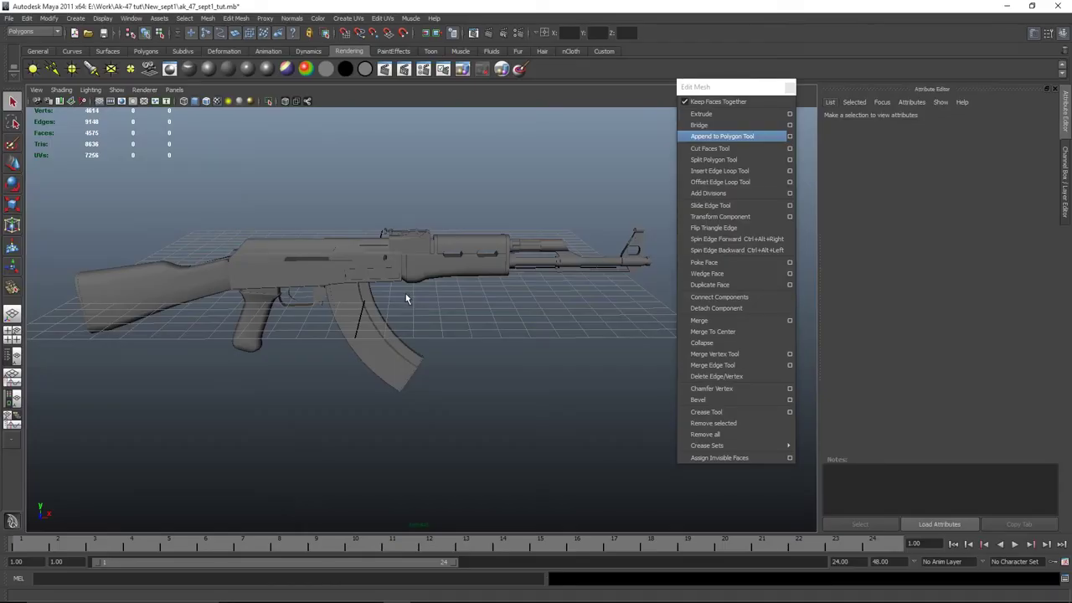
# Orbit the rifle view and drag the torn-off Edit Mesh menu out of the viewport
pyautogui.keyDown('alt'); pyautogui.moveTo(375, 297); pyautogui.dragTo(520, 375); pyautogui.keyUp('alt')
pyautogui.moveTo(720, 88); pyautogui.dragTo(852, 103)
pyautogui.keyDown('alt'); pyautogui.moveTo(653, 164); pyautogui.dragTo(325, 356); pyautogui.keyUp('alt')
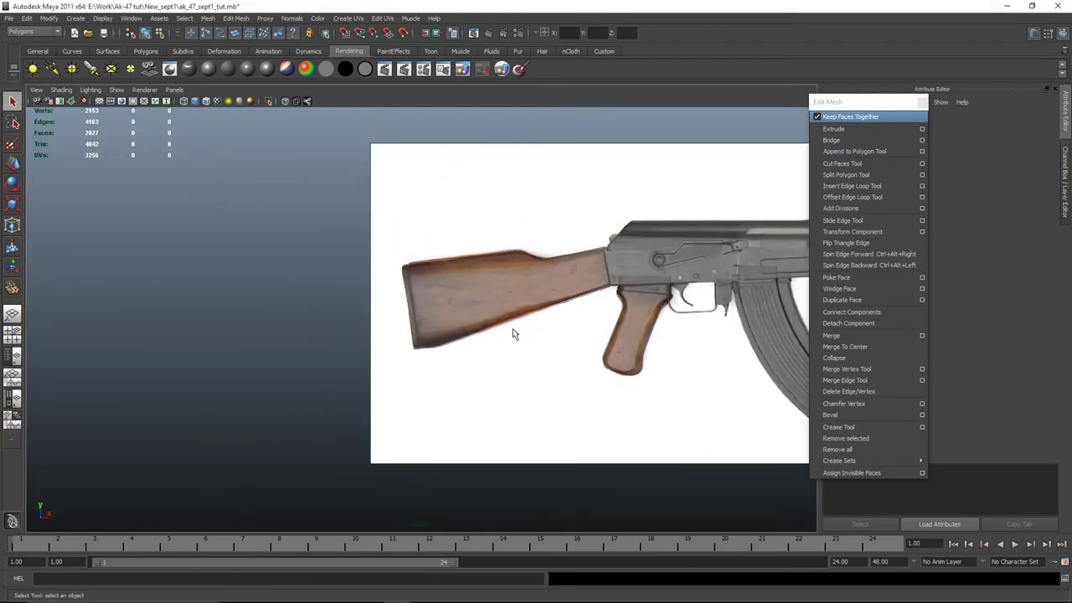
pyautogui.scroll(5, 513, 329)
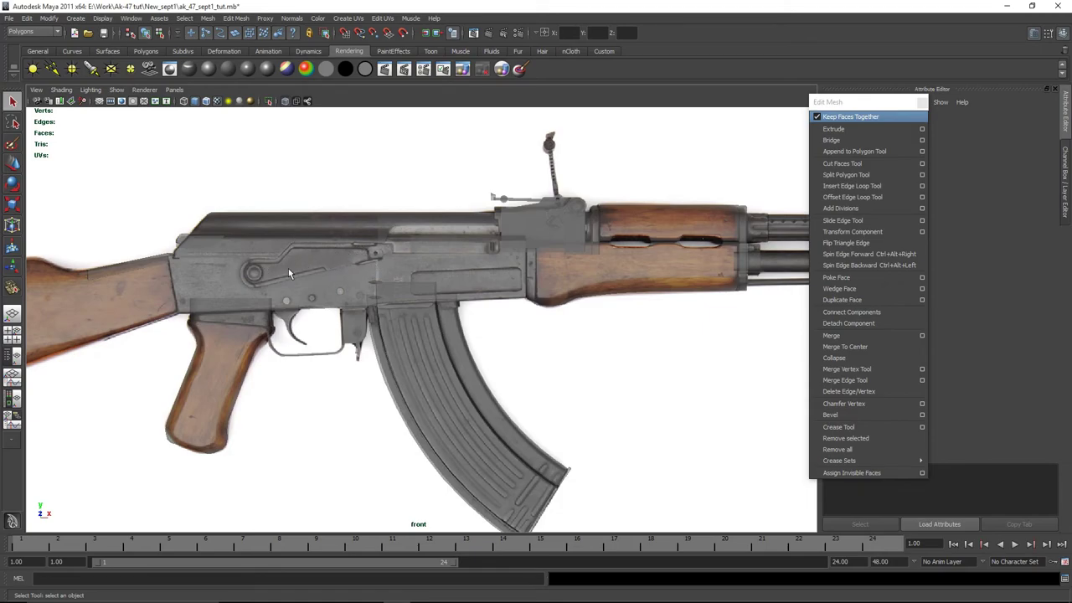
# Return to a perspective side view of the rifle and show the Polygons shelf
pyautogui.press('space')
pyautogui.press('space')
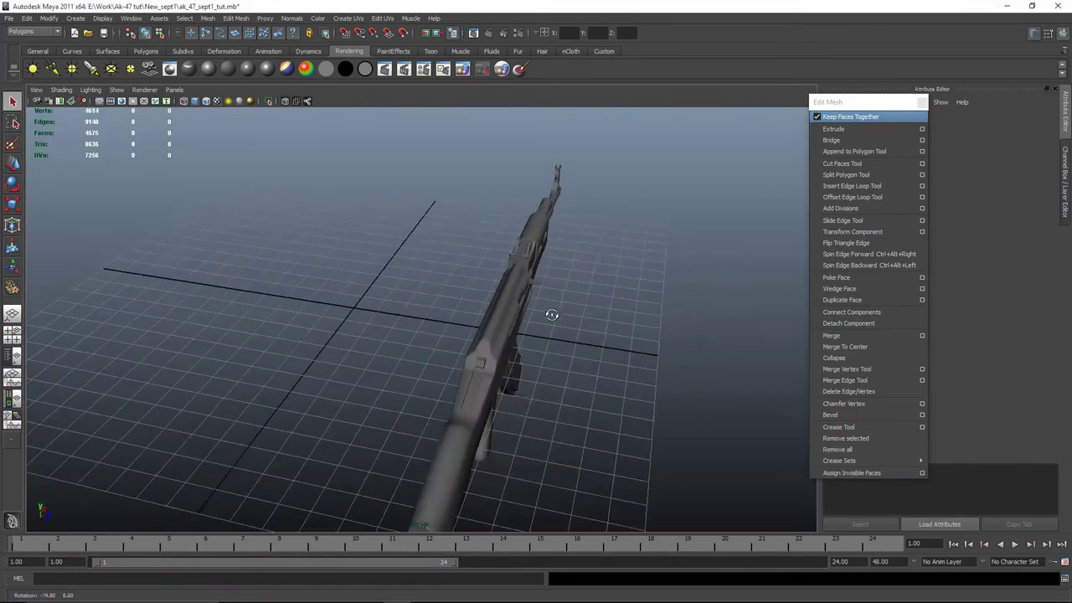
pyautogui.keyDown('alt'); pyautogui.moveTo(270, 171); pyautogui.dragTo(488, 255); pyautogui.keyUp('alt')
pyautogui.scroll(3, 550, 321)
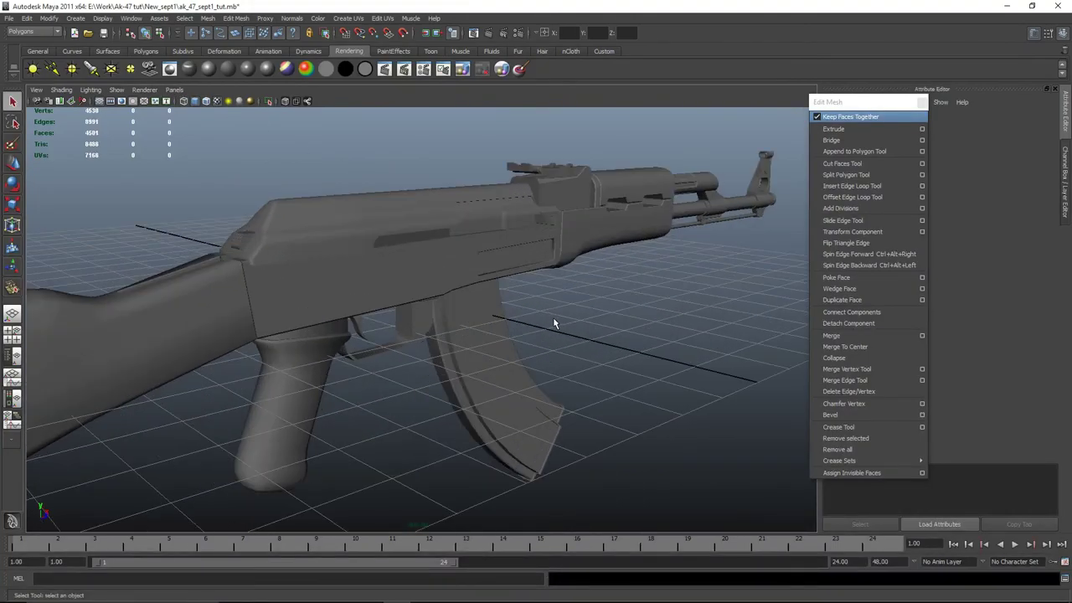
pyautogui.click(146, 51)
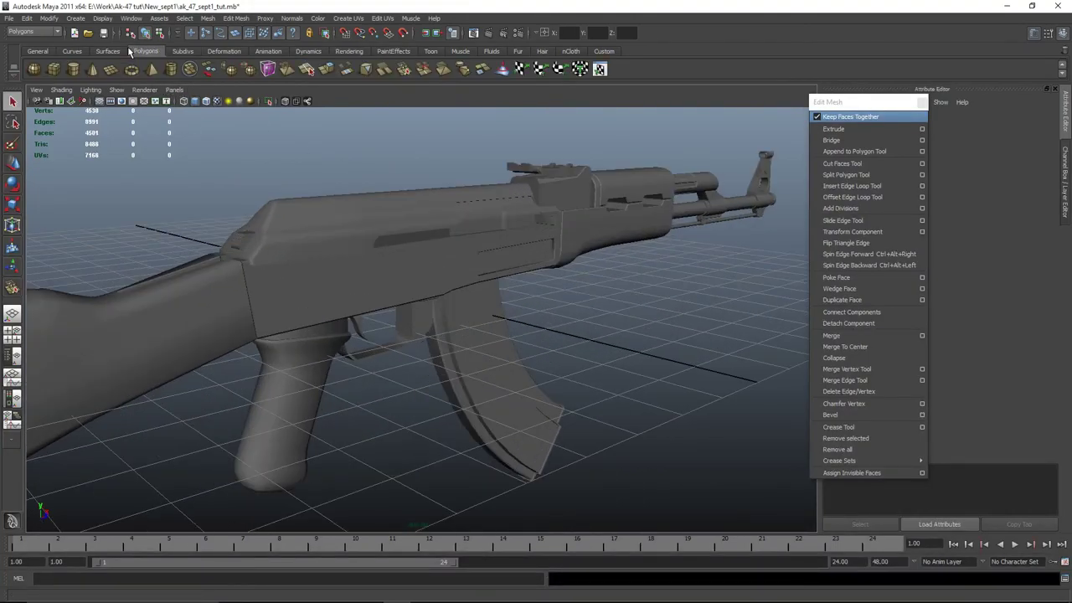
# Create a new polygon cylinder, pCylinder28, on the grid beside the rifle
pyautogui.click(73, 68)
pyautogui.moveTo(232, 269)
pyautogui.keyDown('alt'); pyautogui.mouseDown()
pyautogui.moveTo(439, 375)
pyautogui.moveTo(448, 373)
pyautogui.moveTo(432, 347)
pyautogui.moveTo(754, 278)
pyautogui.mouseUp(); pyautogui.keyUp('alt')
pyautogui.scroll(4, 382, 353)
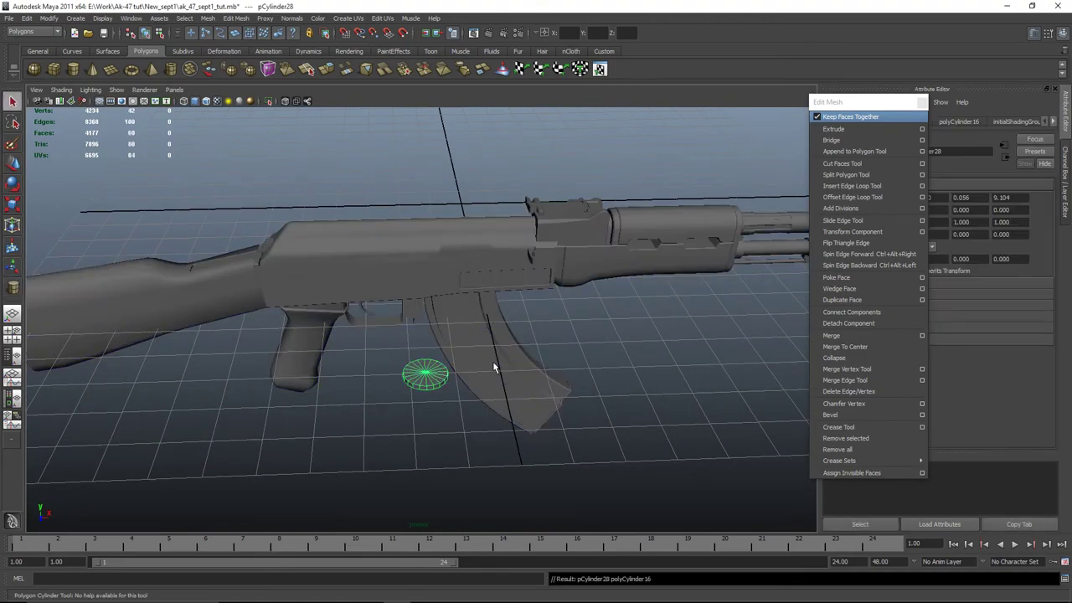
# Set the cylinder's Rotate X to 90 in the Channel Box
pyautogui.press('e')
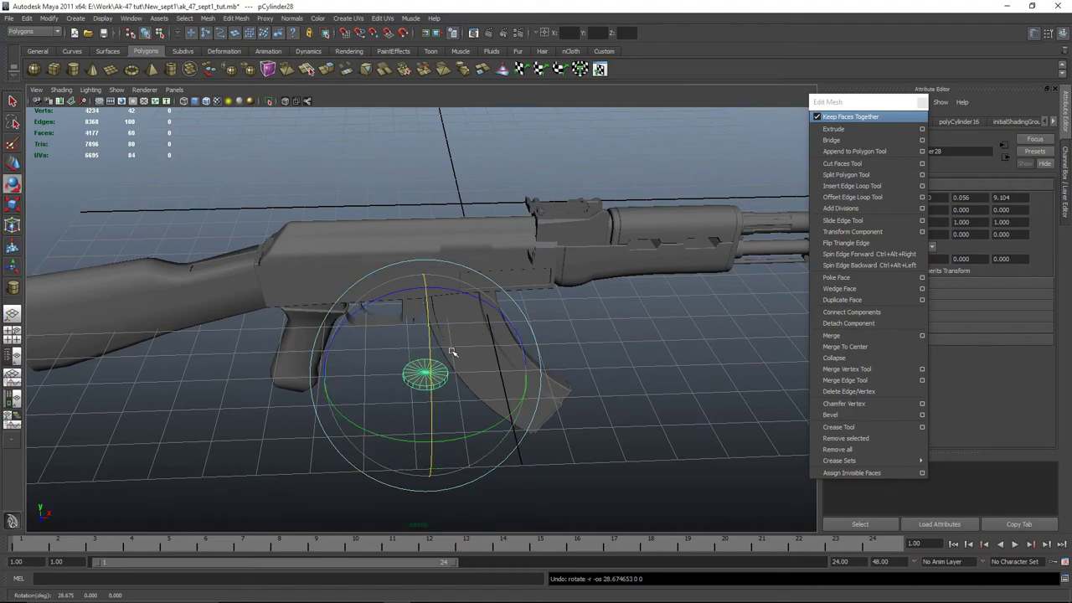
pyautogui.click(1063, 36)
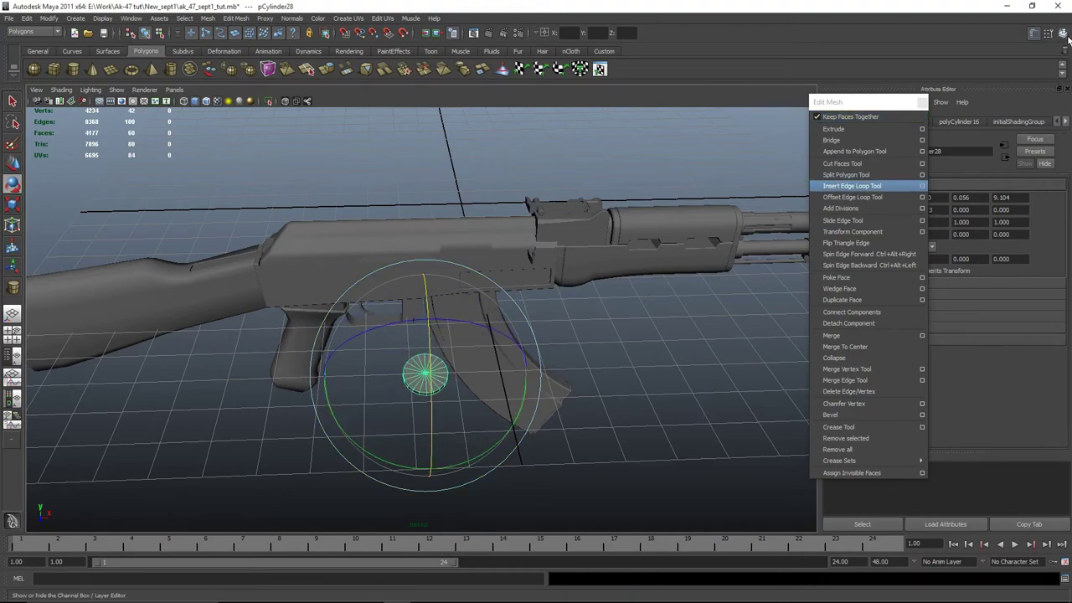
pyautogui.click(1063, 34)
pyautogui.click(1031, 160)
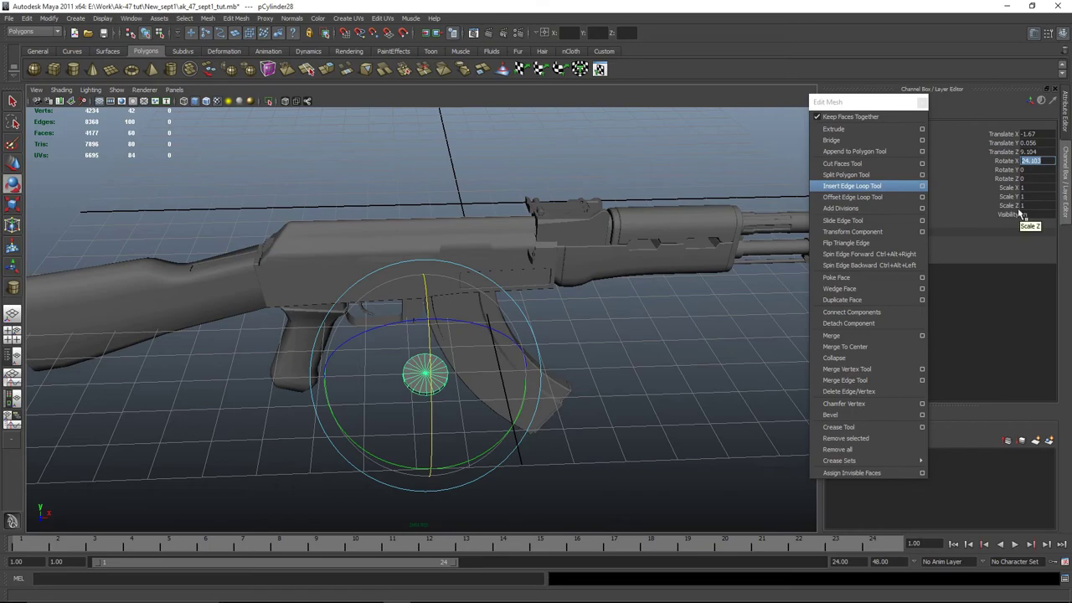
pyautogui.moveTo(494, 465); pyautogui.dragTo(583, 426)
# Move the cylinder onto the receiver side in the front view and scale it to 0.561
pyautogui.press('space')
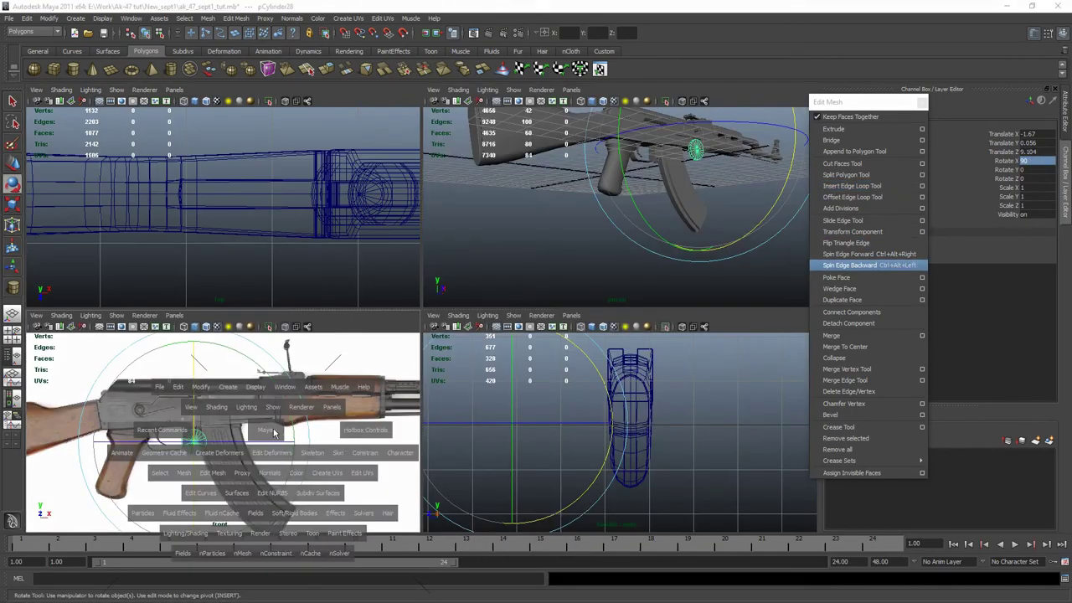
pyautogui.press('w')
pyautogui.moveTo(356, 362); pyautogui.dragTo(193, 206)
pyautogui.scroll(3, 246, 271)
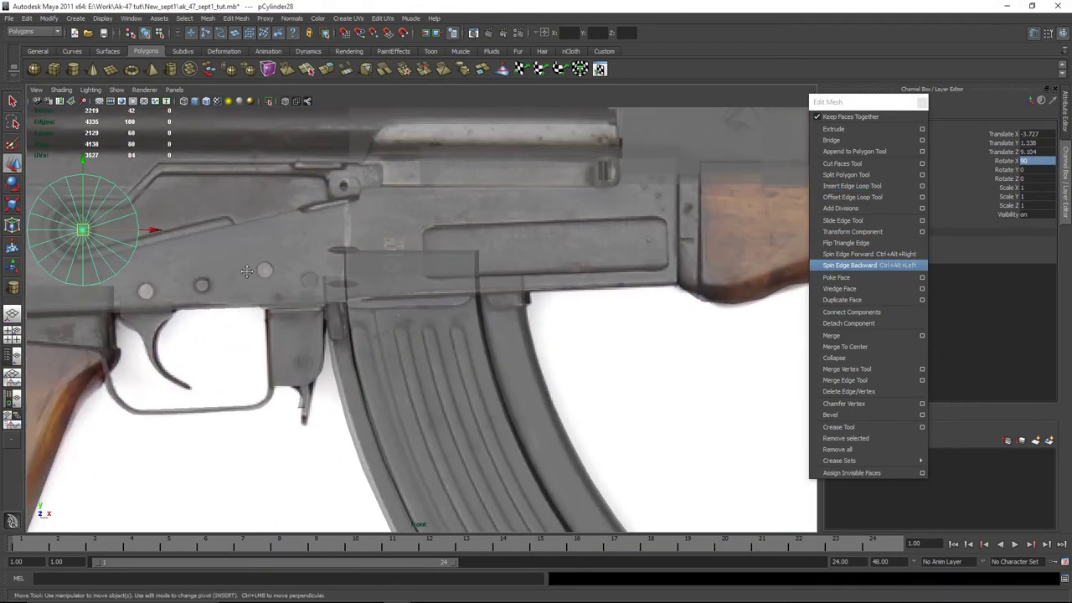
pyautogui.press('f')
pyautogui.press('r')
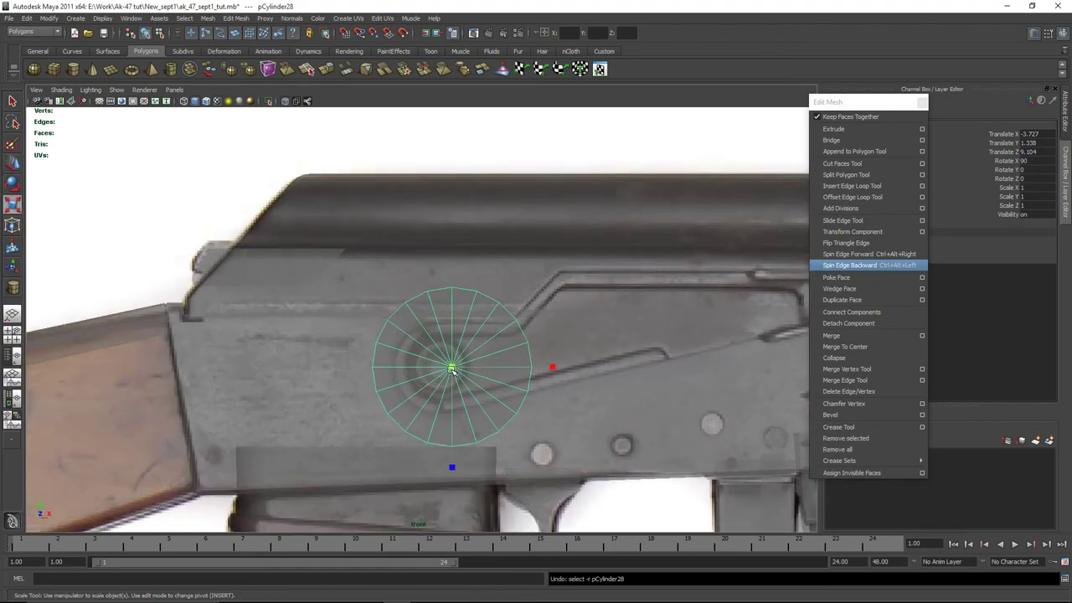
pyautogui.moveTo(452, 365)
pyautogui.mouseDown()
pyautogui.moveTo(423, 366)
pyautogui.moveTo(455, 369)
pyautogui.moveTo(444, 369)
pyautogui.mouseUp()
pyautogui.press('w')
pyautogui.scroll(2, 443, 369)
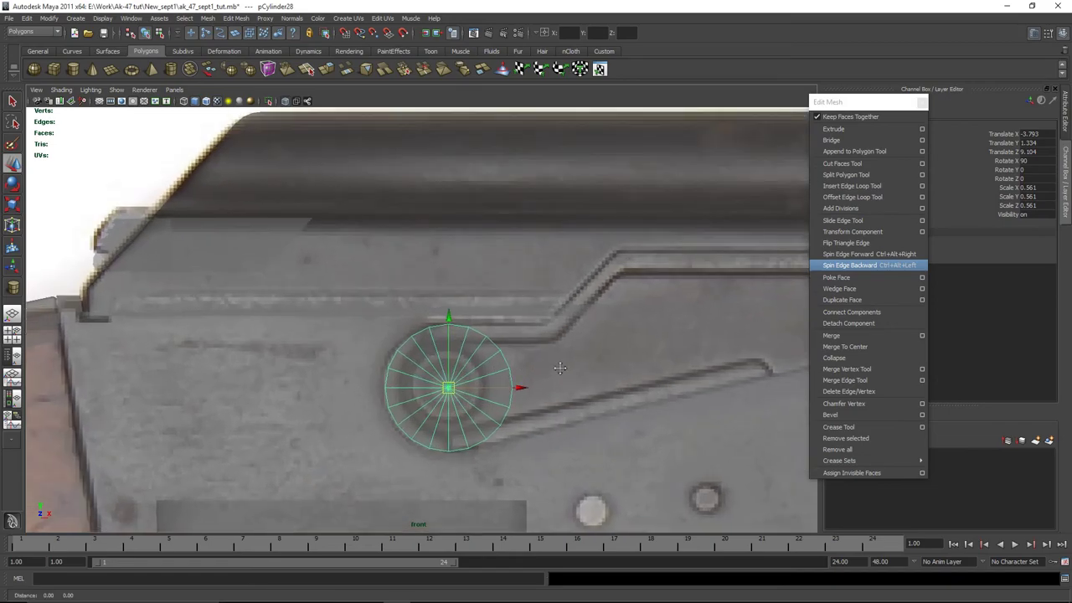
pyautogui.keyDown('alt'); pyautogui.moveTo(568, 370); pyautogui.dragTo(394, 318, button='middle'); pyautogui.keyUp('alt')
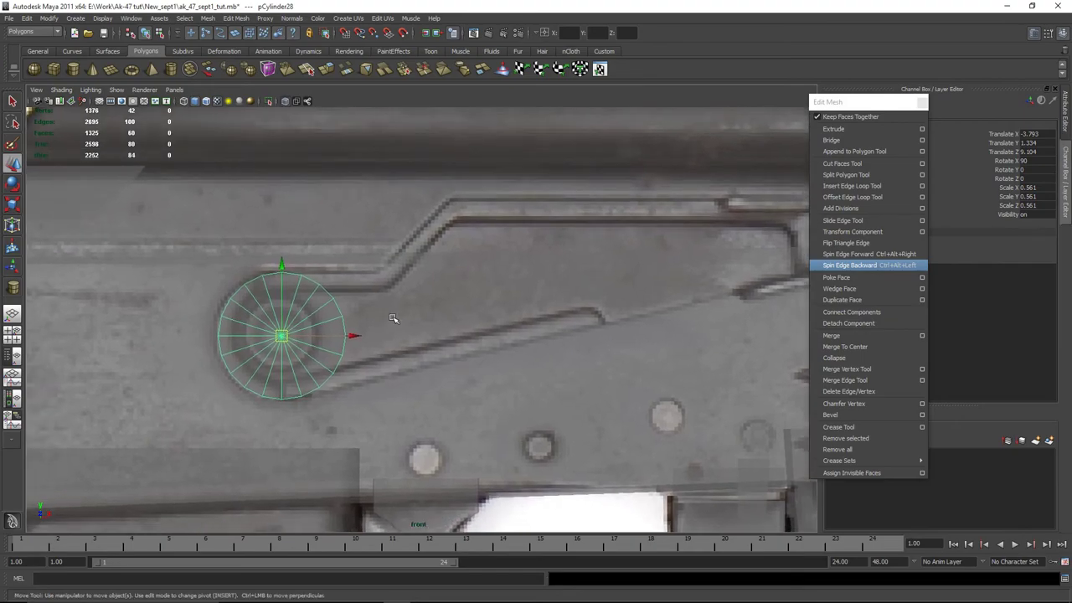
# Check the cylinder against the gun in perspective, adjusting its depth and size
pyautogui.press('space')
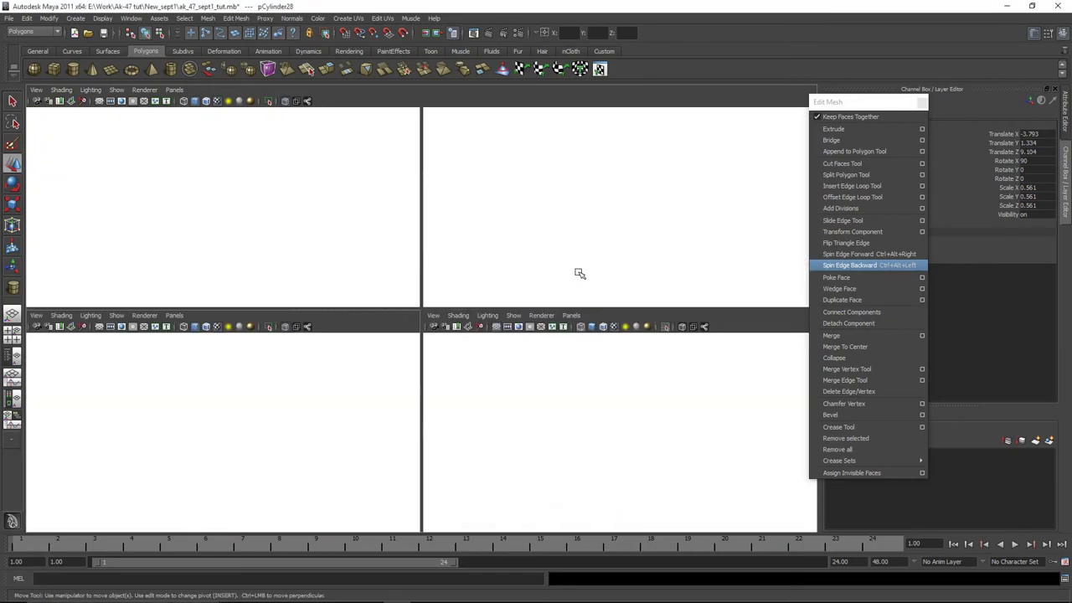
pyautogui.press('space')
pyautogui.keyDown('alt'); pyautogui.moveTo(578, 275); pyautogui.dragTo(533, 375); pyautogui.keyUp('alt')
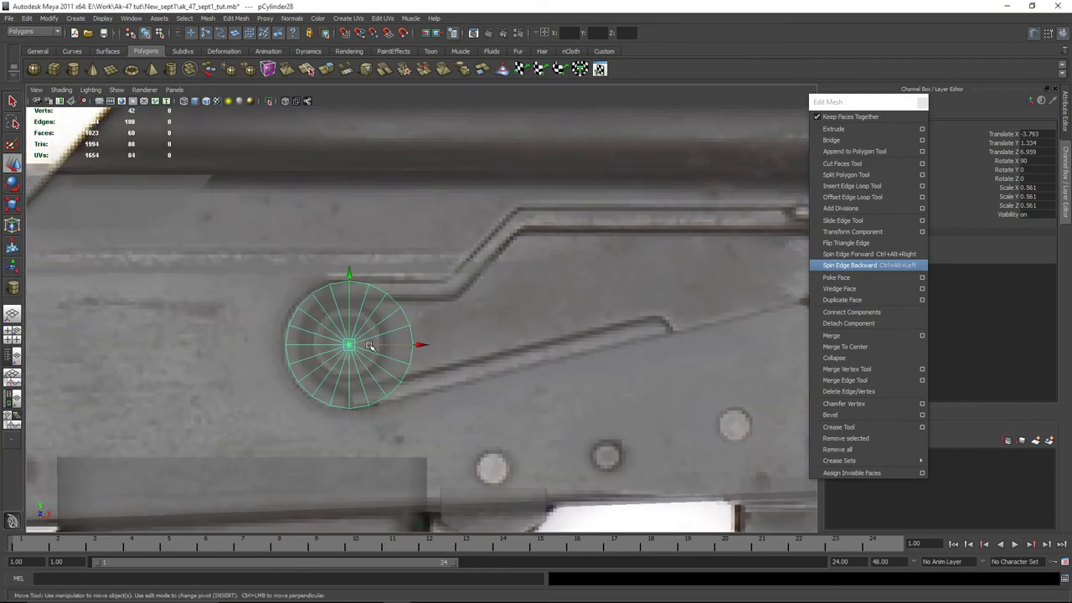
pyautogui.keyDown('alt'); pyautogui.moveTo(640, 243); pyautogui.dragTo(531, 326); pyautogui.keyUp('alt')
pyautogui.moveTo(374, 337); pyautogui.dragTo(507, 361)
pyautogui.press('r')
pyautogui.click(411, 344)
pyautogui.press('w')
pyautogui.press('r')
pyautogui.press('w')
# Select the right-half faces of the cylinder in the front view
pyautogui.press('space')
pyautogui.press('space')
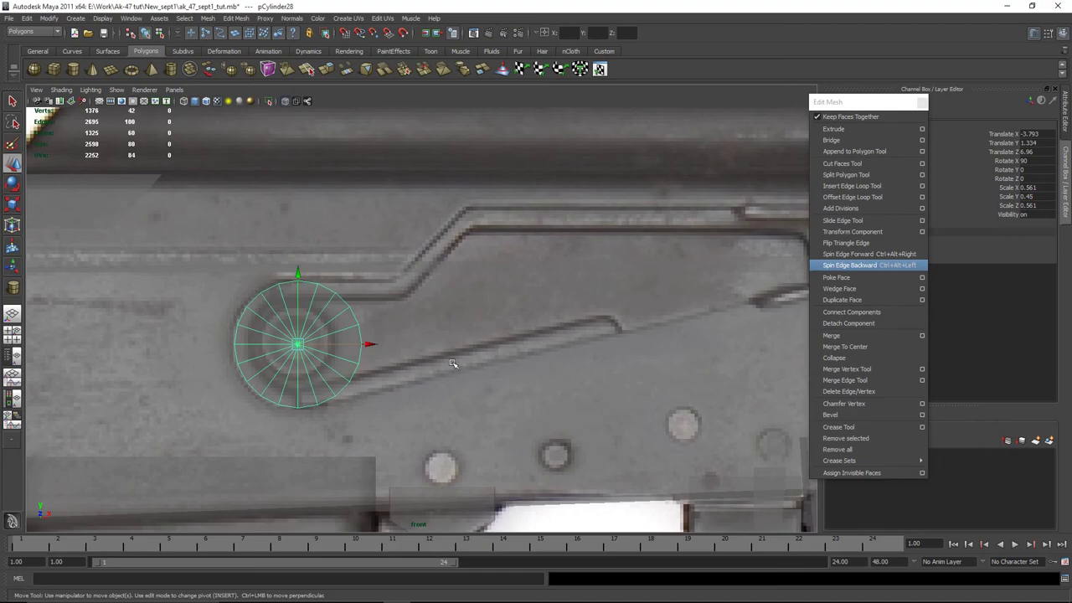
pyautogui.moveTo(348, 311); pyautogui.dragTo(389, 261, button='right')
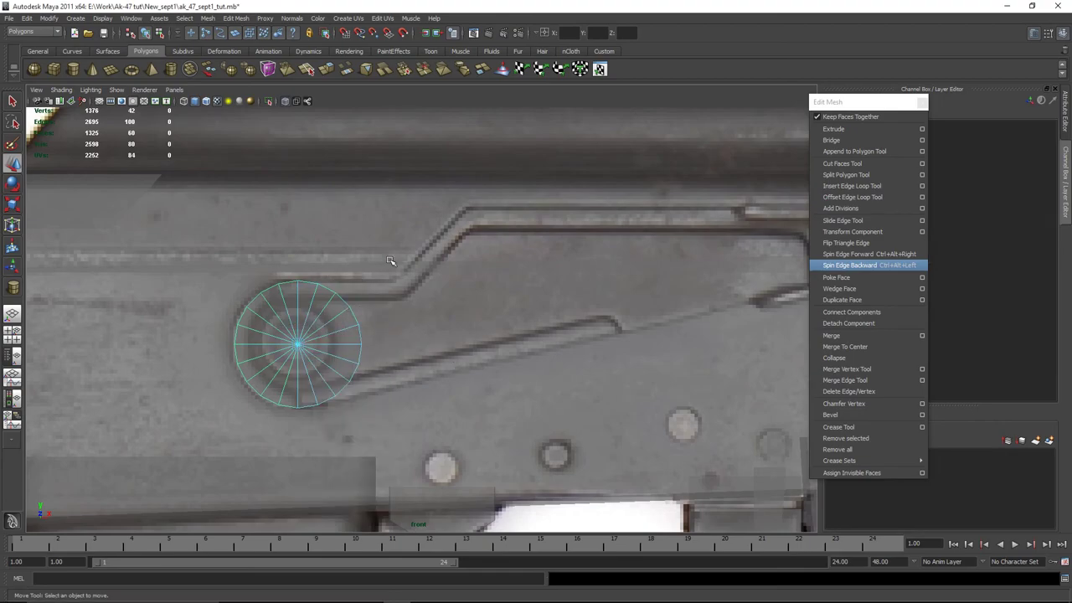
pyautogui.moveTo(300, 269); pyautogui.dragTo(371, 447)
# Delete the right half, leaving a half-disc, and extrude its cut edge right into a bar
pyautogui.press('Delete')
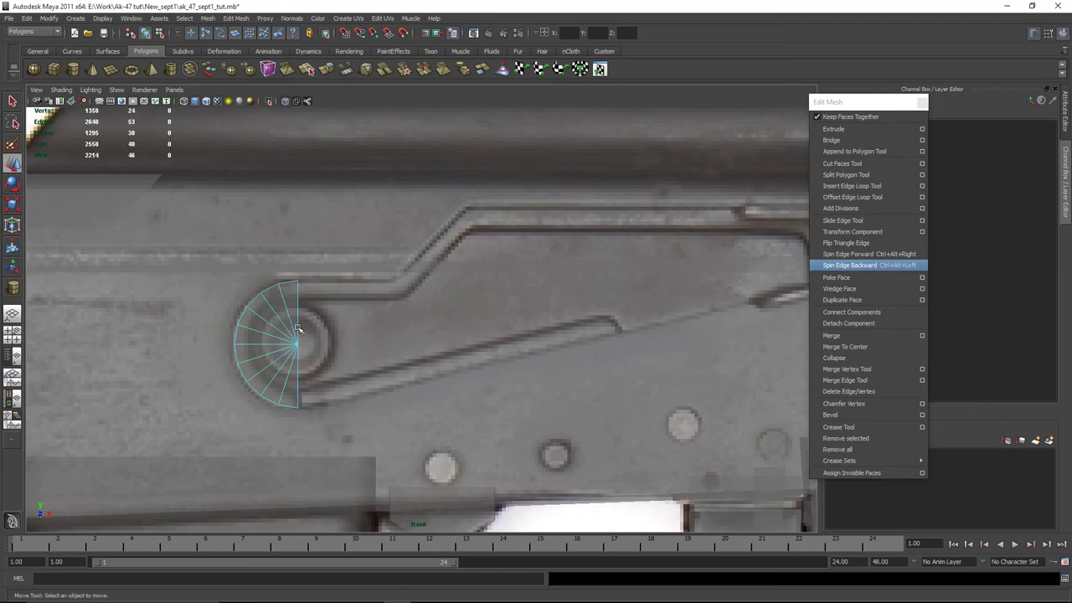
pyautogui.moveTo(287, 313); pyautogui.dragTo(297, 303, button='right')
pyautogui.click(297, 303)
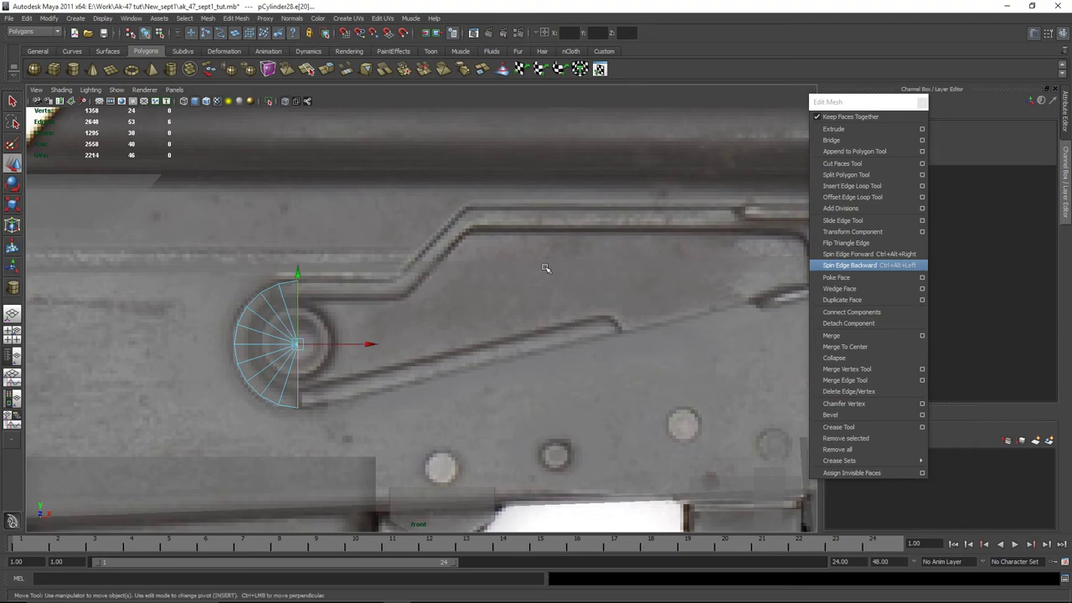
pyautogui.click(834, 129)
pyautogui.click(401, 181)
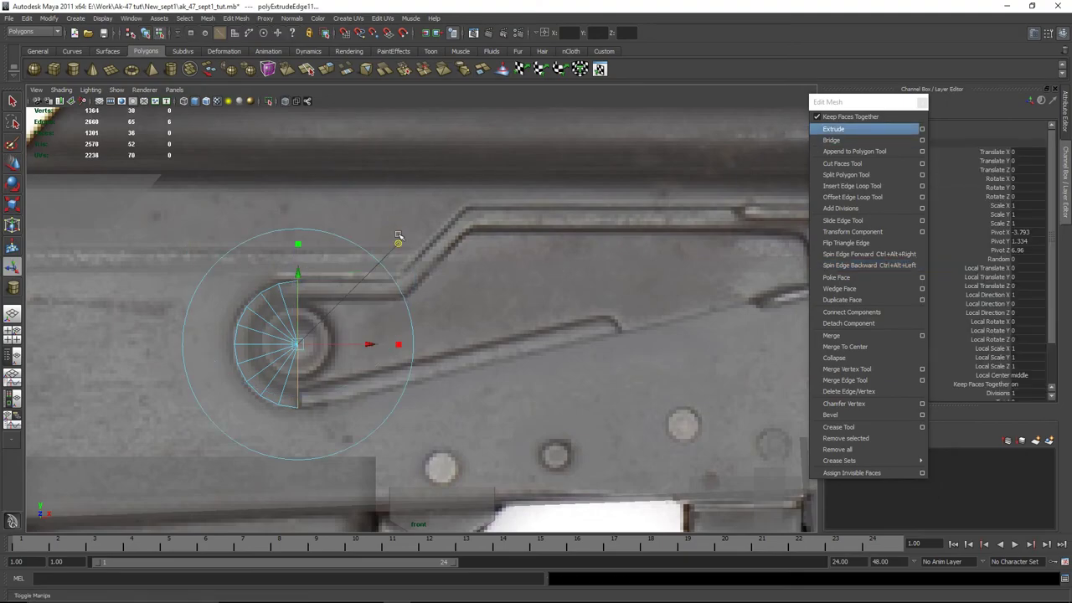
pyautogui.moveTo(365, 346); pyautogui.dragTo(463, 333)
# Raise the bar's lower-right vertices to slant its lower edge
pyautogui.press('w')
pyautogui.moveTo(389, 381); pyautogui.dragTo(347, 372, button='right')
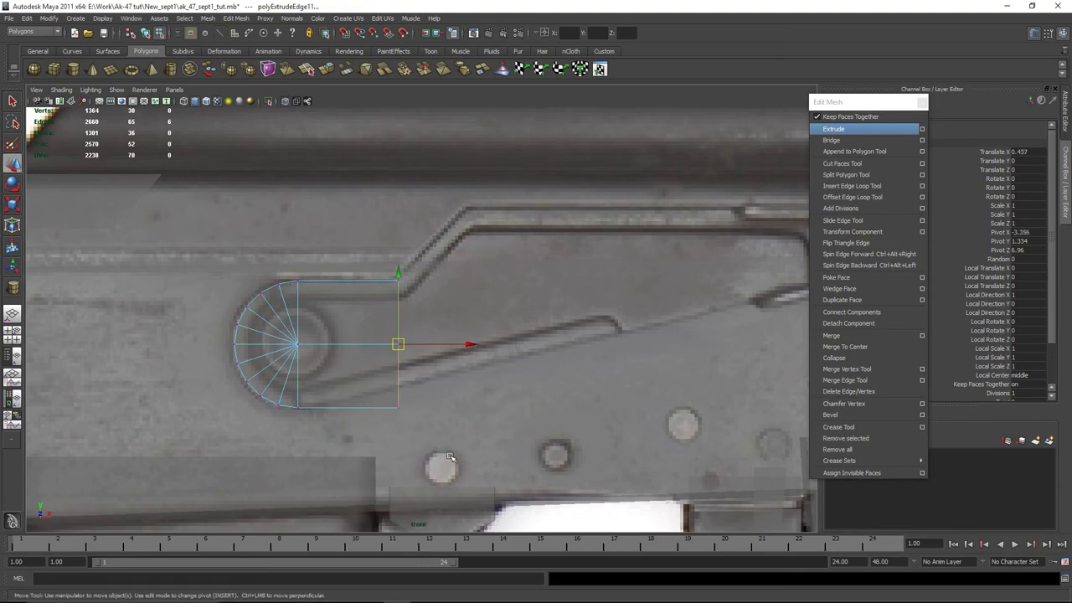
pyautogui.moveTo(447, 455); pyautogui.dragTo(338, 361)
pyautogui.press('space')
pyautogui.press('space')
pyautogui.keyDown('alt'); pyautogui.moveTo(567, 284); pyautogui.dragTo(445, 243); pyautogui.keyUp('alt')
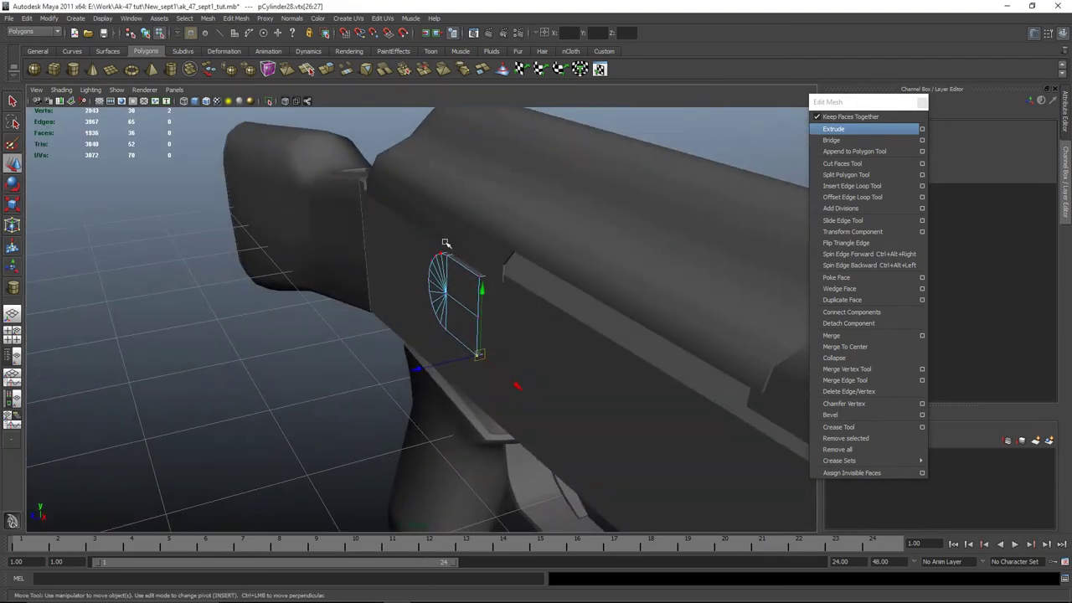
pyautogui.keyDown('alt'); pyautogui.moveTo(521, 280); pyautogui.dragTo(573, 311); pyautogui.keyUp('alt')
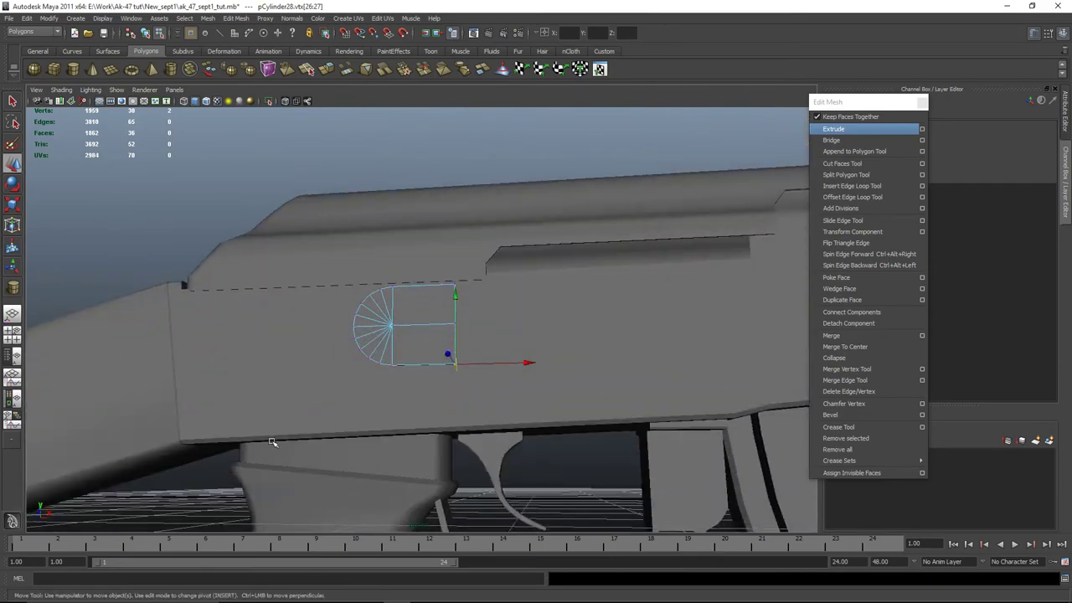
pyautogui.press('space')
pyautogui.press('space')
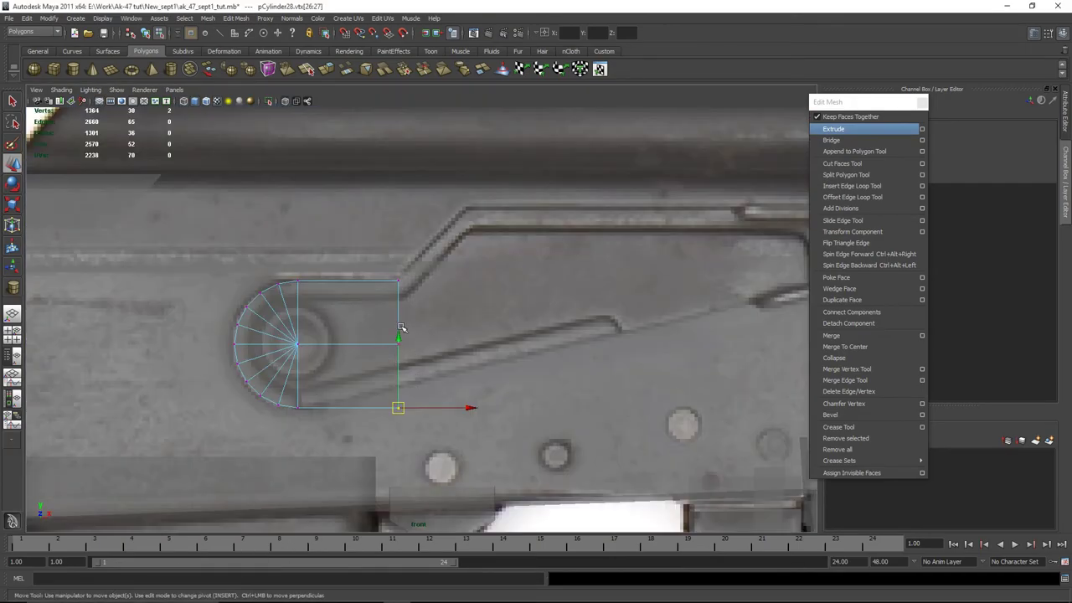
pyautogui.moveTo(422, 425); pyautogui.dragTo(398, 319)
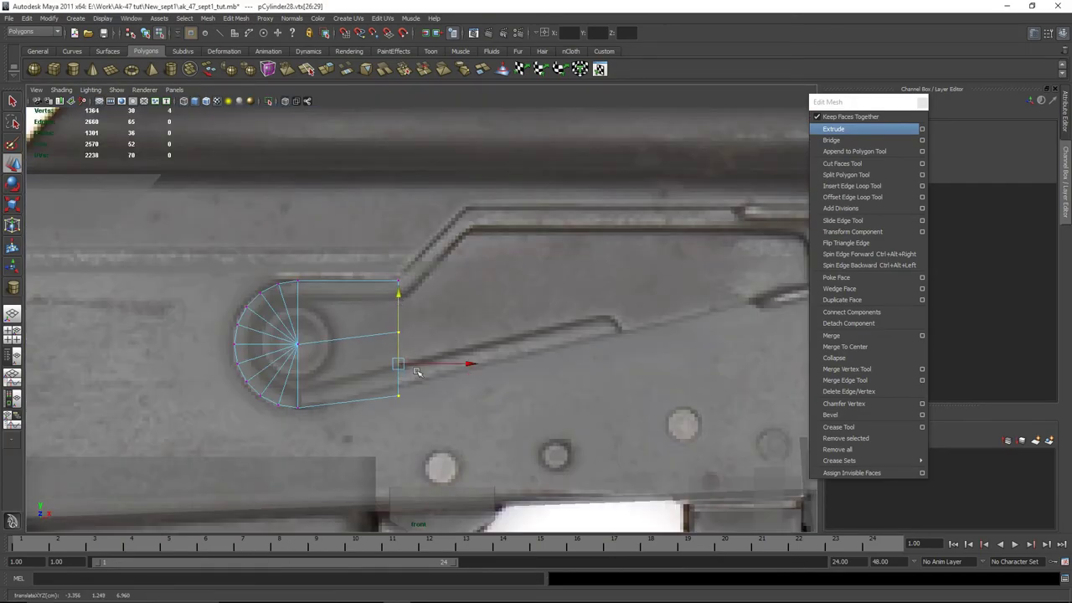
pyautogui.moveTo(371, 374); pyautogui.dragTo(415, 410)
pyautogui.moveTo(402, 352); pyautogui.dragTo(402, 340)
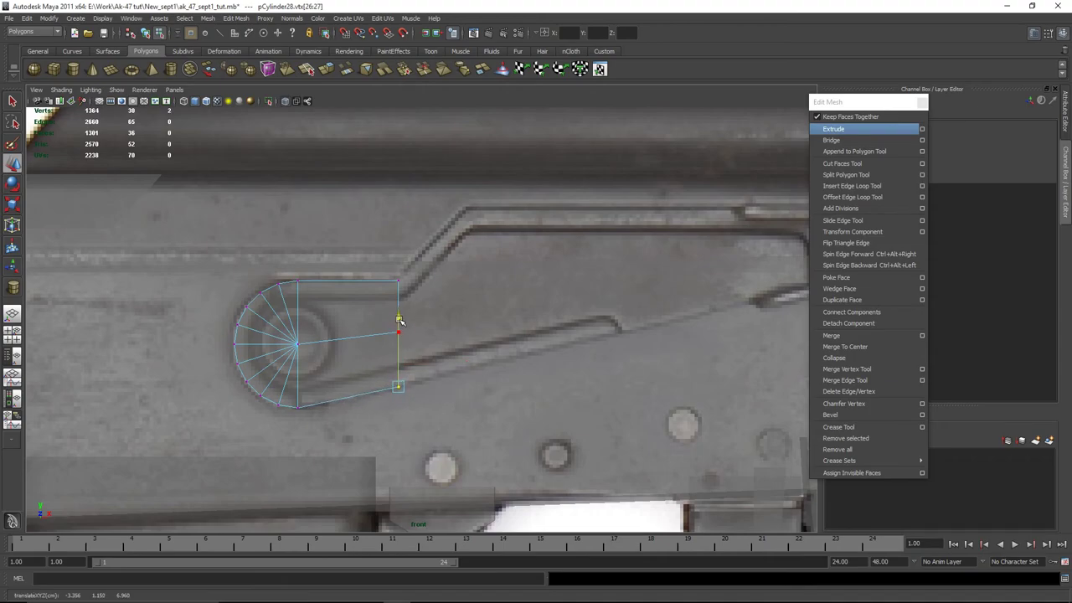
# Select the bar's end edge for the next extrusion
pyautogui.keyDown('alt'); pyautogui.moveTo(440, 335); pyautogui.dragTo(404, 345, button='middle'); pyautogui.keyUp('alt')
pyautogui.moveTo(348, 295); pyautogui.dragTo(358, 293, button='right')
pyautogui.click(359, 294)
# Extrude the end edge and drag it out up-right along the receiver slot
pyautogui.click(833, 129)
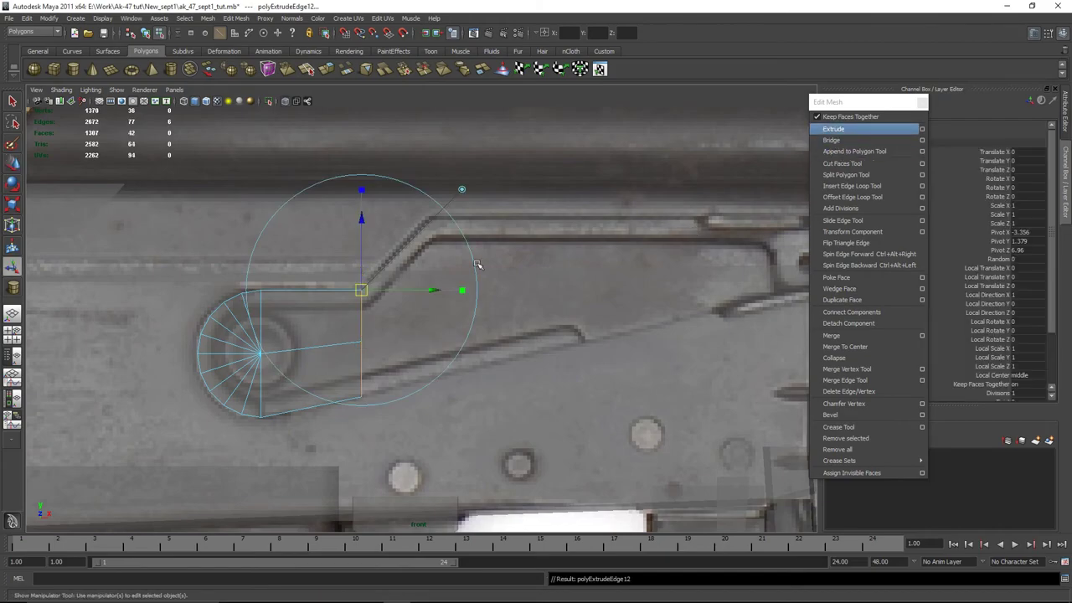
pyautogui.hotkey('ctrl', 'z')
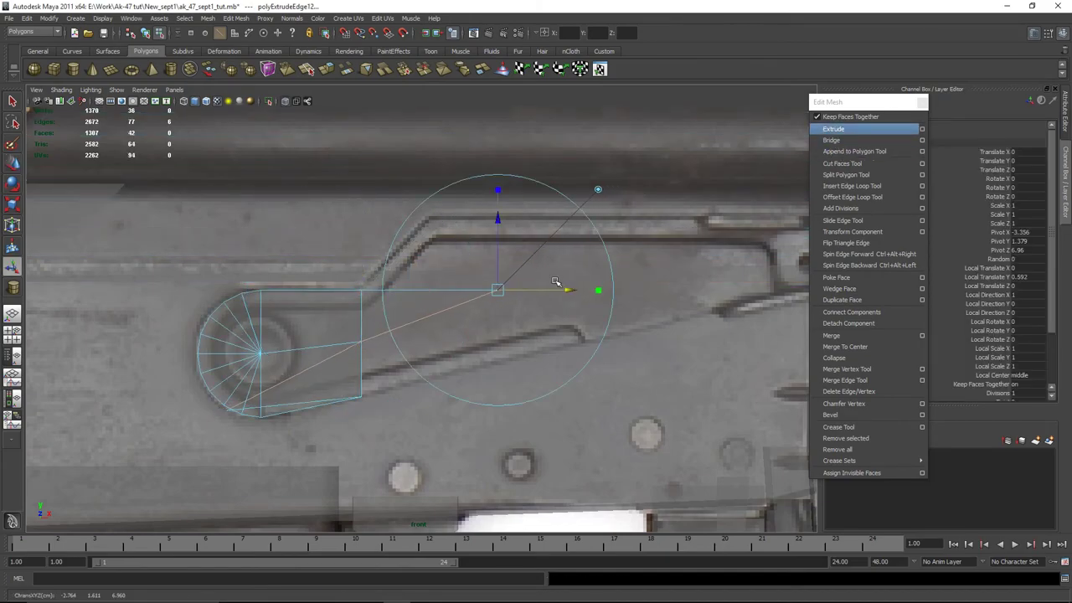
pyautogui.click(463, 188)
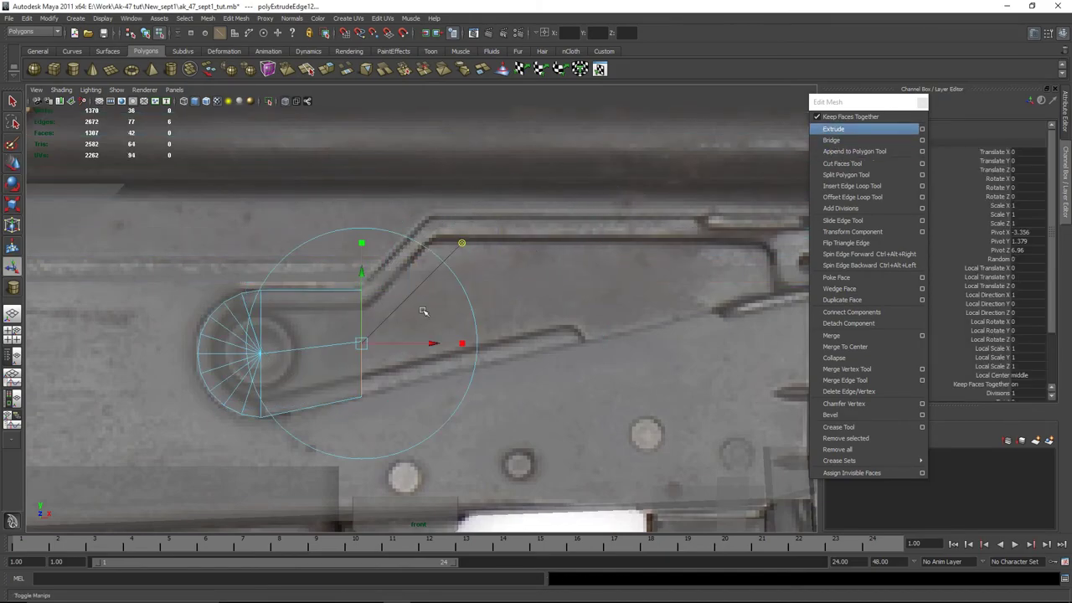
pyautogui.moveTo(432, 341); pyautogui.dragTo(755, 318)
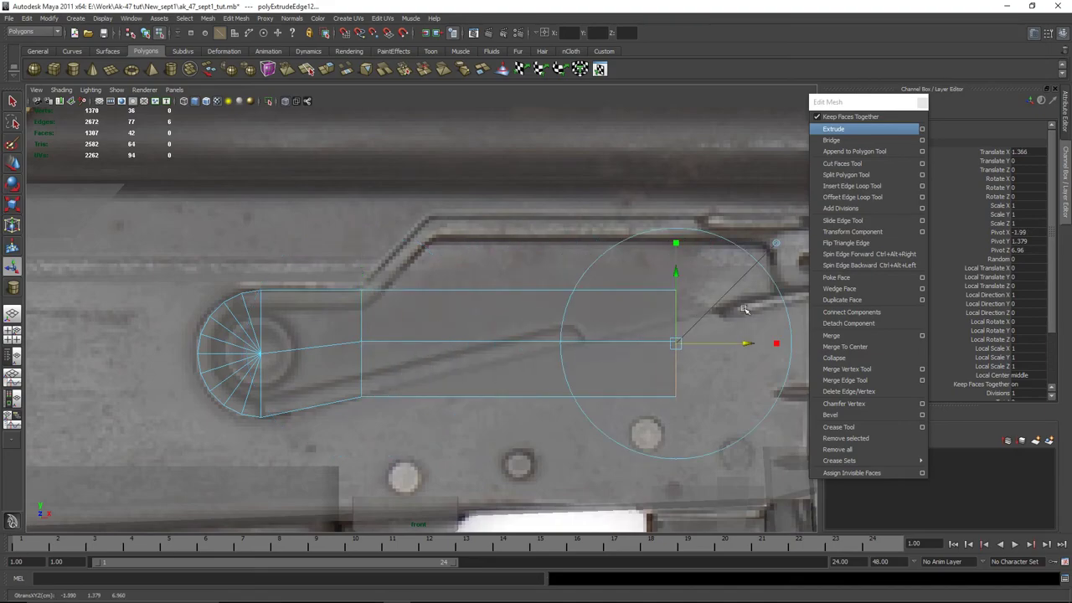
pyautogui.keyDown('alt'); pyautogui.moveTo(758, 335); pyautogui.dragTo(472, 364, button='middle'); pyautogui.keyUp('alt')
pyautogui.moveTo(390, 371); pyautogui.dragTo(527, 281)
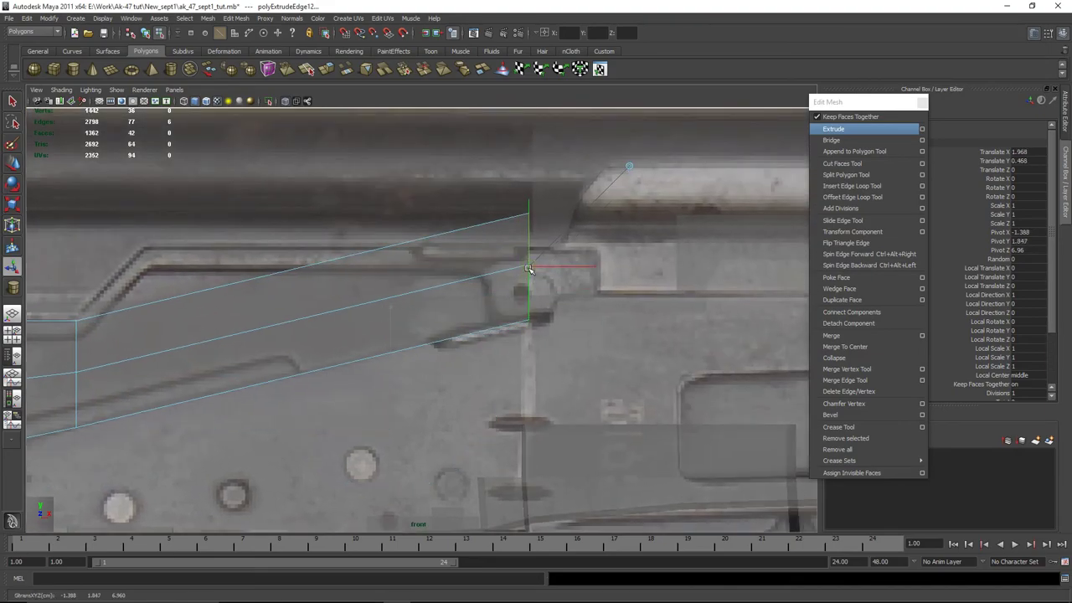
pyautogui.press('t')
pyautogui.keyDown('alt'); pyautogui.moveTo(515, 307); pyautogui.dragTo(554, 285, button='middle'); pyautogui.keyUp('alt')
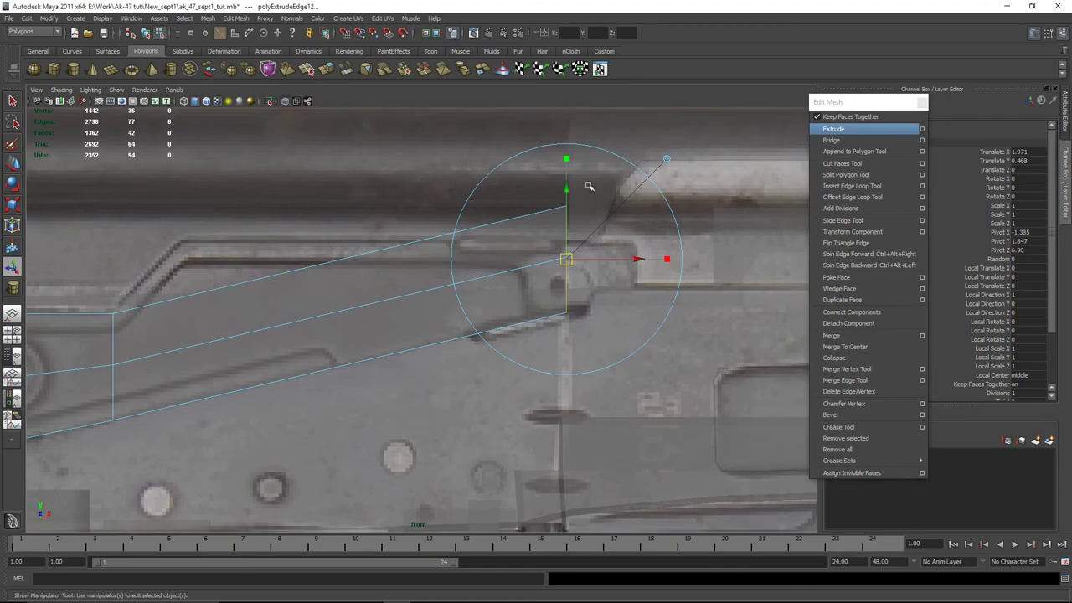
pyautogui.moveTo(566, 159); pyautogui.dragTo(574, 195)
pyautogui.moveTo(515, 307)
pyautogui.keyDown('alt'); pyautogui.mouseDown(button='middle')
pyautogui.moveTo(636, 285)
pyautogui.moveTo(590, 308)
pyautogui.moveTo(504, 322)
pyautogui.mouseUp(button='middle'); pyautogui.keyUp('alt')
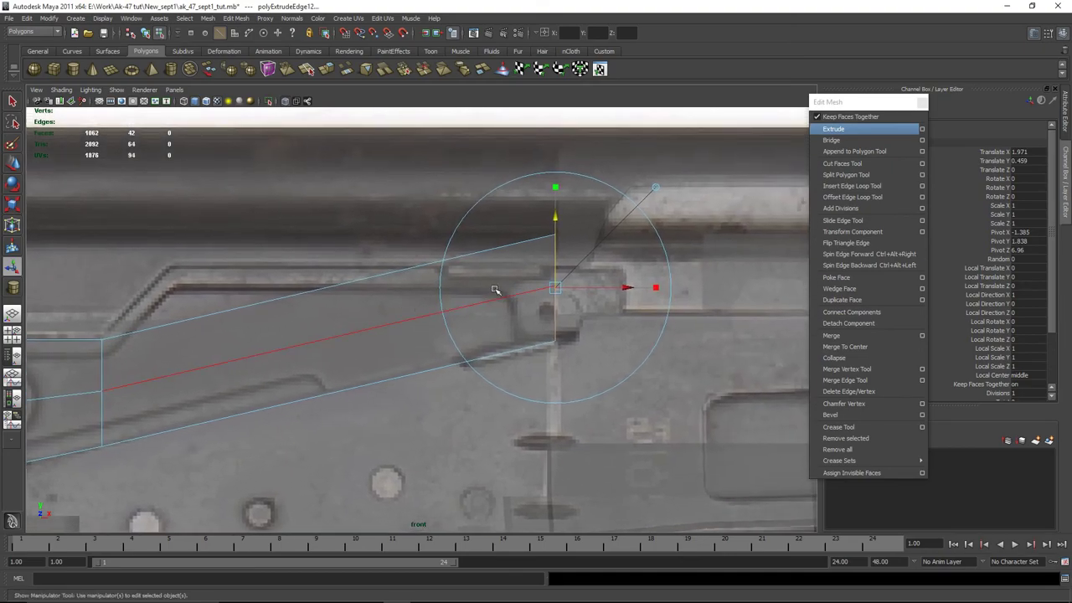
# Lower the arm's end vertices to taper its tip
pyautogui.moveTo(494, 289); pyautogui.dragTo(452, 295, button='right')
pyautogui.click(579, 282)
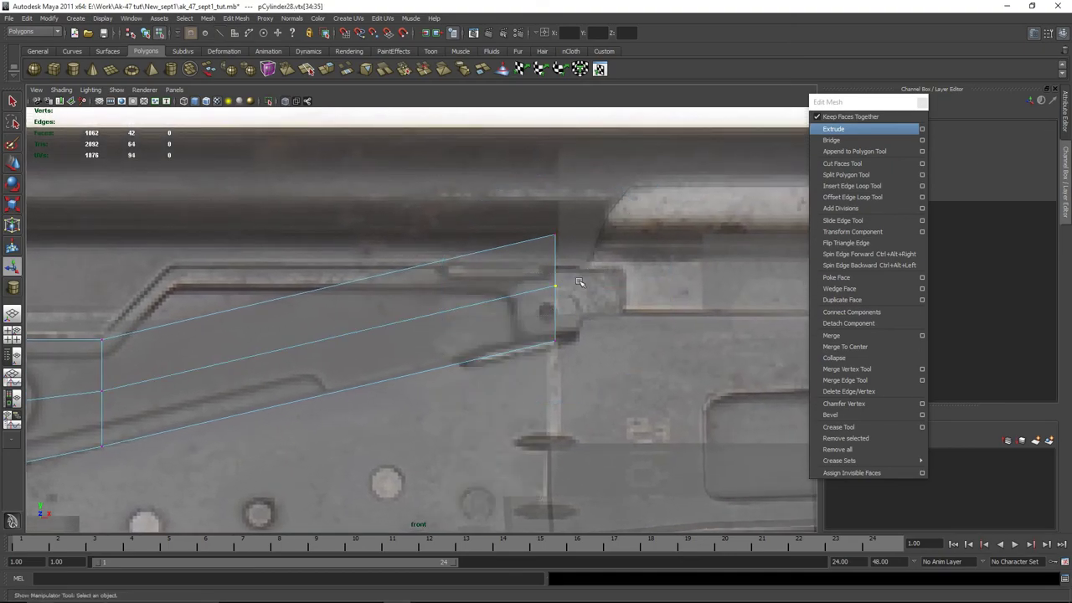
pyautogui.press('w')
pyautogui.moveTo(556, 216)
pyautogui.mouseDown()
pyautogui.moveTo(557, 251)
pyautogui.moveTo(569, 214)
pyautogui.mouseUp()
pyautogui.moveTo(568, 214)
pyautogui.mouseDown(button='middle')
pyautogui.moveTo(563, 224)
pyautogui.moveTo(576, 217)
pyautogui.mouseUp(button='middle')
# Push the three tip vertices further right and up to follow the slot
pyautogui.moveTo(672, 278); pyautogui.dragTo(519, 375)
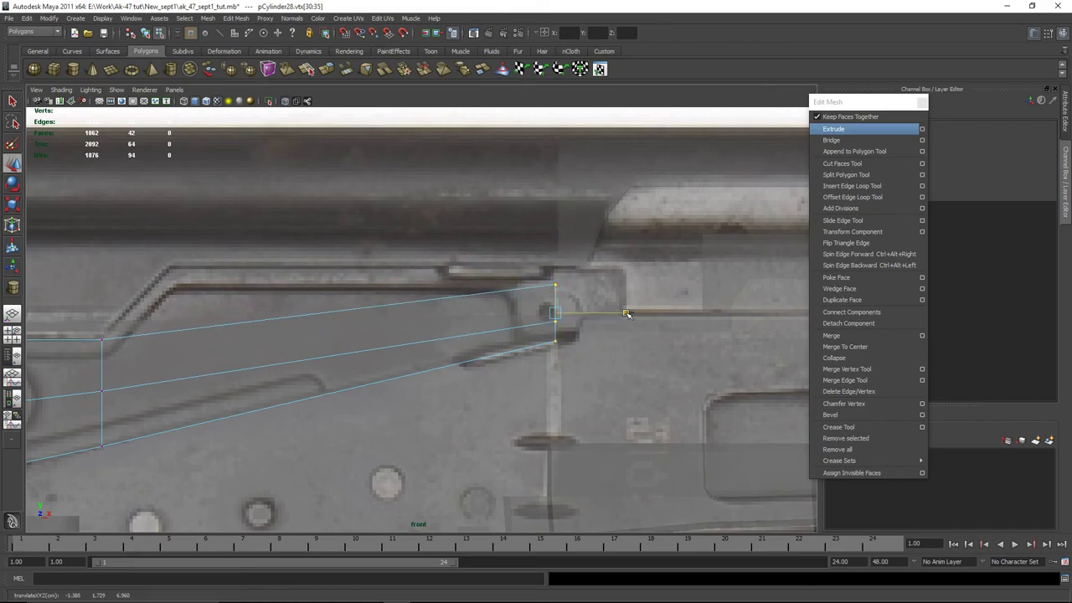
pyautogui.moveTo(630, 312); pyautogui.dragTo(669, 300)
pyautogui.moveTo(599, 249); pyautogui.dragTo(599, 235)
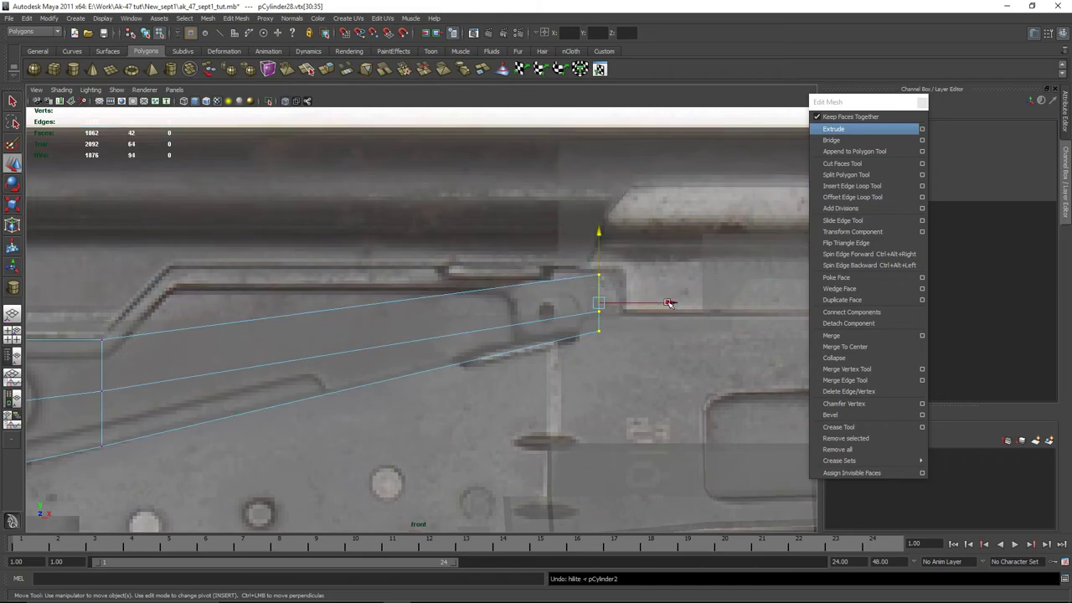
pyautogui.moveTo(672, 299); pyautogui.dragTo(685, 299)
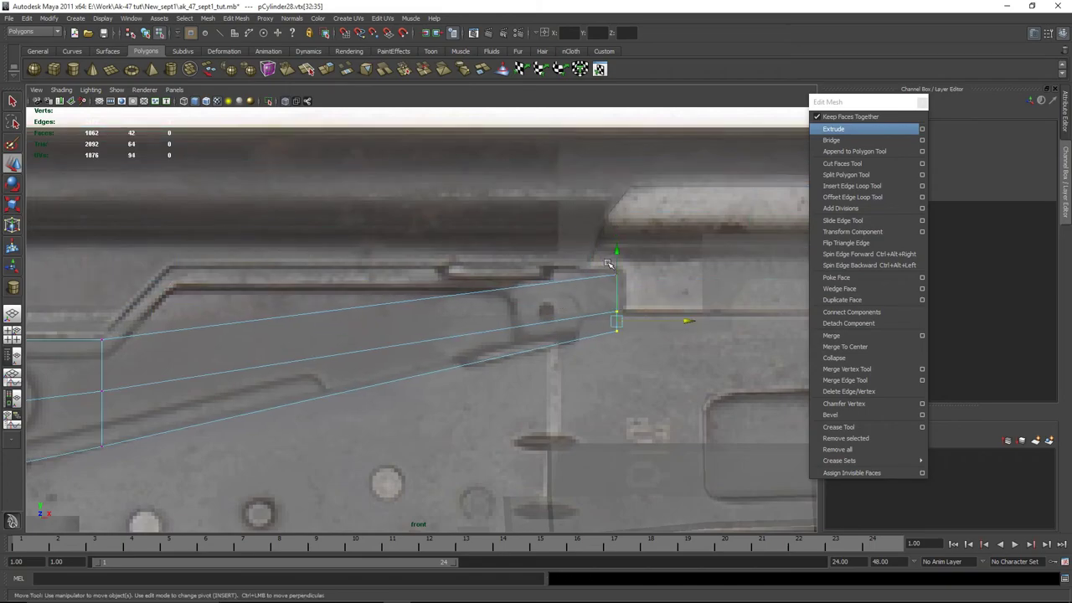
pyautogui.moveTo(617, 253); pyautogui.dragTo(620, 238)
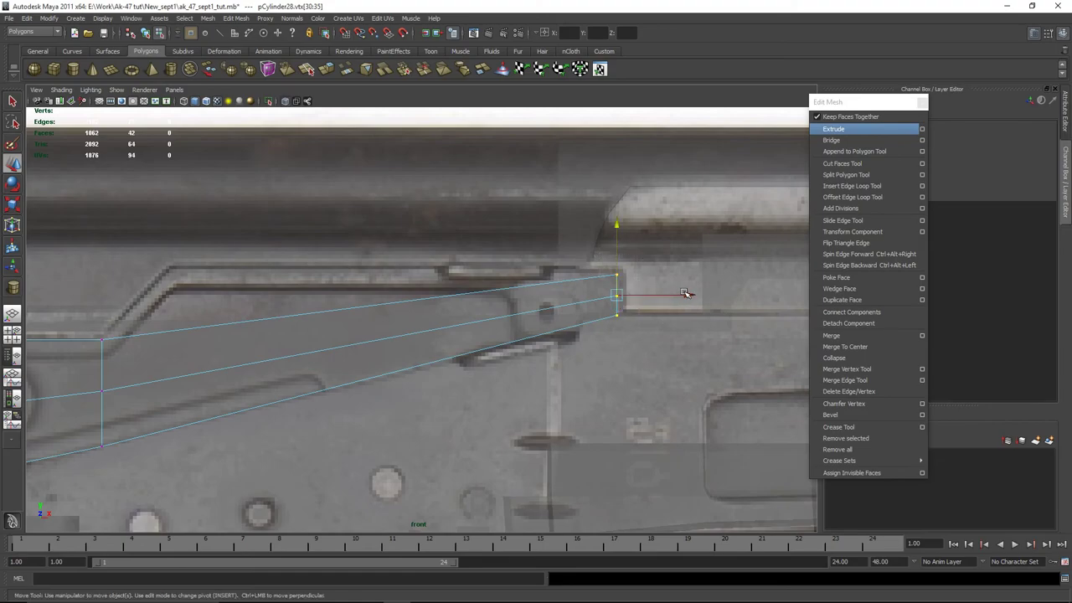
pyautogui.moveTo(687, 294); pyautogui.dragTo(692, 295)
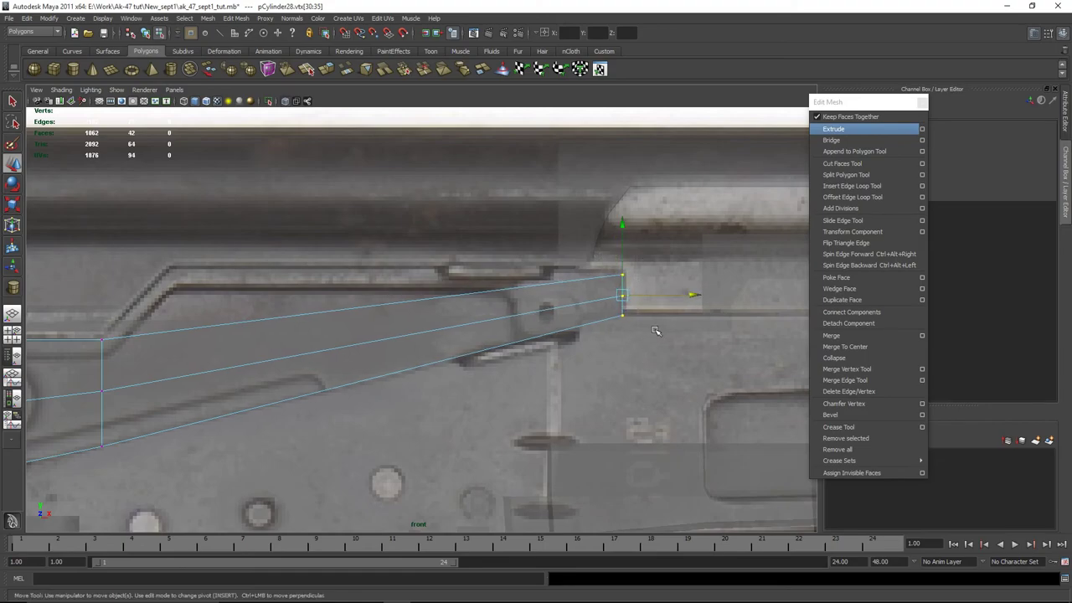
pyautogui.click(621, 243)
pyautogui.keyDown('alt'); pyautogui.moveTo(490, 304); pyautogui.dragTo(566, 300, button='middle'); pyautogui.keyUp('alt')
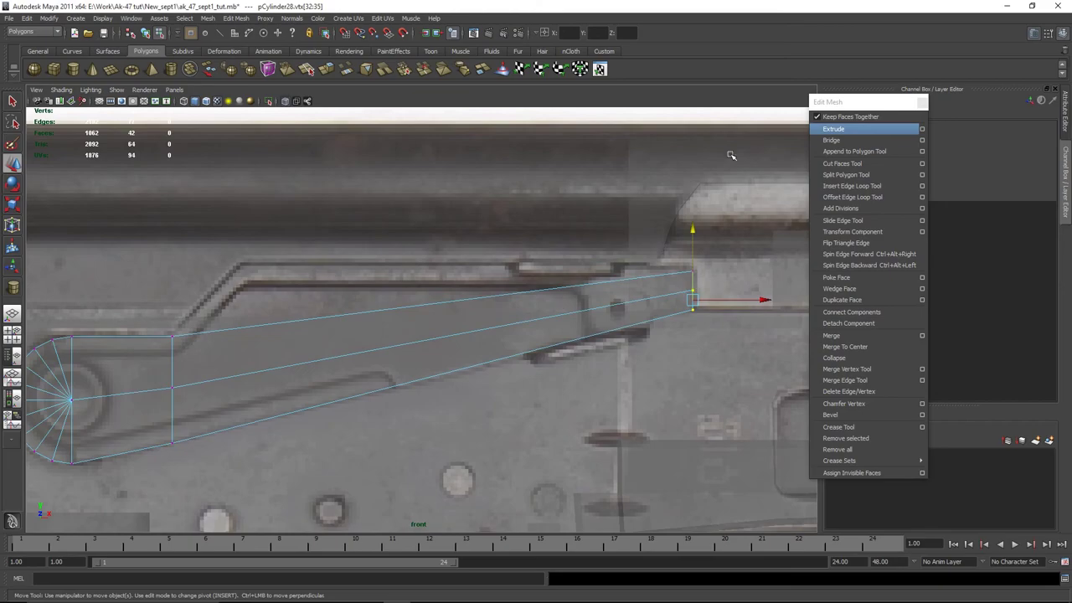
pyautogui.keyDown('alt'); pyautogui.moveTo(507, 282); pyautogui.dragTo(597, 244, button='middle'); pyautogui.keyUp('alt')
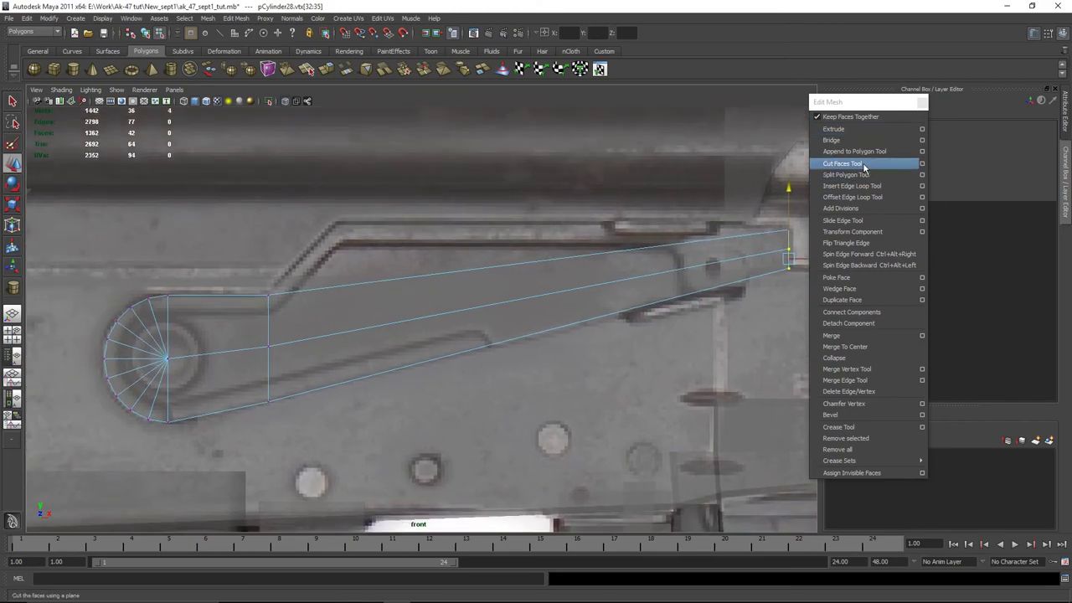
# Insert an edge loop across the arm and raise its top vertex to the outline
pyautogui.click(852, 185)
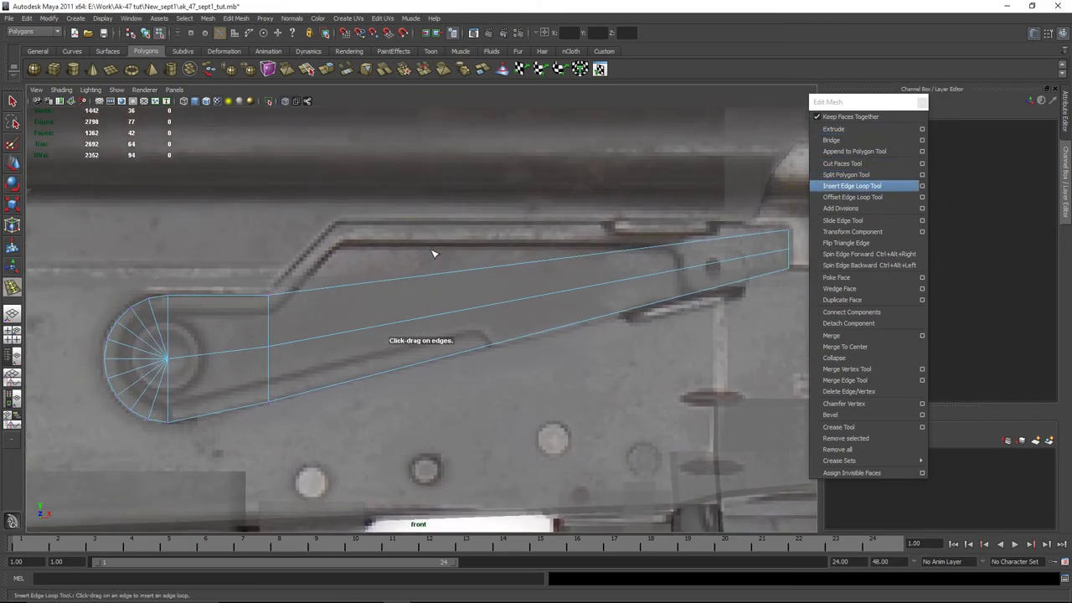
pyautogui.click(341, 291)
pyautogui.press('w')
pyautogui.moveTo(360, 310); pyautogui.dragTo(371, 354, button='right')
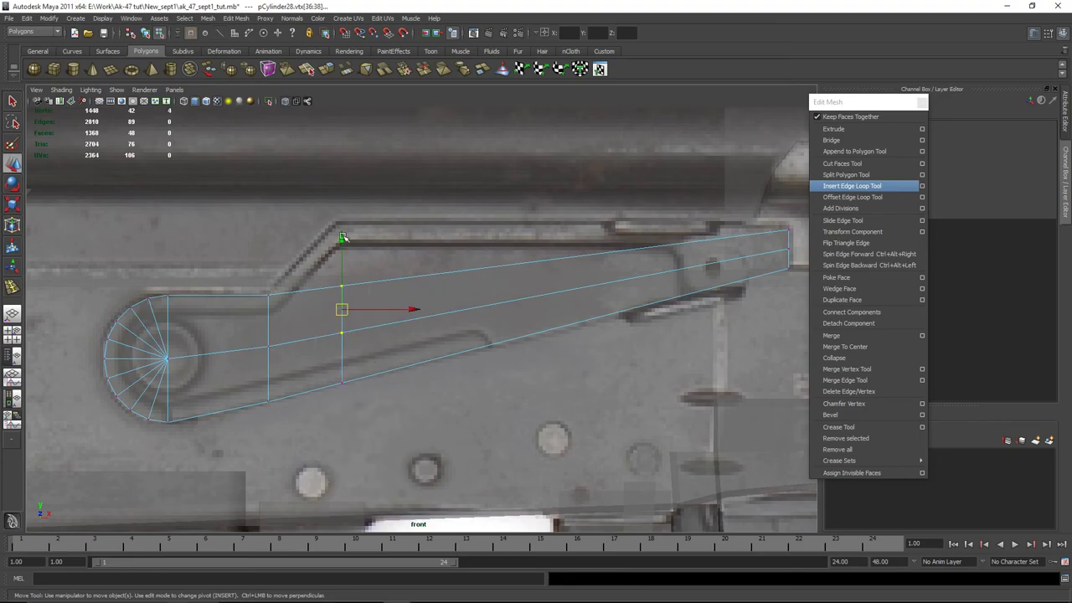
pyautogui.moveTo(341, 237); pyautogui.dragTo(344, 155)
pyautogui.click(347, 273)
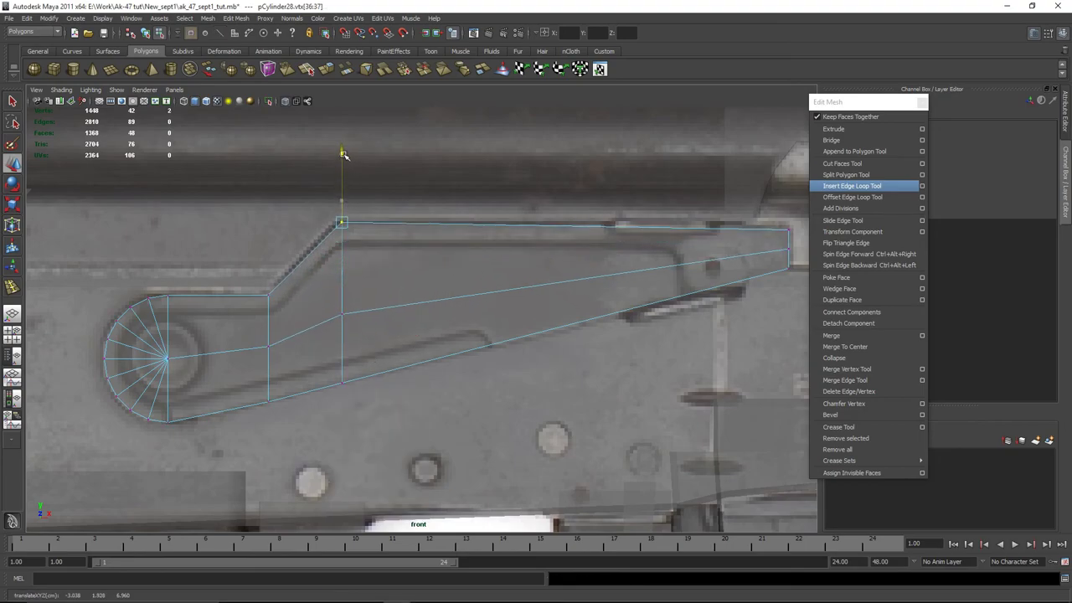
pyautogui.keyDown('alt'); pyautogui.moveTo(530, 237); pyautogui.dragTo(442, 237, button='middle'); pyautogui.keyUp('alt')
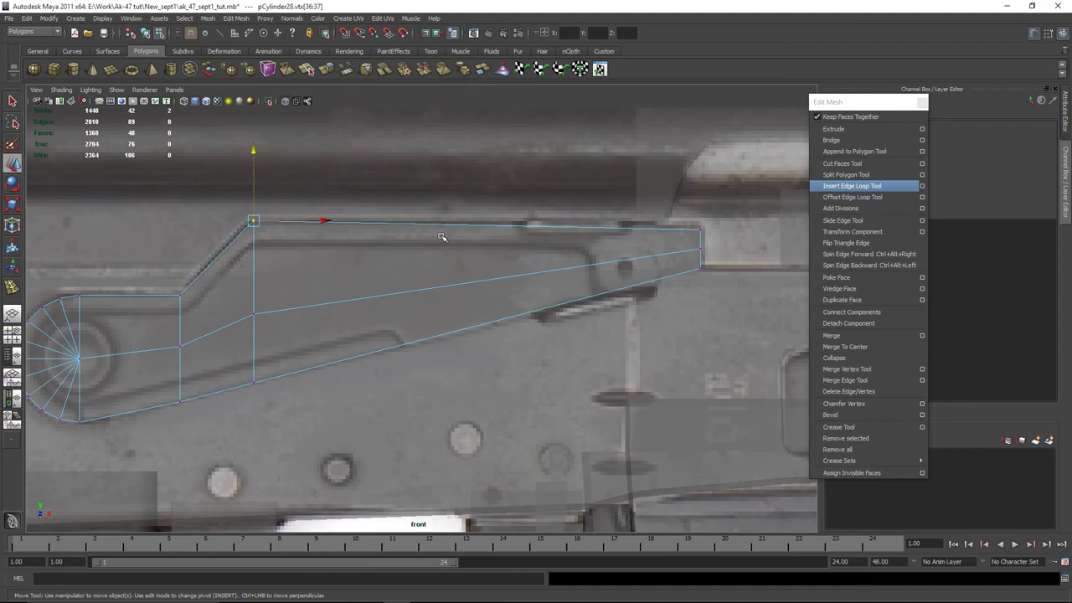
pyautogui.moveTo(239, 189); pyautogui.dragTo(276, 393)
pyautogui.moveTo(325, 302); pyautogui.dragTo(322, 303)
# Add a second edge loop beside the first and align its top vertex to the bend corner
pyautogui.click(852, 185)
pyautogui.scroll(2, 491, 255)
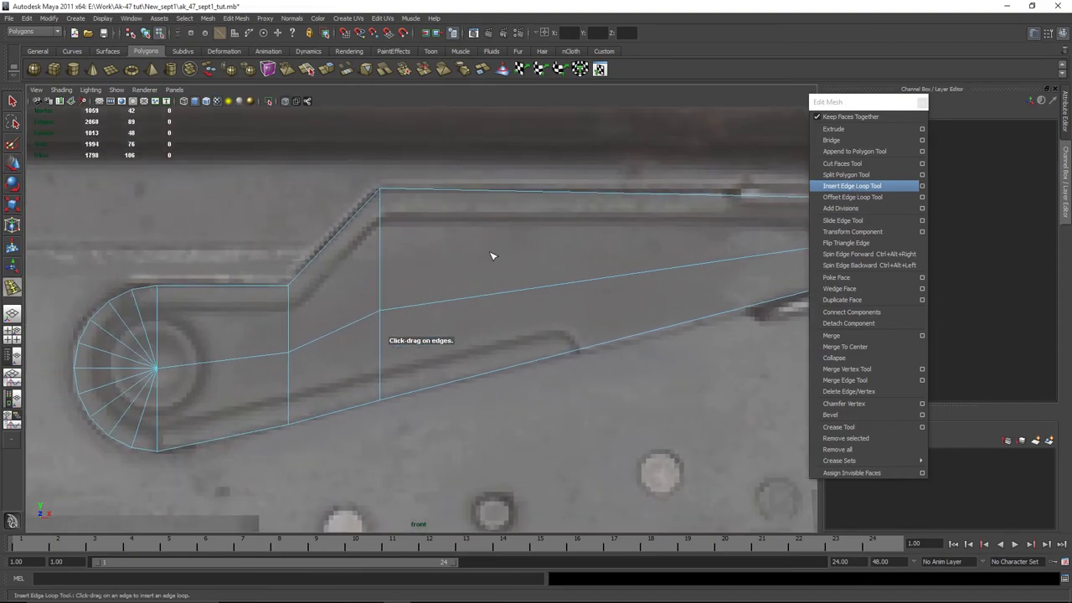
pyautogui.moveTo(393, 192); pyautogui.dragTo(366, 204)
pyautogui.moveTo(369, 206); pyautogui.dragTo(375, 175, button='right')
pyautogui.press('w')
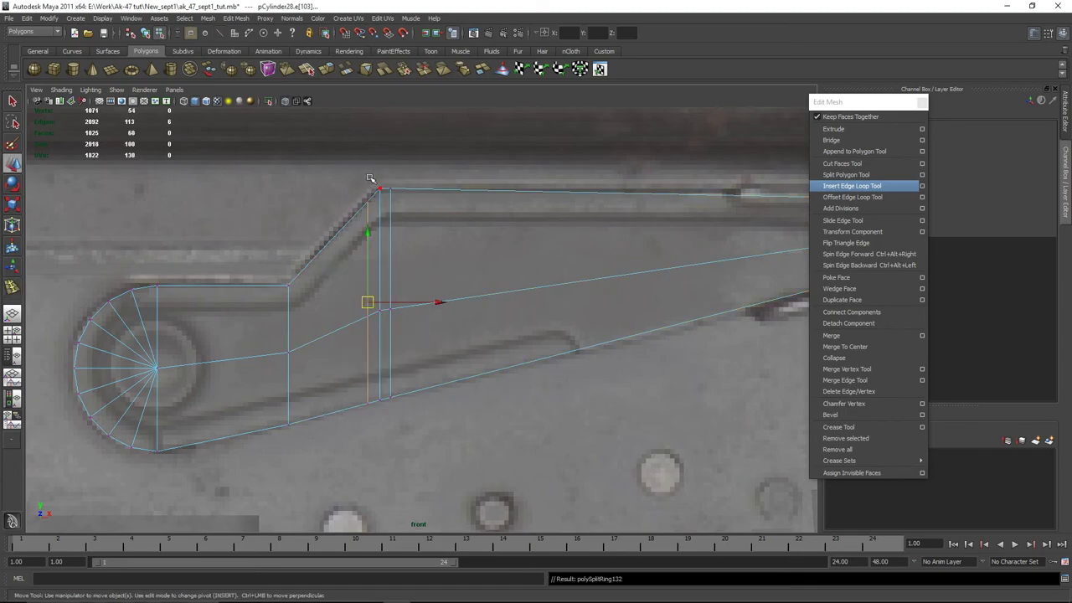
pyautogui.click(379, 188)
pyautogui.moveTo(380, 118); pyautogui.dragTo(381, 123)
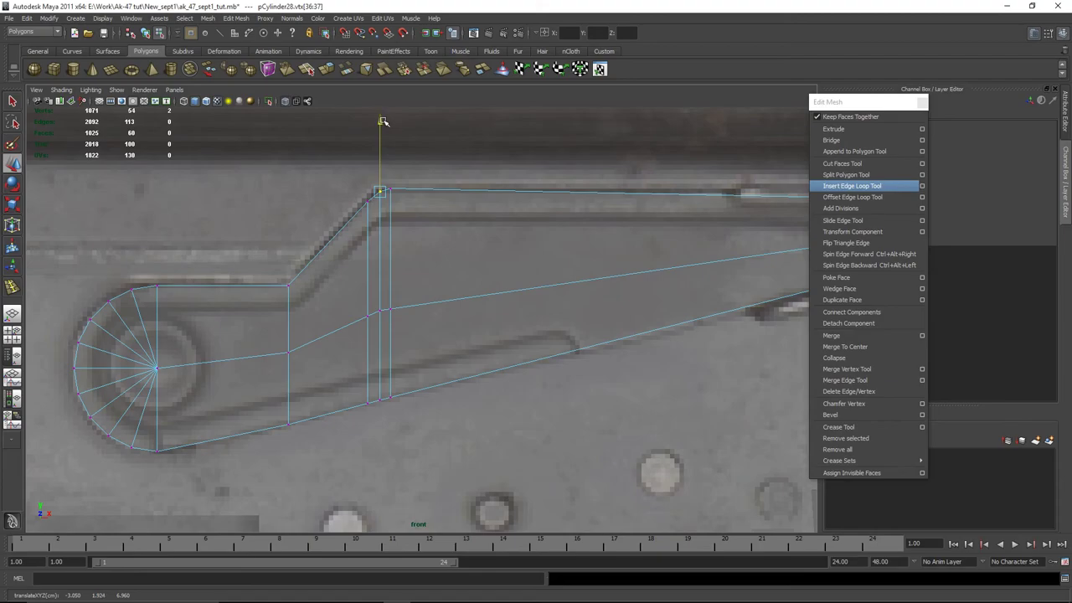
pyautogui.press('F8')
pyautogui.click(392, 188)
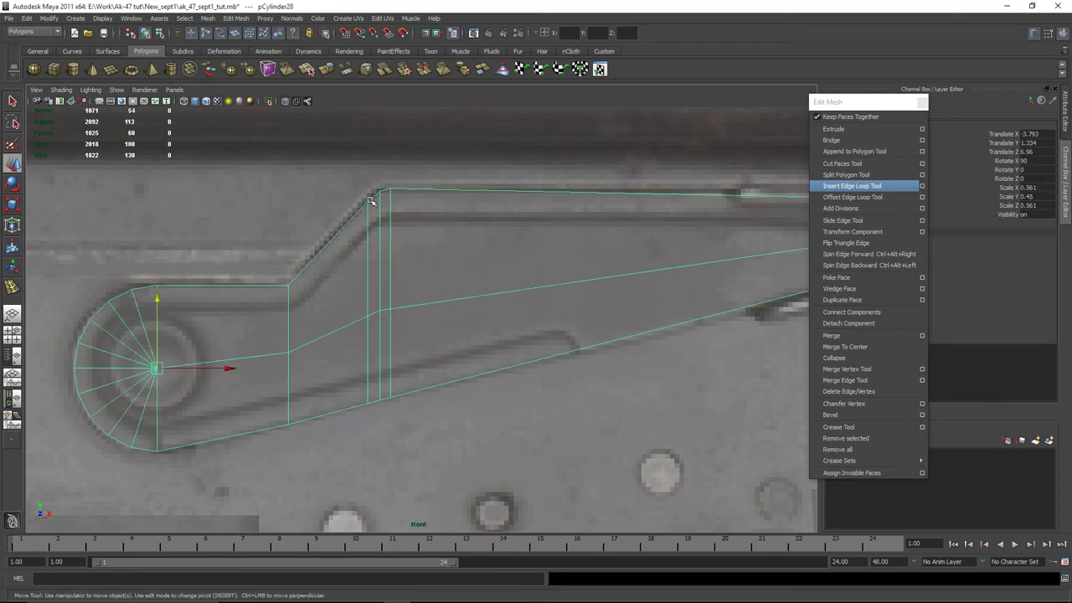
pyautogui.keyDown('alt'); pyautogui.moveTo(358, 211); pyautogui.dragTo(541, 305, button='middle'); pyautogui.keyUp('alt')
# Insert an edge loop near the arm's tip, then slide and scale it to bevel the tip
pyautogui.click(885, 186)
pyautogui.click(522, 249)
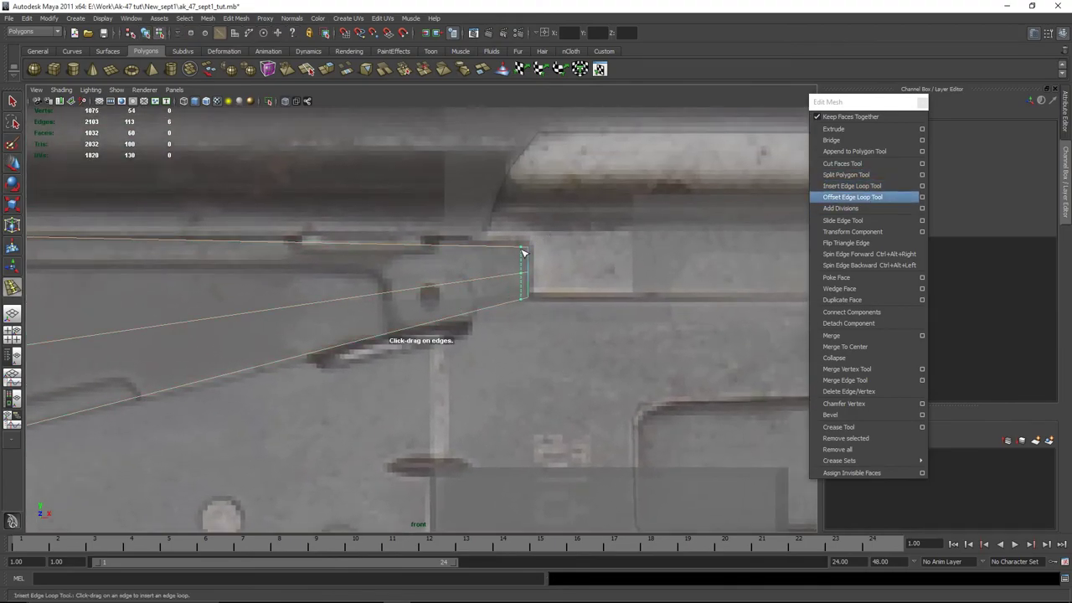
pyautogui.scroll(2, 531, 261)
pyautogui.press('w')
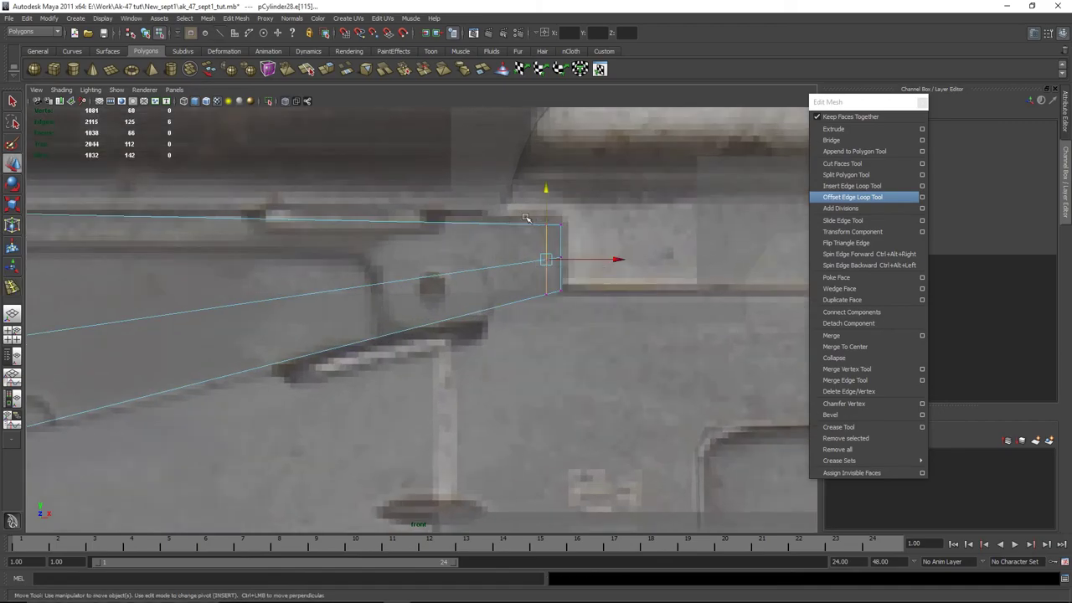
pyautogui.moveTo(553, 241); pyautogui.dragTo(559, 243)
pyautogui.press('r')
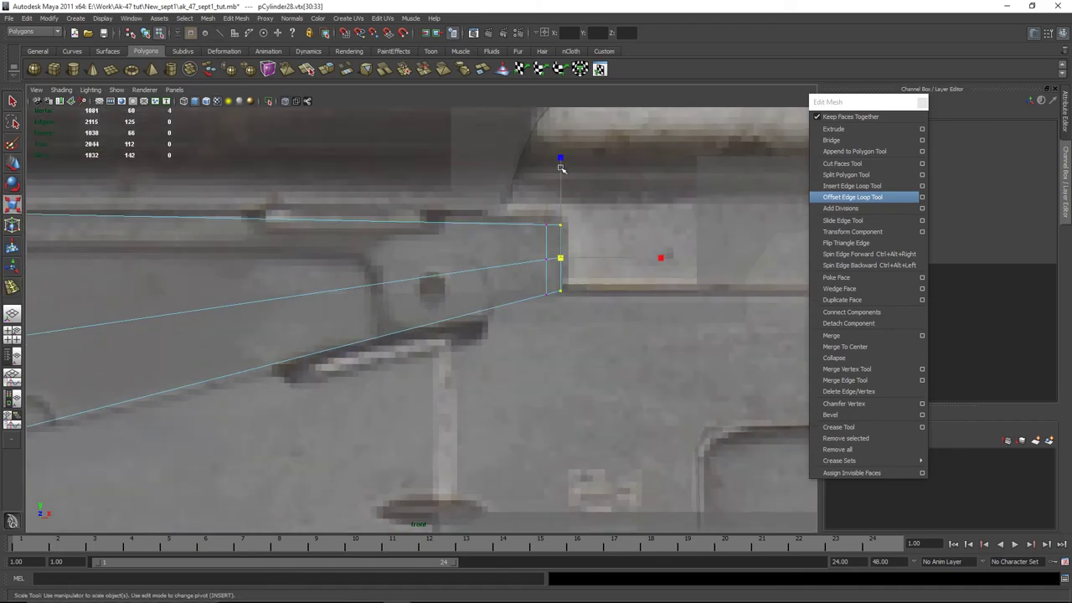
pyautogui.moveTo(560, 162); pyautogui.dragTo(560, 157)
pyautogui.press('w')
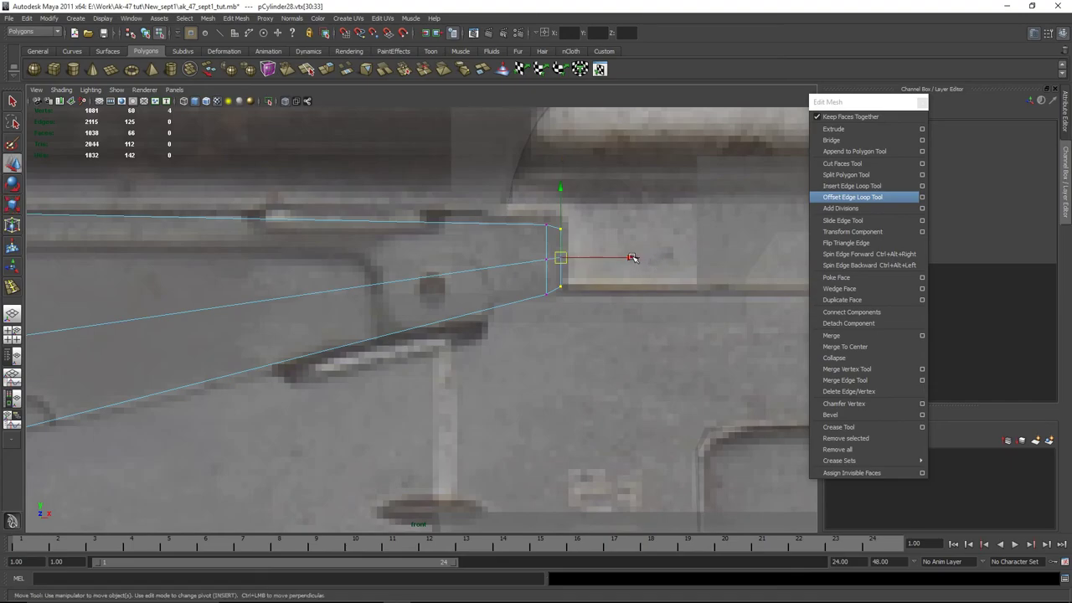
pyautogui.click(632, 257)
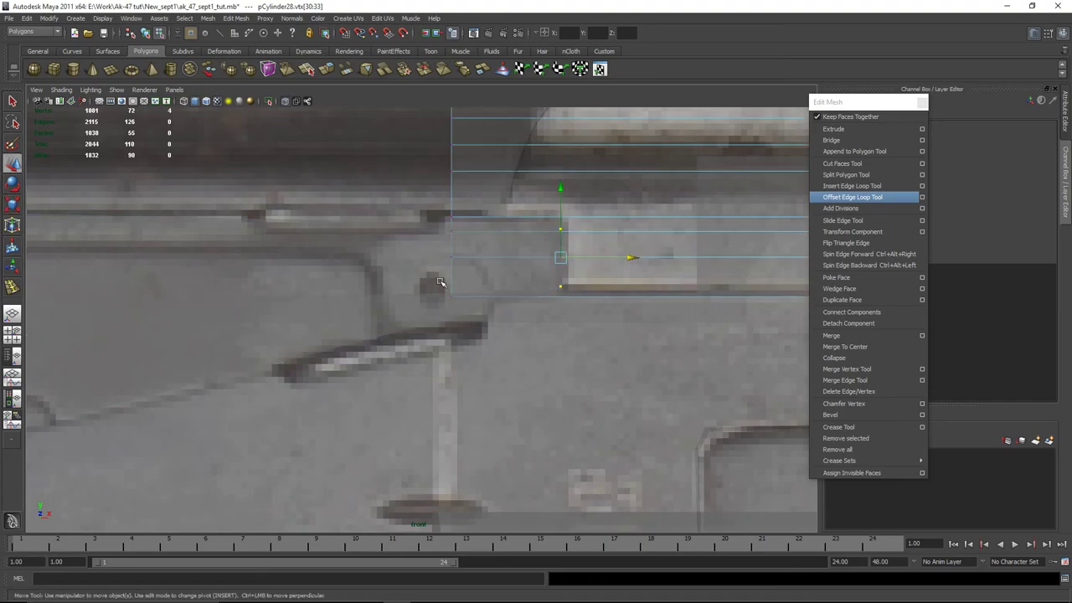
# Move the whole piece outward to Z 6.965 and scale it to Y 0.584
pyautogui.keyDown('alt'); pyautogui.moveTo(438, 280); pyautogui.dragTo(513, 295, button='middle'); pyautogui.keyUp('alt')
pyautogui.click(662, 259)
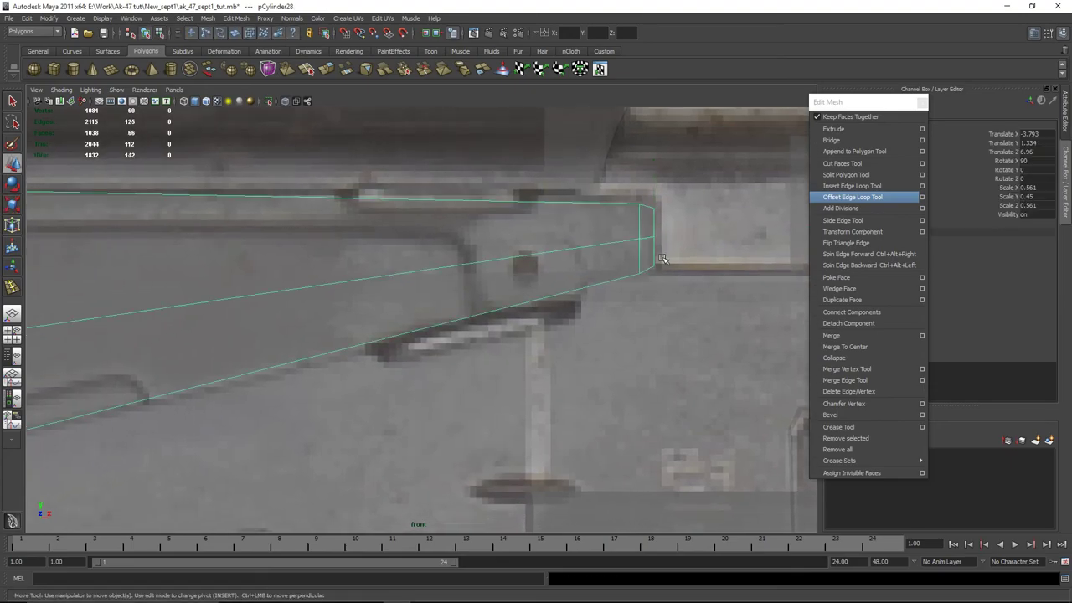
pyautogui.keyDown('alt'); pyautogui.moveTo(649, 203); pyautogui.dragTo(330, 278, button='middle'); pyautogui.keyUp('alt')
pyautogui.scroll(-5, 559, 335)
pyautogui.scroll(5, 559, 335)
pyautogui.keyDown('alt'); pyautogui.moveTo(538, 218); pyautogui.dragTo(524, 358); pyautogui.keyUp('alt')
pyautogui.moveTo(433, 331); pyautogui.dragTo(505, 352)
pyautogui.press('r')
pyautogui.press('w')
pyautogui.moveTo(444, 335); pyautogui.dragTo(536, 301)
pyautogui.press('f')
pyautogui.press('space')
pyautogui.press('space')
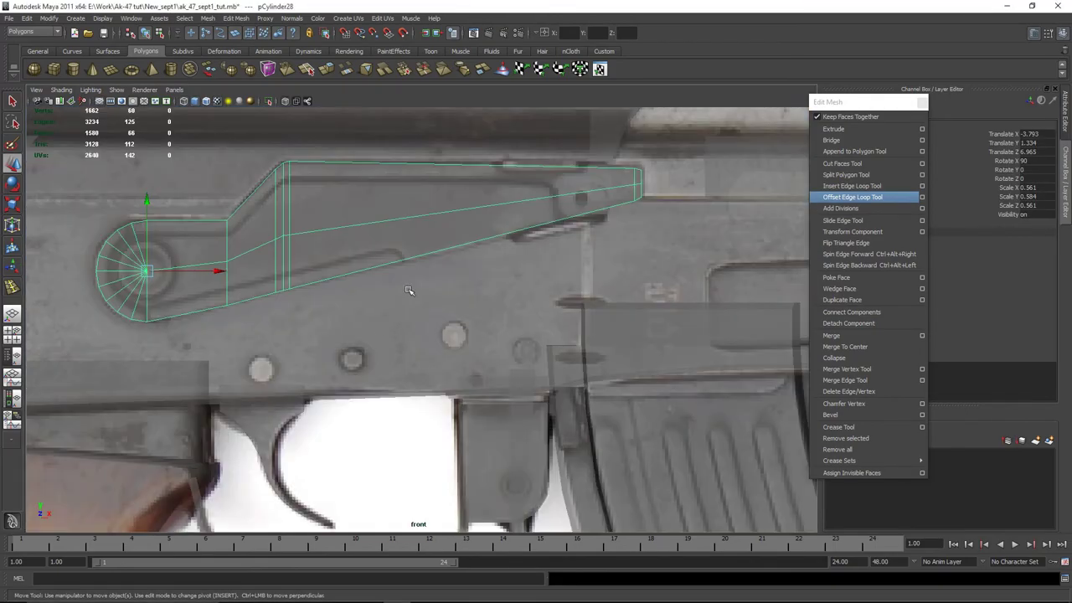
# Duplicate the lever-shaped piece and scale it down slightly
pyautogui.hotkey('ctrl', 'd')
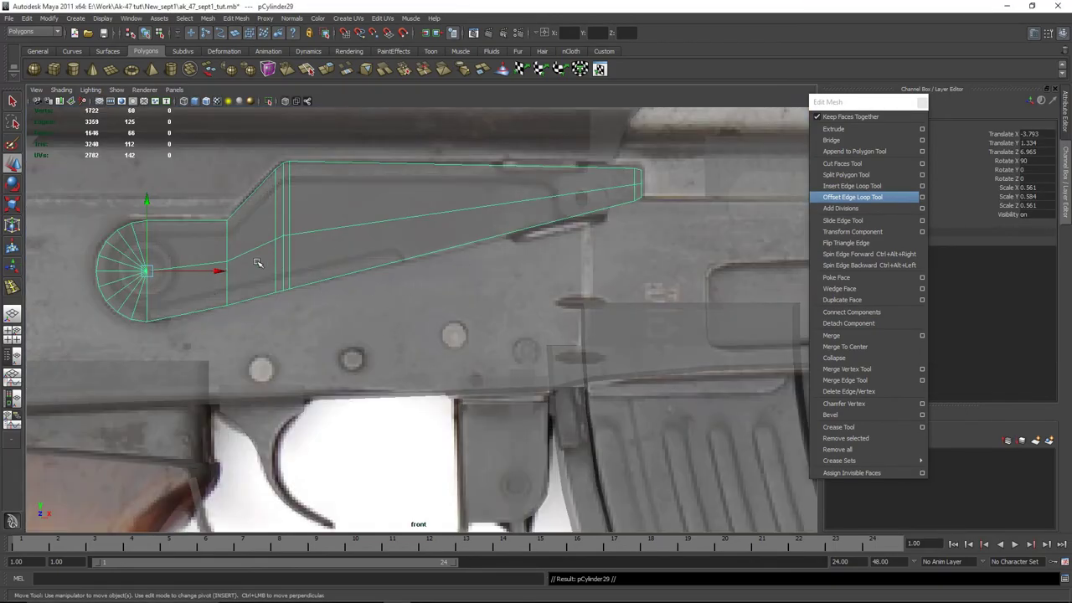
pyautogui.press('r')
pyautogui.moveTo(151, 272); pyautogui.dragTo(64, 265)
pyautogui.press('4')
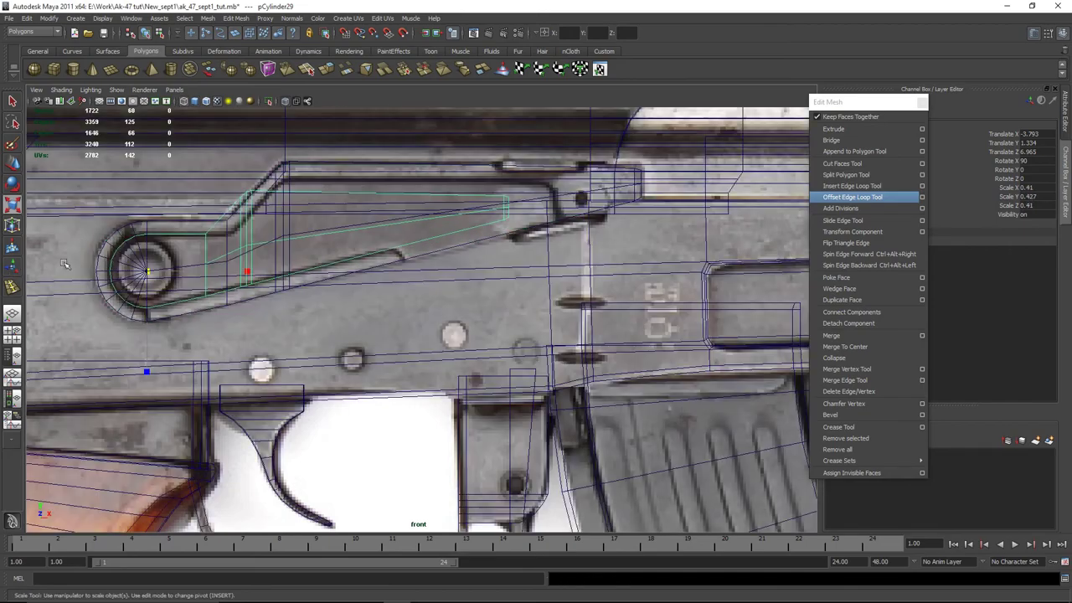
pyautogui.press('5')
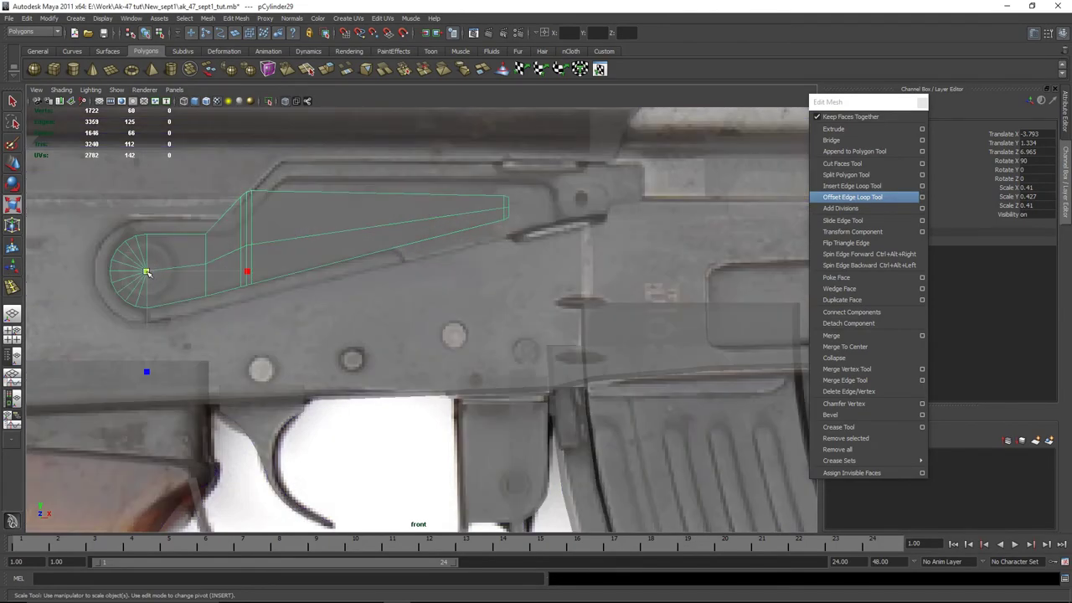
pyautogui.moveTo(147, 272)
pyautogui.mouseDown()
pyautogui.moveTo(135, 271)
pyautogui.moveTo(158, 268)
pyautogui.mouseUp()
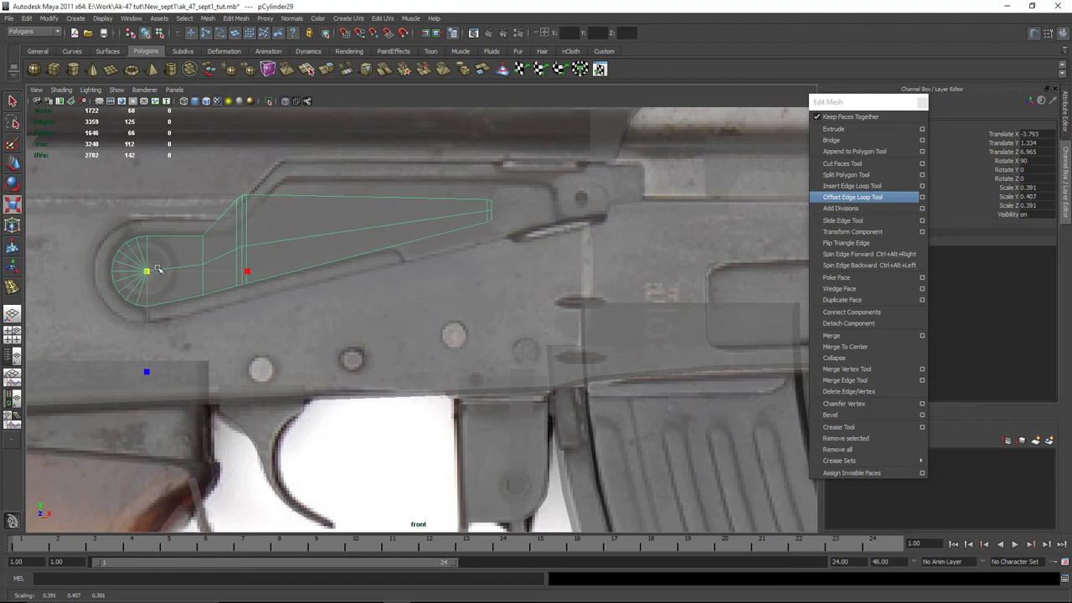
# Select the part's narrow-end vertices and stretch the end to match the front reference
pyautogui.moveTo(289, 233); pyautogui.dragTo(255, 231, button='right')
pyautogui.hotkey('ctrl', 'z')
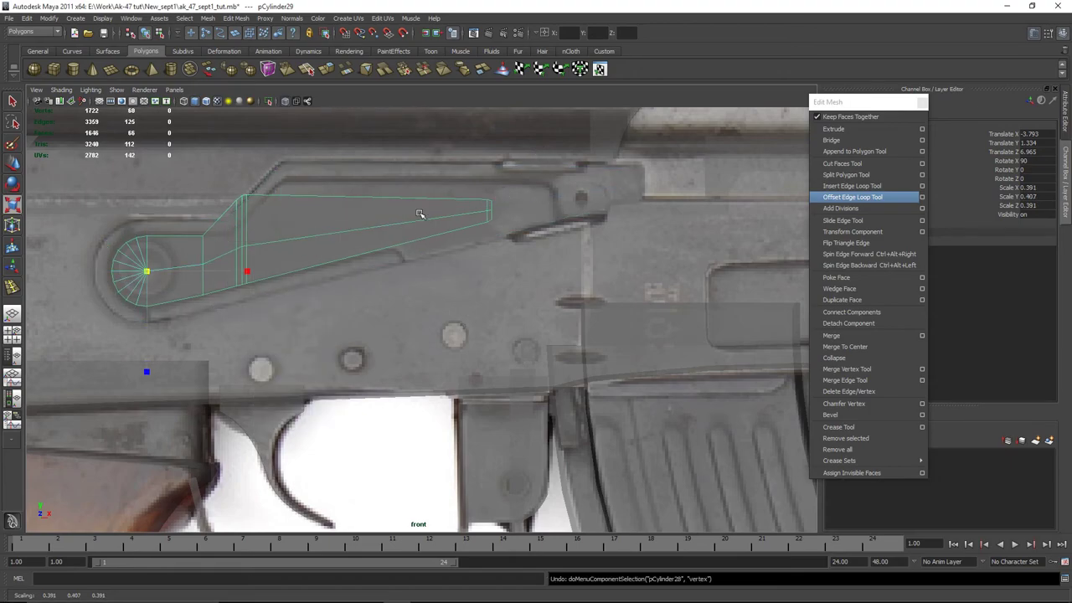
pyautogui.moveTo(420, 214); pyautogui.dragTo(531, 179, button='right')
pyautogui.moveTo(473, 295); pyautogui.dragTo(580, 173, button='right')
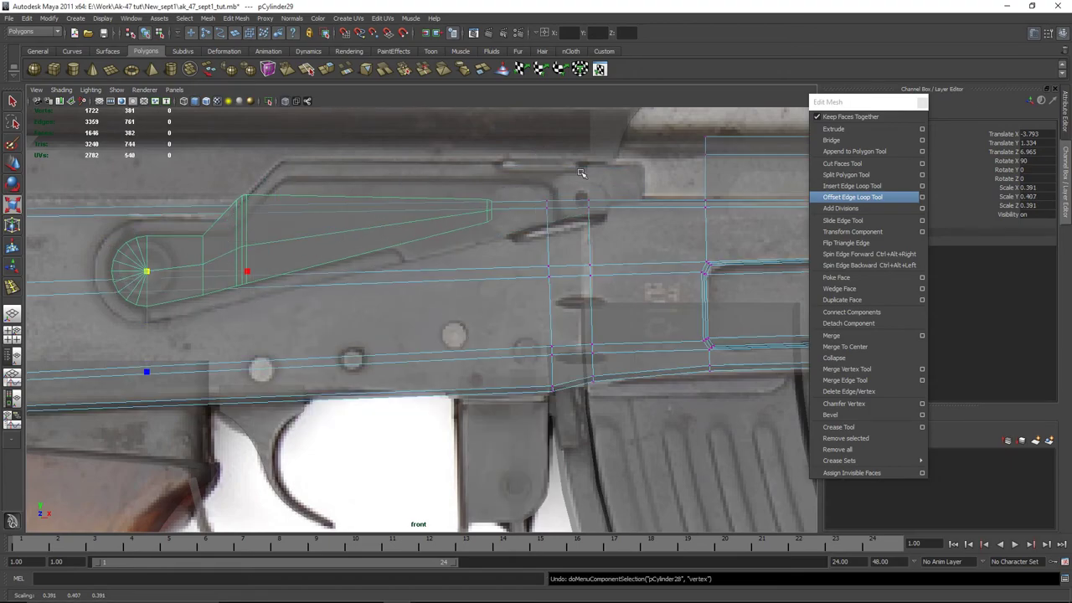
pyautogui.hotkey('ctrl', 'z')
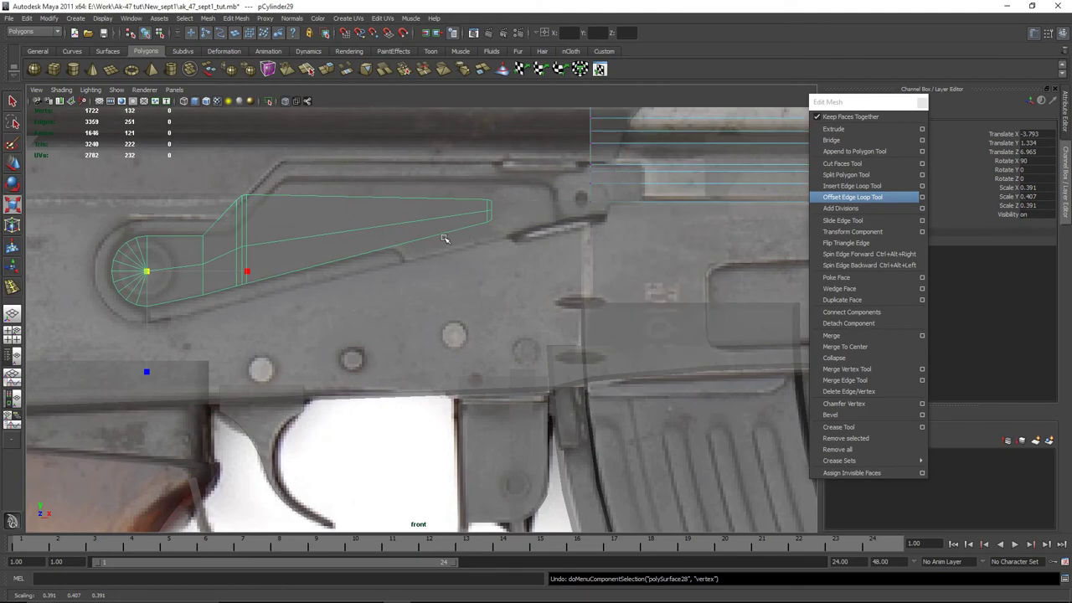
pyautogui.press('a')
pyautogui.moveTo(431, 215); pyautogui.dragTo(469, 189, button='right')
pyautogui.scroll(5, 503, 251)
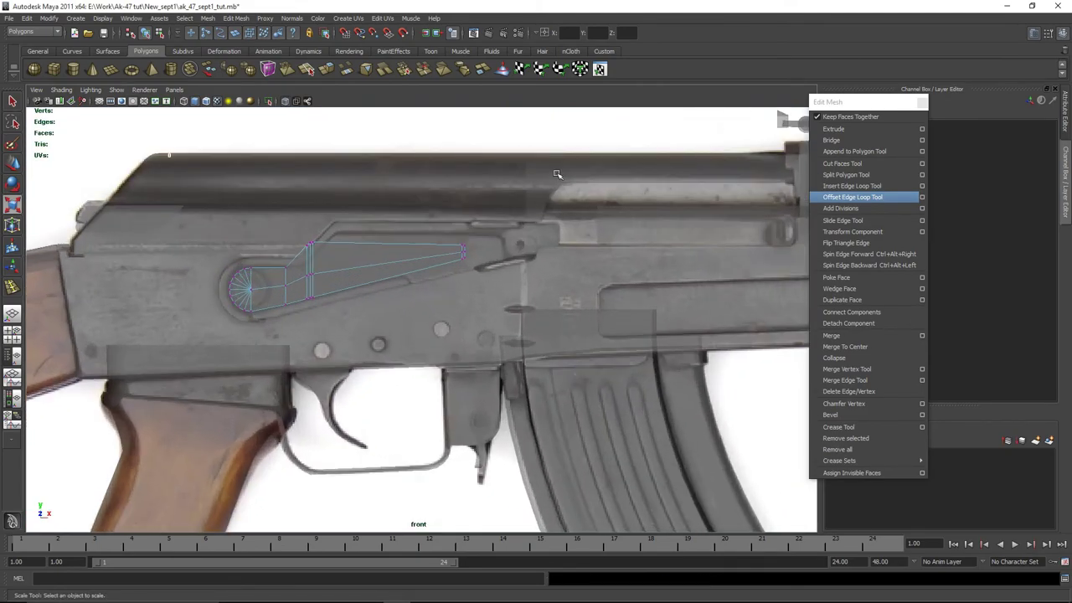
pyautogui.moveTo(306, 380); pyautogui.dragTo(306, 380)
pyautogui.scroll(2, 458, 250)
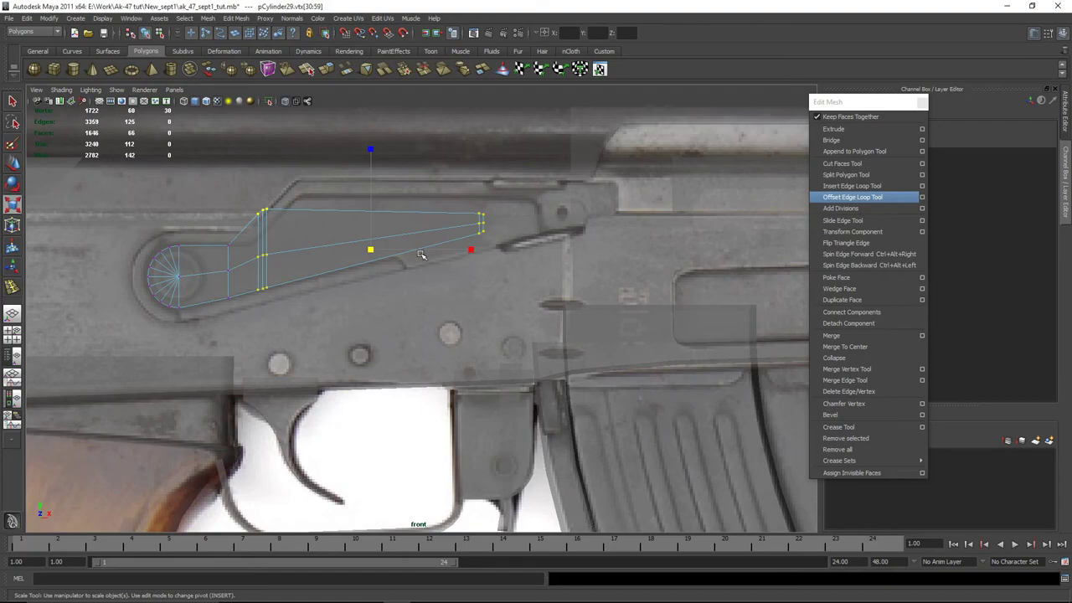
pyautogui.press('w')
pyautogui.moveTo(376, 251); pyautogui.dragTo(431, 238)
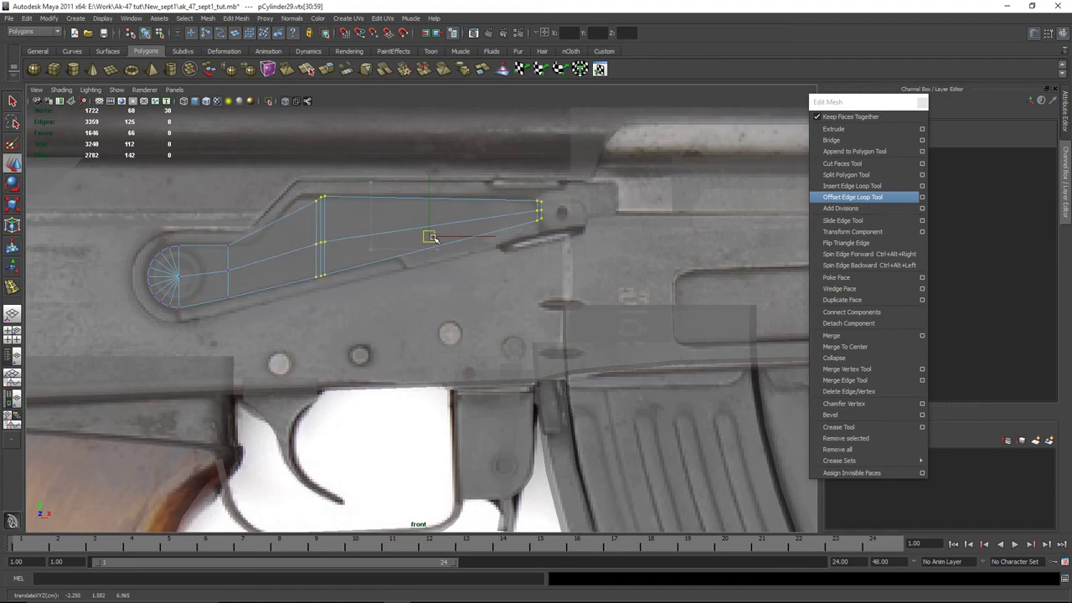
# Slide the middle edge loop and move the lower vertices onto the reference outline
pyautogui.keyDown('alt'); pyautogui.moveTo(332, 187); pyautogui.dragTo(440, 204, button='middle'); pyautogui.keyUp('alt')
pyautogui.scroll(2, 442, 201)
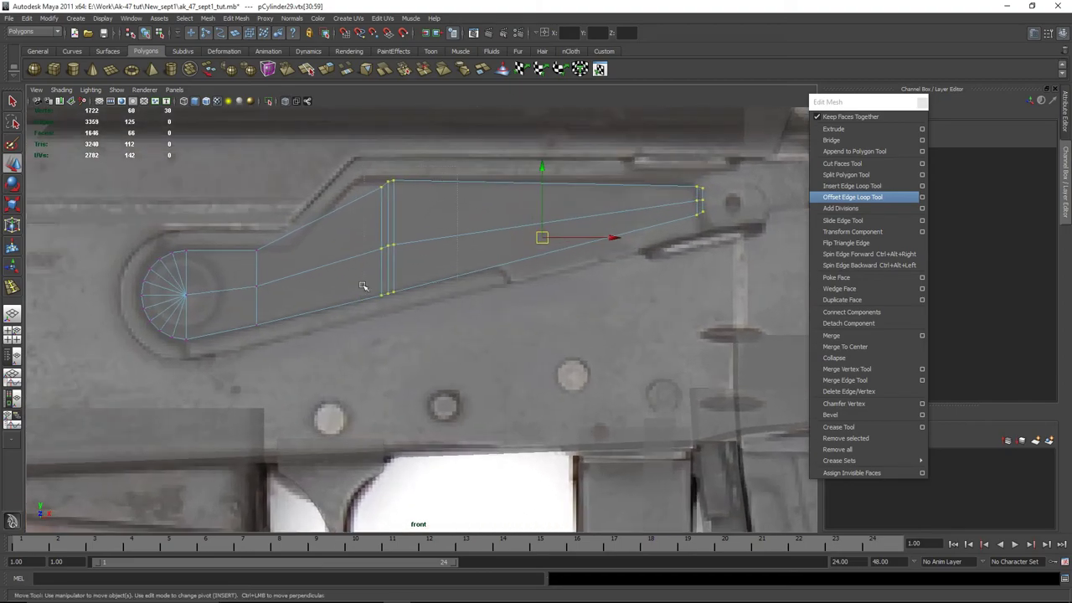
pyautogui.moveTo(454, 238); pyautogui.dragTo(430, 245)
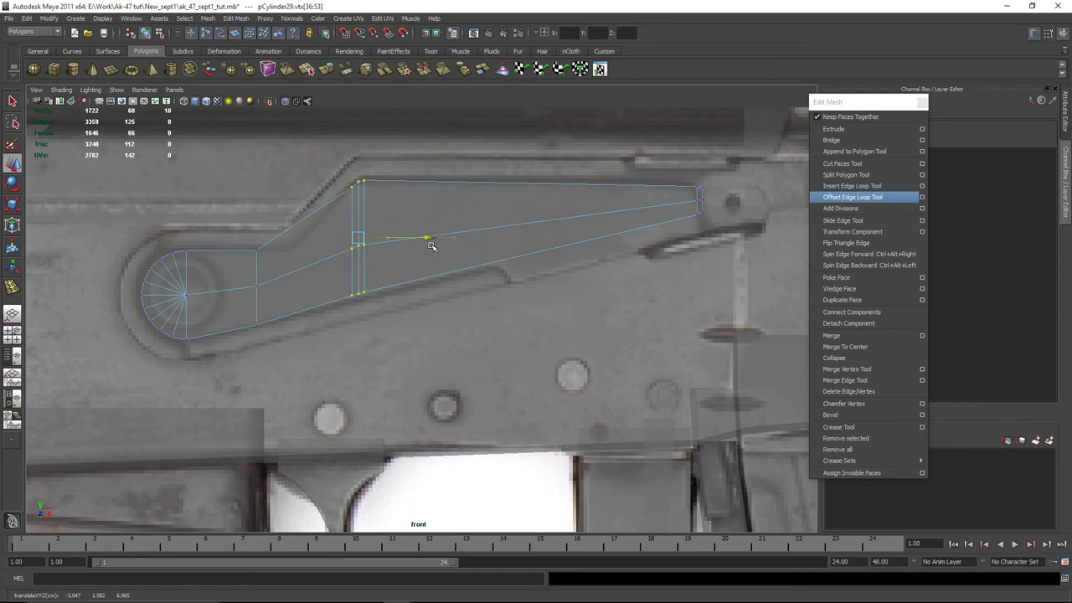
pyautogui.moveTo(376, 308); pyautogui.dragTo(345, 280)
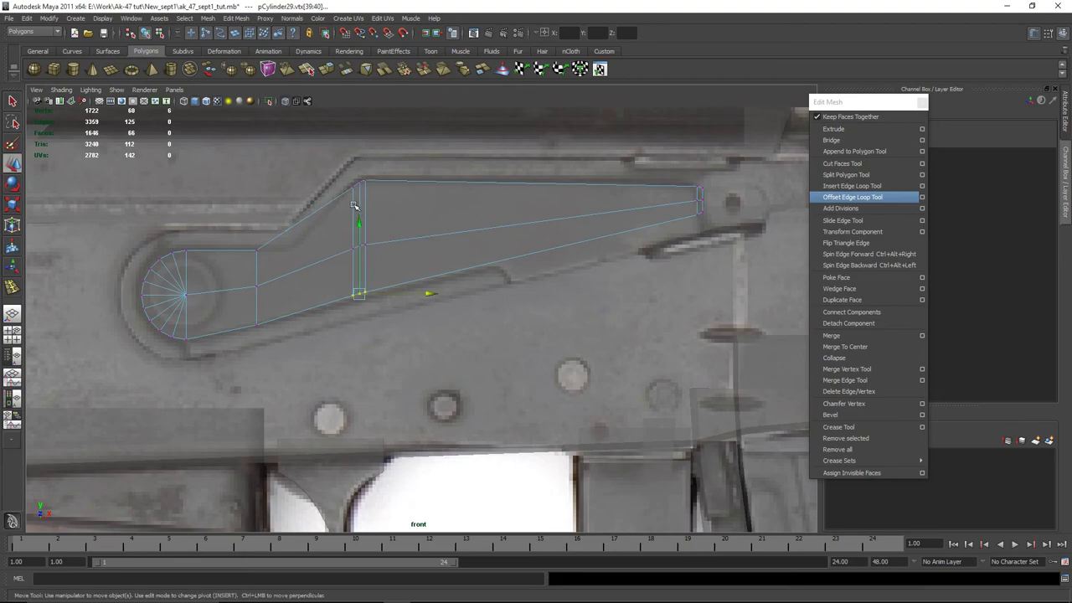
pyautogui.moveTo(360, 224); pyautogui.dragTo(361, 226)
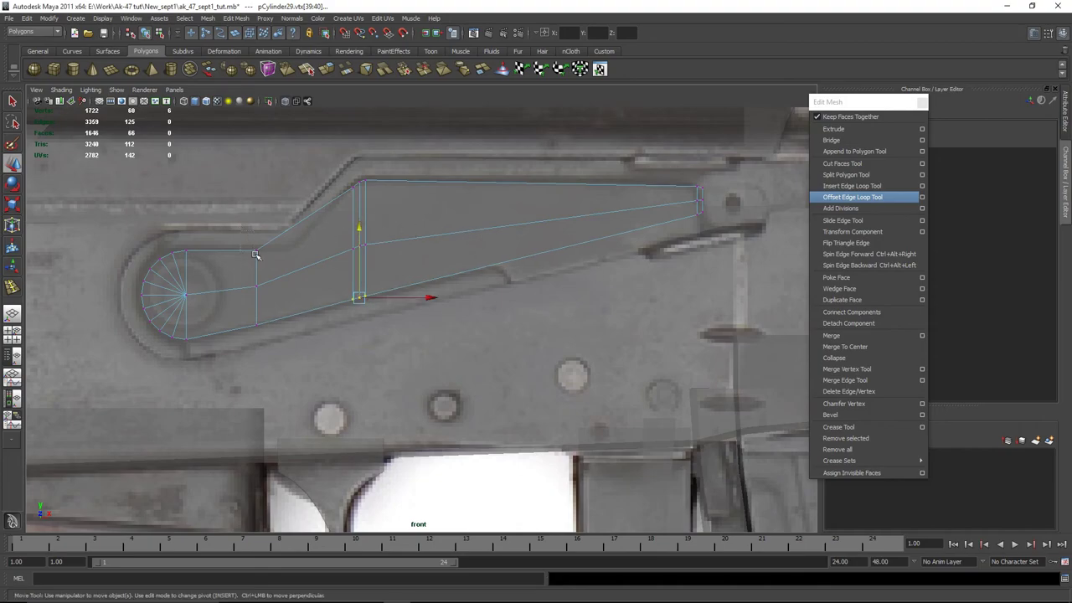
pyautogui.moveTo(328, 287); pyautogui.dragTo(362, 289)
pyautogui.moveTo(325, 358); pyautogui.dragTo(280, 316)
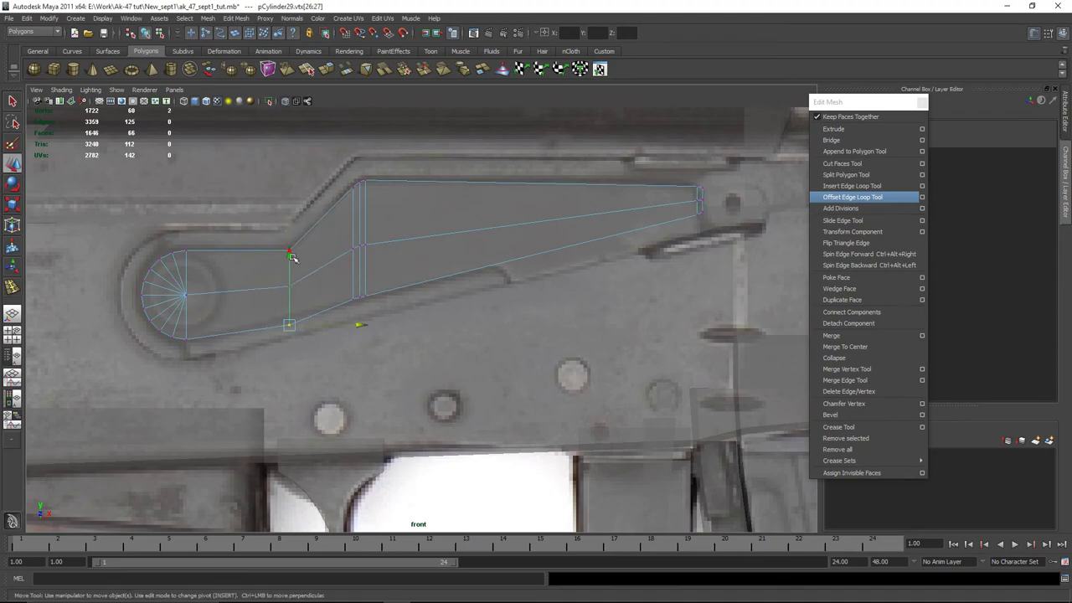
pyautogui.moveTo(289, 254); pyautogui.dragTo(286, 250)
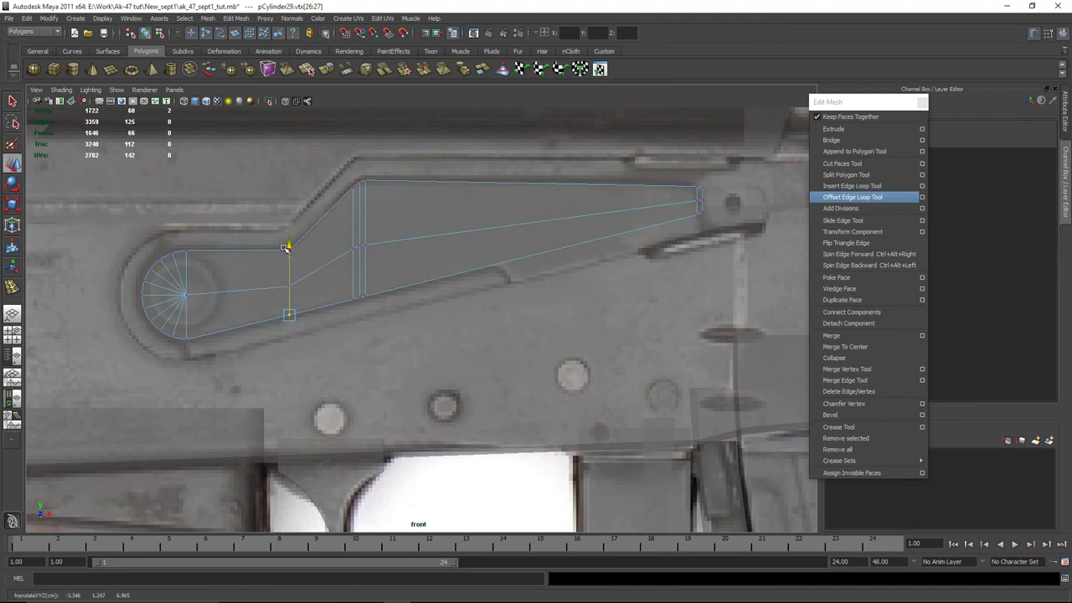
pyautogui.keyDown('alt'); pyautogui.moveTo(506, 304); pyautogui.dragTo(365, 325, button='middle'); pyautogui.keyUp('alt')
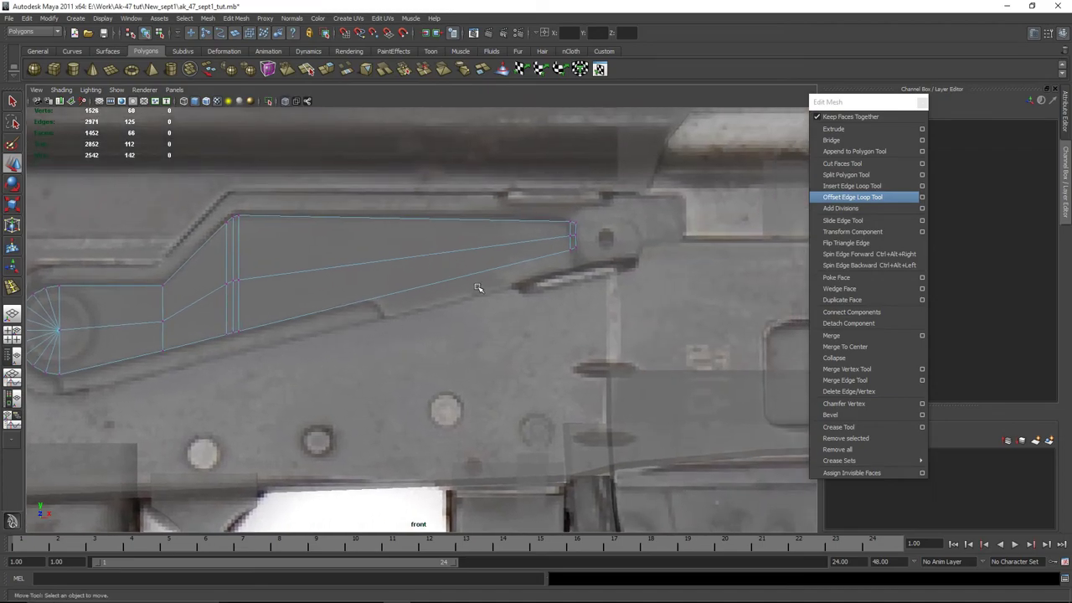
pyautogui.click(854, 186)
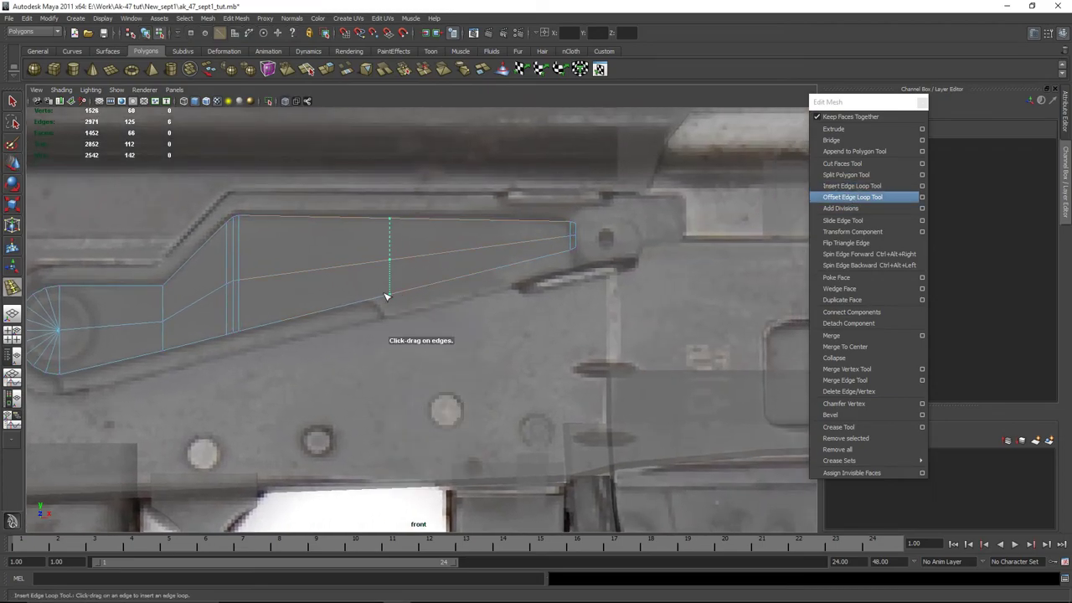
# In the wireframe perspective view, select the lever-shaped part pCylinder29
pyautogui.press('space')
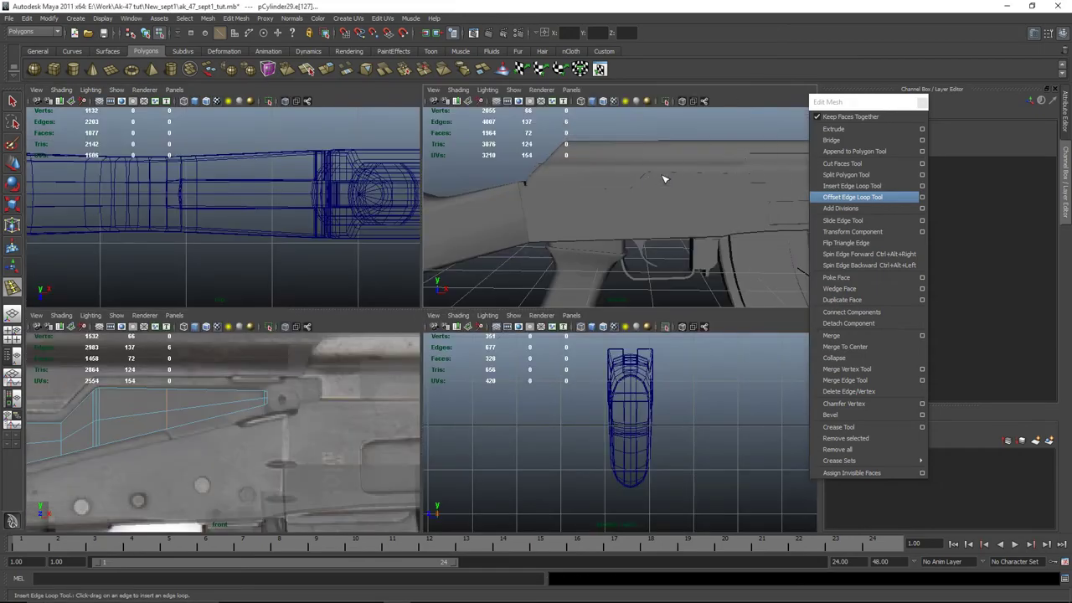
pyautogui.press('space')
pyautogui.keyDown('alt'); pyautogui.moveTo(662, 175); pyautogui.dragTo(554, 384); pyautogui.keyUp('alt')
pyautogui.press('w')
pyautogui.scroll(-3, 371, 346)
pyautogui.press('4')
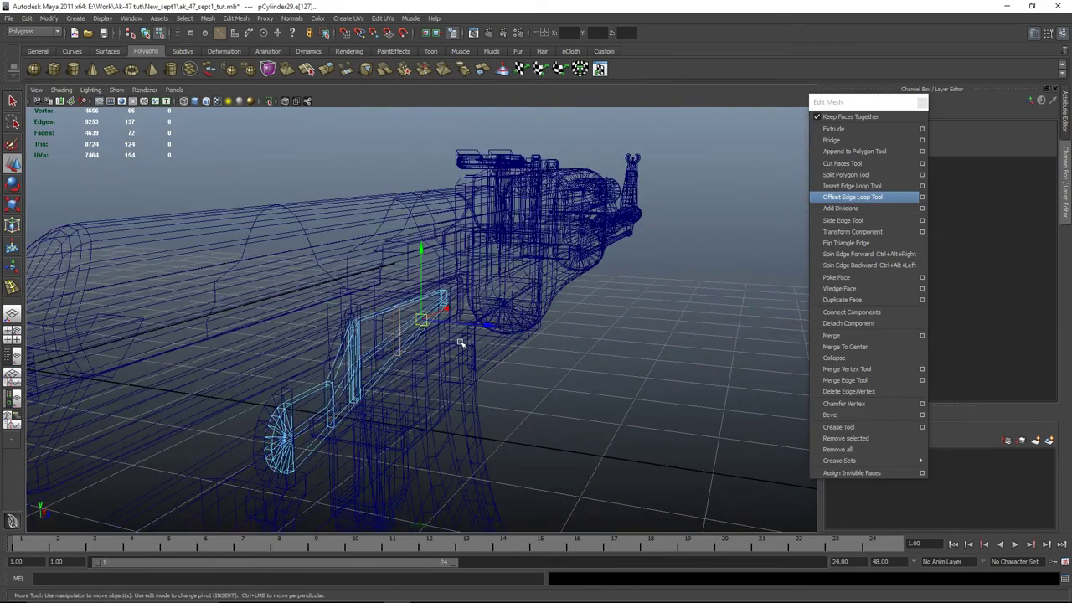
pyautogui.moveTo(351, 344); pyautogui.dragTo(355, 329, button='right')
pyautogui.click(385, 374)
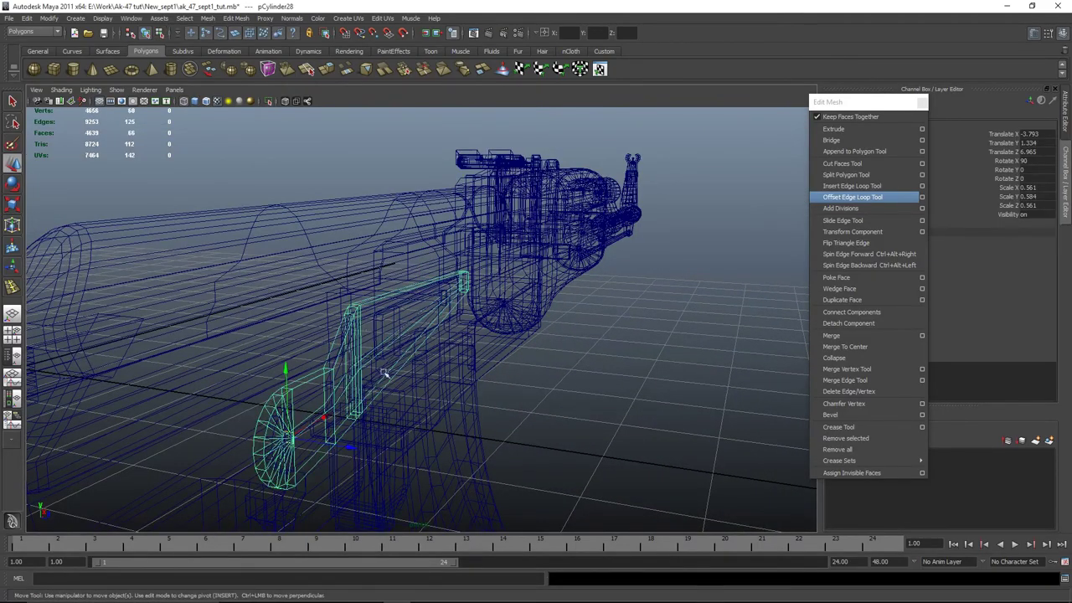
pyautogui.keyDown('shift'); pyautogui.click(381, 381); pyautogui.keyUp('shift')
pyautogui.keyDown('alt'); pyautogui.moveTo(402, 352); pyautogui.dragTo(231, 390); pyautogui.keyUp('alt')
pyautogui.click(482, 319)
pyautogui.click(515, 335)
# Move the lever part outward along Z to about 7.01 so it sits flush
pyautogui.moveTo(147, 438); pyautogui.dragTo(178, 450)
pyautogui.press('5')
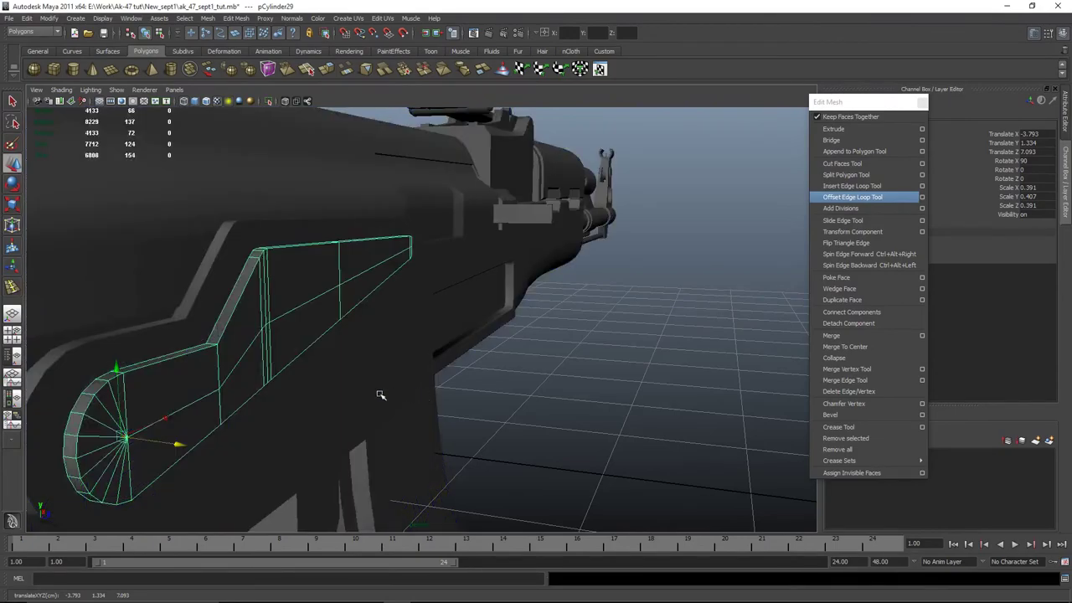
pyautogui.keyDown('alt'); pyautogui.moveTo(377, 395); pyautogui.dragTo(598, 363); pyautogui.keyUp('alt')
pyautogui.moveTo(472, 421); pyautogui.dragTo(452, 426)
pyautogui.click(639, 426)
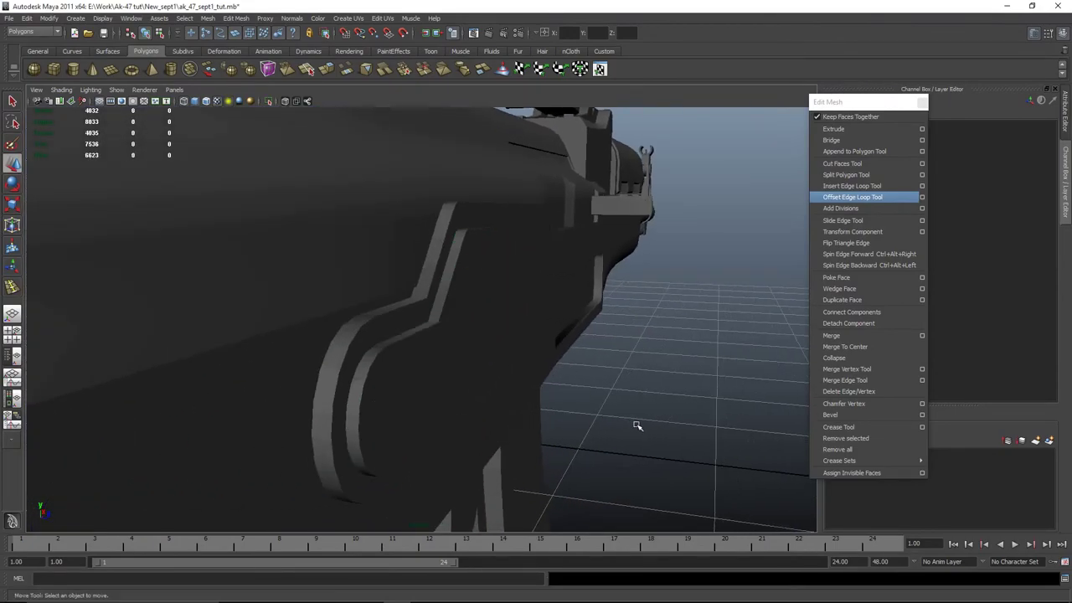
pyautogui.keyDown('alt'); pyautogui.moveTo(639, 426); pyautogui.dragTo(527, 394); pyautogui.keyUp('alt')
pyautogui.click(491, 299)
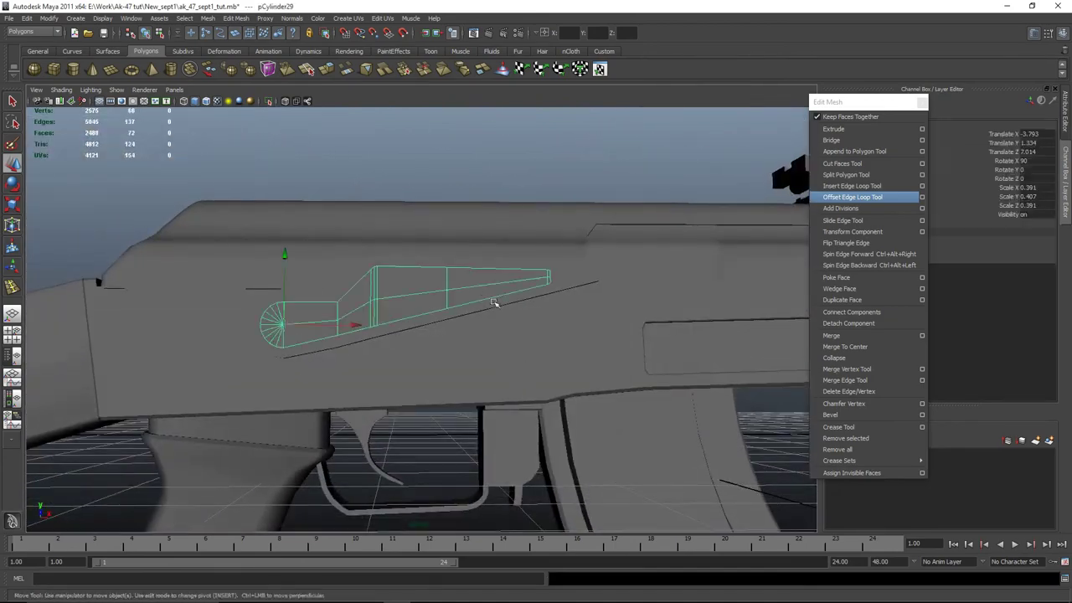
# Check the lever part's placement by switching between front and perspective views
pyautogui.press('space')
pyautogui.press('space')
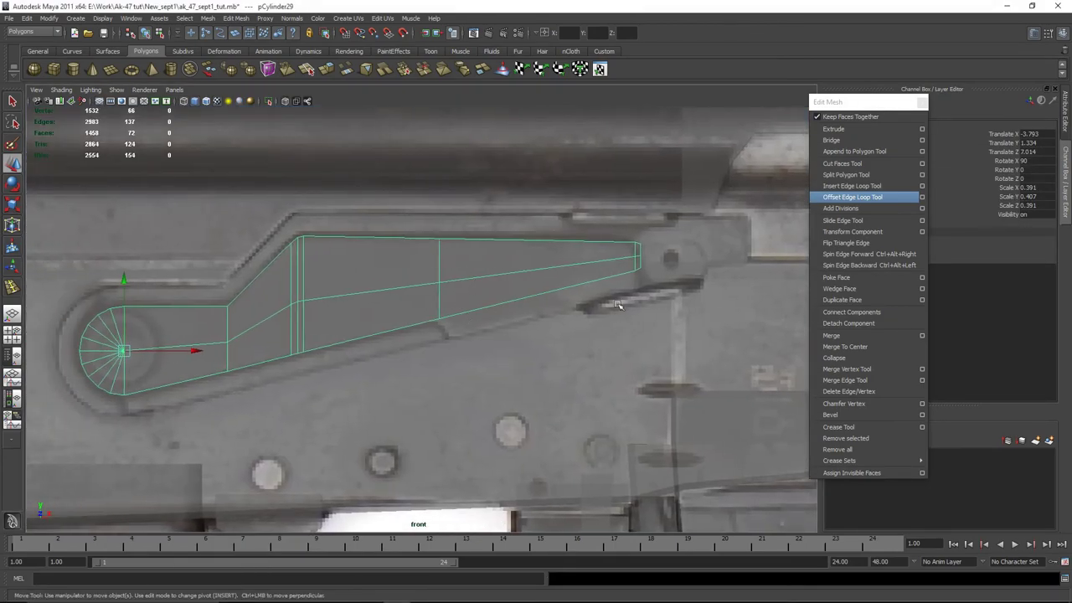
pyautogui.moveTo(480, 304); pyautogui.dragTo(477, 327, button='right')
pyautogui.press('space')
pyautogui.press('space')
pyautogui.keyDown('alt'); pyautogui.moveTo(677, 240); pyautogui.dragTo(517, 268); pyautogui.keyUp('alt')
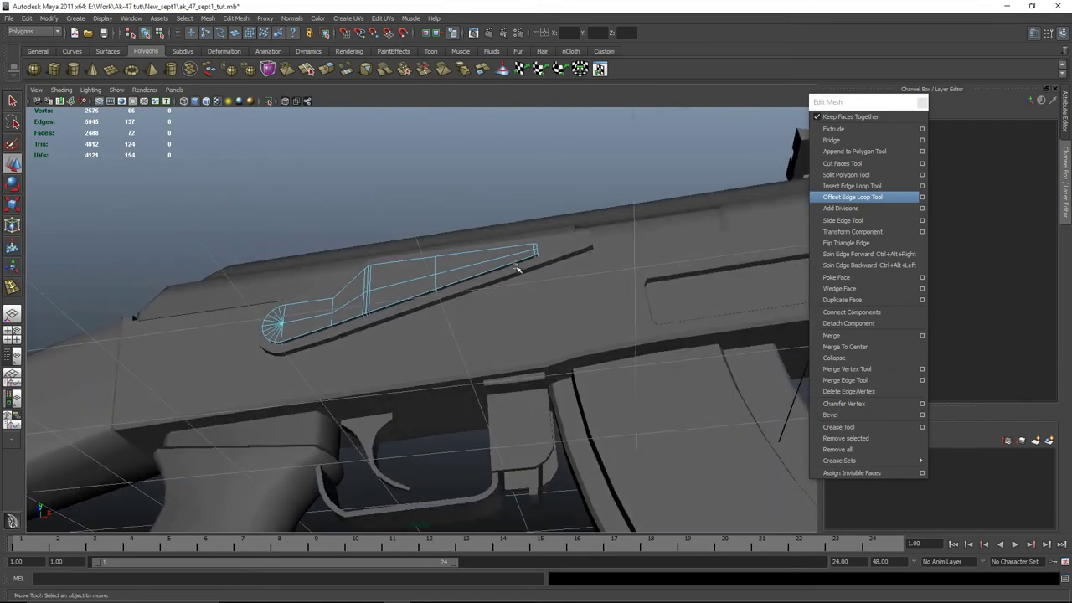
pyautogui.press('q')
pyautogui.press('space')
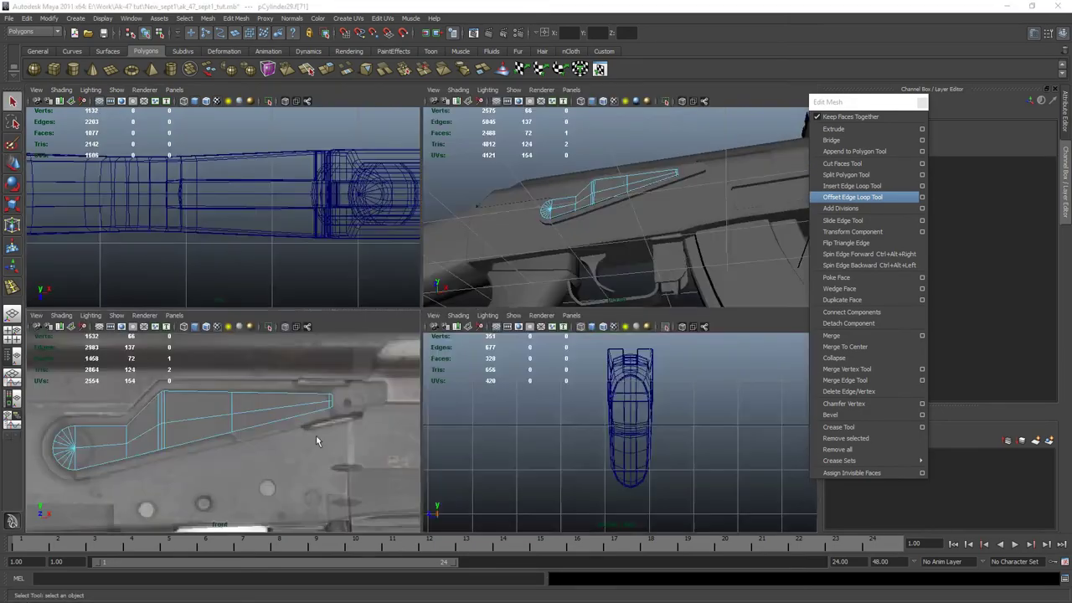
pyautogui.press('space')
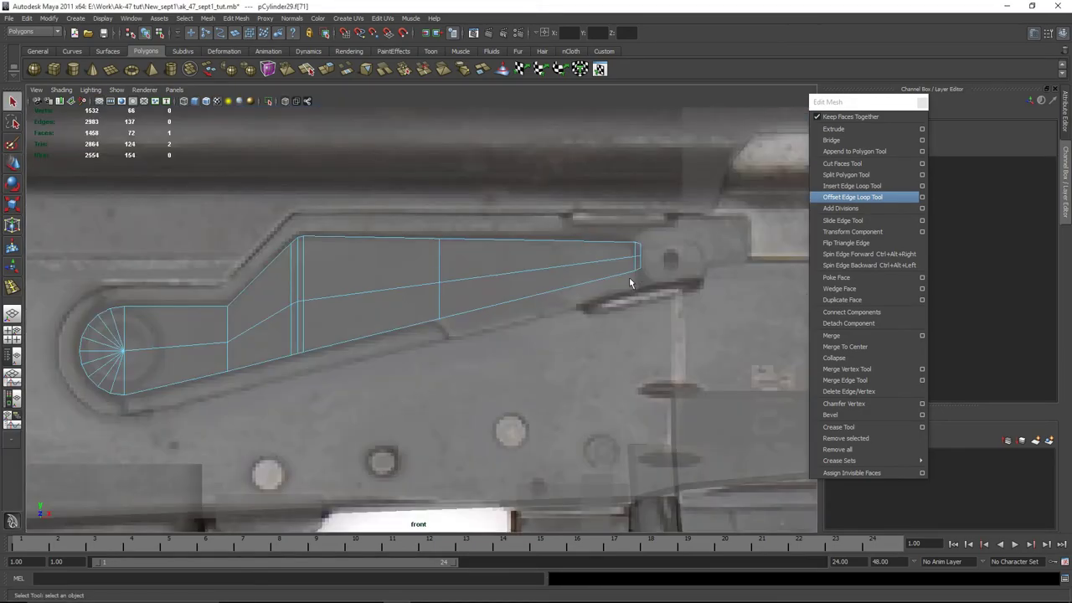
pyautogui.press('space')
pyautogui.press('space')
pyautogui.keyDown('alt'); pyautogui.moveTo(642, 246); pyautogui.dragTo(526, 245, button='right'); pyautogui.keyUp('alt')
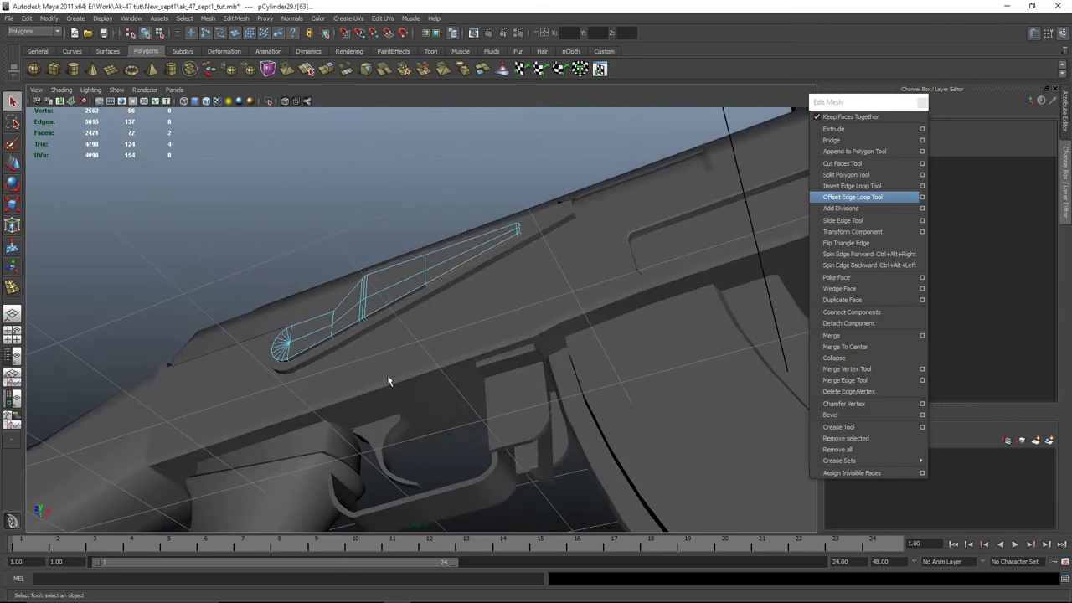
pyautogui.press('space')
pyautogui.press('space')
# Extrude the bar's end face and pull it outward
pyautogui.click(833, 128)
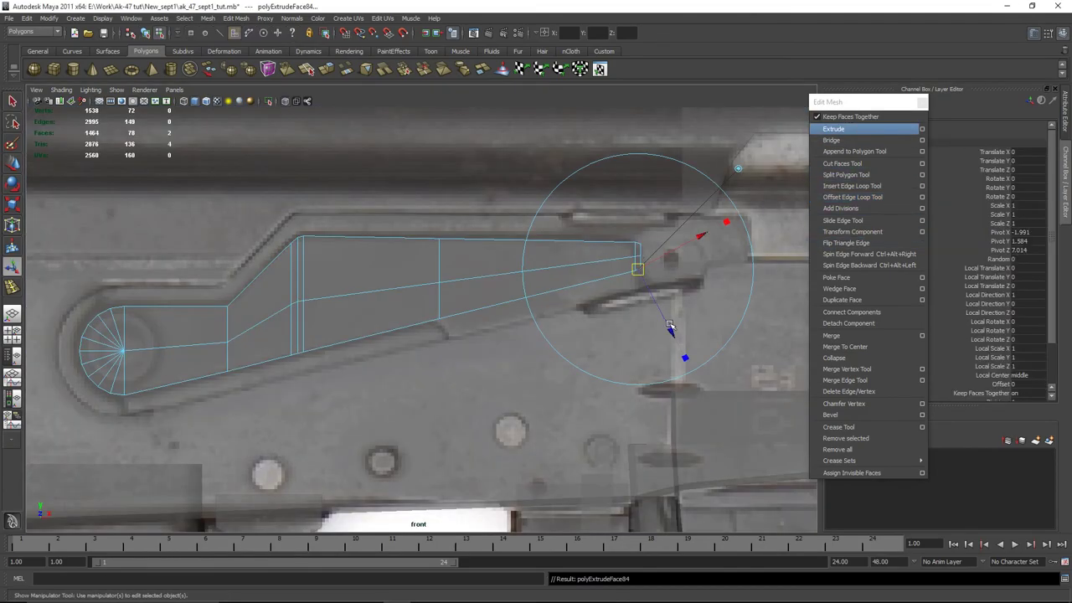
pyautogui.moveTo(669, 328); pyautogui.dragTo(675, 345)
pyautogui.press('w')
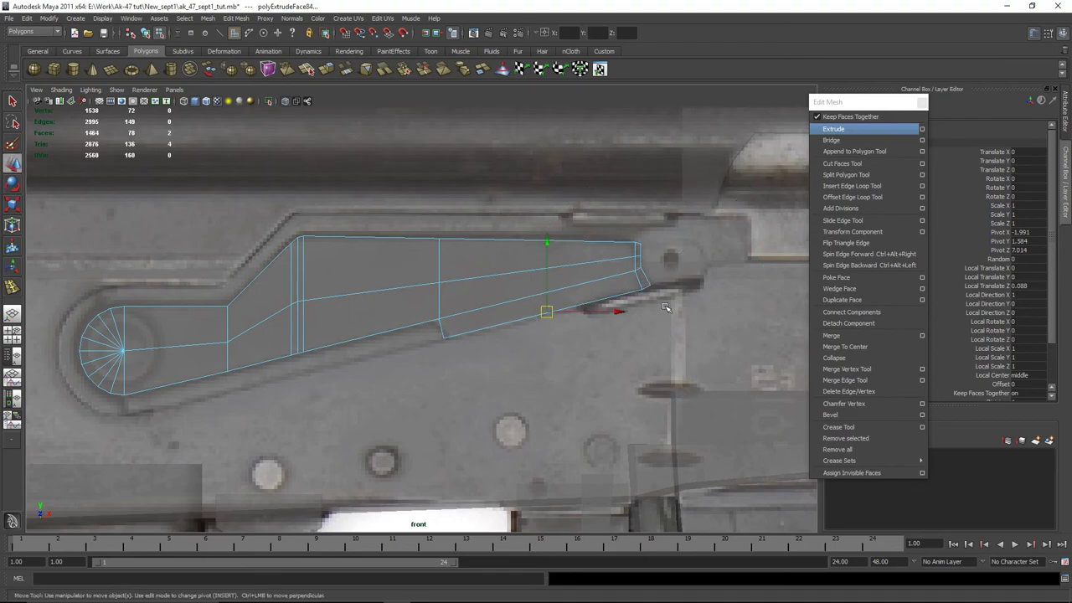
# Select the bar's end vertex pairs and nudge them down slightly
pyautogui.moveTo(613, 285); pyautogui.dragTo(577, 285, button='right')
pyautogui.moveTo(623, 282); pyautogui.dragTo(646, 298)
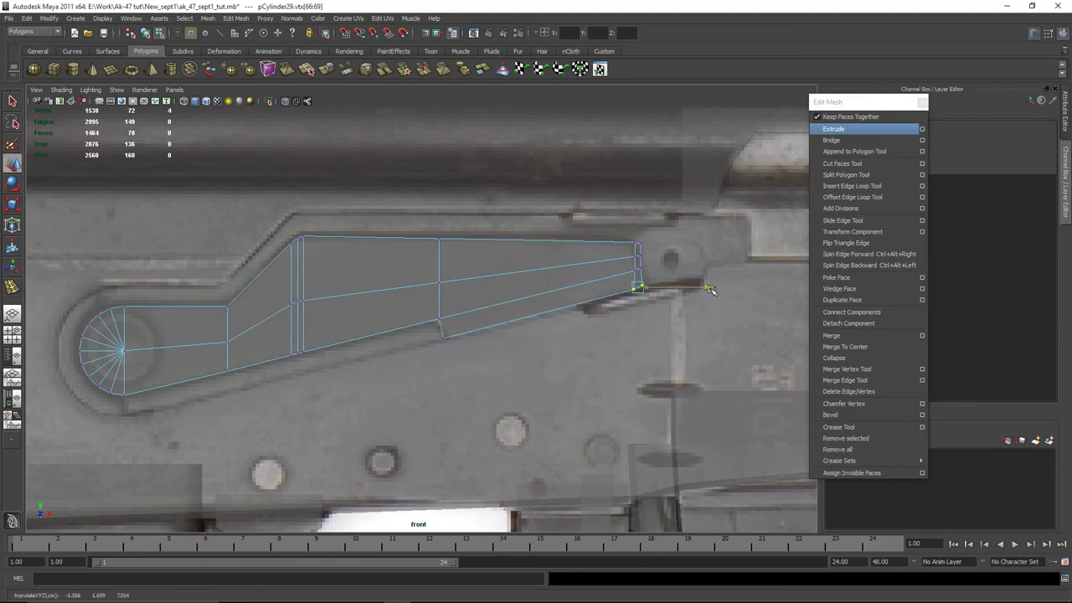
pyautogui.scroll(6, 707, 291)
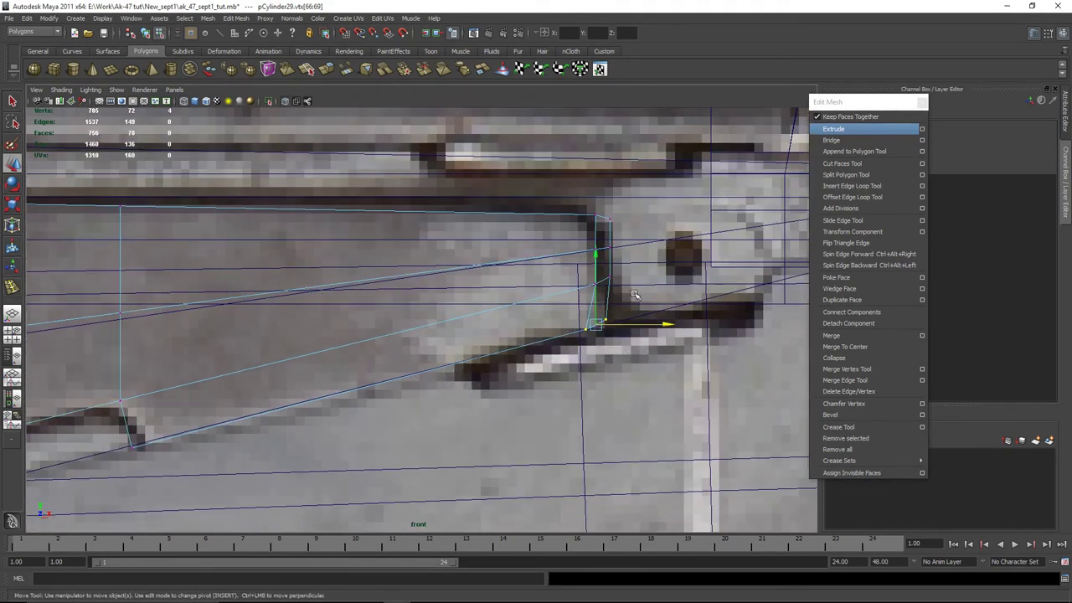
pyautogui.scroll(2, 598, 251)
pyautogui.scroll(-2, 595, 251)
pyautogui.moveTo(615, 331); pyautogui.dragTo(606, 252)
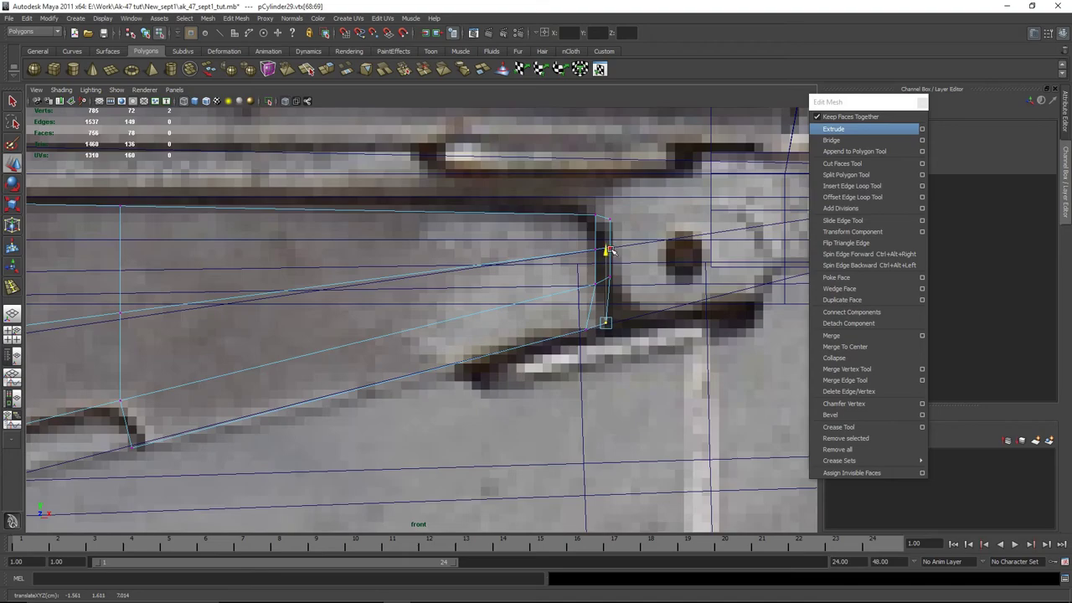
pyautogui.moveTo(569, 320); pyautogui.dragTo(591, 328)
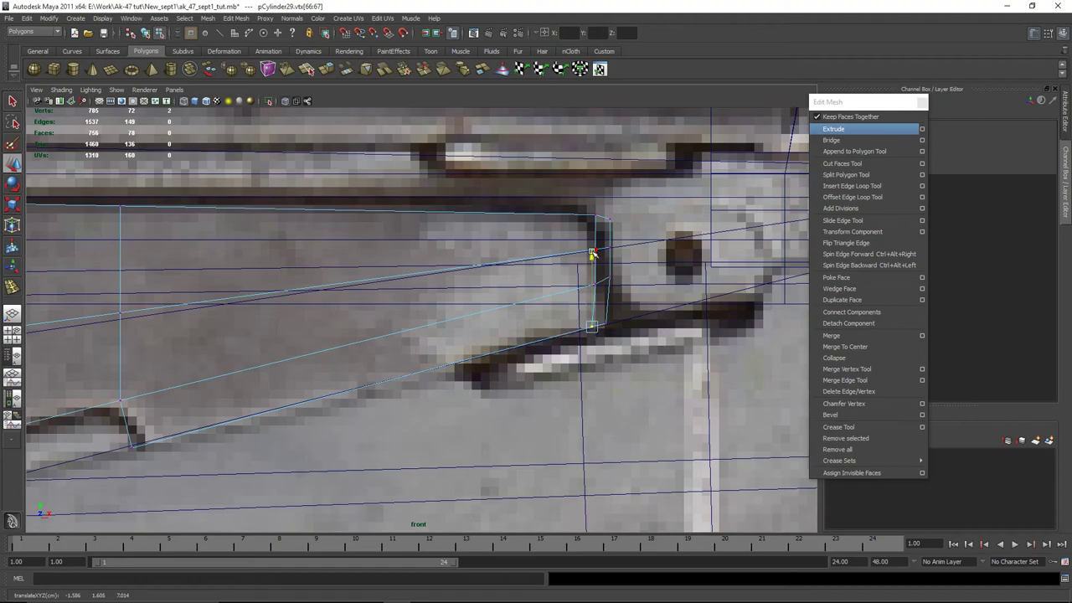
pyautogui.moveTo(592, 253); pyautogui.dragTo(595, 255)
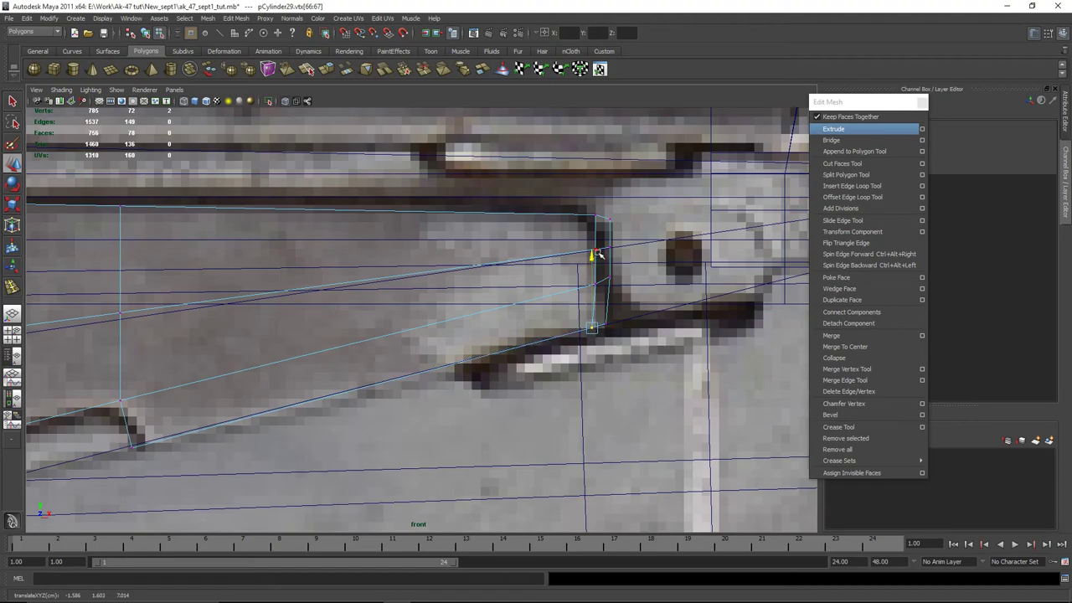
# Adjust the end vertex up, left and down to match the reference image
pyautogui.keyDown('alt'); pyautogui.moveTo(240, 356); pyautogui.dragTo(409, 356, button='middle'); pyautogui.keyUp('alt')
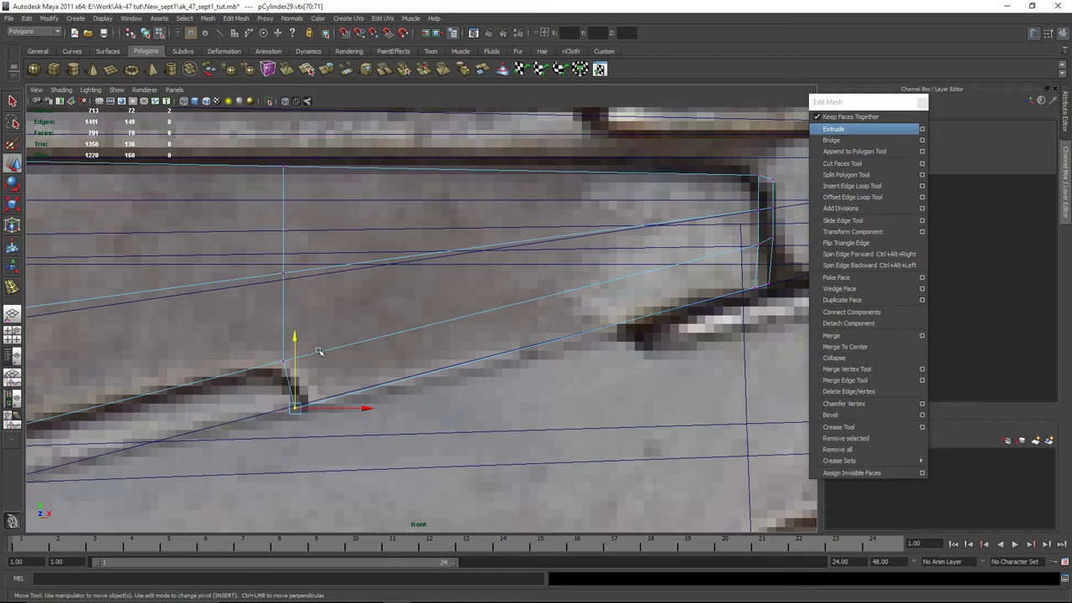
pyautogui.moveTo(295, 338); pyautogui.dragTo(293, 332)
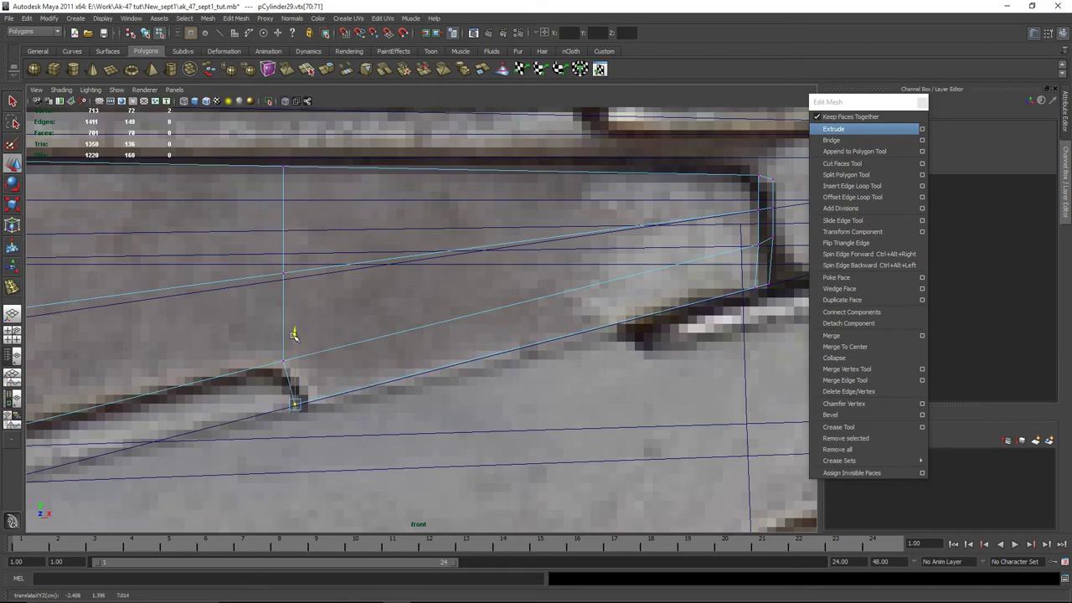
pyautogui.moveTo(354, 406); pyautogui.dragTo(342, 405)
pyautogui.moveTo(288, 333); pyautogui.dragTo(289, 337)
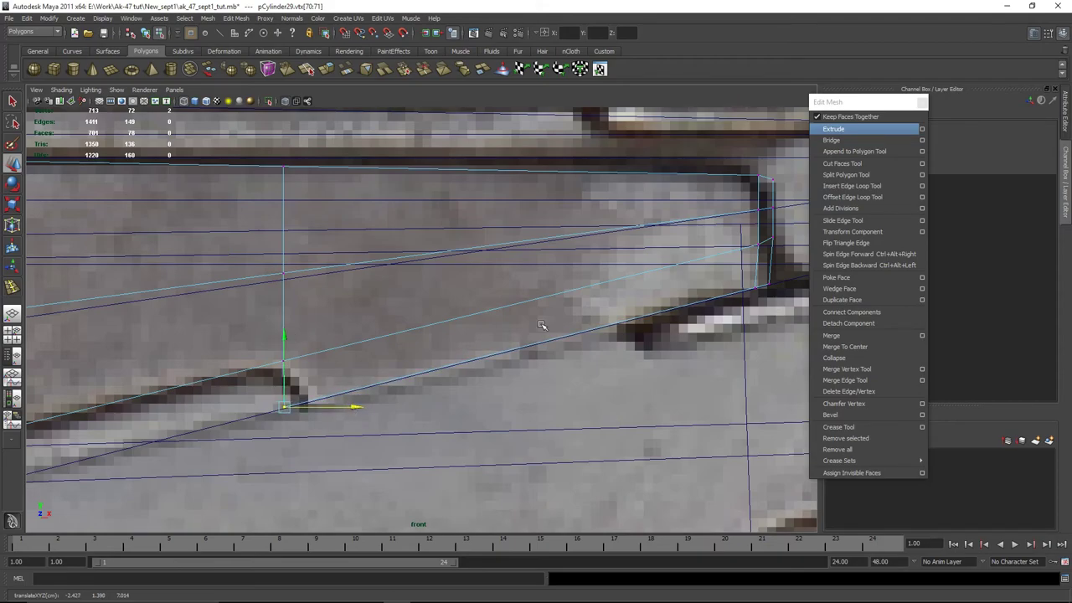
pyautogui.keyDown('alt'); pyautogui.moveTo(541, 325); pyautogui.dragTo(603, 325, button='middle'); pyautogui.keyUp('alt')
# Add an offset edge loop at the bar's bend and check its lower vertex
pyautogui.click(851, 197)
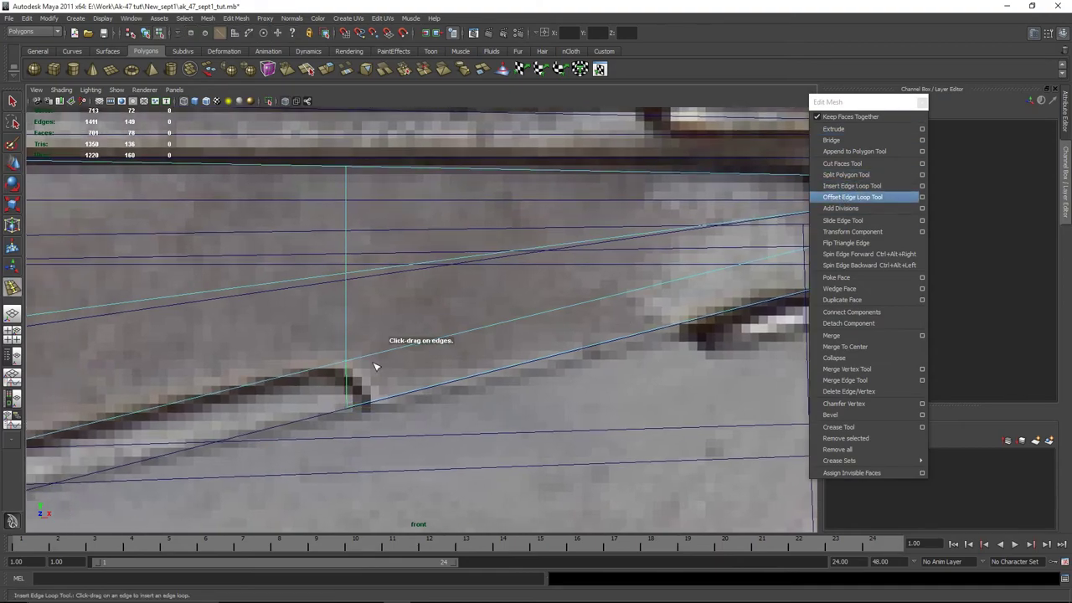
pyautogui.moveTo(357, 365); pyautogui.dragTo(352, 369)
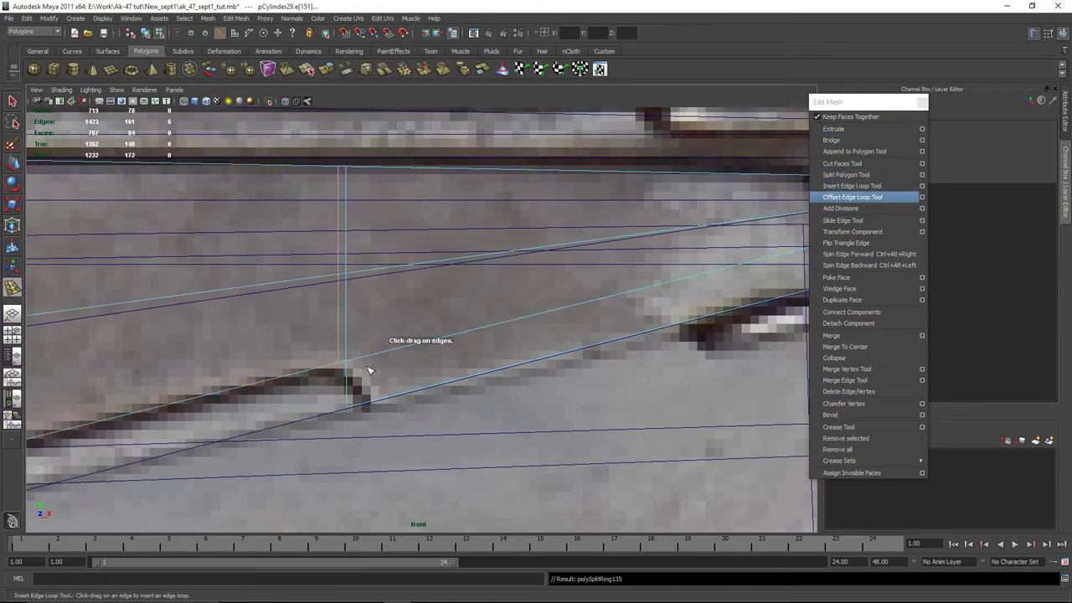
pyautogui.press('w')
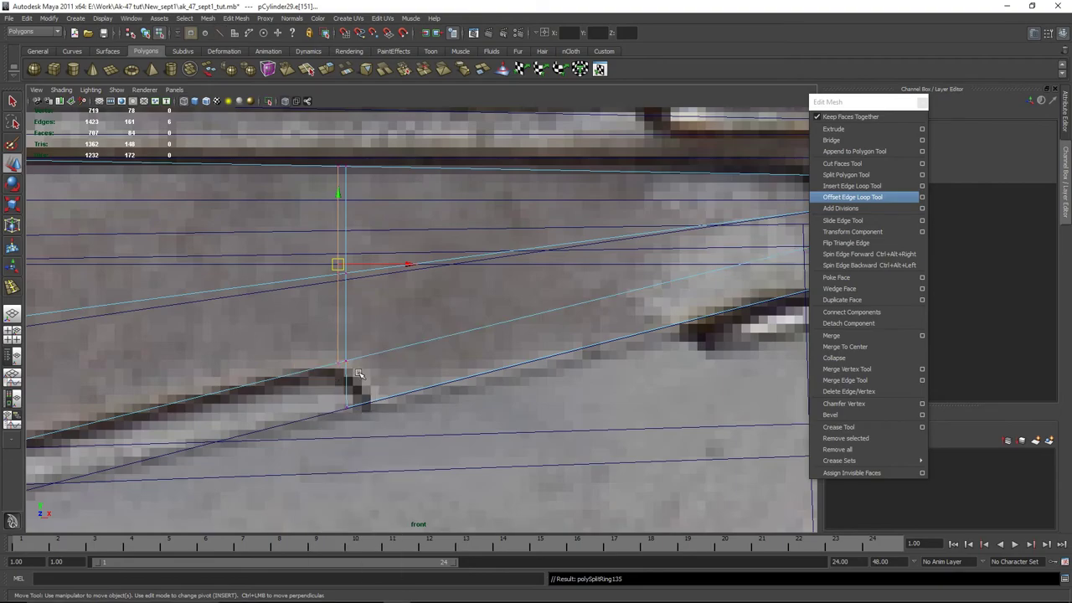
pyautogui.click(344, 362)
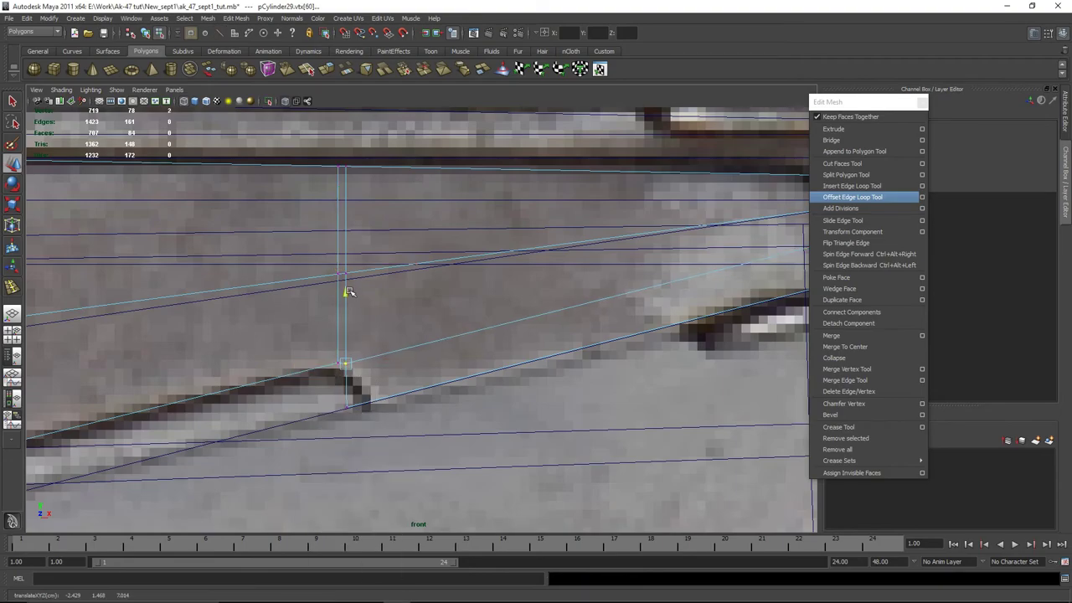
pyautogui.click(486, 421)
pyautogui.keyDown('alt'); pyautogui.moveTo(507, 418); pyautogui.dragTo(543, 250, button='middle'); pyautogui.keyUp('alt')
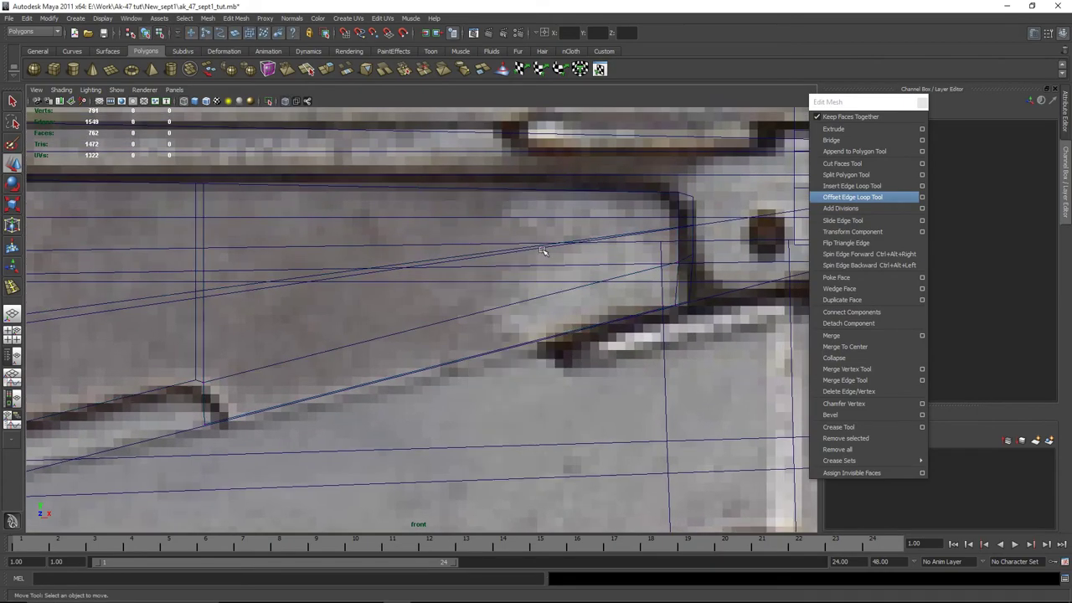
# Select the bar piece and inspect it across the perspective, front and edge-on views
pyautogui.click(542, 250)
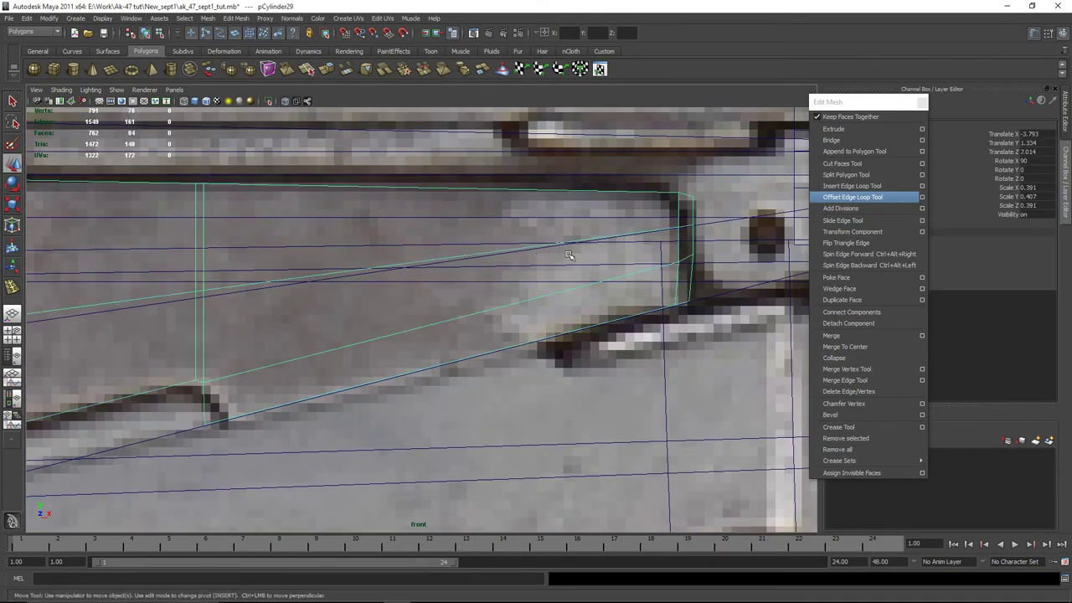
pyautogui.press('space')
pyautogui.press('space')
pyautogui.keyDown('alt'); pyautogui.moveTo(467, 192); pyautogui.dragTo(457, 358); pyautogui.keyUp('alt')
pyautogui.press('space')
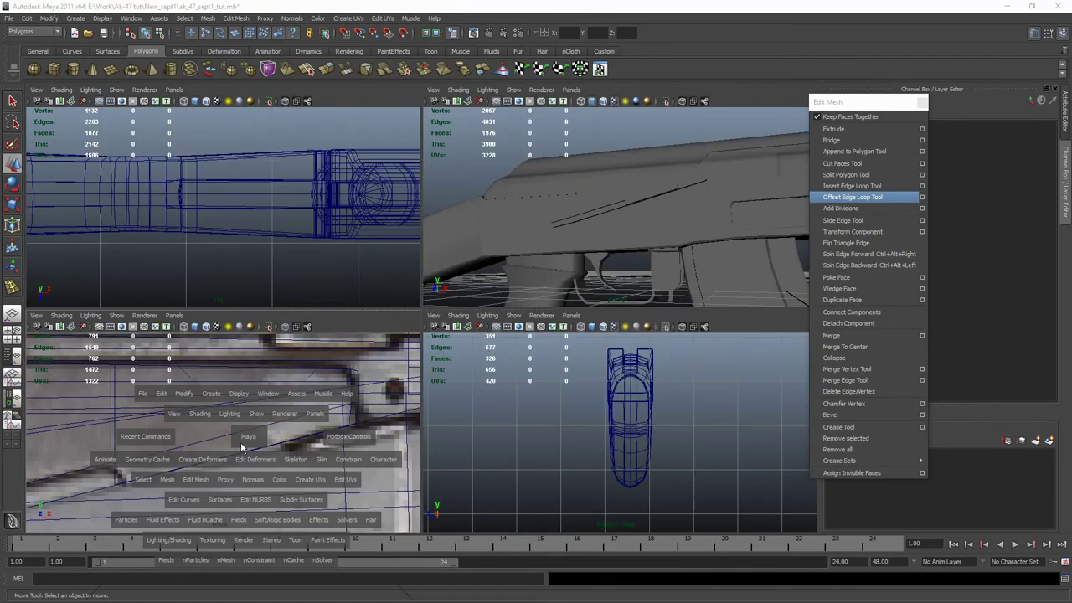
pyautogui.press('space')
pyautogui.scroll(5, 366, 342)
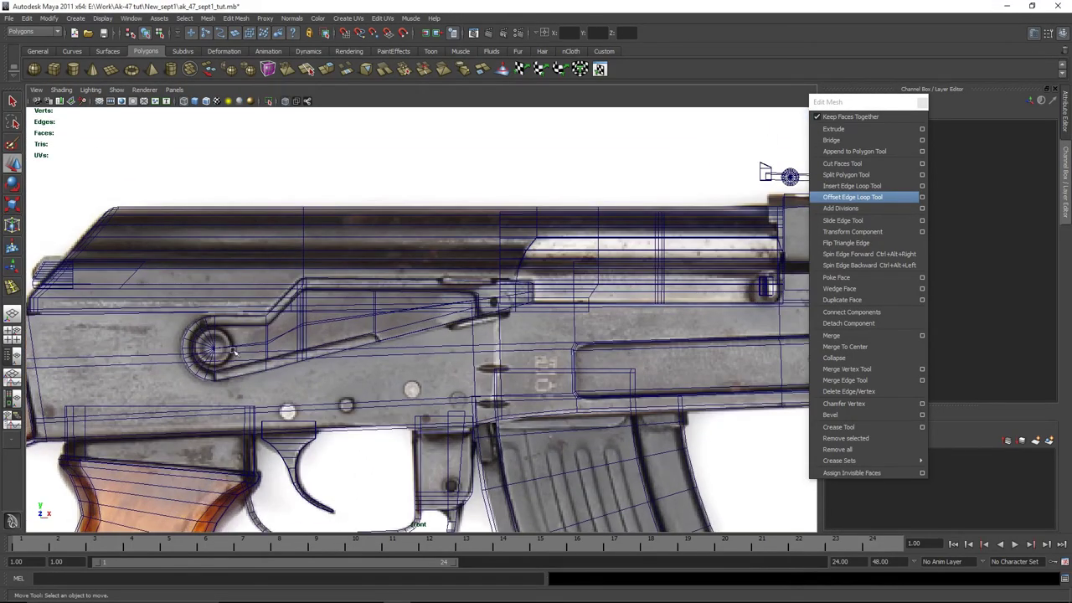
pyautogui.press('space')
pyautogui.press('space')
pyautogui.keyDown('alt'); pyautogui.moveTo(544, 206); pyautogui.dragTo(376, 359); pyautogui.keyUp('alt')
pyautogui.press('space')
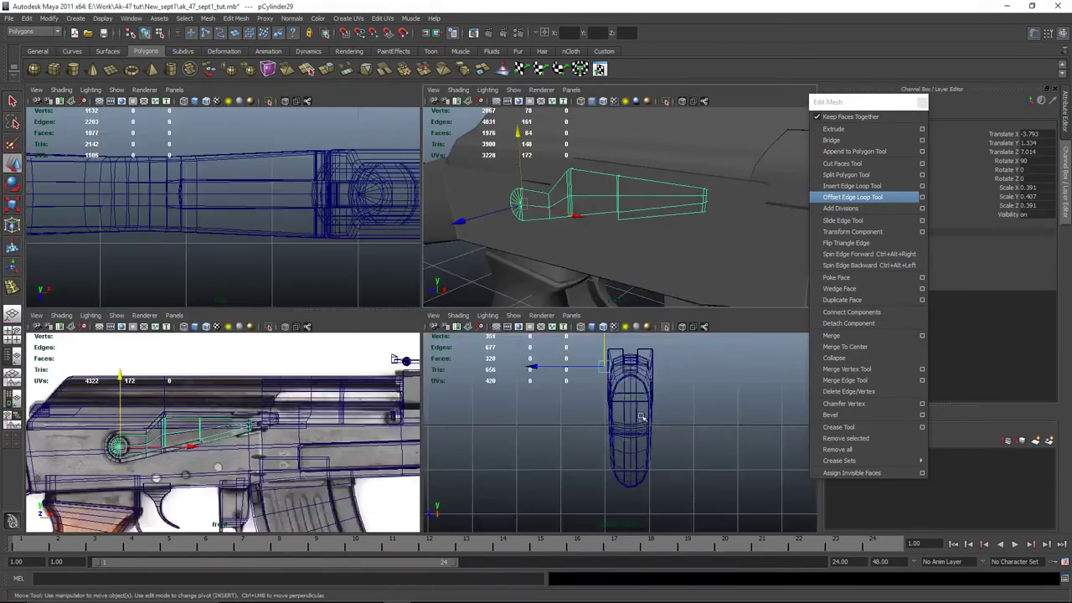
pyautogui.press('space')
pyautogui.scroll(5, 586, 356)
# Isolate the bar piece, select all its faces, then show the whole rifle again
pyautogui.hotkey('ctrl', '1')
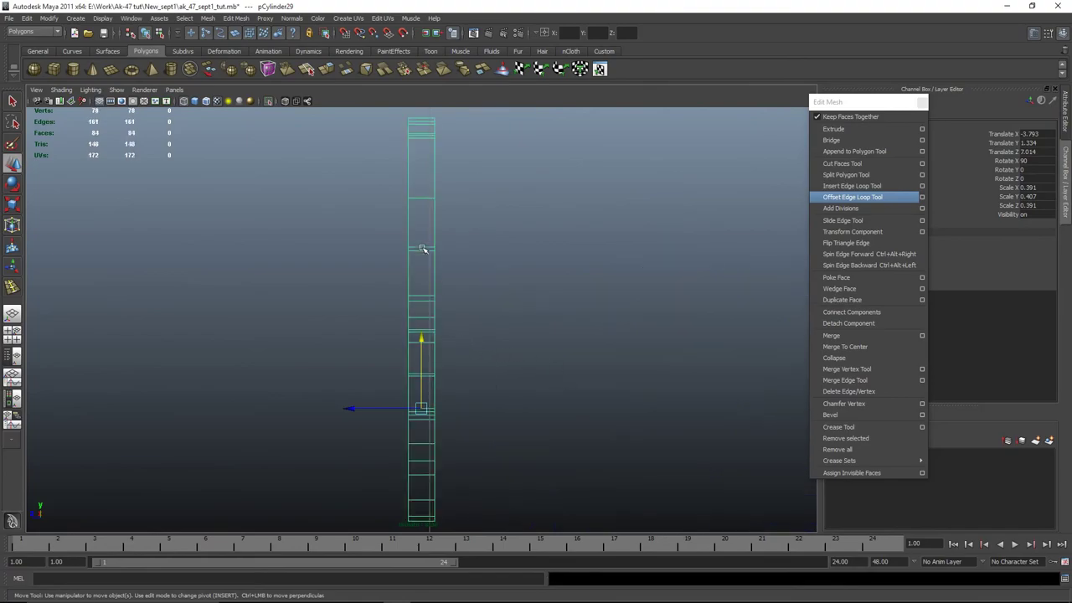
pyautogui.moveTo(423, 247); pyautogui.dragTo(474, 236, button='right')
pyautogui.scroll(-8, 437, 303)
pyautogui.scroll(3, 438, 303)
pyautogui.hotkey('ctrl', 'F11')
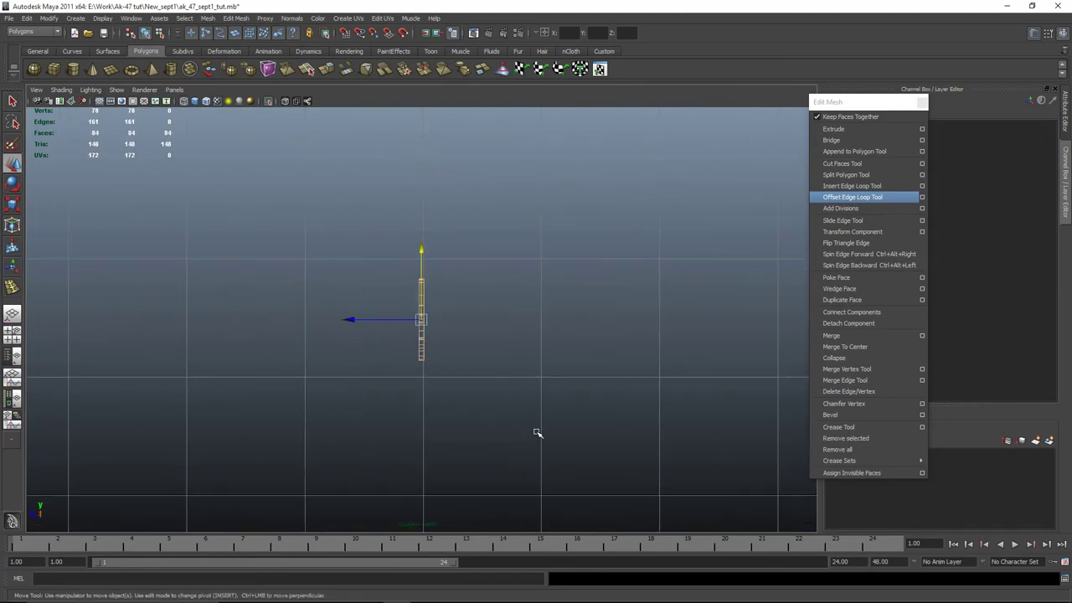
pyautogui.hotkey('ctrl', '1')
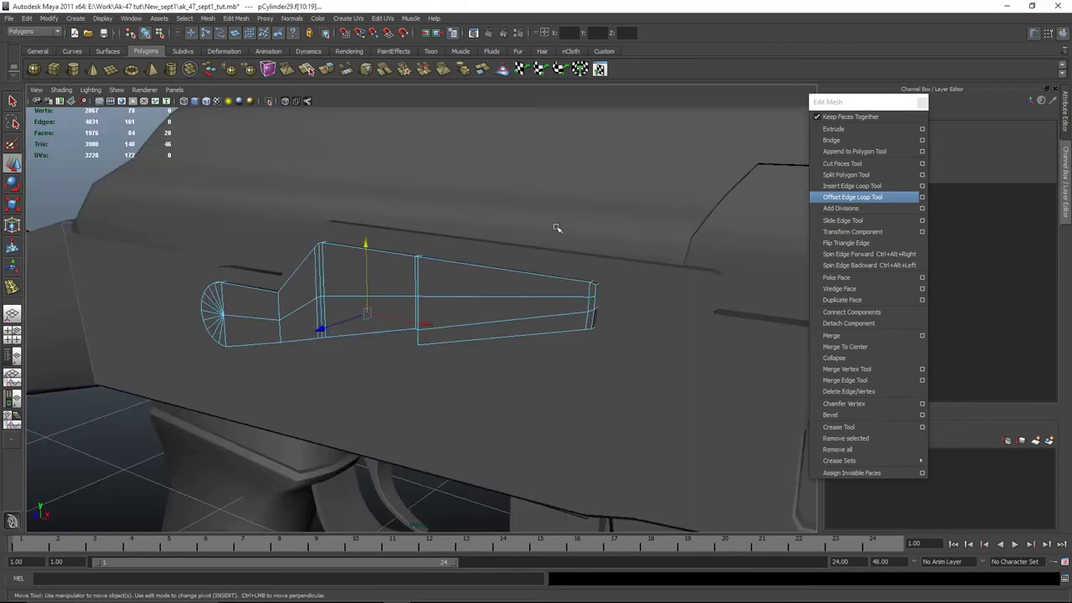
# Select the second bar and box-select all its faces in the edge-on view
pyautogui.keyDown('alt'); pyautogui.moveTo(555, 227); pyautogui.dragTo(629, 271); pyautogui.keyUp('alt')
pyautogui.keyDown('alt'); pyautogui.moveTo(453, 293); pyautogui.dragTo(464, 299); pyautogui.keyUp('alt')
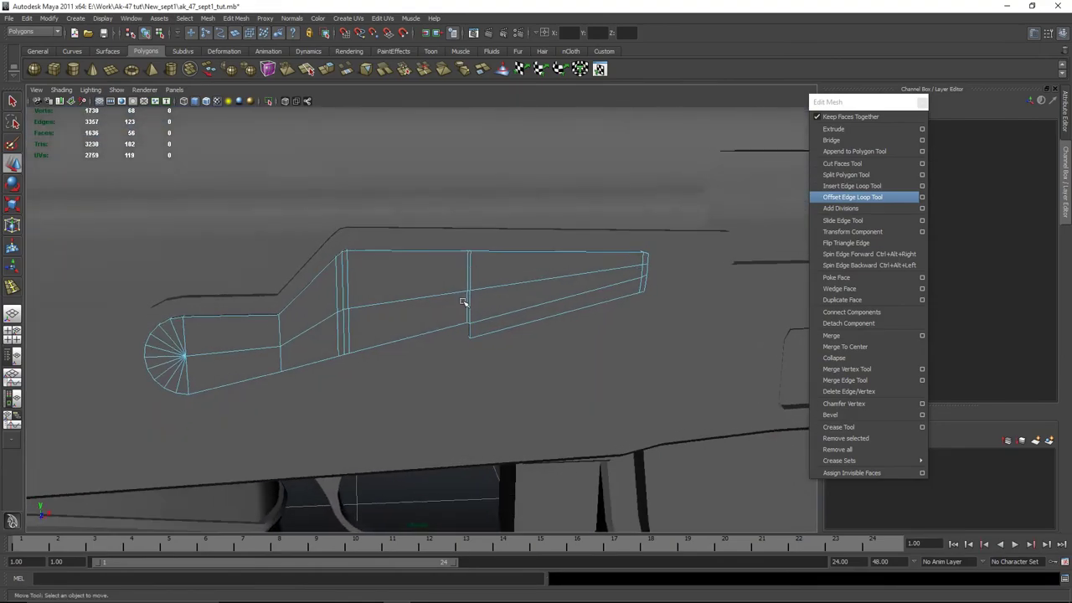
pyautogui.moveTo(455, 232); pyautogui.dragTo(482, 239, button='right')
pyautogui.press('space')
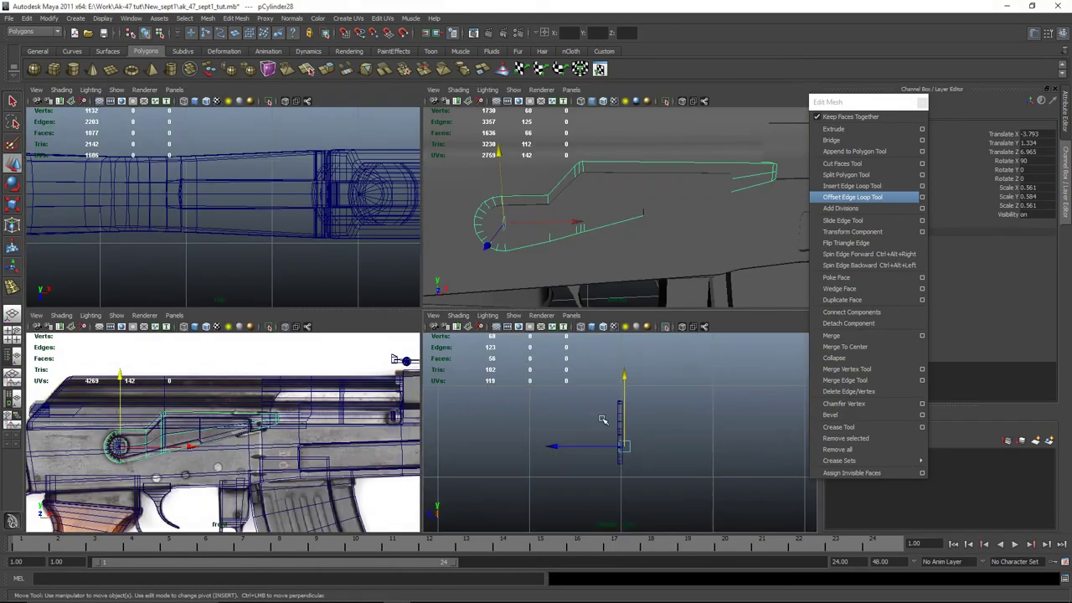
pyautogui.press('space')
pyautogui.moveTo(444, 277); pyautogui.dragTo(464, 251, button='right')
pyautogui.moveTo(293, 168); pyautogui.dragTo(515, 478)
pyautogui.moveTo(413, 428); pyautogui.dragTo(438, 510)
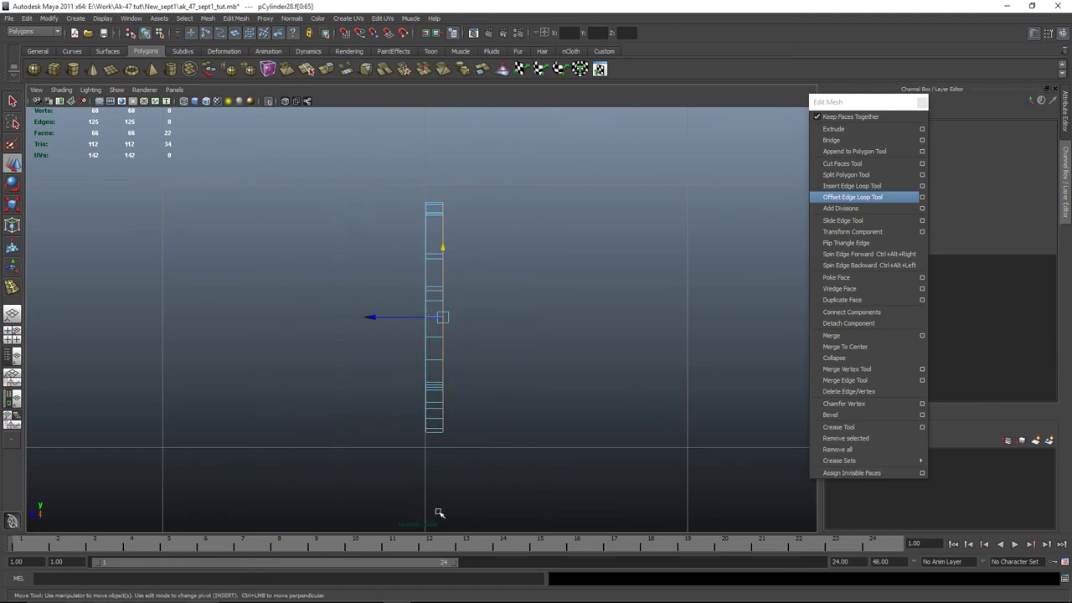
# Select the second bar pCylinder28 in perspective and isolate it with View Selected
pyautogui.press('space')
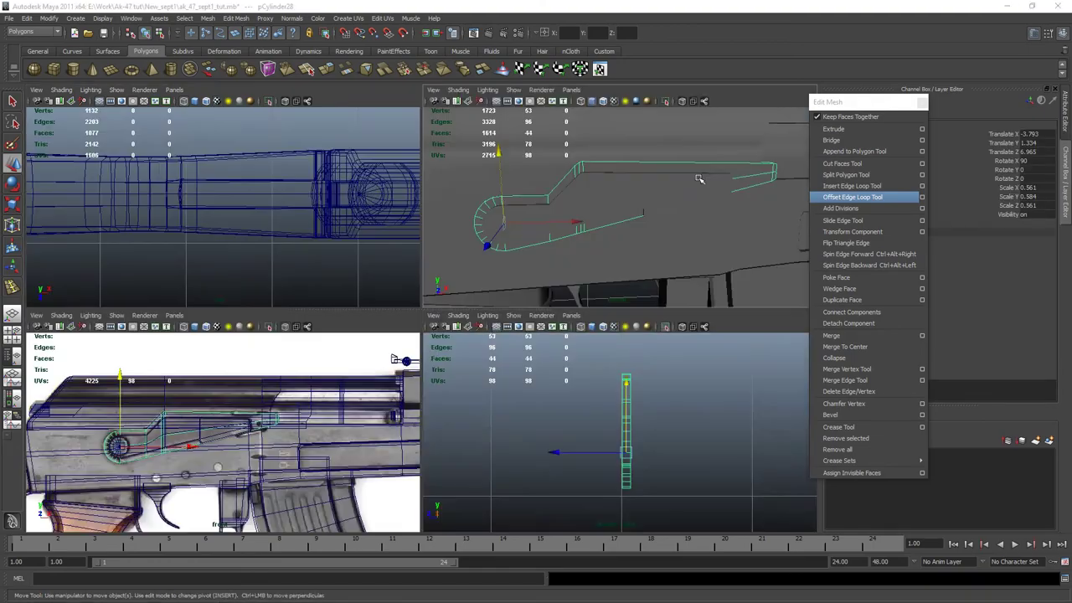
pyautogui.press('space')
pyautogui.keyDown('alt'); pyautogui.moveTo(488, 371); pyautogui.dragTo(376, 267); pyautogui.keyUp('alt')
pyautogui.click(576, 268)
pyautogui.hotkey('ctrl', '1')
# Select an edge loop on the isolated part, then undo the selection changes
pyautogui.doubleClick(400, 268)
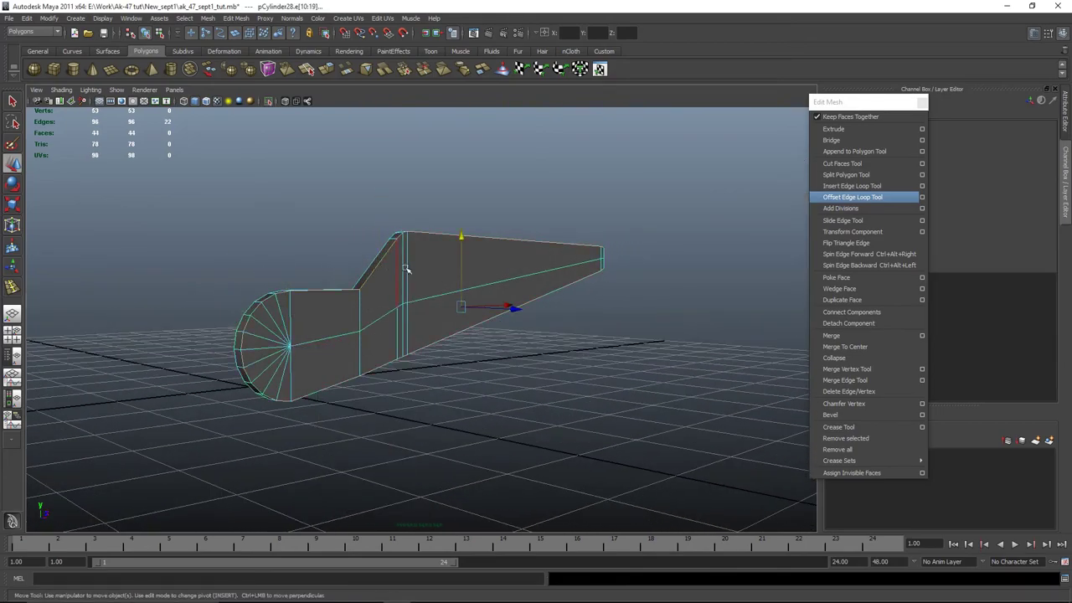
pyautogui.keyDown('alt'); pyautogui.moveTo(680, 304); pyautogui.dragTo(527, 347); pyautogui.keyUp('alt')
pyautogui.press('q')
pyautogui.hotkey('ctrl', 'z')
pyautogui.hotkey('ctrl', 'z')
pyautogui.hotkey('ctrl', 'z')
pyautogui.hotkey('ctrl', 'z')
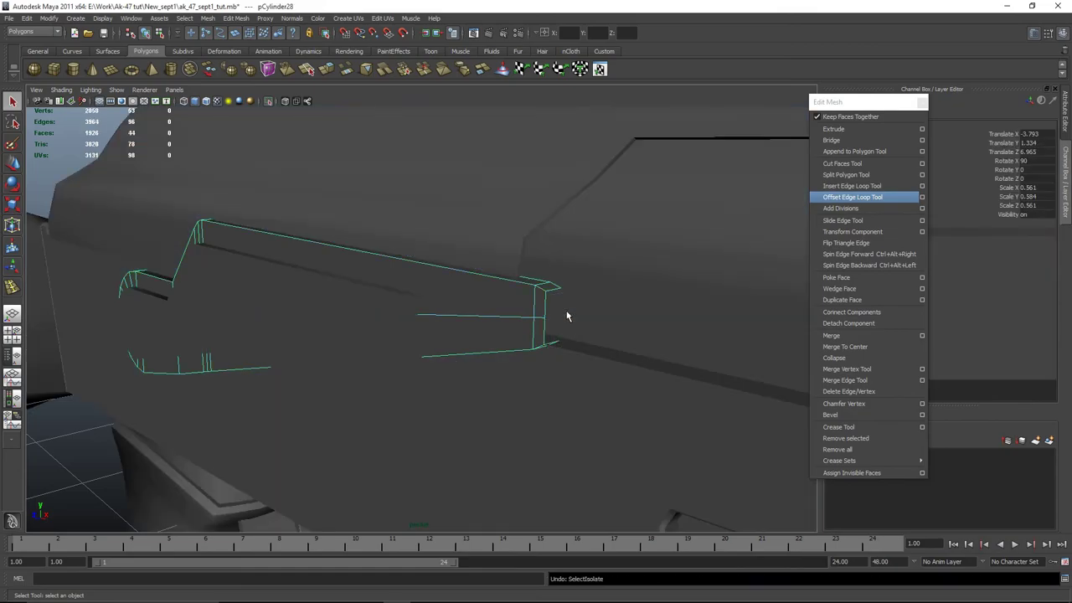
pyautogui.hotkey('ctrl', 'z')
pyautogui.hotkey('ctrl', 'z')
pyautogui.hotkey('ctrl', 'z')
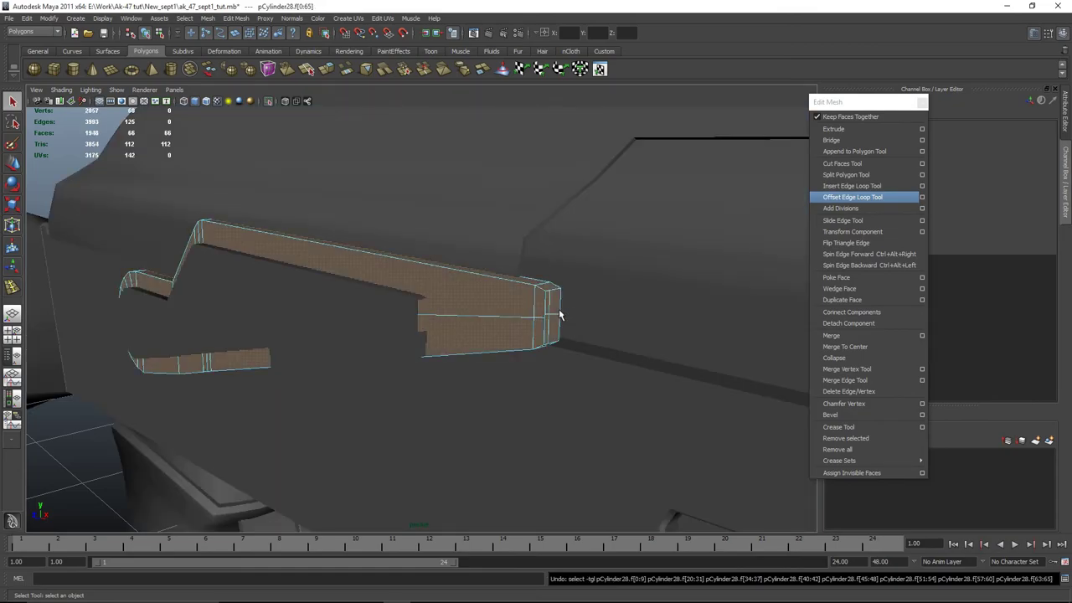
pyautogui.keyDown('alt'); pyautogui.moveTo(491, 308); pyautogui.dragTo(497, 346); pyautogui.keyUp('alt')
# Select the bar's right vertical end edges and extrude them
pyautogui.click(607, 335)
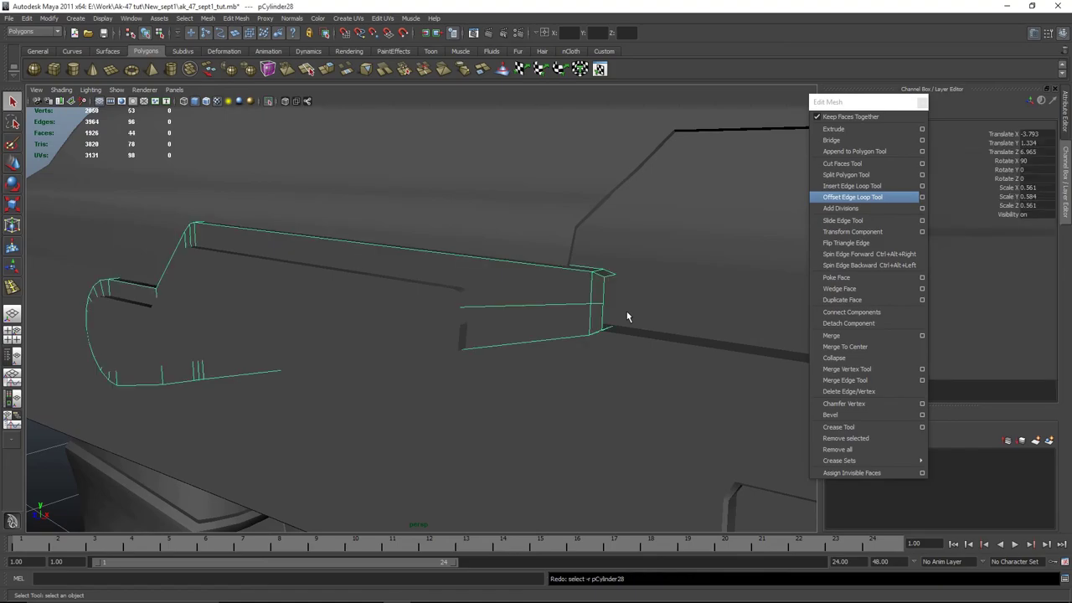
pyautogui.keyDown('alt'); pyautogui.moveTo(627, 316); pyautogui.dragTo(502, 314, button='middle'); pyautogui.keyUp('alt')
pyautogui.scroll(5, 701, 212)
pyautogui.moveTo(434, 288); pyautogui.dragTo(433, 251, button='right')
pyautogui.click(416, 283)
pyautogui.hotkey('ctrl', 'z')
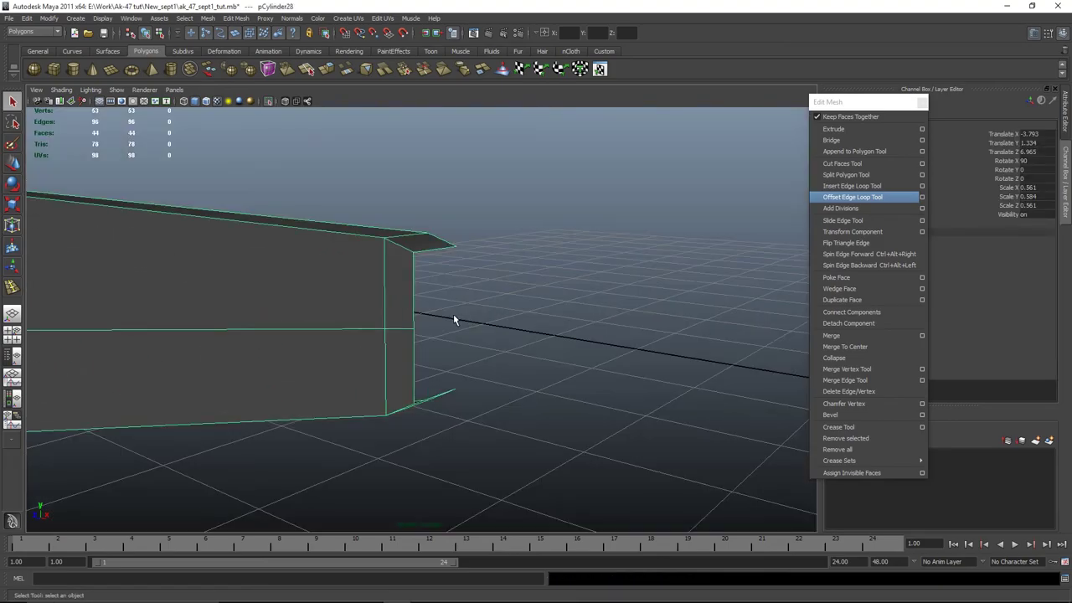
pyautogui.scroll(2, 497, 356)
pyautogui.moveTo(387, 273); pyautogui.dragTo(389, 243, button='right')
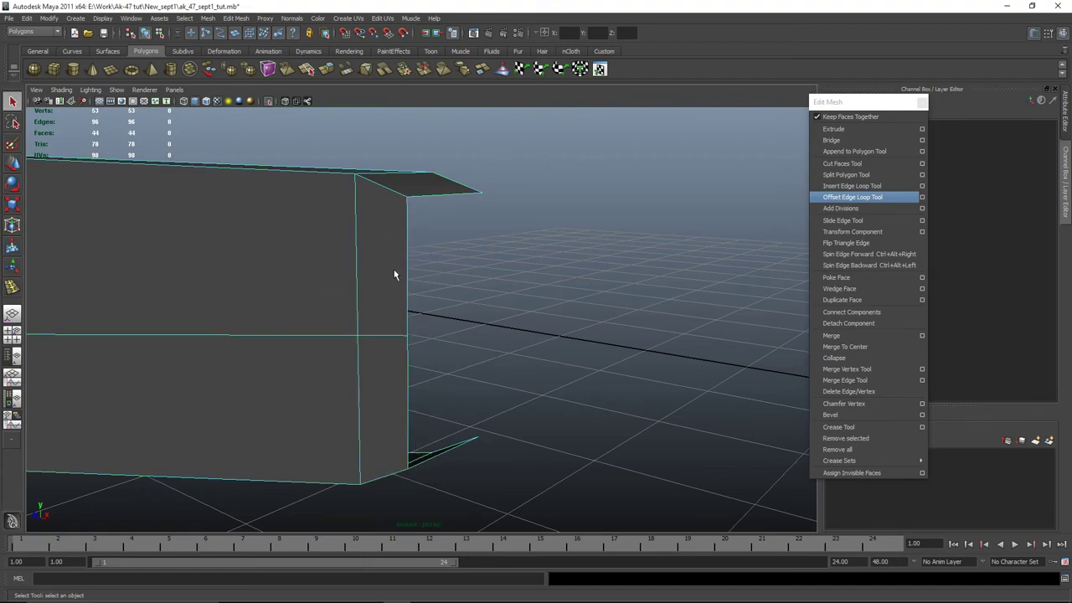
pyautogui.click(408, 368)
pyautogui.click(853, 134)
pyautogui.keyDown('alt'); pyautogui.moveTo(469, 251); pyautogui.dragTo(639, 299); pyautogui.keyUp('alt')
pyautogui.keyDown('alt'); pyautogui.moveTo(603, 334); pyautogui.dragTo(412, 331); pyautogui.keyUp('alt')
# Merge the stray vertex into its neighbour with the Merge Vertex Tool
pyautogui.click(722, 342)
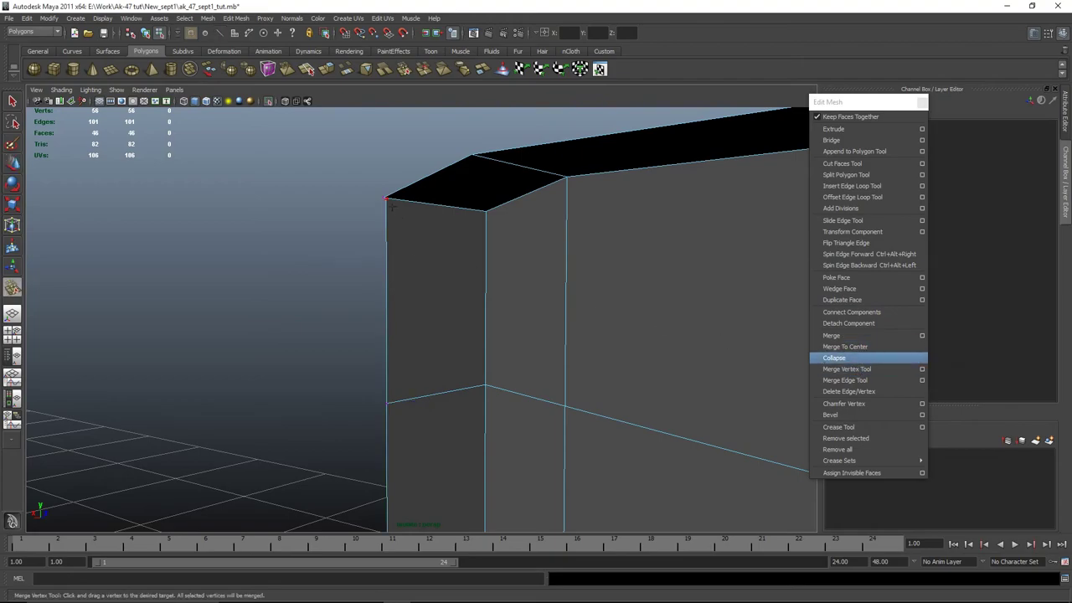
pyautogui.moveTo(388, 201); pyautogui.dragTo(558, 311)
pyautogui.rightClick(445, 347)
pyautogui.press('w')
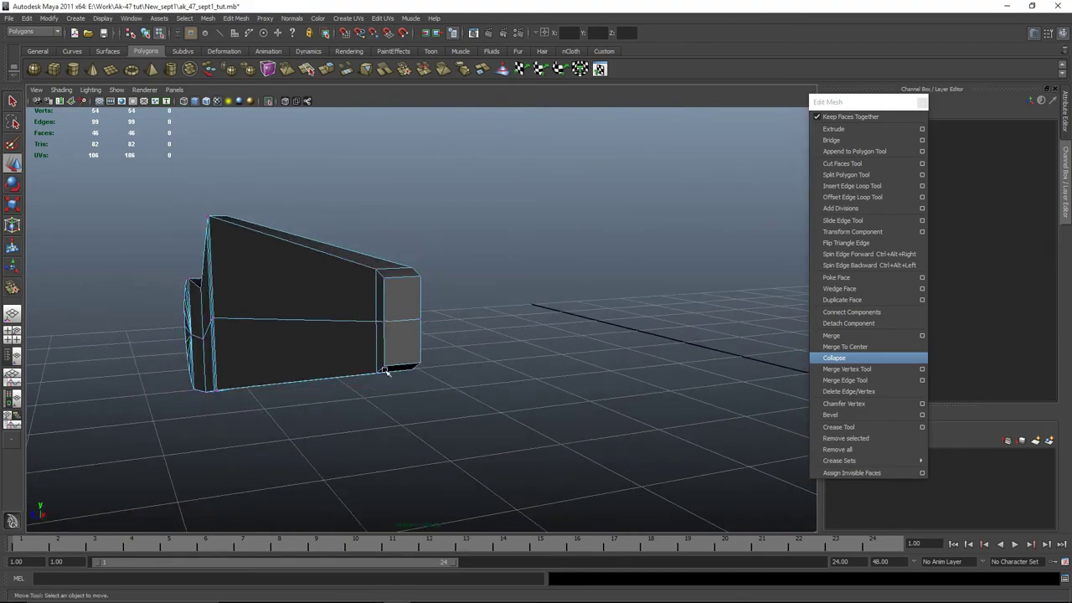
# Select the pCylinder29 part and isolate it in the view
pyautogui.keyDown('alt'); pyautogui.moveTo(383, 371); pyautogui.dragTo(401, 356); pyautogui.keyUp('alt')
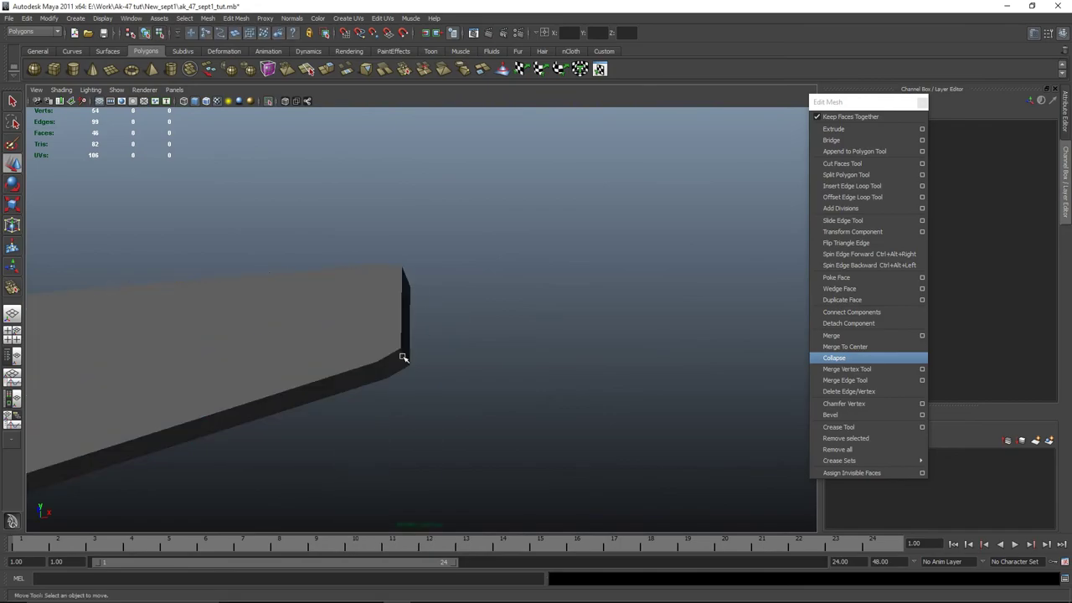
pyautogui.click(591, 432)
pyautogui.keyDown('alt'); pyautogui.moveTo(590, 432); pyautogui.dragTo(386, 242); pyautogui.keyUp('alt')
pyautogui.click(277, 336)
pyautogui.hotkey('ctrl', '1')
# Select the open border edge along the part's top and open the Mesh menu
pyautogui.press('F10')
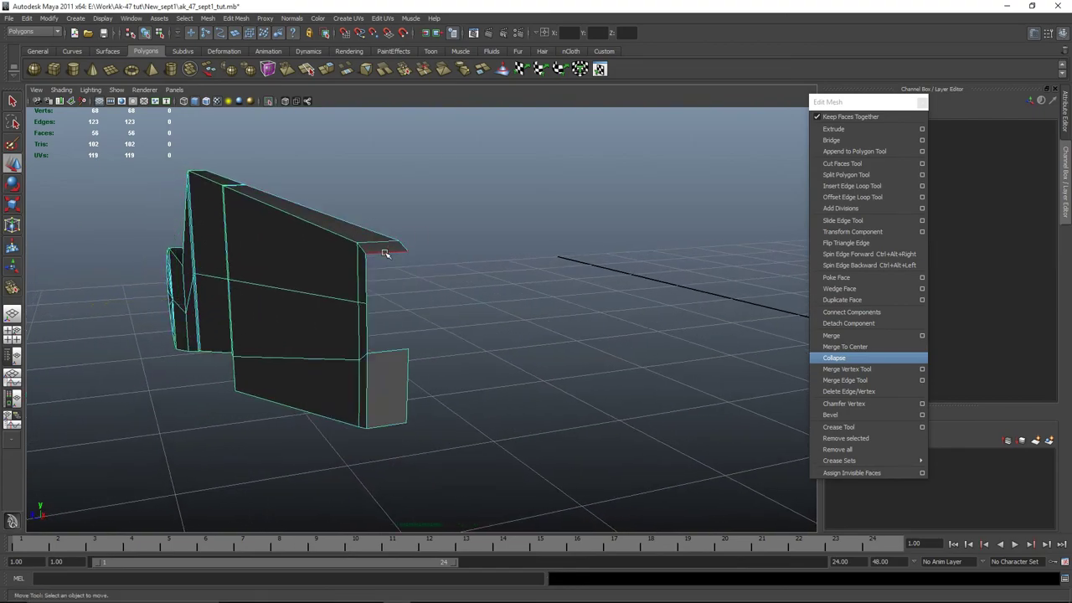
pyautogui.click(384, 252)
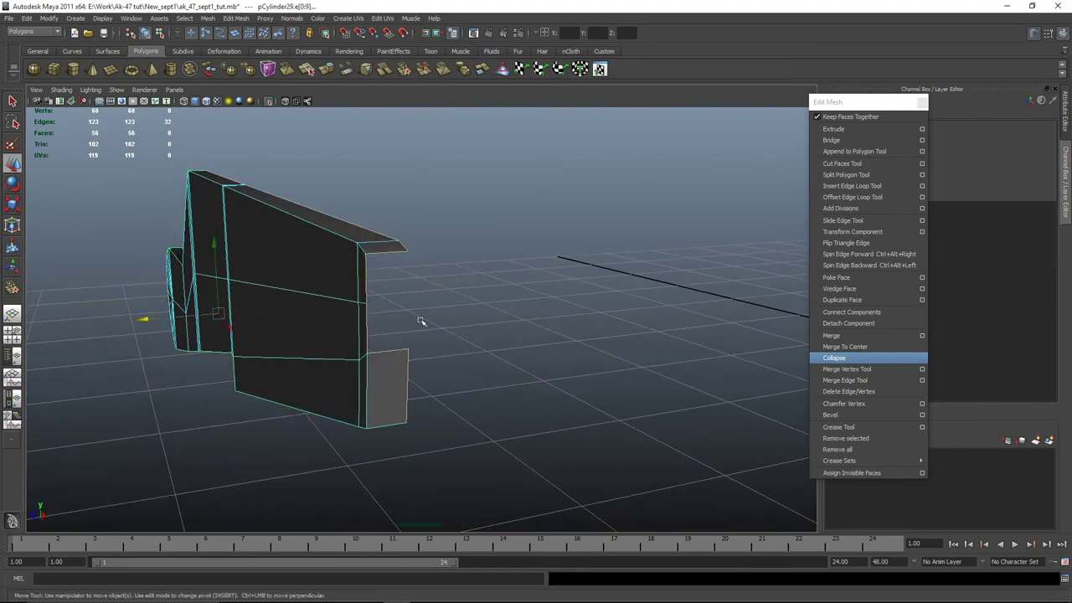
pyautogui.click(208, 18)
pyautogui.moveTo(238, 19)
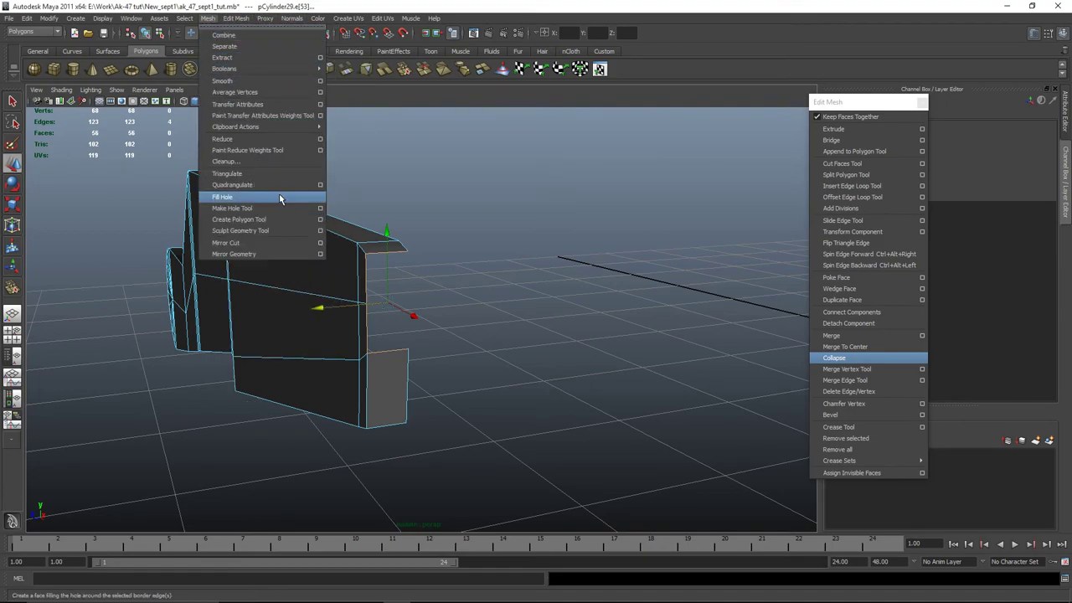
# Fill the hole in pCylinder29 and extrude a strip of faces from its top edge
pyautogui.click(279, 195)
pyautogui.keyDown('alt'); pyautogui.moveTo(438, 315); pyautogui.dragTo(393, 262); pyautogui.keyUp('alt')
pyautogui.click(393, 262)
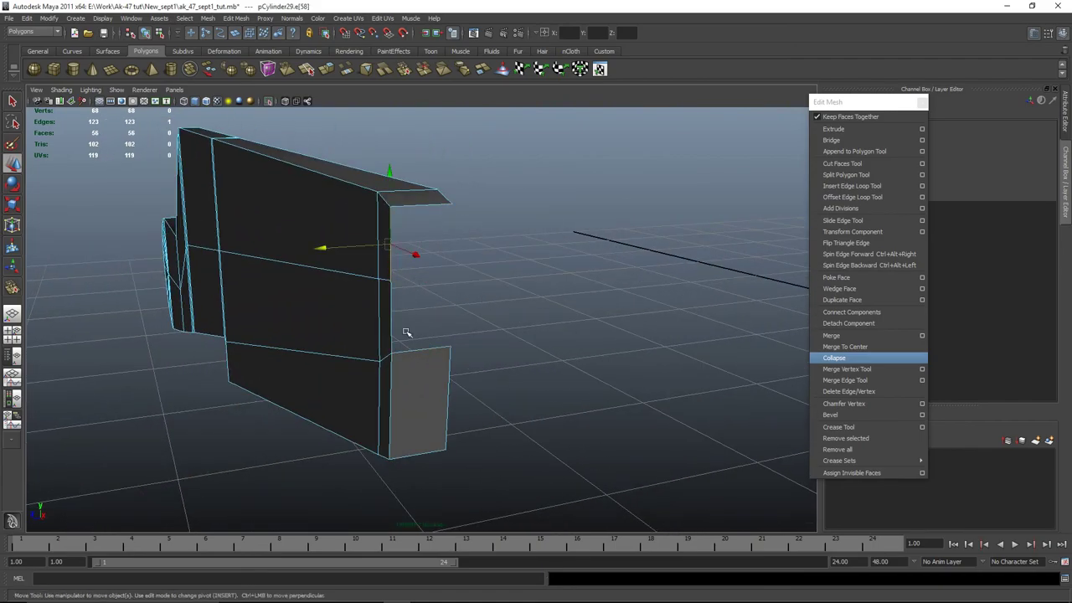
pyautogui.click(834, 128)
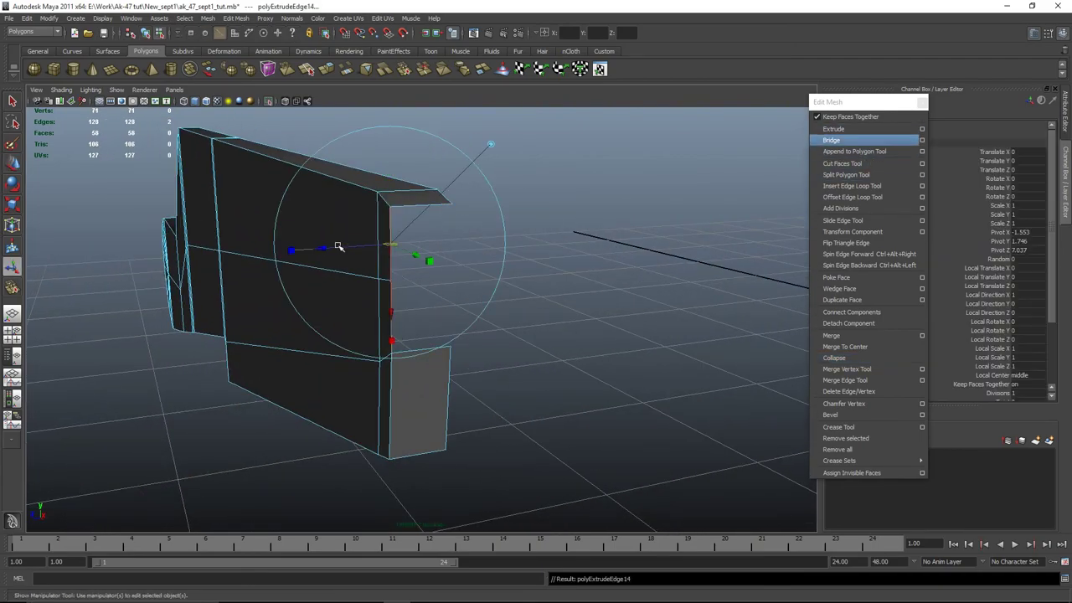
pyautogui.moveTo(339, 246); pyautogui.dragTo(391, 239)
pyautogui.scroll(3, 598, 303)
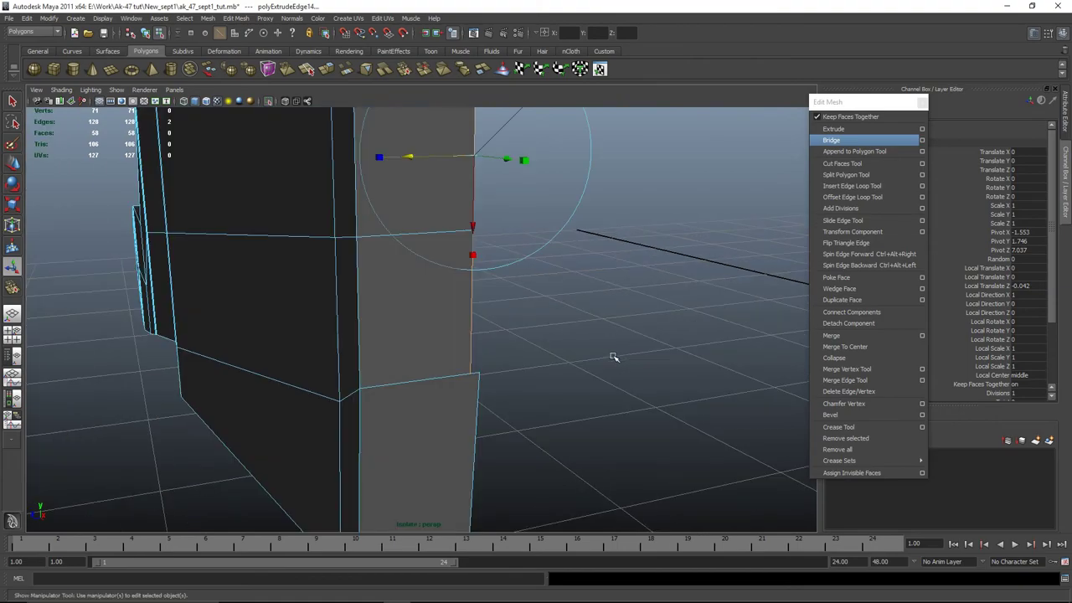
# Merge the new strip's corner vertices onto the existing neighbouring vertices
pyautogui.click(846, 370)
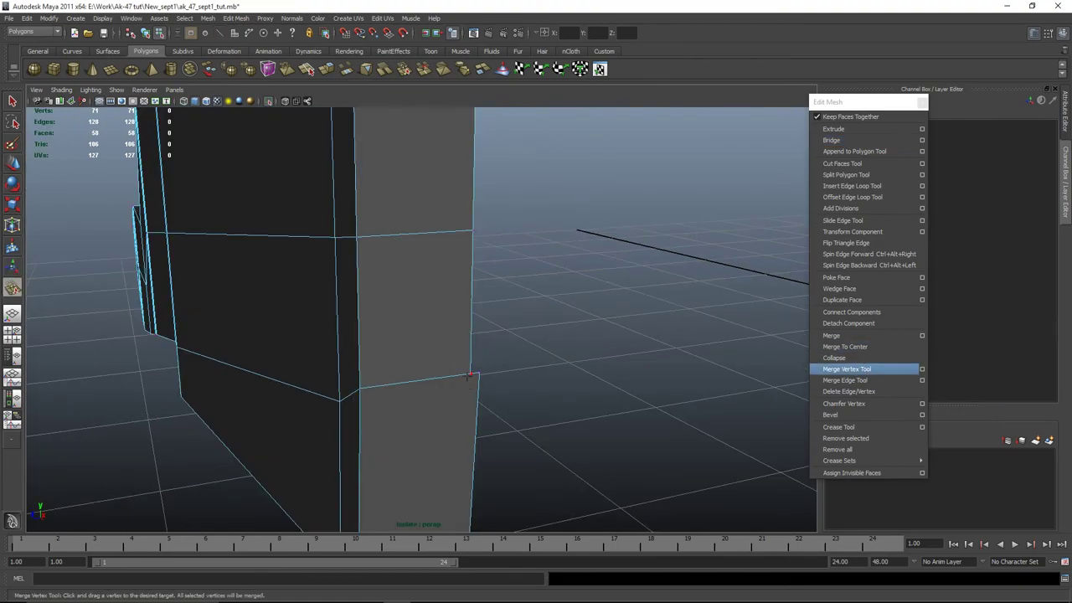
pyautogui.moveTo(467, 377); pyautogui.dragTo(472, 232)
pyautogui.scroll(-4, 507, 319)
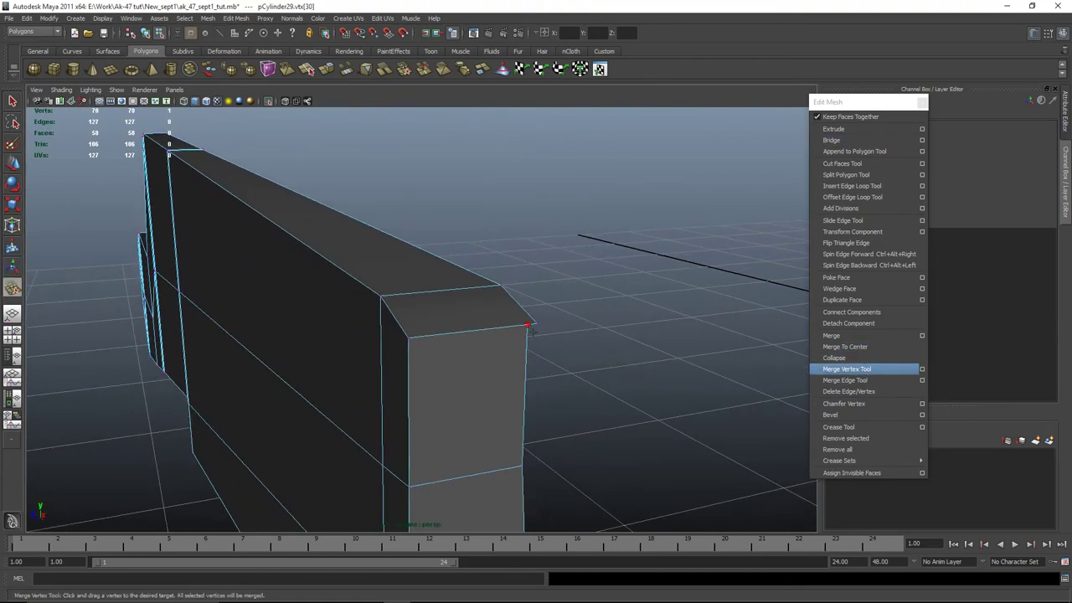
pyautogui.moveTo(527, 326); pyautogui.dragTo(523, 465)
pyautogui.keyDown('alt'); pyautogui.moveTo(522, 465); pyautogui.dragTo(550, 294); pyautogui.keyUp('alt')
# Return pCylinder29 to object mode and bring the whole rifle back into view
pyautogui.press('w')
pyautogui.keyDown('alt'); pyautogui.moveTo(505, 321); pyautogui.dragTo(350, 257); pyautogui.keyUp('alt')
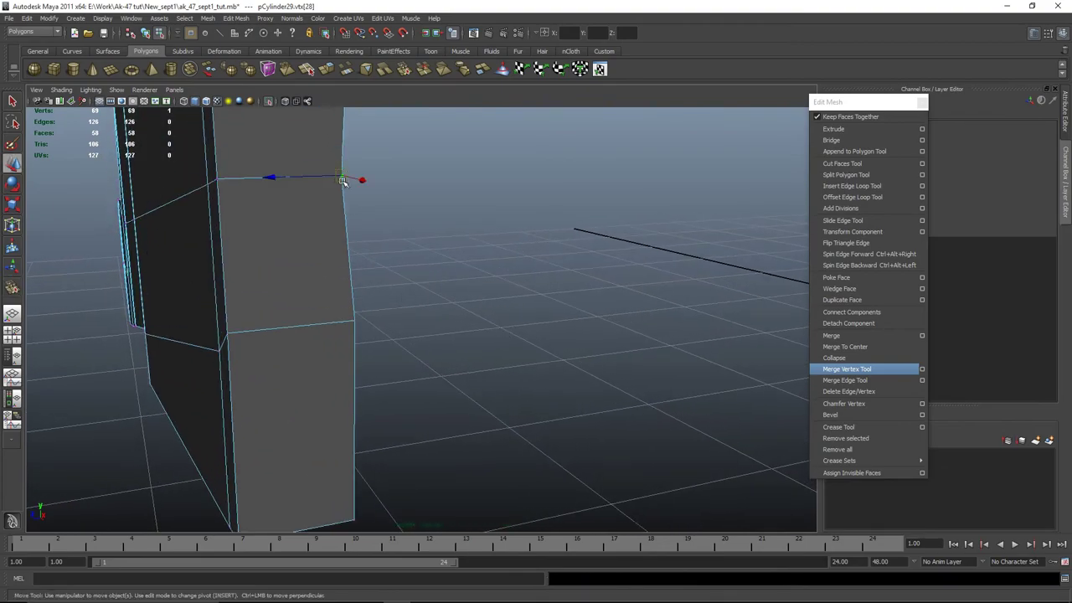
pyautogui.keyDown('alt'); pyautogui.moveTo(342, 181); pyautogui.dragTo(399, 333); pyautogui.keyUp('alt')
pyautogui.scroll(-3, 449, 240)
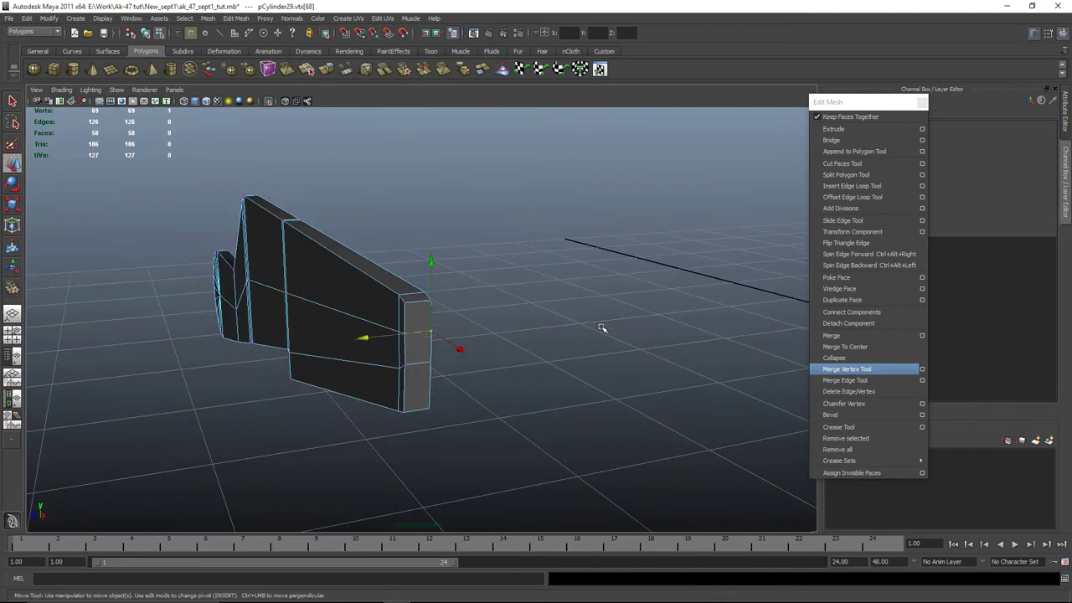
pyautogui.moveTo(287, 259); pyautogui.dragTo(326, 249, button='right')
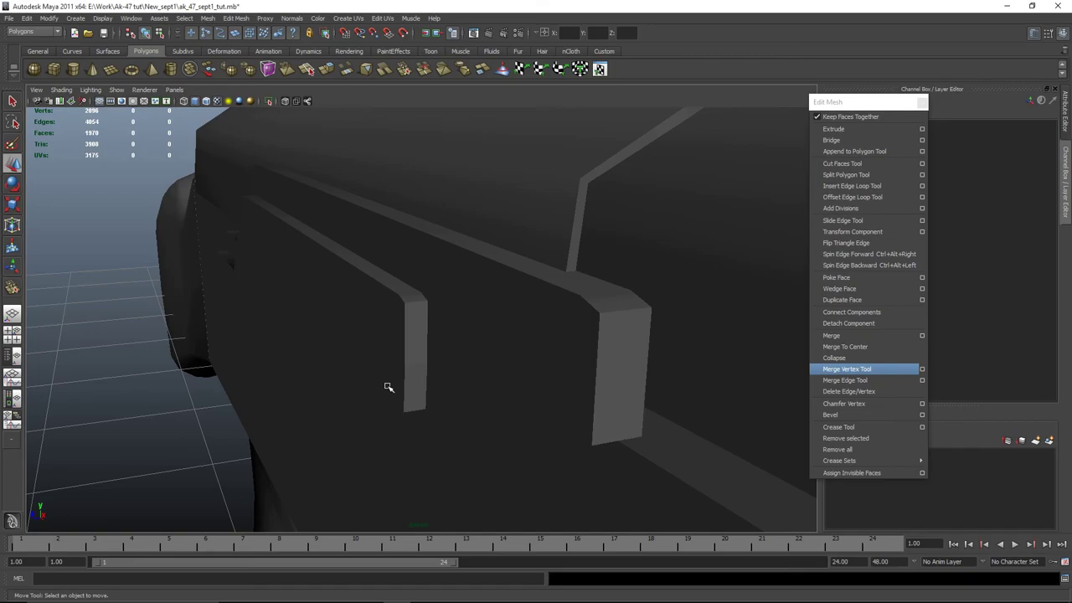
pyautogui.keyDown('alt'); pyautogui.moveTo(388, 387); pyautogui.dragTo(502, 307); pyautogui.keyUp('alt')
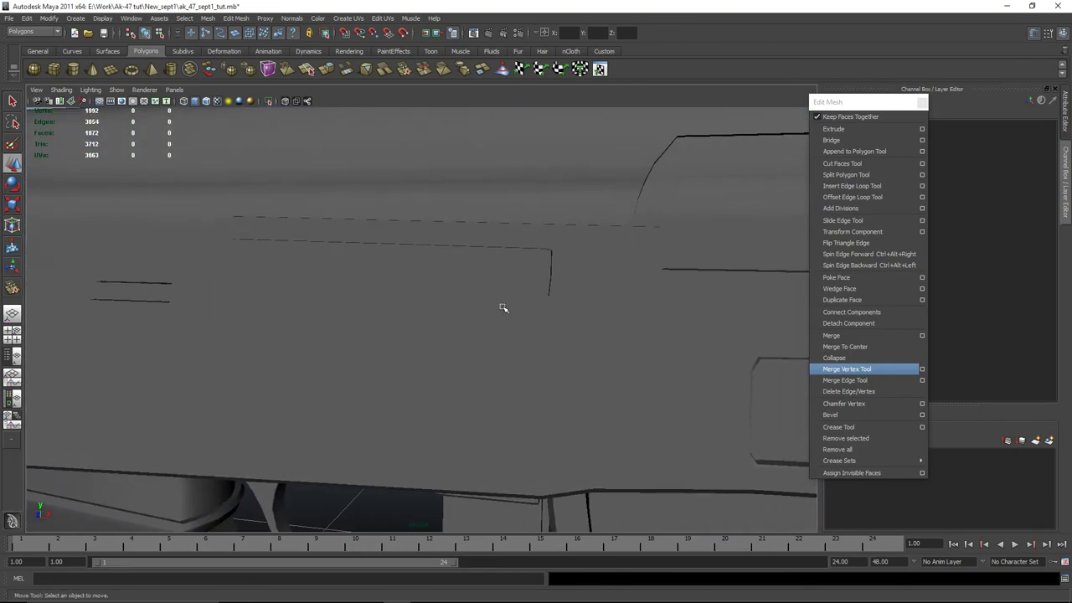
# Select the outer edge loop of the pCylinder28 slot bar
pyautogui.click(528, 290)
pyautogui.press('space')
pyautogui.press('space')
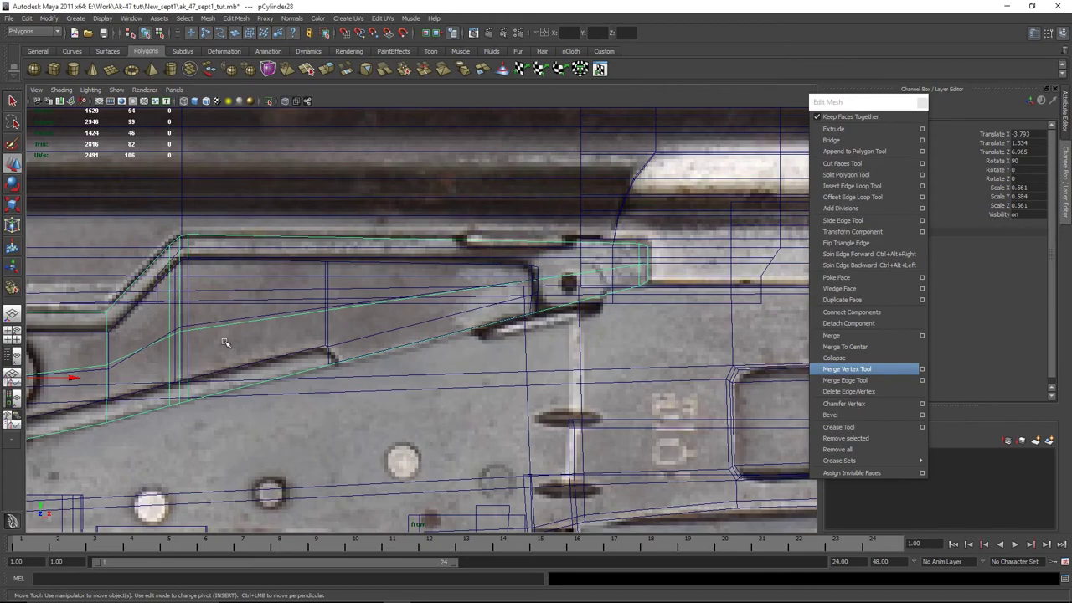
pyautogui.press('space')
pyautogui.press('space')
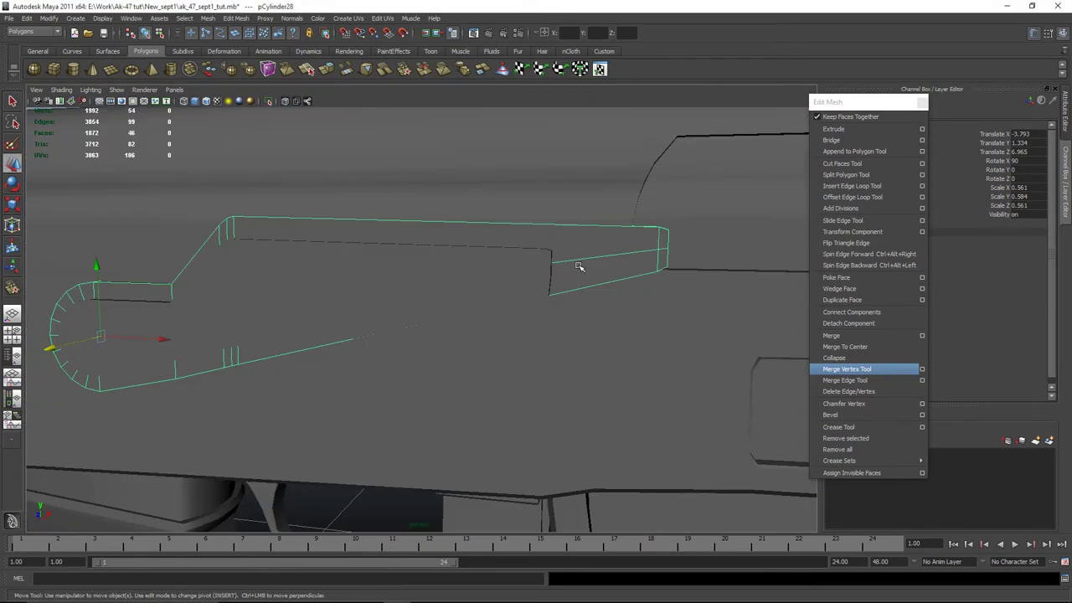
pyautogui.click(596, 229)
pyautogui.doubleClick(596, 229)
pyautogui.keyDown('alt'); pyautogui.moveTo(596, 230); pyautogui.dragTo(466, 314); pyautogui.keyUp('alt')
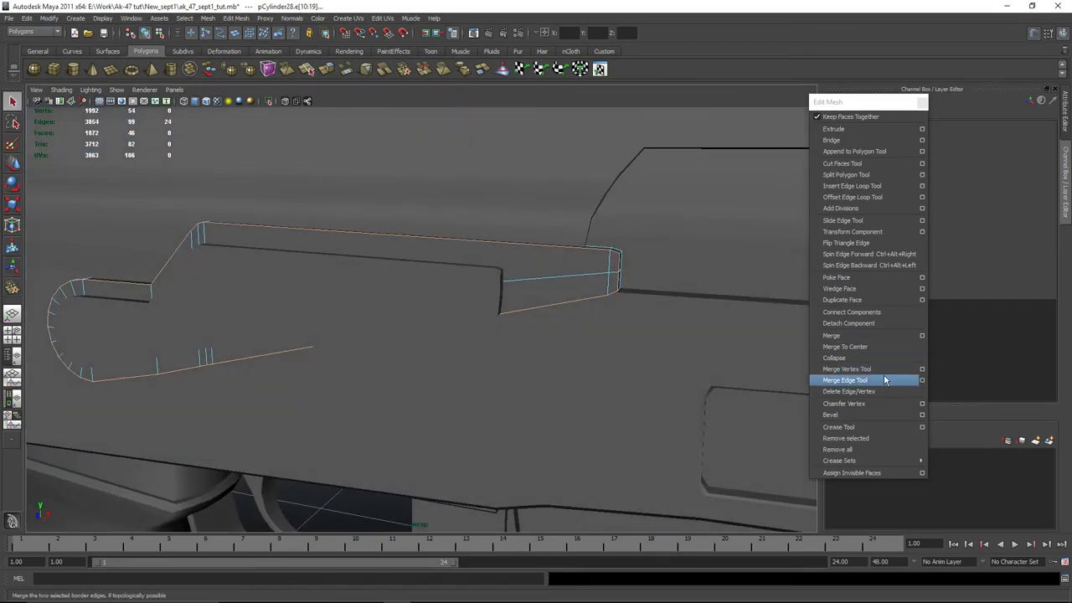
# Bevel the edge loop and set the polyBevel43 offset to 0.286
pyautogui.click(842, 415)
pyautogui.keyDown('alt'); pyautogui.moveTo(639, 218); pyautogui.dragTo(619, 265); pyautogui.keyUp('alt')
pyautogui.click(851, 185)
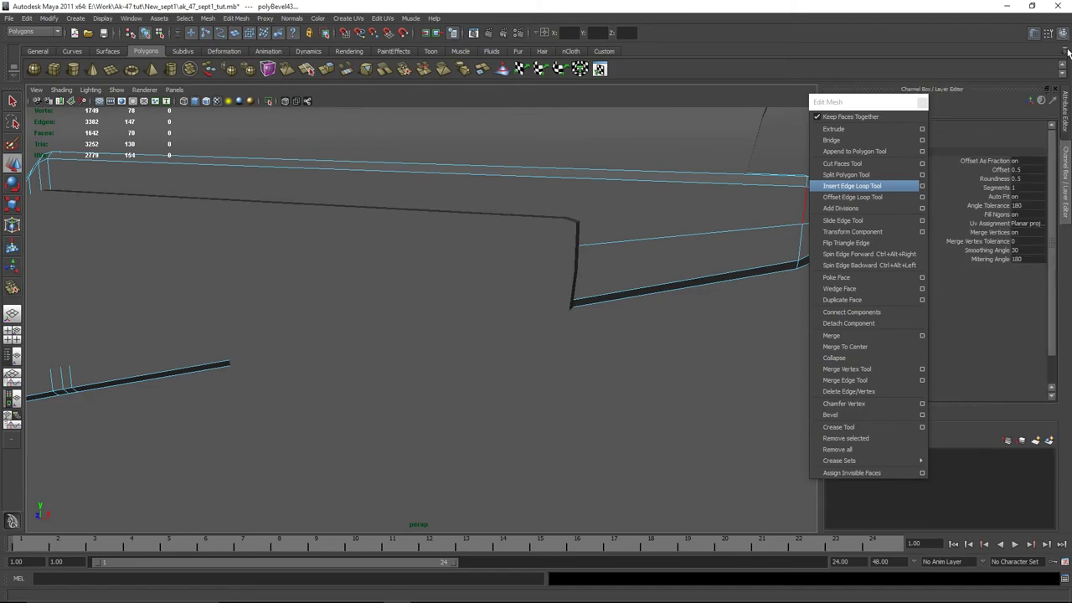
pyautogui.click(1065, 104)
pyautogui.moveTo(1006, 209); pyautogui.dragTo(992, 209)
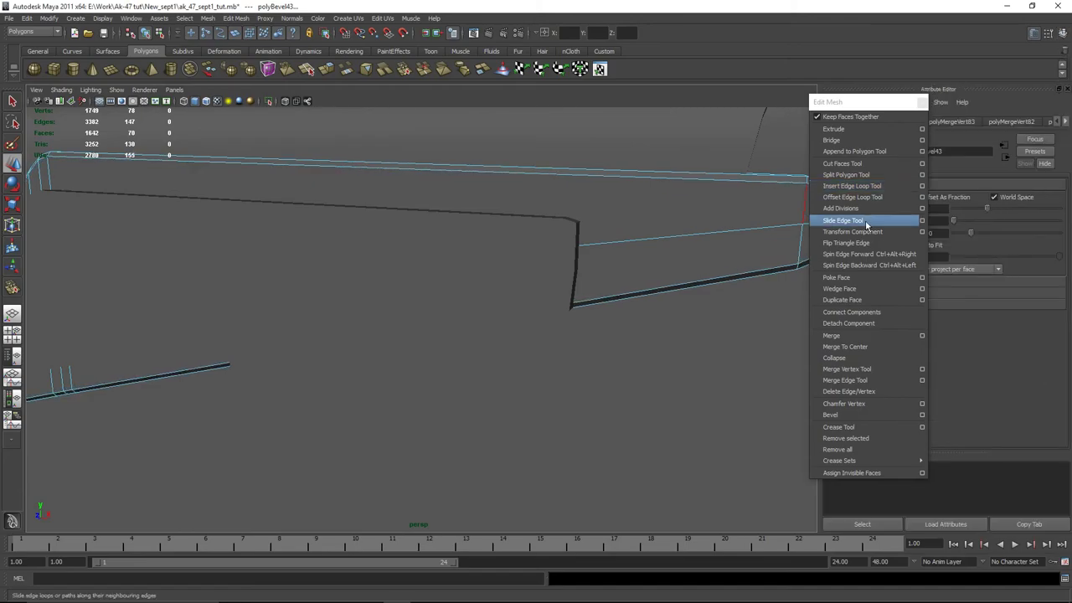
pyautogui.keyDown('alt'); pyautogui.moveTo(586, 251); pyautogui.dragTo(509, 263); pyautogui.keyUp('alt')
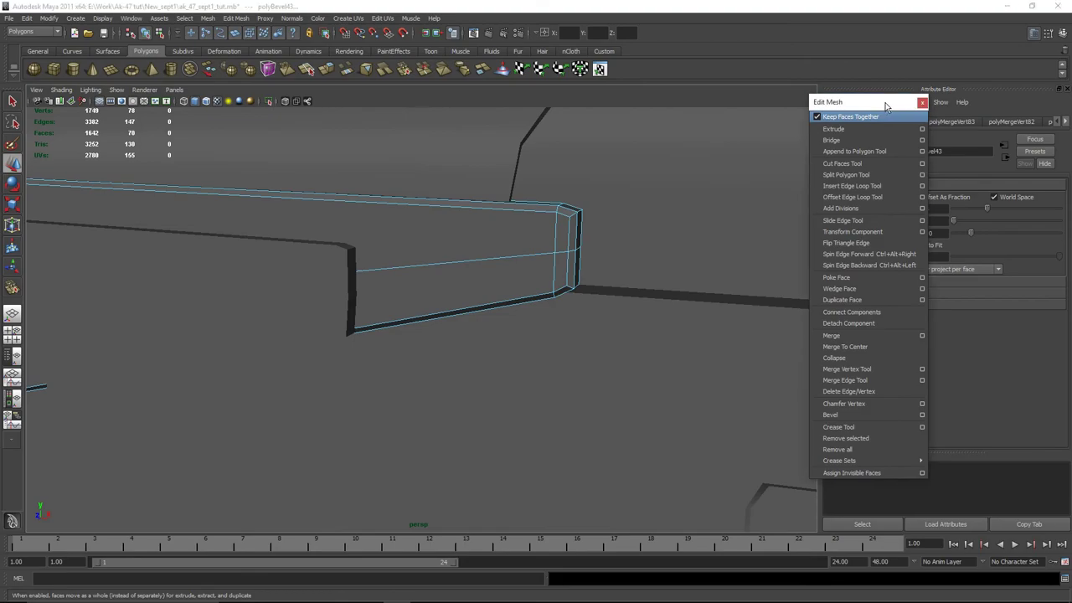
pyautogui.moveTo(988, 211); pyautogui.dragTo(985, 211)
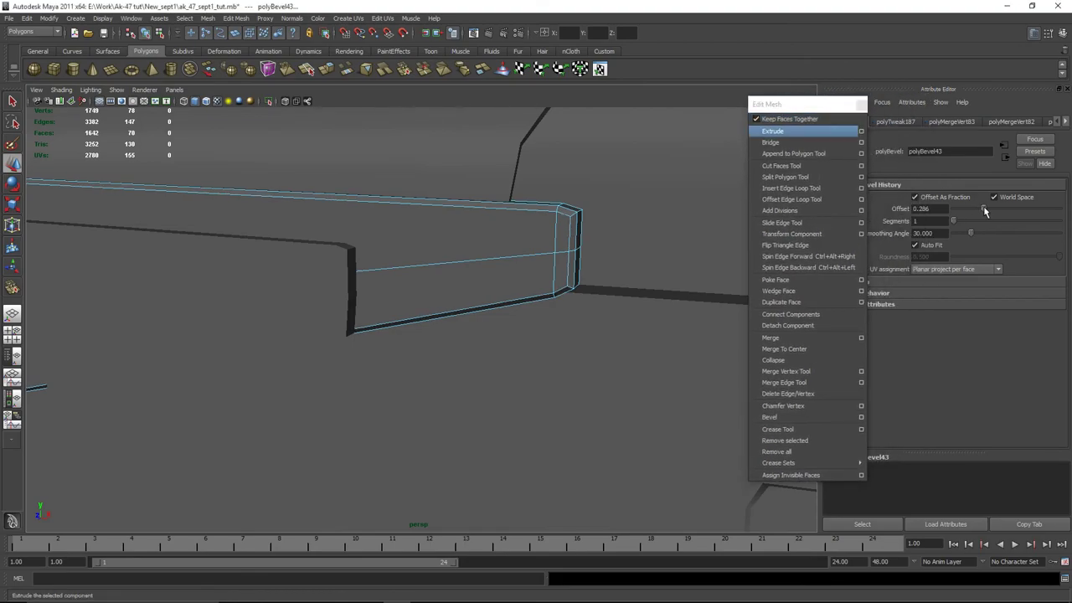
pyautogui.keyDown('alt'); pyautogui.moveTo(586, 276); pyautogui.dragTo(576, 244); pyautogui.keyUp('alt')
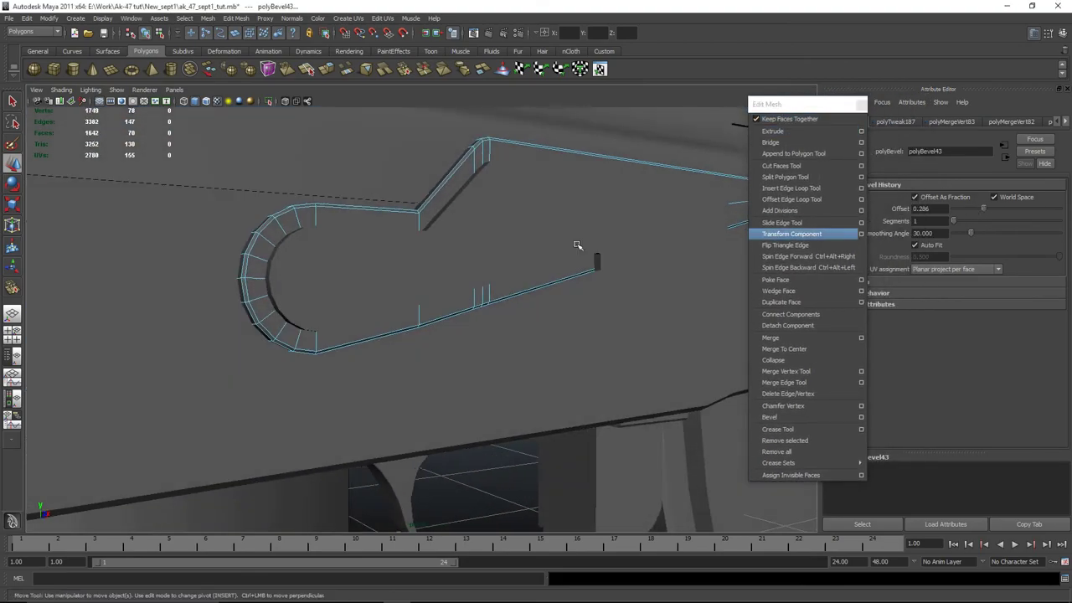
pyautogui.keyDown('alt'); pyautogui.moveTo(360, 339); pyautogui.dragTo(488, 296); pyautogui.keyUp('alt')
# Isolate pCylinder29 and select its outer edge loop
pyautogui.click(473, 226)
pyautogui.hotkey('ctrl', '1')
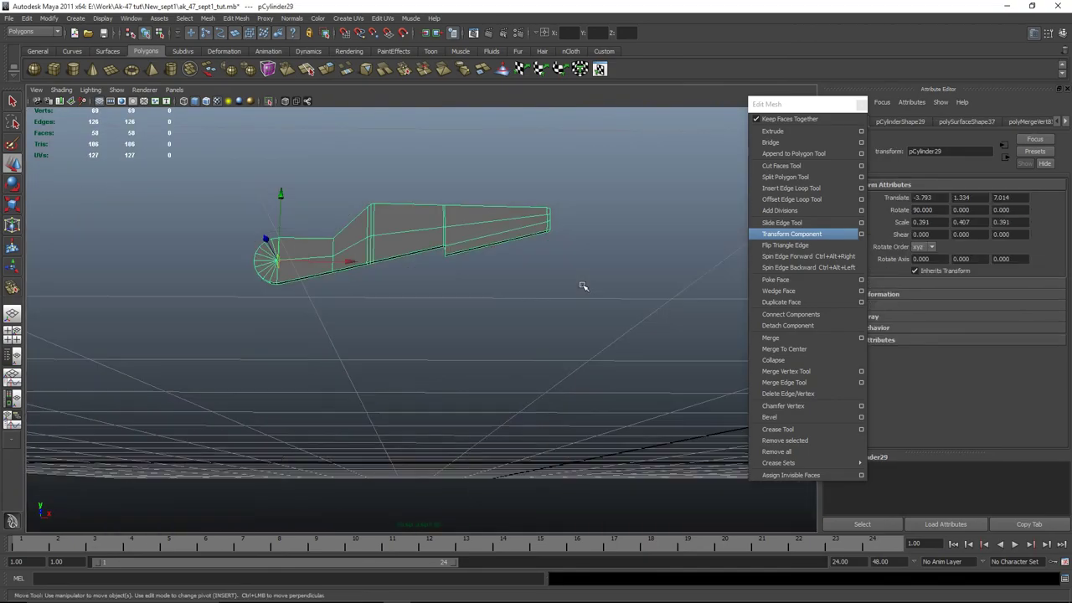
pyautogui.scroll(5, 529, 300)
pyautogui.keyDown('alt'); pyautogui.moveTo(530, 300); pyautogui.dragTo(527, 239, button='middle'); pyautogui.keyUp('alt')
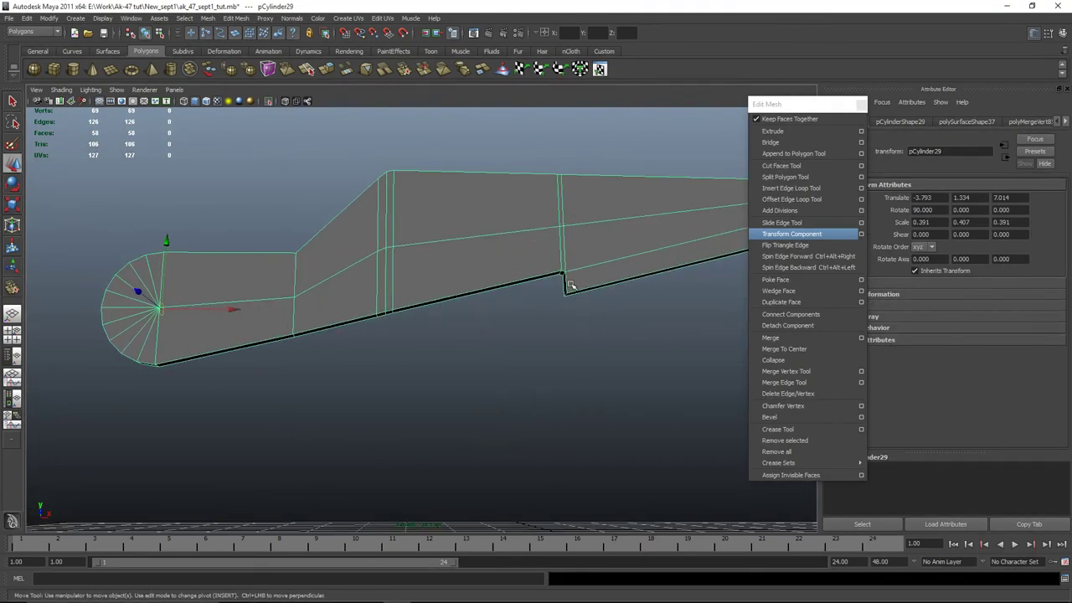
pyautogui.moveTo(562, 306); pyautogui.dragTo(559, 335, button='right')
pyautogui.keyDown('alt'); pyautogui.moveTo(559, 335); pyautogui.dragTo(554, 344); pyautogui.keyUp('alt')
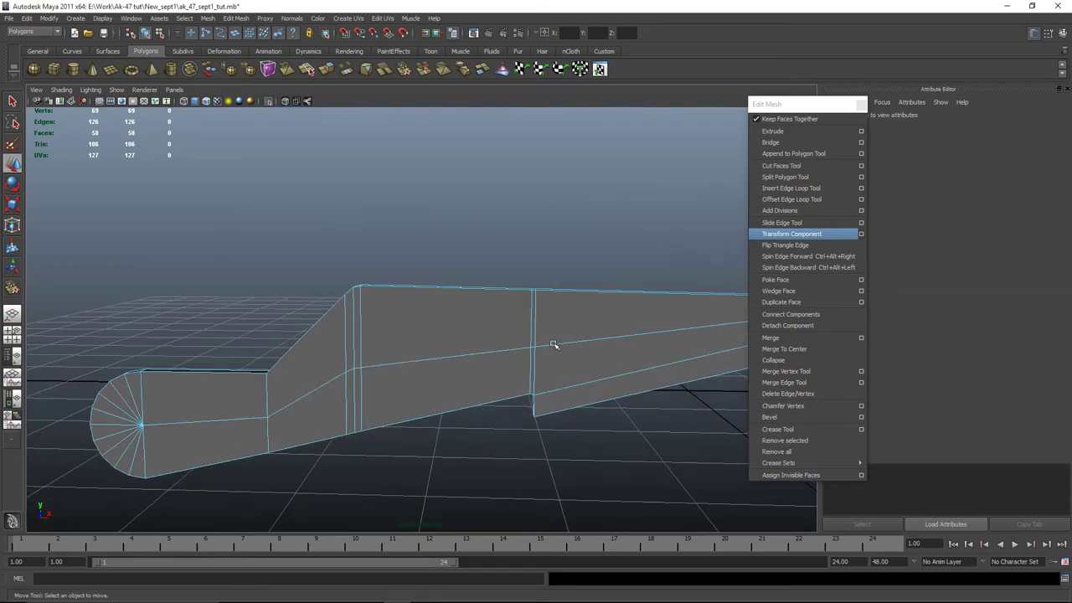
pyautogui.doubleClick(549, 294)
pyautogui.keyDown('alt'); pyautogui.moveTo(628, 420); pyautogui.dragTo(319, 287); pyautogui.keyUp('alt')
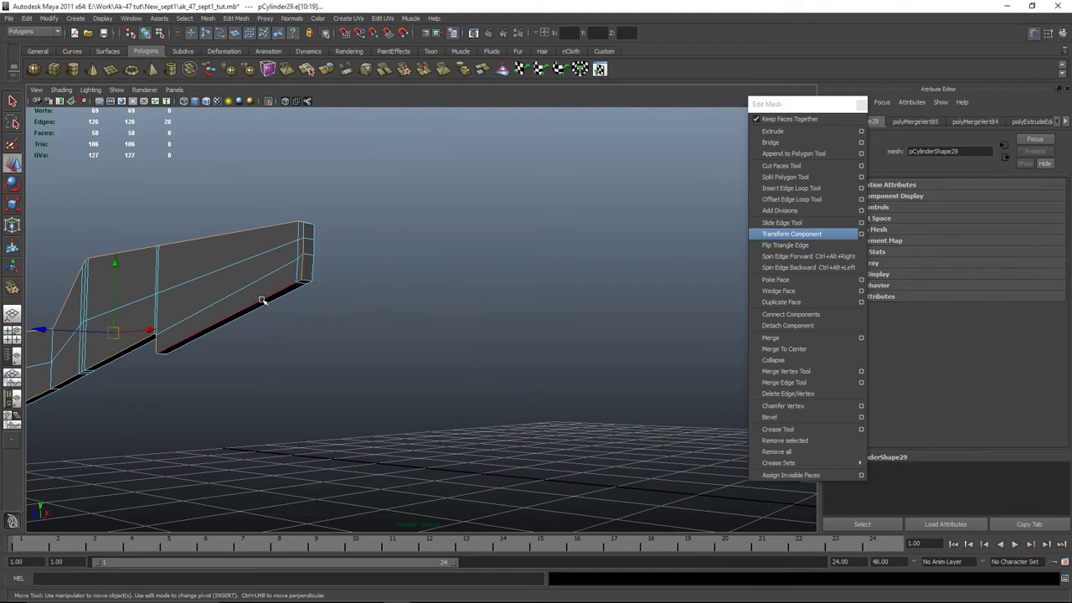
pyautogui.keyDown('alt'); pyautogui.moveTo(414, 354); pyautogui.dragTo(579, 390); pyautogui.keyUp('alt')
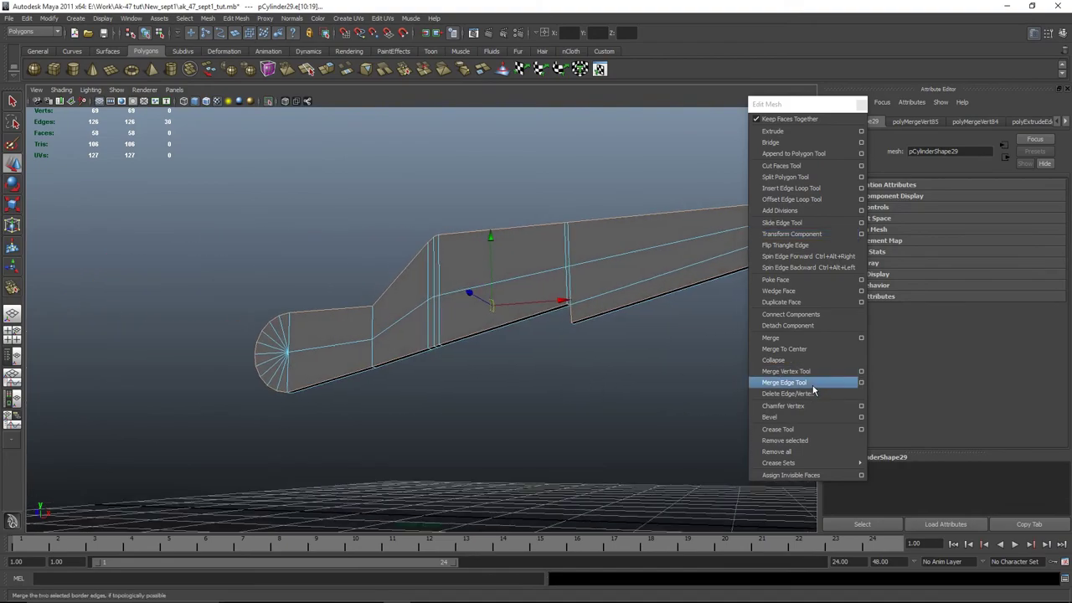
# Bevel the edge loop as polyBevel44 and set its offset to 0.333
pyautogui.click(788, 416)
pyautogui.keyDown('alt'); pyautogui.moveTo(536, 423); pyautogui.dragTo(661, 407); pyautogui.keyUp('alt')
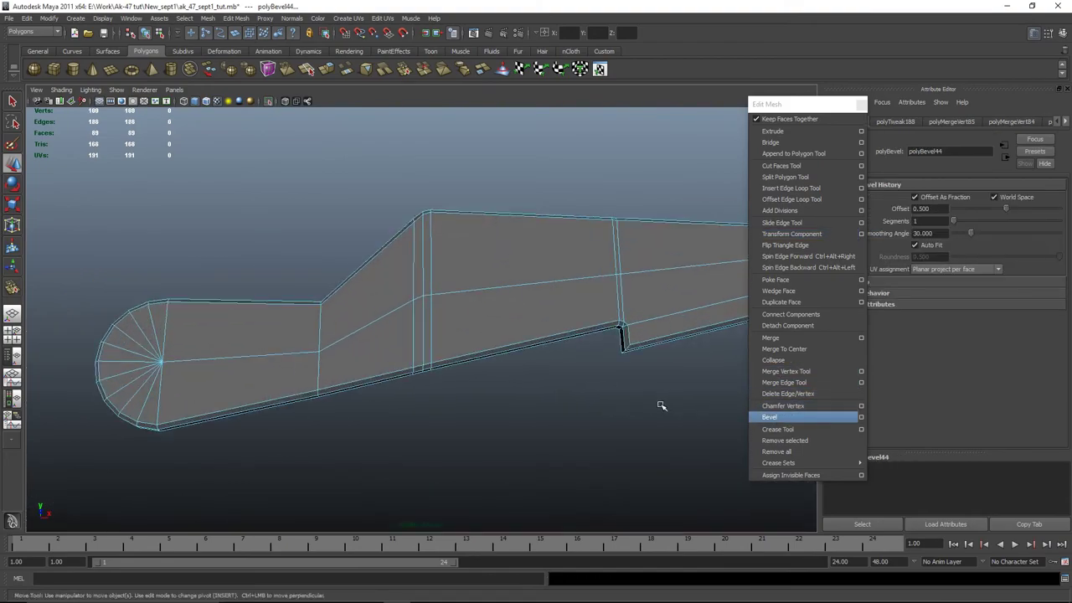
pyautogui.moveTo(1004, 208); pyautogui.dragTo(988, 209)
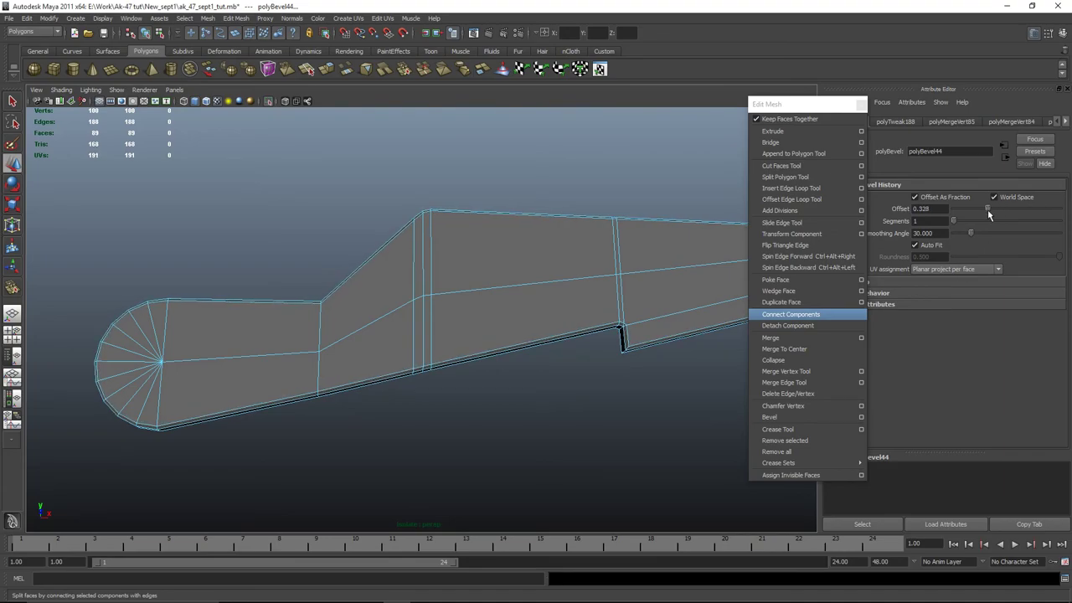
pyautogui.keyDown('alt'); pyautogui.moveTo(575, 366); pyautogui.dragTo(457, 330, button='middle'); pyautogui.keyUp('alt')
pyautogui.scroll(3, 457, 330)
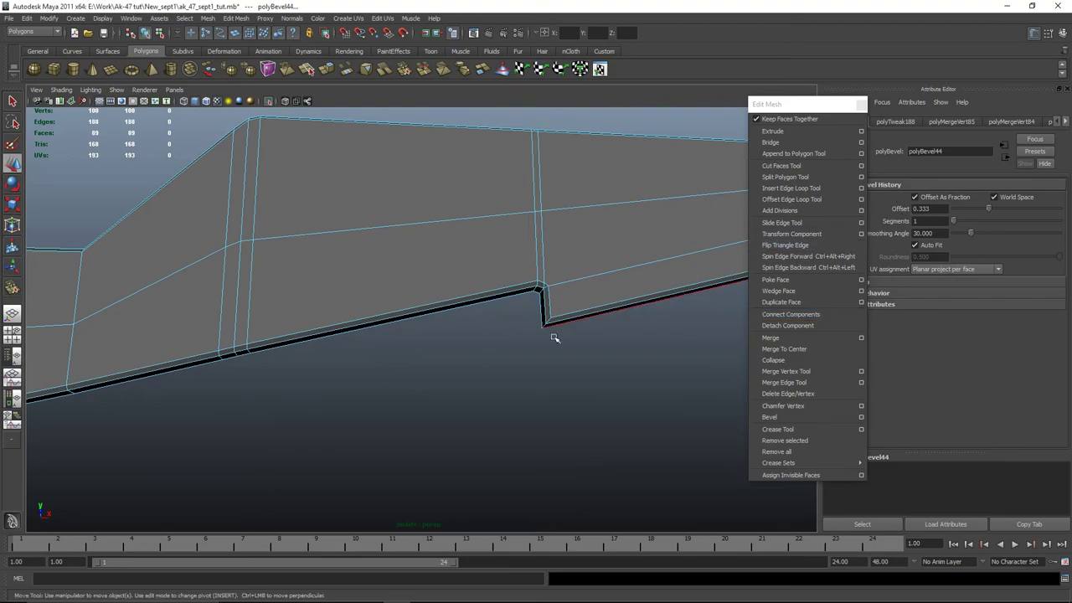
pyautogui.scroll(4, 554, 326)
# Select the notch corner vertex, try Merge To Center, then undo it
pyautogui.keyDown('alt'); pyautogui.moveTo(548, 349); pyautogui.dragTo(546, 324); pyautogui.keyUp('alt')
pyautogui.rightClick(547, 324)
pyautogui.click(505, 324)
pyautogui.click(540, 305)
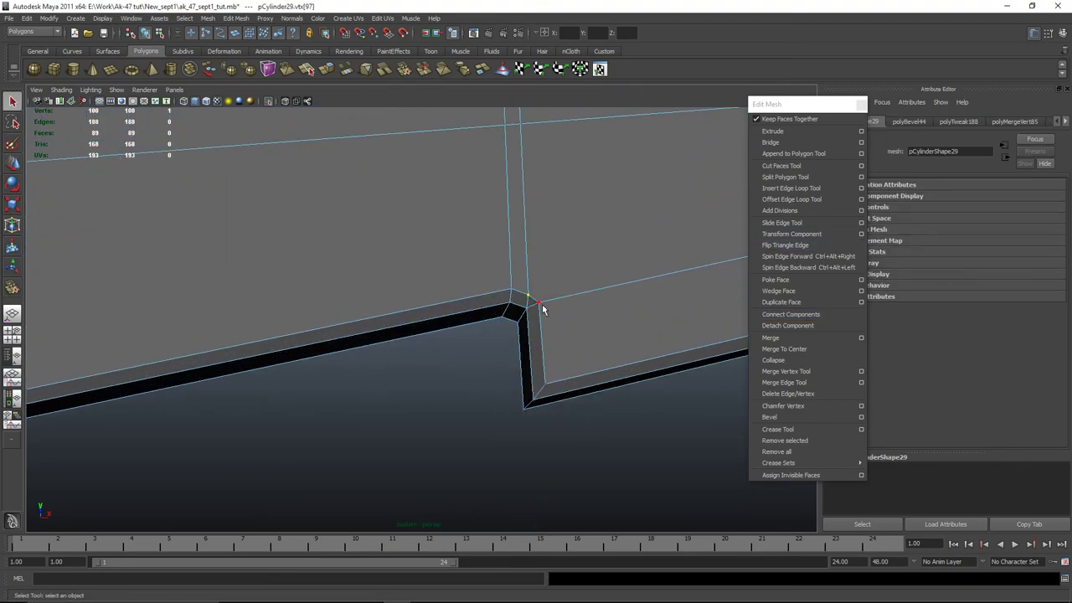
pyautogui.click(784, 348)
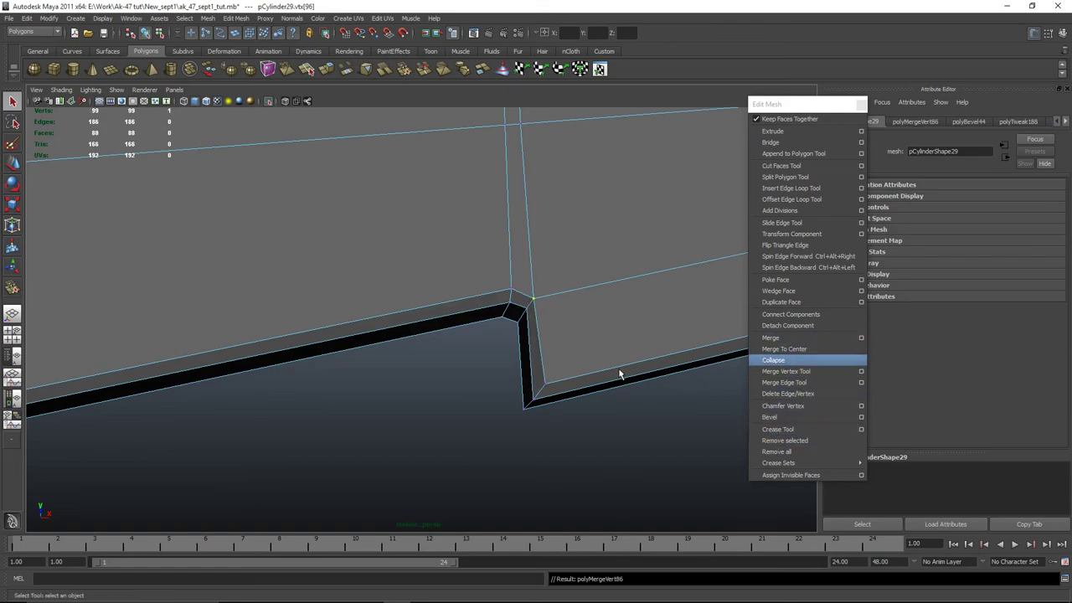
pyautogui.hotkey('ctrl', 'z')
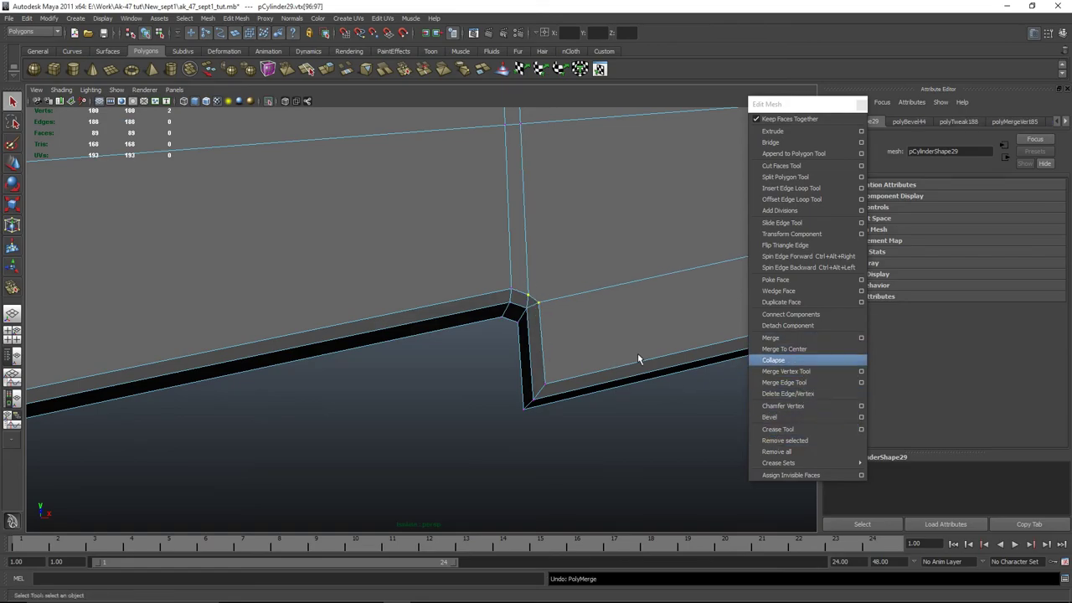
# Merge the extra notch vertex onto its neighbour with the Merge Vertex Tool, then return to the front view
pyautogui.click(785, 371)
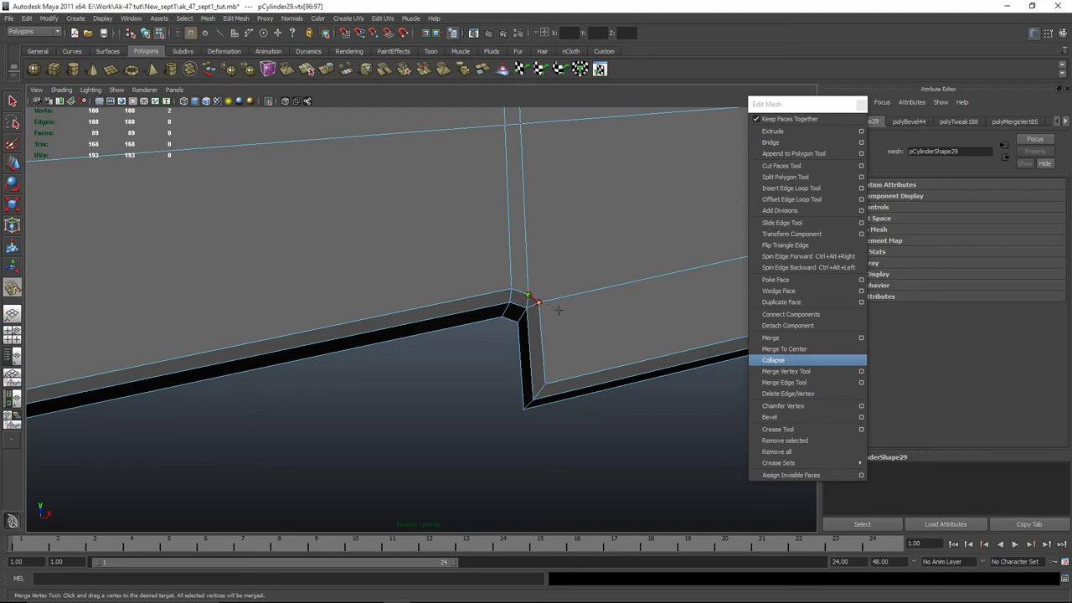
pyautogui.keyDown('alt'); pyautogui.moveTo(554, 322); pyautogui.dragTo(526, 329); pyautogui.keyUp('alt')
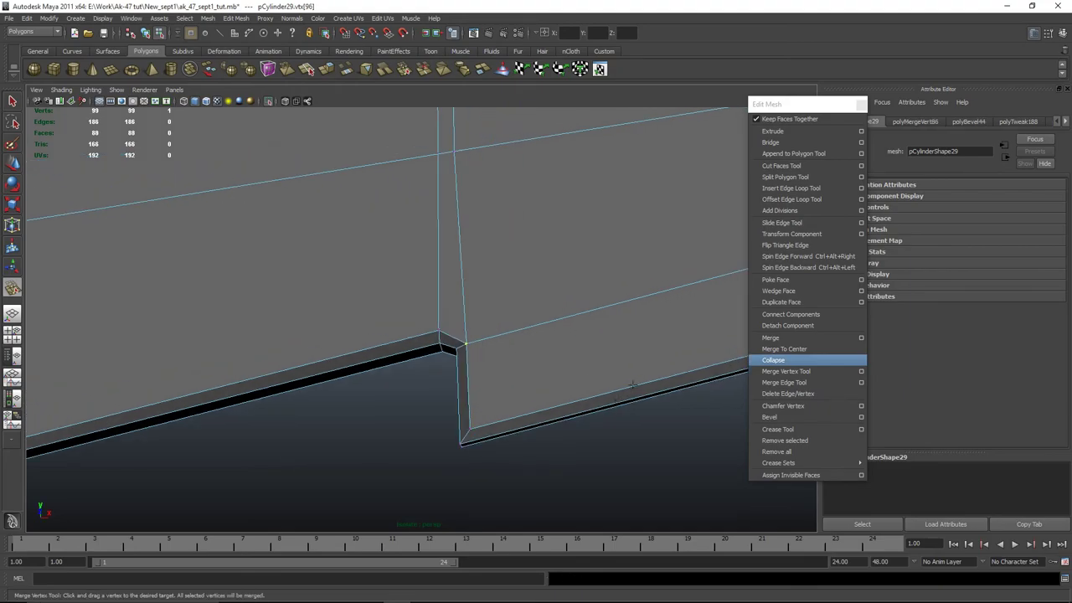
pyautogui.keyDown('alt'); pyautogui.moveTo(632, 385); pyautogui.dragTo(328, 458, button='middle'); pyautogui.keyUp('alt')
pyautogui.scroll(8, 603, 409)
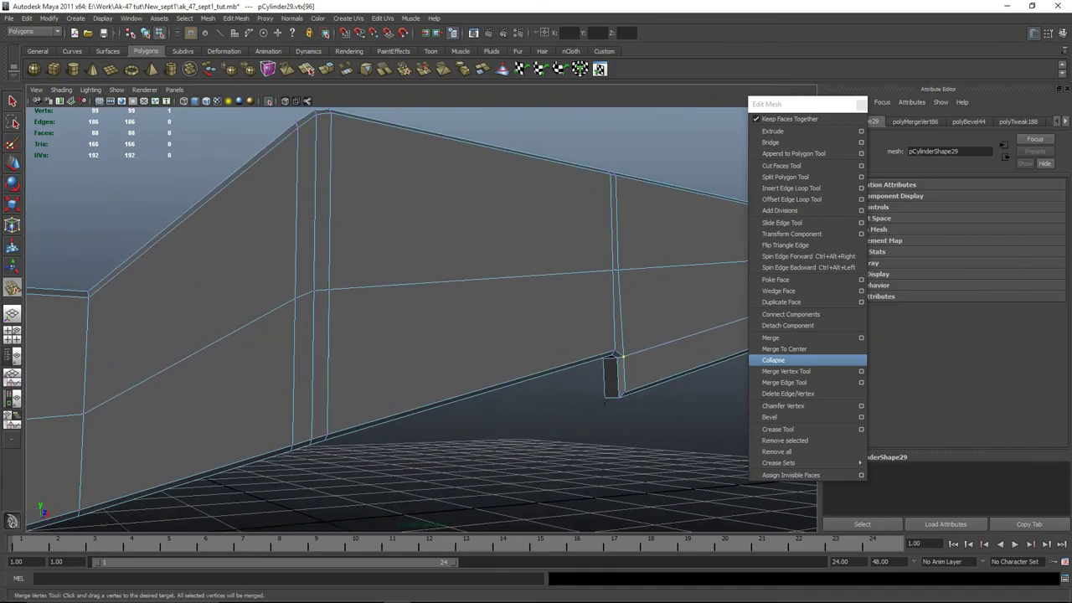
pyautogui.scroll(-6, 605, 402)
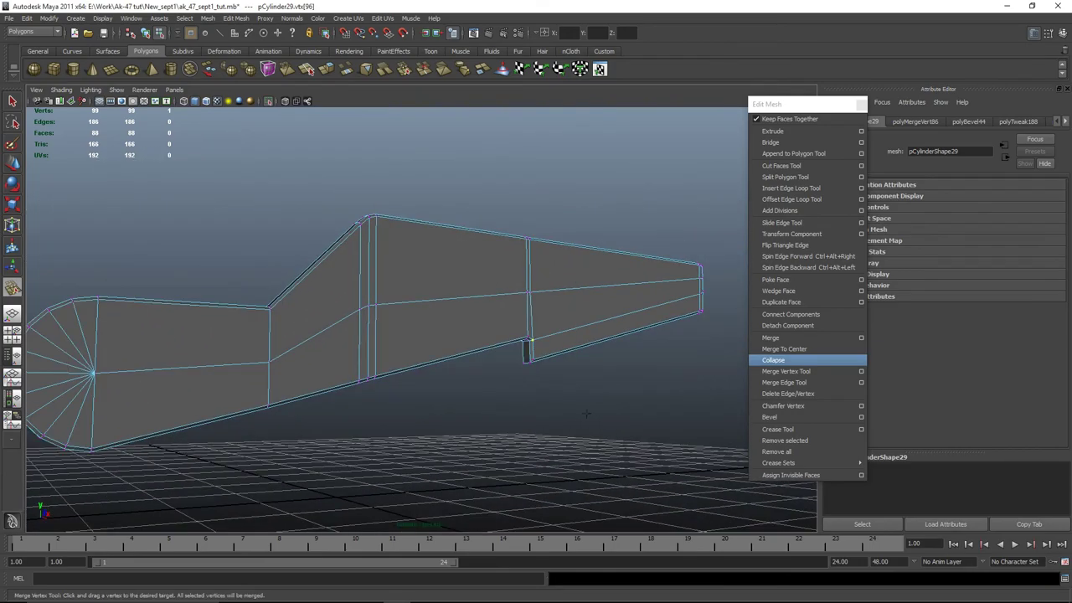
pyautogui.press('space')
pyautogui.press('space')
pyautogui.scroll(3, 322, 379)
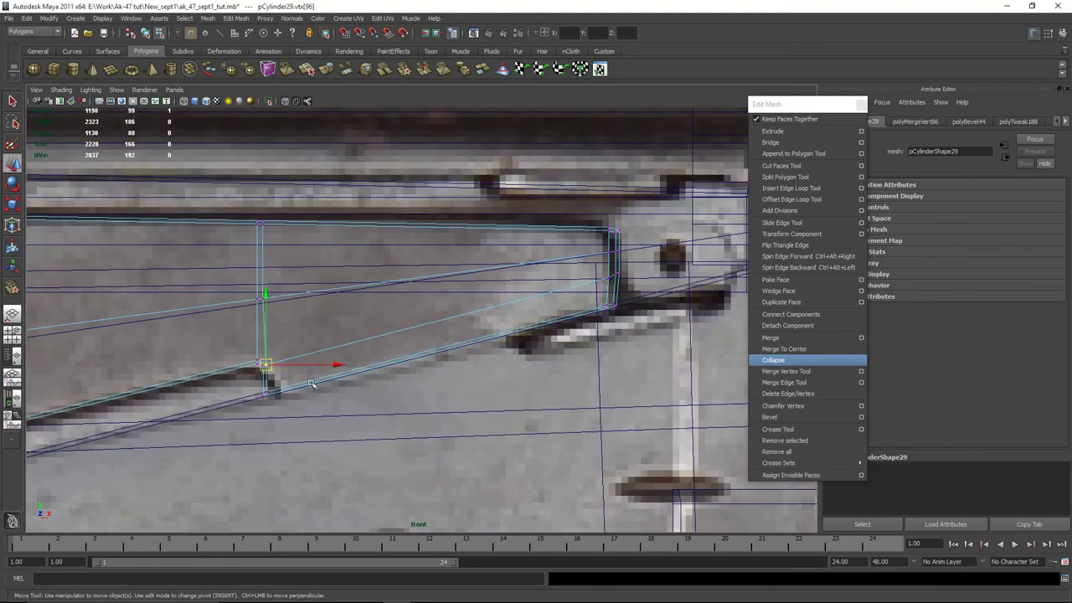
pyautogui.press('f')
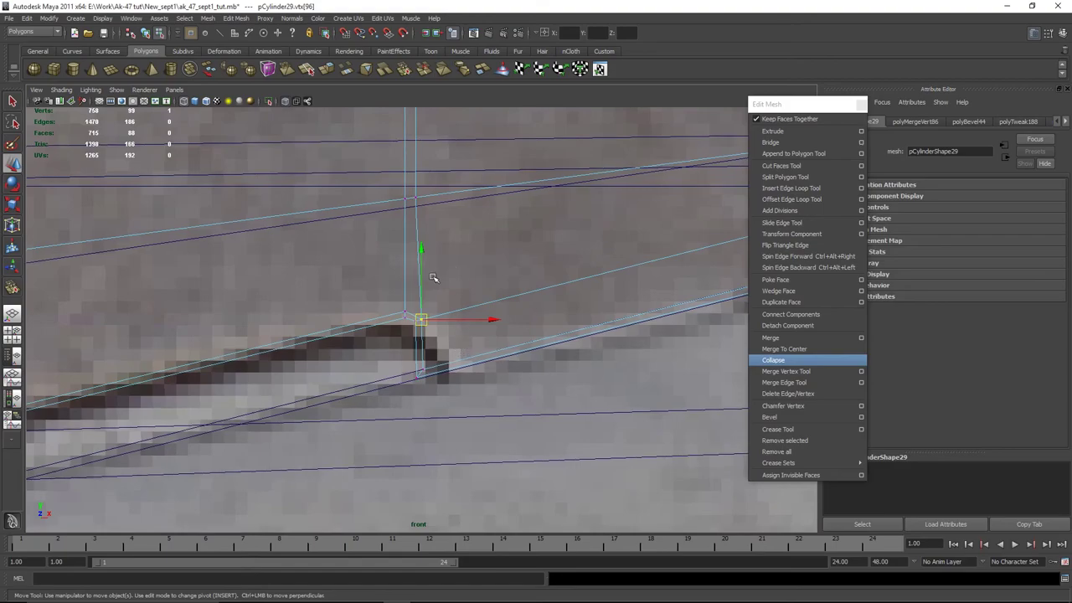
pyautogui.click(497, 385)
pyautogui.rightClick(445, 326)
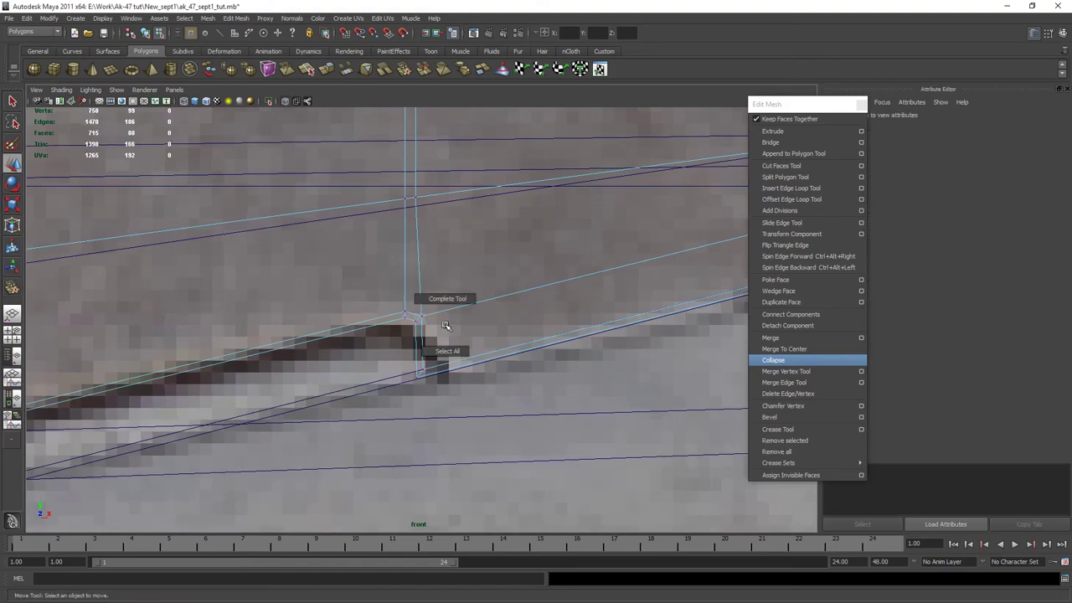
pyautogui.press('space')
pyautogui.press('space')
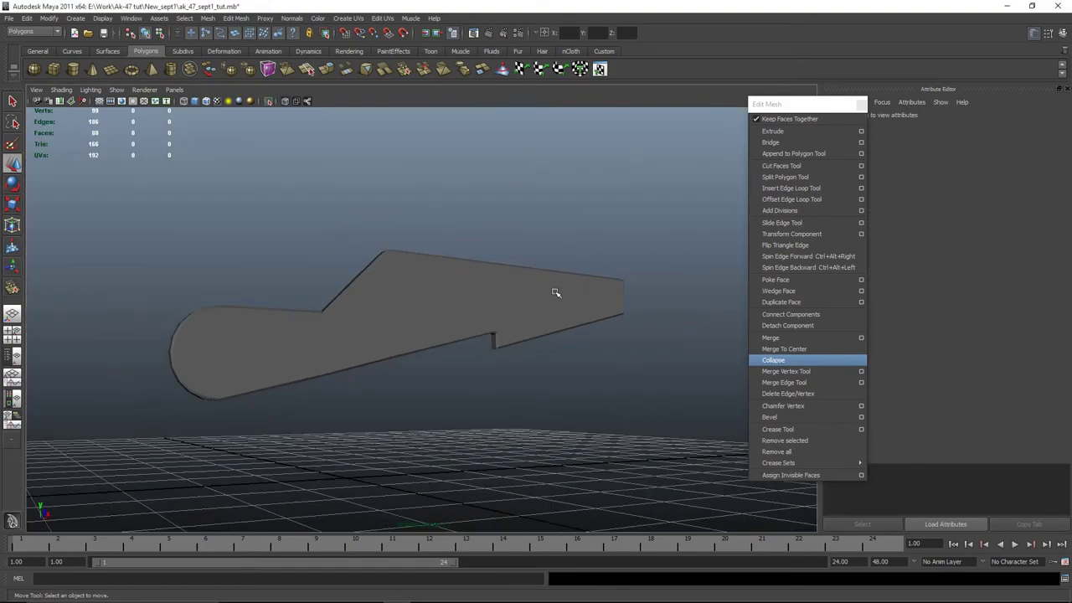
pyautogui.keyDown('alt'); pyautogui.moveTo(624, 406); pyautogui.dragTo(491, 447); pyautogui.keyUp('alt')
pyautogui.click(435, 304)
pyautogui.press('space')
pyautogui.press('space')
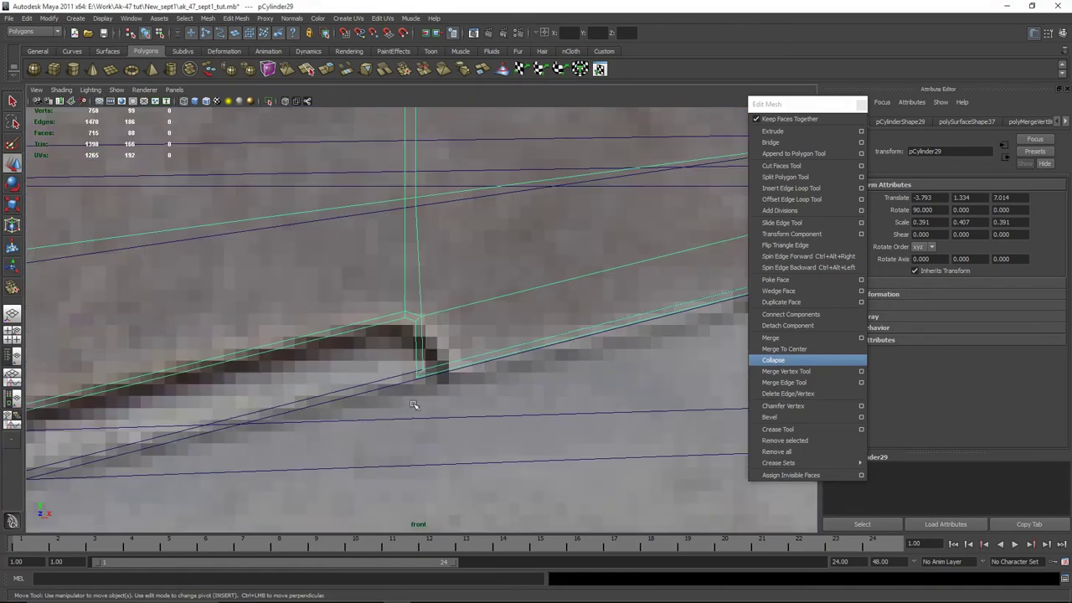
pyautogui.scroll(-5, 469, 376)
pyautogui.press('space')
pyautogui.press('space')
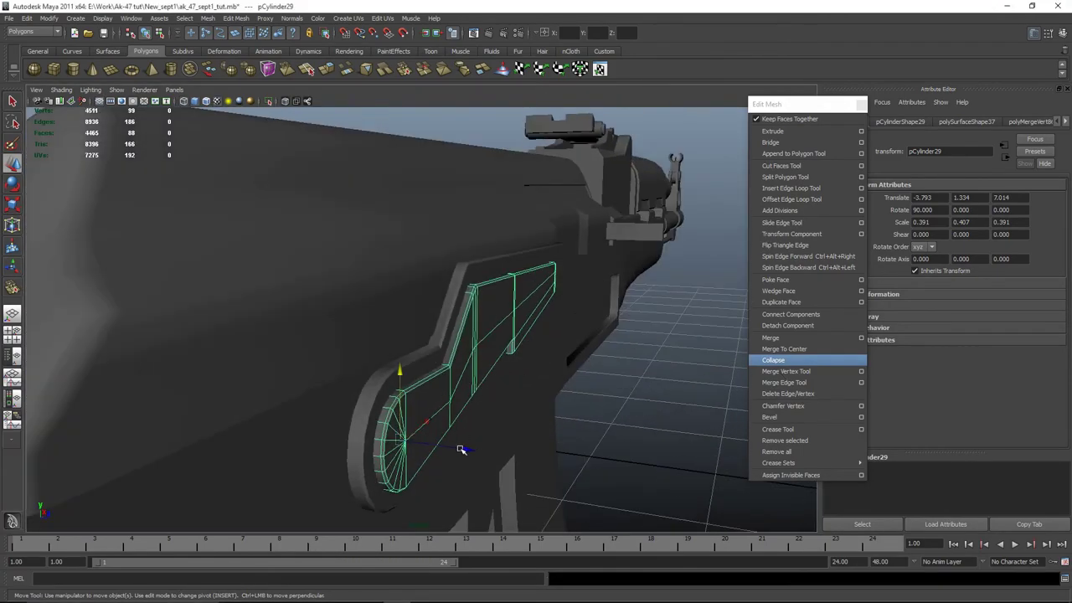
# Select pCylinder29 and pick a vertex on the cut-out piece to settle it into the receiver side
pyautogui.click(586, 419)
pyautogui.keyDown('alt'); pyautogui.moveTo(586, 419); pyautogui.dragTo(524, 294); pyautogui.keyUp('alt')
pyautogui.click(525, 294)
pyautogui.moveTo(340, 402); pyautogui.dragTo(564, 354)
pyautogui.scroll(10, 410, 335)
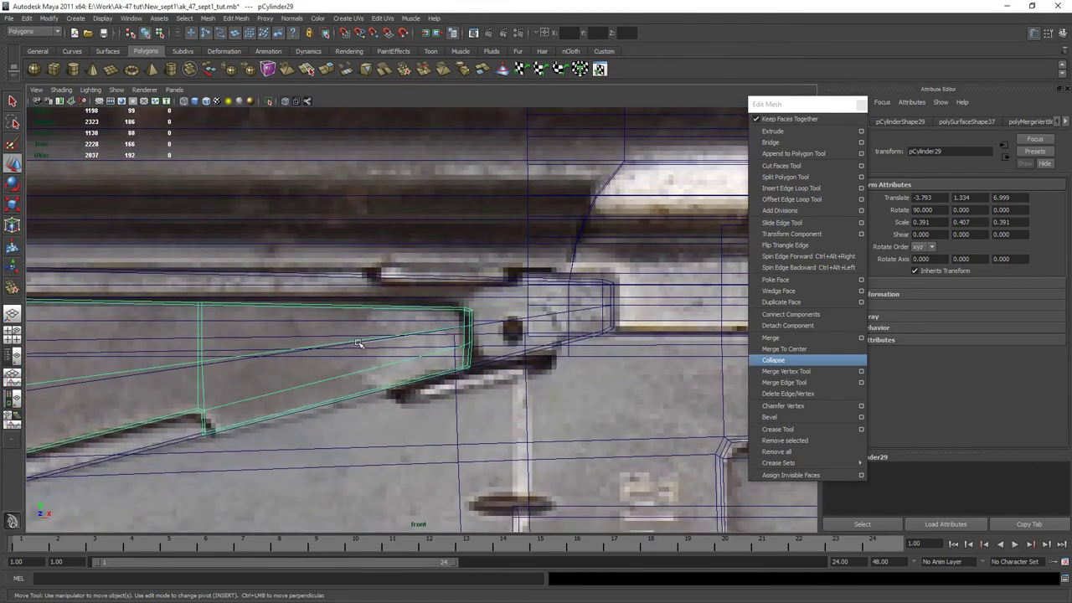
pyautogui.click(358, 343)
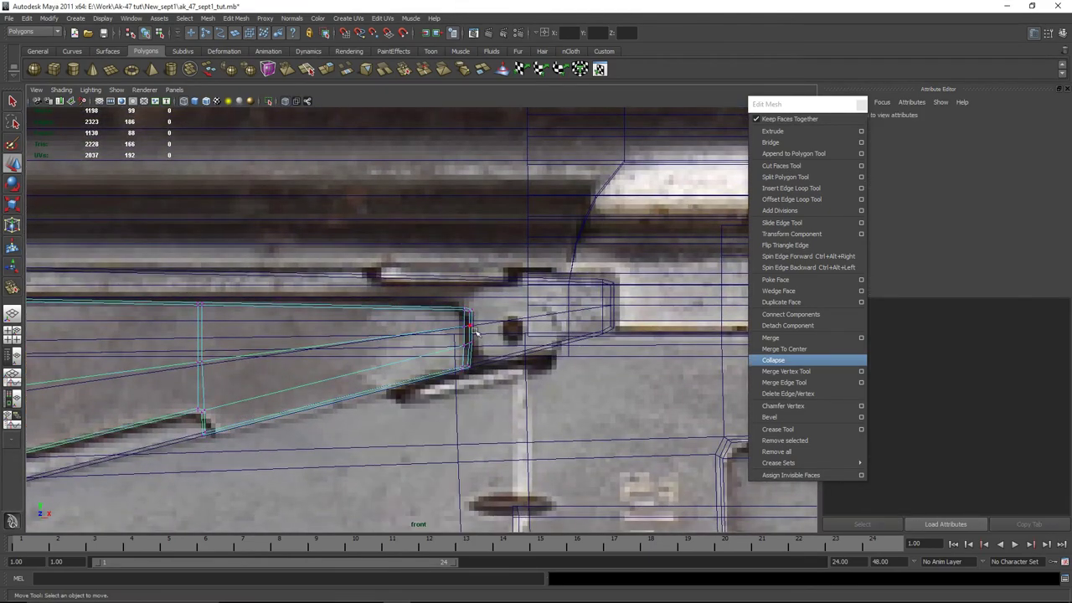
pyautogui.moveTo(485, 353); pyautogui.dragTo(452, 314)
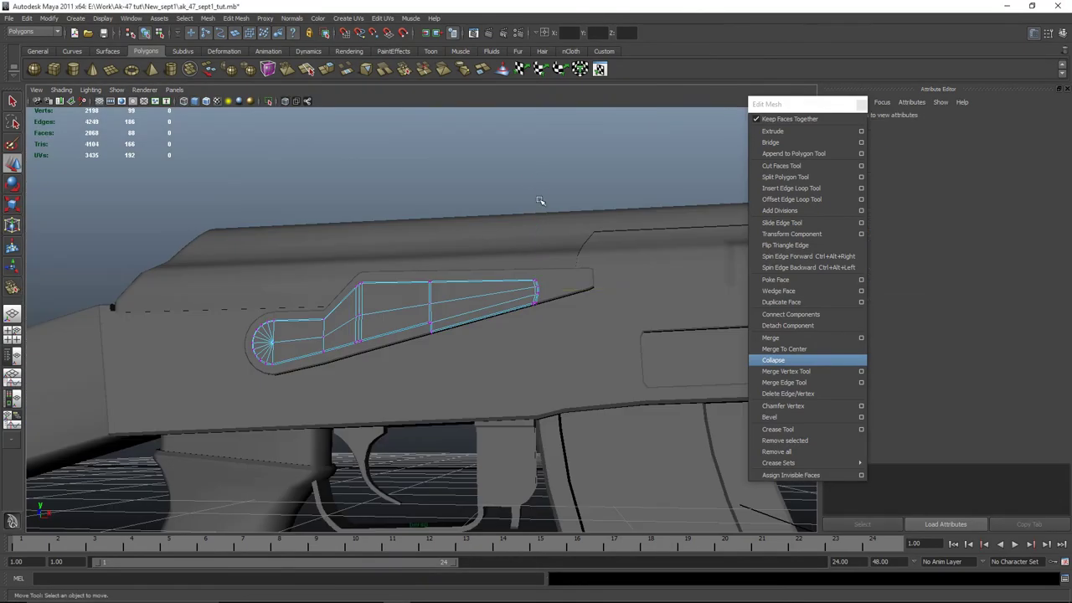
# Start the Polygon Cube tool with its creation settings showing
pyautogui.moveTo(569, 315)
pyautogui.keyDown('alt'); pyautogui.mouseDown()
pyautogui.moveTo(542, 296)
pyautogui.moveTo(555, 325)
pyautogui.mouseUp(); pyautogui.keyUp('alt')
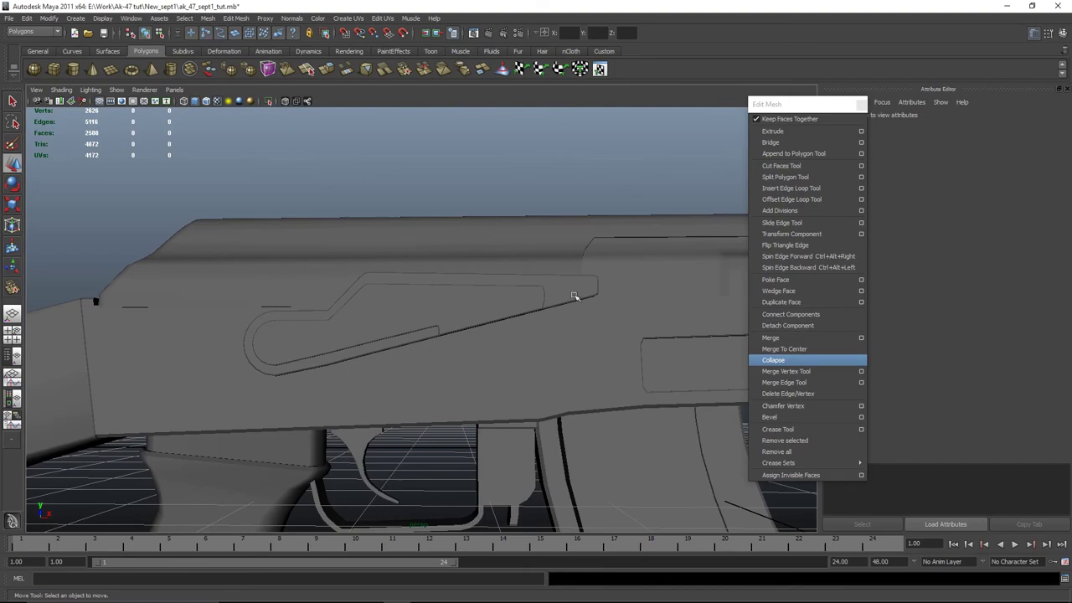
pyautogui.scroll(-5, 336, 307)
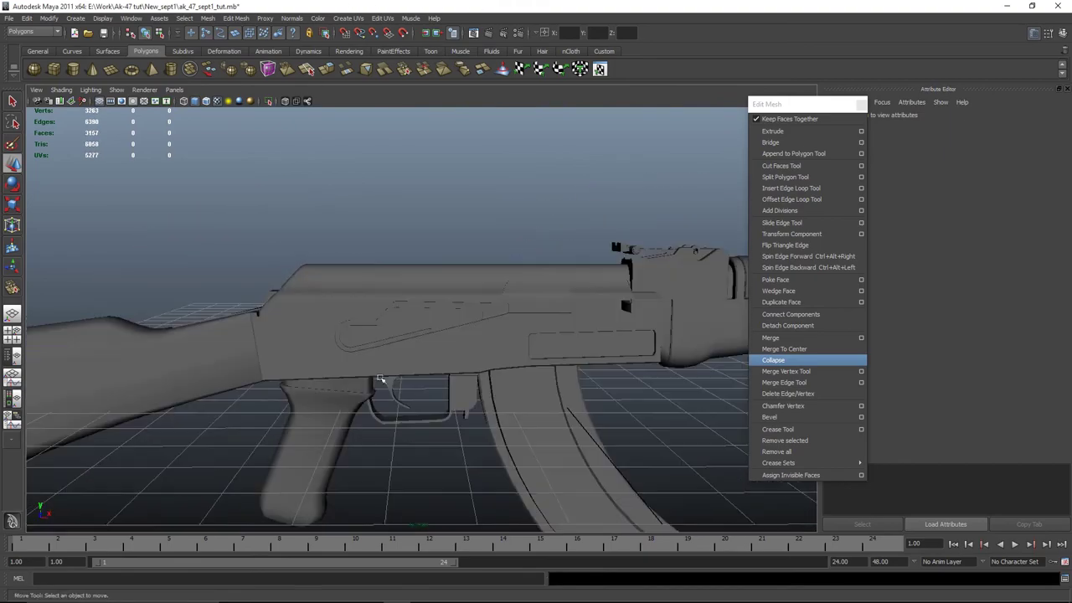
pyautogui.doubleClick(53, 69)
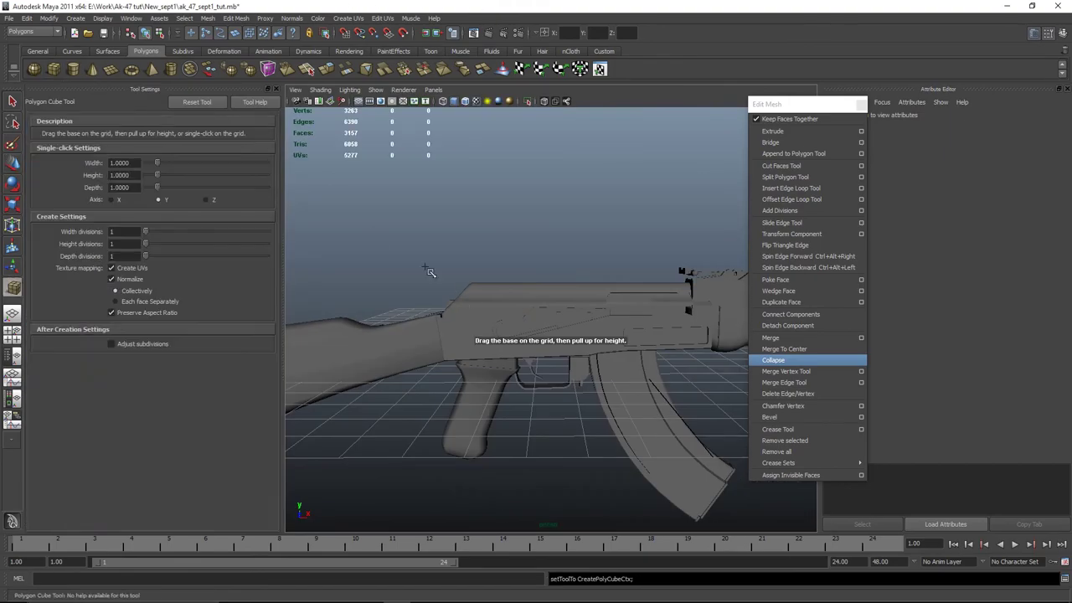
# Draw a new polygon cube, pCube20, on the grid beside the rifle
pyautogui.click(268, 90)
pyautogui.moveTo(469, 301)
pyautogui.keyDown('alt'); pyautogui.mouseDown(button='right')
pyautogui.moveTo(514, 306)
pyautogui.moveTo(450, 311)
pyautogui.mouseUp(button='right'); pyautogui.keyUp('alt')
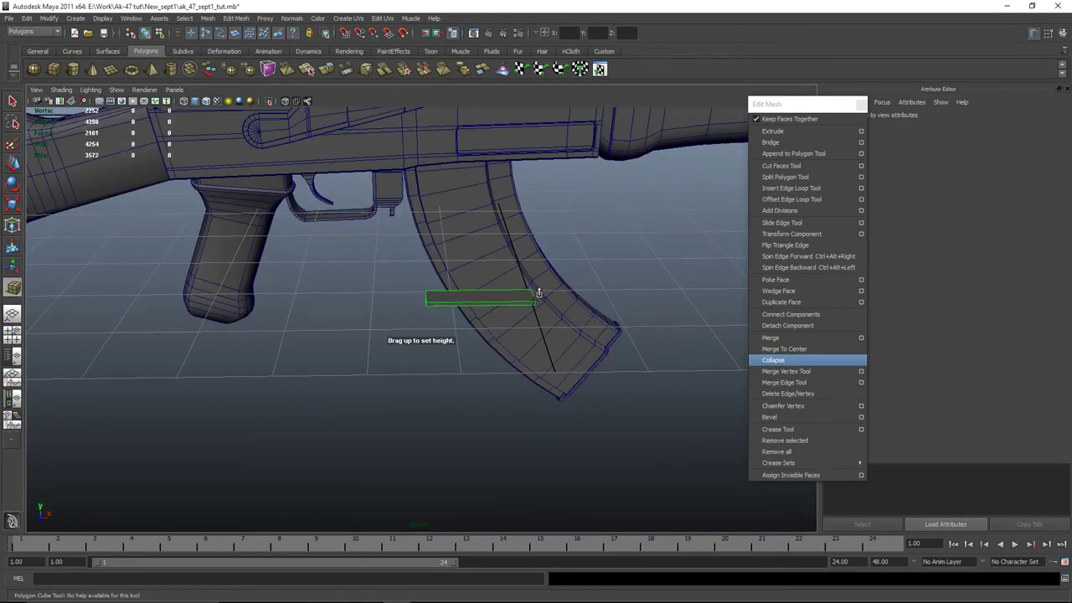
pyautogui.press('w')
pyautogui.keyDown('alt'); pyautogui.moveTo(540, 292); pyautogui.dragTo(430, 357); pyautogui.keyUp('alt')
pyautogui.press('space')
pyautogui.scroll(-5, 249, 425)
pyautogui.scroll(5, 509, 414)
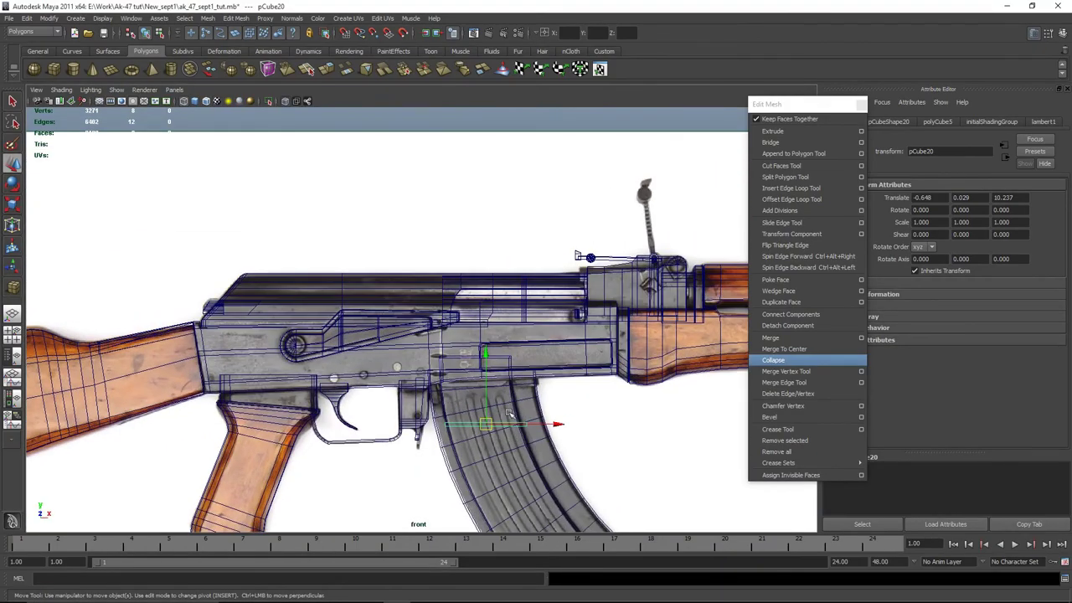
pyautogui.scroll(5, 434, 337)
# Scale pCube20 to 0.345 and move it up to the receiver slot at -1.648, 1.896, 10.237
pyautogui.press('r')
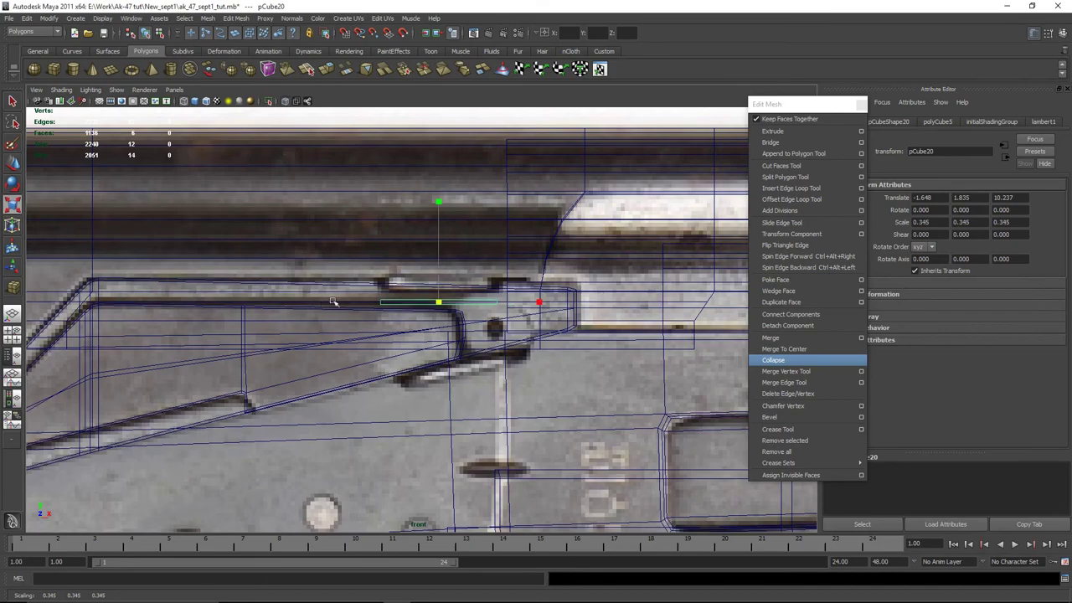
pyautogui.press('w')
pyautogui.moveTo(439, 235); pyautogui.dragTo(439, 213)
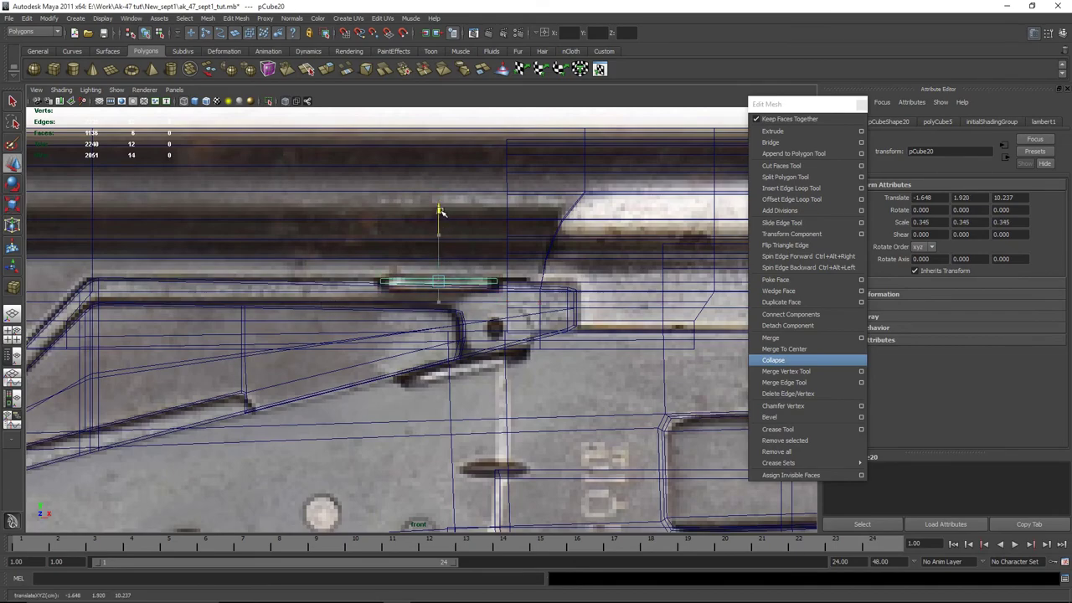
pyautogui.scroll(4, 514, 310)
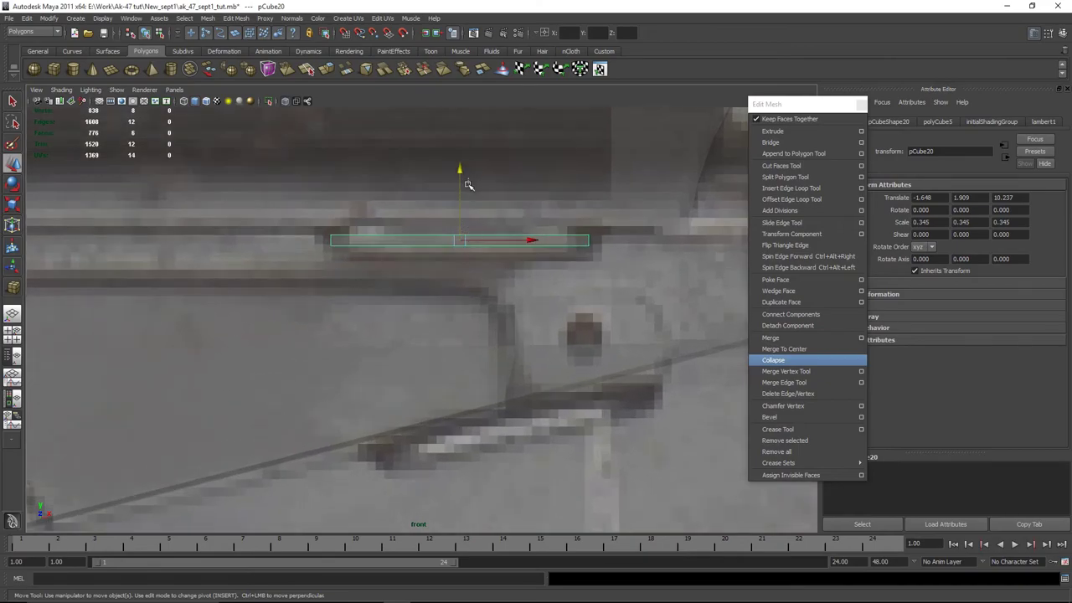
pyautogui.moveTo(462, 173); pyautogui.dragTo(462, 175)
pyautogui.press('space')
# Move pCube20 along Z toward the gun, to Z 7.042
pyautogui.moveTo(478, 237); pyautogui.dragTo(546, 298)
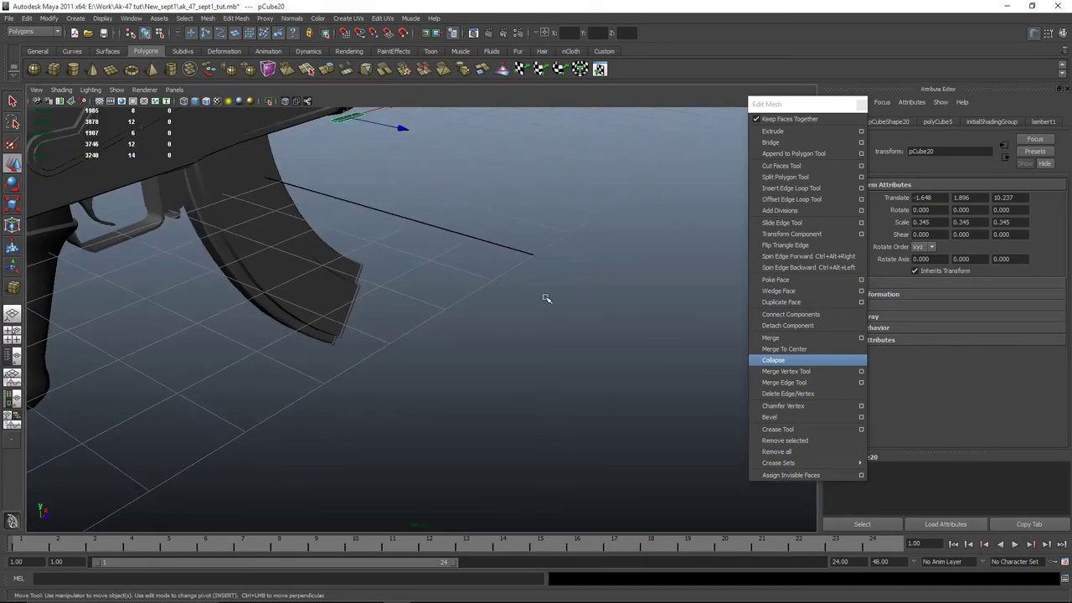
pyautogui.press('f')
pyautogui.scroll(-3, 486, 339)
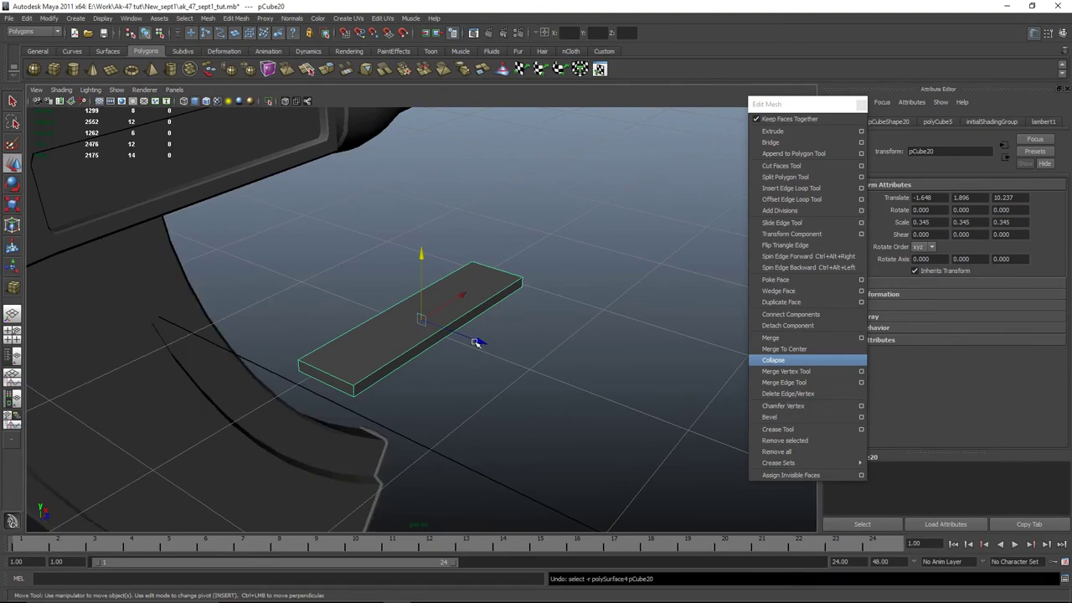
pyautogui.moveTo(475, 341); pyautogui.dragTo(469, 335)
pyautogui.keyDown('alt'); pyautogui.moveTo(469, 335); pyautogui.dragTo(528, 388); pyautogui.keyUp('alt')
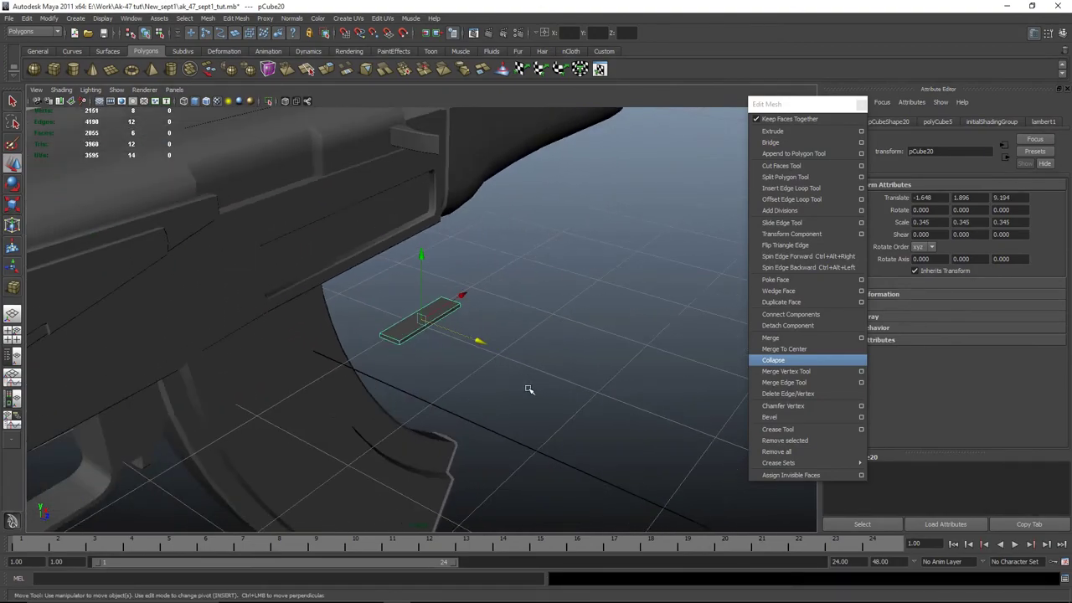
pyautogui.keyDown('alt'); pyautogui.moveTo(384, 382); pyautogui.dragTo(340, 284); pyautogui.keyUp('alt')
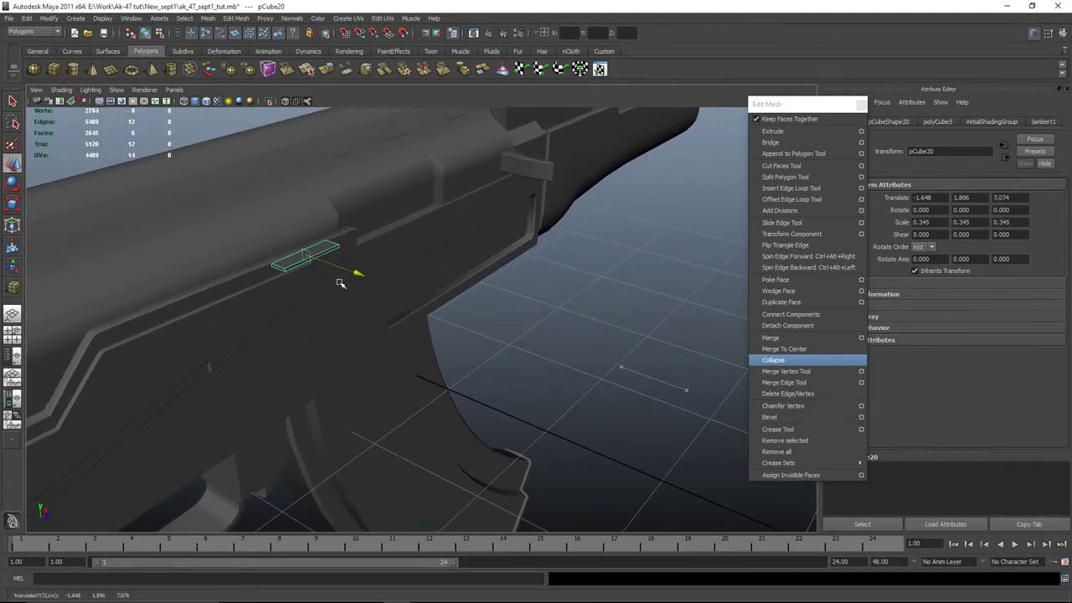
pyautogui.keyDown('alt'); pyautogui.moveTo(337, 304); pyautogui.dragTo(376, 354, button='right'); pyautogui.keyUp('alt')
pyautogui.keyDown('alt'); pyautogui.moveTo(376, 354); pyautogui.dragTo(460, 347, button='middle'); pyautogui.keyUp('alt')
# Tilt pCube20 slightly on Z, to -1.081
pyautogui.press('e')
pyautogui.moveTo(417, 209); pyautogui.dragTo(421, 206)
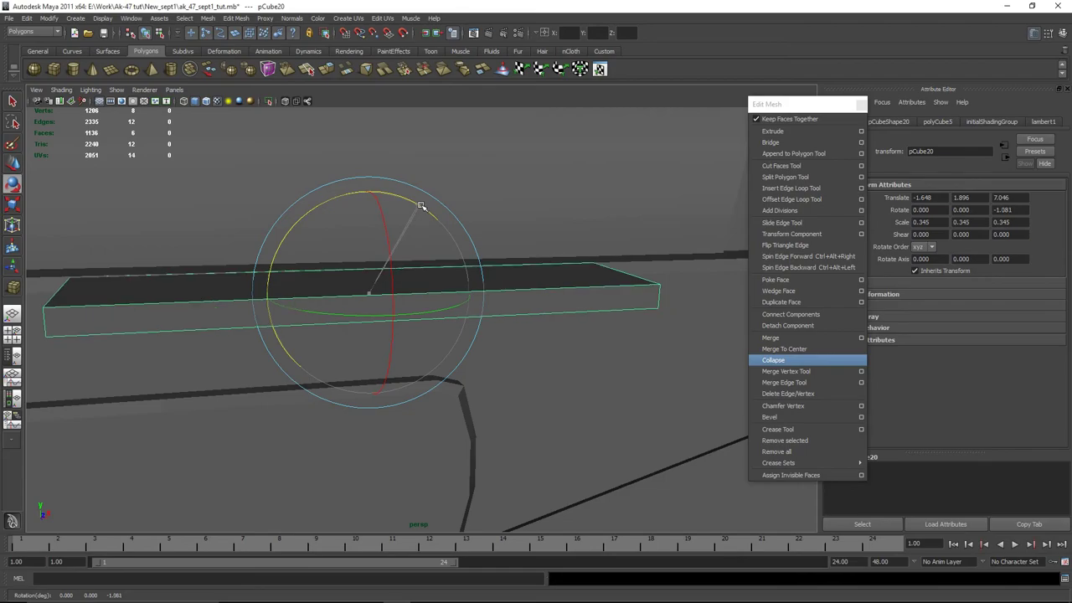
pyautogui.press('w')
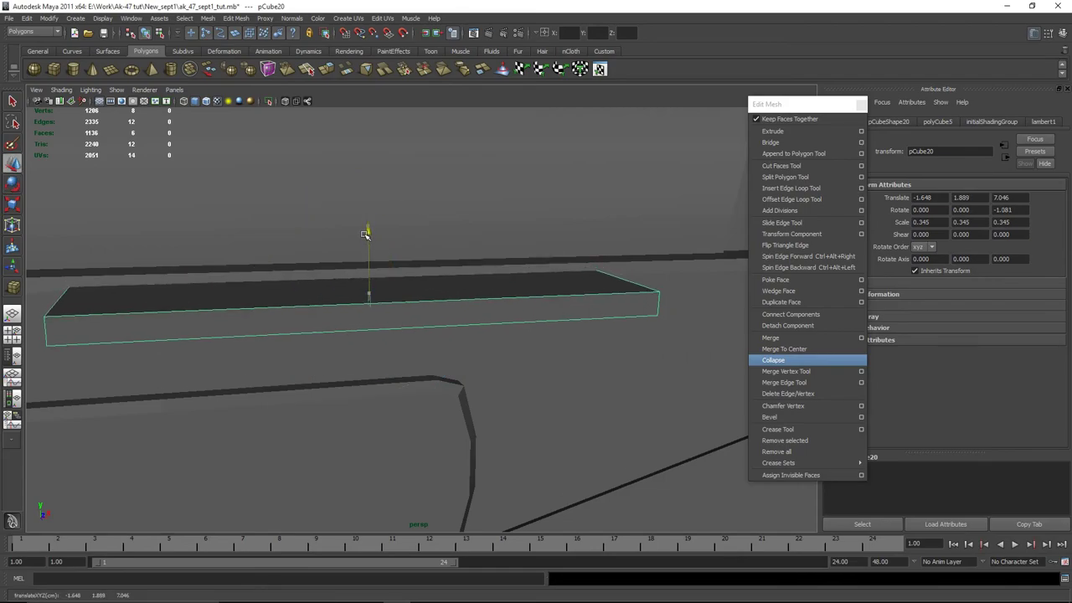
pyautogui.keyDown('alt'); pyautogui.moveTo(365, 229); pyautogui.dragTo(366, 389); pyautogui.keyUp('alt')
pyautogui.keyDown('alt'); pyautogui.moveTo(459, 311); pyautogui.dragTo(499, 441); pyautogui.keyUp('alt')
pyautogui.keyDown('alt'); pyautogui.moveTo(335, 436); pyautogui.dragTo(390, 371); pyautogui.keyUp('alt')
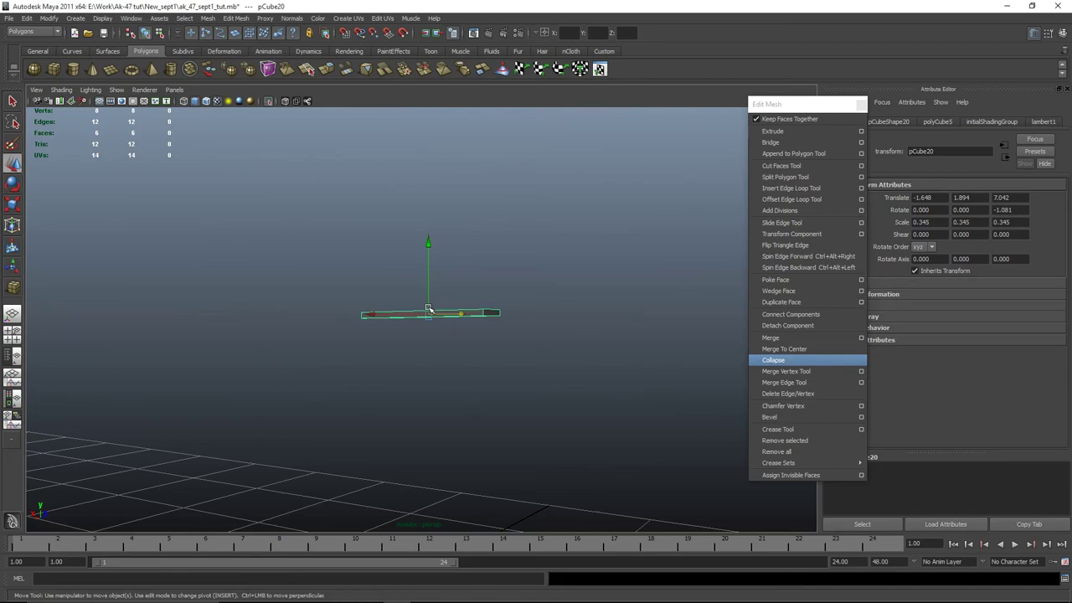
# Delete one face of pCube20, leaving 5 faces
pyautogui.click(390, 383)
pyautogui.moveTo(411, 300); pyautogui.dragTo(411, 325, button='right')
pyautogui.click(414, 310)
pyautogui.press('Delete')
pyautogui.moveTo(510, 308); pyautogui.dragTo(548, 300, button='right')
pyautogui.keyDown('alt'); pyautogui.moveTo(519, 368); pyautogui.dragTo(514, 423); pyautogui.keyUp('alt')
# Exit isolate select to show the rifle around the bar and reselect pCube20
pyautogui.hotkey('ctrl', '1')
pyautogui.keyDown('alt'); pyautogui.moveTo(483, 388); pyautogui.dragTo(418, 371); pyautogui.keyUp('alt')
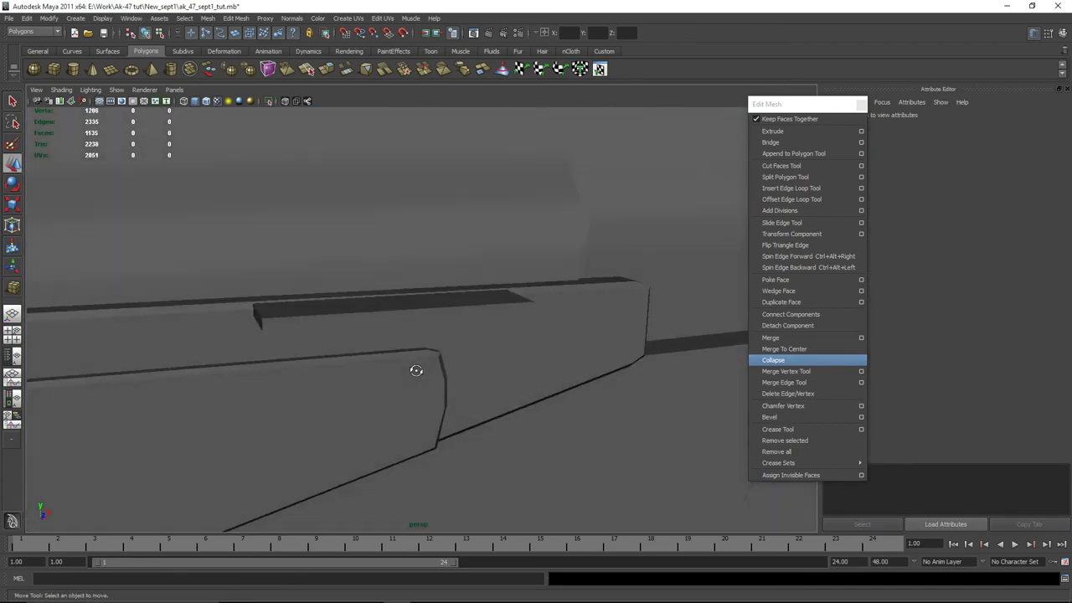
pyautogui.click(423, 394)
pyautogui.keyDown('alt'); pyautogui.moveTo(426, 421); pyautogui.dragTo(428, 388); pyautogui.keyUp('alt')
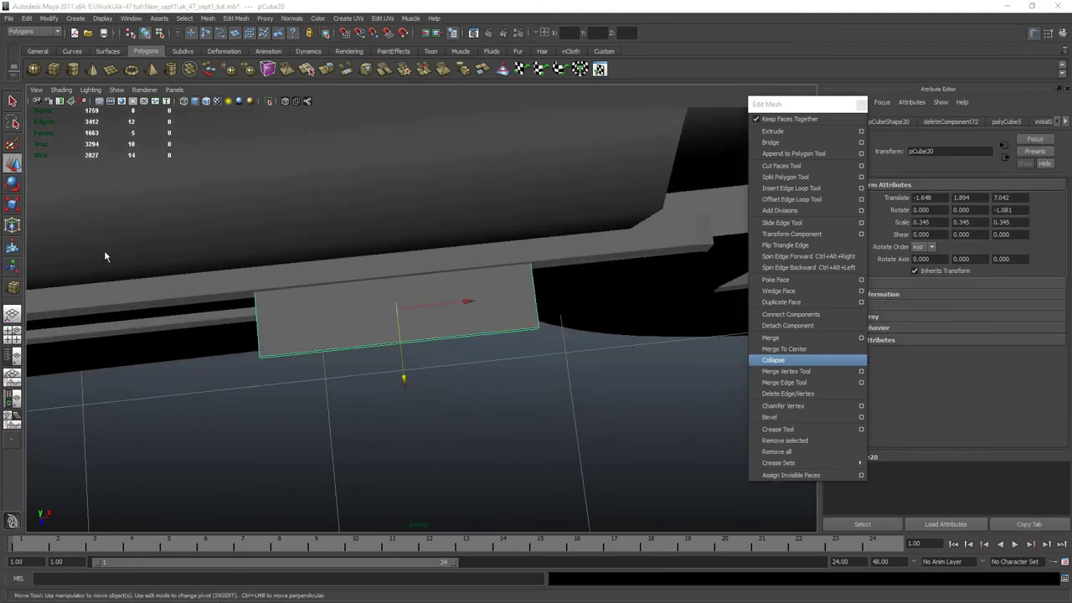
# Insert the first edge loop across pCube20 in the front view
pyautogui.press('space')
pyautogui.moveTo(106, 254); pyautogui.dragTo(220, 181)
pyautogui.keyDown('alt'); pyautogui.moveTo(220, 182); pyautogui.dragTo(436, 405, button='right'); pyautogui.keyUp('alt')
pyautogui.press('f')
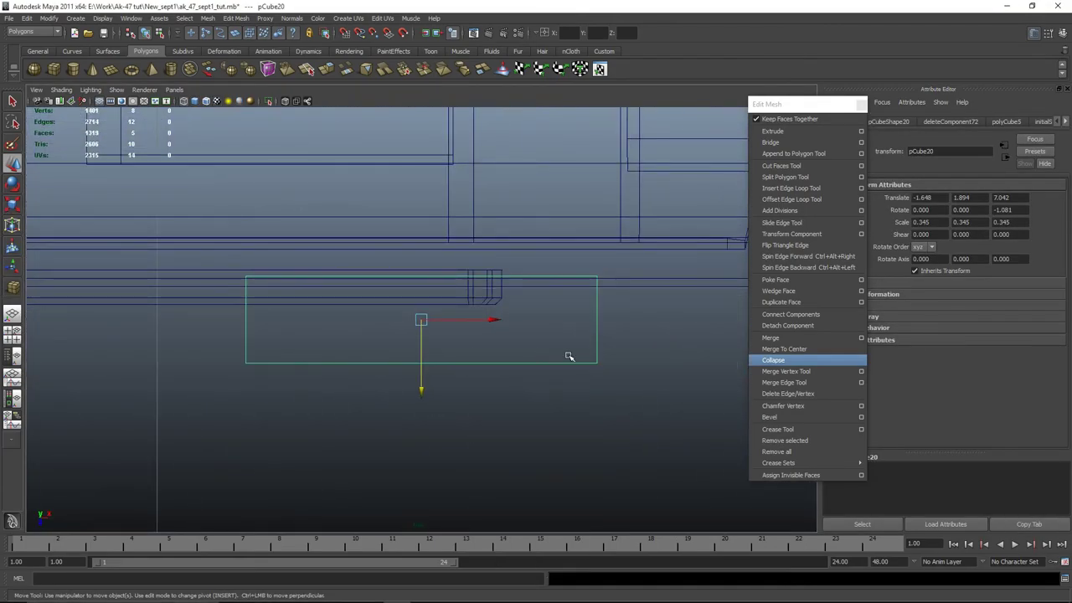
pyautogui.click(808, 189)
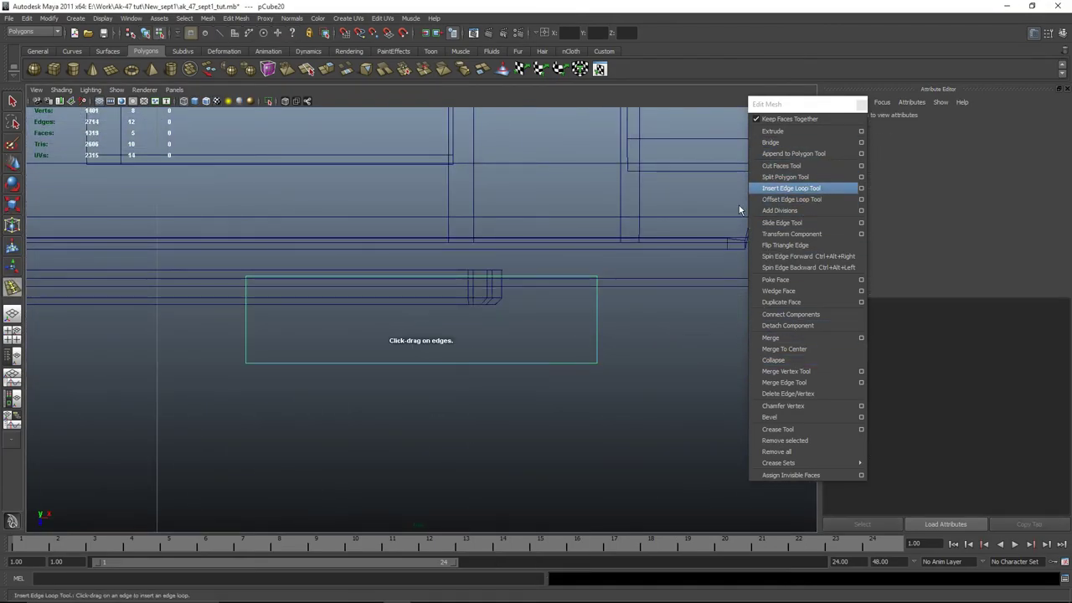
pyautogui.click(601, 339)
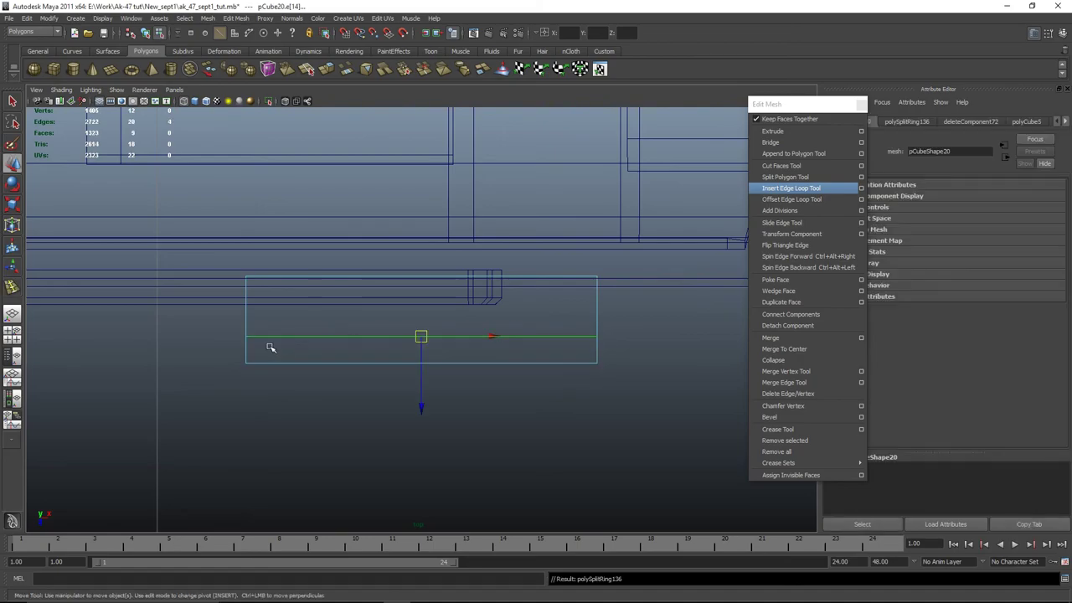
pyautogui.rightClick(270, 347)
pyautogui.press('w')
# Insert a second edge loop near the top and scale it outward in X
pyautogui.click(792, 188)
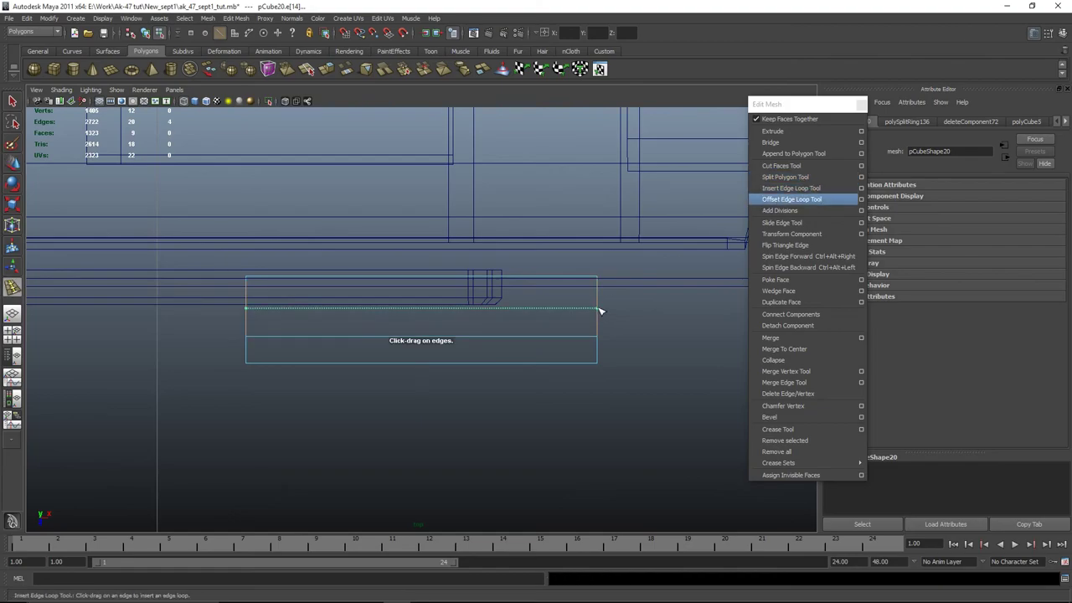
pyautogui.click(600, 312)
pyautogui.press('r')
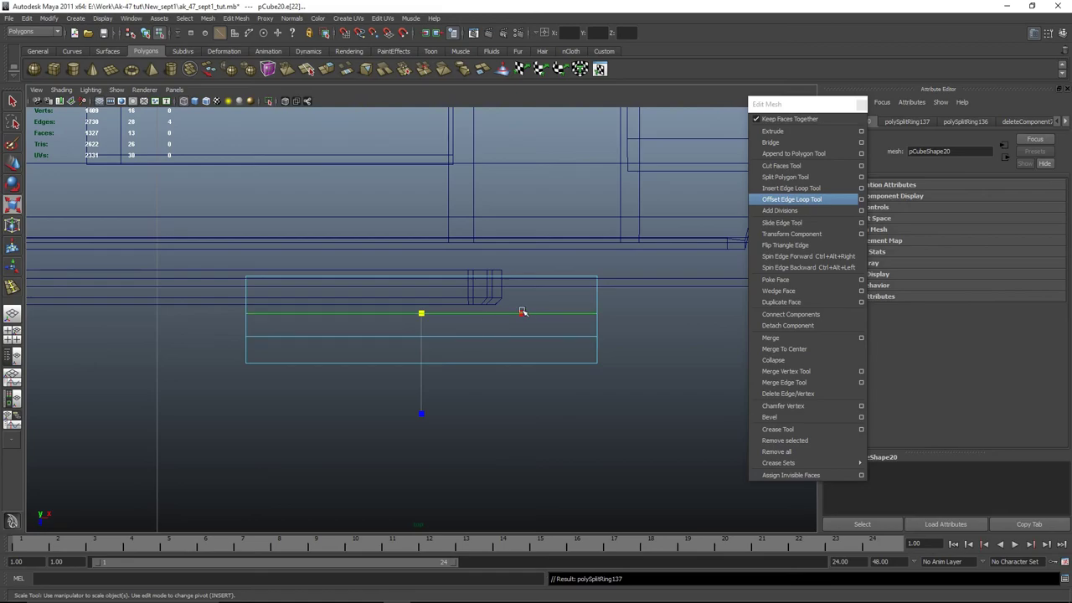
pyautogui.moveTo(521, 312); pyautogui.dragTo(525, 312)
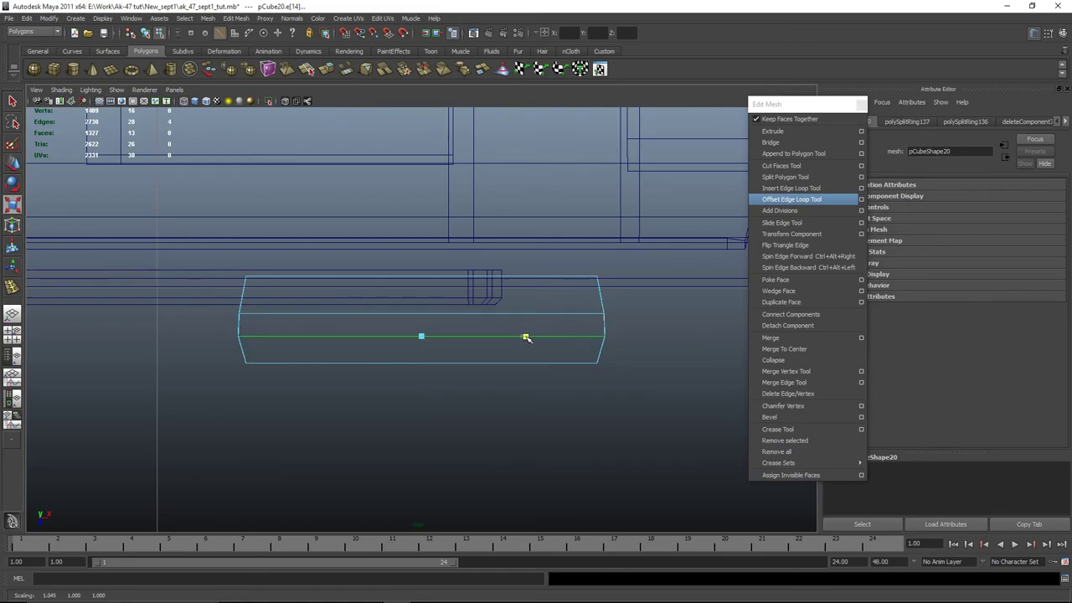
pyautogui.click(260, 363)
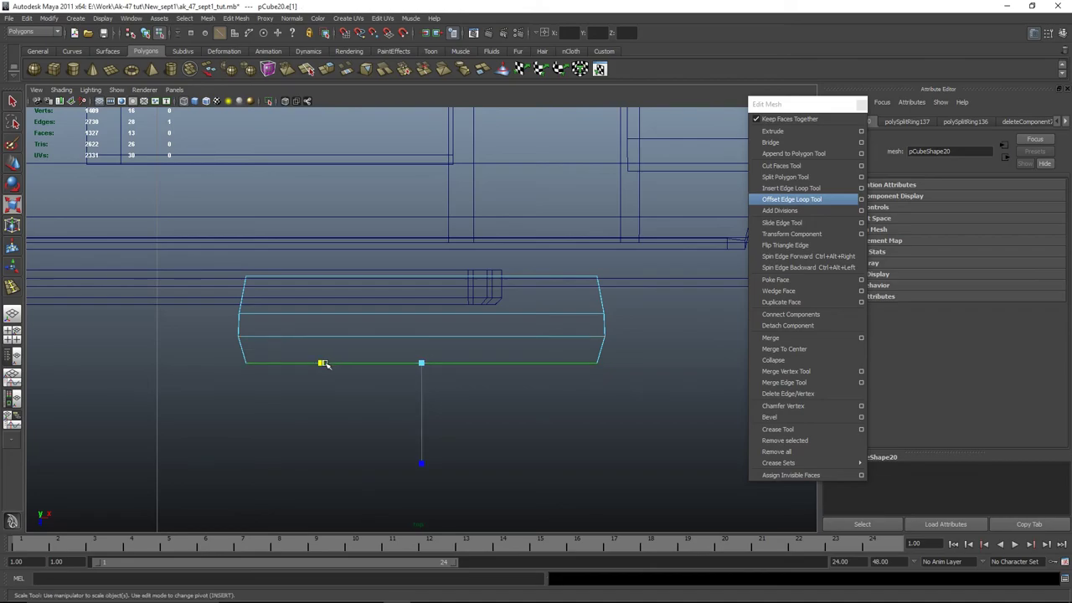
# Scale the four bottom vertices slightly wider to taper the bar's ends
pyautogui.press('space')
pyautogui.press('space')
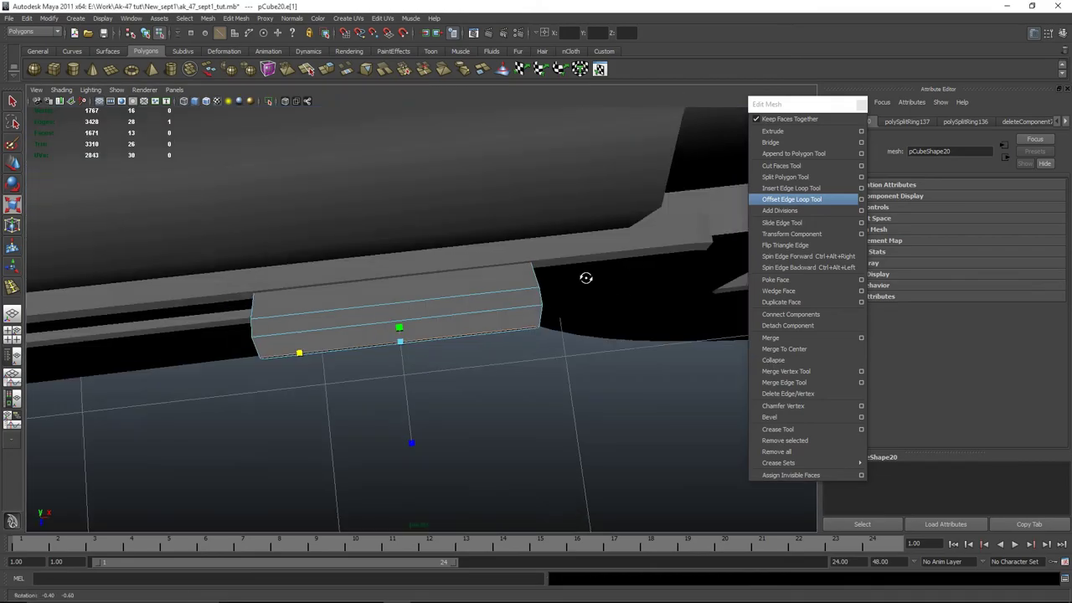
pyautogui.keyDown('alt'); pyautogui.moveTo(586, 275); pyautogui.dragTo(598, 242); pyautogui.keyUp('alt')
pyautogui.press('space')
pyautogui.press('space')
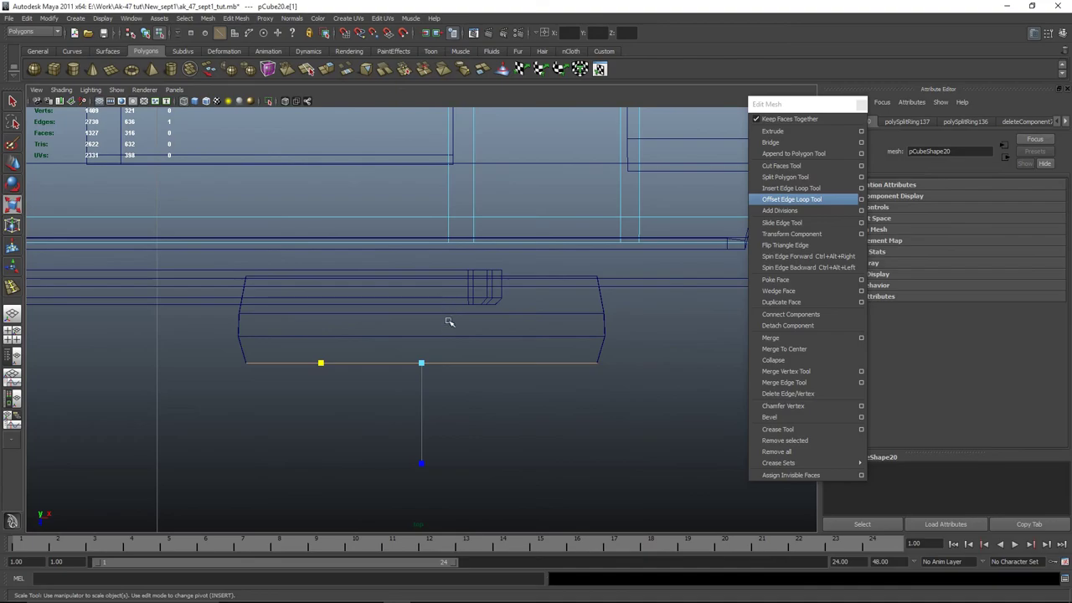
pyautogui.moveTo(447, 337); pyautogui.dragTo(303, 362, button='right')
pyautogui.moveTo(303, 362); pyautogui.dragTo(613, 388)
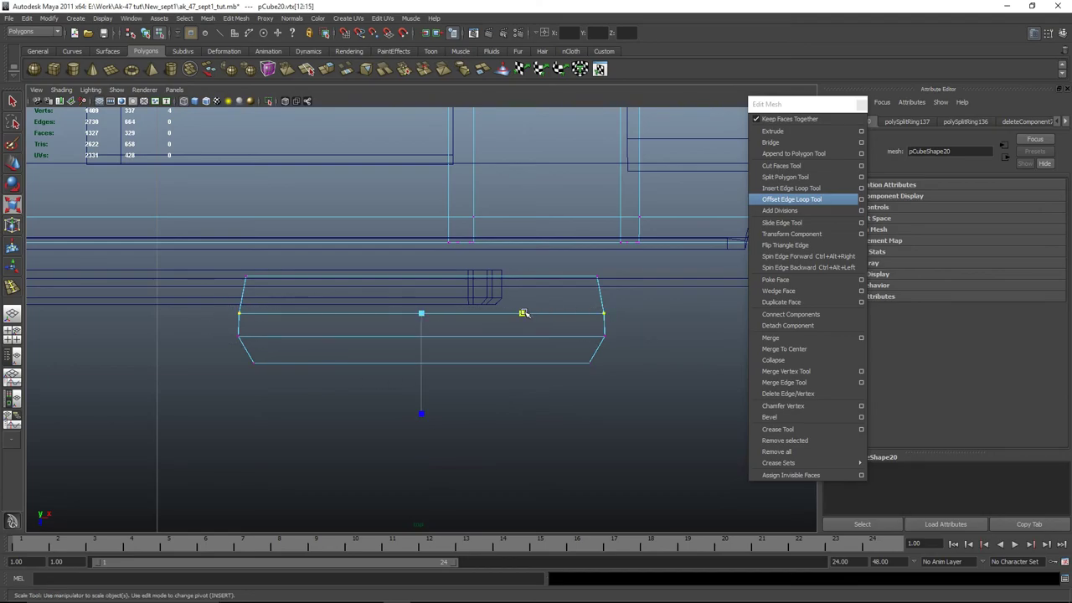
pyautogui.moveTo(523, 312); pyautogui.dragTo(523, 314)
pyautogui.click(623, 353)
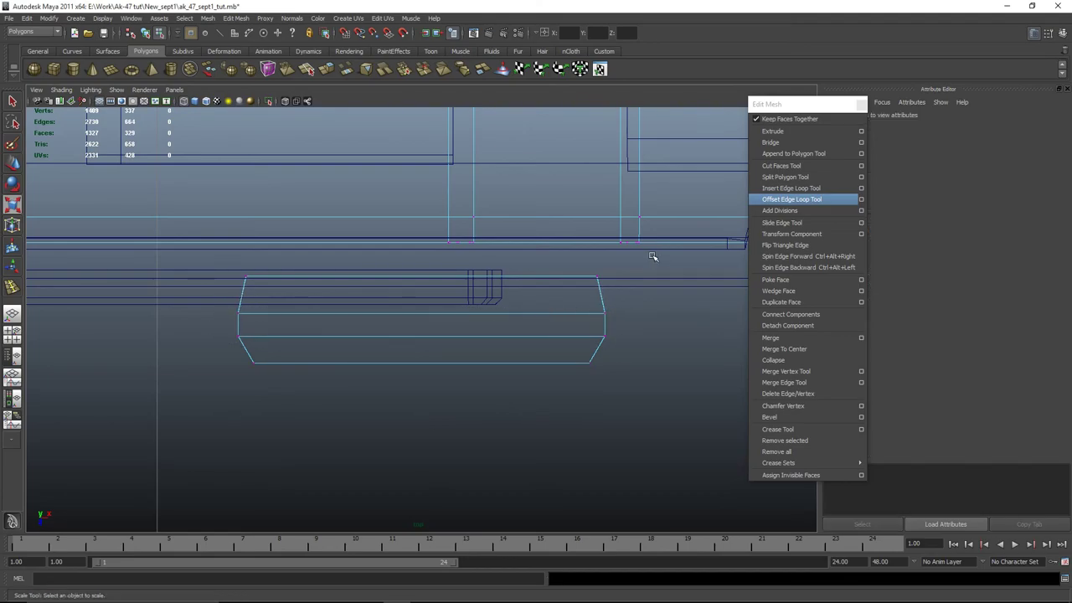
pyautogui.press('space')
pyautogui.moveTo(575, 270); pyautogui.dragTo(529, 276, button='right')
pyautogui.moveTo(528, 276)
pyautogui.keyDown('alt'); pyautogui.mouseDown()
pyautogui.moveTo(547, 361)
pyautogui.moveTo(521, 318)
pyautogui.moveTo(463, 355)
pyautogui.moveTo(486, 361)
pyautogui.moveTo(499, 334)
pyautogui.moveTo(461, 330)
pyautogui.moveTo(478, 354)
pyautogui.moveTo(411, 239)
pyautogui.moveTo(407, 249)
pyautogui.mouseUp(); pyautogui.keyUp('alt')
# Tilt pCube20 a little further around its Z axis
pyautogui.click(461, 330)
pyautogui.press('w')
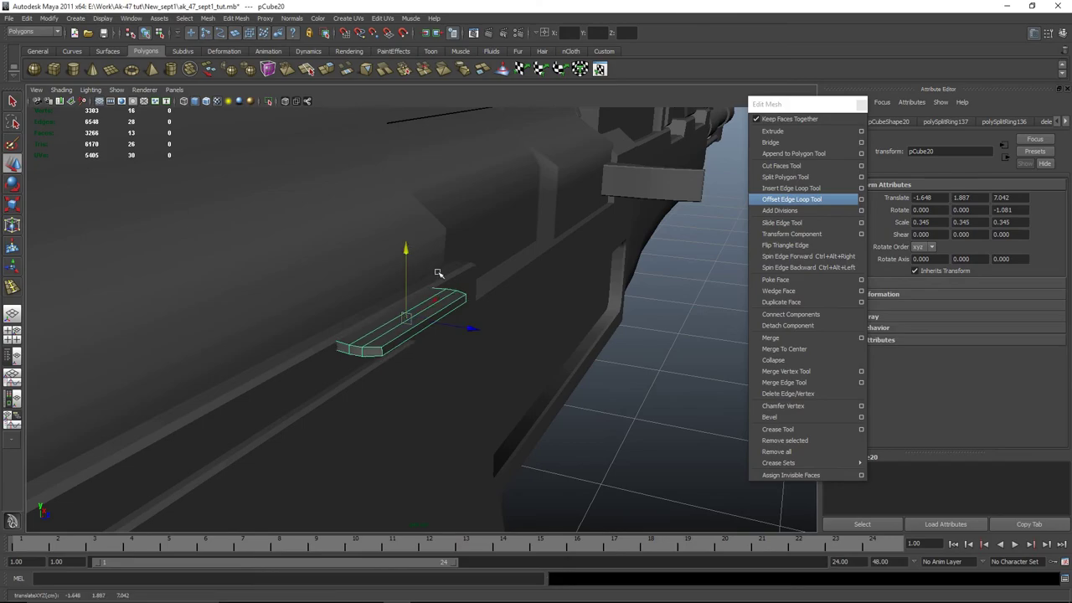
pyautogui.keyDown('alt'); pyautogui.moveTo(450, 311); pyautogui.dragTo(397, 278); pyautogui.keyUp('alt')
pyautogui.hotkey('ctrl', 'z')
pyautogui.press('e')
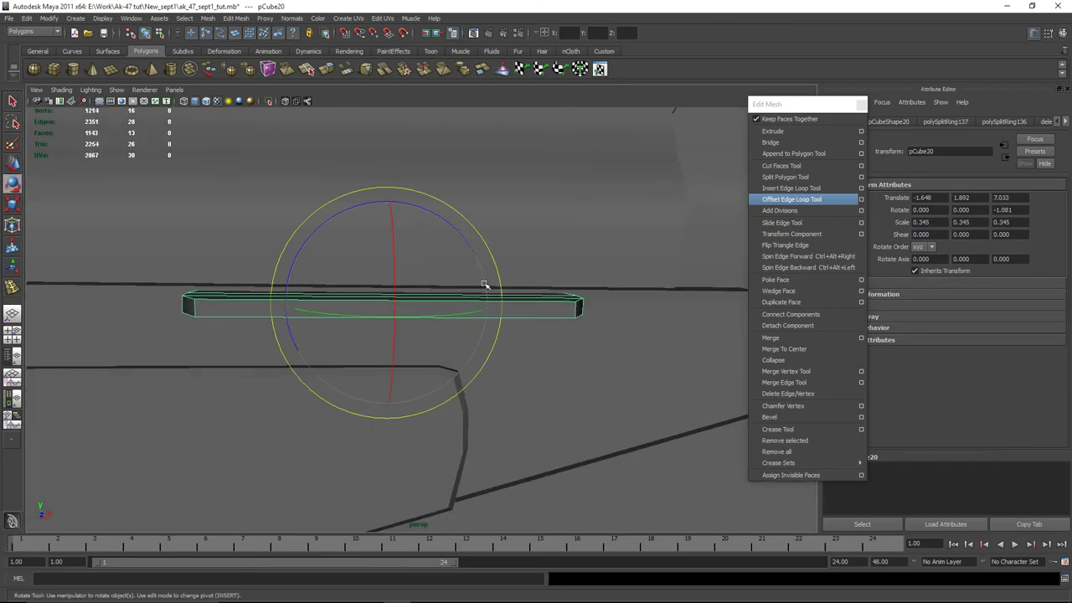
pyautogui.moveTo(466, 236); pyautogui.dragTo(466, 237)
pyautogui.keyDown('alt'); pyautogui.moveTo(580, 318); pyautogui.dragTo(427, 337); pyautogui.keyUp('alt')
# Lengthen pCube20 to Z scale 0.477 and slide it to Z 7.102 along the receiver rail
pyautogui.click(548, 181)
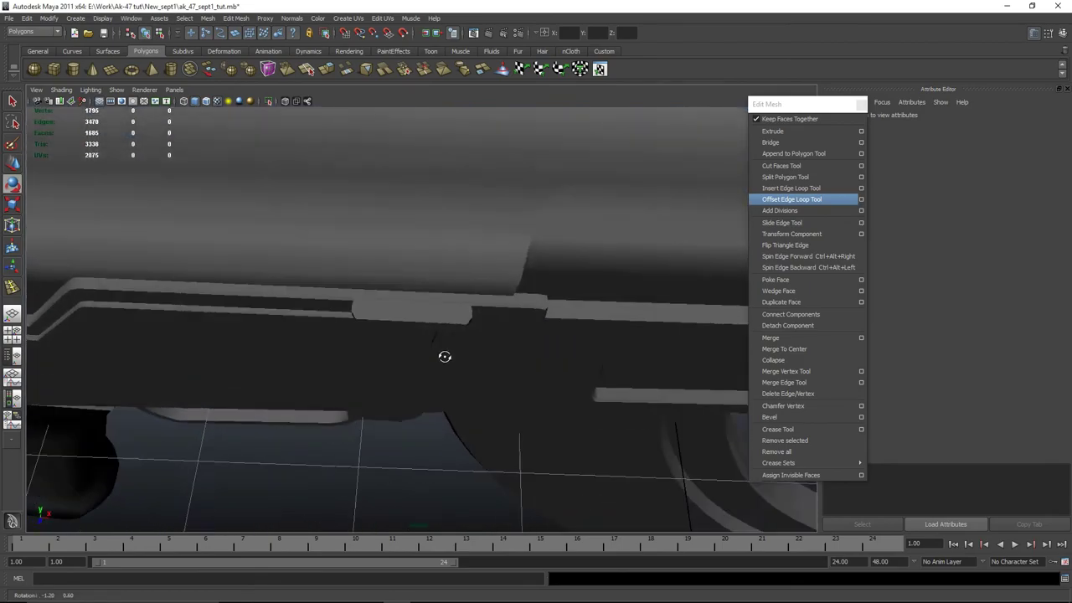
pyautogui.click(427, 337)
pyautogui.press('r')
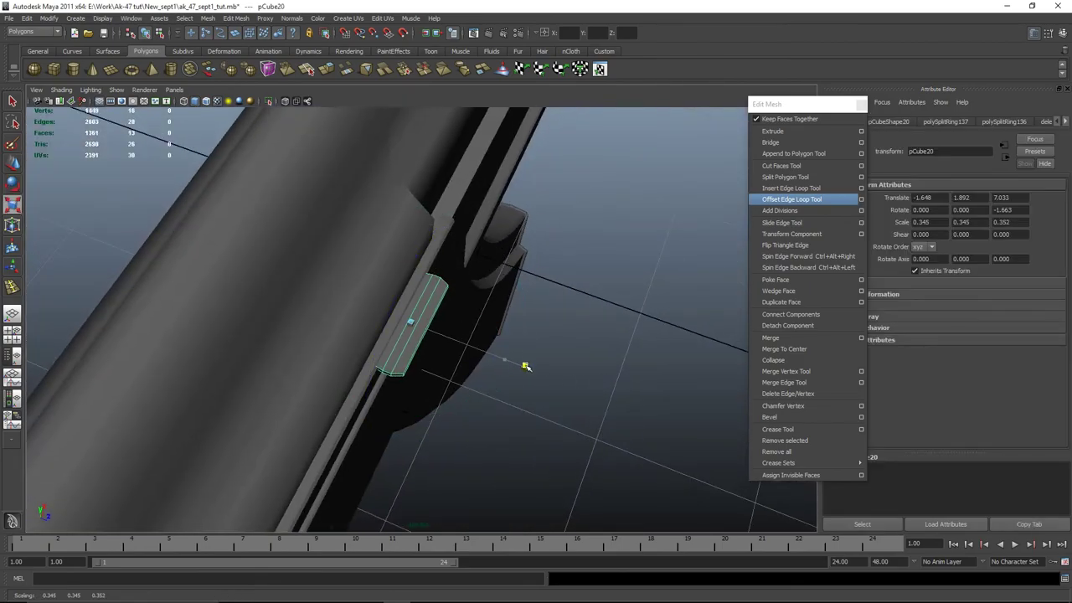
pyautogui.press('w')
pyautogui.moveTo(491, 355)
pyautogui.mouseDown()
pyautogui.moveTo(474, 352)
pyautogui.moveTo(483, 352)
pyautogui.mouseUp()
pyautogui.keyDown('alt'); pyautogui.moveTo(566, 357); pyautogui.dragTo(477, 339); pyautogui.keyUp('alt')
pyautogui.click(436, 337)
pyautogui.click(477, 338)
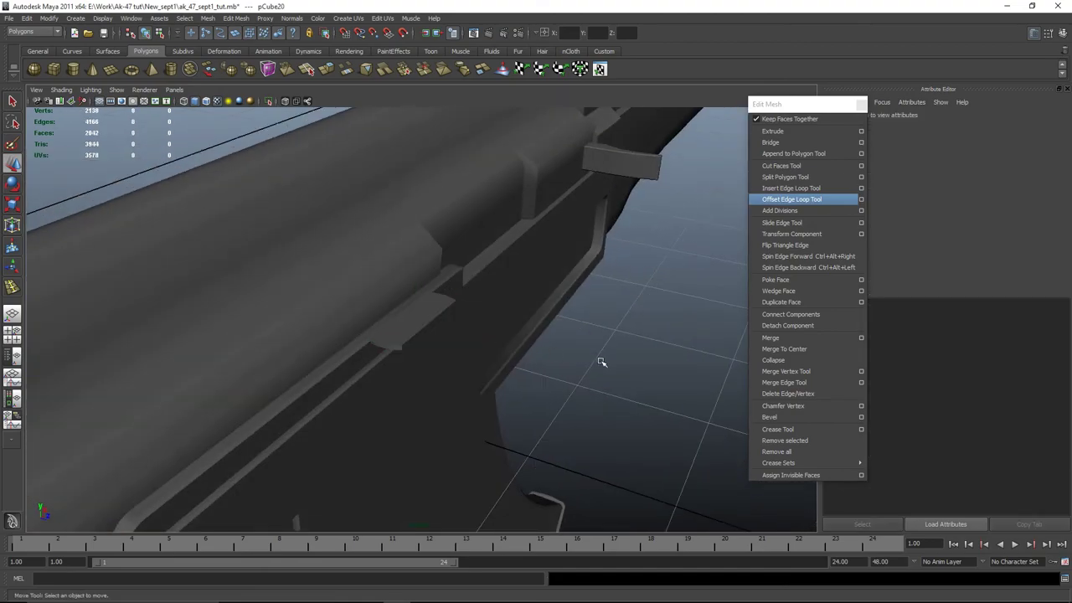
pyautogui.keyDown('alt'); pyautogui.moveTo(601, 364); pyautogui.dragTo(494, 337); pyautogui.keyUp('alt')
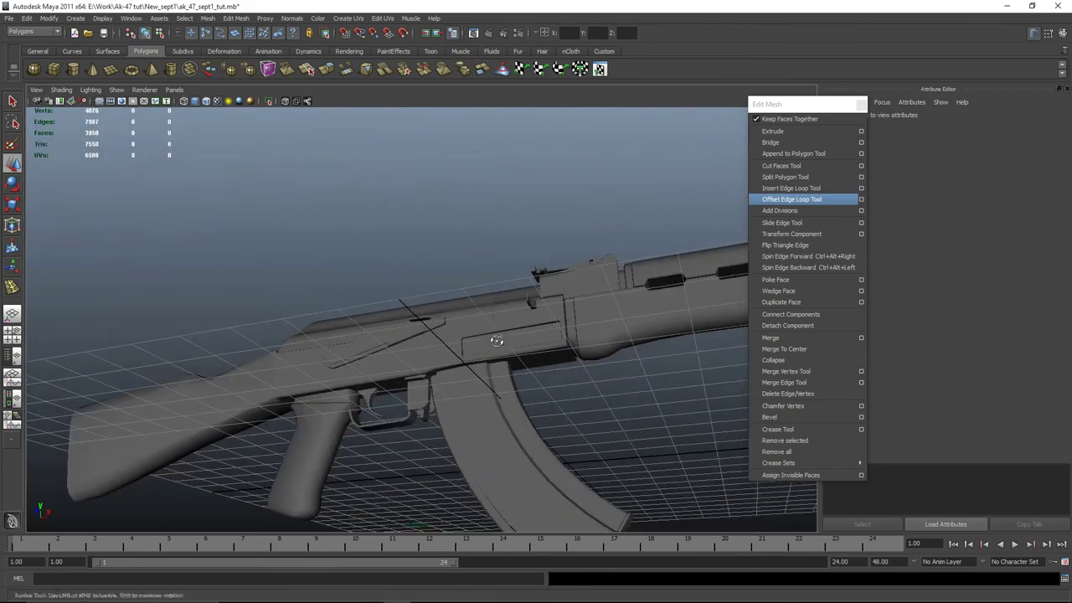
pyautogui.keyDown('alt'); pyautogui.moveTo(495, 337); pyautogui.dragTo(516, 400, button='right'); pyautogui.keyUp('alt')
pyautogui.keyDown('alt'); pyautogui.moveTo(516, 400); pyautogui.dragTo(355, 330); pyautogui.keyUp('alt')
pyautogui.click(378, 348)
# Select the slot bar's edges for bevelling
pyautogui.moveTo(378, 348); pyautogui.dragTo(374, 377, button='right')
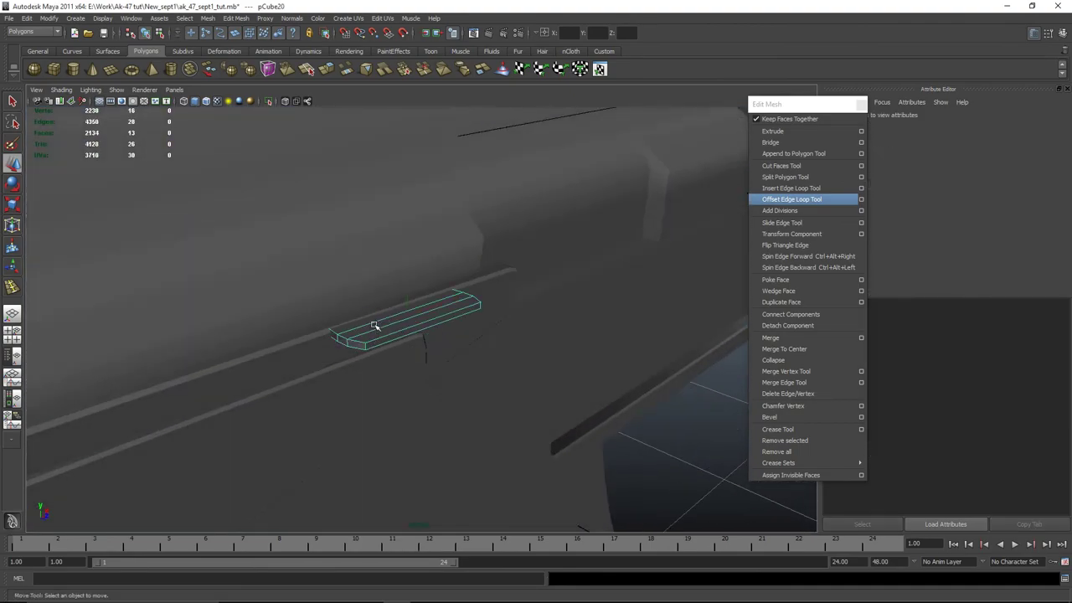
pyautogui.click(419, 325)
pyautogui.press('q')
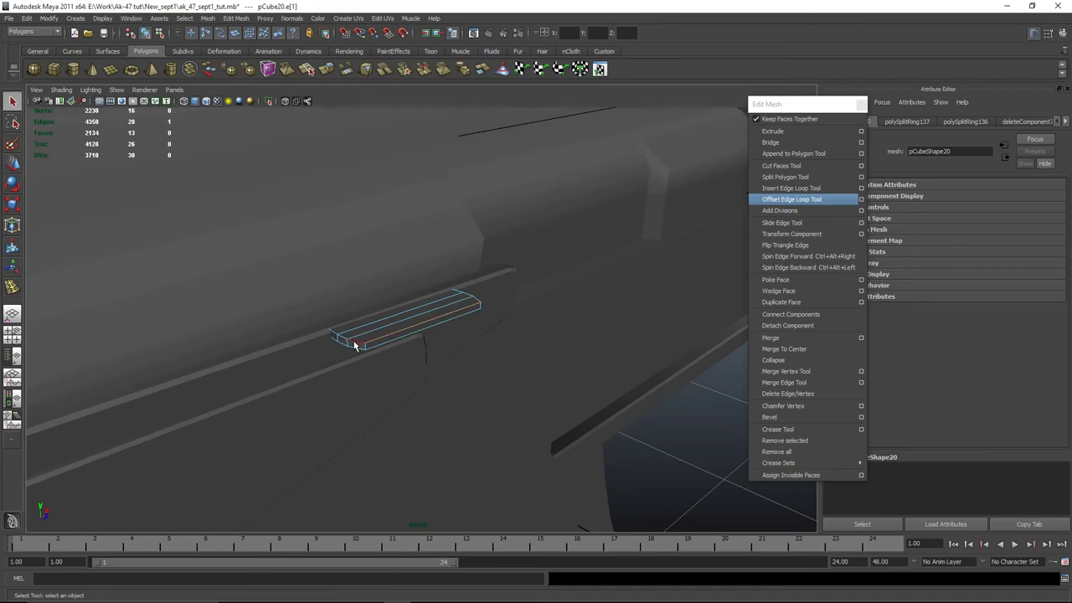
pyautogui.keyDown('alt'); pyautogui.moveTo(354, 345); pyautogui.dragTo(534, 318); pyautogui.keyUp('alt')
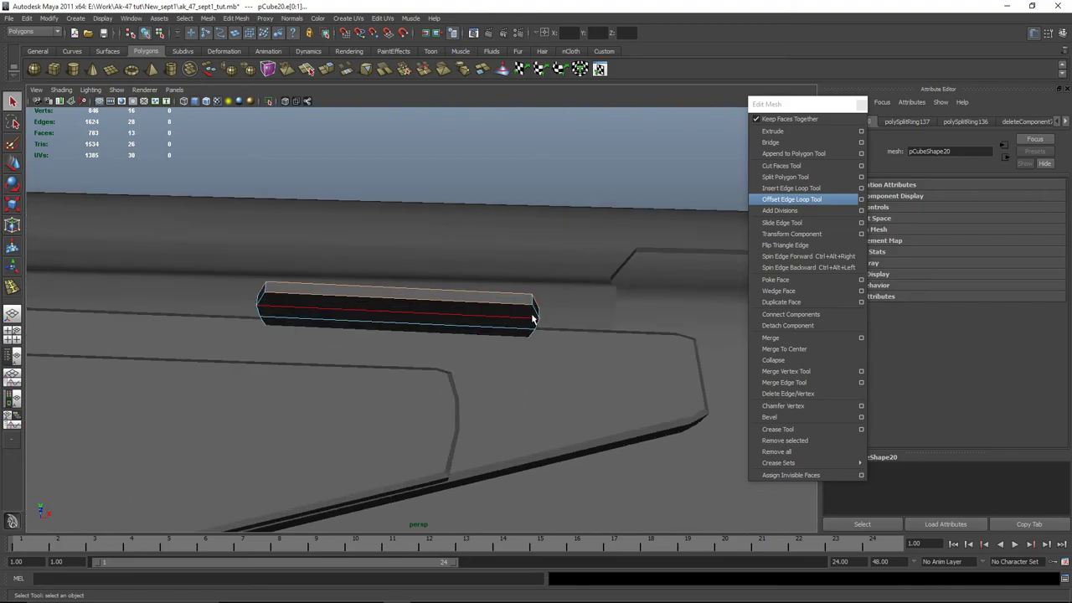
pyautogui.keyDown('alt'); pyautogui.moveTo(261, 306); pyautogui.dragTo(402, 369); pyautogui.keyUp('alt')
# Bevel the bar's edges with a 0.381 offset, then reselect the bar as an object
pyautogui.click(770, 417)
pyautogui.keyDown('alt'); pyautogui.moveTo(590, 402); pyautogui.dragTo(563, 415); pyautogui.keyUp('alt')
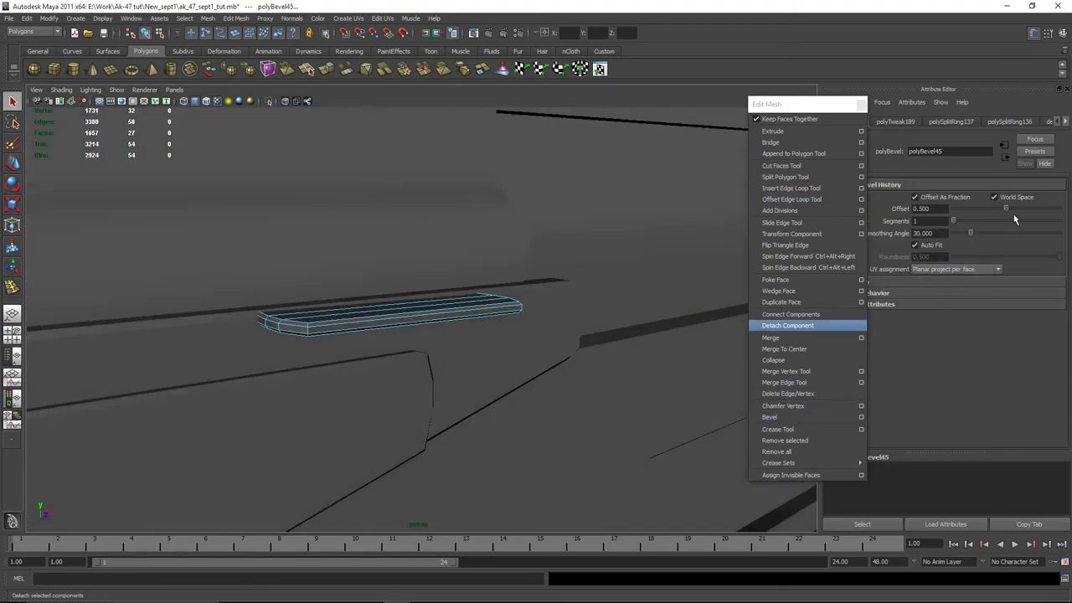
pyautogui.moveTo(1004, 207); pyautogui.dragTo(992, 213)
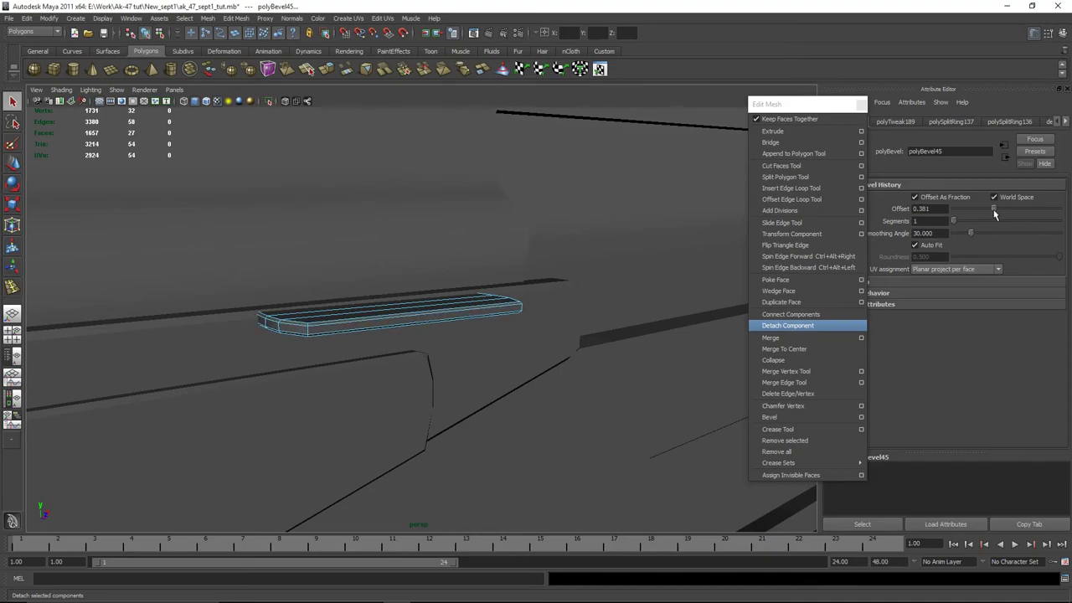
pyautogui.keyDown('alt'); pyautogui.moveTo(495, 363); pyautogui.dragTo(484, 325); pyautogui.keyUp('alt')
pyautogui.moveTo(484, 325); pyautogui.dragTo(515, 311, button='right')
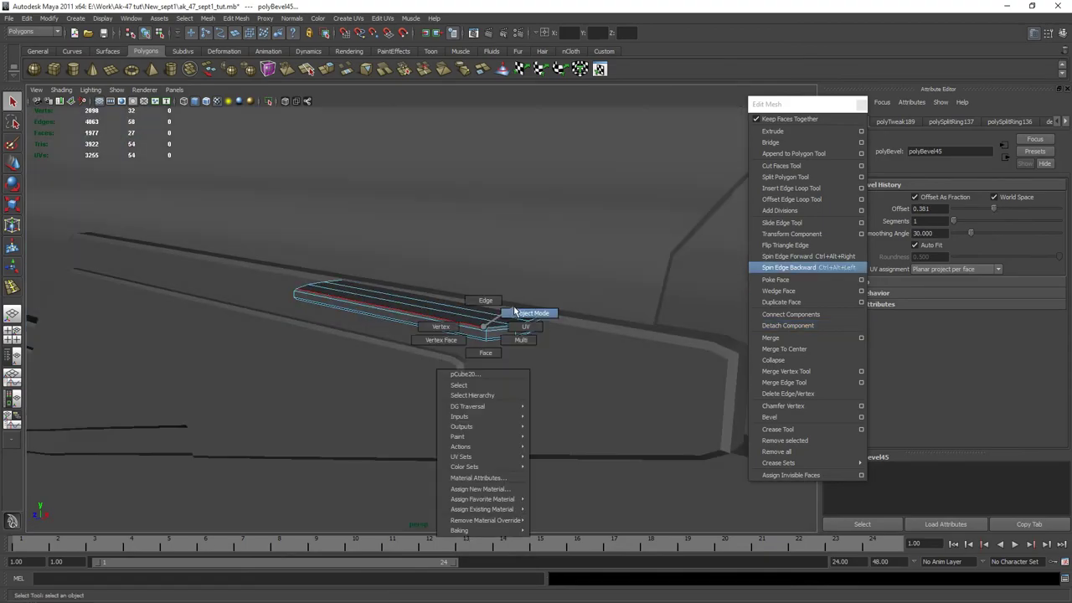
pyautogui.keyDown('alt'); pyautogui.moveTo(515, 311); pyautogui.dragTo(509, 346); pyautogui.keyUp('alt')
pyautogui.click(509, 346)
# Frame the slot bar and ease its tilt back slightly
pyautogui.press('f')
pyautogui.press('e')
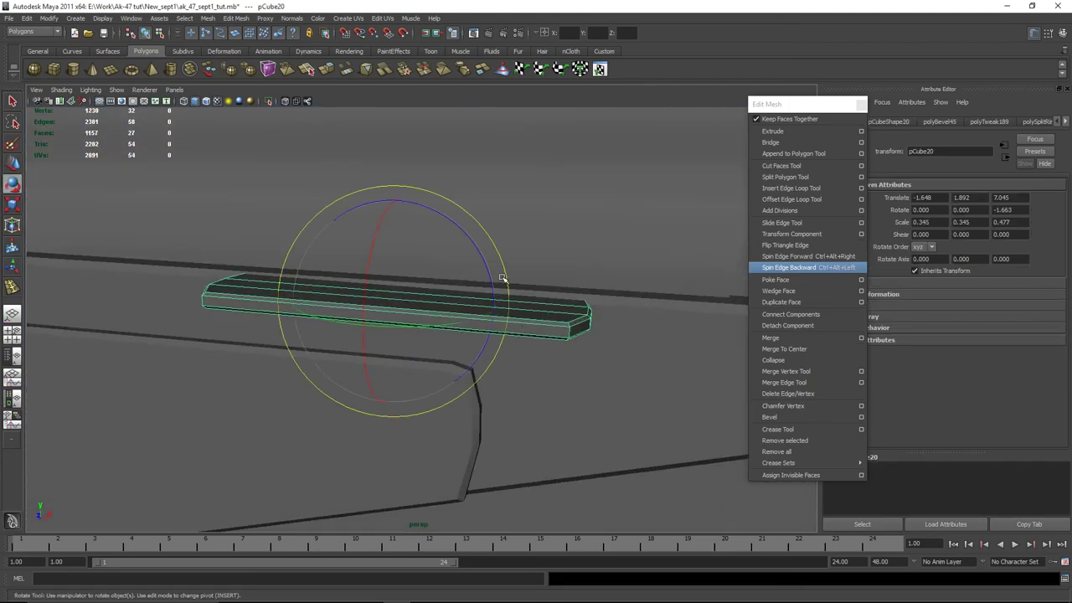
pyautogui.moveTo(492, 270); pyautogui.dragTo(446, 326)
pyautogui.press('w')
# Reselect pCube21 and move it down toward the receiver edge
pyautogui.keyDown('alt'); pyautogui.moveTo(539, 361); pyautogui.dragTo(682, 399); pyautogui.keyUp('alt')
pyautogui.click(636, 427)
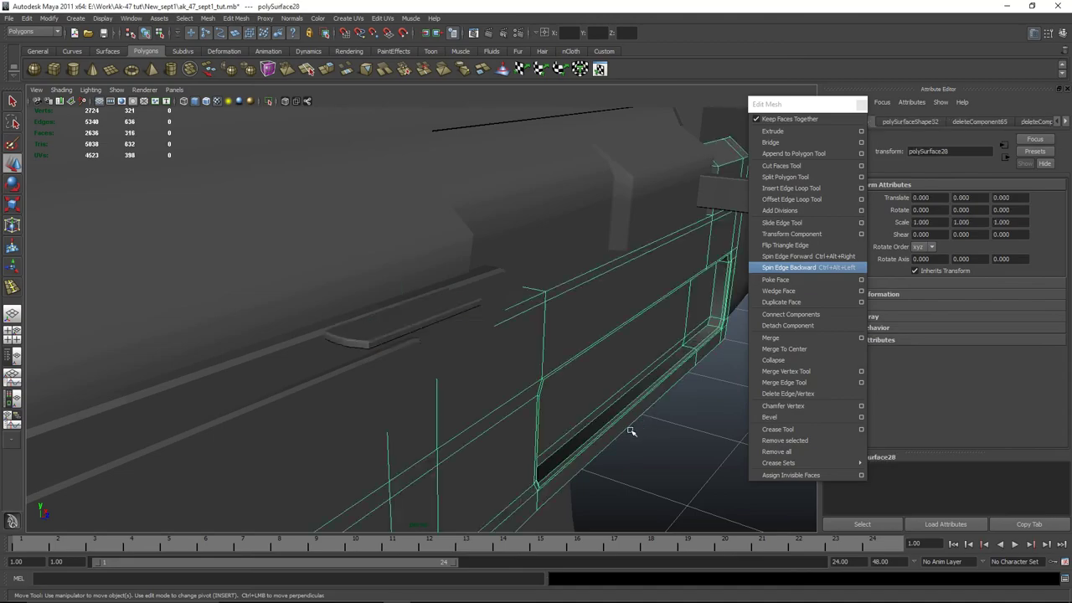
pyautogui.scroll(5, 586, 410)
pyautogui.click(500, 189)
pyautogui.keyDown('alt'); pyautogui.moveTo(500, 188); pyautogui.dragTo(390, 227); pyautogui.keyUp('alt')
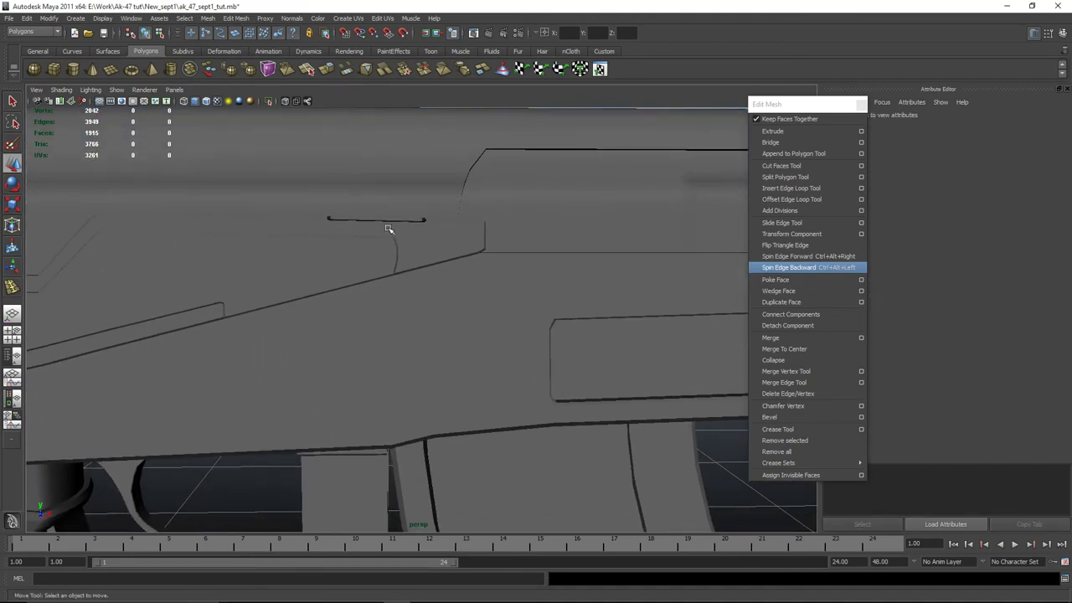
pyautogui.click(390, 221)
pyautogui.moveTo(381, 164); pyautogui.dragTo(381, 224)
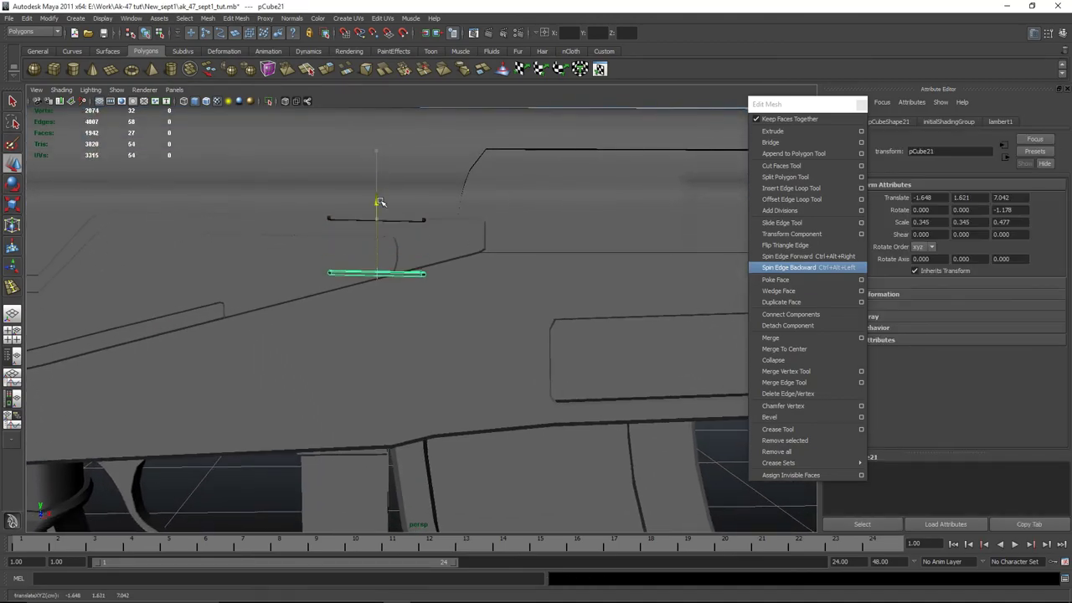
# Tilt the bar about 14 degrees to match the receiver slope in front view
pyautogui.press('space')
pyautogui.press('space')
pyautogui.keyDown('alt'); pyautogui.moveTo(535, 393); pyautogui.dragTo(469, 327, button='middle'); pyautogui.keyUp('alt')
pyautogui.press('e')
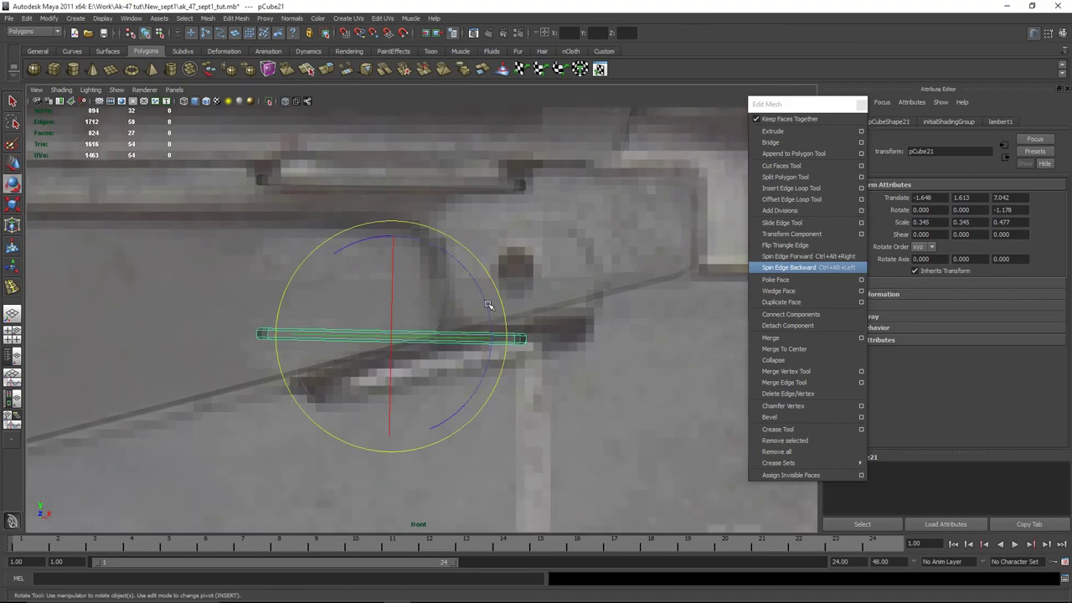
pyautogui.moveTo(490, 306)
pyautogui.mouseDown()
pyautogui.moveTo(471, 277)
pyautogui.moveTo(479, 315)
pyautogui.moveTo(484, 295)
pyautogui.mouseUp()
# Nudge the bar into place at -1.555, 1.621, 7.042 with a 14.004-degree Z tilt
pyautogui.press('r')
pyautogui.press('e')
pyautogui.press('w')
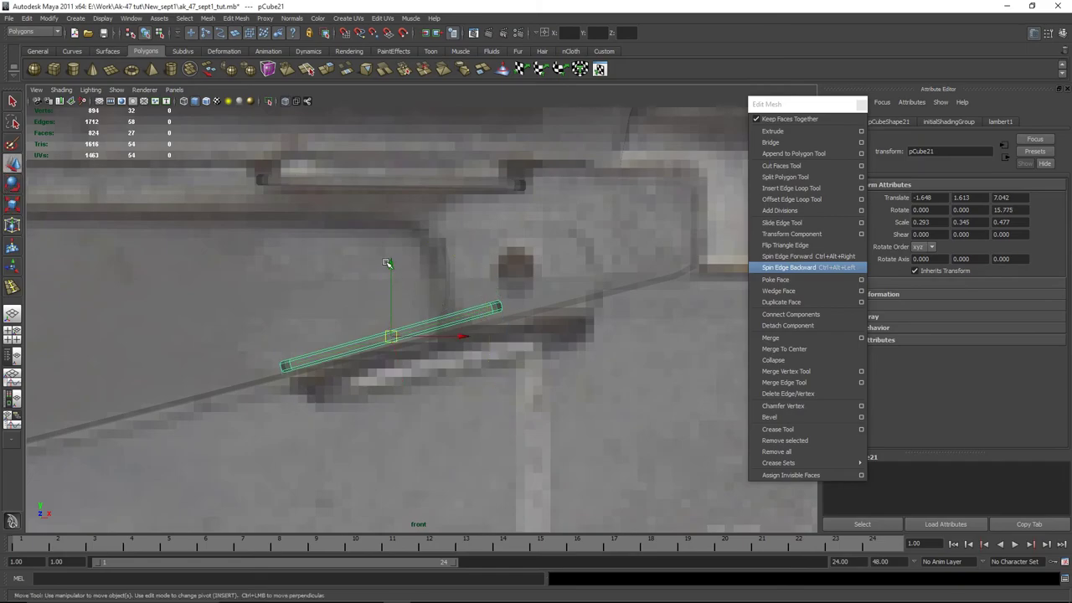
pyautogui.moveTo(386, 263); pyautogui.dragTo(400, 274)
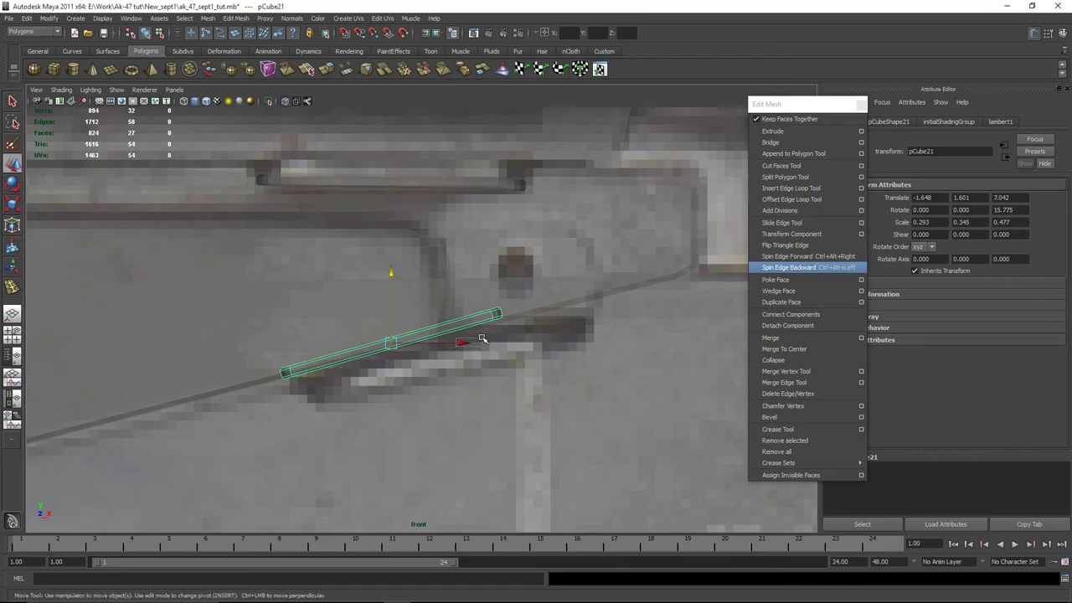
pyautogui.moveTo(462, 341); pyautogui.dragTo(511, 327)
pyautogui.press('e')
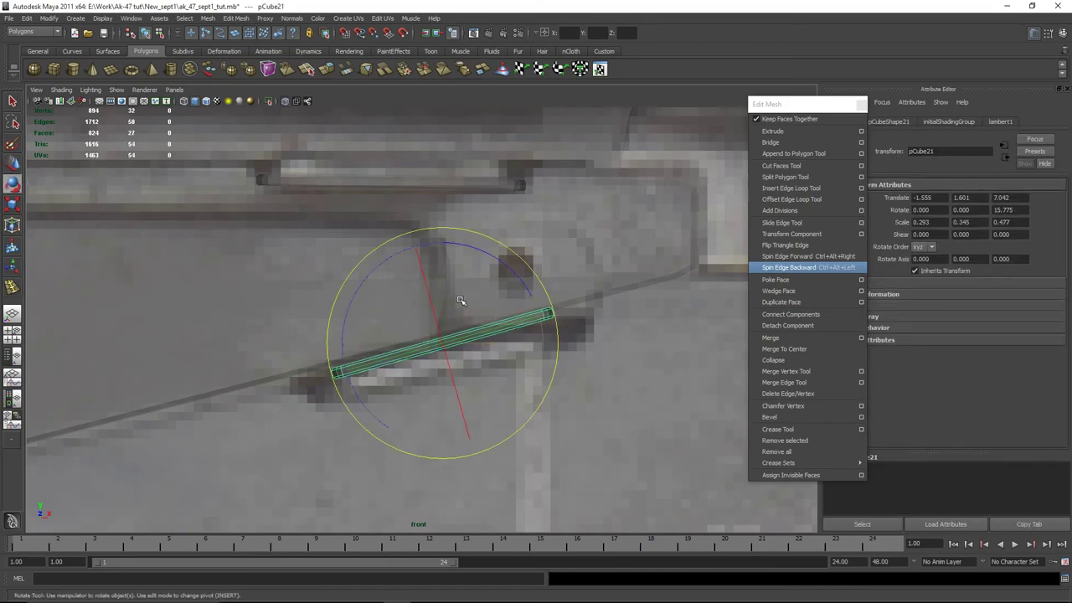
pyautogui.moveTo(514, 271); pyautogui.dragTo(515, 275)
pyautogui.press('w')
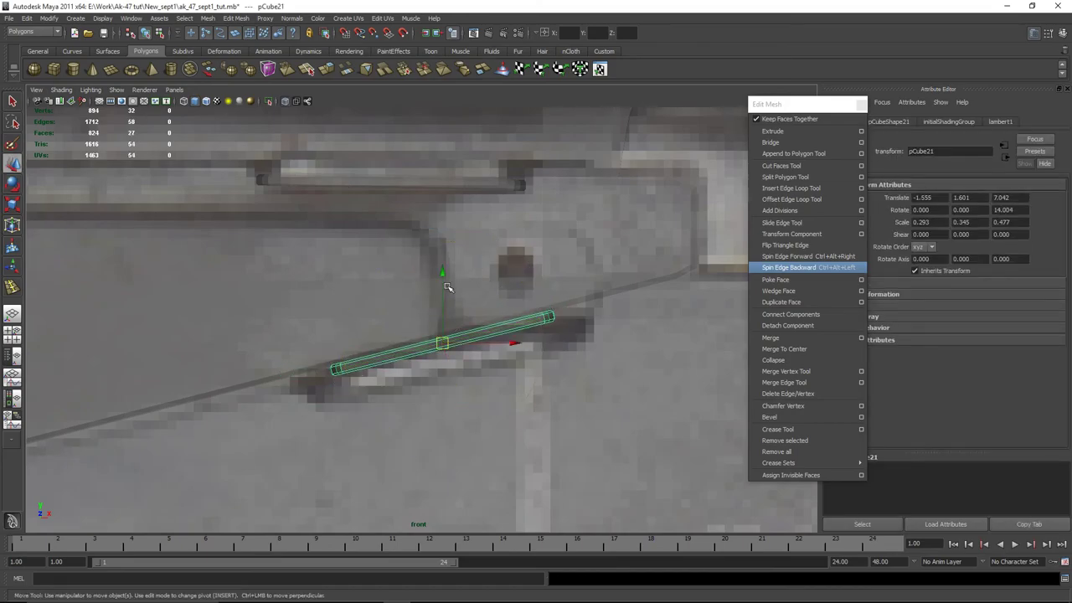
pyautogui.moveTo(440, 274); pyautogui.dragTo(476, 347)
# Tilt pCube21 very slightly more and inspect its fit from close, low angles
pyautogui.press('e')
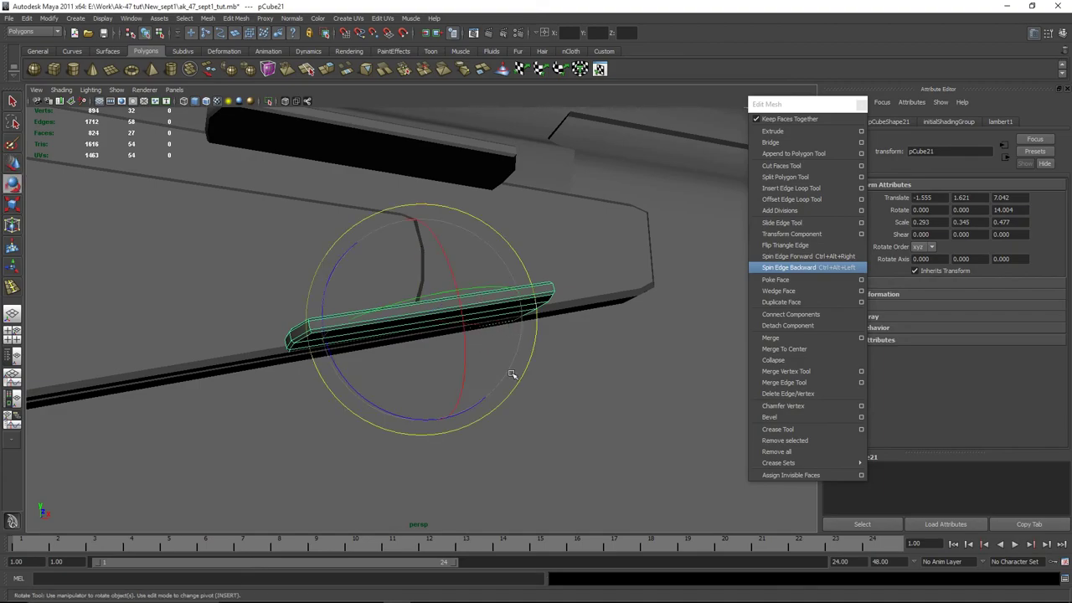
pyautogui.keyDown('alt'); pyautogui.moveTo(484, 409); pyautogui.dragTo(505, 403, button='right'); pyautogui.keyUp('alt')
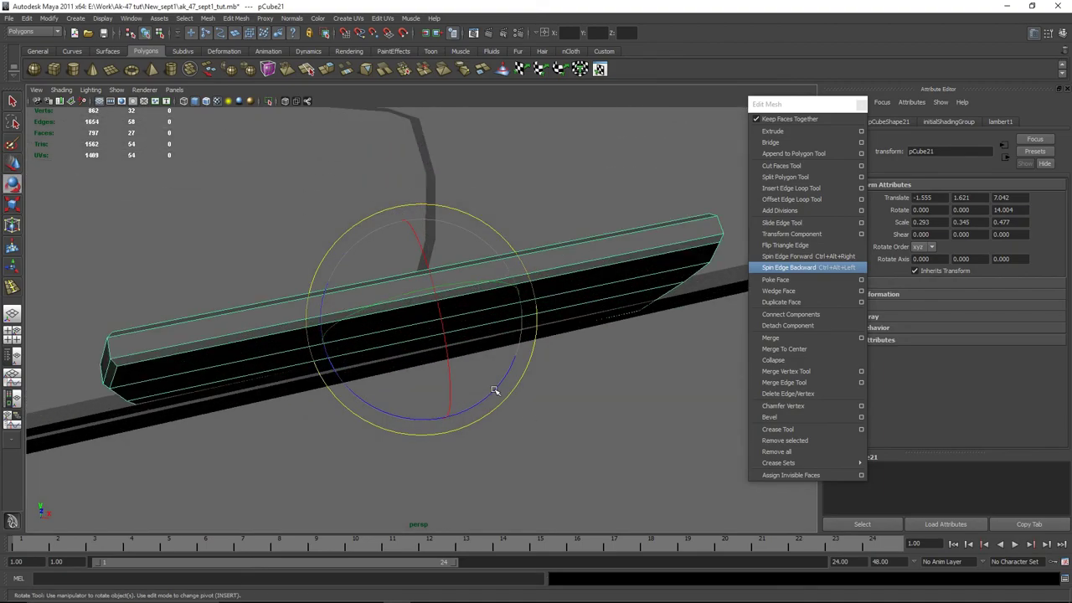
pyautogui.moveTo(495, 390); pyautogui.dragTo(497, 391)
pyautogui.press('w')
pyautogui.keyDown('alt'); pyautogui.moveTo(497, 392); pyautogui.dragTo(450, 376, button='right'); pyautogui.keyUp('alt')
pyautogui.keyDown('alt'); pyautogui.moveTo(450, 376); pyautogui.dragTo(420, 270); pyautogui.keyUp('alt')
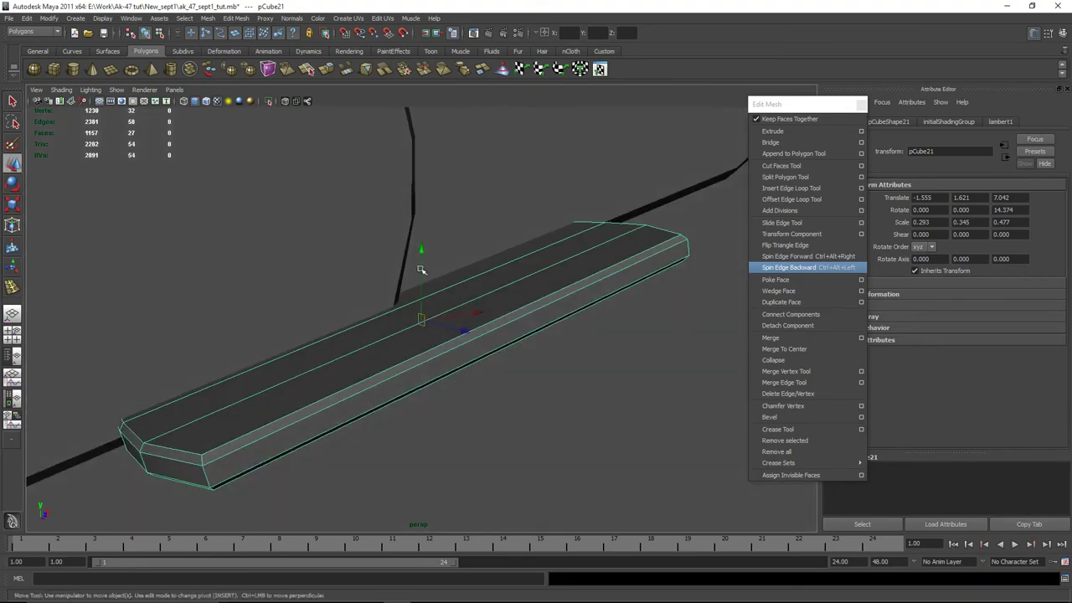
pyautogui.keyDown('alt'); pyautogui.moveTo(444, 311); pyautogui.dragTo(452, 321); pyautogui.keyUp('alt')
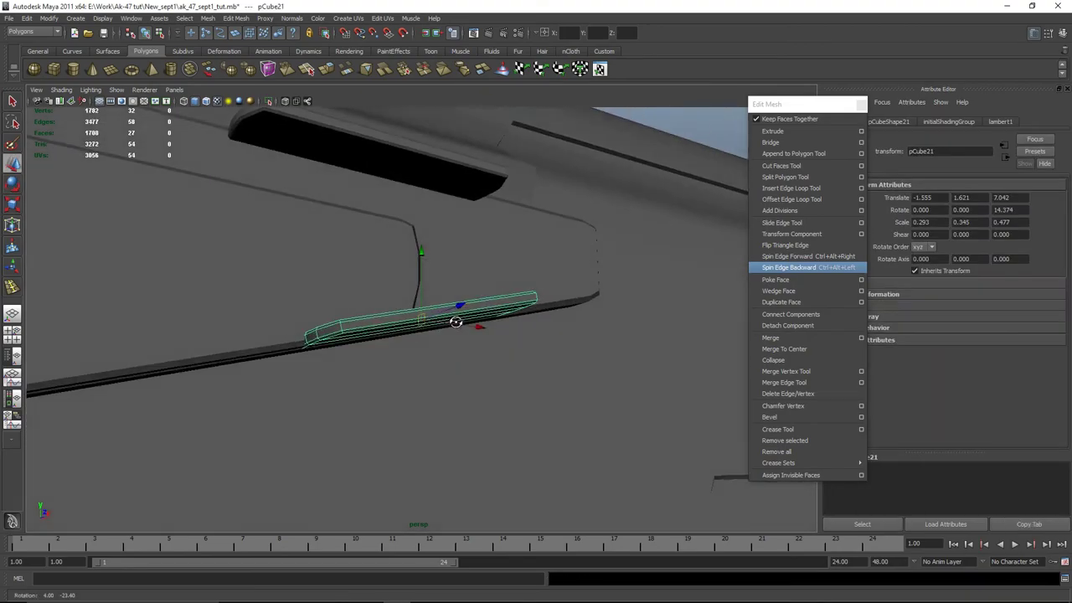
pyautogui.keyDown('alt'); pyautogui.moveTo(452, 320); pyautogui.dragTo(445, 310, button='right'); pyautogui.keyUp('alt')
pyautogui.keyDown('alt'); pyautogui.moveTo(445, 311); pyautogui.dragTo(474, 314); pyautogui.keyUp('alt')
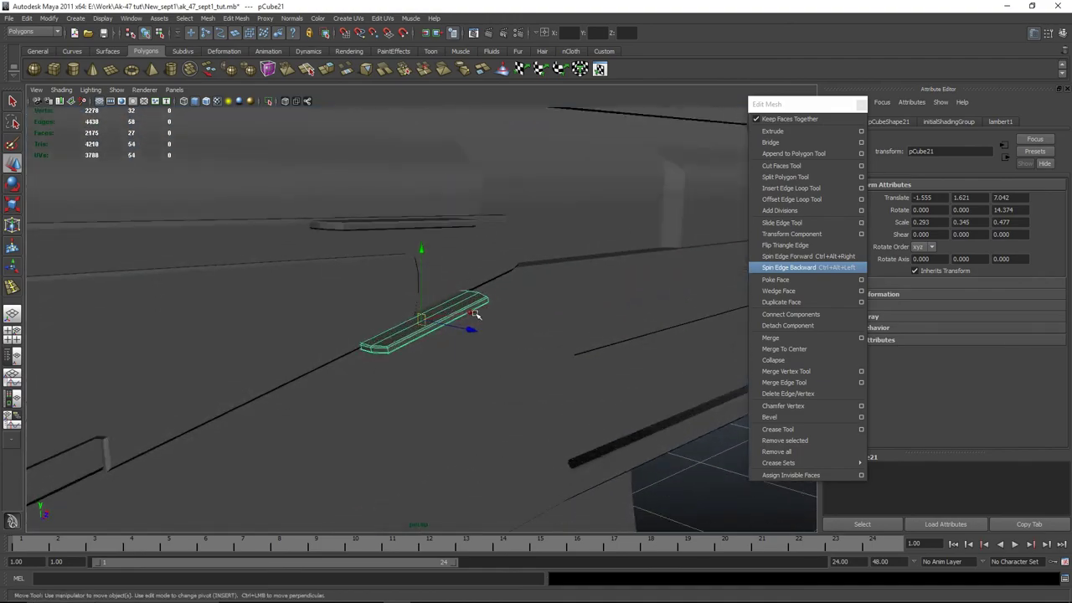
pyautogui.moveTo(420, 247)
pyautogui.keyDown('alt'); pyautogui.mouseDown()
pyautogui.moveTo(483, 270)
pyautogui.moveTo(431, 249)
pyautogui.mouseUp(); pyautogui.keyUp('alt')
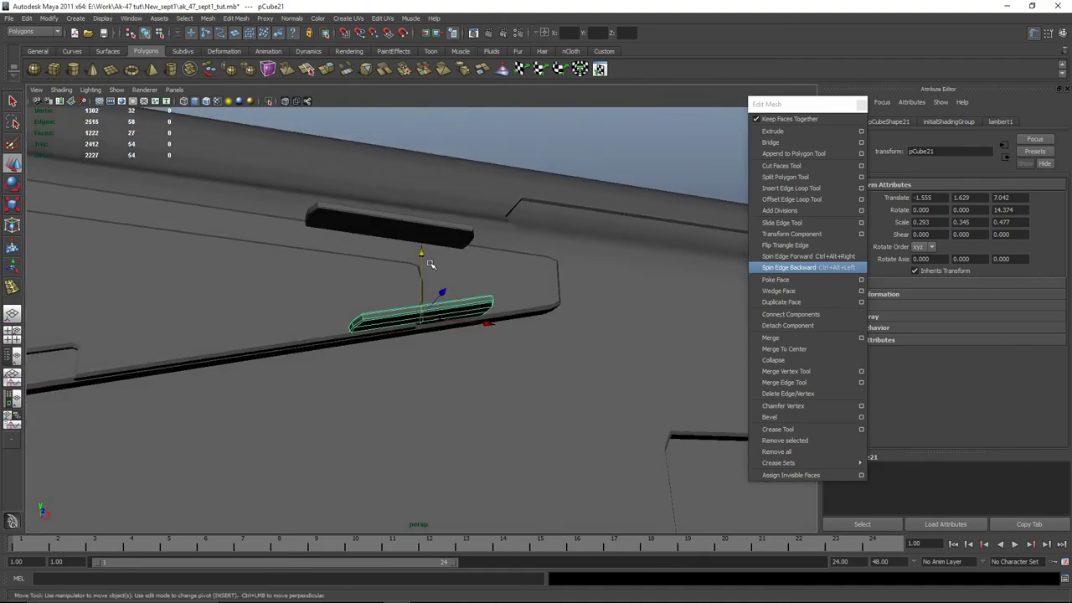
pyautogui.moveTo(430, 249)
pyautogui.keyDown('alt'); pyautogui.mouseDown(button='right')
pyautogui.moveTo(472, 335)
pyautogui.moveTo(419, 233)
pyautogui.mouseUp(button='right'); pyautogui.keyUp('alt')
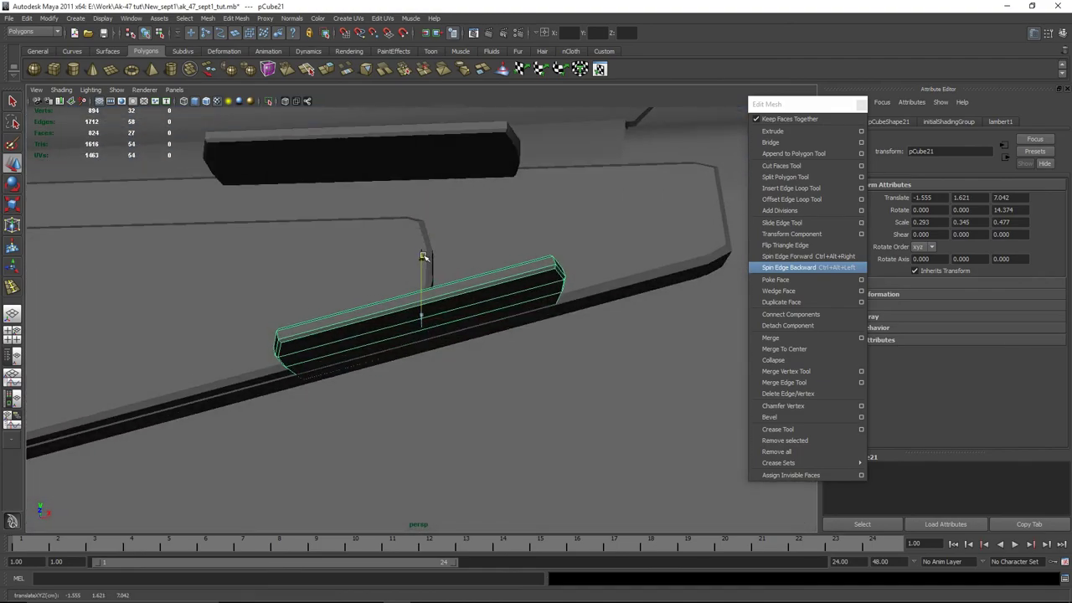
# Settle the bar's Rotate Z at 14.183 degrees and deselect it
pyautogui.press('e')
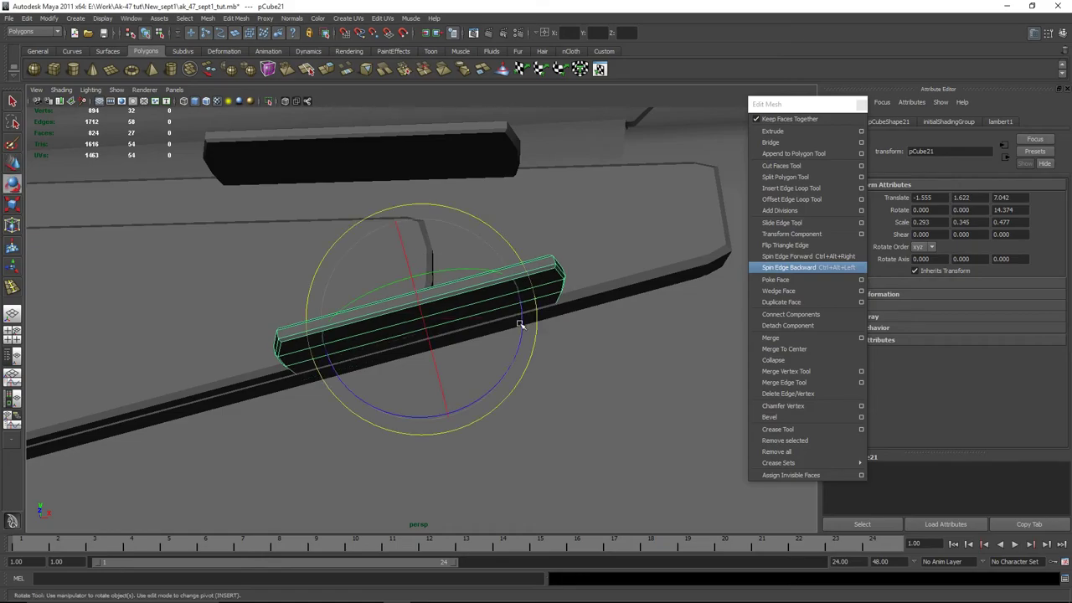
pyautogui.scroll(-5, 521, 328)
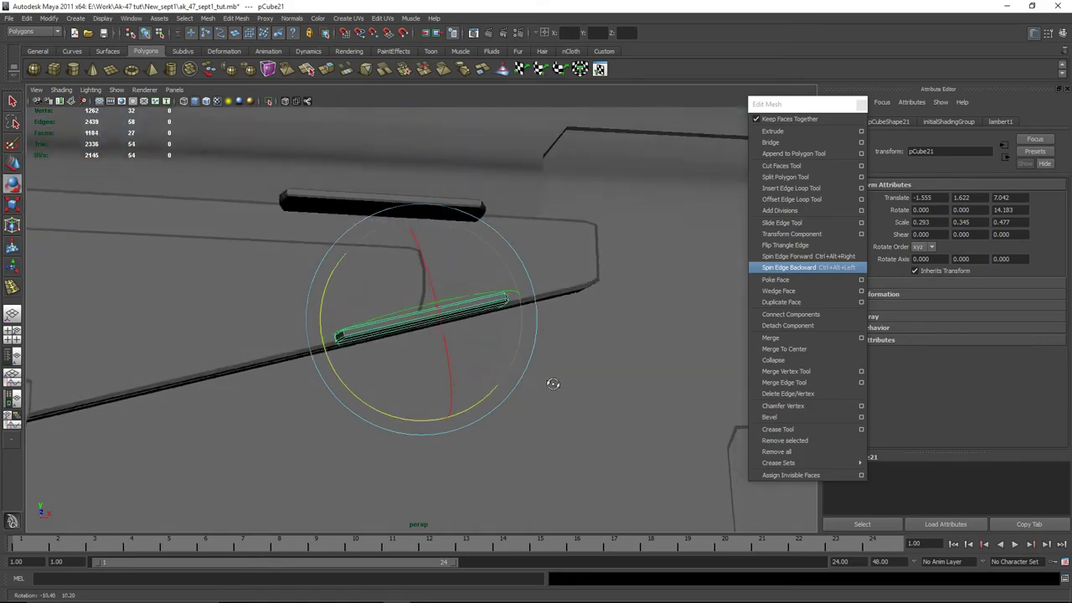
pyautogui.press('w')
pyautogui.scroll(3, 453, 368)
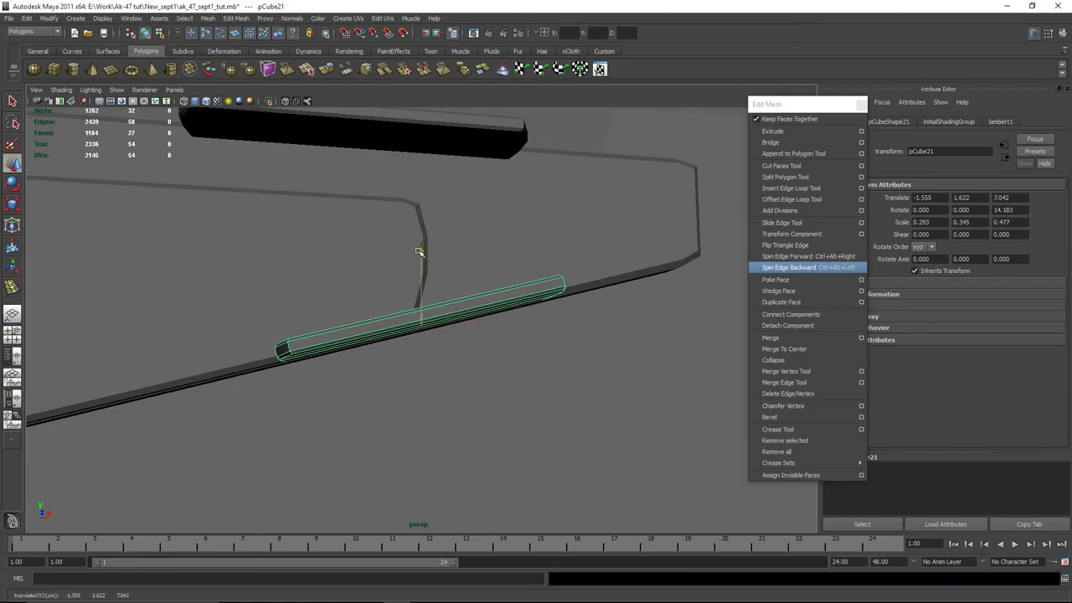
pyautogui.keyDown('alt'); pyautogui.moveTo(418, 252); pyautogui.dragTo(473, 273); pyautogui.keyUp('alt')
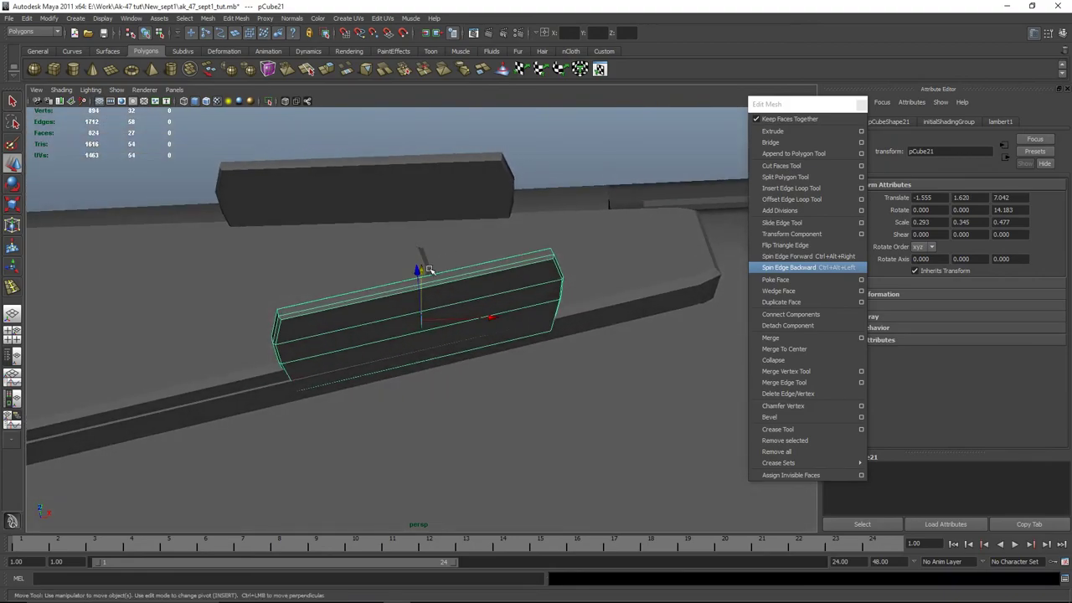
pyautogui.press('e')
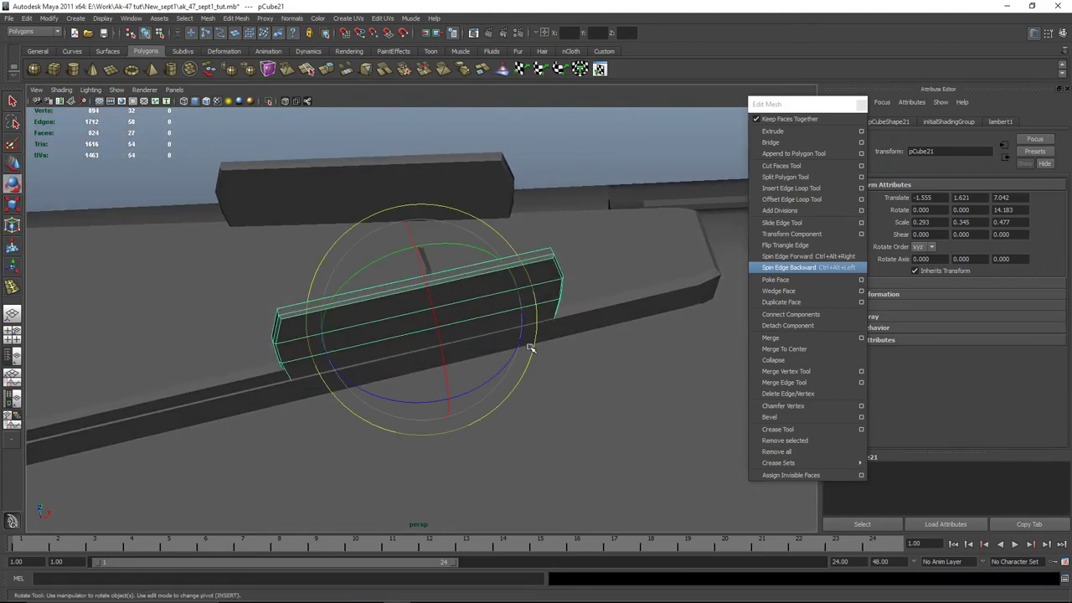
pyautogui.keyDown('alt'); pyautogui.moveTo(521, 359); pyautogui.dragTo(430, 323); pyautogui.keyUp('alt')
pyautogui.click(521, 222)
# Scale pCube21 down slightly, bringing its Y scale to 0.280
pyautogui.click(430, 323)
pyautogui.keyDown('alt'); pyautogui.moveTo(555, 376); pyautogui.dragTo(448, 294); pyautogui.keyUp('alt')
pyautogui.press('r')
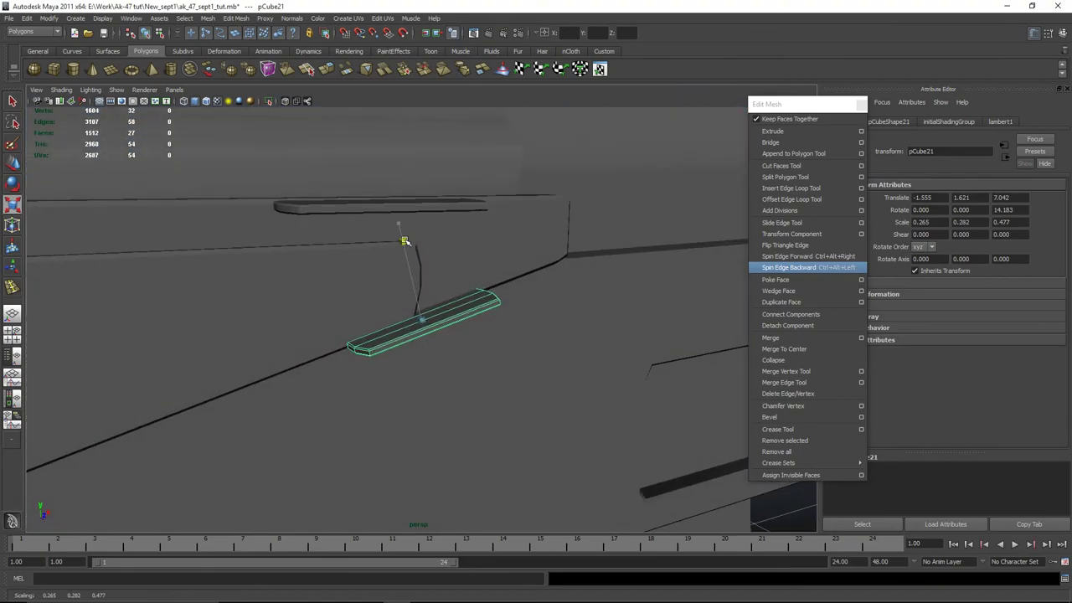
pyautogui.keyDown('alt'); pyautogui.moveTo(404, 242); pyautogui.dragTo(525, 282); pyautogui.keyUp('alt')
pyautogui.press('w')
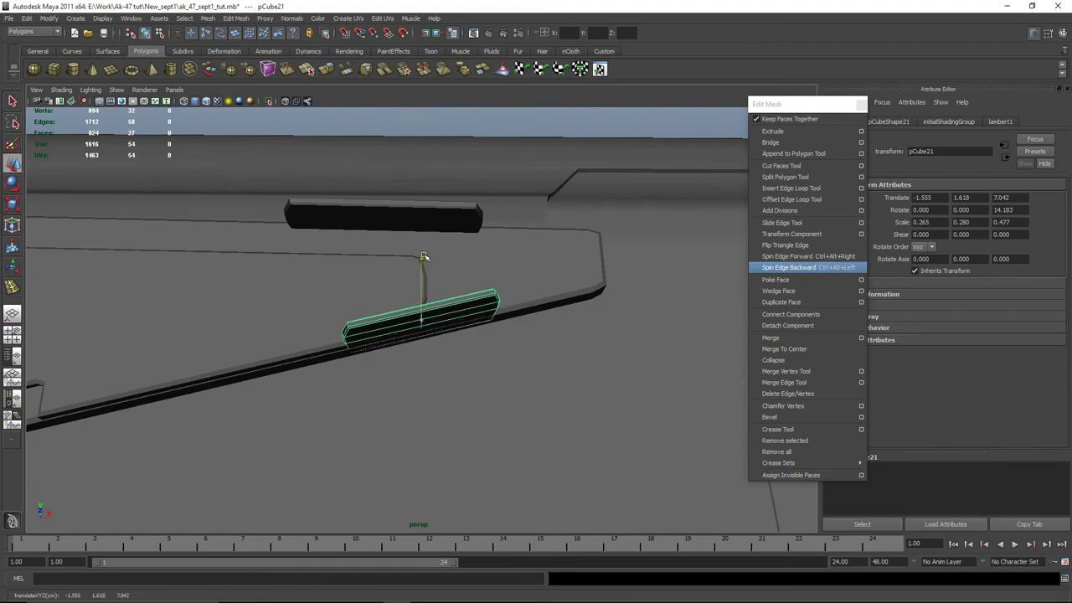
# Steepen the bar's tilt to 14.301 degrees on Z, leaving it at Y 1.618
pyautogui.press('f')
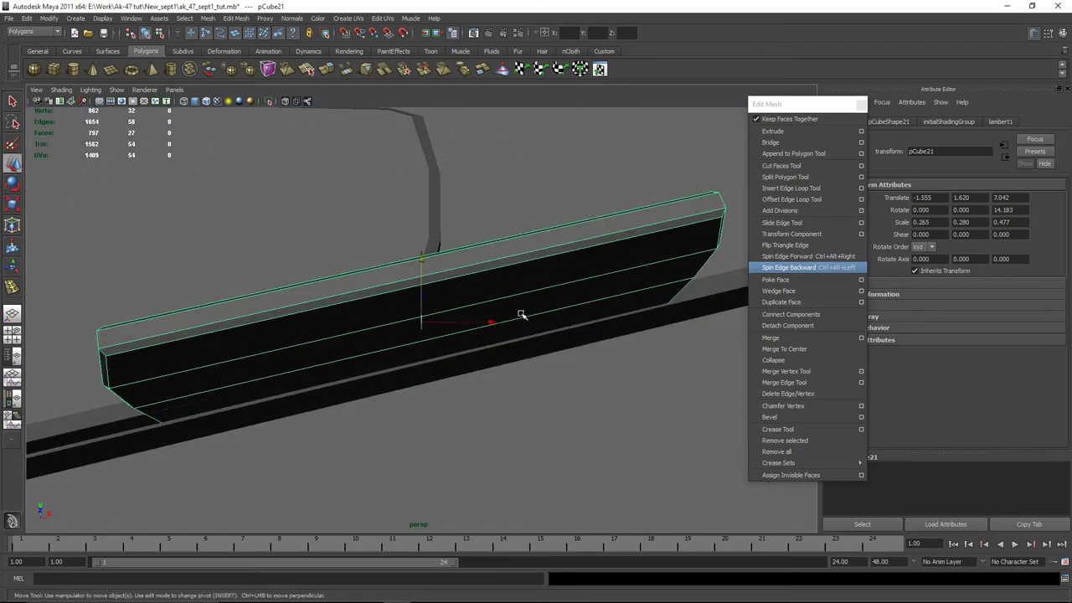
pyautogui.press('e')
pyautogui.moveTo(514, 358)
pyautogui.mouseDown()
pyautogui.moveTo(512, 369)
pyautogui.moveTo(524, 349)
pyautogui.mouseUp()
pyautogui.scroll(-5, 519, 369)
pyautogui.press('w')
pyautogui.moveTo(433, 273)
pyautogui.keyDown('alt'); pyautogui.mouseDown()
pyautogui.moveTo(431, 339)
pyautogui.moveTo(431, 294)
pyautogui.mouseUp(); pyautogui.keyUp('alt')
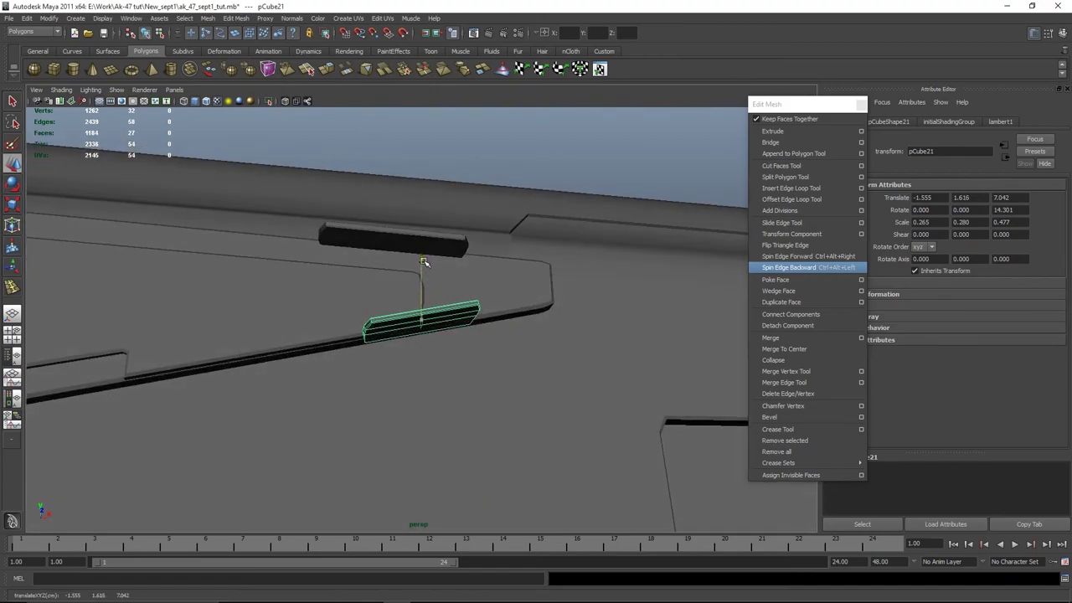
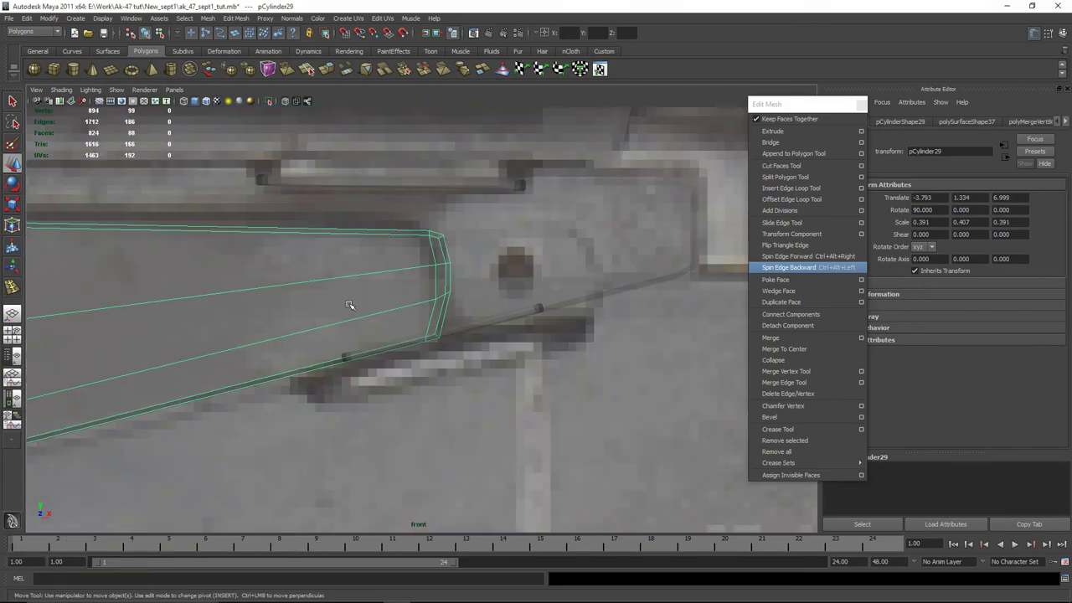
# Select the handguard's two end vertices vtx[32:33] and frame them in the view
pyautogui.moveTo(349, 305); pyautogui.dragTo(280, 307, button='right')
pyautogui.moveTo(423, 256); pyautogui.dragTo(448, 280)
pyautogui.scroll(3, 280, 377)
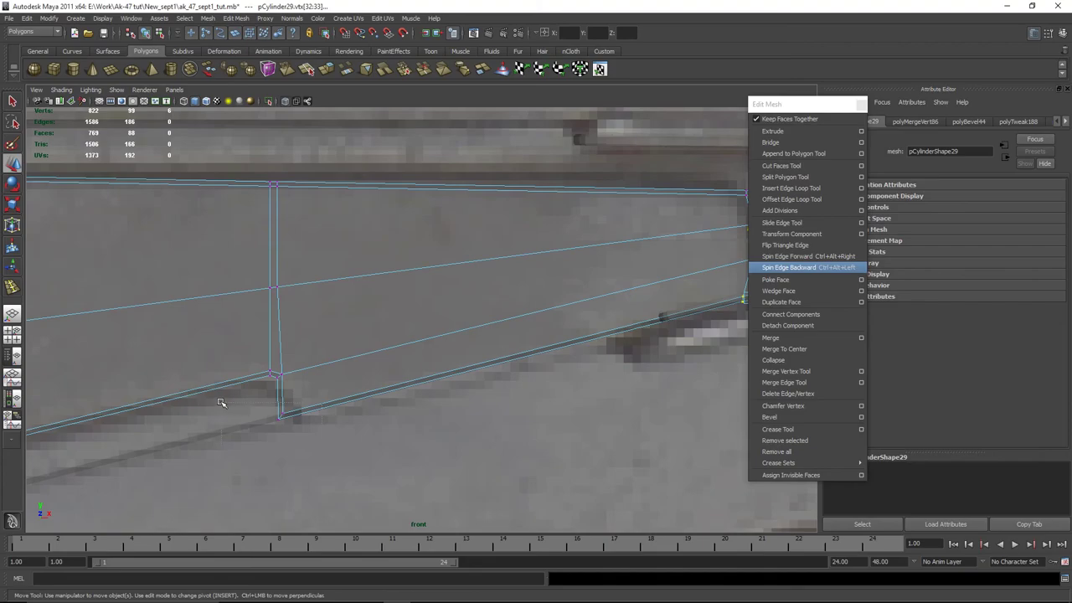
pyautogui.press('f')
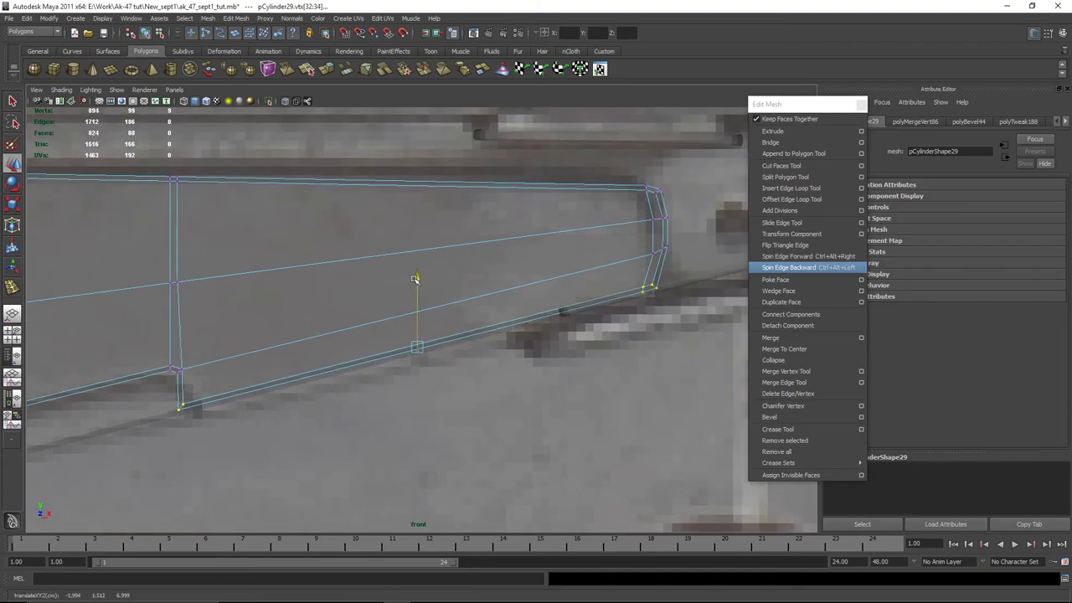
# Check the reshaped handguard against the whole AK model and save the scene
pyautogui.press('space')
pyautogui.press('space')
pyautogui.moveTo(347, 294)
pyautogui.keyDown('alt'); pyautogui.mouseDown()
pyautogui.moveTo(519, 217)
pyautogui.moveTo(444, 351)
pyautogui.moveTo(569, 359)
pyautogui.moveTo(570, 399)
pyautogui.moveTo(430, 382)
pyautogui.moveTo(402, 293)
pyautogui.moveTo(347, 299)
pyautogui.mouseUp(); pyautogui.keyUp('alt')
pyautogui.hotkey('ctrl', 's')
pyautogui.keyDown('alt'); pyautogui.moveTo(463, 277); pyautogui.dragTo(82, 95); pyautogui.keyUp('alt')
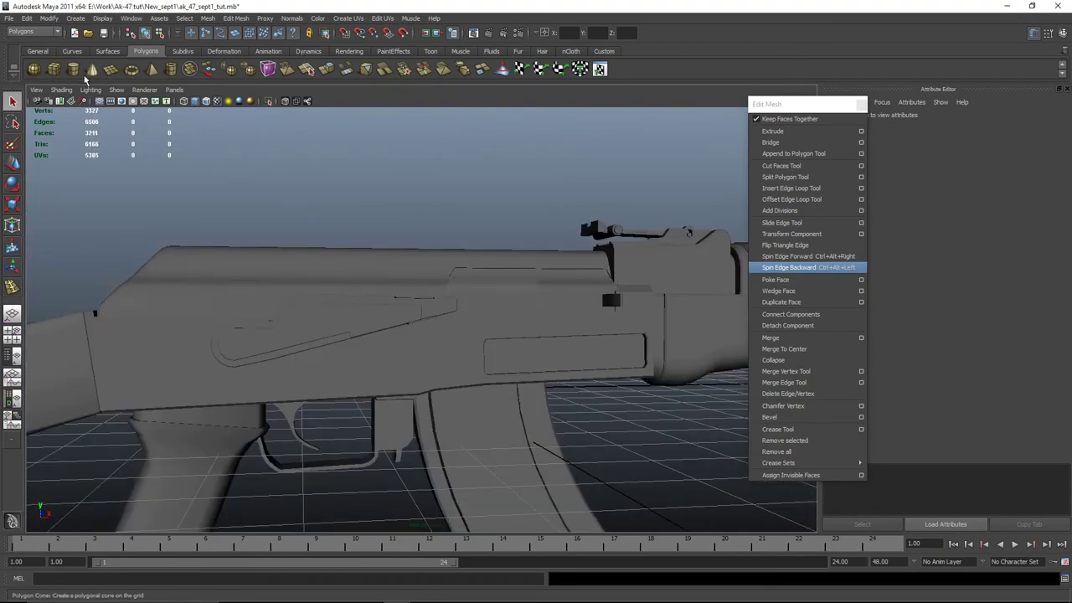
# Create a flat polygon cylinder and set its Rotate X to 90 so it stands upright
pyautogui.click(73, 70)
pyautogui.moveTo(519, 335)
pyautogui.keyDown('alt'); pyautogui.mouseDown()
pyautogui.moveTo(410, 362)
pyautogui.moveTo(443, 362)
pyautogui.mouseUp(); pyautogui.keyUp('alt')
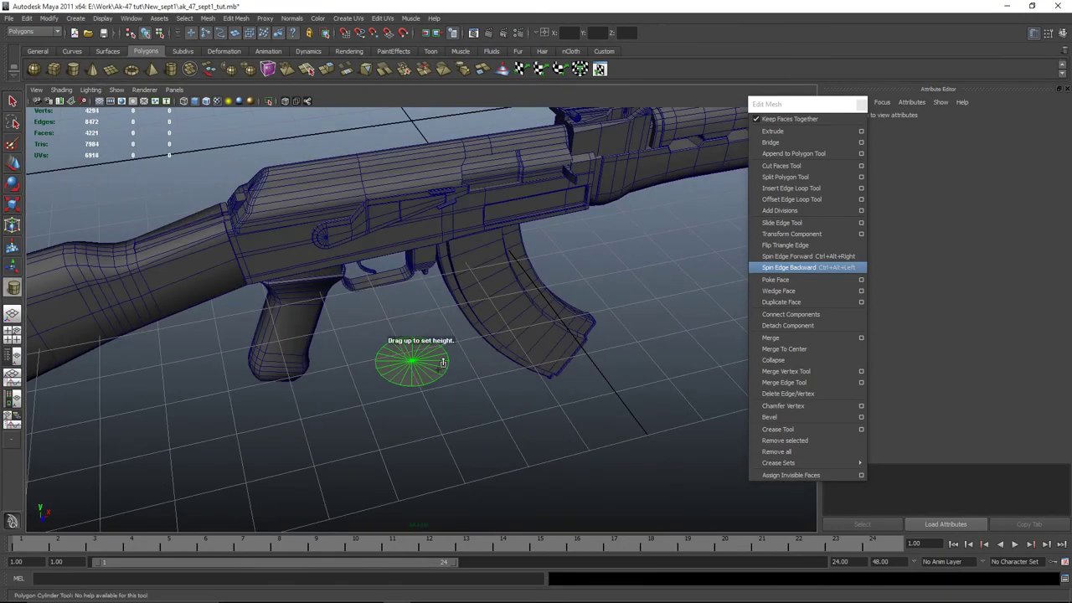
pyautogui.click(442, 362)
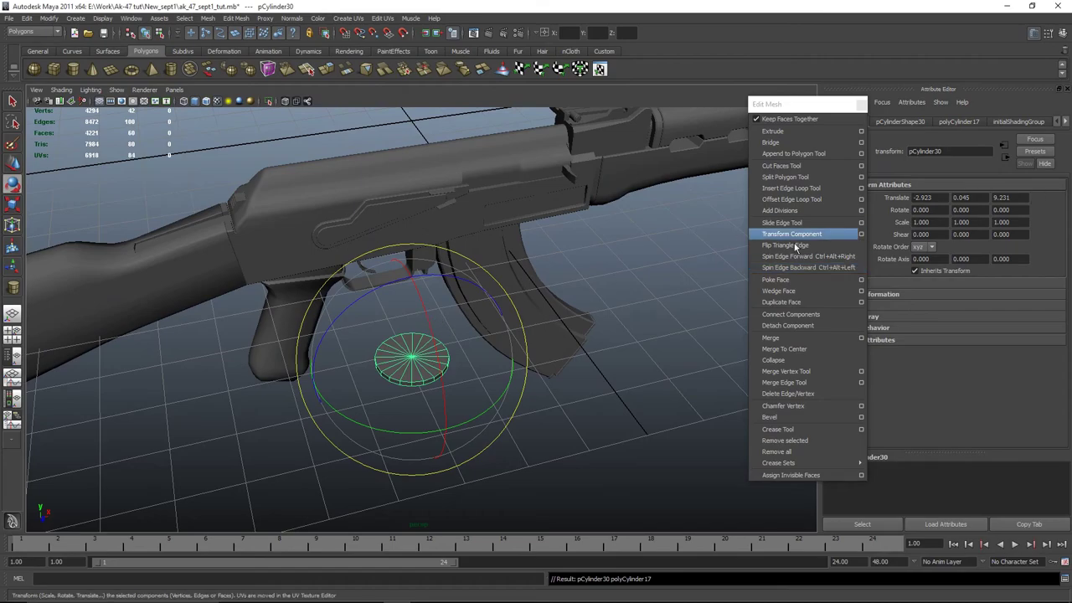
pyautogui.click(1062, 32)
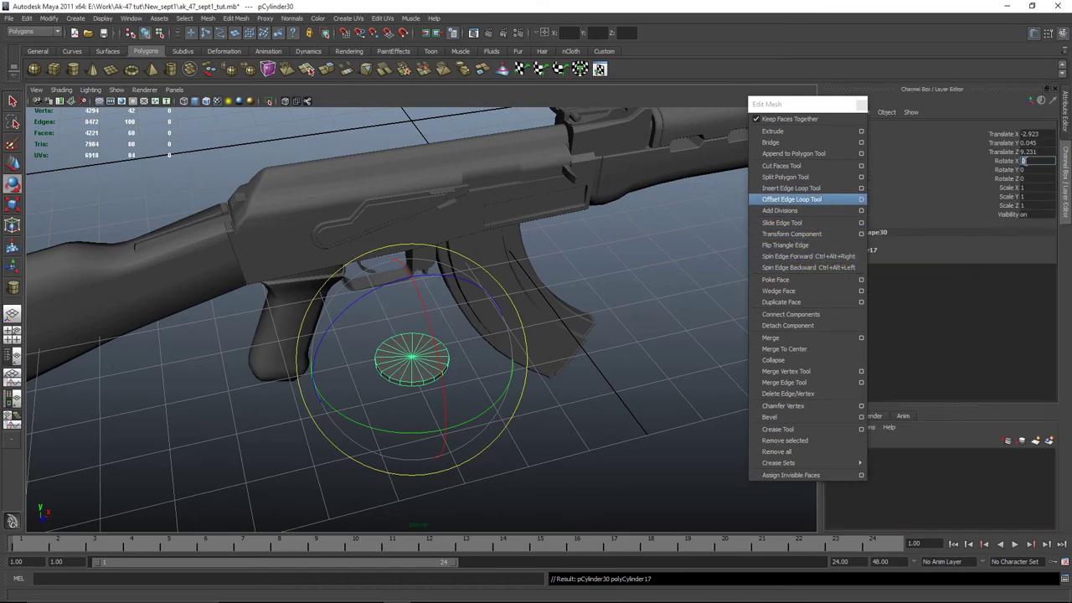
pyautogui.write('90')
pyautogui.press('Return')
# Shrink the disc down to the size of the receiver's pin hole
pyautogui.keyDown('alt'); pyautogui.moveTo(553, 394); pyautogui.dragTo(438, 402); pyautogui.keyUp('alt')
pyautogui.press('w')
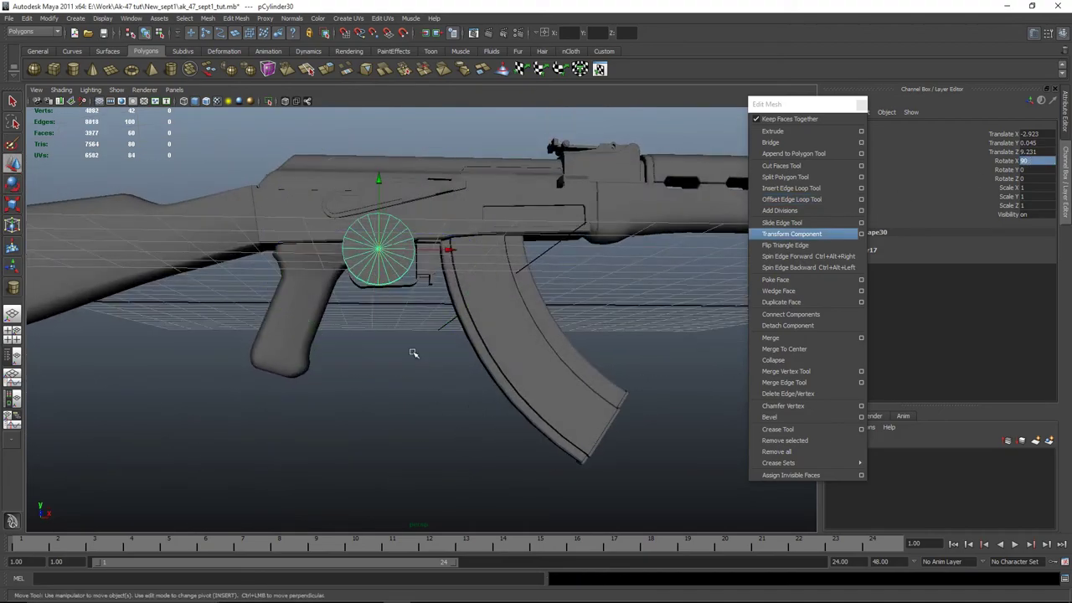
pyautogui.press('space')
pyautogui.press('space')
pyautogui.scroll(3, 377, 390)
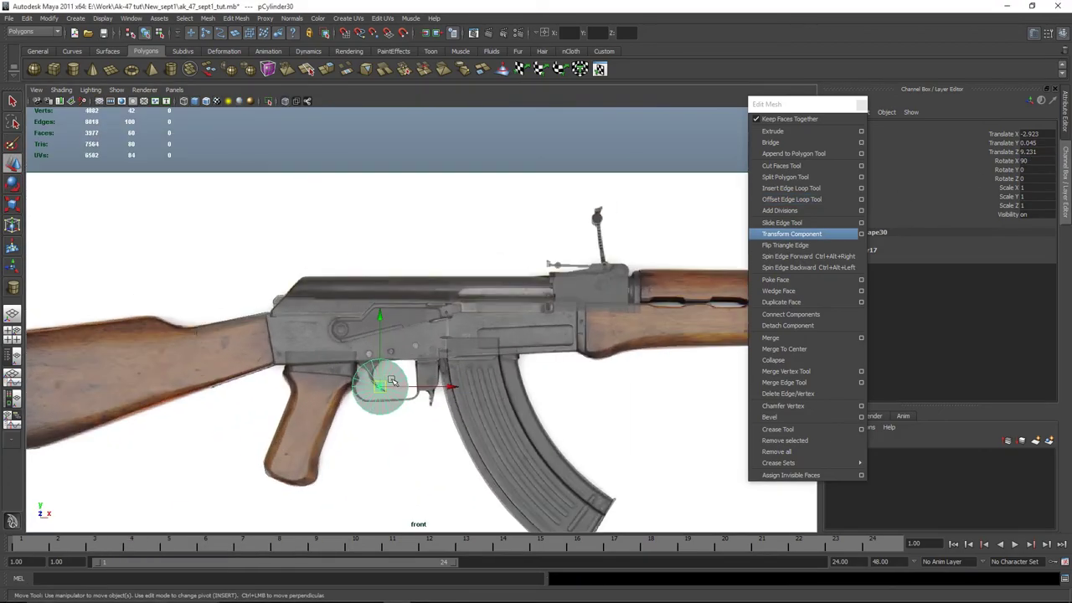
pyautogui.press('r')
pyautogui.moveTo(379, 394); pyautogui.dragTo(307, 324)
pyautogui.scroll(2, 360, 401)
pyautogui.press('w')
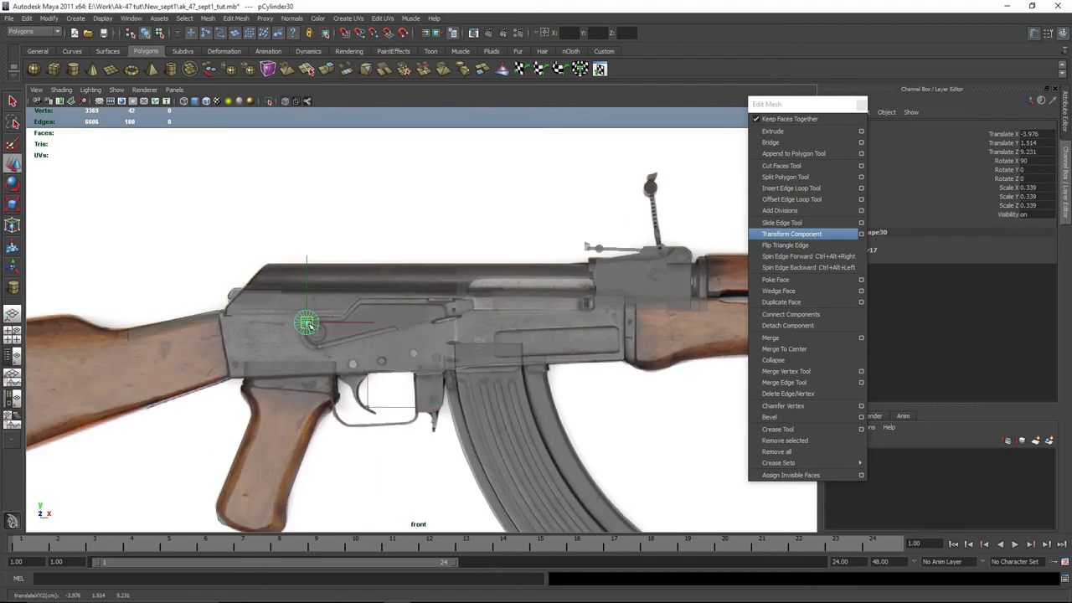
pyautogui.scroll(4, 318, 336)
pyautogui.press('r')
pyautogui.moveTo(421, 319)
pyautogui.mouseDown()
pyautogui.moveTo(366, 324)
pyautogui.moveTo(442, 319)
pyautogui.mouseUp()
# Thicken the pin disc along its height to about 0.36
pyautogui.press('w')
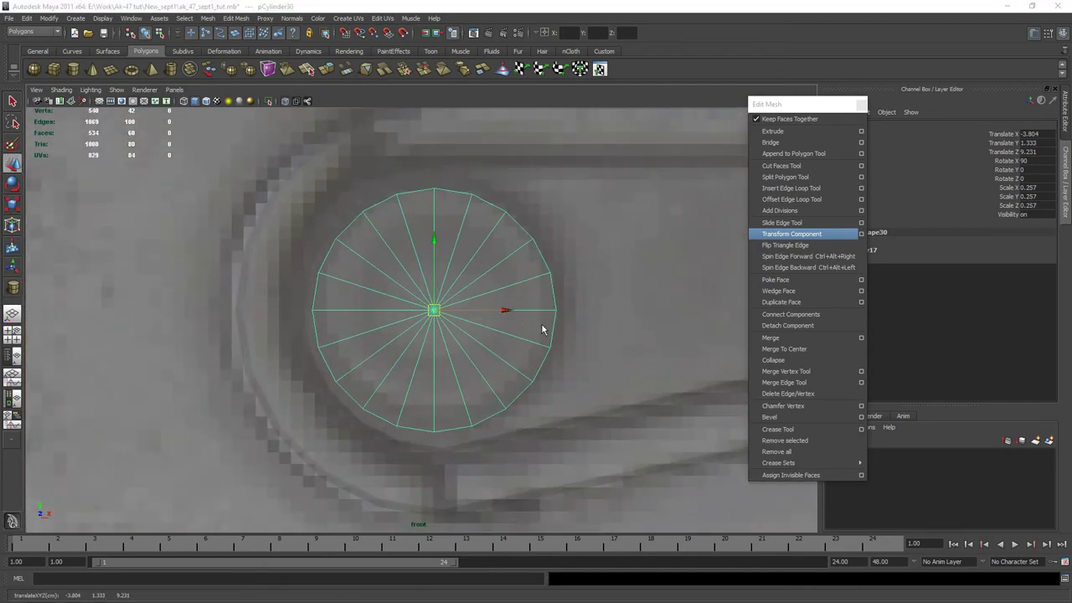
pyautogui.press('space')
pyautogui.press('space')
pyautogui.press('f')
pyautogui.press('r')
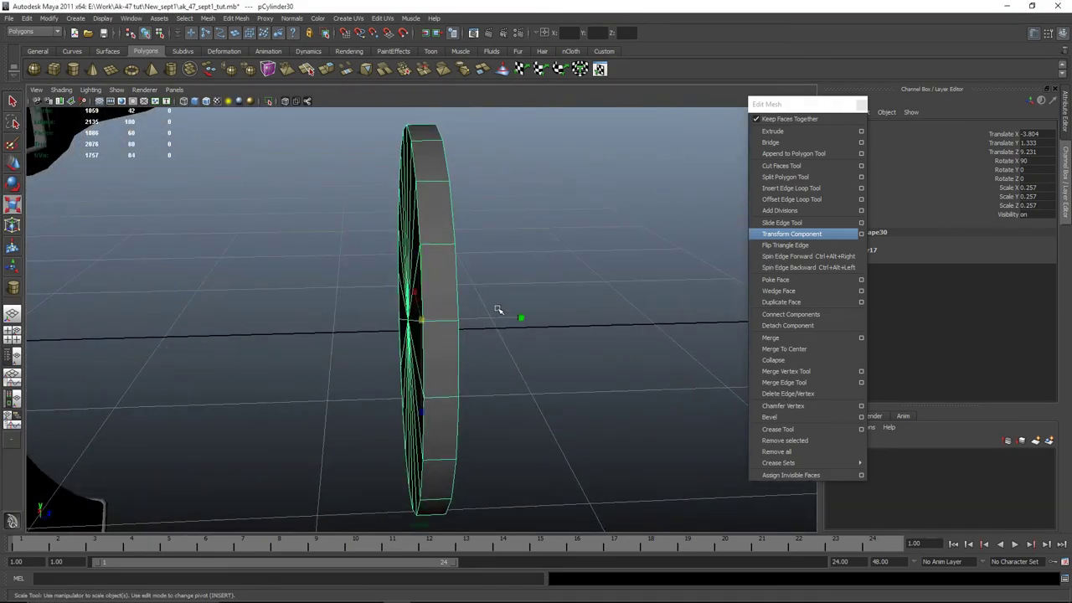
pyautogui.moveTo(524, 317); pyautogui.dragTo(529, 317)
pyautogui.scroll(-5, 522, 316)
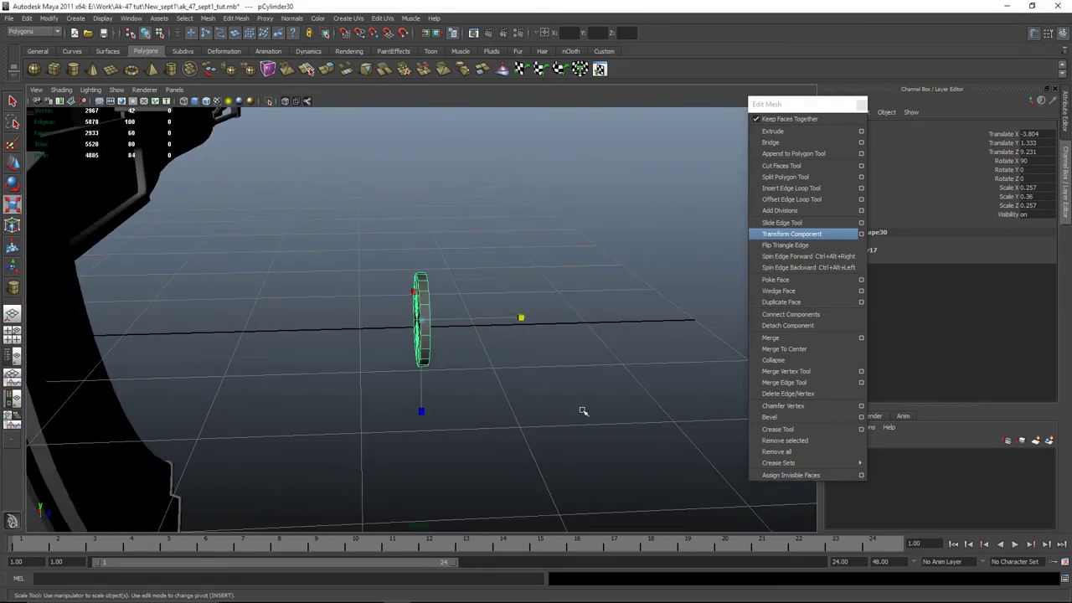
# Inspect the disc's faces in a side view, then return it to object mode
pyautogui.press('space')
pyautogui.press('space')
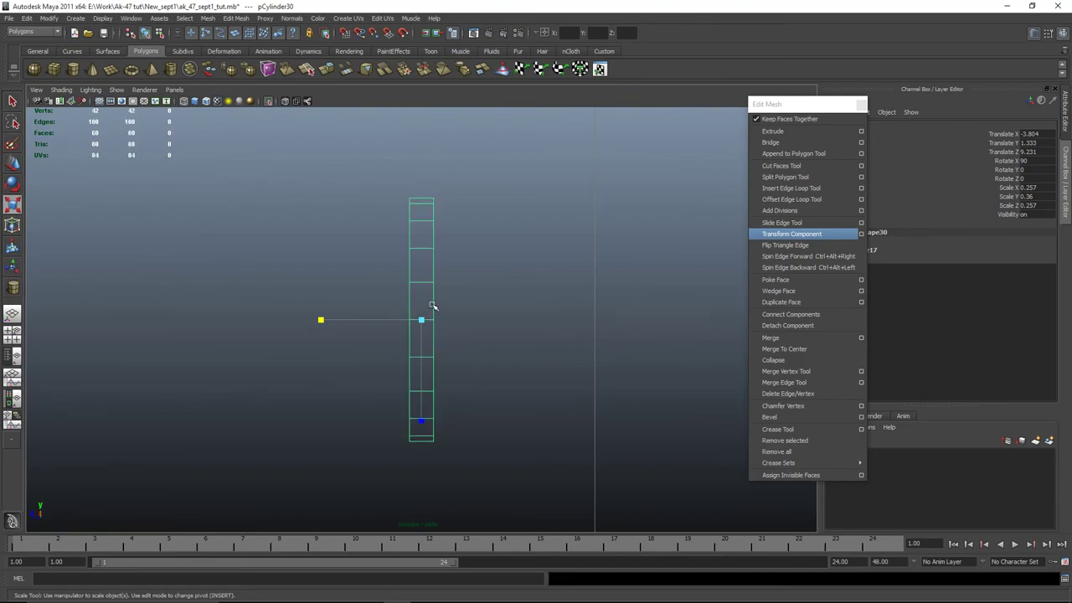
pyautogui.moveTo(432, 306); pyautogui.dragTo(327, 179, button='right')
pyautogui.moveTo(327, 179); pyautogui.dragTo(476, 447)
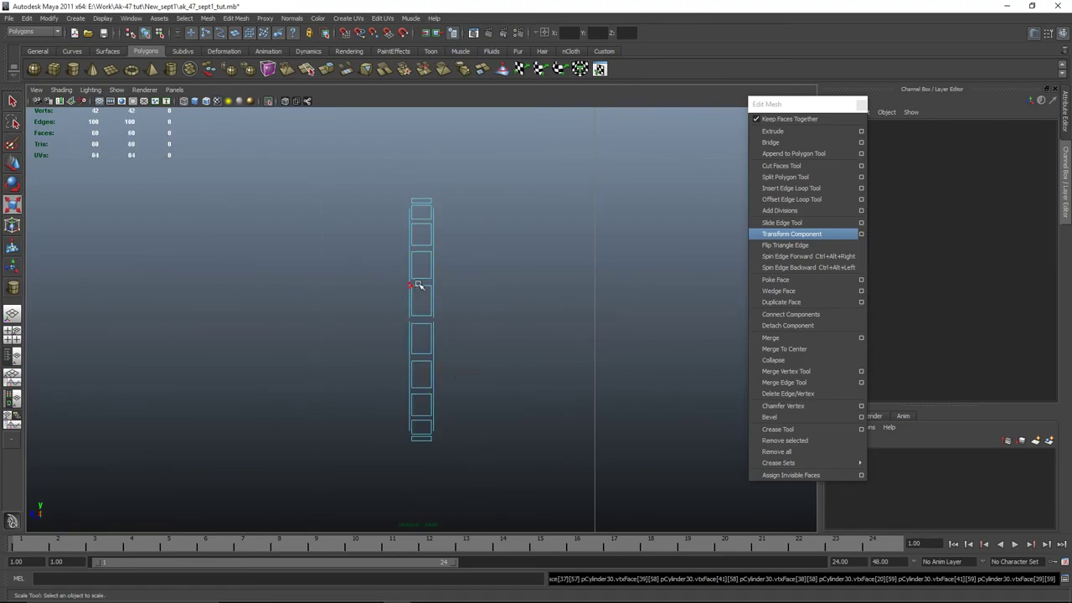
pyautogui.moveTo(419, 286); pyautogui.dragTo(329, 232, button='right')
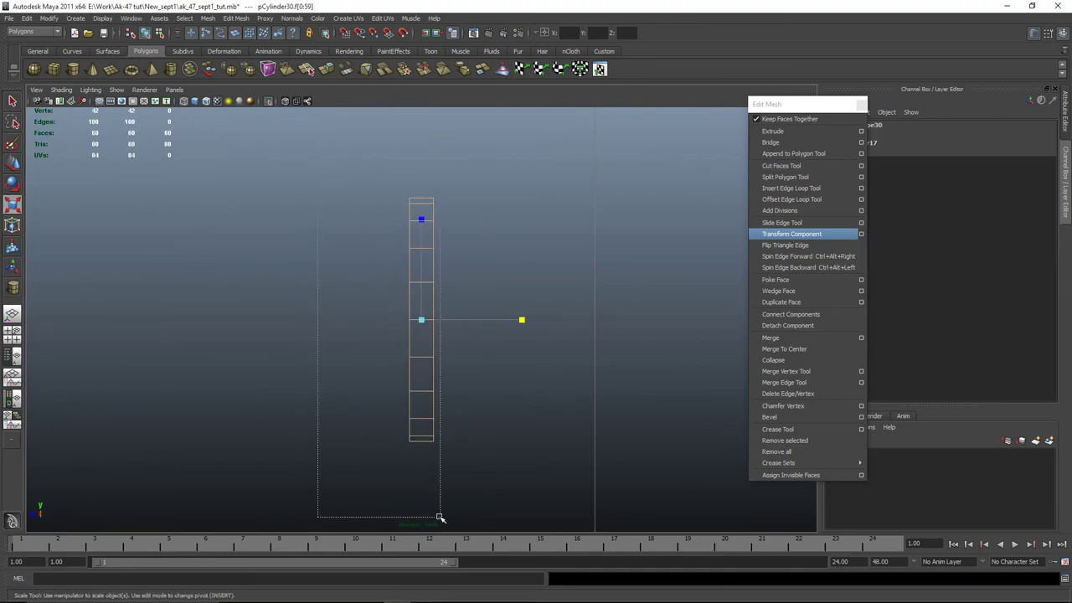
pyautogui.click(429, 485)
pyautogui.moveTo(410, 281); pyautogui.dragTo(491, 318, button='right')
pyautogui.press('space')
pyautogui.press('space')
pyautogui.press('space')
pyautogui.press('space')
# Move the pin along Z against the receiver and reselect it up close
pyautogui.press('w')
pyautogui.moveTo(491, 318); pyautogui.dragTo(119, 337)
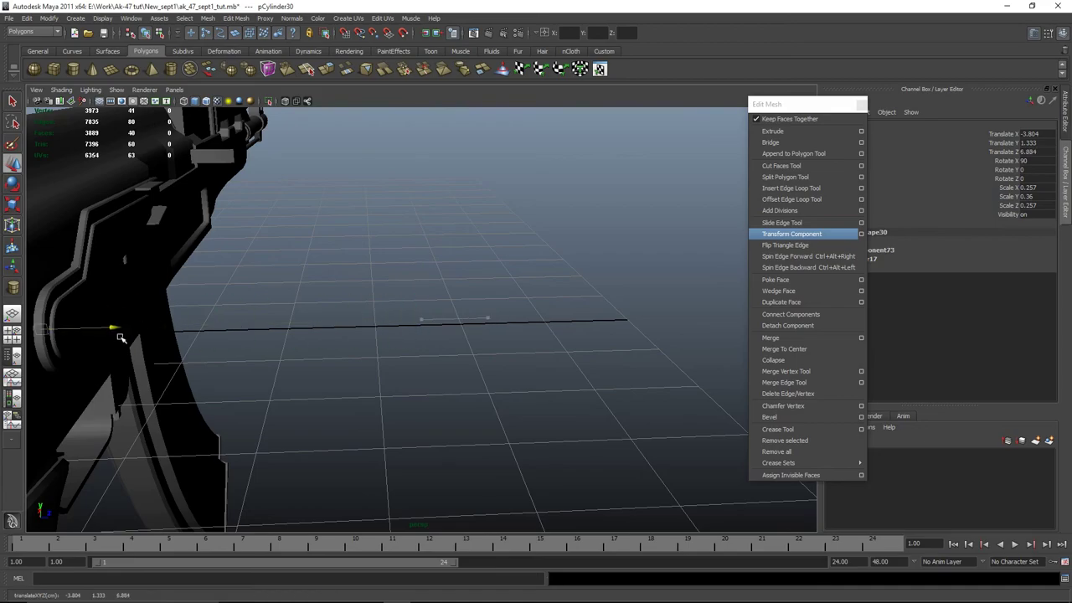
pyautogui.keyDown('alt'); pyautogui.moveTo(144, 343); pyautogui.dragTo(443, 327, button='middle'); pyautogui.keyUp('alt')
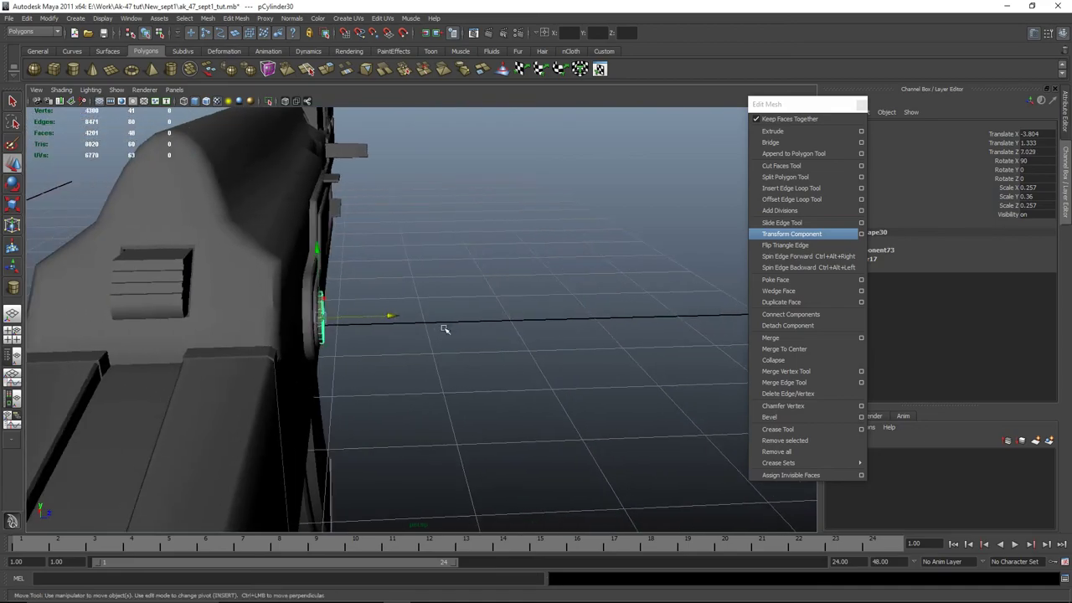
pyautogui.keyDown('alt'); pyautogui.moveTo(443, 328); pyautogui.dragTo(589, 385, button='right'); pyautogui.keyUp('alt')
pyautogui.click(510, 323)
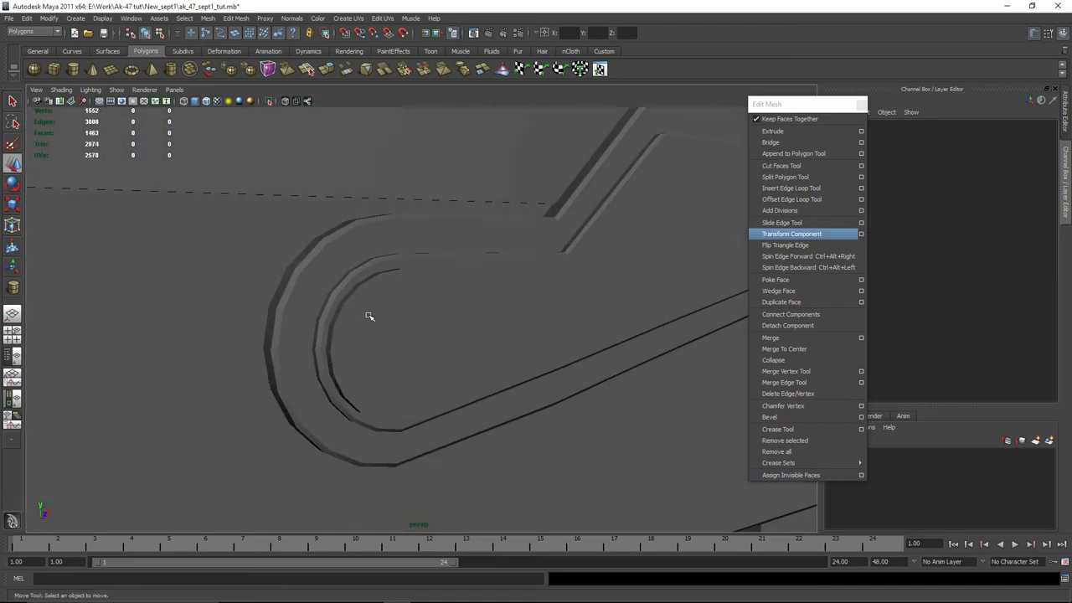
pyautogui.click(371, 311)
# Bevel the pin's outer rim edge with a 0.206 offset
pyautogui.press('F10')
pyautogui.click(376, 277)
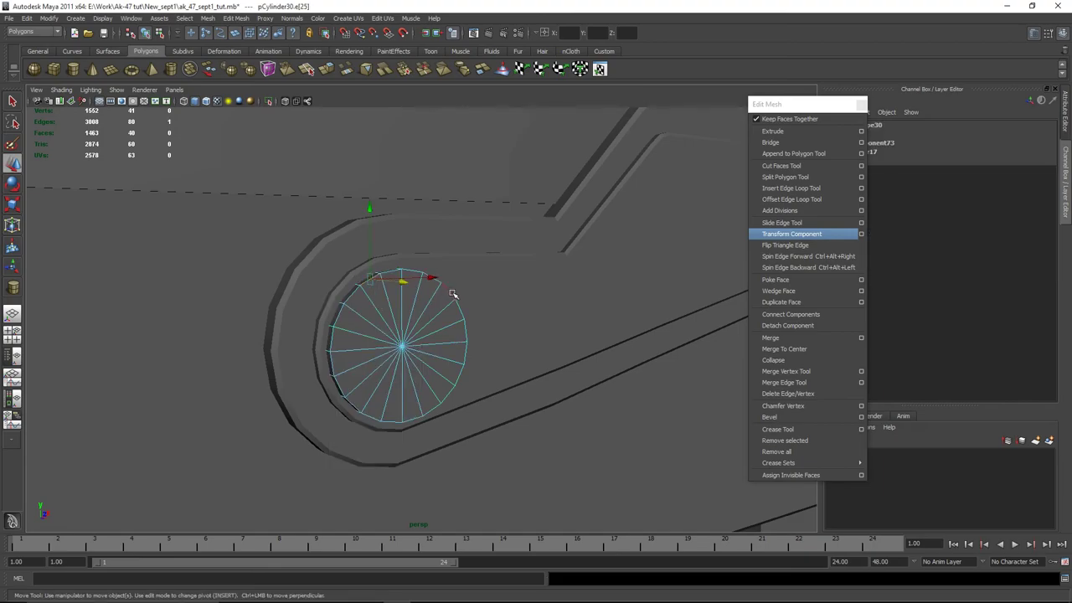
pyautogui.click(779, 416)
pyautogui.keyDown('alt'); pyautogui.moveTo(394, 385); pyautogui.dragTo(444, 381); pyautogui.keyUp('alt')
pyautogui.hotkey('ctrl', 'a')
pyautogui.hotkey('ctrl', 'a')
pyautogui.hotkey('ctrl', 'a')
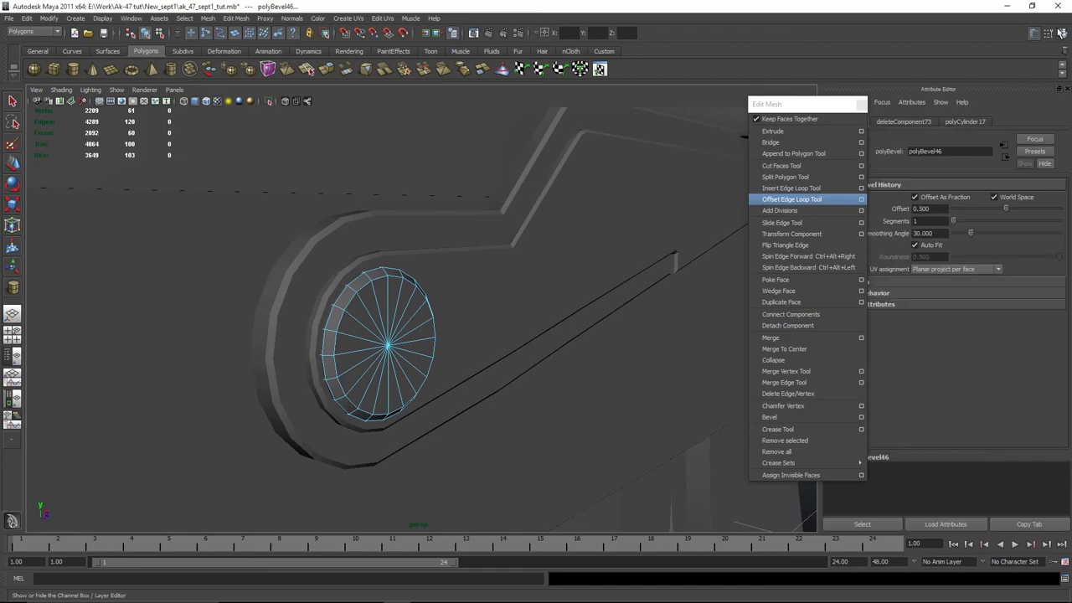
pyautogui.moveTo(1006, 209); pyautogui.dragTo(974, 208)
# Return the pin to object mode and check its fit in the front view
pyautogui.moveTo(390, 282); pyautogui.dragTo(410, 270, button='right')
pyautogui.keyDown('alt'); pyautogui.moveTo(410, 271); pyautogui.dragTo(414, 333); pyautogui.keyUp('alt')
pyautogui.click(414, 333)
pyautogui.press('space')
pyautogui.press('f')
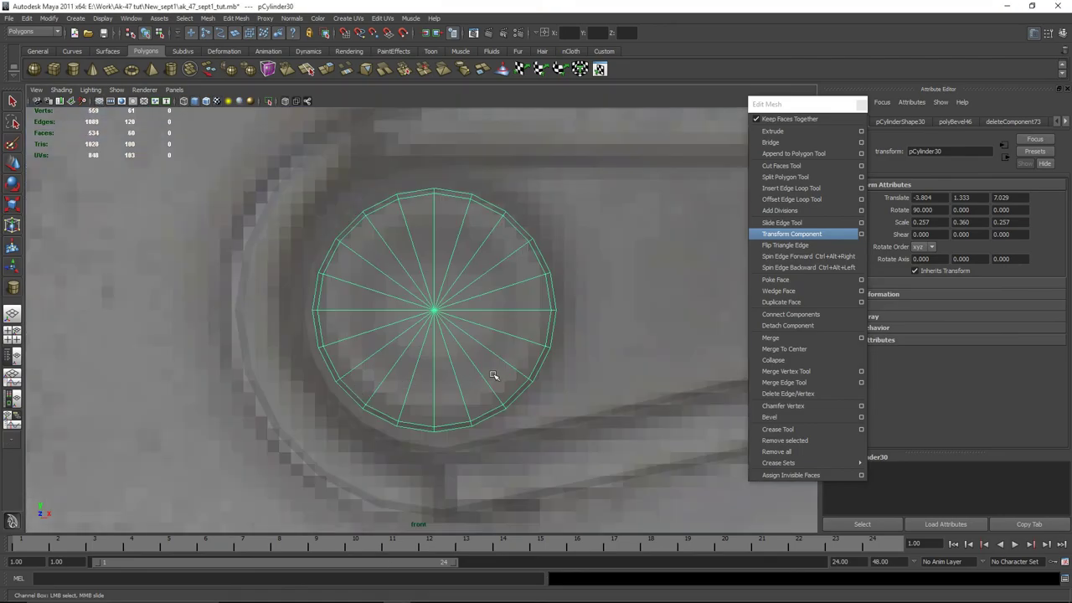
pyautogui.scroll(-5, 493, 376)
pyautogui.scroll(1, 494, 376)
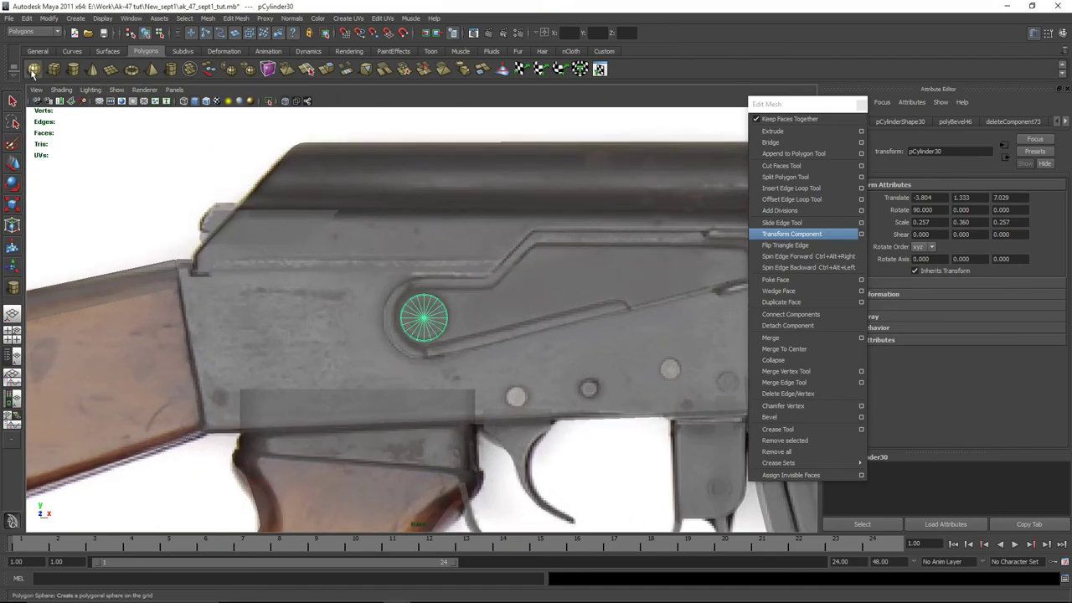
pyautogui.scroll(-5, 419, 318)
pyautogui.press('space')
pyautogui.press('space')
# Create a sphere below the magazine and rotate it 90 degrees in X
pyautogui.scroll(-4, 590, 337)
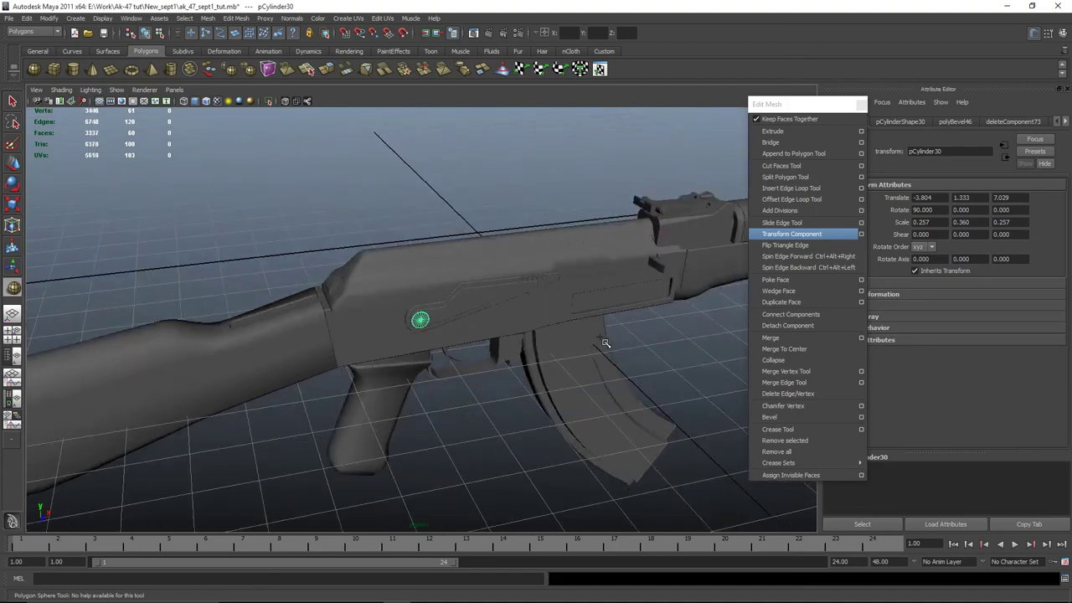
pyautogui.keyDown('alt'); pyautogui.moveTo(605, 342); pyautogui.dragTo(501, 311); pyautogui.keyUp('alt')
pyautogui.press('e')
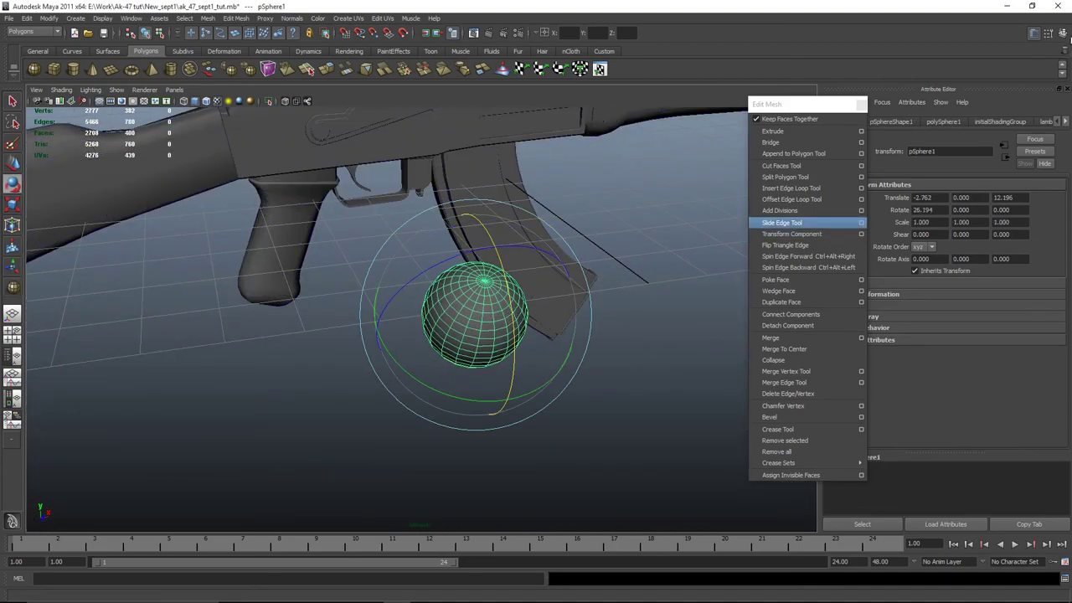
pyautogui.click(1063, 33)
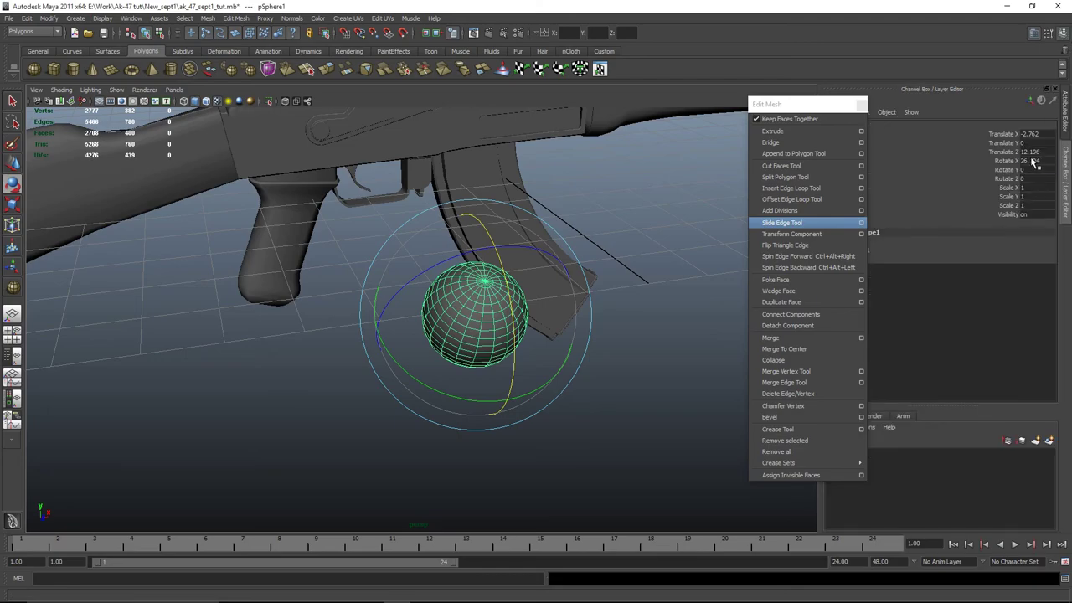
pyautogui.press('Return')
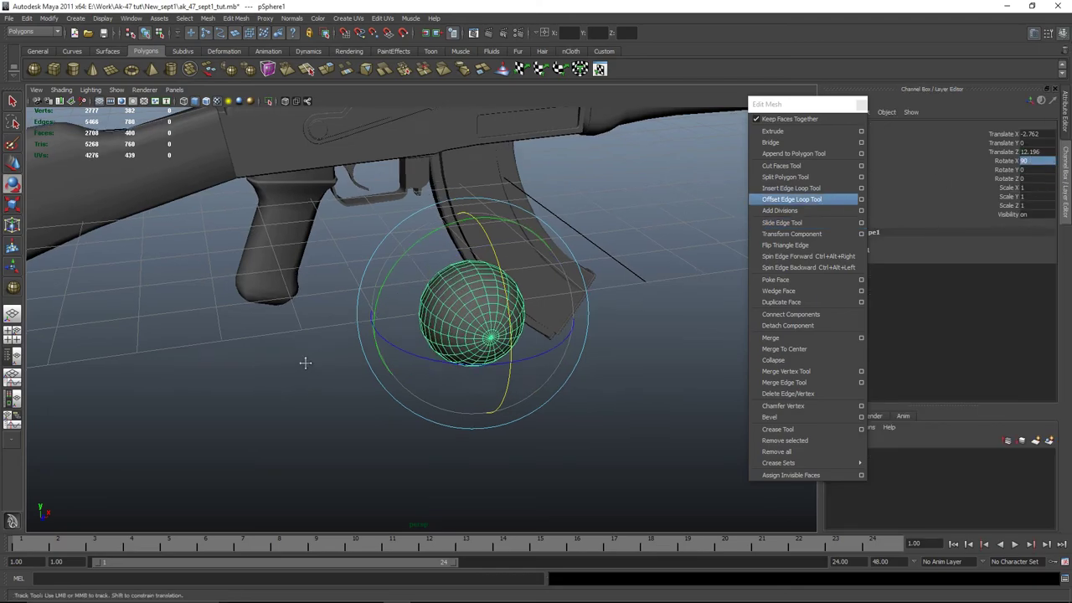
pyautogui.keyDown('alt'); pyautogui.moveTo(299, 363); pyautogui.dragTo(249, 313, button='middle'); pyautogui.keyUp('alt')
# Set the sphere's Subdivisions Axis and Subdivisions Height to 16
pyautogui.click(889, 251)
pyautogui.moveTo(1014, 270); pyautogui.dragTo(1014, 278)
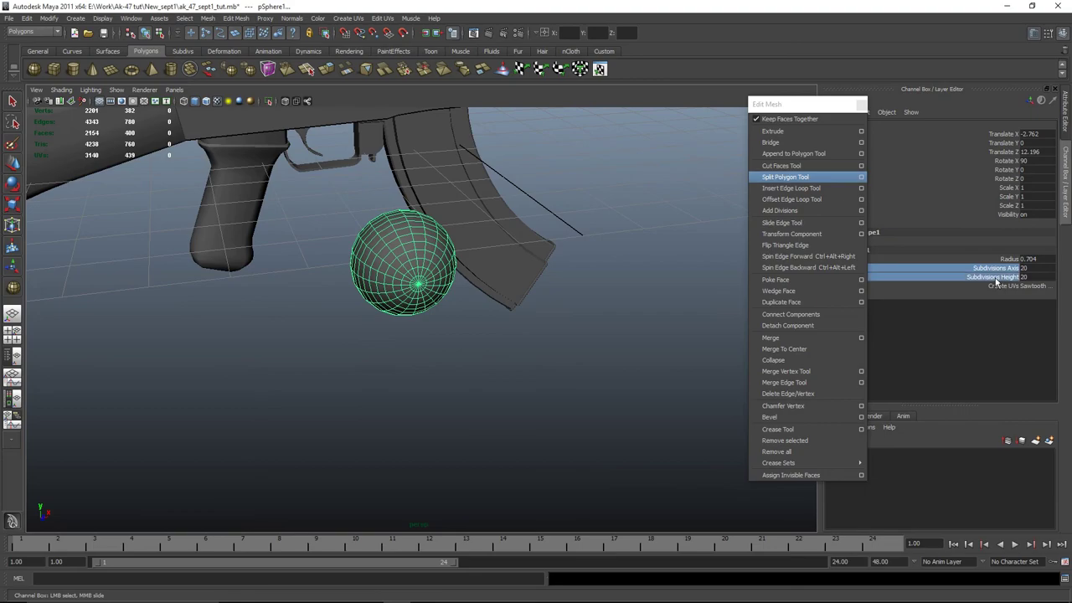
pyautogui.moveTo(593, 265); pyautogui.dragTo(485, 264, button='middle')
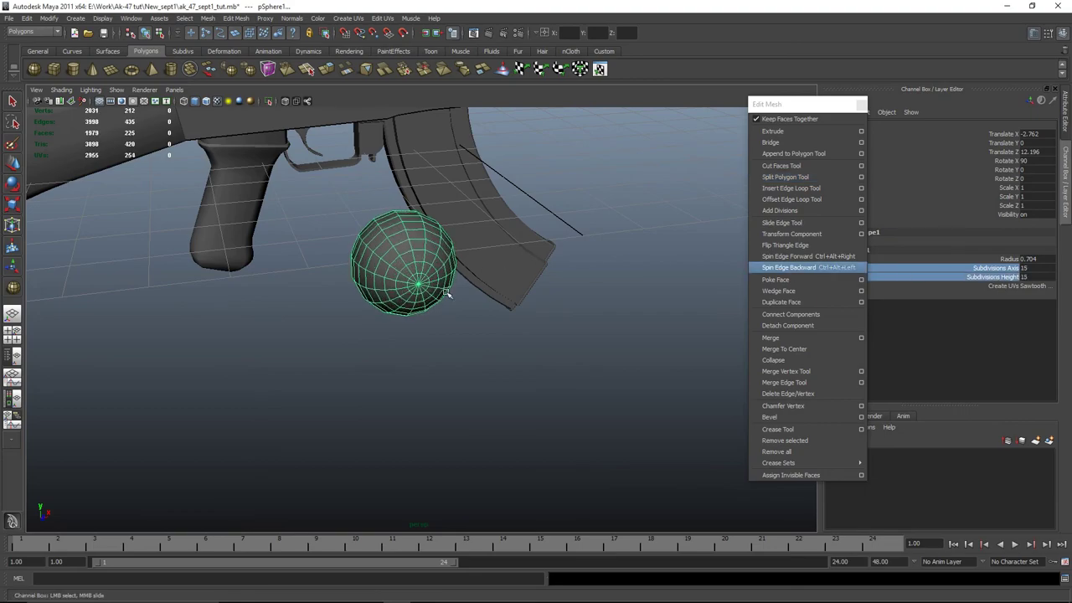
pyautogui.keyDown('alt'); pyautogui.moveTo(448, 294); pyautogui.dragTo(603, 360); pyautogui.keyUp('alt')
pyautogui.moveTo(647, 319); pyautogui.dragTo(557, 342, button='middle')
pyautogui.press('space')
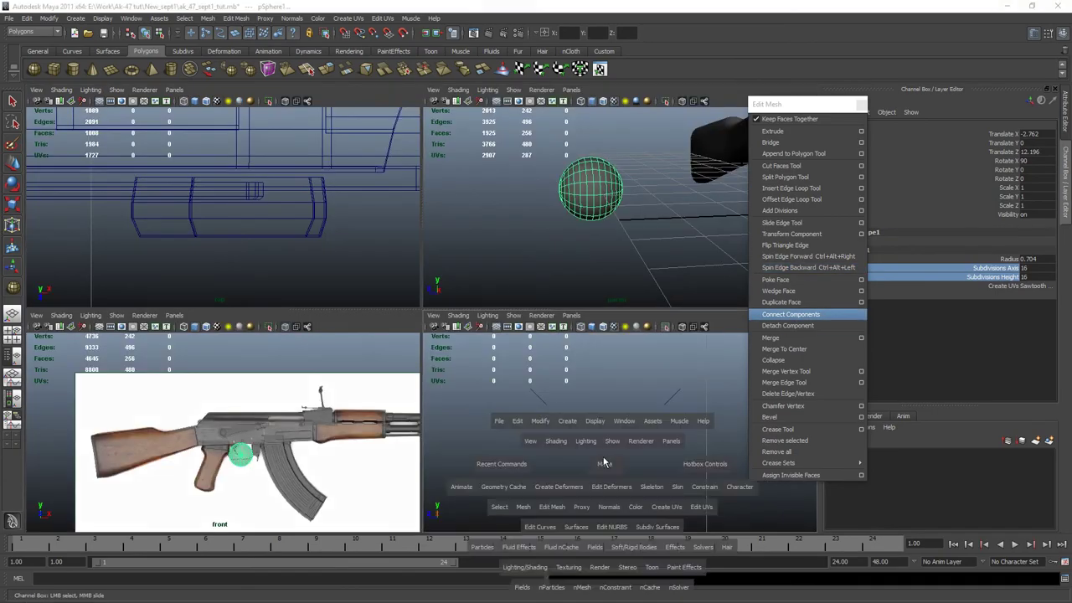
# Delete the faces on the sphere's right half to leave a half-dome
pyautogui.press('f')
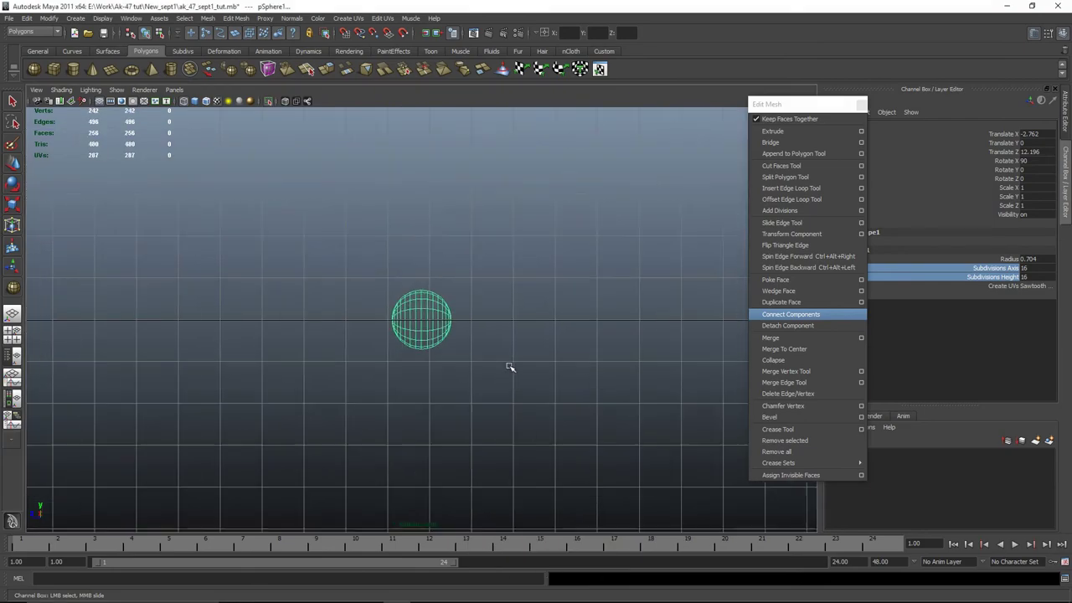
pyautogui.scroll(5, 510, 367)
pyautogui.moveTo(469, 297); pyautogui.dragTo(465, 325, button='right')
pyautogui.moveTo(527, 312); pyautogui.dragTo(422, 522)
pyautogui.press('Delete')
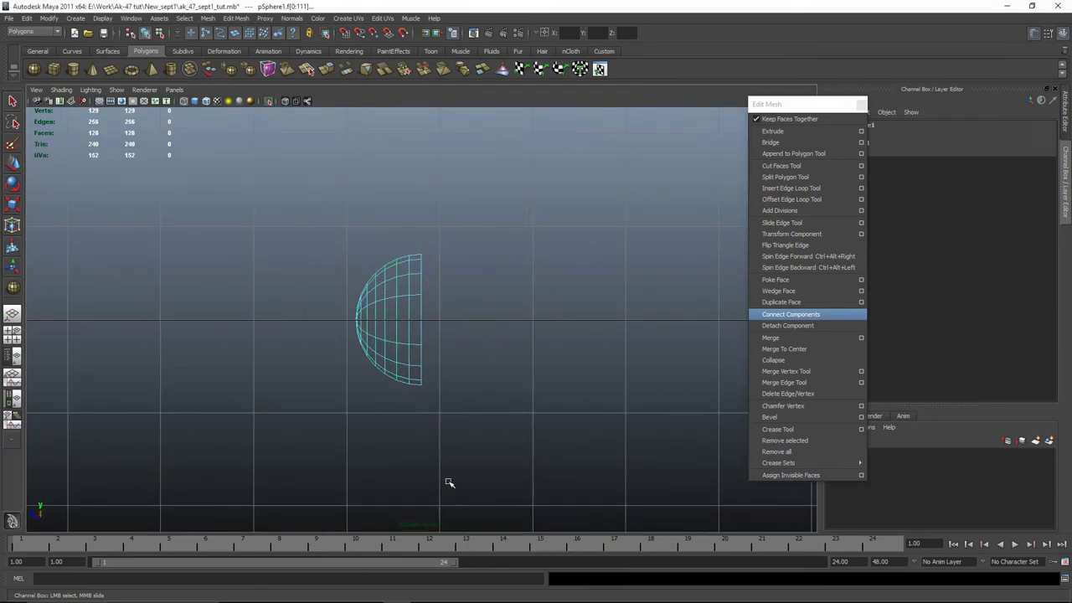
pyautogui.moveTo(385, 301); pyautogui.dragTo(501, 315, button='right')
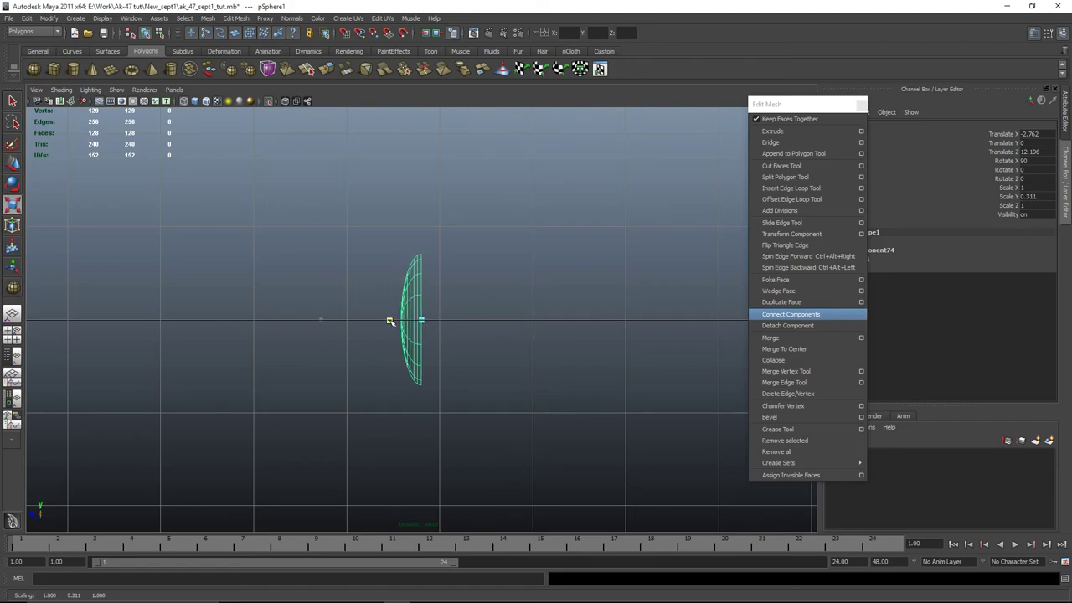
pyautogui.click(540, 372)
pyautogui.click(410, 324)
# Shrink the half-sphere to pin size in the front view
pyautogui.press('space')
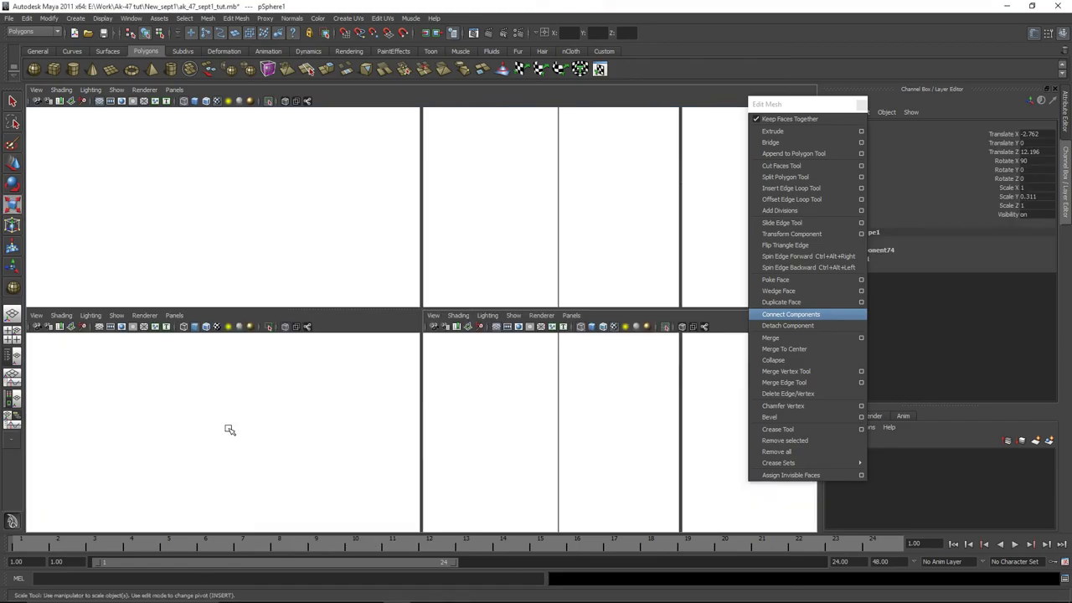
pyautogui.press('space')
pyautogui.scroll(3, 436, 331)
pyautogui.press('w')
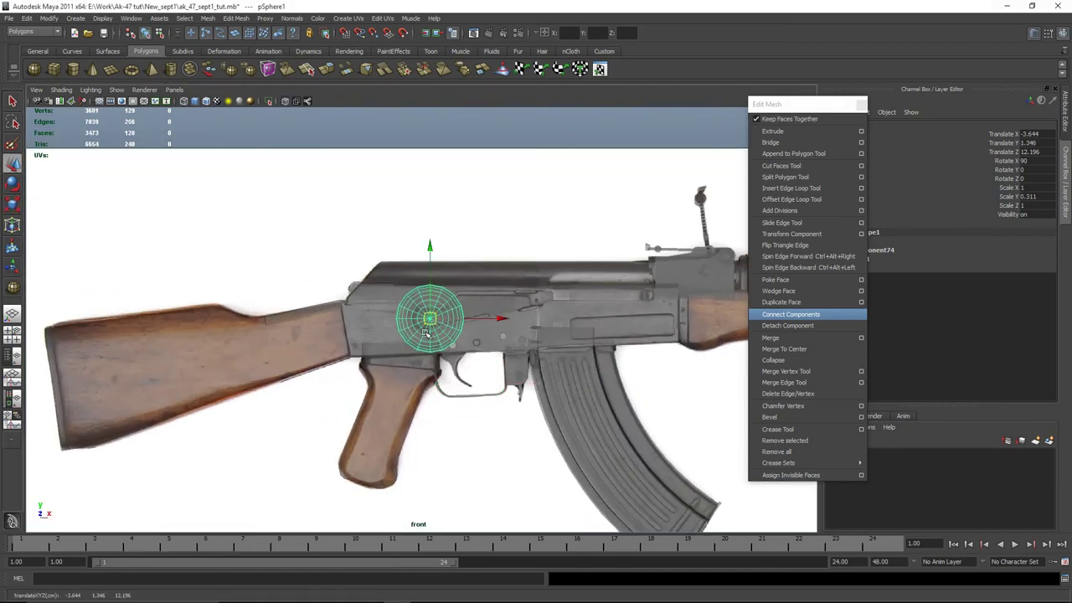
pyautogui.press('r')
pyautogui.press('f')
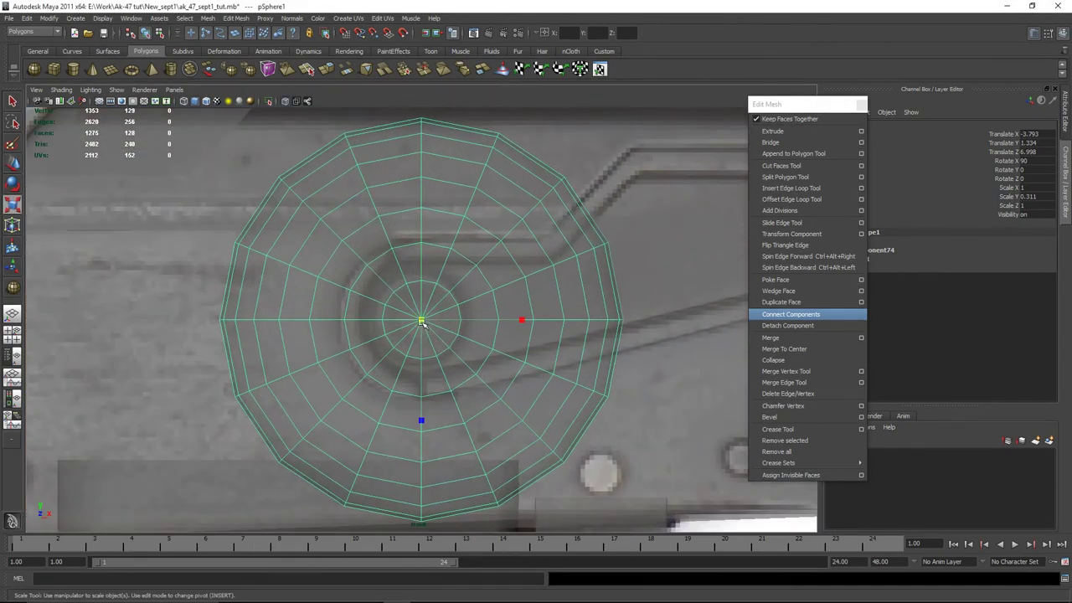
pyautogui.moveTo(421, 321); pyautogui.dragTo(215, 323)
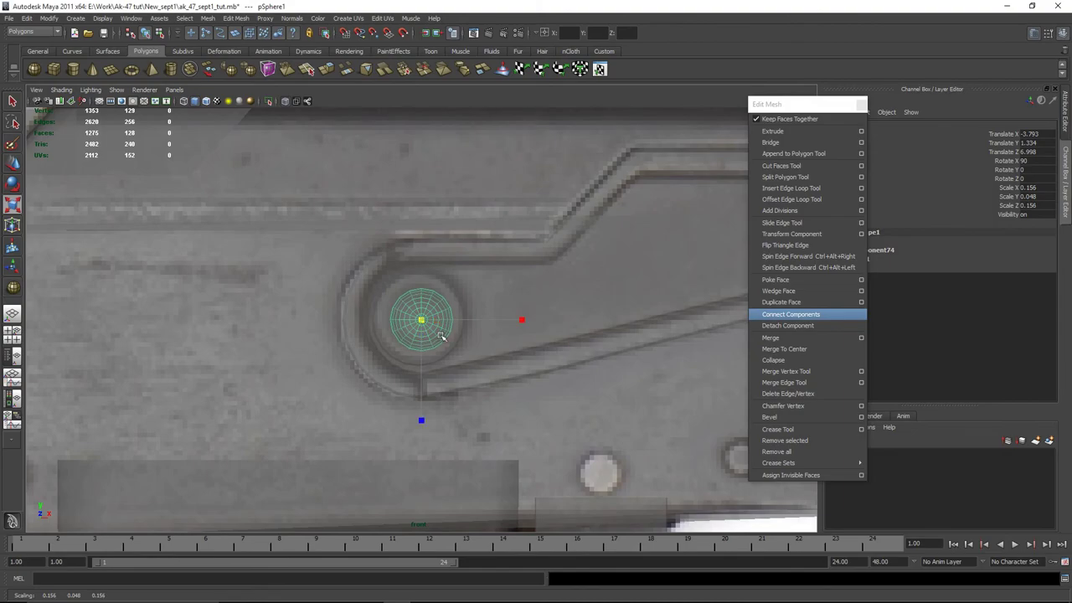
pyautogui.scroll(2, 441, 336)
# Push the half-dome pin cap along Z onto the receiver
pyautogui.press('space')
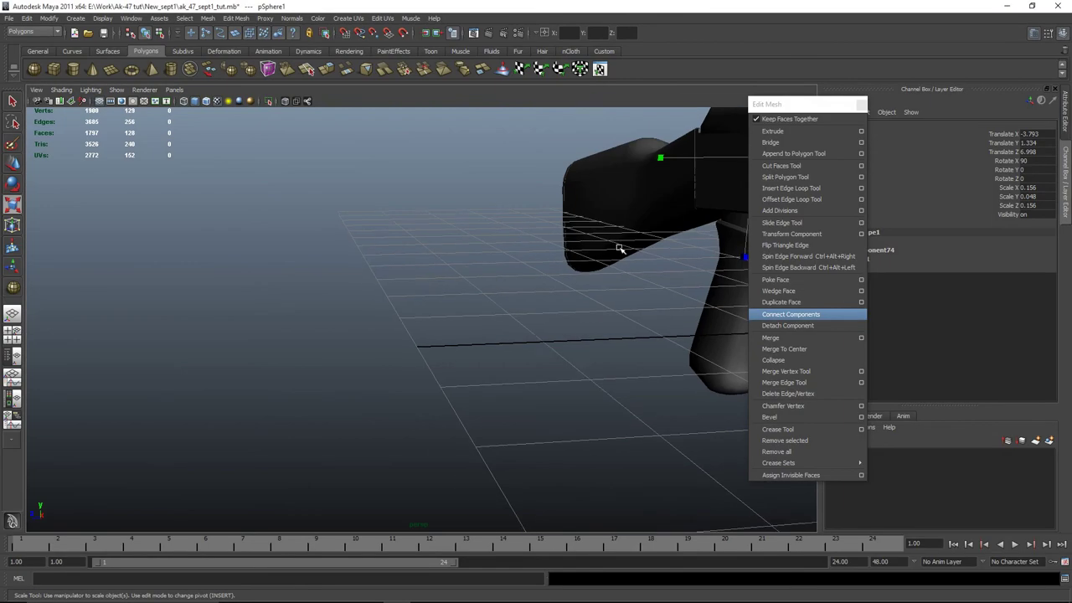
pyautogui.keyDown('alt'); pyautogui.moveTo(618, 246); pyautogui.dragTo(679, 359); pyautogui.keyUp('alt')
pyautogui.press('w')
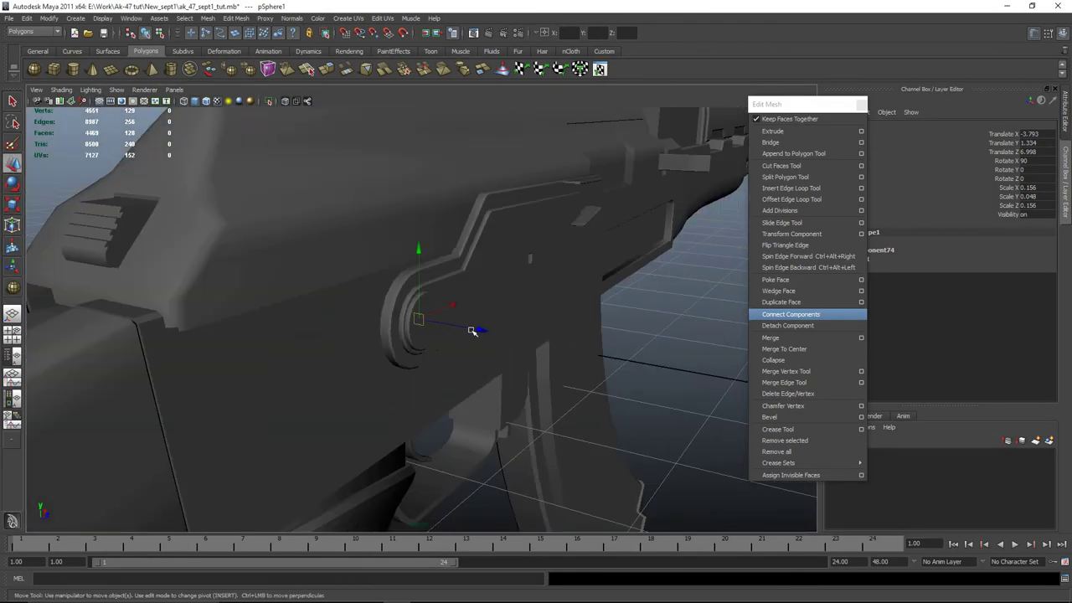
pyautogui.moveTo(474, 330); pyautogui.dragTo(491, 337)
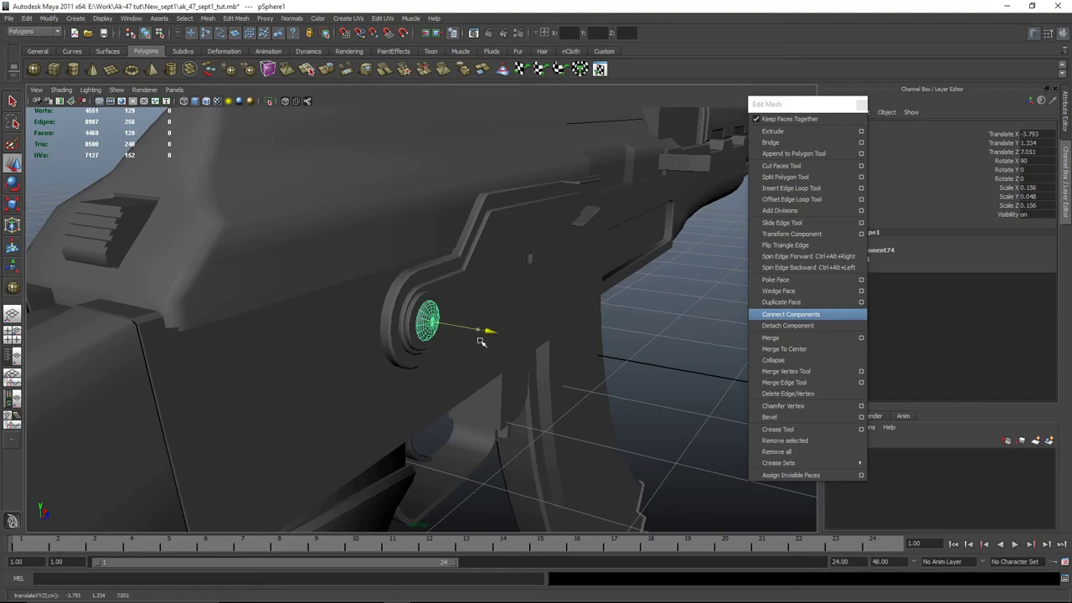
pyautogui.click(479, 340)
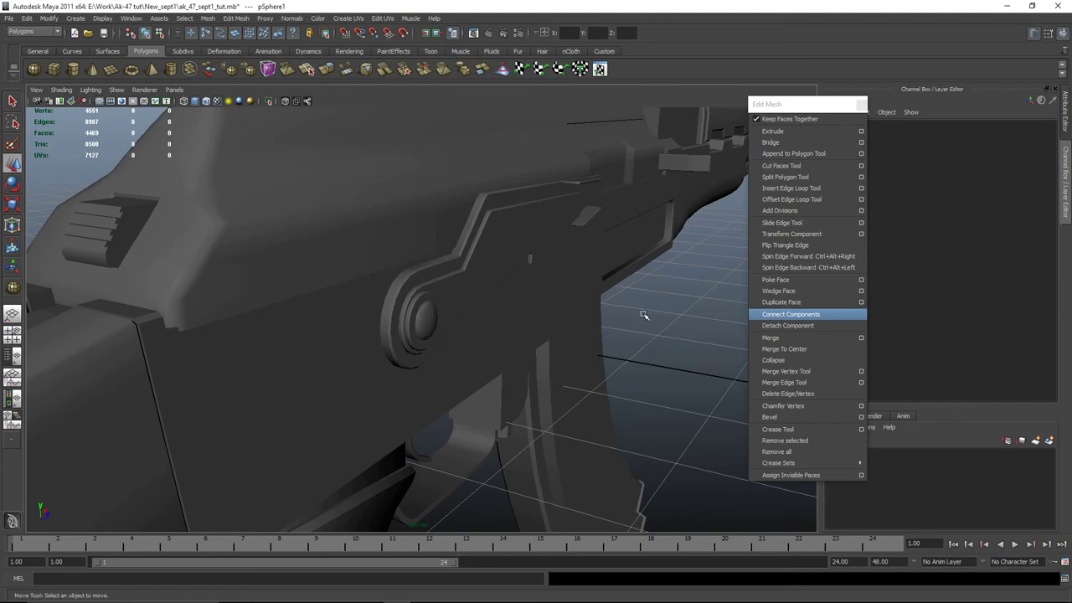
# Inspect the receiver pins from several angles, then draw a new cylinder beside the magazine
pyautogui.keyDown('alt'); pyautogui.moveTo(479, 339); pyautogui.dragTo(603, 342); pyautogui.keyUp('alt')
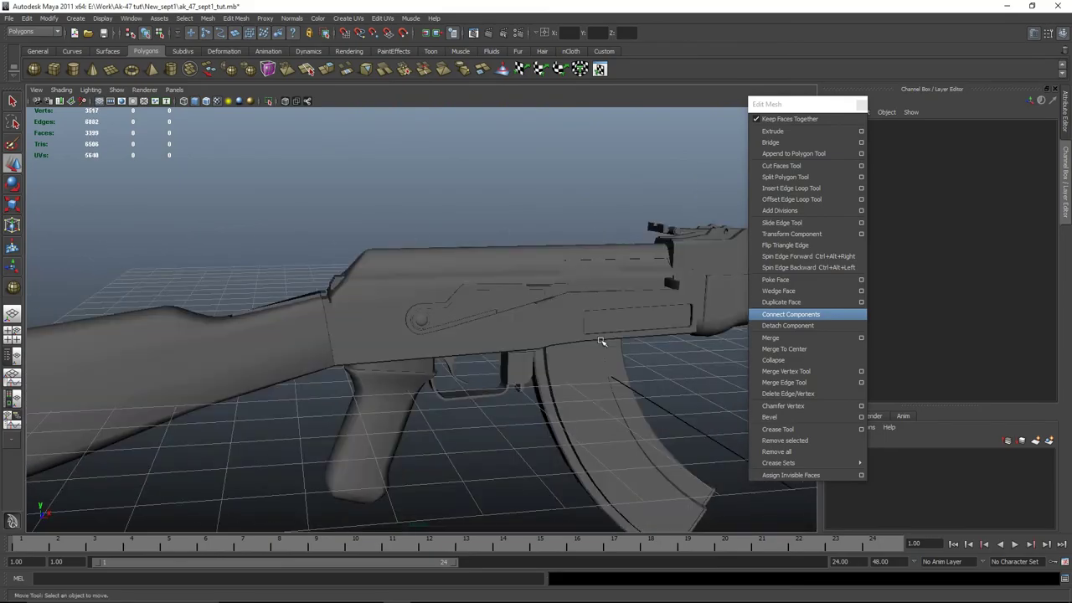
pyautogui.keyDown('alt'); pyautogui.moveTo(631, 377); pyautogui.dragTo(491, 413); pyautogui.keyUp('alt')
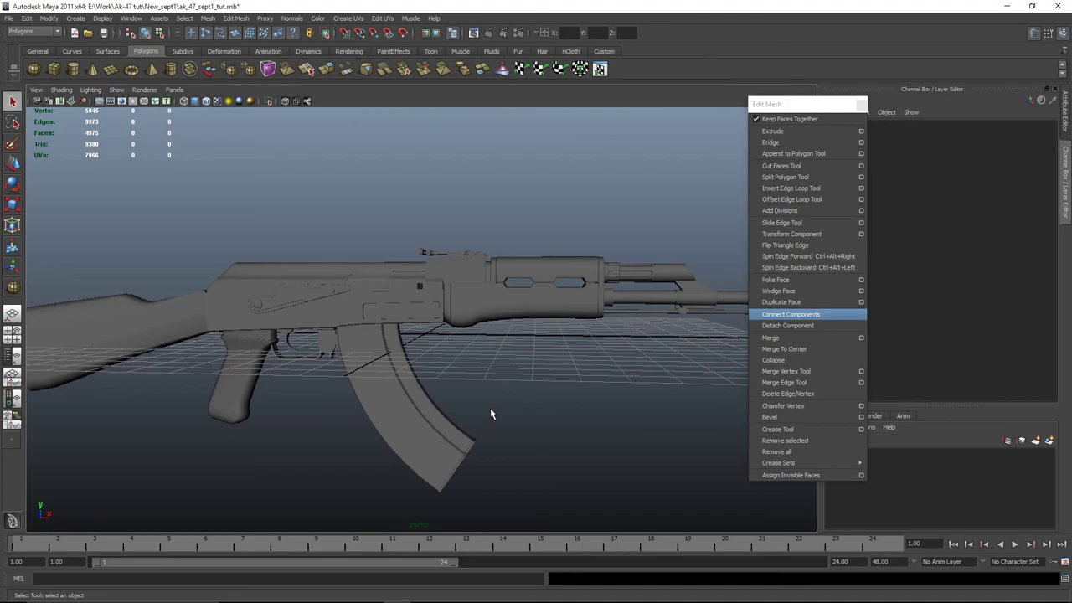
pyautogui.scroll(3, 491, 414)
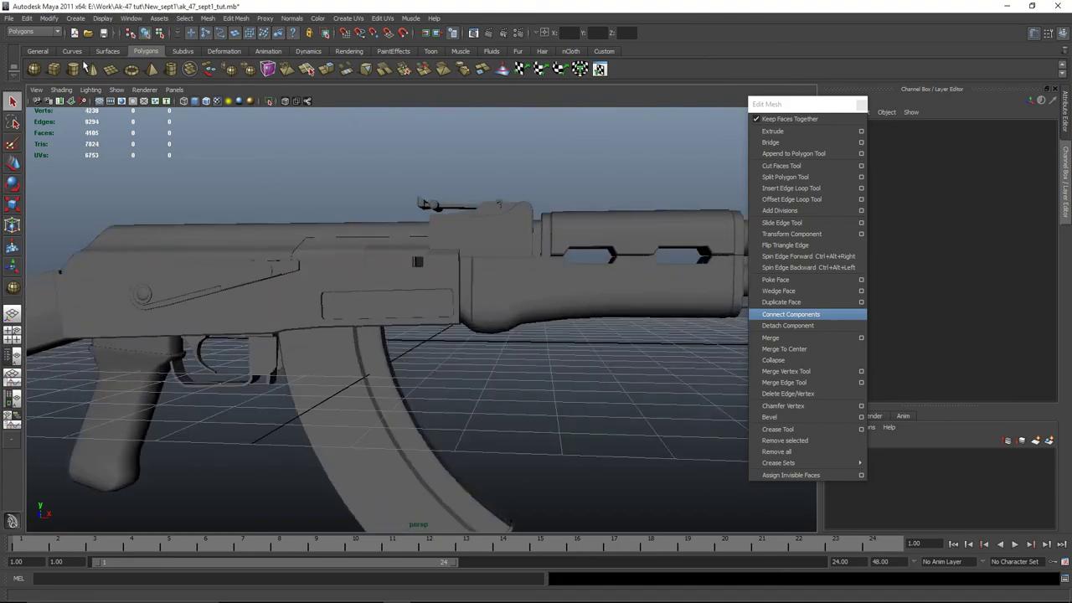
pyautogui.keyDown('alt'); pyautogui.moveTo(273, 140); pyautogui.dragTo(417, 328); pyautogui.keyUp('alt')
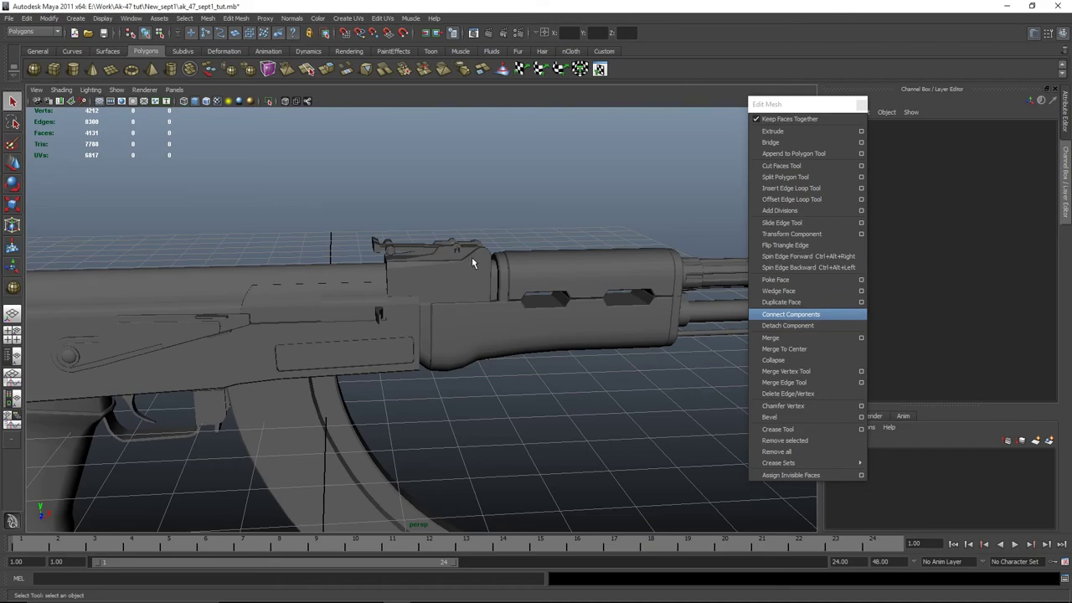
pyautogui.scroll(-3, 472, 263)
pyautogui.scroll(3, 537, 278)
pyautogui.keyDown('alt'); pyautogui.moveTo(398, 335); pyautogui.dragTo(566, 394, button='middle'); pyautogui.keyUp('alt')
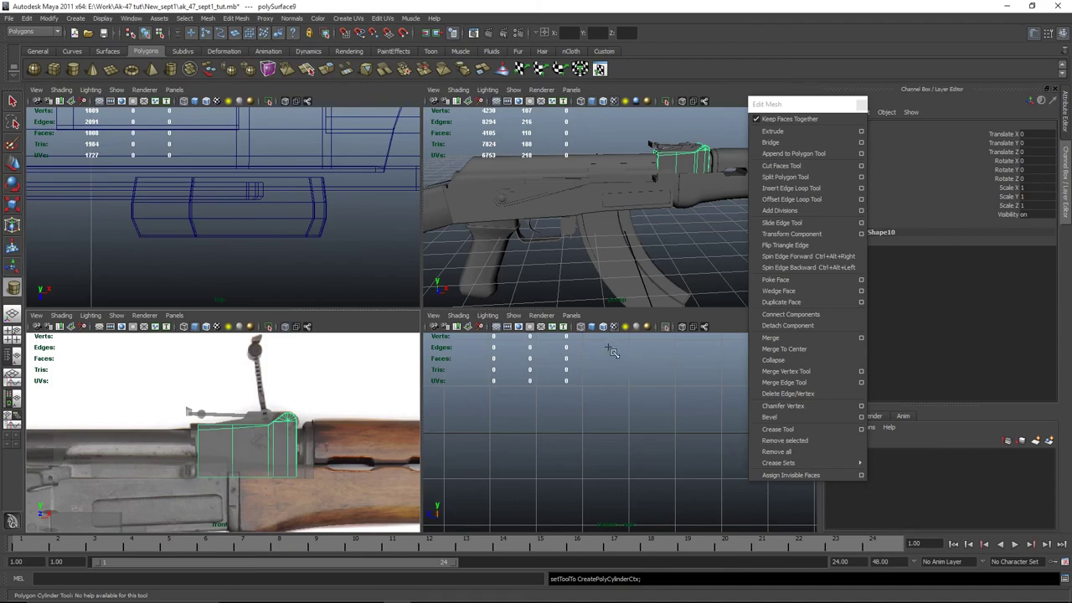
pyautogui.scroll(3, 624, 255)
pyautogui.press('space')
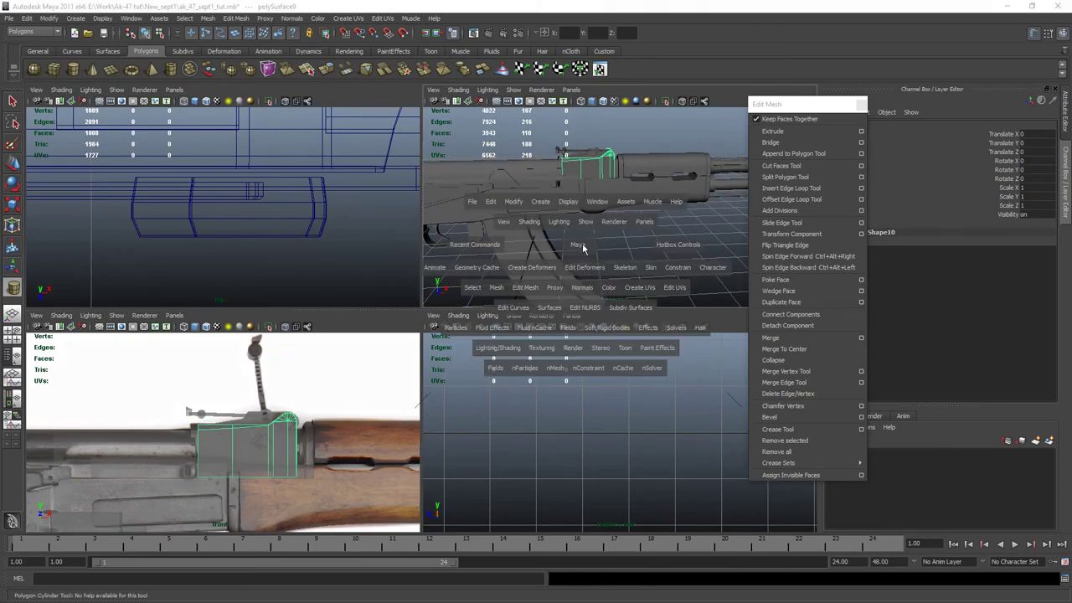
pyautogui.scroll(-4, 593, 318)
pyautogui.keyDown('alt'); pyautogui.moveTo(574, 344); pyautogui.dragTo(553, 397); pyautogui.keyUp('alt')
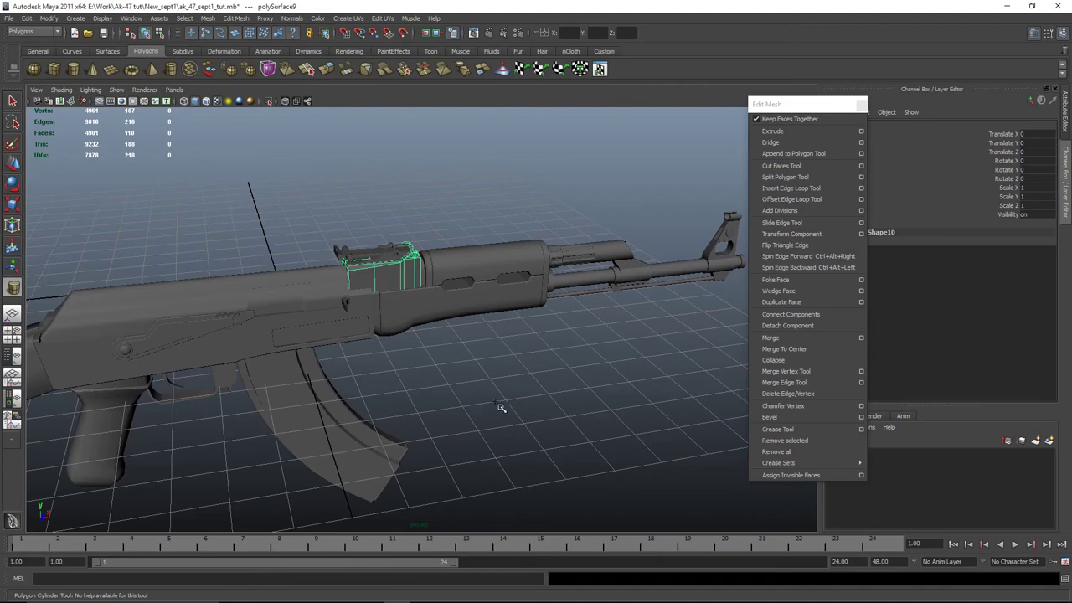
pyautogui.moveTo(478, 400)
pyautogui.mouseDown()
pyautogui.moveTo(499, 373)
pyautogui.moveTo(653, 330)
pyautogui.moveTo(798, 311)
pyautogui.mouseUp()
# Stand the new cylinder upright with Rotate X set to 90
pyautogui.press('e')
pyautogui.click(1040, 161)
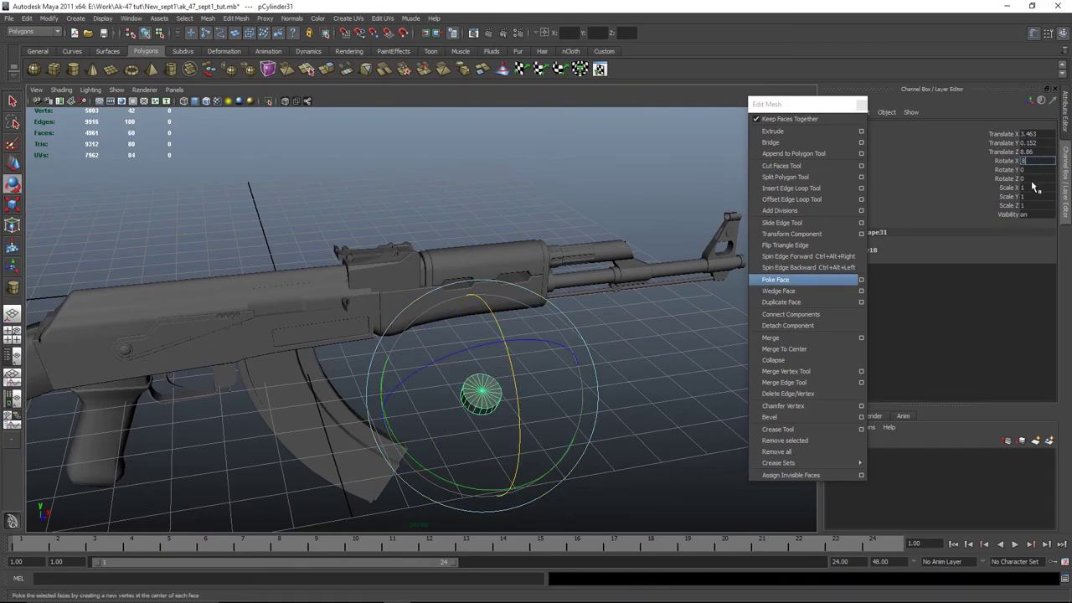
pyautogui.write('90')
pyautogui.press('Return')
pyautogui.keyDown('alt'); pyautogui.moveTo(586, 360); pyautogui.dragTo(387, 460); pyautogui.keyUp('alt')
# Move the cylinder up near the receiver and shrink it to about 0.3 scale
pyautogui.press('w')
pyautogui.keyDown('alt'); pyautogui.moveTo(663, 529); pyautogui.dragTo(588, 429, button='middle'); pyautogui.keyUp('alt')
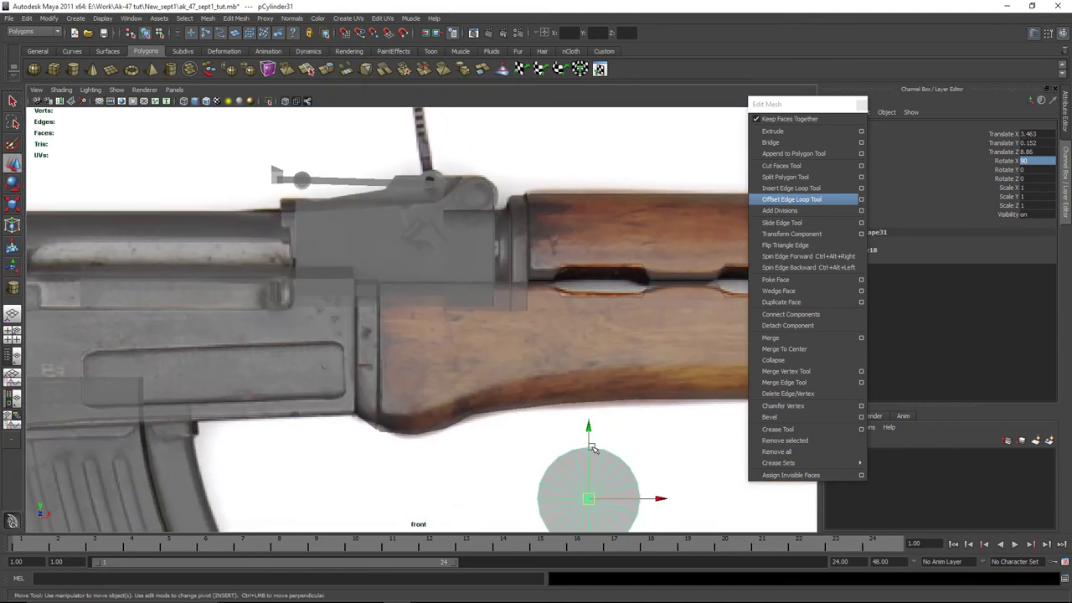
pyautogui.moveTo(588, 497); pyautogui.dragTo(476, 195)
pyautogui.scroll(3, 475, 195)
pyautogui.keyDown('alt'); pyautogui.moveTo(427, 223); pyautogui.dragTo(419, 295, button='middle'); pyautogui.keyUp('alt')
pyautogui.press('r')
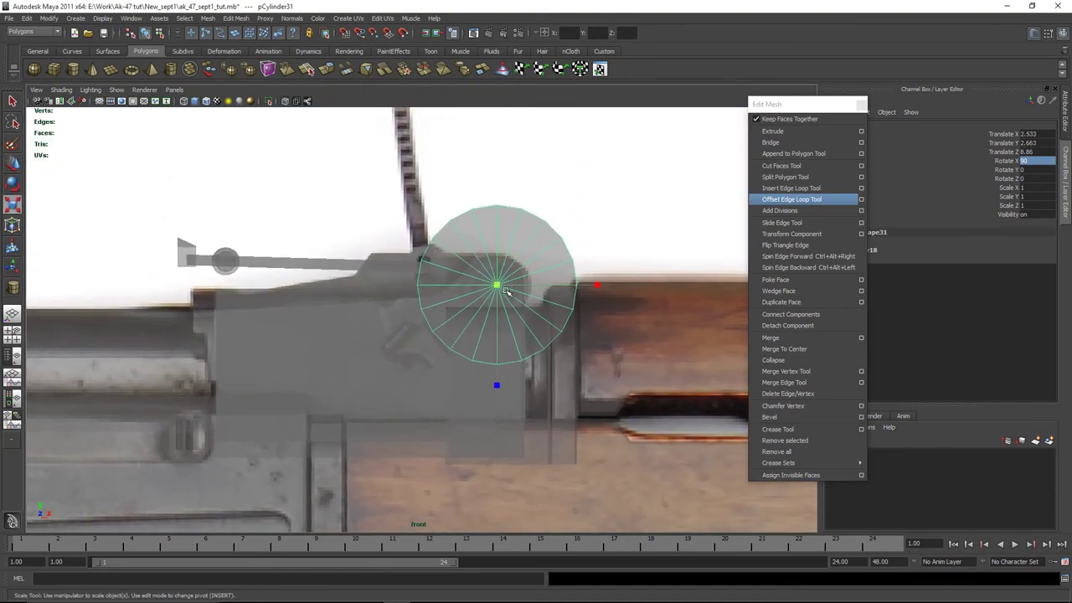
pyautogui.moveTo(496, 284); pyautogui.dragTo(418, 294)
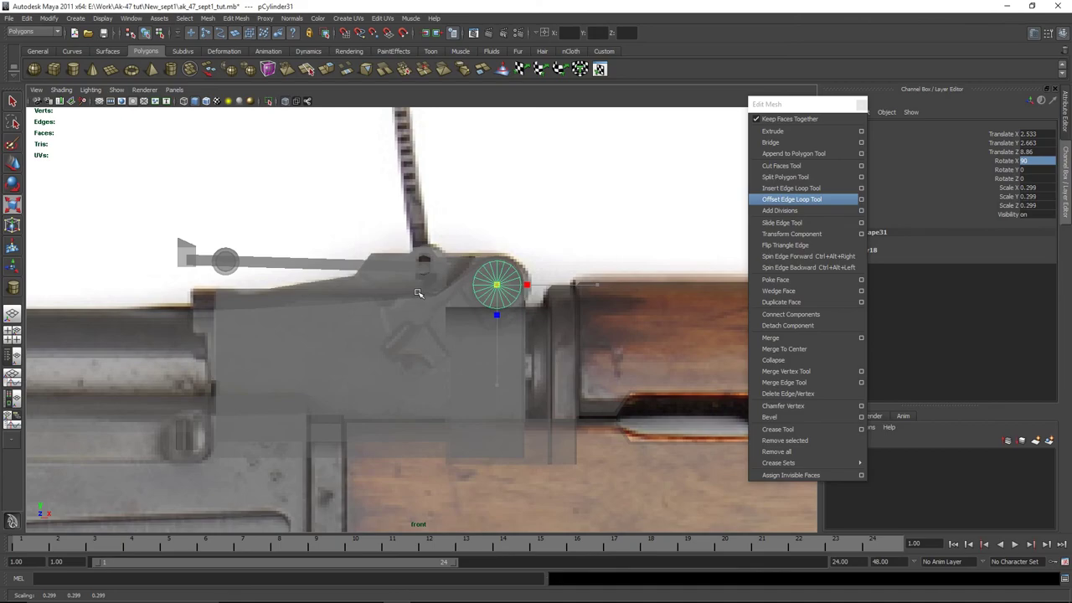
pyautogui.scroll(2, 418, 293)
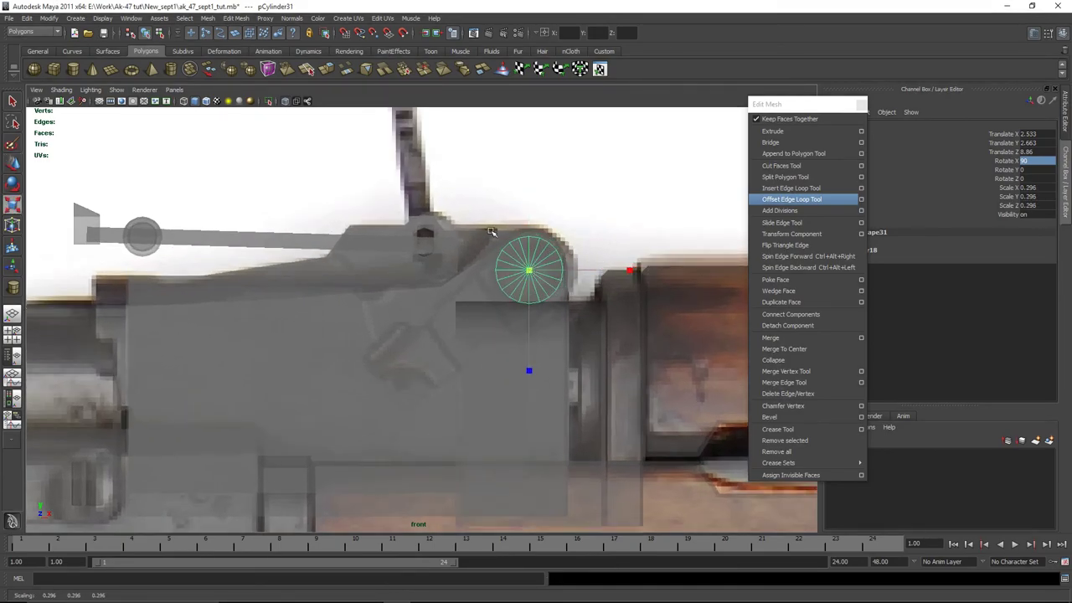
# Slide the cylinder along X into the rifle body and flatten it to 0.296/0.187/0.296
pyautogui.press('space')
pyautogui.press('space')
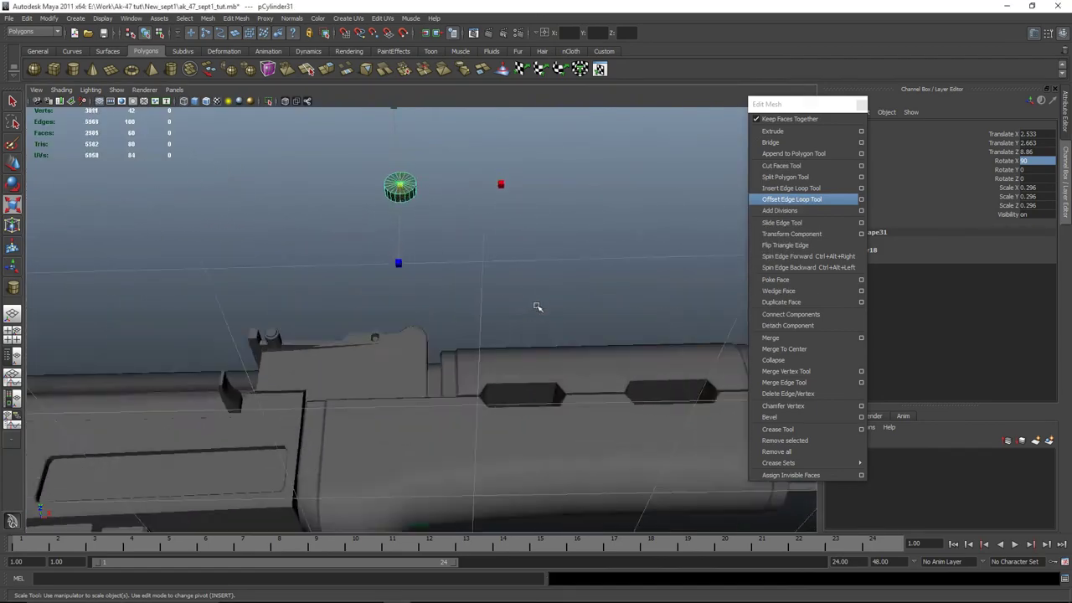
pyautogui.press('f')
pyautogui.scroll(-5, 703, 417)
pyautogui.press('w')
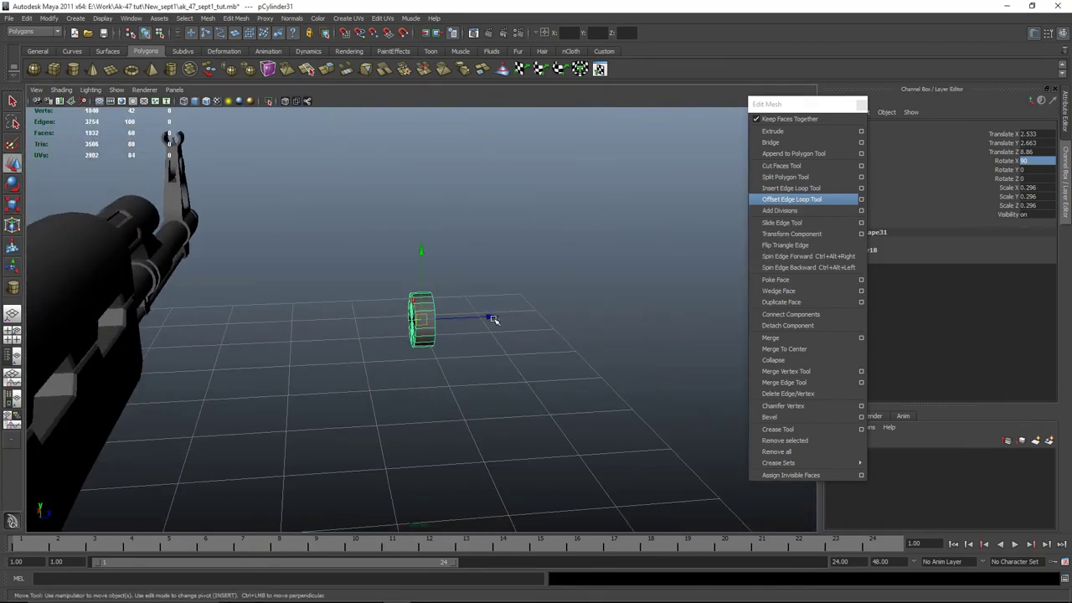
pyautogui.keyDown('alt'); pyautogui.moveTo(492, 318); pyautogui.dragTo(572, 348); pyautogui.keyUp('alt')
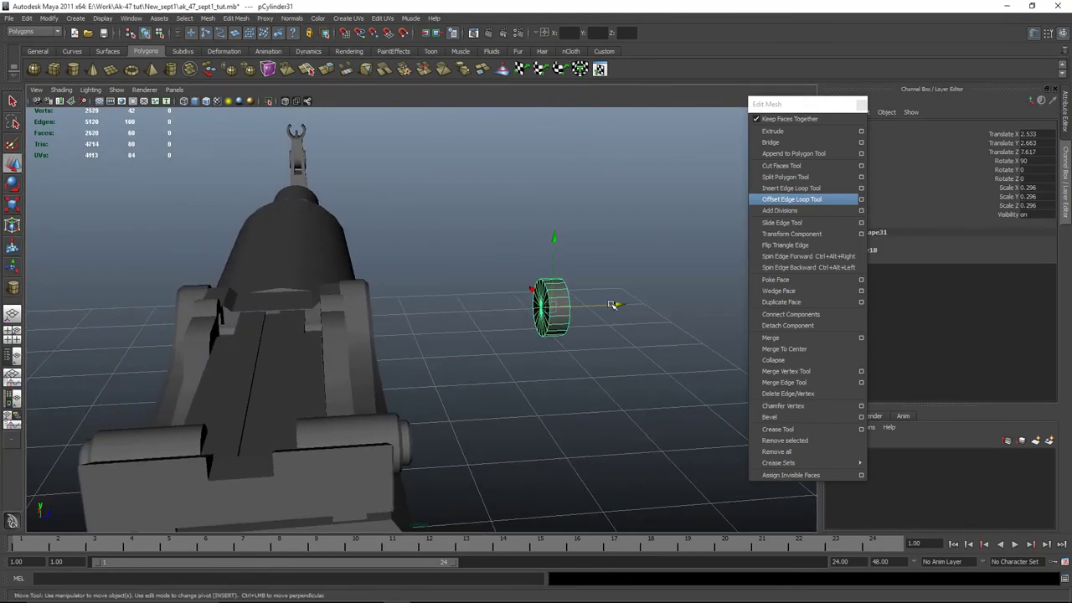
pyautogui.moveTo(614, 304); pyautogui.dragTo(412, 314)
pyautogui.press('r')
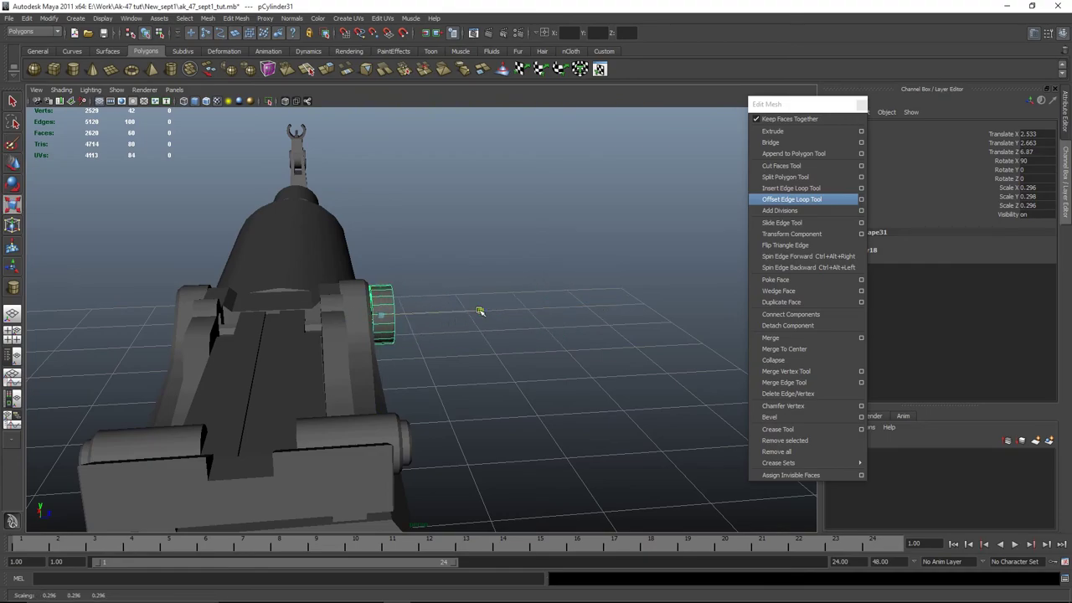
pyautogui.keyDown('alt'); pyautogui.moveTo(454, 351); pyautogui.dragTo(421, 327); pyautogui.keyUp('alt')
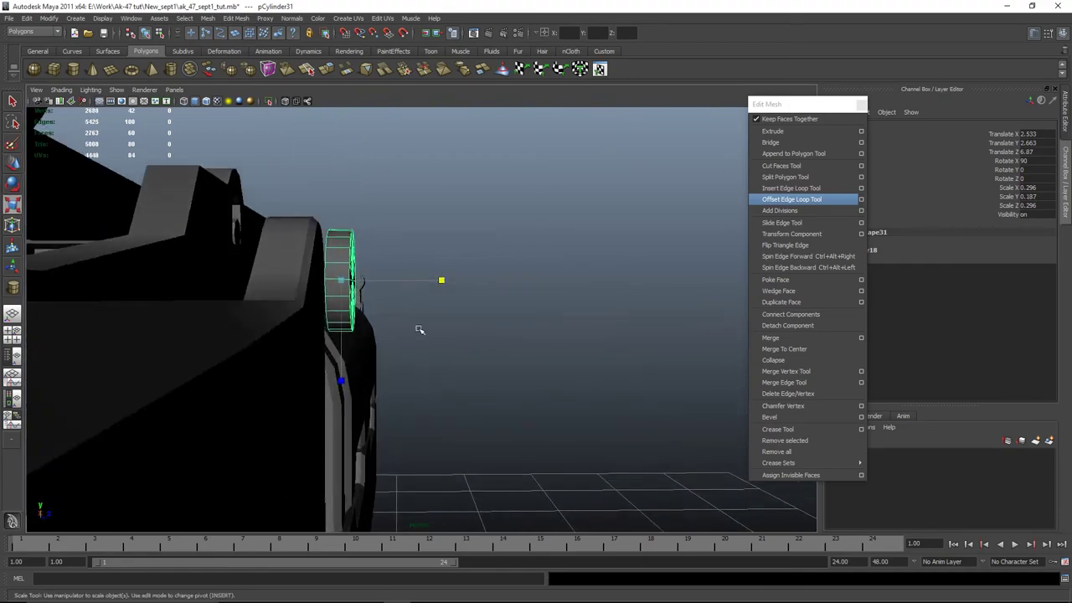
# Nudge the cylinder to 2.533, 2.663, 6.829 and view it against the front reference
pyautogui.press('w')
pyautogui.moveTo(422, 277); pyautogui.dragTo(482, 345)
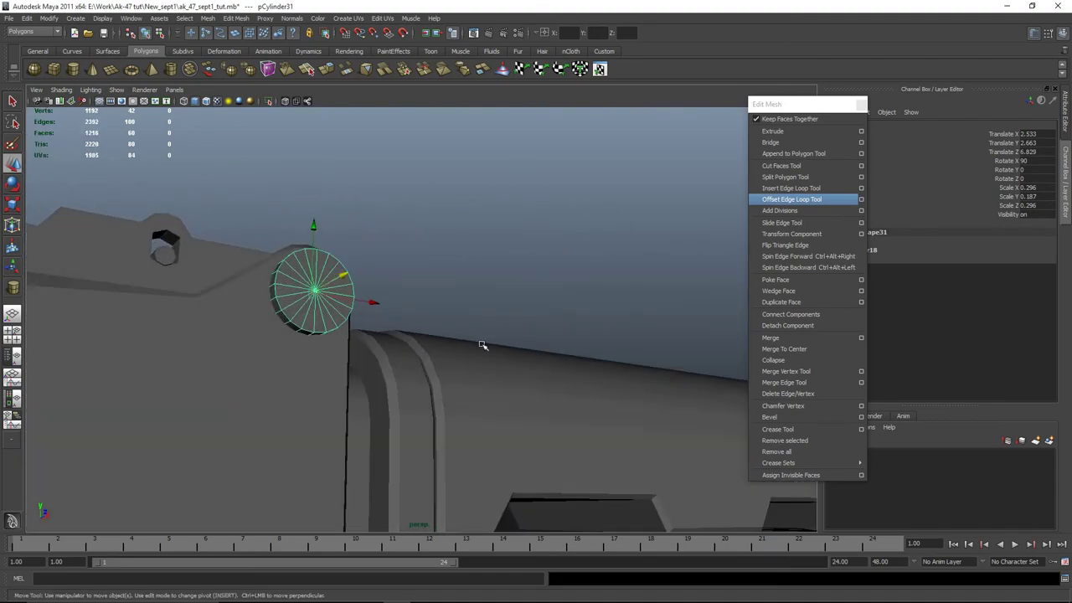
pyautogui.moveTo(242, 441); pyautogui.dragTo(243, 494)
pyautogui.scroll(-3, 534, 348)
pyautogui.scroll(6, 534, 347)
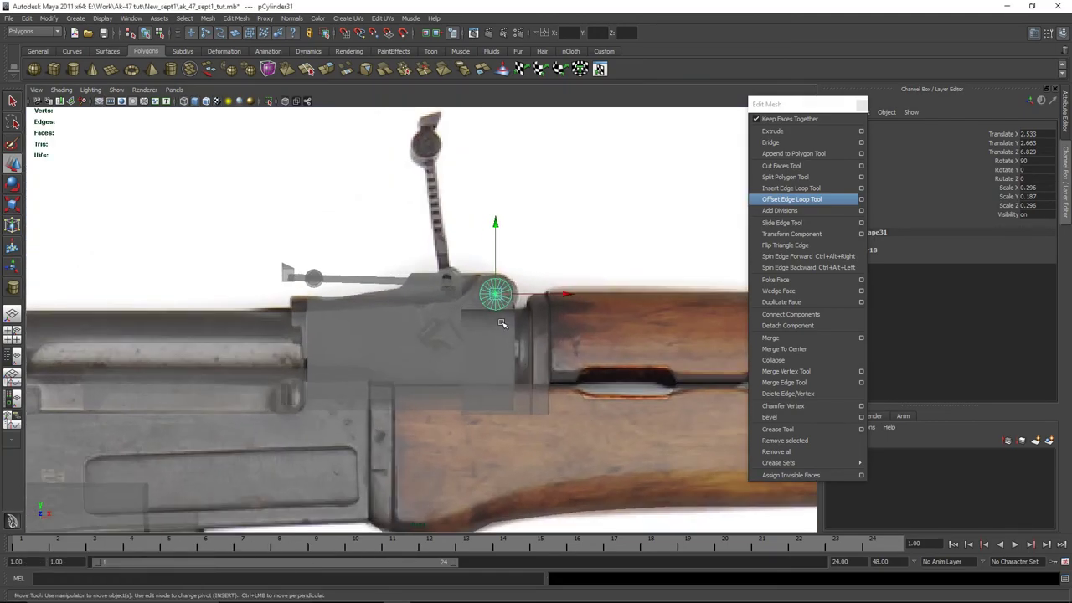
# Delete the cylinder's left-half faces and tilt the remaining half about 40° in Z
pyautogui.keyDown('alt'); pyautogui.moveTo(535, 348); pyautogui.dragTo(394, 378, button='middle'); pyautogui.keyUp('alt')
pyautogui.scroll(3, 397, 331)
pyautogui.rightClick(381, 302)
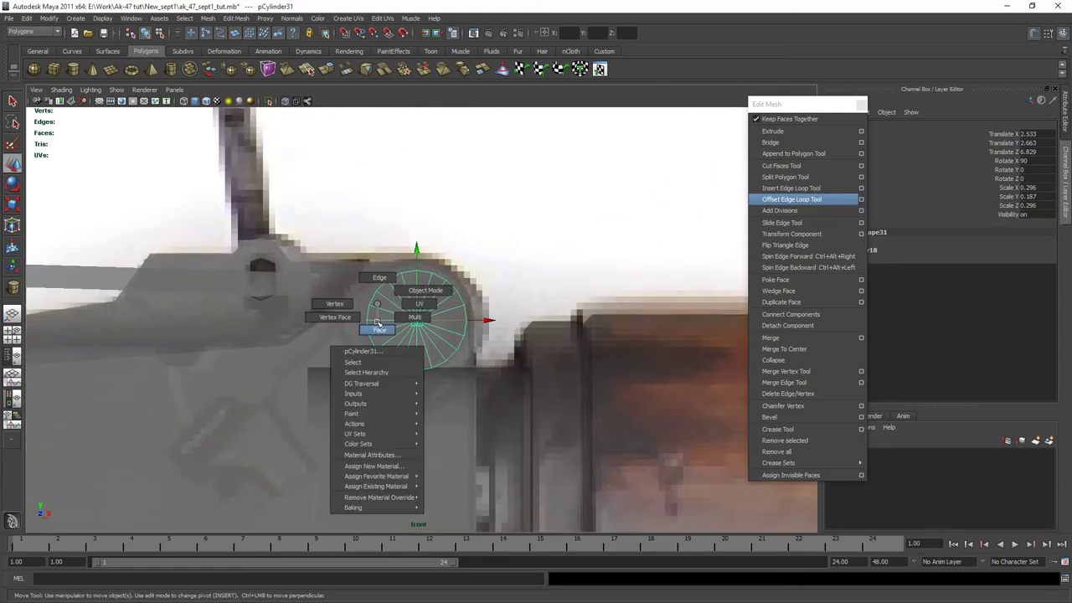
pyautogui.click(355, 256)
pyautogui.moveTo(411, 432); pyautogui.dragTo(414, 432)
pyautogui.press('Delete')
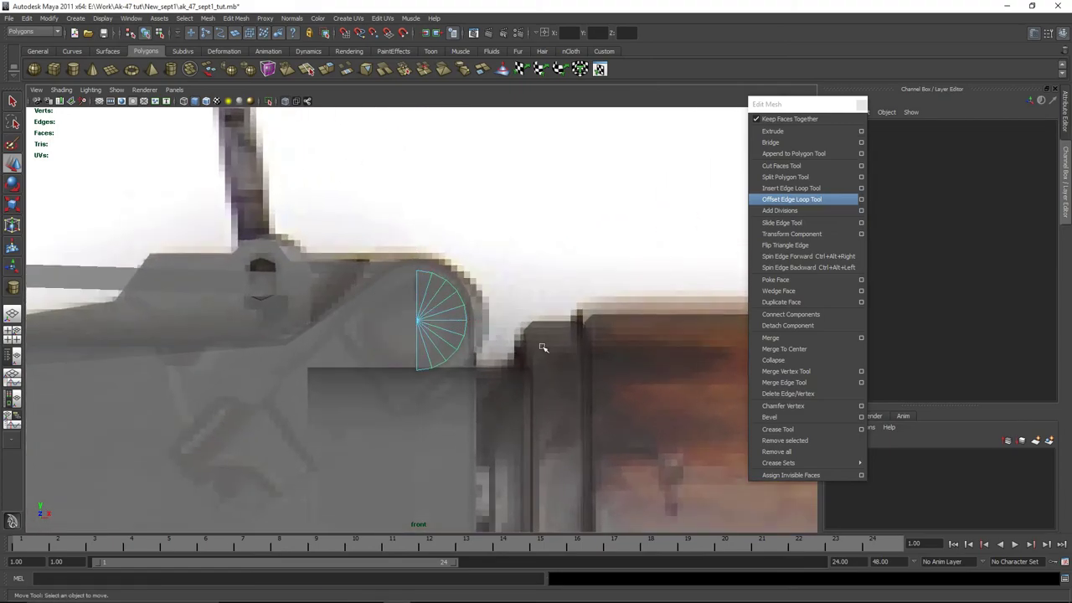
pyautogui.click(456, 303)
pyautogui.press('e')
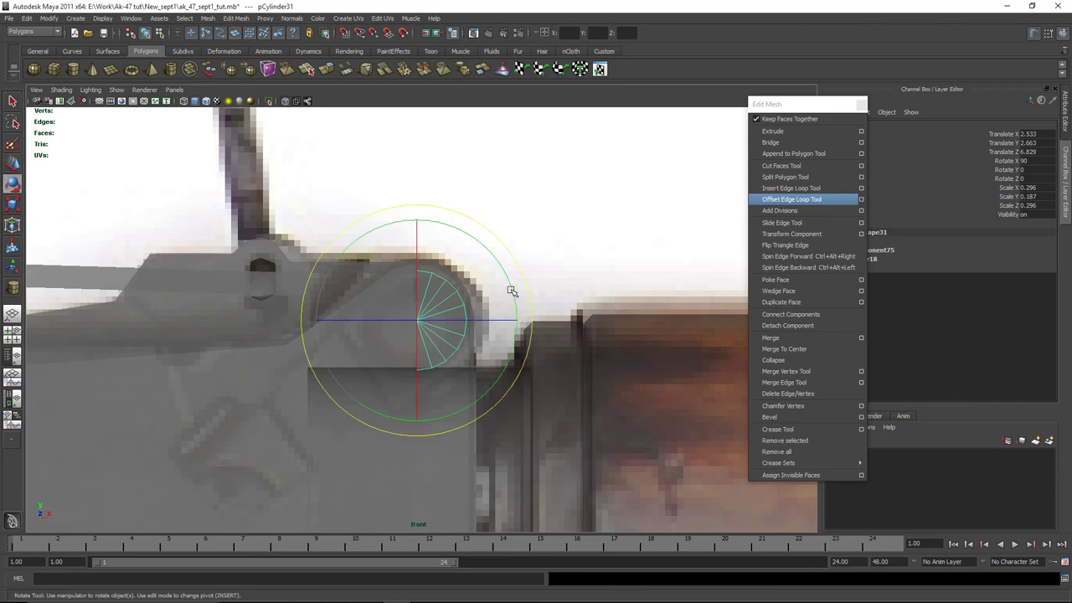
pyautogui.moveTo(511, 291); pyautogui.dragTo(502, 266)
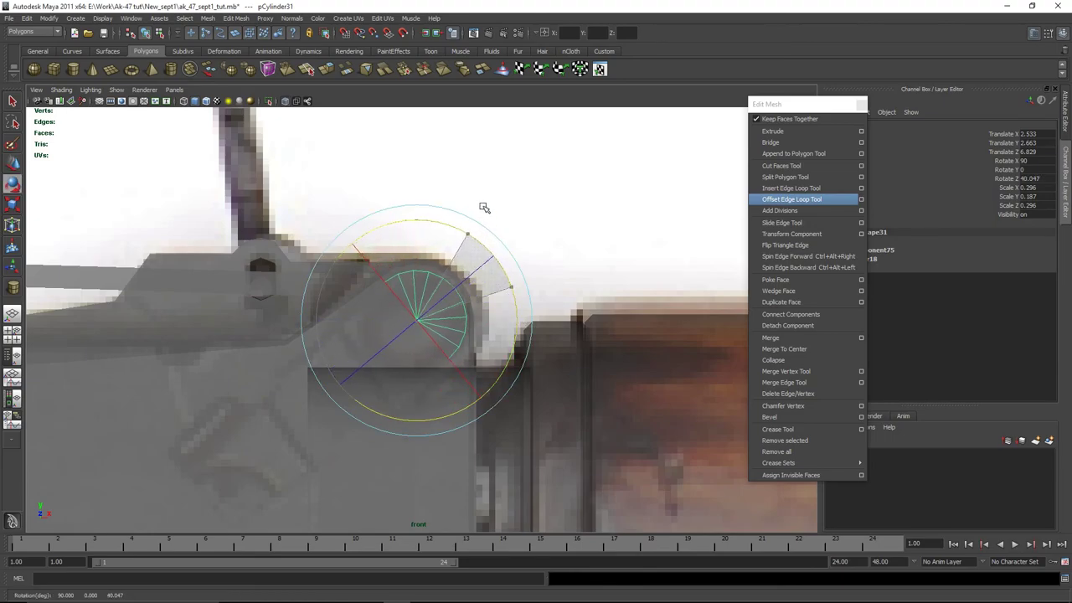
# Extrude the half-cylinder's flat edge and pull it down-left into a long arm
pyautogui.press('w')
pyautogui.moveTo(411, 335); pyautogui.dragTo(436, 303, button='right')
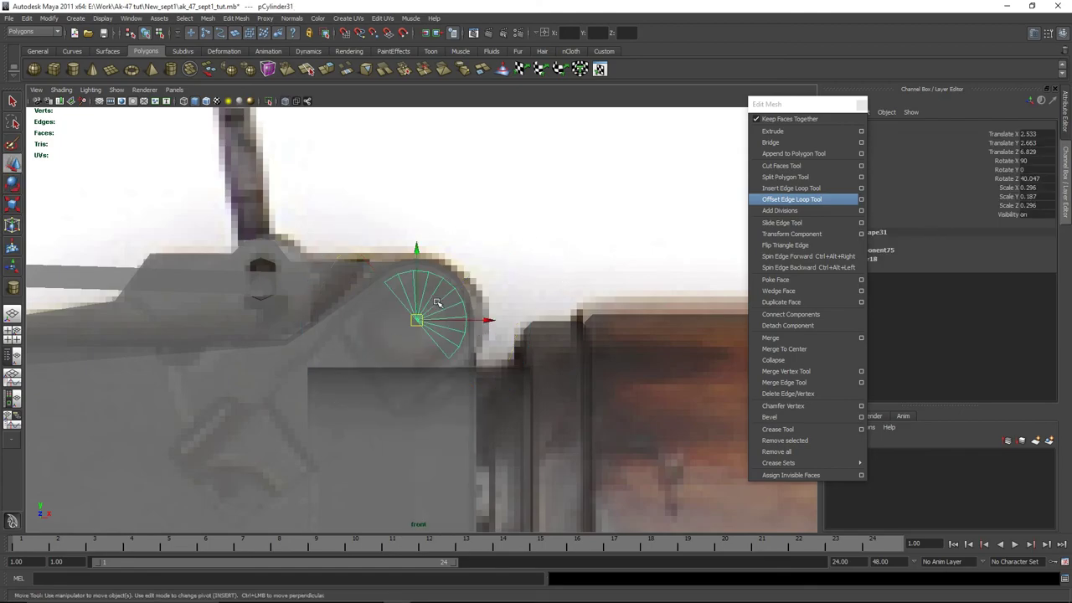
pyautogui.click(436, 278)
pyautogui.click(436, 348)
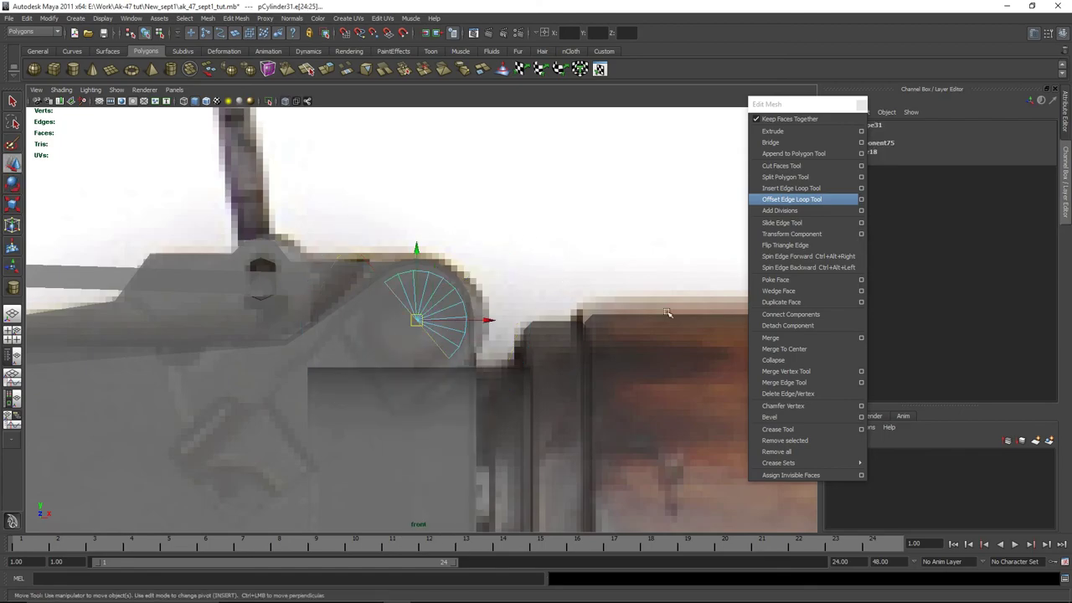
pyautogui.click(772, 131)
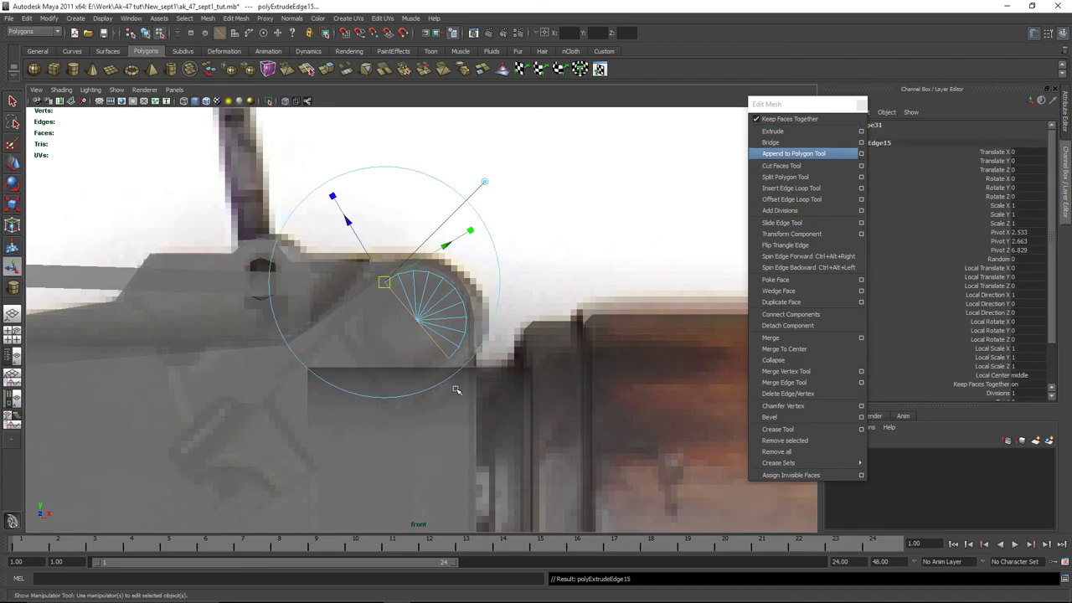
pyautogui.keyDown('alt'); pyautogui.moveTo(473, 271); pyautogui.dragTo(549, 212, button='middle'); pyautogui.keyUp('alt')
pyautogui.keyDown('alt'); pyautogui.moveTo(658, 168); pyautogui.dragTo(520, 257); pyautogui.keyUp('alt')
pyautogui.click(519, 257)
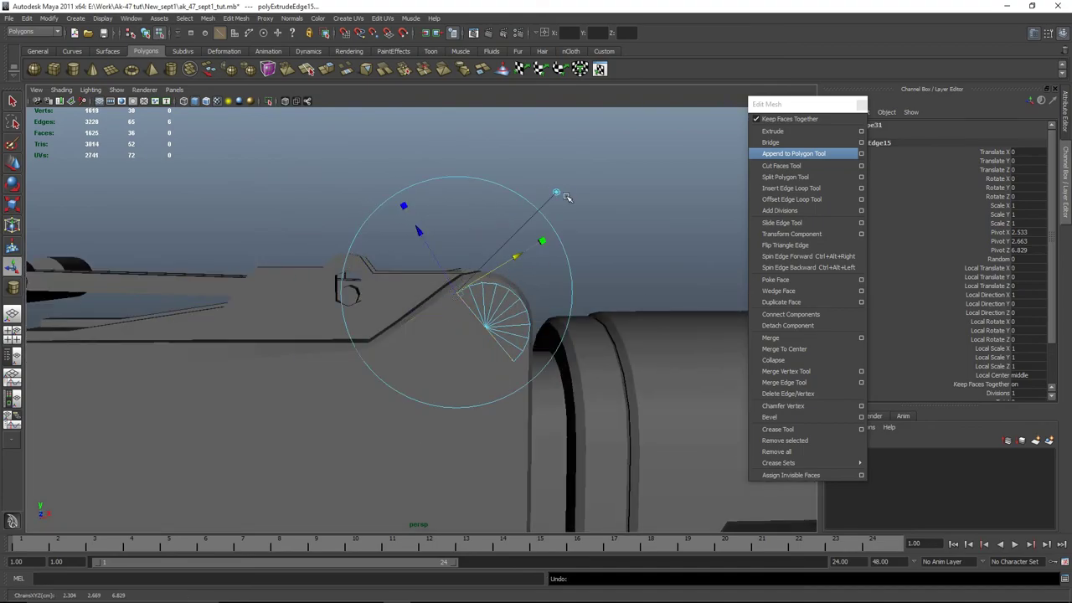
pyautogui.press('space')
pyautogui.moveTo(369, 368); pyautogui.dragTo(371, 388)
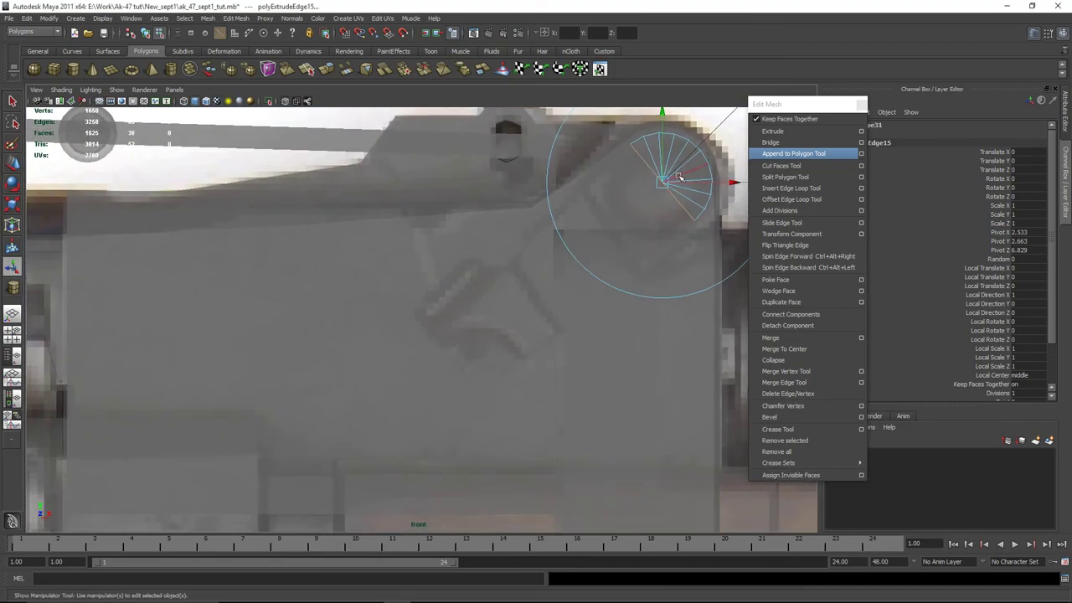
pyautogui.moveTo(617, 217); pyautogui.dragTo(456, 352)
# Scale the extruded arm narrower, then isolate the lever from the rest of the gun
pyautogui.press('r')
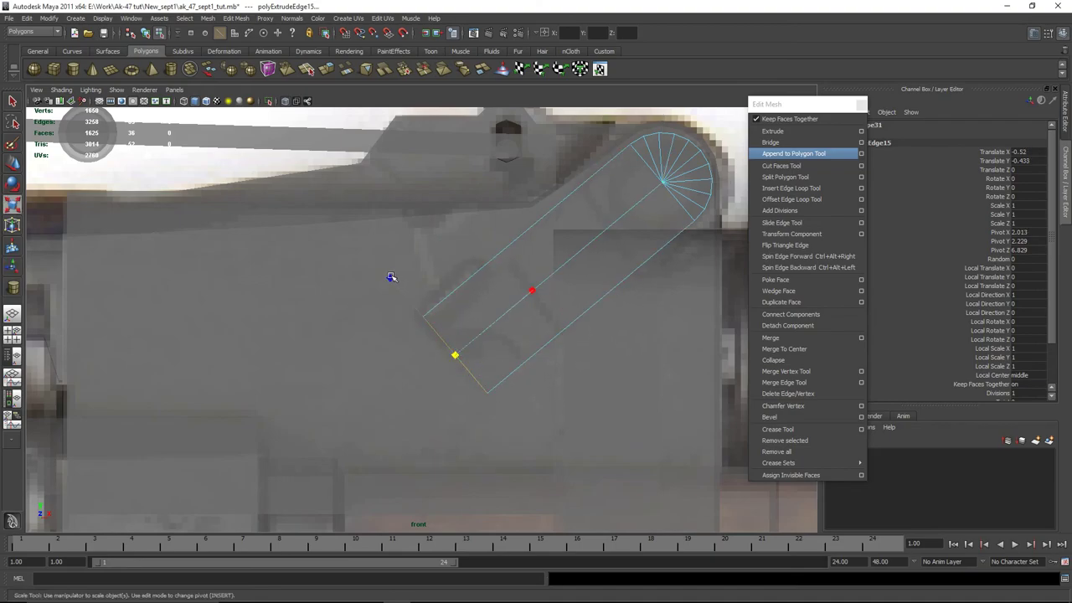
pyautogui.moveTo(391, 276); pyautogui.dragTo(409, 309)
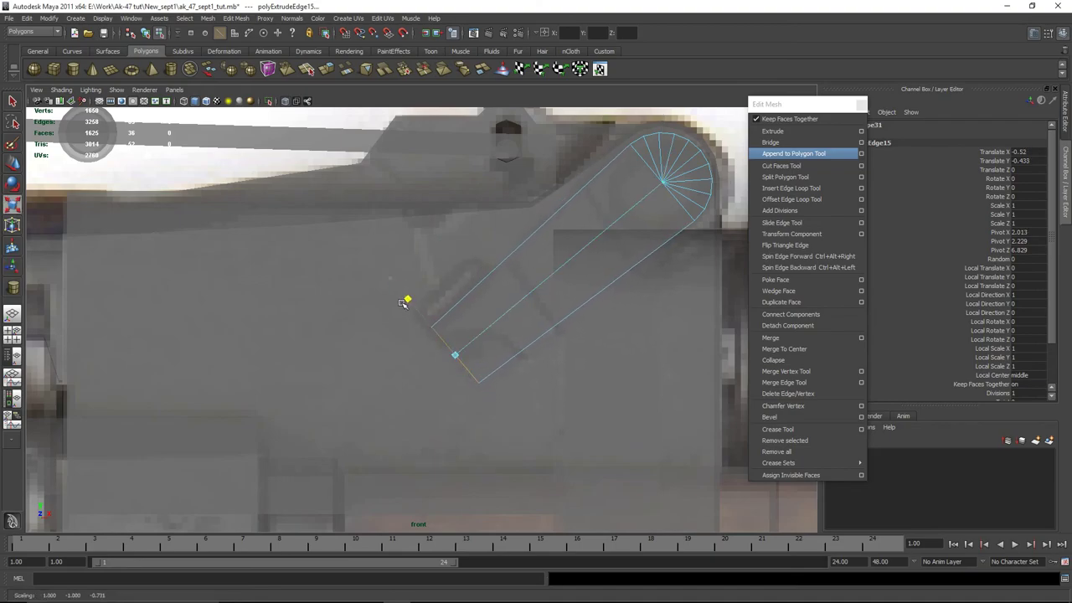
pyautogui.press('space')
pyautogui.press('space')
pyautogui.keyDown('alt'); pyautogui.moveTo(538, 343); pyautogui.dragTo(434, 347); pyautogui.keyUp('alt')
pyautogui.press('F8')
pyautogui.hotkey('ctrl', '1')
pyautogui.keyDown('alt'); pyautogui.moveTo(511, 360); pyautogui.dragTo(407, 343); pyautogui.keyUp('alt')
pyautogui.moveTo(407, 344); pyautogui.dragTo(399, 282, button='right')
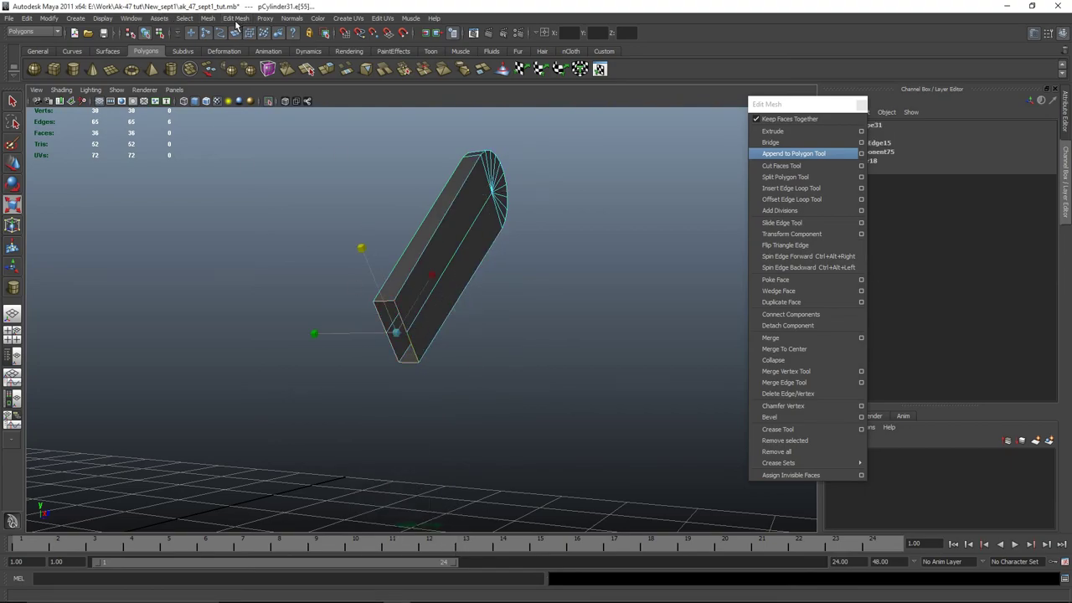
pyautogui.click(207, 17)
# Fill the arm's open end with a face and split that end face with a new edge
pyautogui.click(276, 198)
pyautogui.press('f')
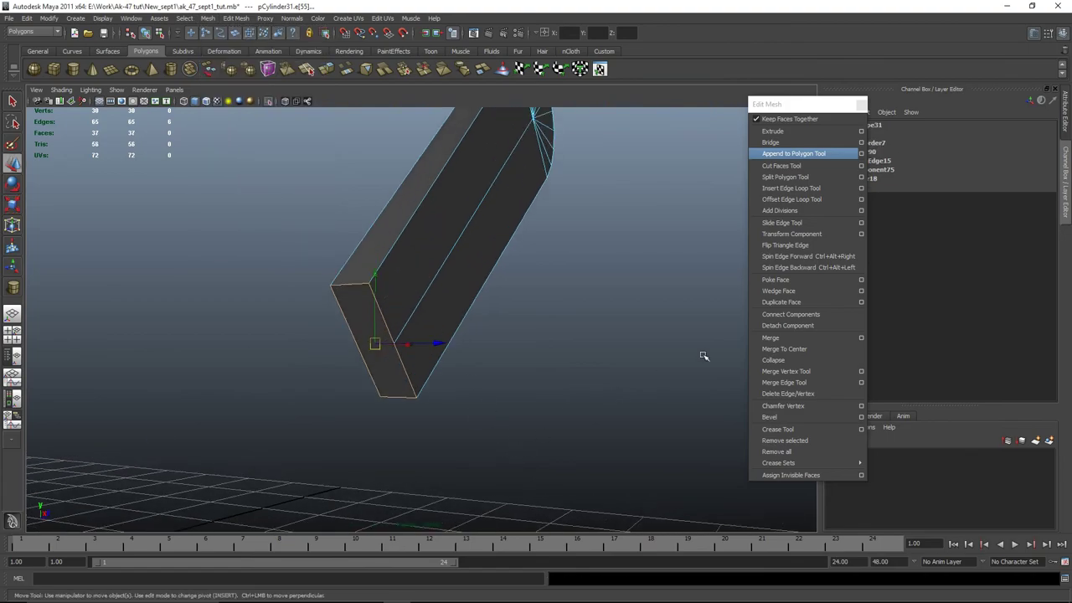
pyautogui.click(817, 176)
pyautogui.keyDown('alt'); pyautogui.moveTo(338, 398); pyautogui.dragTo(411, 382); pyautogui.keyUp('alt')
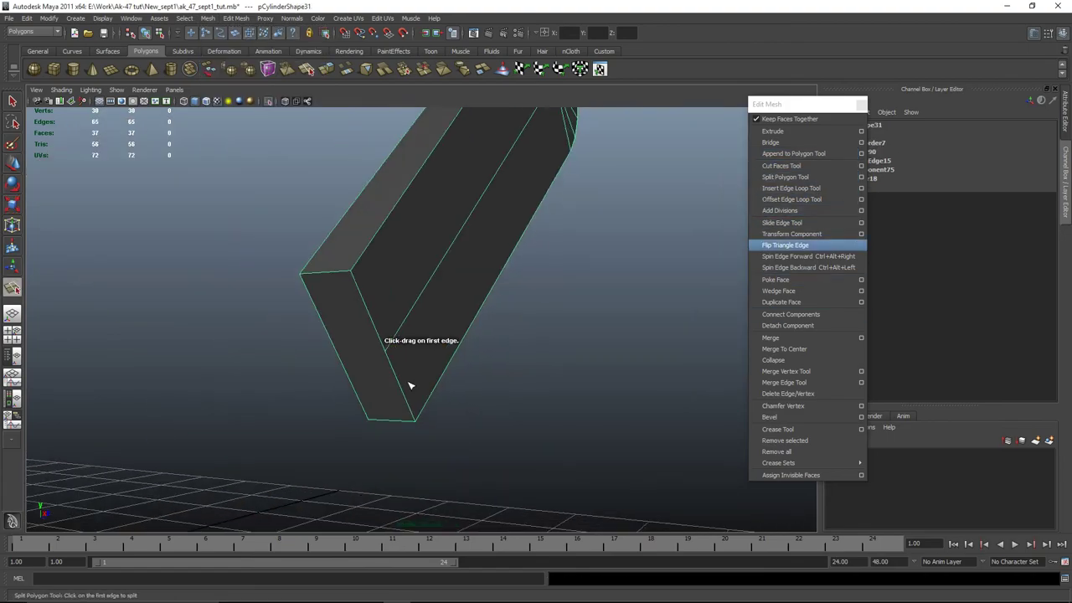
pyautogui.click(384, 350)
pyautogui.press('Return')
pyautogui.keyDown('alt'); pyautogui.moveTo(426, 430); pyautogui.dragTo(528, 443); pyautogui.keyUp('alt')
# Frame the lever in perspective and check its faces by selecting, then clearing them
pyautogui.press('w')
pyautogui.press('space')
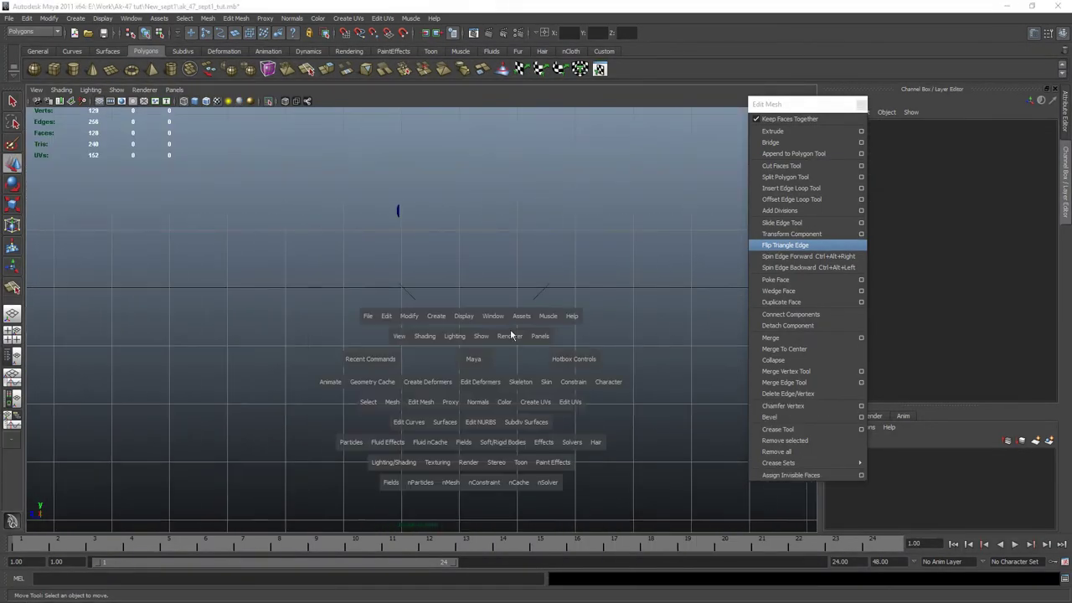
pyautogui.press('space')
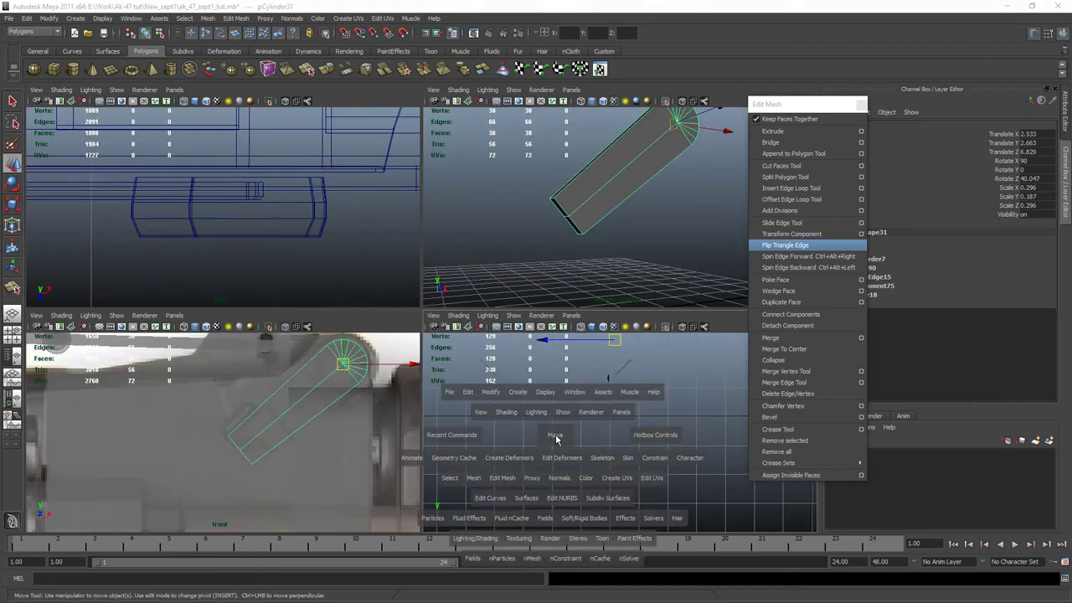
pyautogui.press('f')
pyautogui.moveTo(427, 276); pyautogui.dragTo(426, 335, button='right')
pyautogui.scroll(-5, 427, 343)
pyautogui.moveTo(367, 237); pyautogui.dragTo(442, 344)
pyautogui.scroll(3, 356, 211)
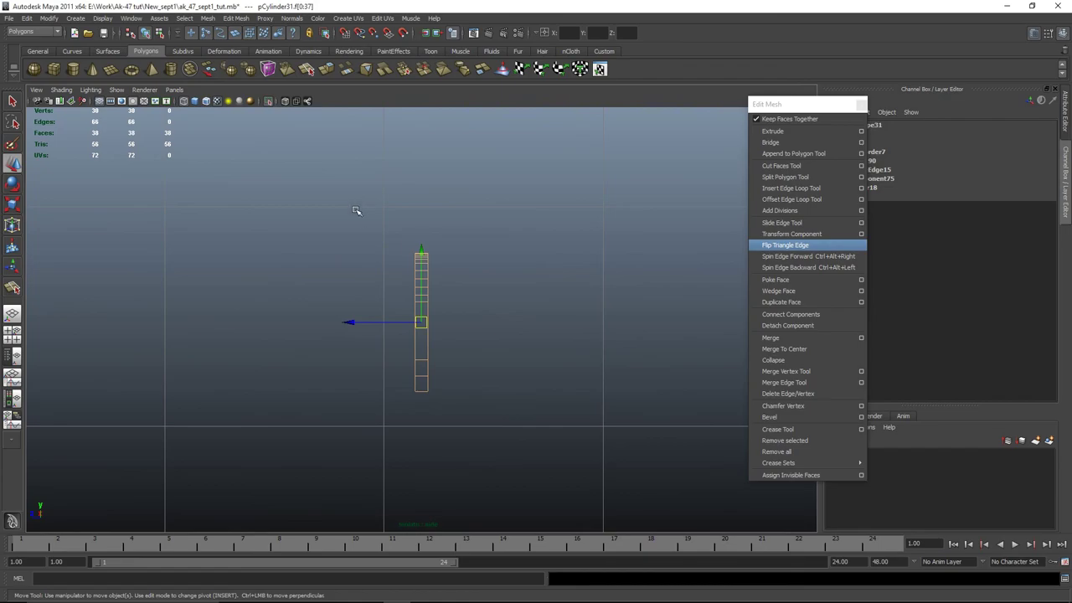
pyautogui.moveTo(425, 469); pyautogui.dragTo(427, 467)
# Orbit around the lever, then select it in the front view and centre it there
pyautogui.press('space')
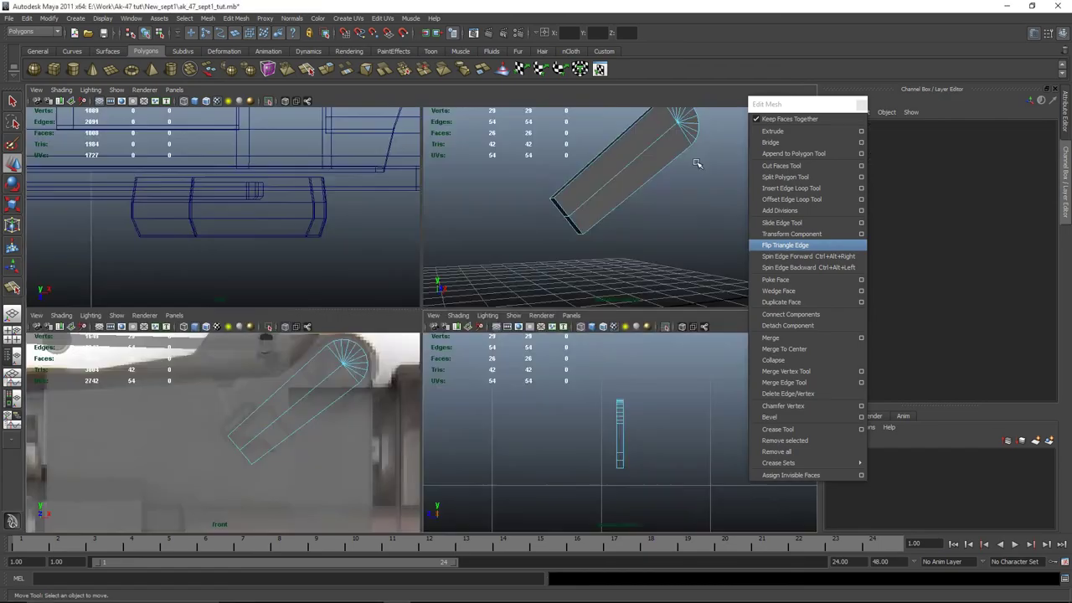
pyautogui.press('space')
pyautogui.click(522, 263)
pyautogui.keyDown('alt'); pyautogui.moveTo(522, 263); pyautogui.dragTo(508, 394); pyautogui.keyUp('alt')
pyautogui.click(299, 428)
pyautogui.press('space')
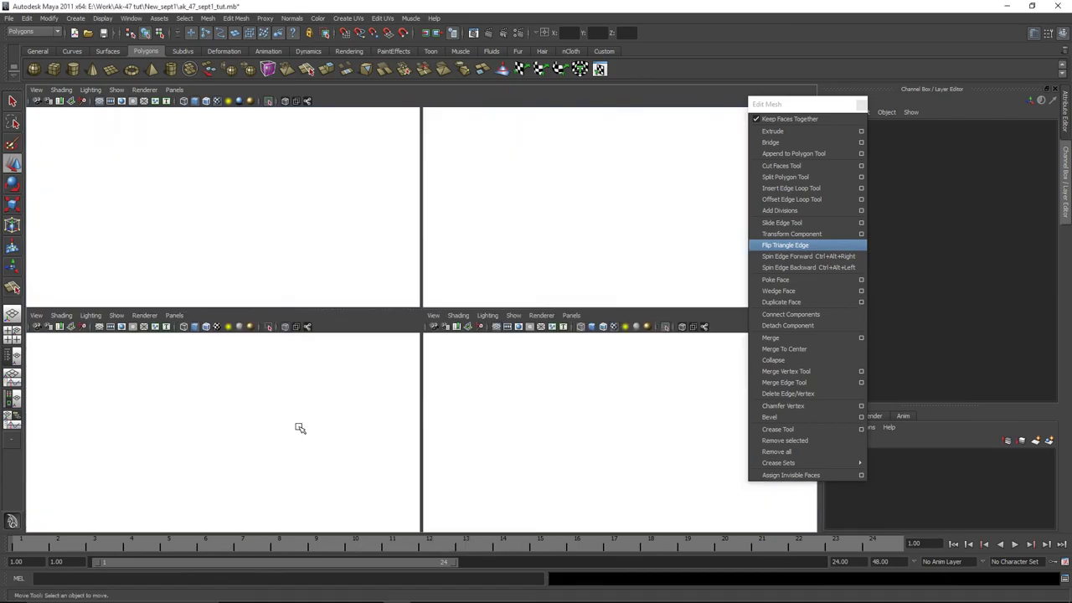
pyautogui.press('space')
pyautogui.click(539, 269)
pyautogui.keyDown('alt'); pyautogui.moveTo(591, 406); pyautogui.dragTo(444, 454, button='middle'); pyautogui.keyUp('alt')
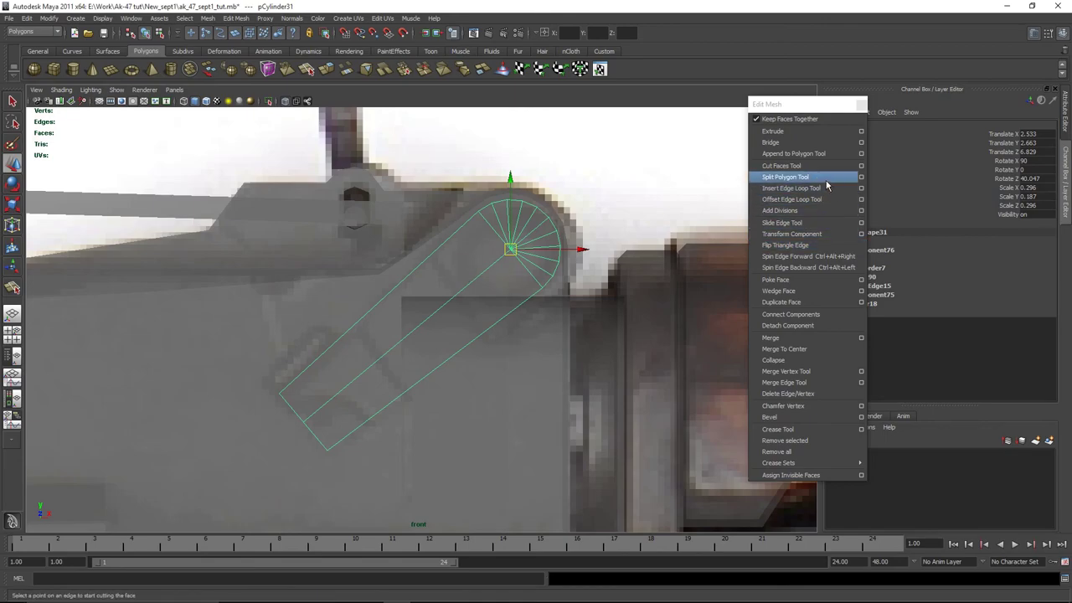
pyautogui.click(813, 189)
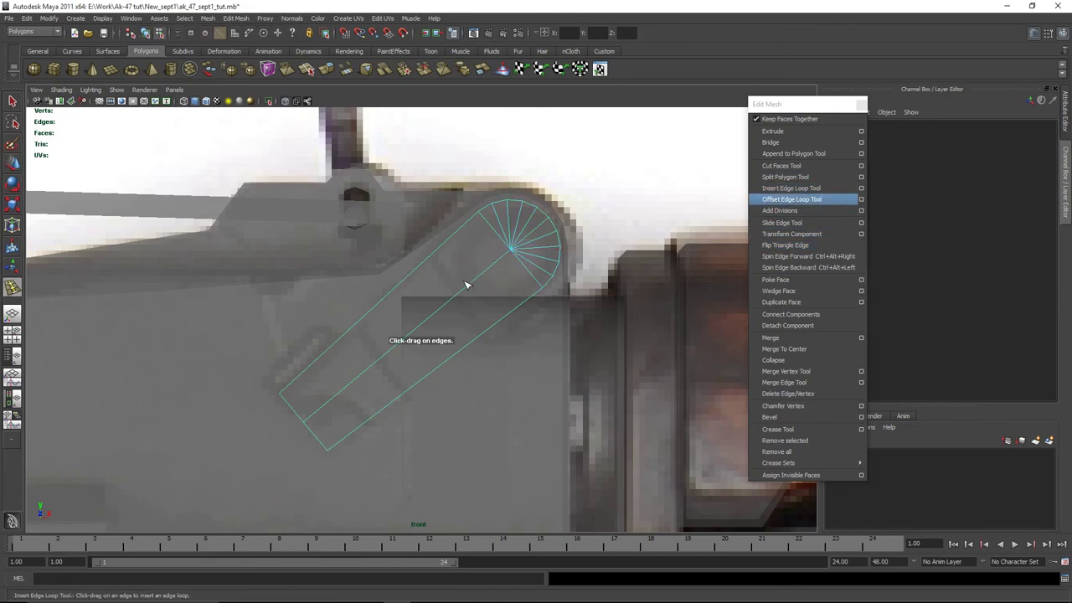
pyautogui.press('w')
pyautogui.moveTo(426, 292); pyautogui.dragTo(481, 296, button='right')
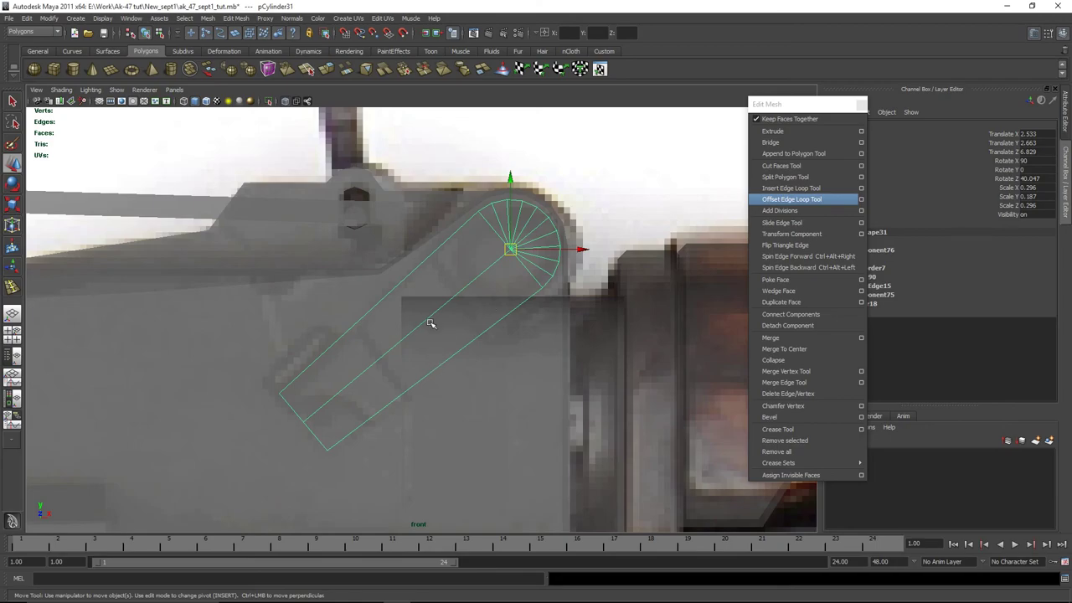
pyautogui.hotkey('ctrl', 'd')
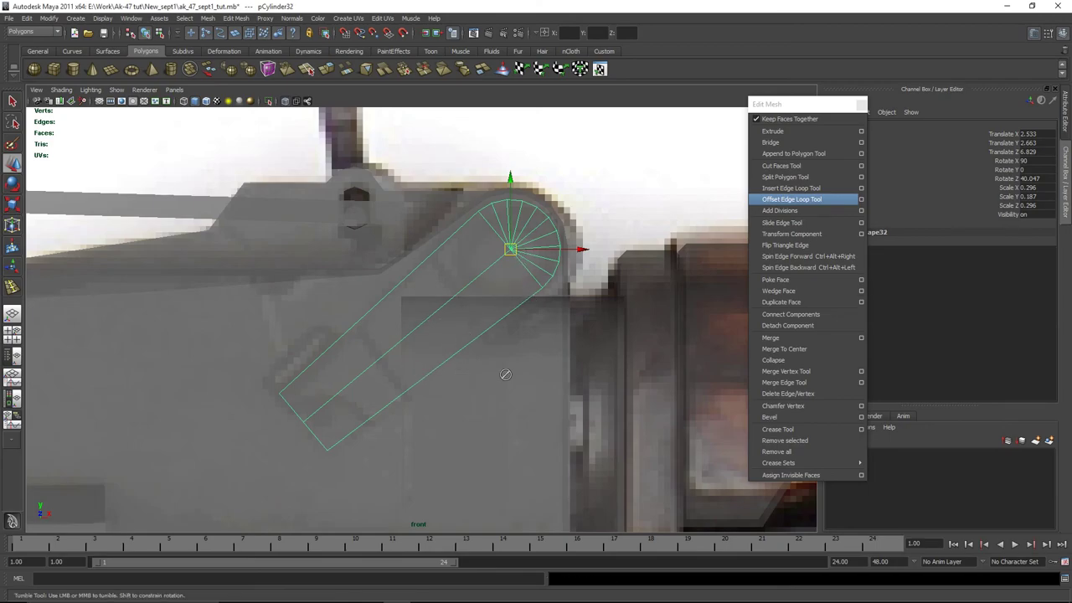
pyautogui.press('space')
pyautogui.moveTo(541, 222)
pyautogui.mouseDown()
pyautogui.moveTo(557, 232)
pyautogui.moveTo(543, 238)
pyautogui.mouseUp()
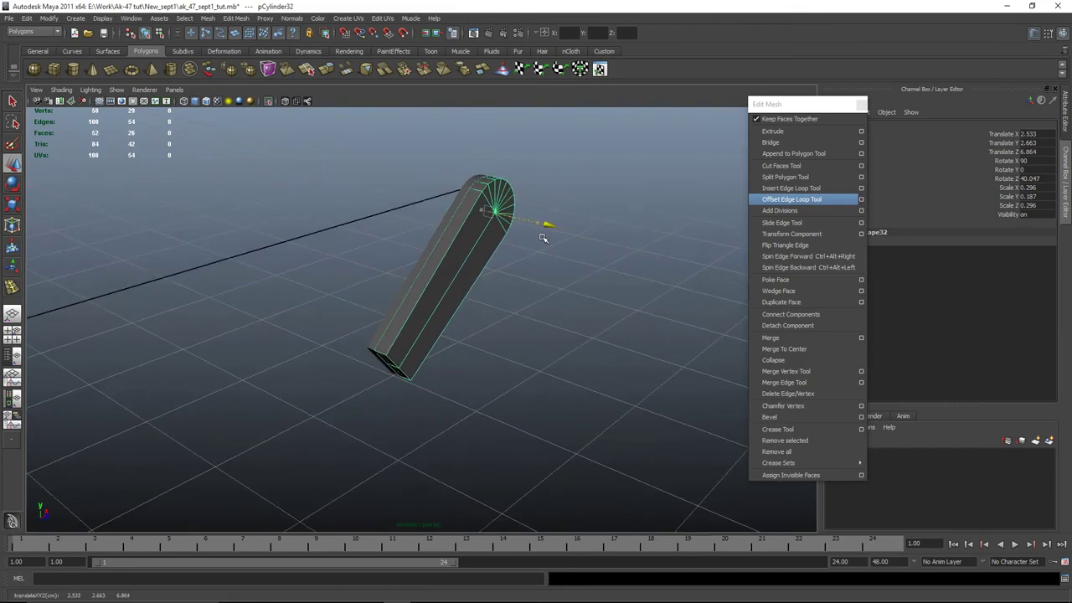
pyautogui.press('space')
pyautogui.press('space')
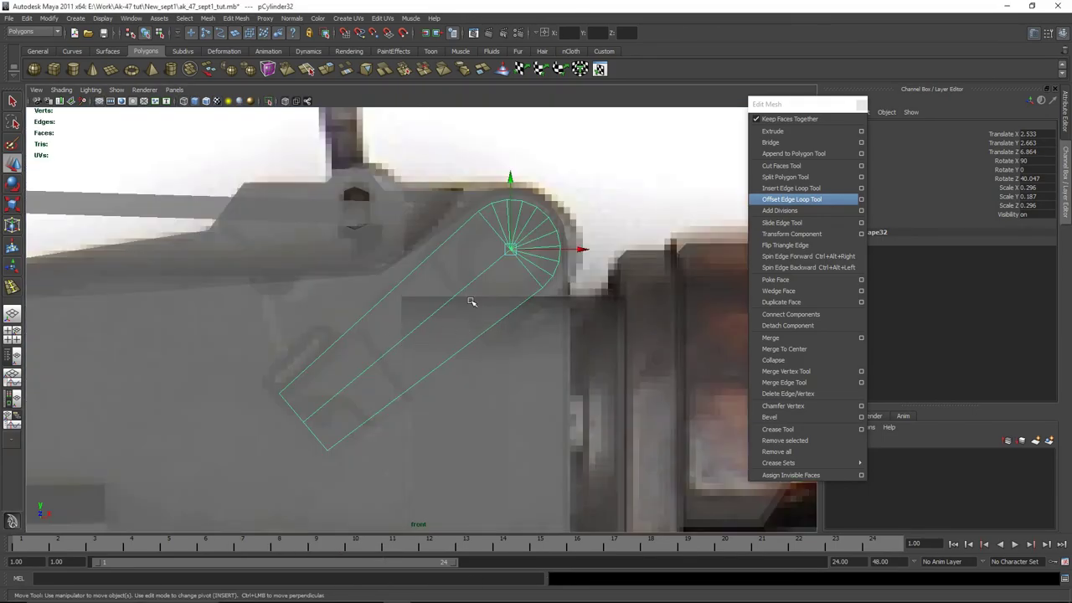
pyautogui.moveTo(323, 375); pyautogui.dragTo(263, 376, button='right')
pyautogui.moveTo(272, 389); pyautogui.dragTo(352, 456)
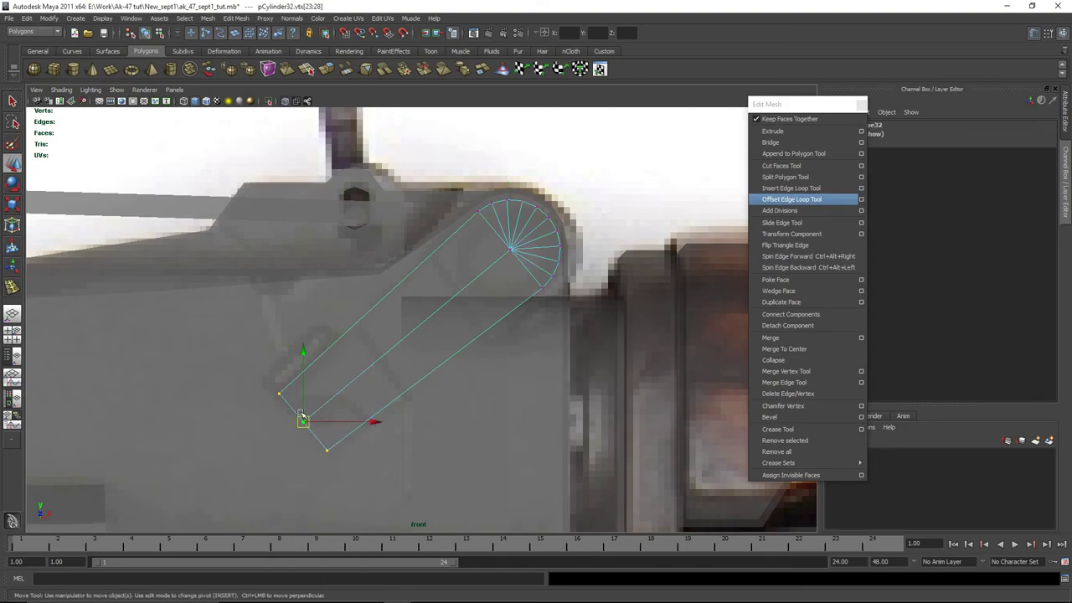
pyautogui.moveTo(313, 422); pyautogui.dragTo(446, 306)
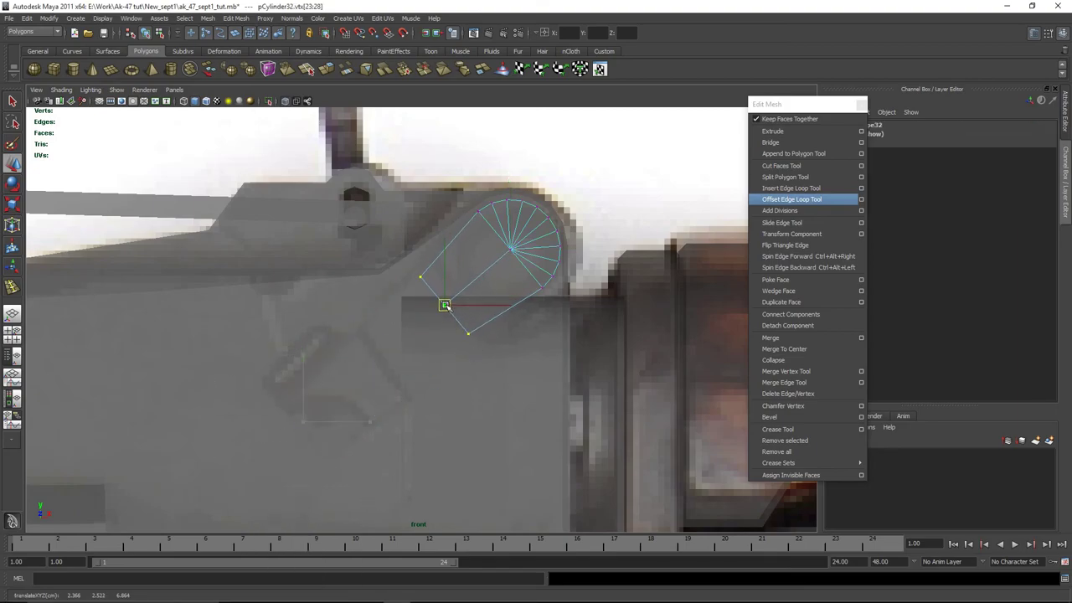
pyautogui.keyDown('shift'); pyautogui.click(509, 251); pyautogui.keyUp('shift')
pyautogui.press('r')
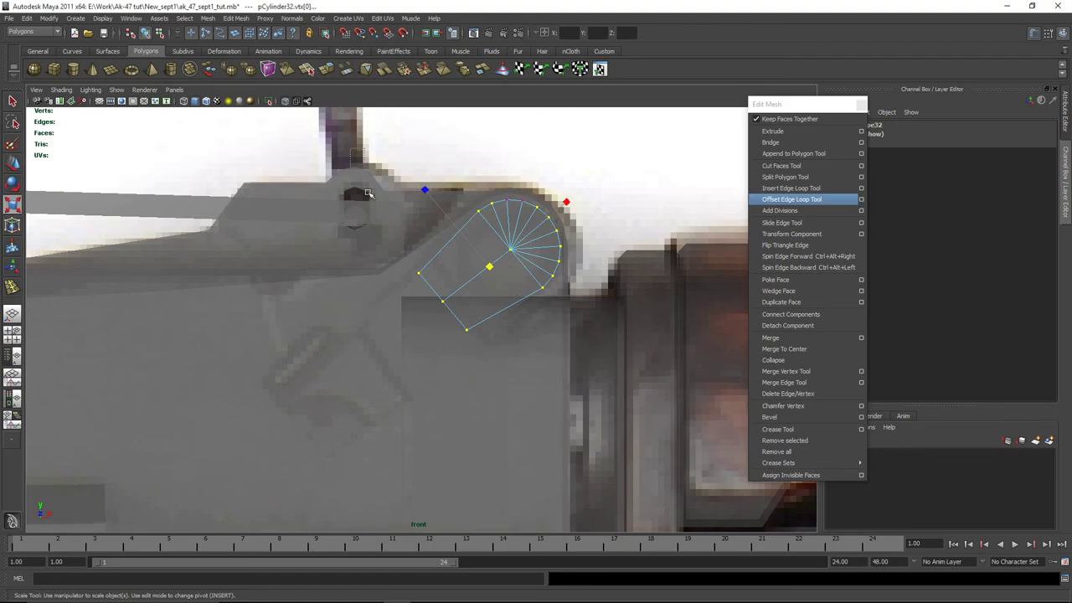
pyautogui.moveTo(492, 265); pyautogui.dragTo(474, 266)
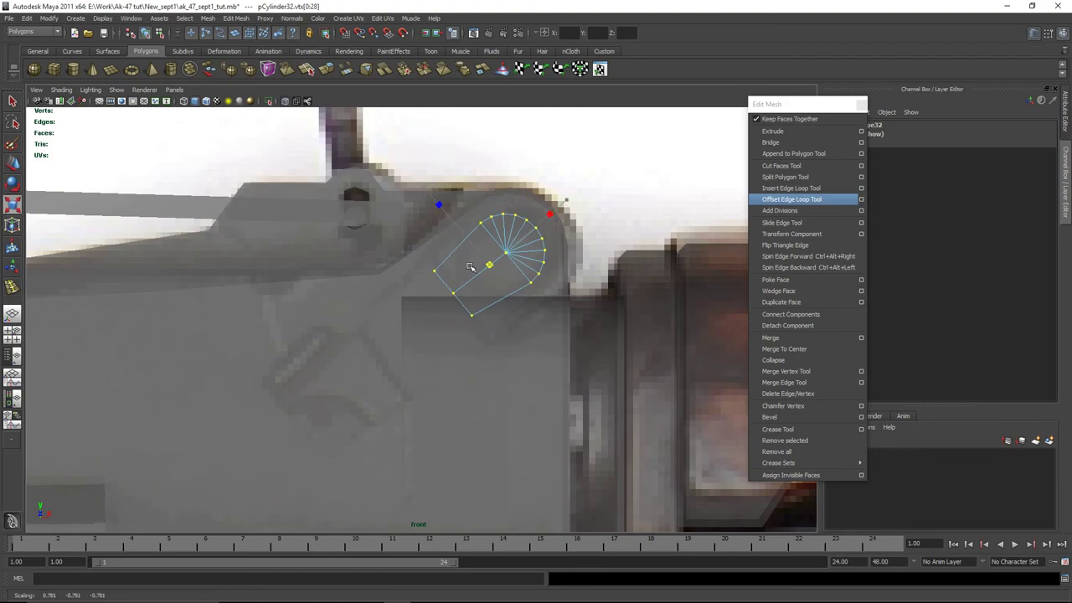
pyautogui.press('space')
pyautogui.press('space')
pyautogui.keyDown('alt'); pyautogui.moveTo(569, 286); pyautogui.dragTo(438, 347); pyautogui.keyUp('alt')
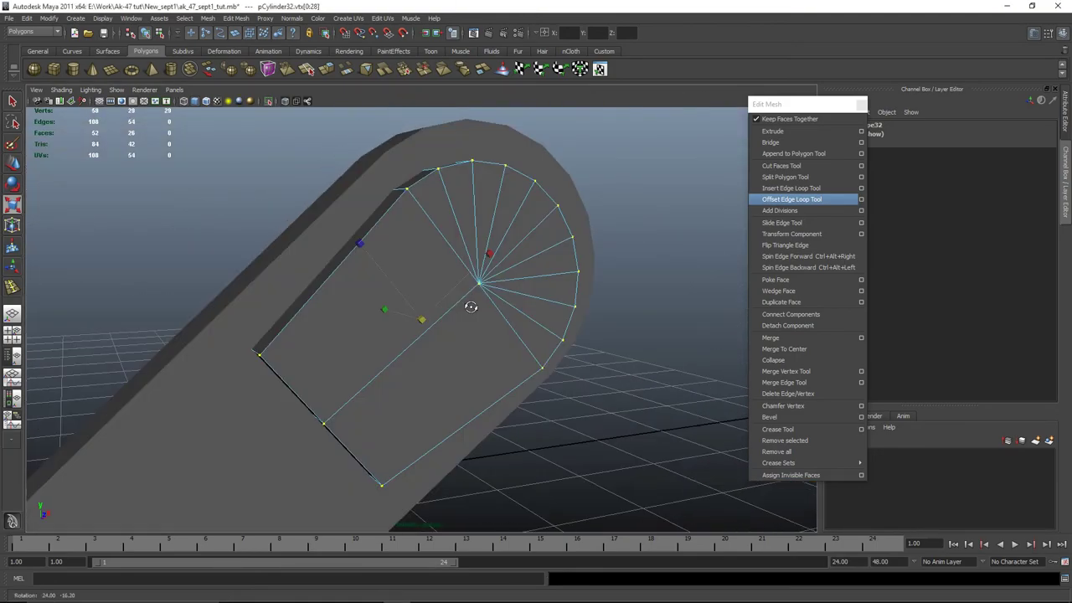
pyautogui.hotkey('ctrl', 'z')
pyautogui.press('space')
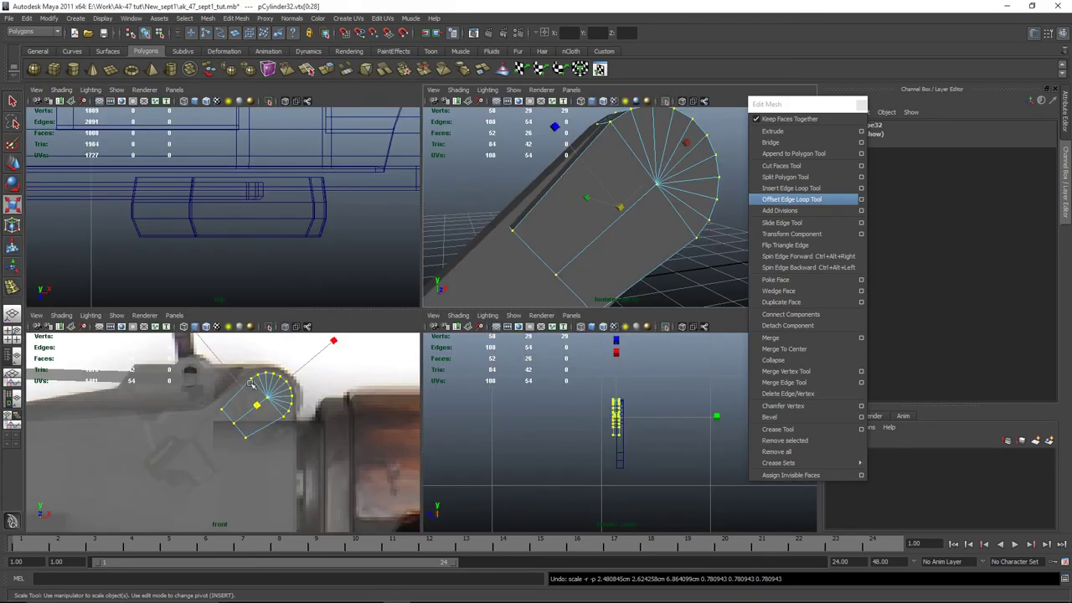
pyautogui.press('space')
pyautogui.press('w')
pyautogui.moveTo(489, 264); pyautogui.dragTo(474, 441)
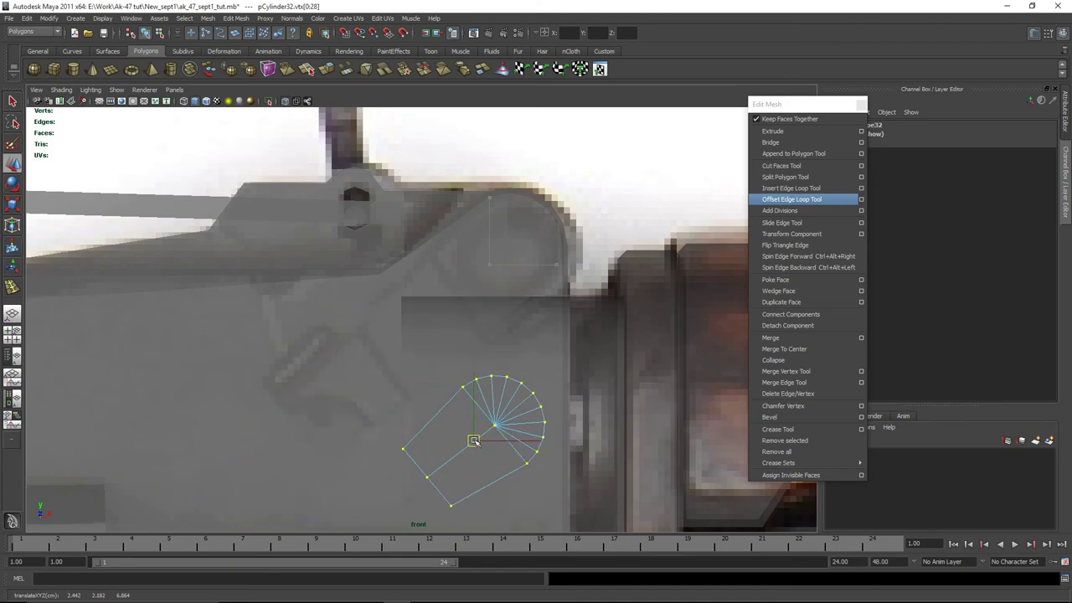
pyautogui.hotkey('ctrl', 'z')
pyautogui.hotkey('ctrl', 'z')
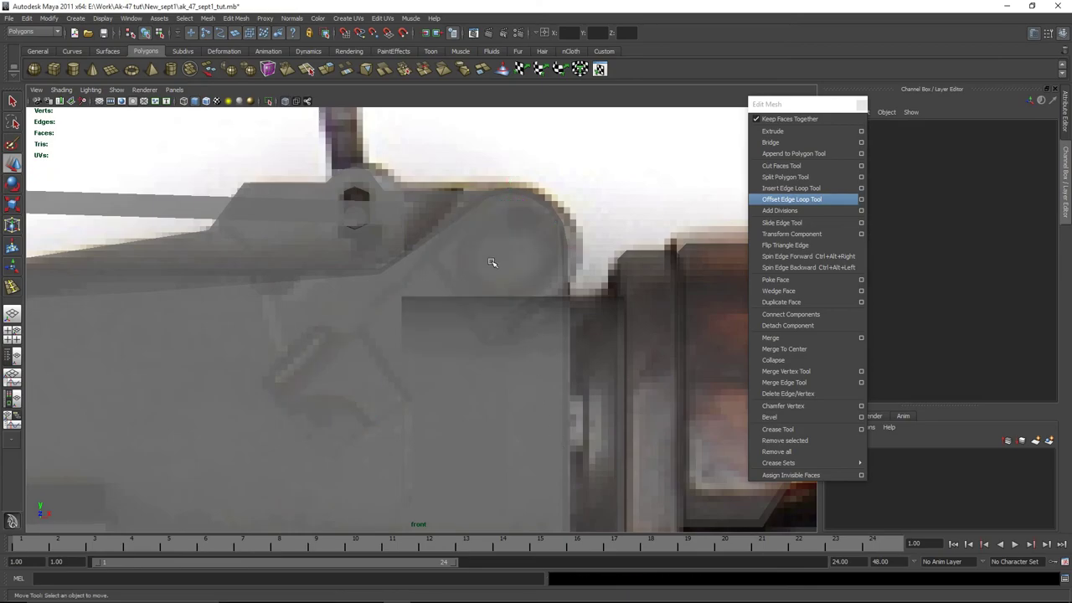
# Insert an edge loop across the lever near its cap and select the rounded cap faces
pyautogui.click(814, 188)
pyautogui.moveTo(474, 329); pyautogui.dragTo(467, 318)
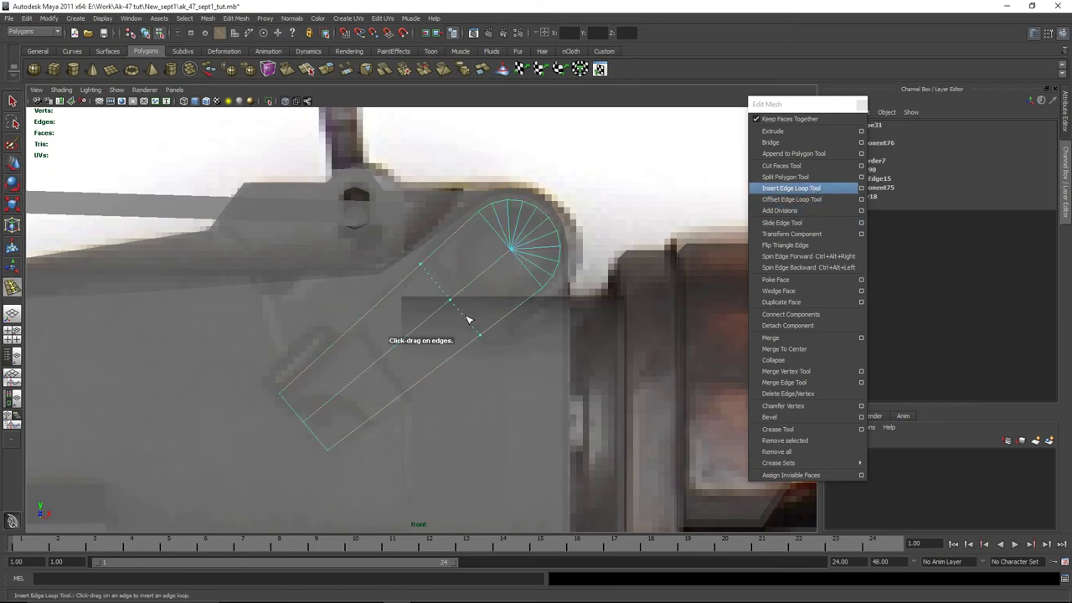
pyautogui.moveTo(502, 275); pyautogui.dragTo(503, 306, button='right')
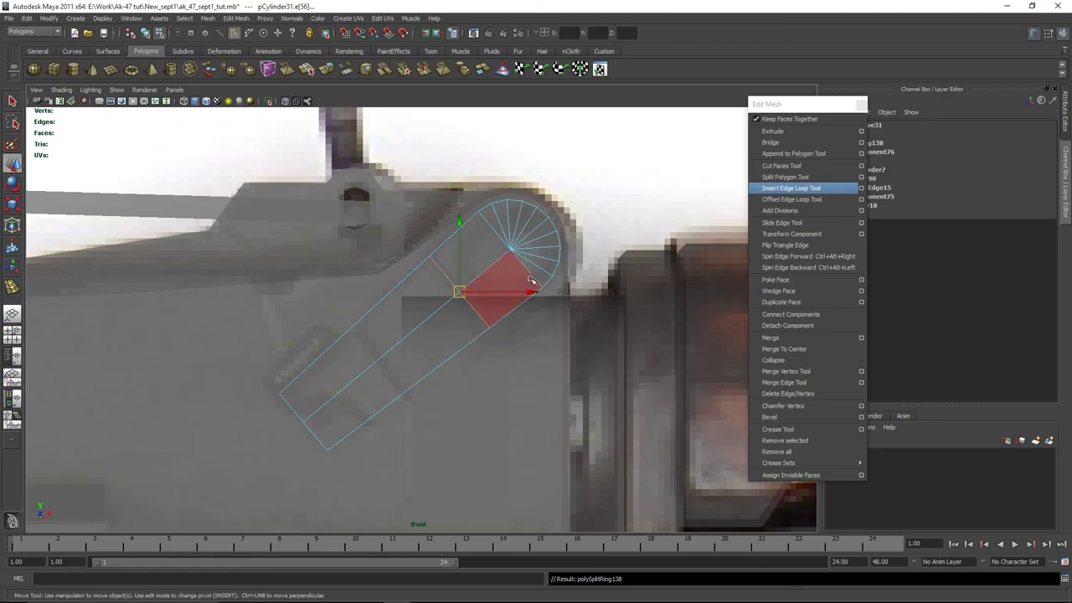
pyautogui.click(477, 251)
pyautogui.press('w')
pyautogui.press('q')
pyautogui.keyDown('shift'); pyautogui.click(502, 285); pyautogui.keyUp('shift')
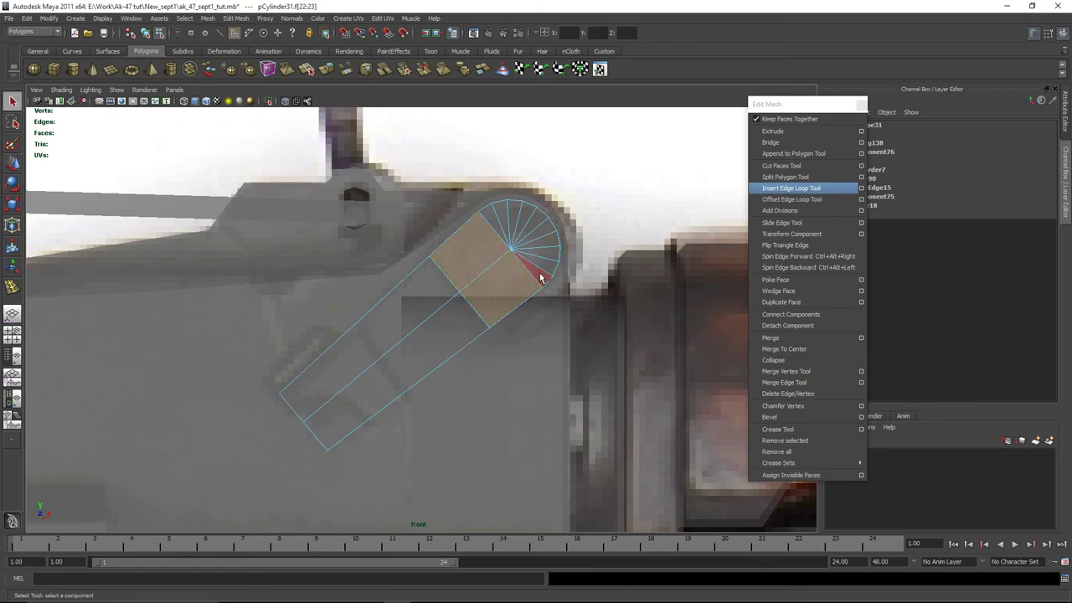
pyautogui.moveTo(533, 249); pyautogui.dragTo(550, 258)
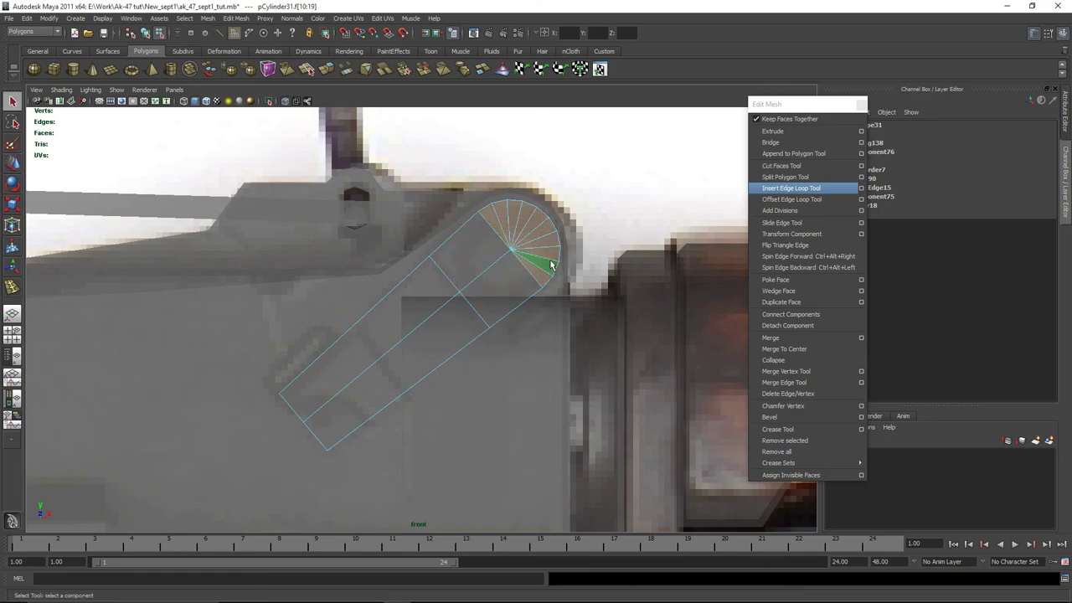
# Extrude the selected cap faces outward by 0.036
pyautogui.press('space')
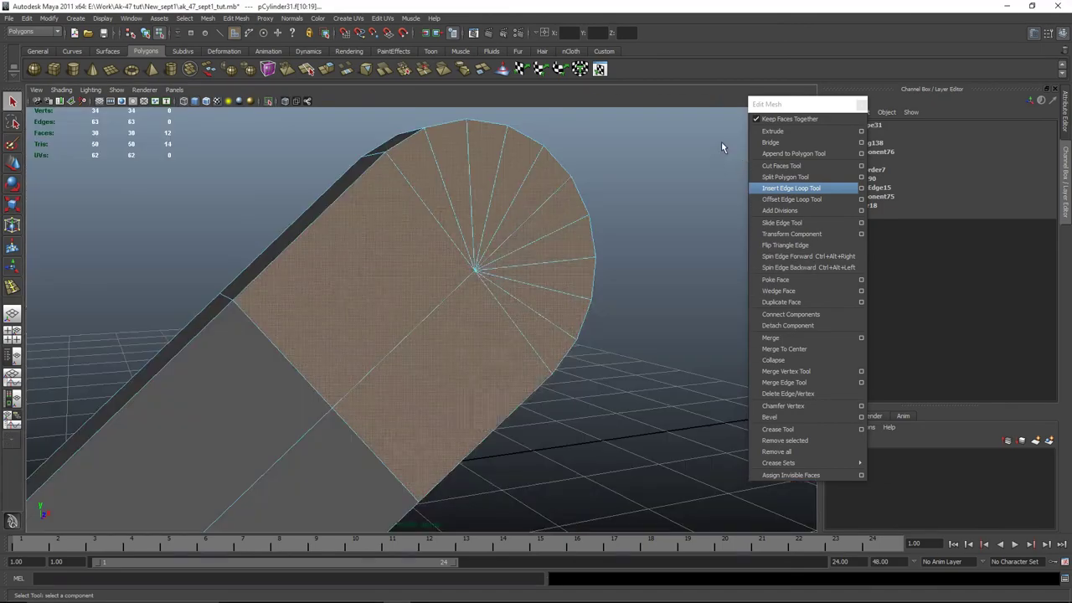
pyautogui.click(772, 131)
pyautogui.keyDown('alt'); pyautogui.moveTo(490, 409); pyautogui.dragTo(513, 270); pyautogui.keyUp('alt')
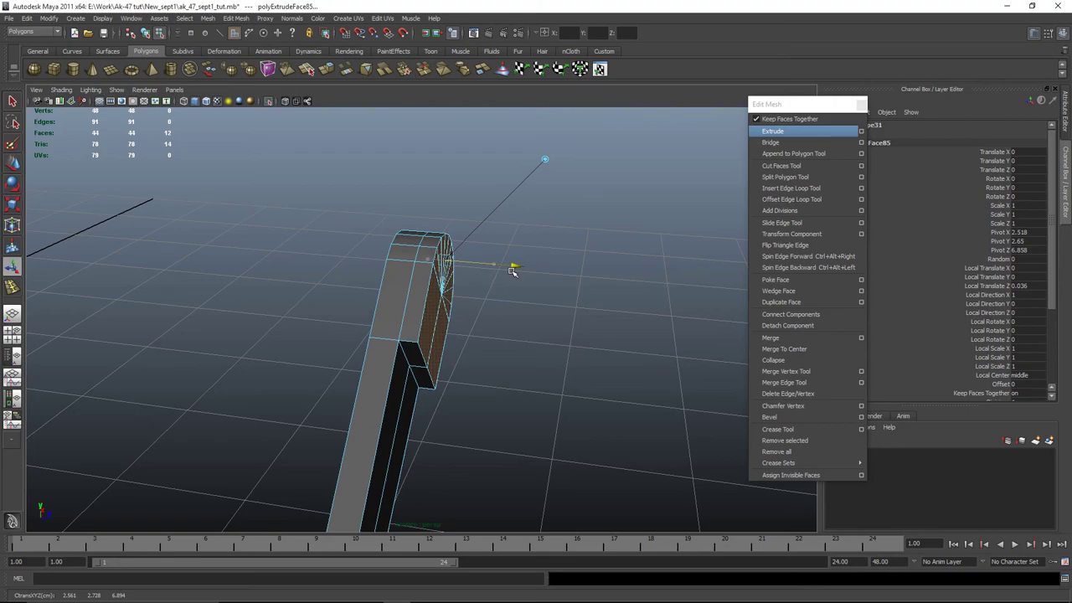
pyautogui.click(645, 363)
pyautogui.keyDown('alt'); pyautogui.moveTo(646, 363); pyautogui.dragTo(372, 340); pyautogui.keyUp('alt')
# In the front view, select the edge loop near the cap in edge mode
pyautogui.press('space')
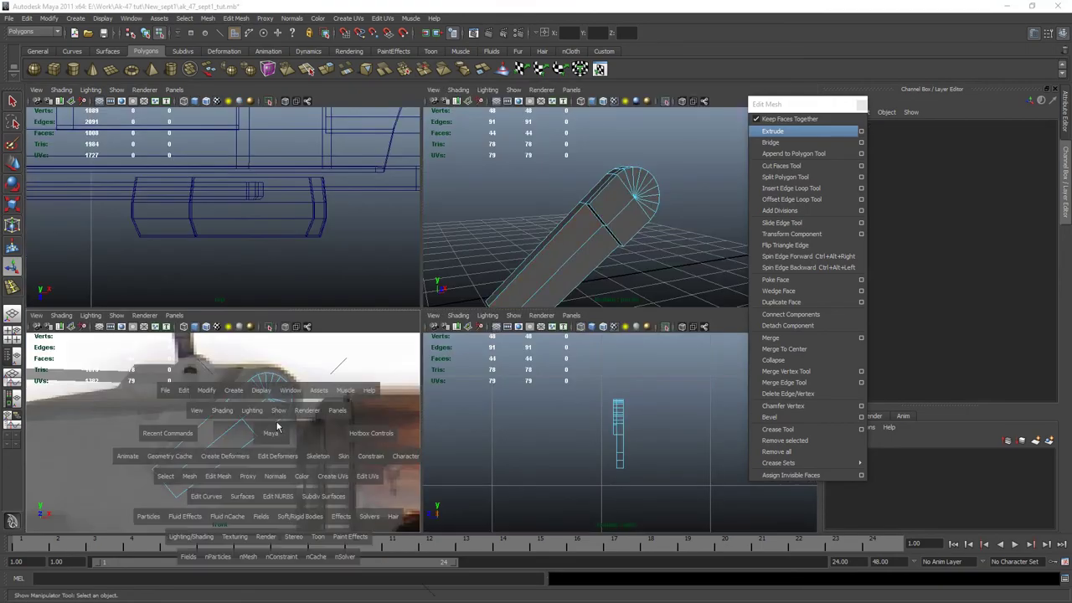
pyautogui.press('space')
pyautogui.press('F10')
pyautogui.click(449, 275)
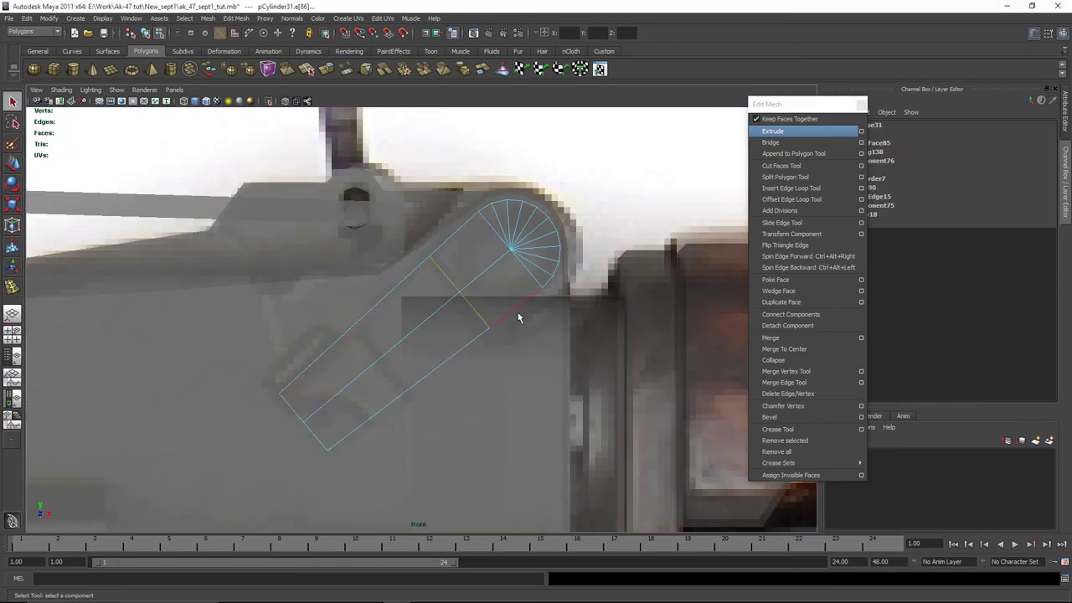
# Nudge the selected groove edge loop slightly with Move and keep it selected
pyautogui.press('w')
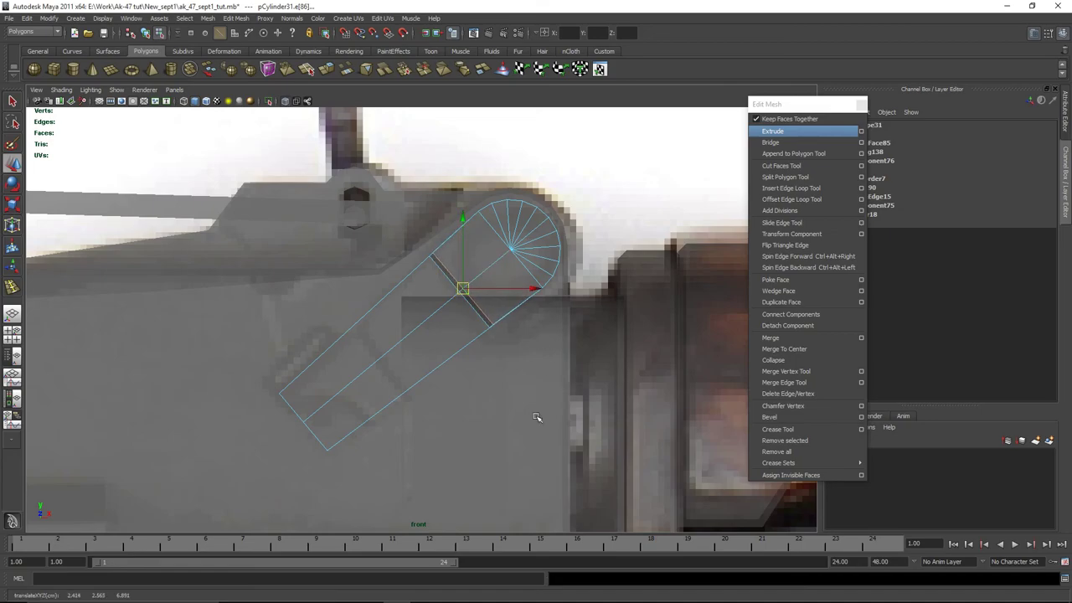
pyautogui.scroll(4, 519, 351)
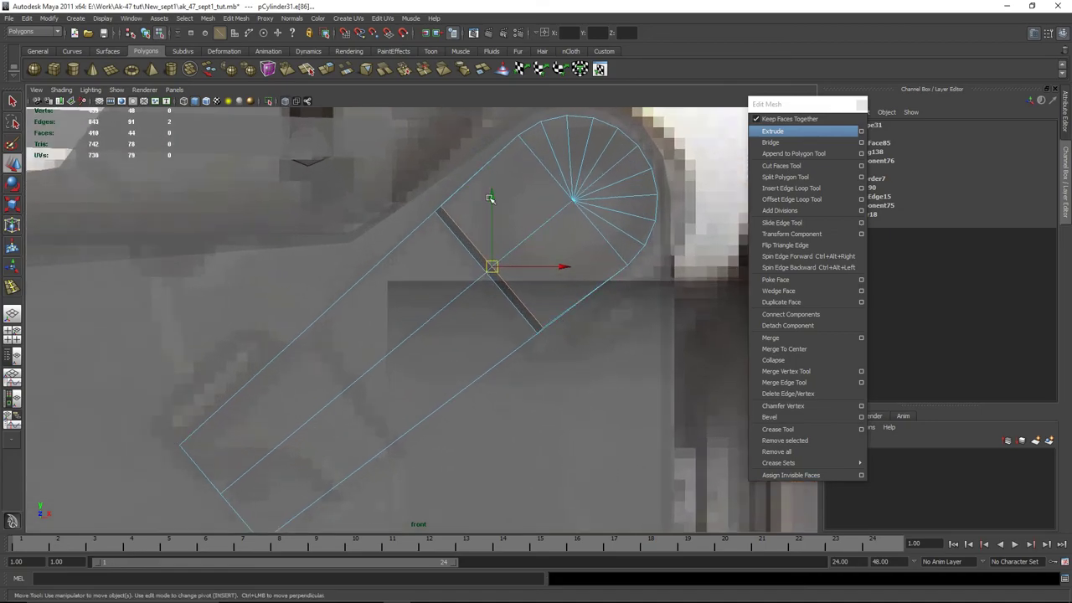
pyautogui.moveTo(490, 198); pyautogui.dragTo(491, 200)
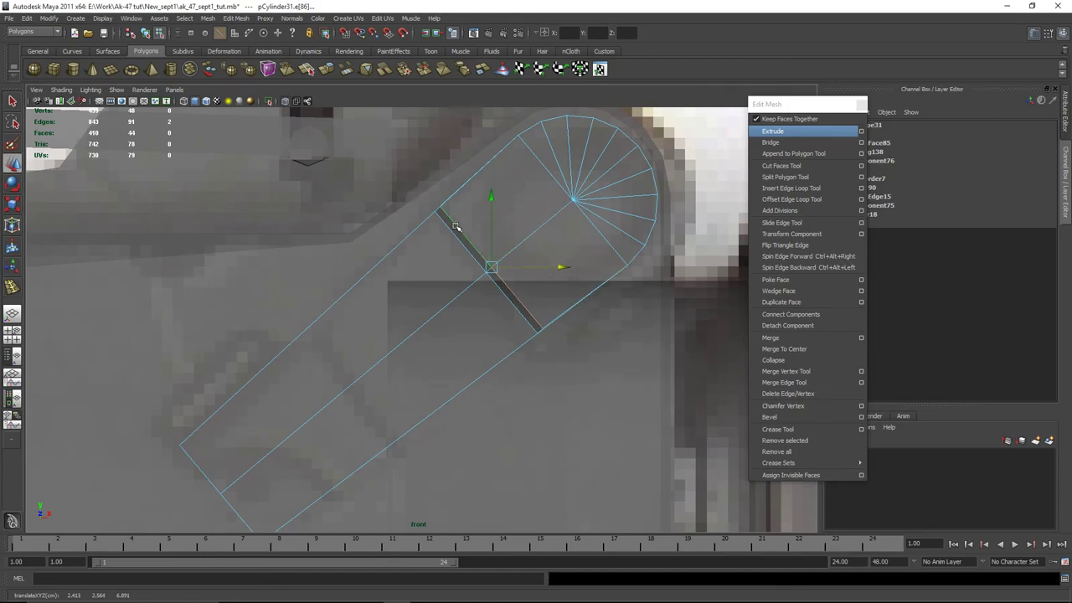
pyautogui.press('space')
pyautogui.press('space')
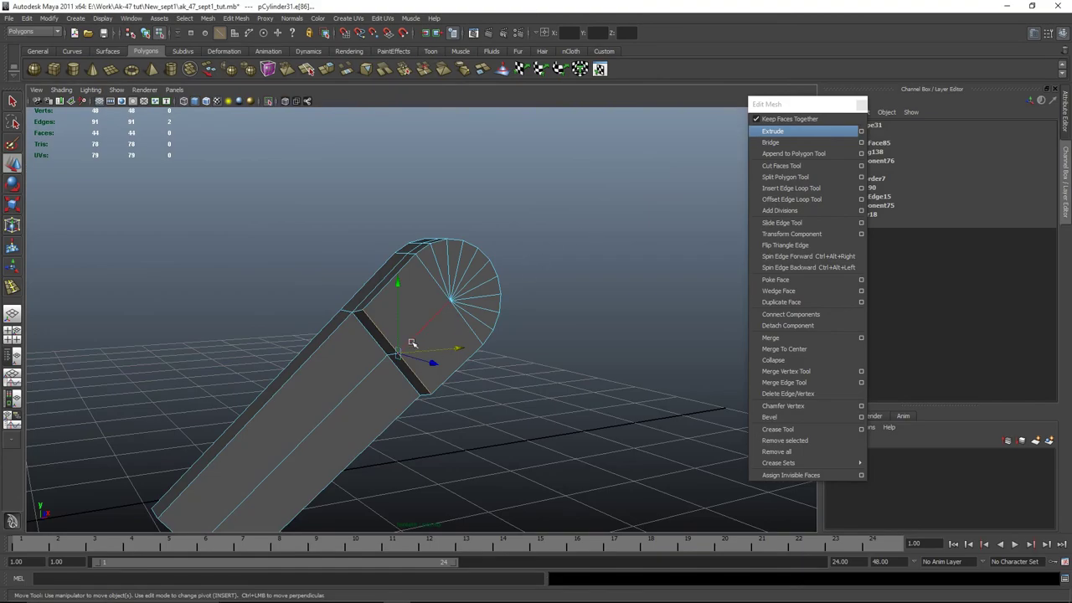
pyautogui.keyDown('alt'); pyautogui.moveTo(629, 294); pyautogui.dragTo(484, 436); pyautogui.keyUp('alt')
pyautogui.click(594, 366)
pyautogui.hotkey('ctrl', 'z')
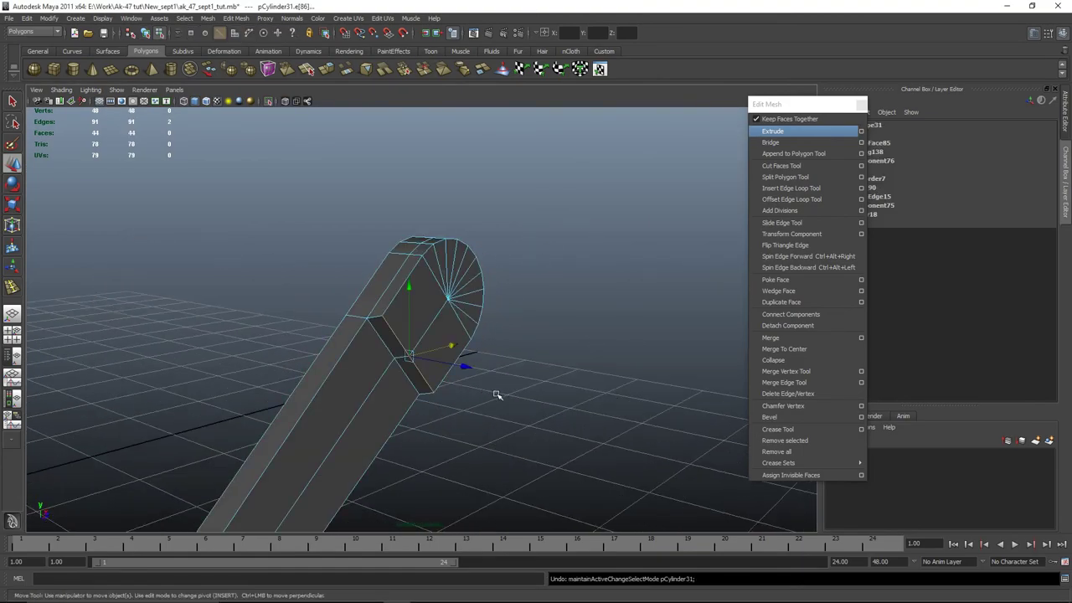
pyautogui.scroll(5, 555, 442)
pyautogui.scroll(3, 555, 382)
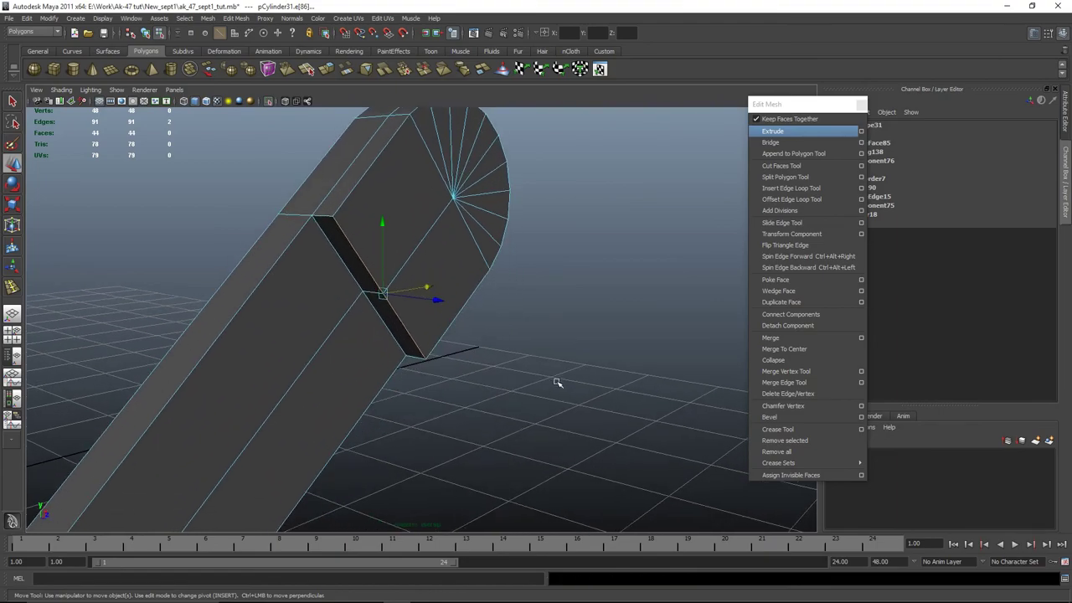
# Bevel the groove edges and reduce the bevel Offset to 0.3
pyautogui.click(769, 416)
pyautogui.keyDown('alt'); pyautogui.moveTo(508, 371); pyautogui.dragTo(543, 407); pyautogui.keyUp('alt')
pyautogui.click(1009, 161)
pyautogui.moveTo(546, 270); pyautogui.dragTo(540, 269, button='middle')
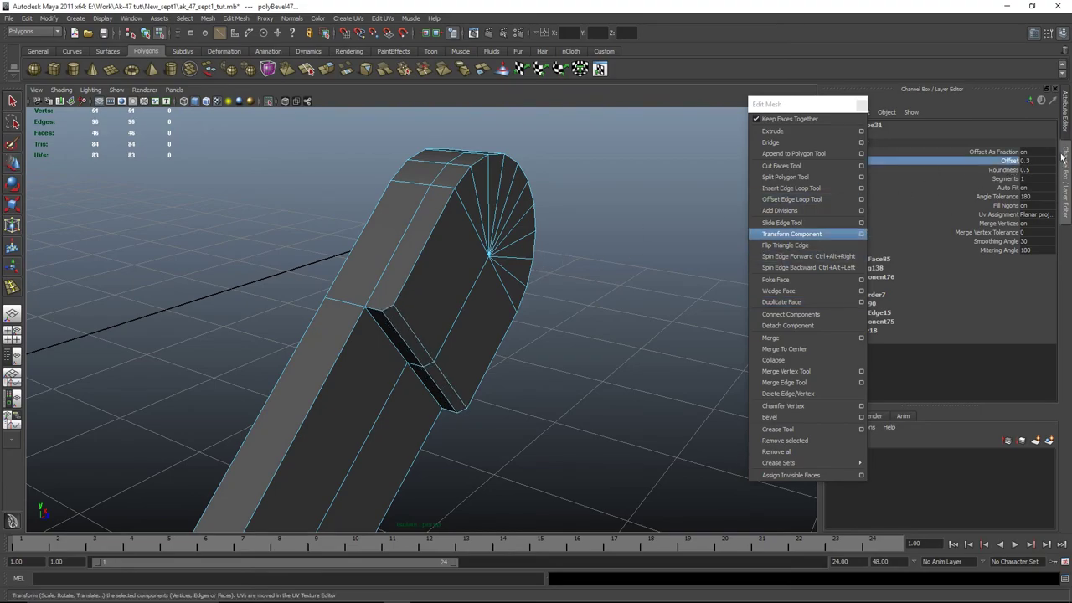
# Split two new edges across the lever beside the bevel, bringing it to 50 faces
pyautogui.click(816, 177)
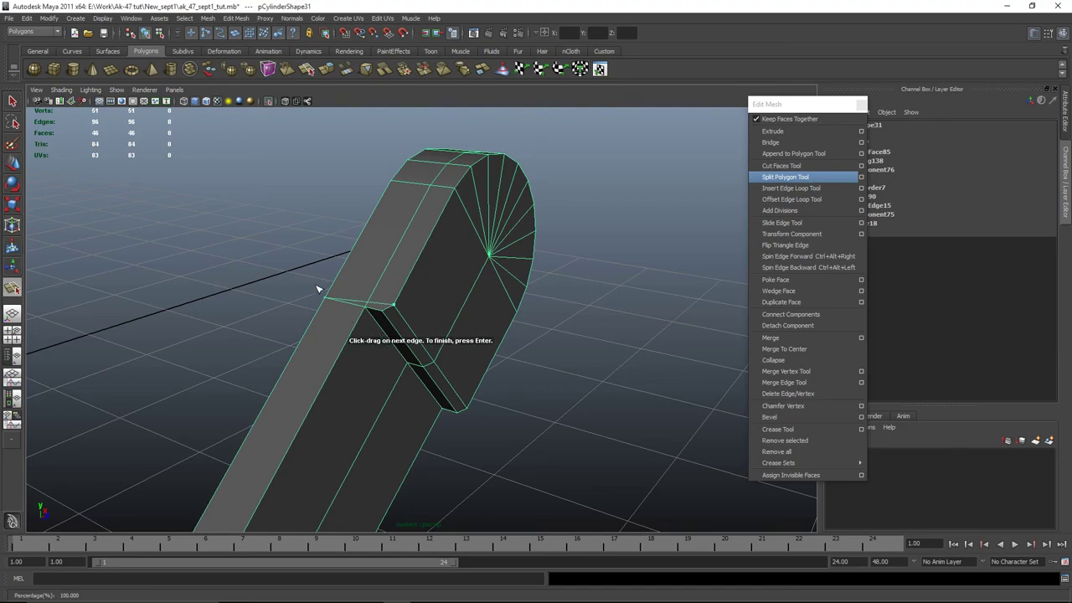
pyautogui.press('Return')
pyautogui.keyDown('alt'); pyautogui.moveTo(320, 282); pyautogui.dragTo(411, 314); pyautogui.keyUp('alt')
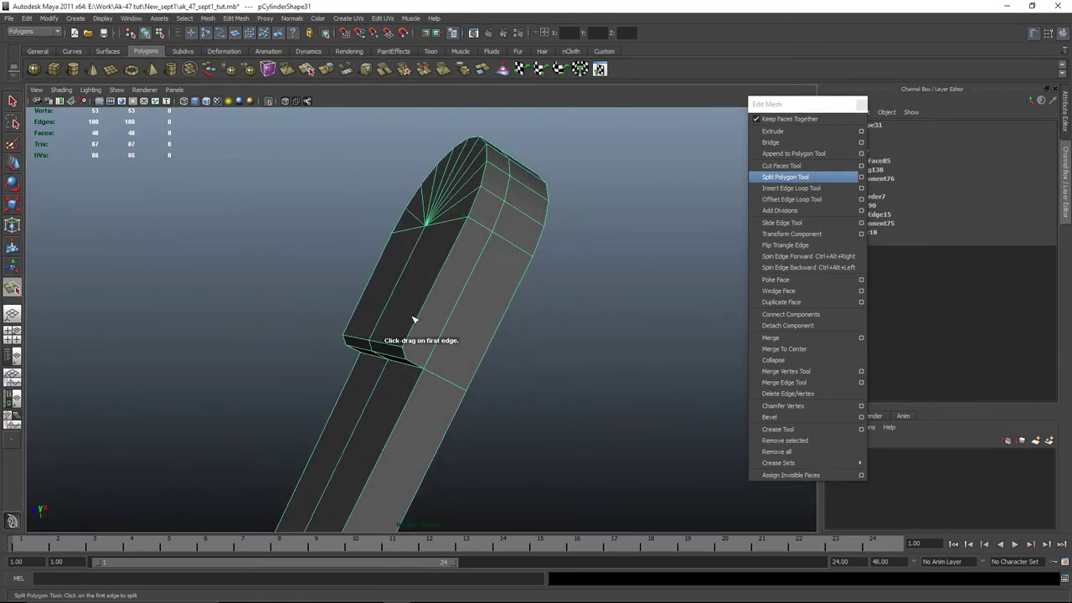
pyautogui.click(390, 383)
pyautogui.click(479, 377)
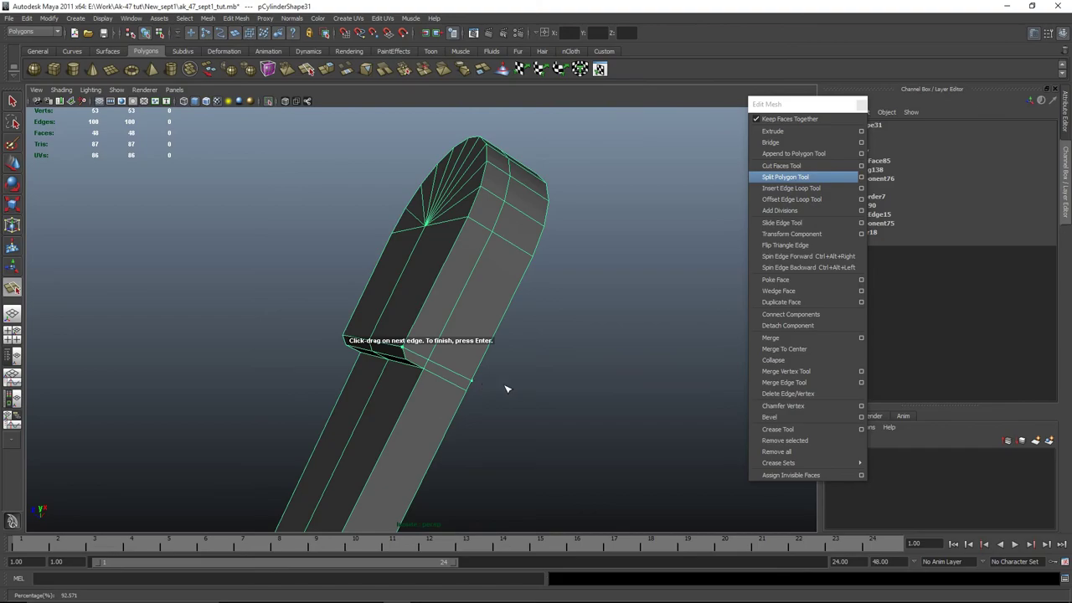
pyautogui.press('Return')
pyautogui.keyDown('alt'); pyautogui.moveTo(531, 399); pyautogui.dragTo(437, 444); pyautogui.keyUp('alt')
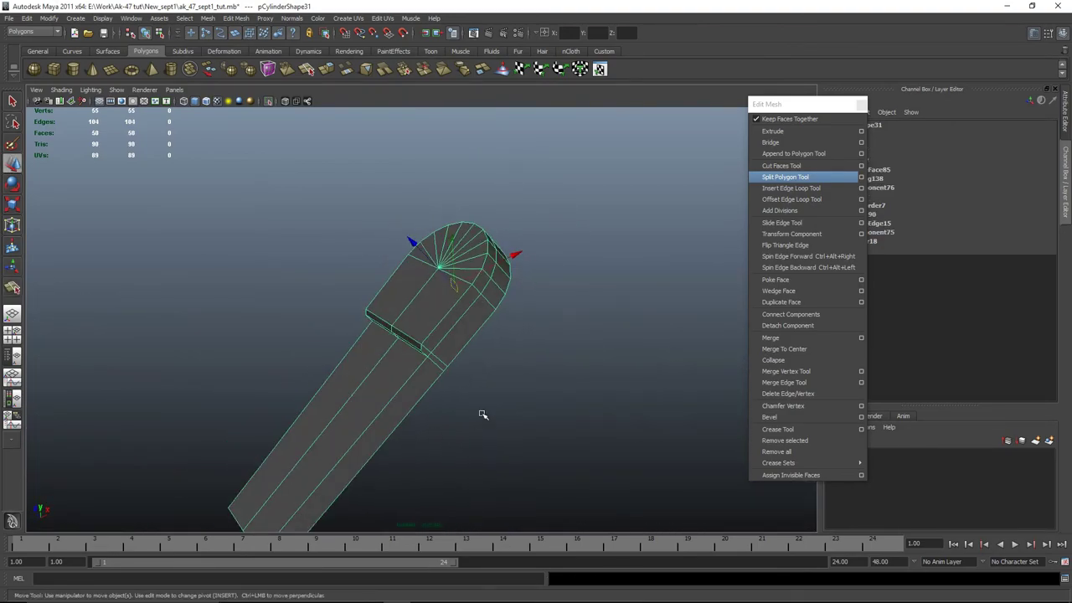
pyautogui.keyDown('alt'); pyautogui.moveTo(482, 414); pyautogui.dragTo(383, 408); pyautogui.keyUp('alt')
pyautogui.click(538, 424)
pyautogui.click(384, 408)
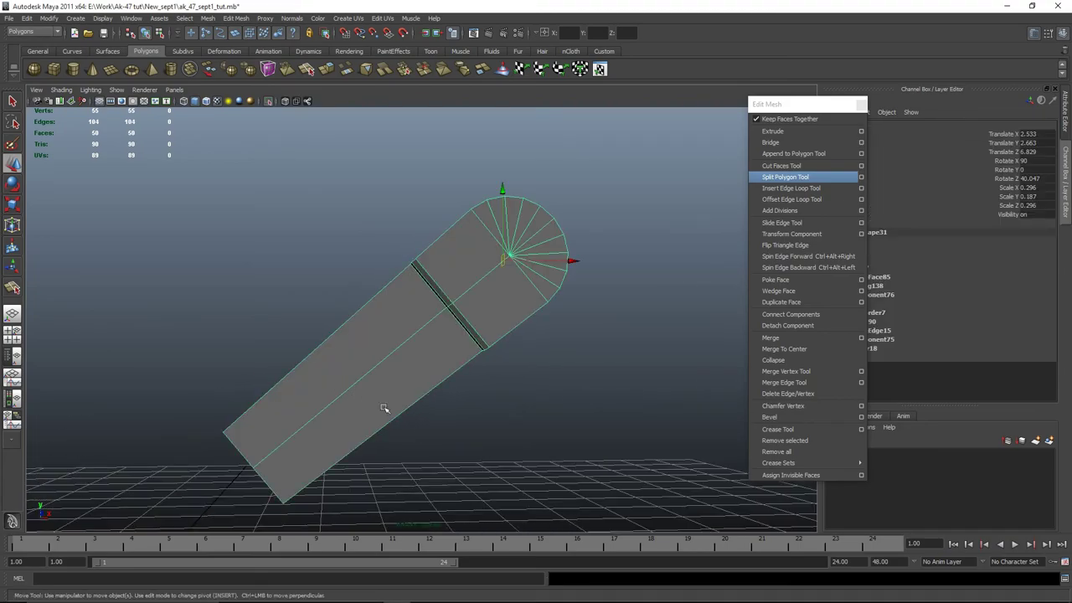
# Orbit around the finished lever to inspect it from several angles
pyautogui.click(585, 424)
pyautogui.keyDown('alt'); pyautogui.moveTo(585, 424); pyautogui.dragTo(433, 467); pyautogui.keyUp('alt')
pyautogui.keyDown('alt'); pyautogui.moveTo(433, 466); pyautogui.dragTo(284, 460, button='right'); pyautogui.keyUp('alt')
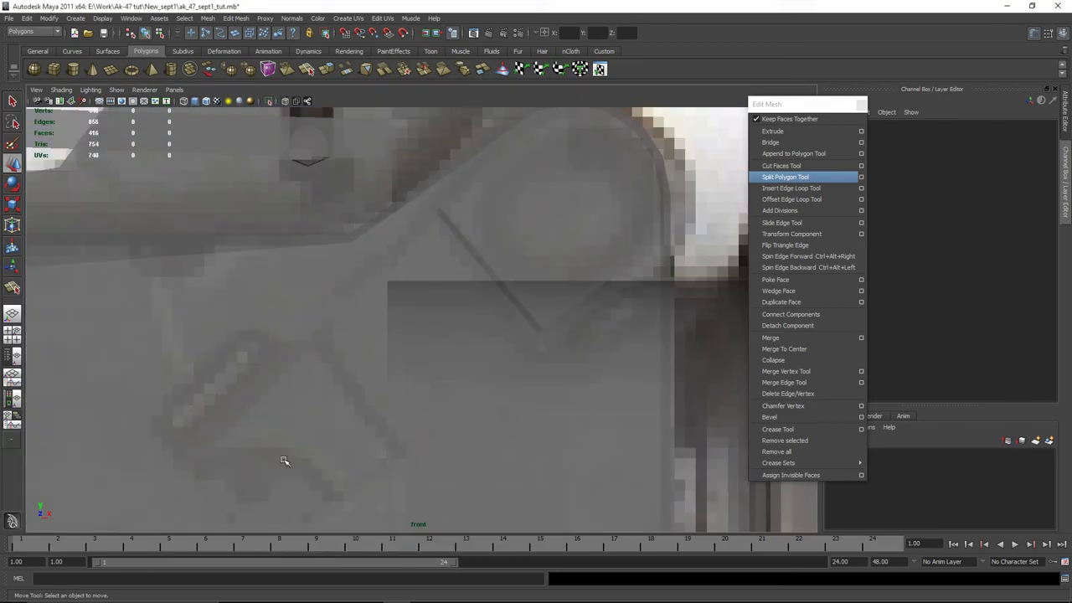
pyautogui.scroll(-5, 426, 335)
pyautogui.click(421, 292)
pyautogui.scroll(-1, 421, 293)
pyautogui.scroll(1, 237, 264)
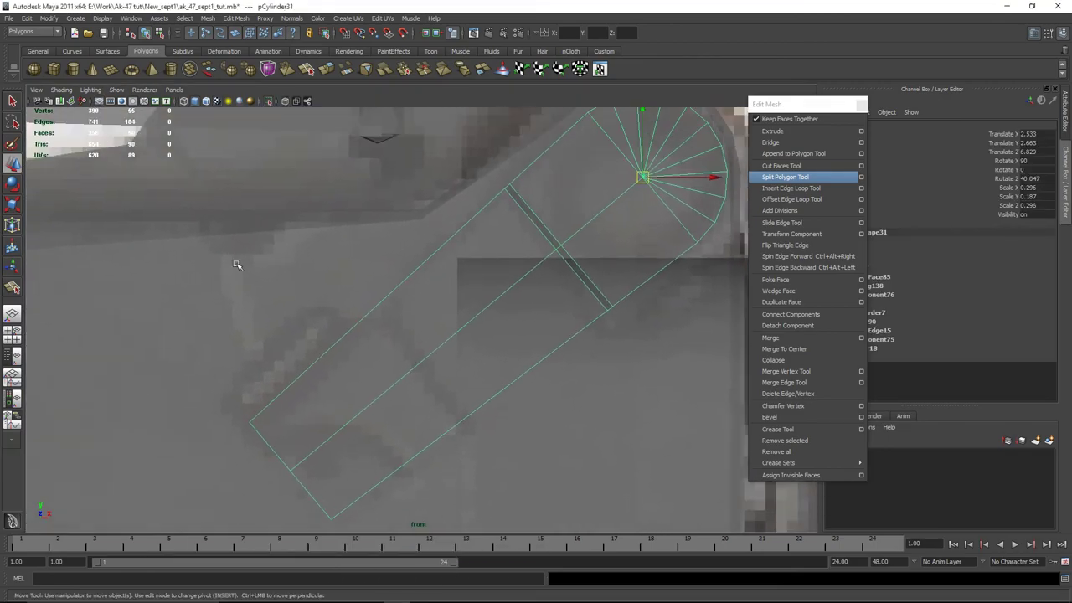
pyautogui.click(53, 70)
pyautogui.scroll(-3, 538, 287)
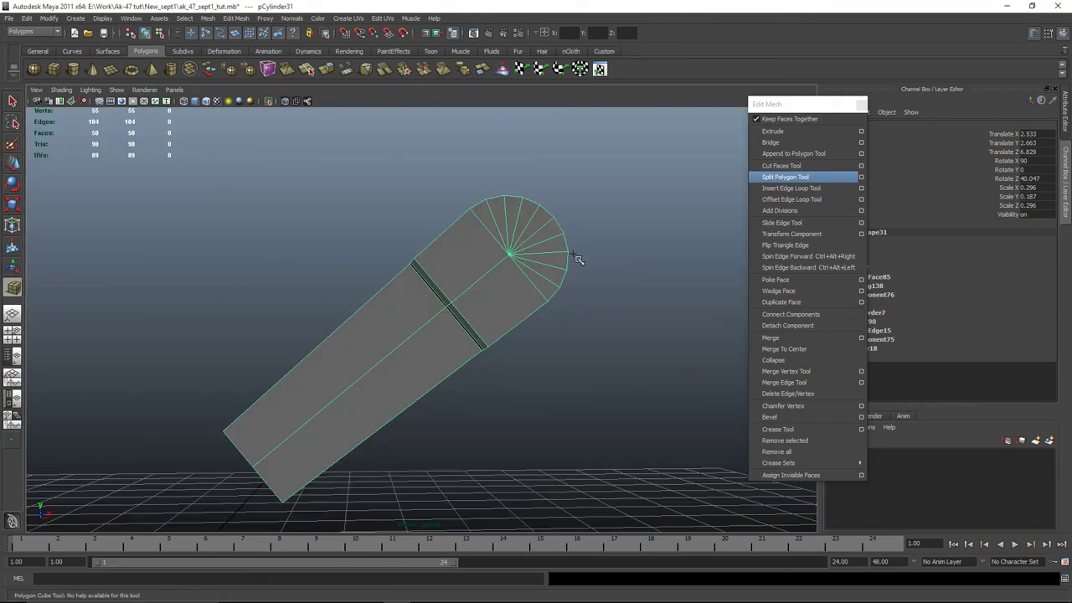
pyautogui.keyDown('alt'); pyautogui.moveTo(463, 411); pyautogui.dragTo(478, 395); pyautogui.keyUp('alt')
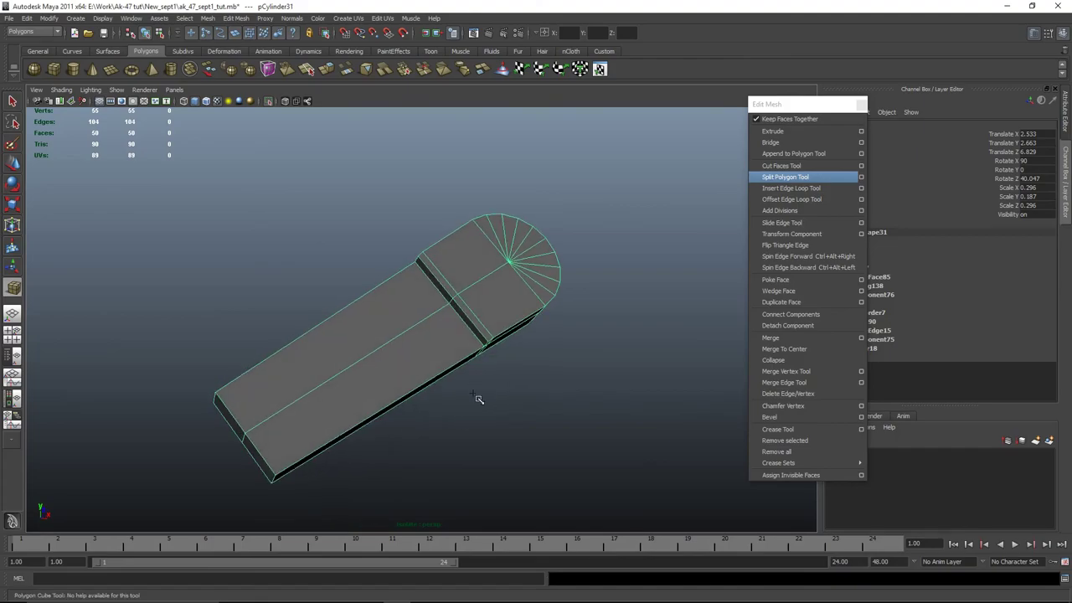
# Drag out a small interactive polygon cube, pCube22, on the grid in perspective
pyautogui.press('space')
pyautogui.press('space')
pyautogui.scroll(5, 394, 418)
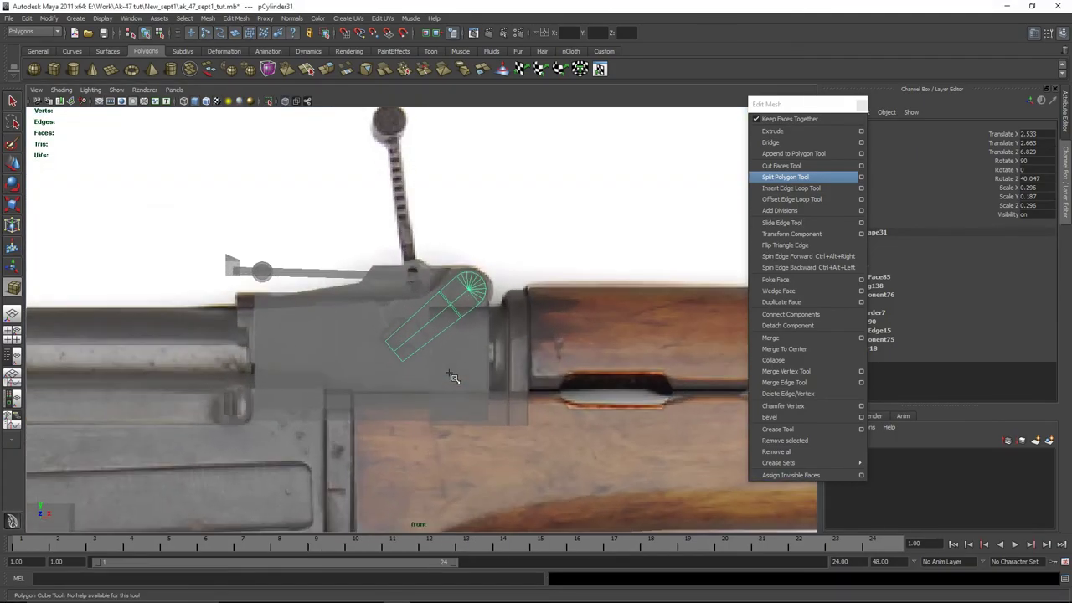
pyautogui.press('space')
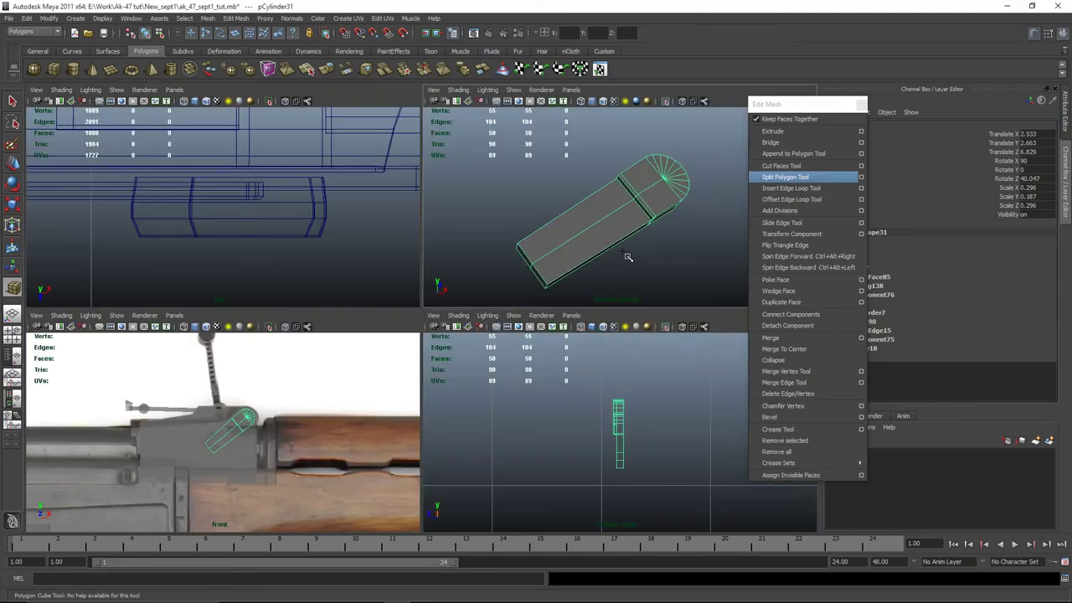
pyautogui.press('space')
pyautogui.scroll(-3, 527, 421)
pyautogui.moveTo(492, 414); pyautogui.dragTo(533, 410)
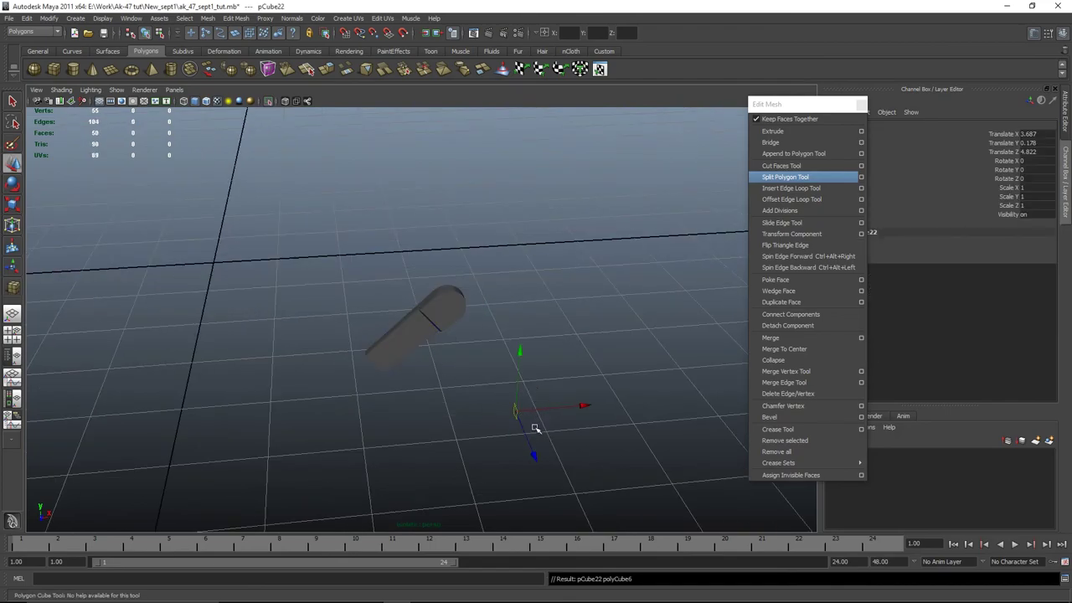
# In the front view, move pCube22 up and left onto the rifle's receiver
pyautogui.click(422, 367)
pyautogui.press('space')
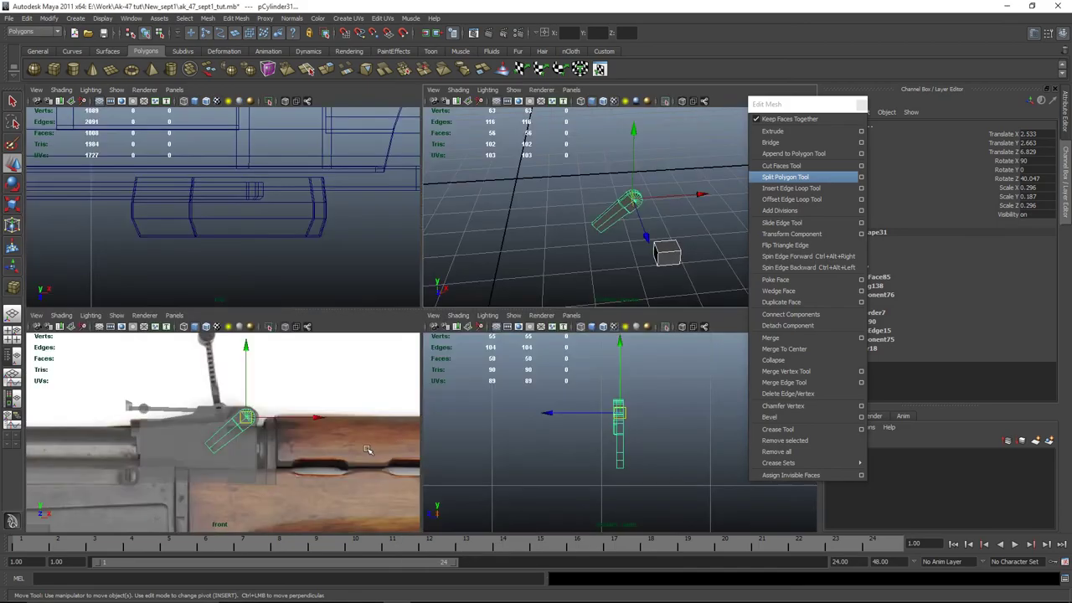
pyautogui.press('space')
pyautogui.click(464, 391)
pyautogui.moveTo(476, 390); pyautogui.dragTo(403, 320)
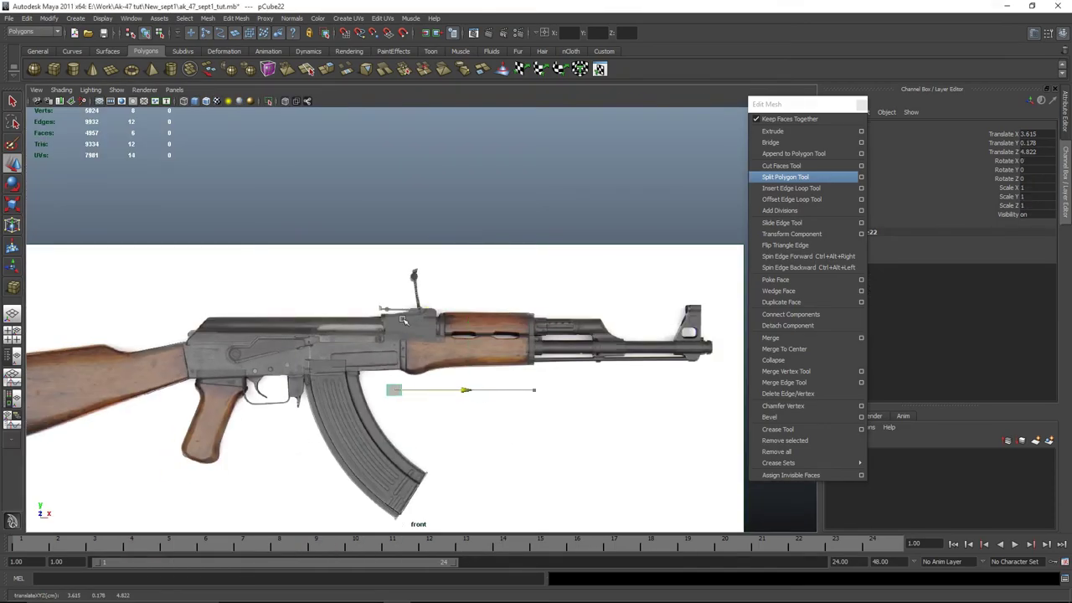
pyautogui.keyDown('shift'); pyautogui.click(407, 345); pyautogui.keyUp('shift')
pyautogui.click(401, 399)
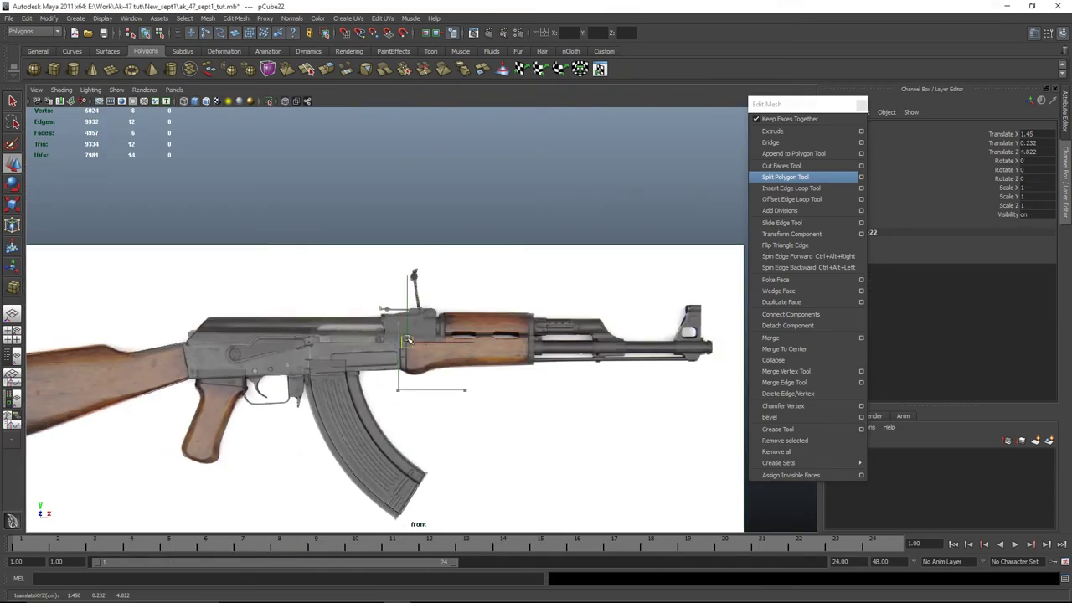
pyautogui.moveTo(401, 394); pyautogui.dragTo(417, 306)
pyautogui.press('f')
# Nudge the cube into place at 1.97, 2.256, 7.201 and reframe it in front view
pyautogui.press('space')
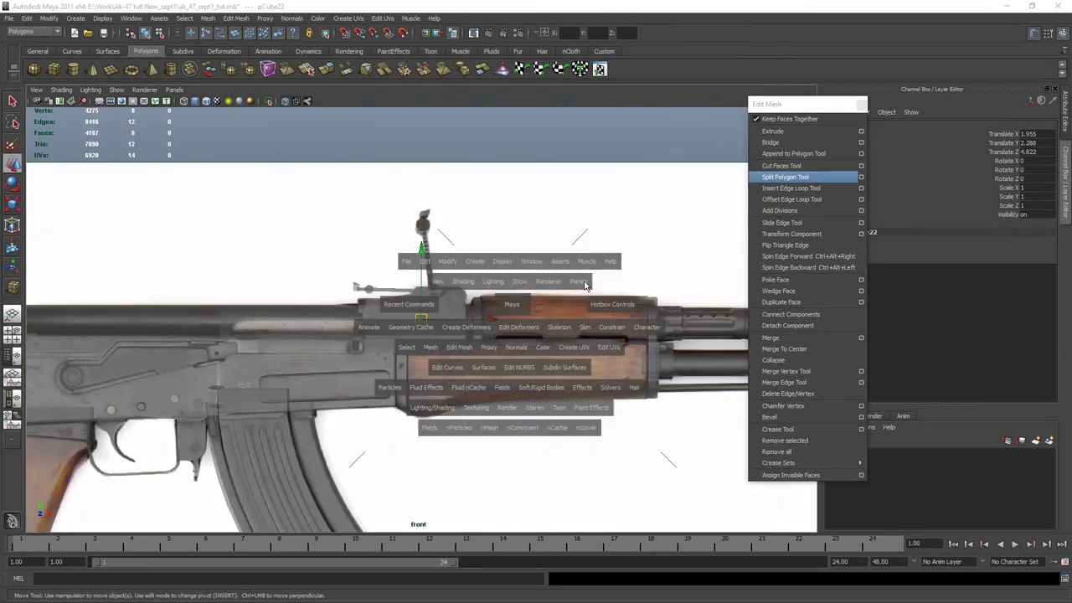
pyautogui.keyDown('alt'); pyautogui.moveTo(509, 307); pyautogui.dragTo(583, 316); pyautogui.keyUp('alt')
pyautogui.moveTo(216, 335); pyautogui.dragTo(229, 330)
pyautogui.press('f')
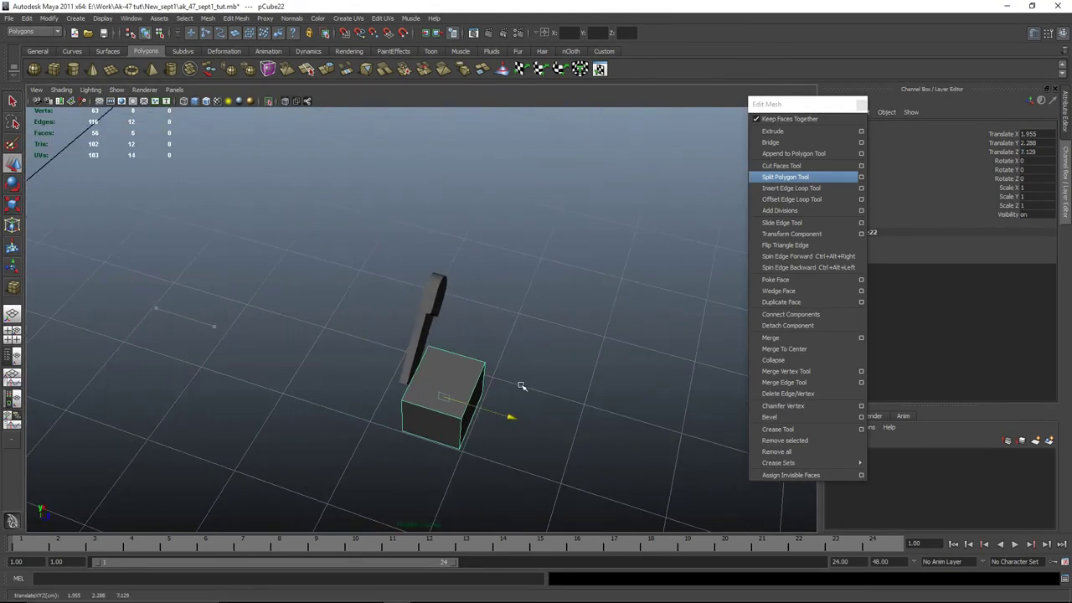
pyautogui.press('space')
pyautogui.press('f')
pyautogui.scroll(2, 521, 321)
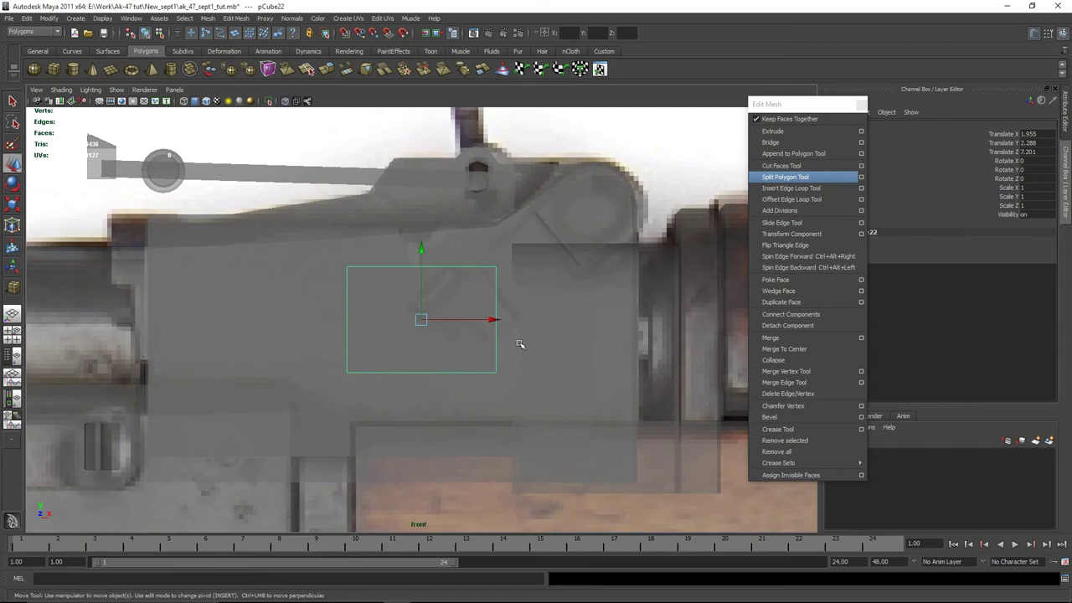
# Rotate the cube about Z to about 41.657° to match the receiver part
pyautogui.press('e')
pyautogui.moveTo(522, 313); pyautogui.dragTo(500, 239)
pyautogui.press('w')
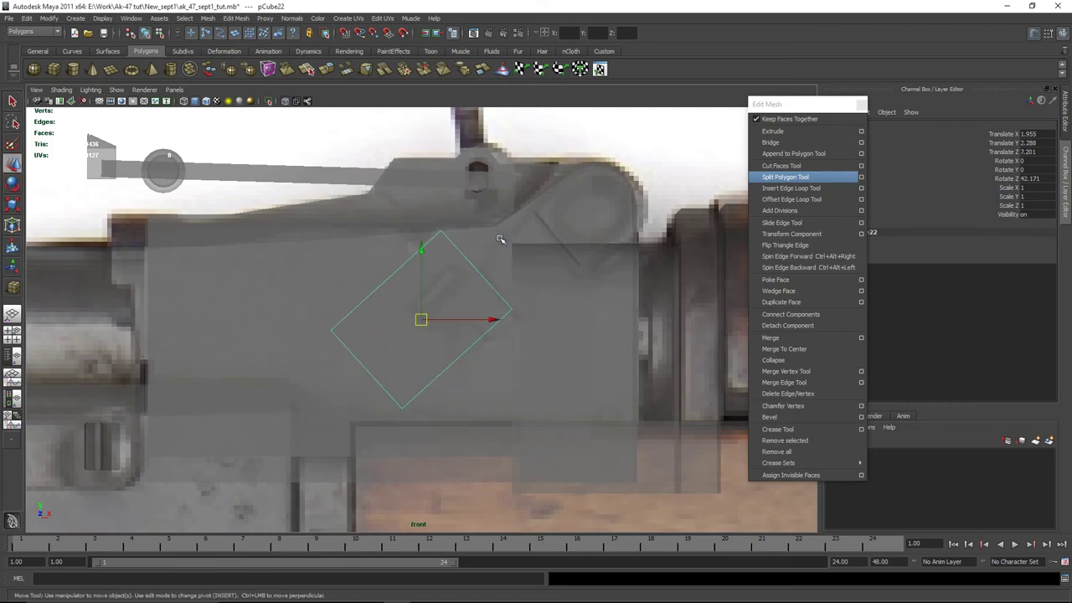
pyautogui.press('e')
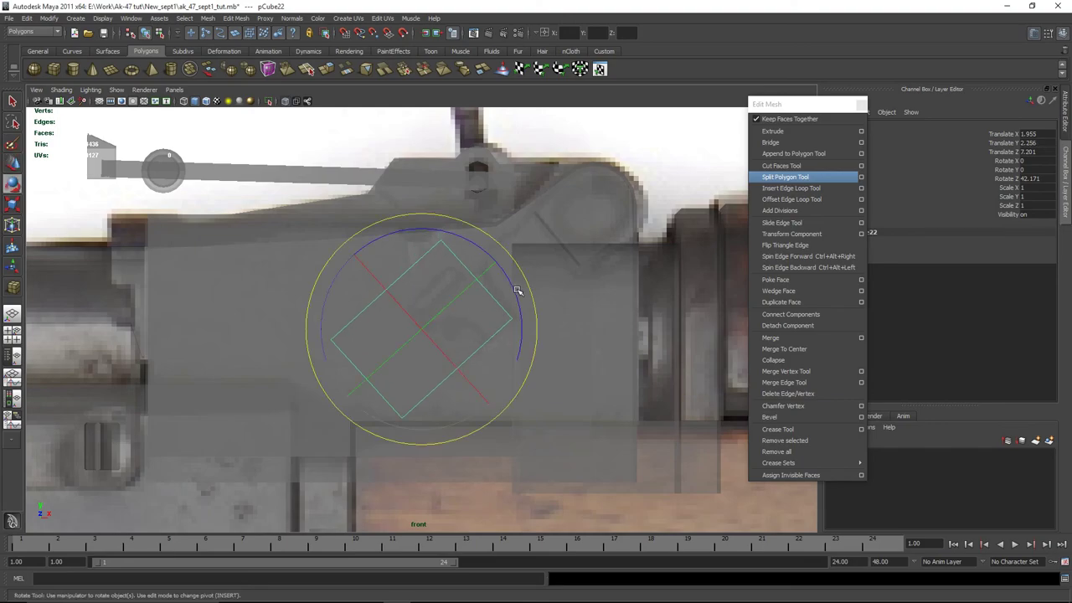
pyautogui.moveTo(516, 295); pyautogui.dragTo(500, 329)
# Shift the tilted cube's corner vertices up-right toward the diagonal slot outline
pyautogui.press('w')
pyautogui.moveTo(400, 352); pyautogui.dragTo(242, 249, button='right')
pyautogui.moveTo(429, 480); pyautogui.dragTo(428, 478)
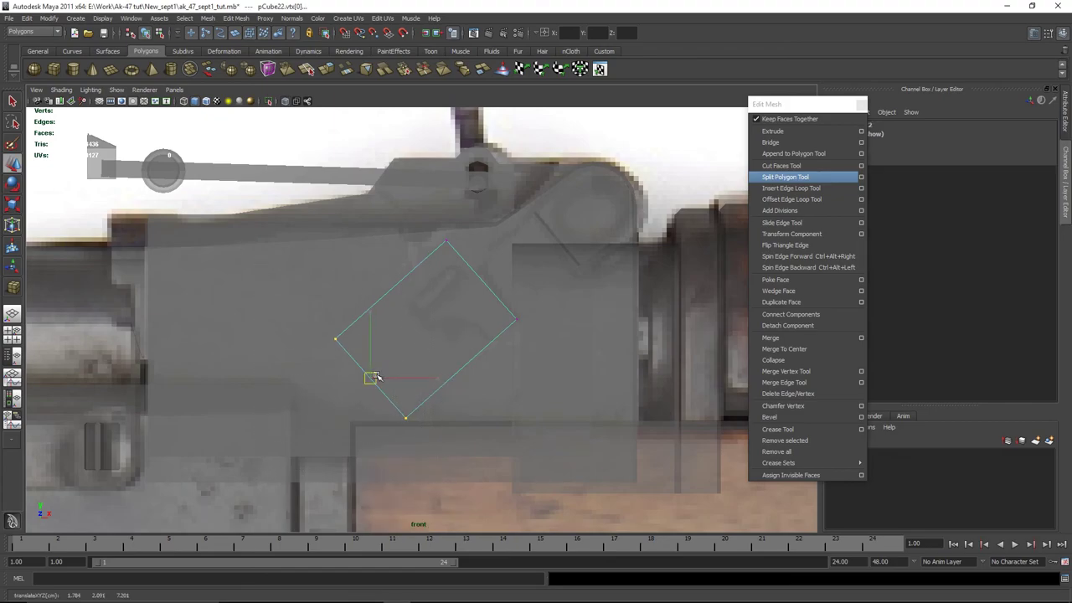
pyautogui.moveTo(371, 376); pyautogui.dragTo(431, 323)
pyautogui.moveTo(325, 228); pyautogui.dragTo(486, 313)
pyautogui.moveTo(423, 267); pyautogui.dragTo(448, 298)
# In wireframe, fine-tune each corner and edge so the block matches the reference slot
pyautogui.press('4')
pyautogui.scroll(3, 507, 345)
pyautogui.moveTo(497, 416); pyautogui.dragTo(416, 311)
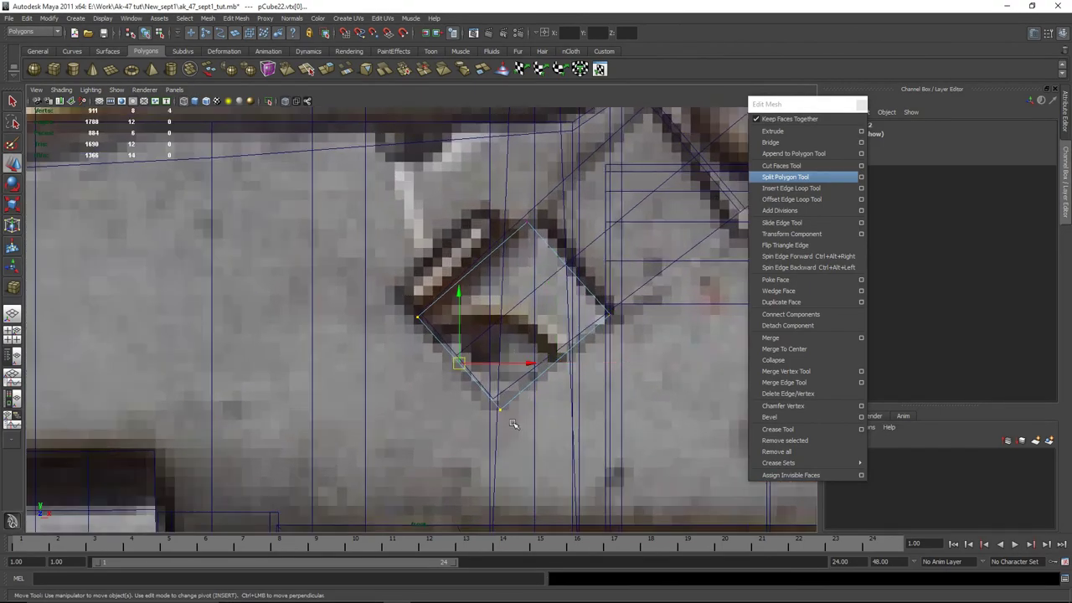
pyautogui.moveTo(455, 360); pyautogui.dragTo(469, 356)
pyautogui.moveTo(516, 406); pyautogui.dragTo(499, 390)
pyautogui.click(609, 315)
pyautogui.moveTo(608, 315); pyautogui.dragTo(603, 308)
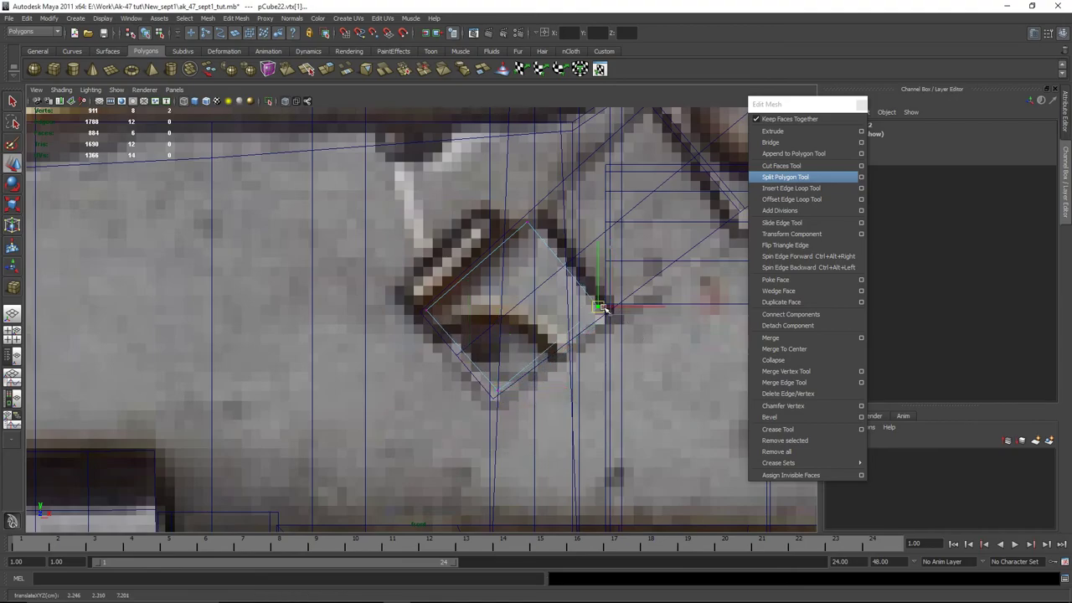
pyautogui.click(426, 310)
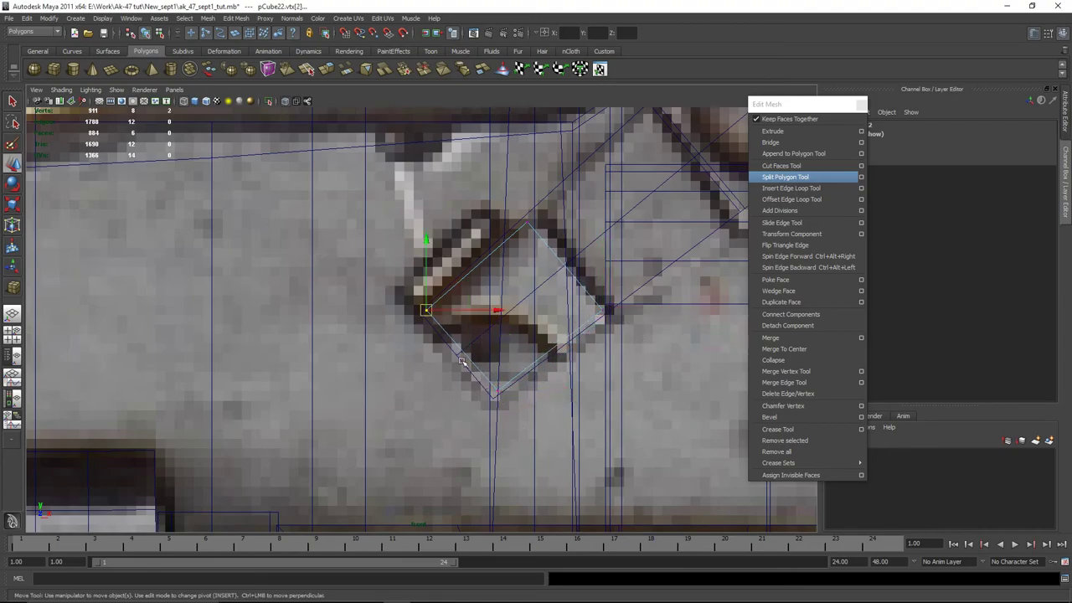
pyautogui.moveTo(465, 354); pyautogui.dragTo(513, 304)
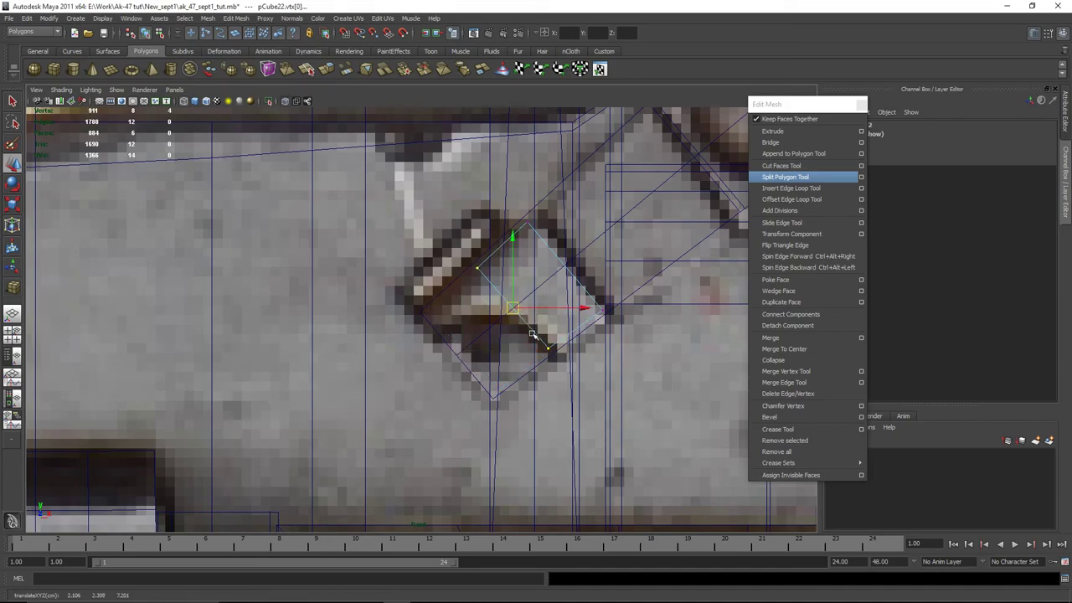
pyautogui.moveTo(512, 307); pyautogui.dragTo(548, 345)
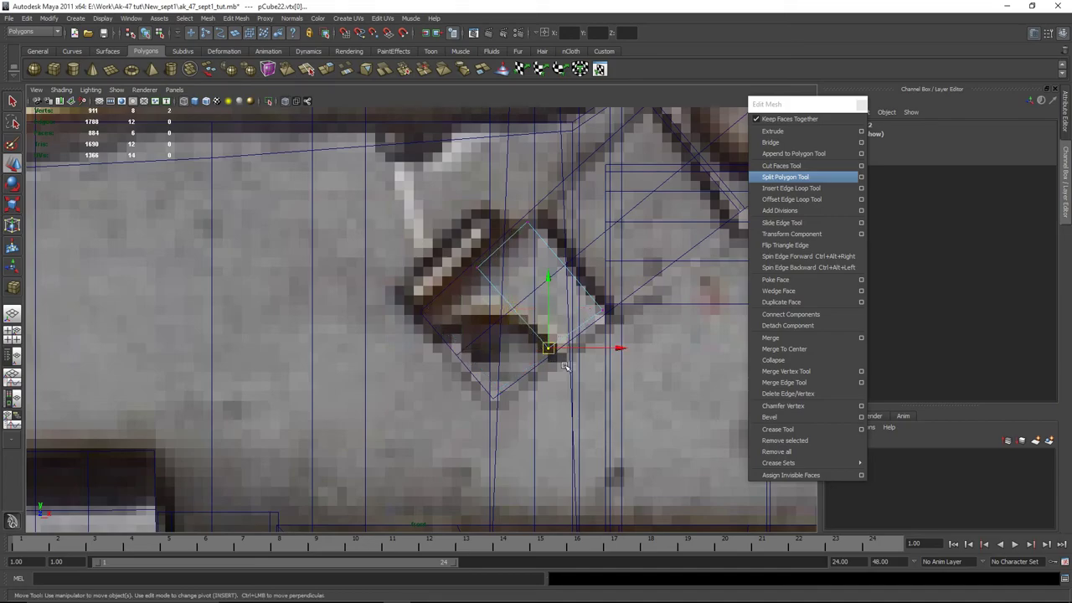
pyautogui.click(791, 188)
pyautogui.press('space')
pyautogui.press('space')
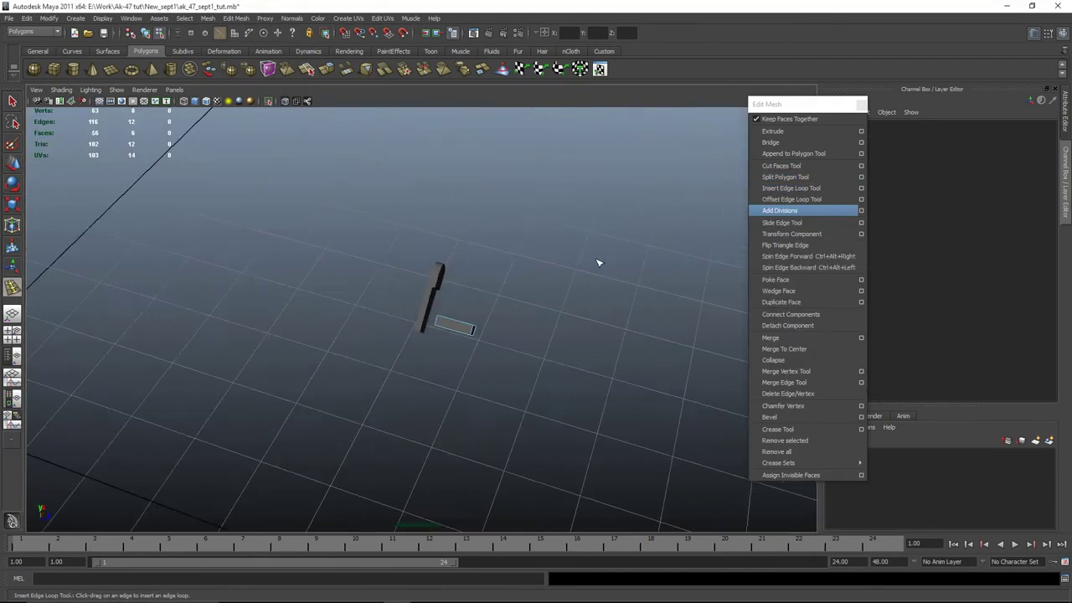
# Enlarge the perspective view and orbit to see both boxes
pyautogui.keyDown('alt'); pyautogui.moveTo(598, 263); pyautogui.dragTo(509, 283, button='right'); pyautogui.keyUp('alt')
pyautogui.scroll(-10, 454, 438)
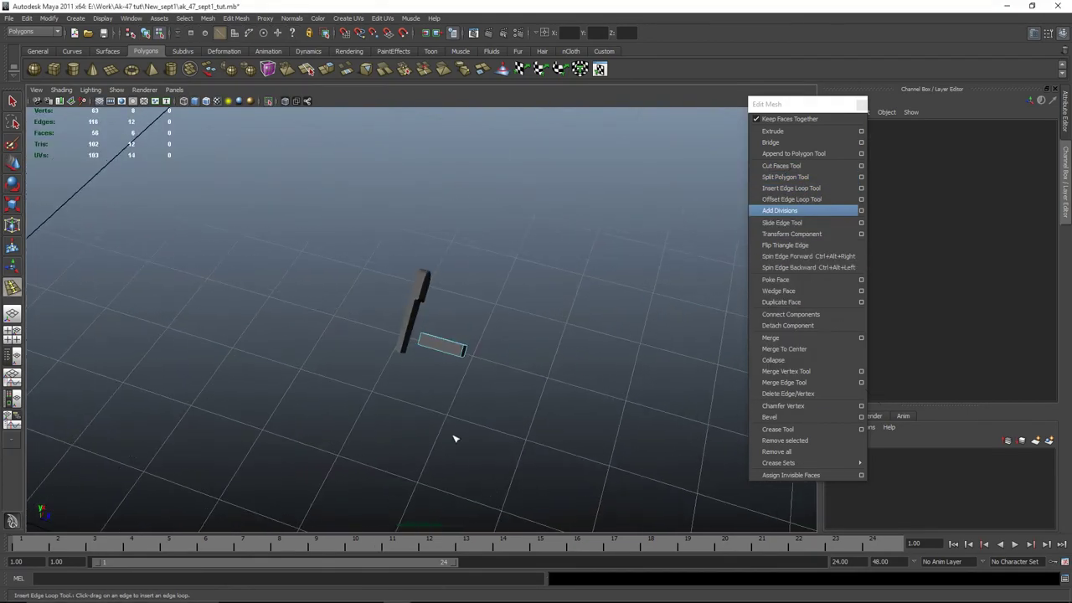
pyautogui.scroll(8, 445, 431)
pyautogui.keyDown('alt'); pyautogui.moveTo(445, 431); pyautogui.dragTo(591, 305); pyautogui.keyUp('alt')
pyautogui.press('w')
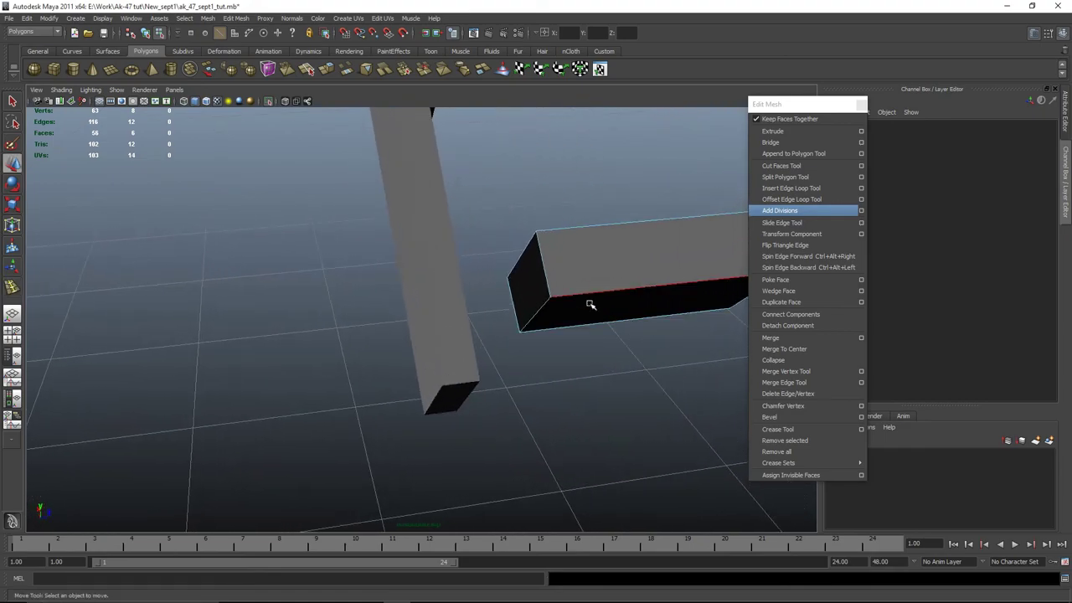
pyautogui.moveTo(590, 305); pyautogui.dragTo(567, 351, button='right')
pyautogui.scroll(-3, 567, 368)
pyautogui.keyDown('alt'); pyautogui.moveTo(506, 377); pyautogui.dragTo(486, 361); pyautogui.keyUp('alt')
# Scale pCube22 to 0.127 on Z and move it against the long piece
pyautogui.click(272, 239)
pyautogui.click(597, 434)
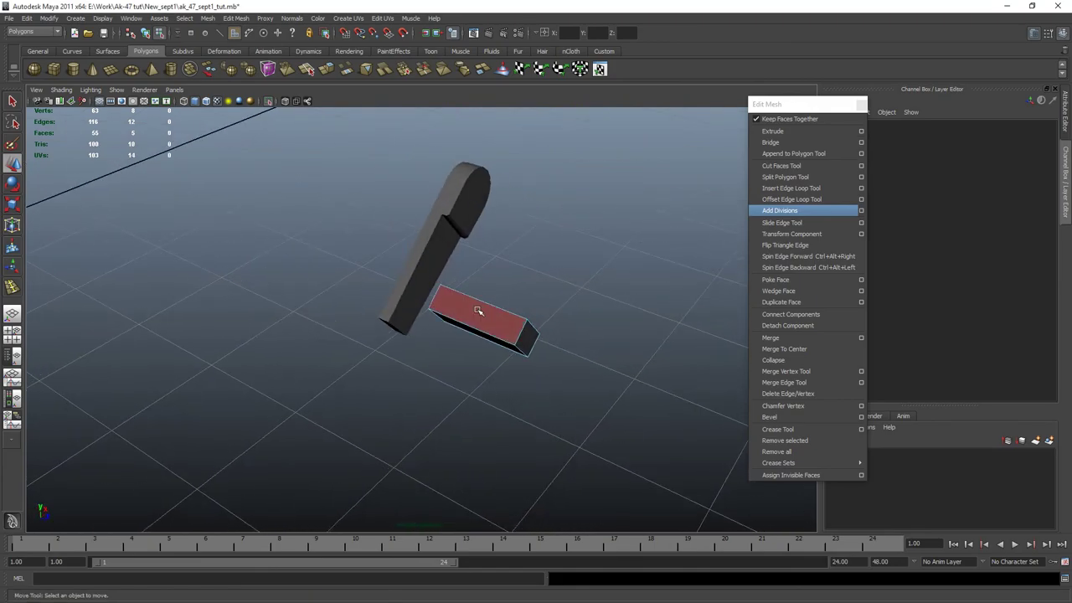
pyautogui.click(494, 330)
pyautogui.press('r')
pyautogui.moveTo(545, 399); pyautogui.dragTo(508, 378)
pyautogui.press('w')
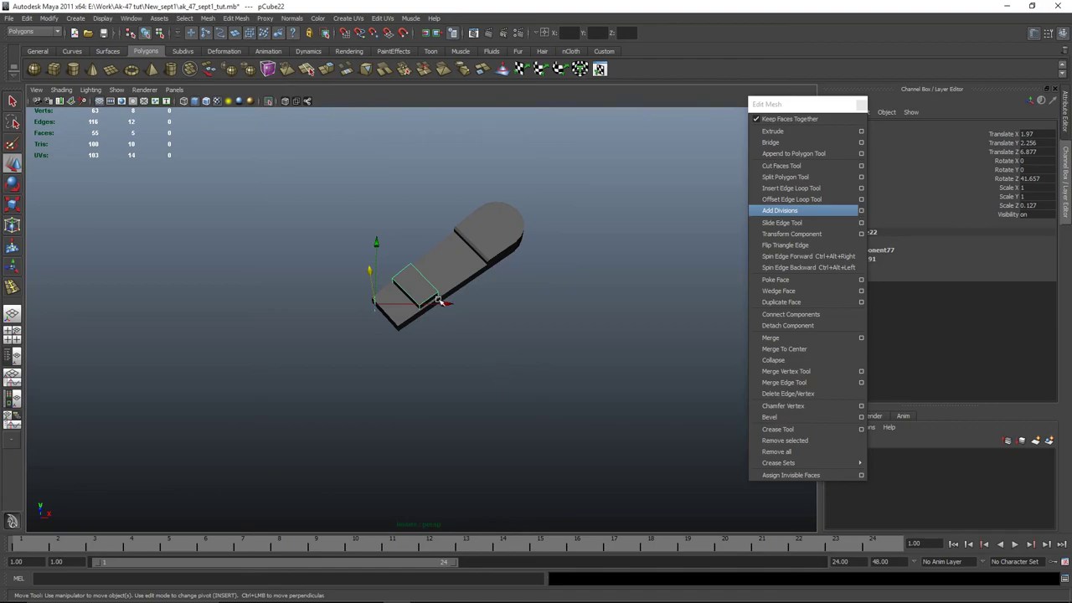
# Extrude a face of the box and pull it slightly outward
pyautogui.press('space')
pyautogui.press('space')
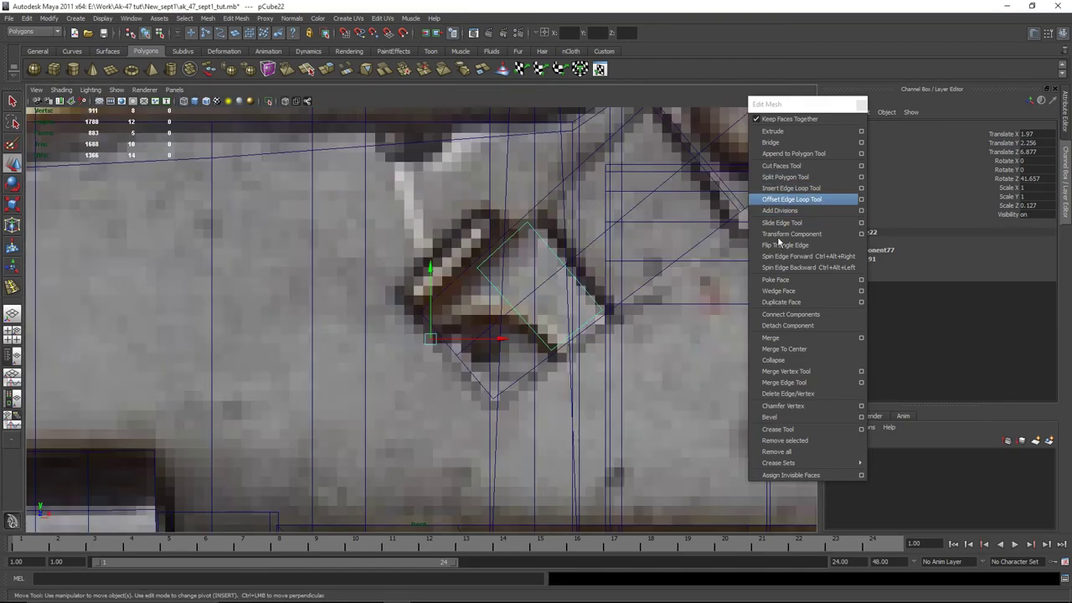
pyautogui.click(791, 188)
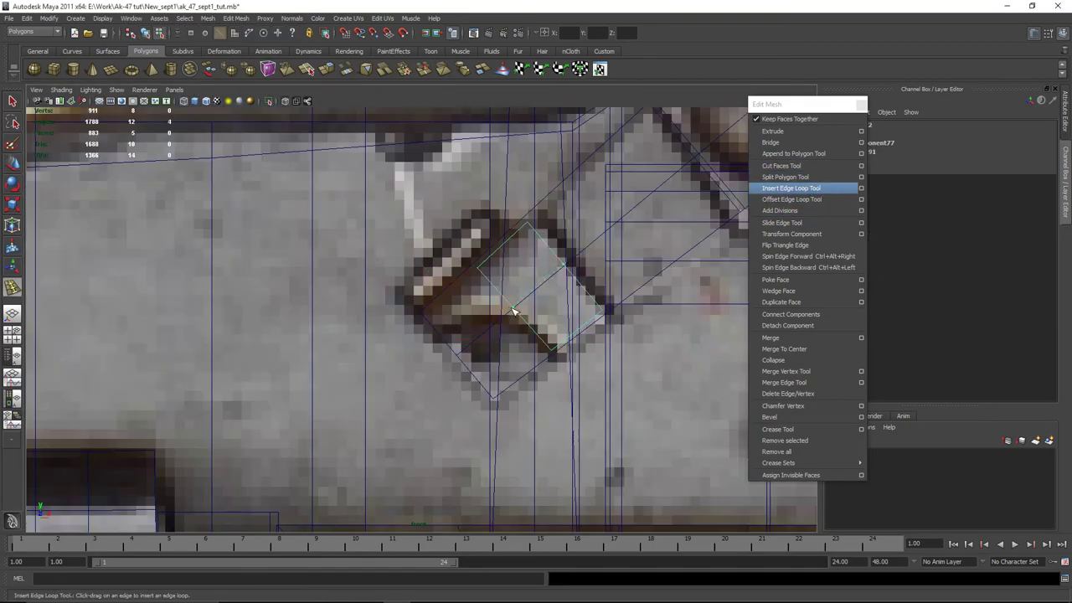
pyautogui.press('space')
pyautogui.press('space')
pyautogui.press('w')
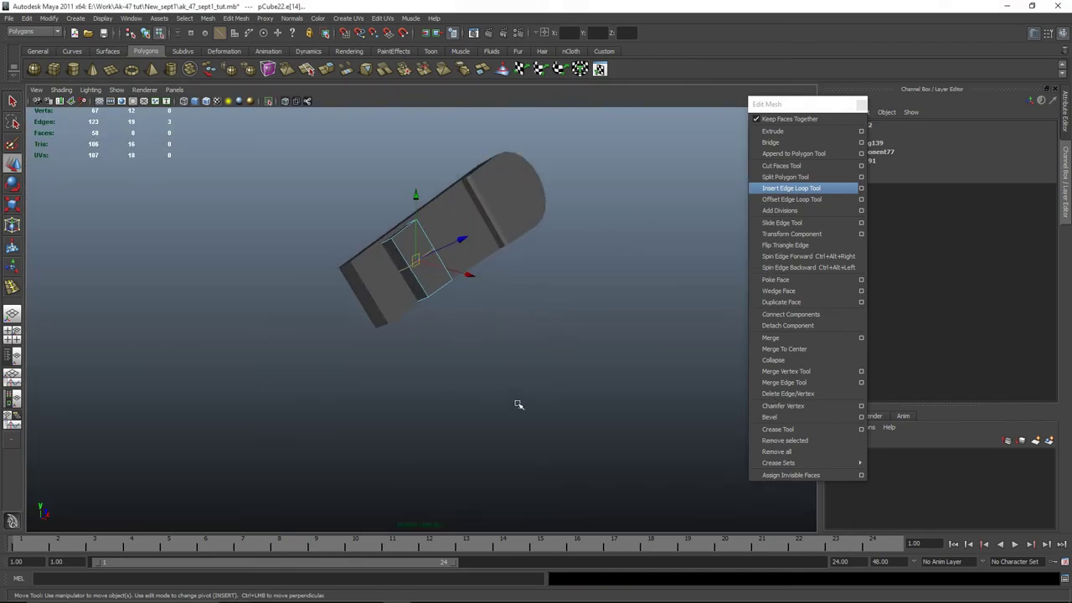
pyautogui.moveTo(400, 288); pyautogui.dragTo(419, 354, button='right')
pyautogui.press('space')
pyautogui.press('space')
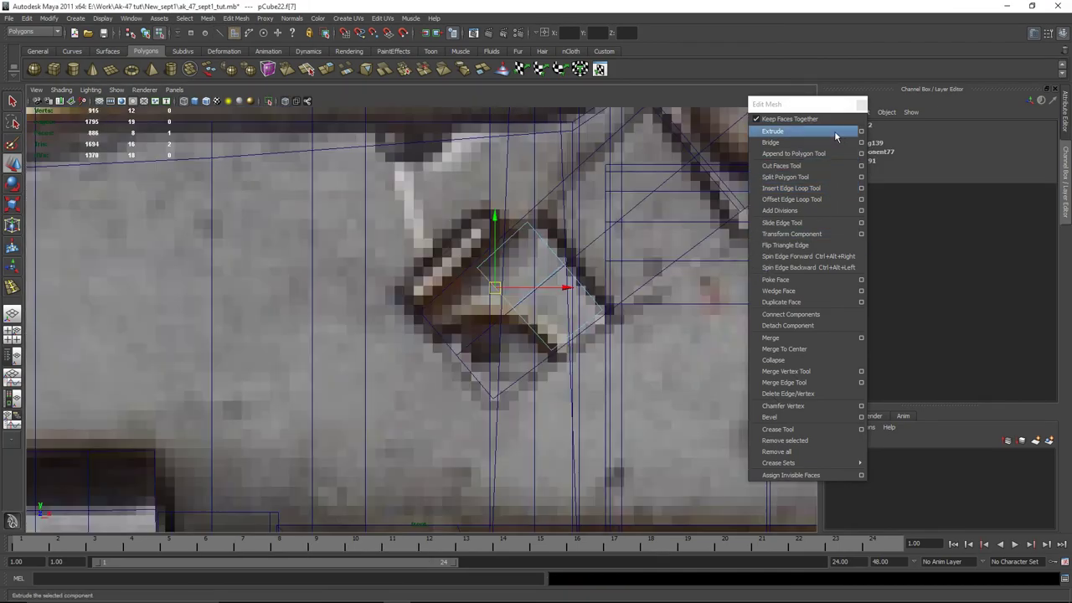
pyautogui.click(834, 134)
pyautogui.moveTo(457, 325); pyautogui.dragTo(401, 349)
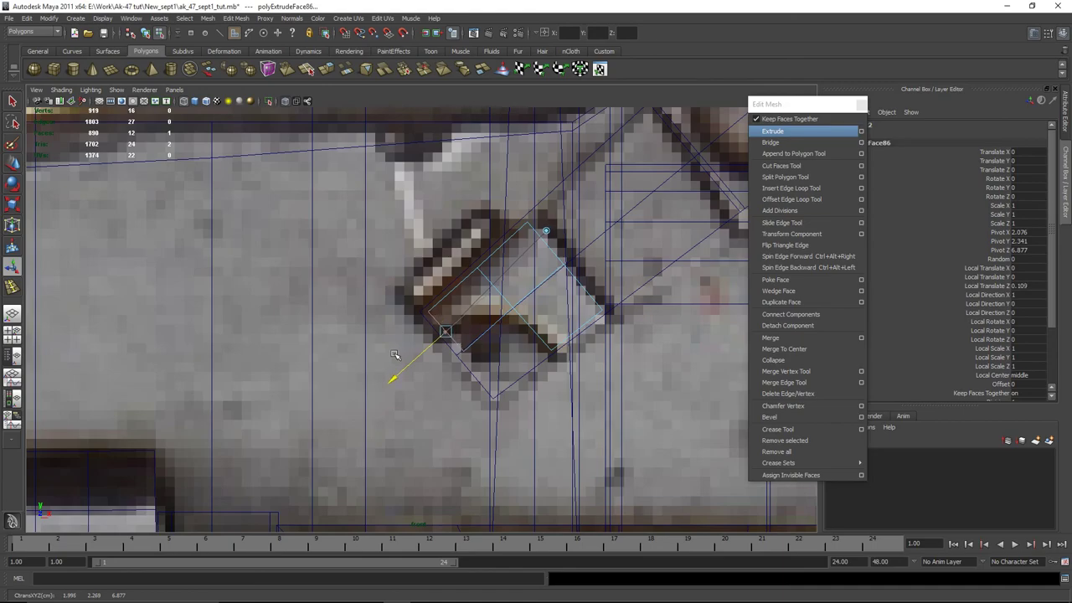
pyautogui.press('w')
# Select the notch face on the lever and slide it slightly along its axis
pyautogui.click(469, 371)
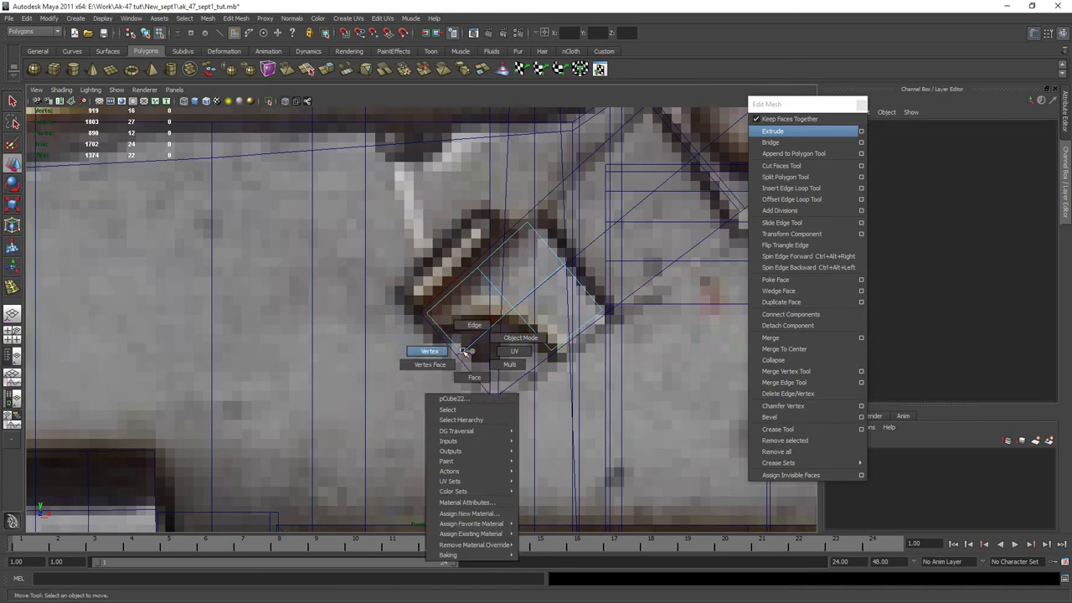
pyautogui.moveTo(461, 359); pyautogui.dragTo(500, 374, button='right')
pyautogui.click(448, 342)
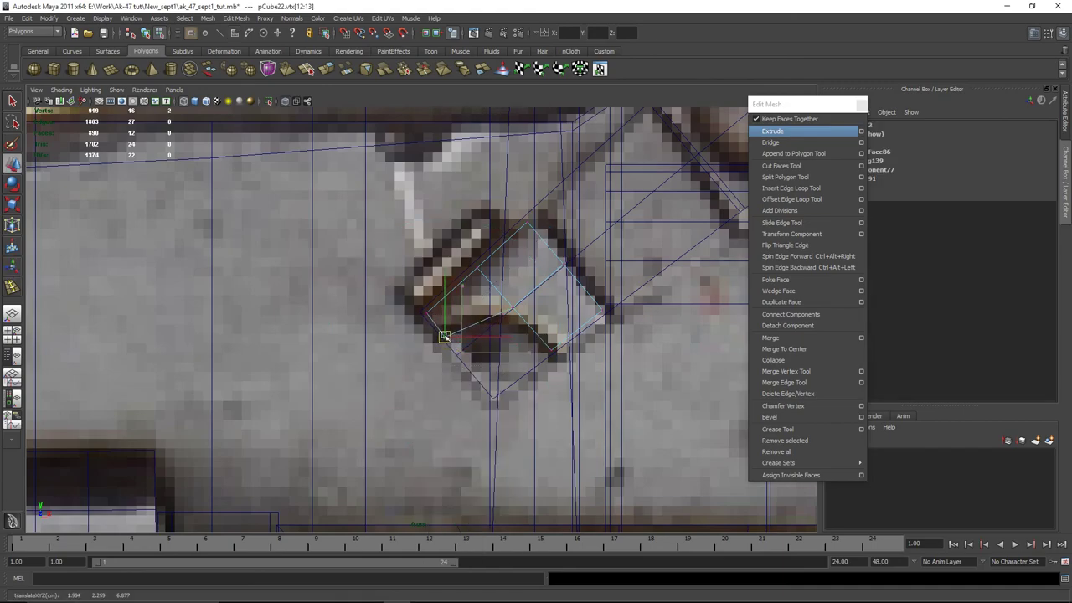
pyautogui.hotkey('ctrl', 'z')
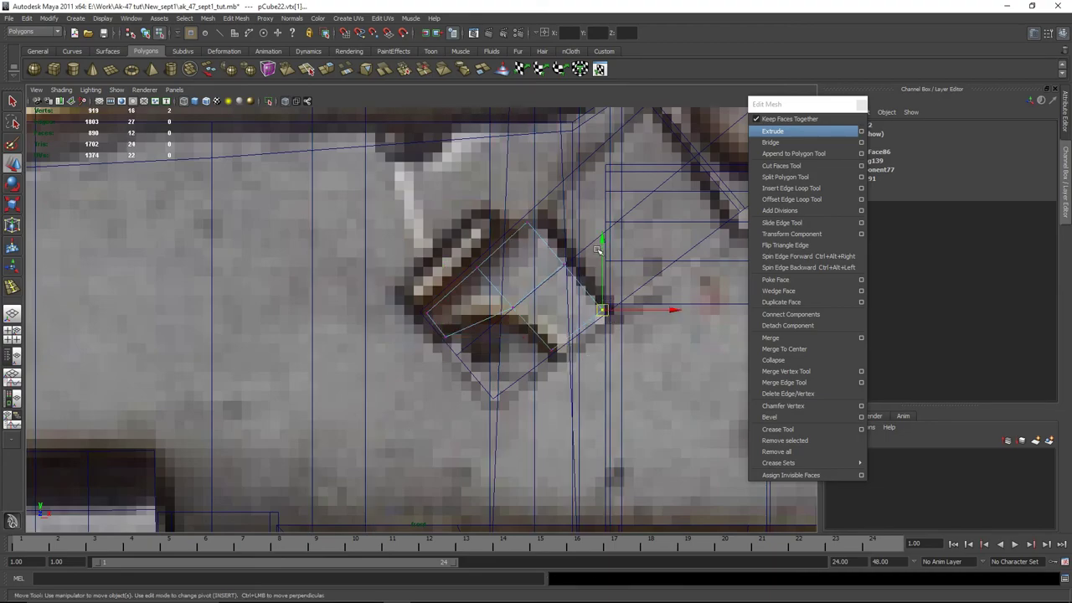
pyautogui.press('space')
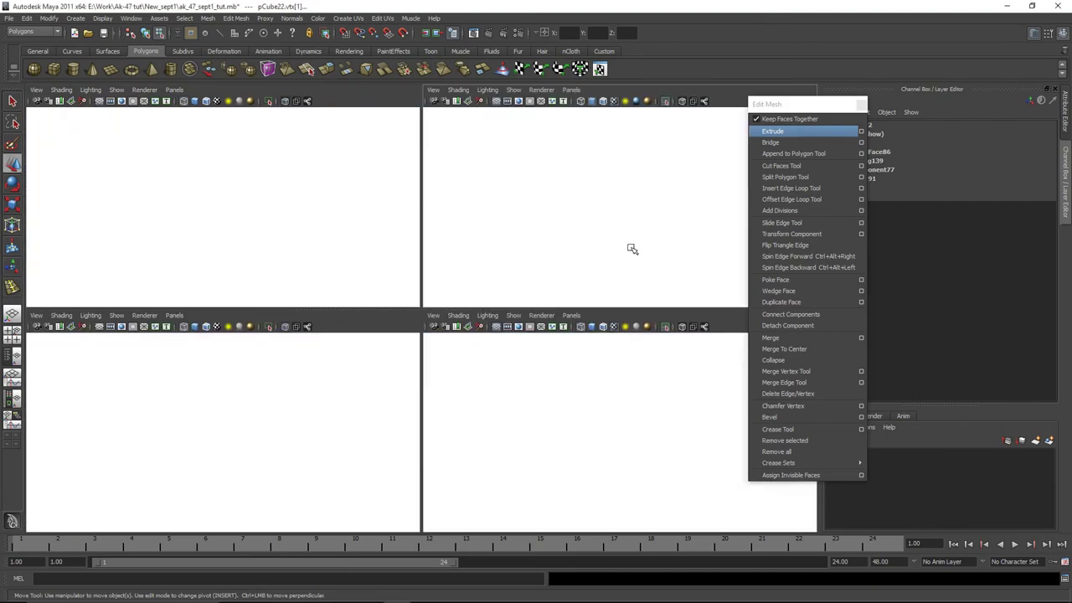
pyautogui.press('space')
pyautogui.keyDown('alt'); pyautogui.moveTo(411, 313); pyautogui.dragTo(442, 267); pyautogui.keyUp('alt')
pyautogui.click(443, 264)
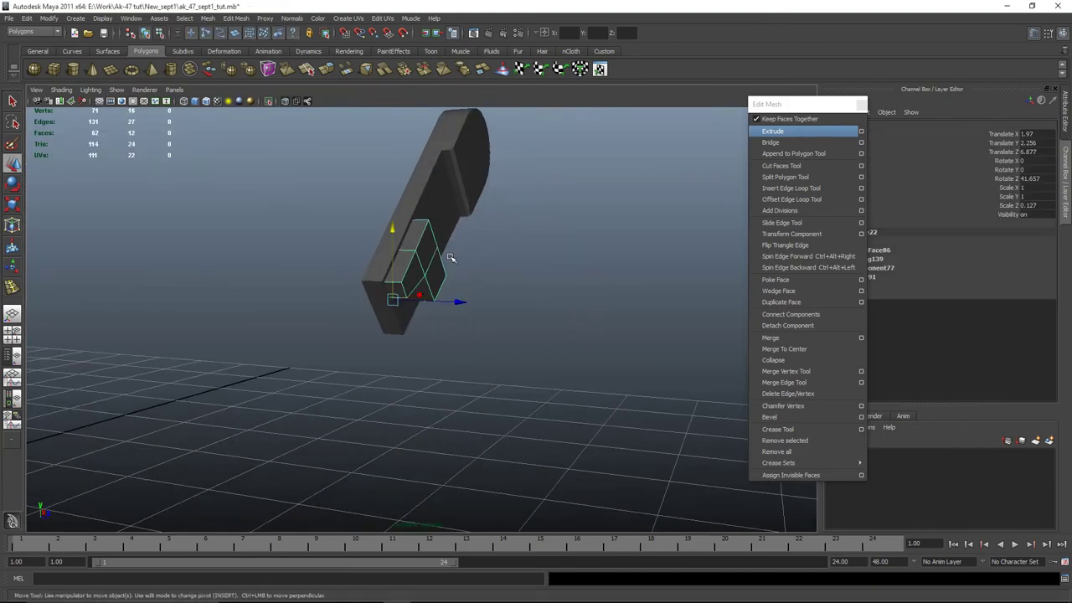
pyautogui.moveTo(463, 302); pyautogui.dragTo(488, 327)
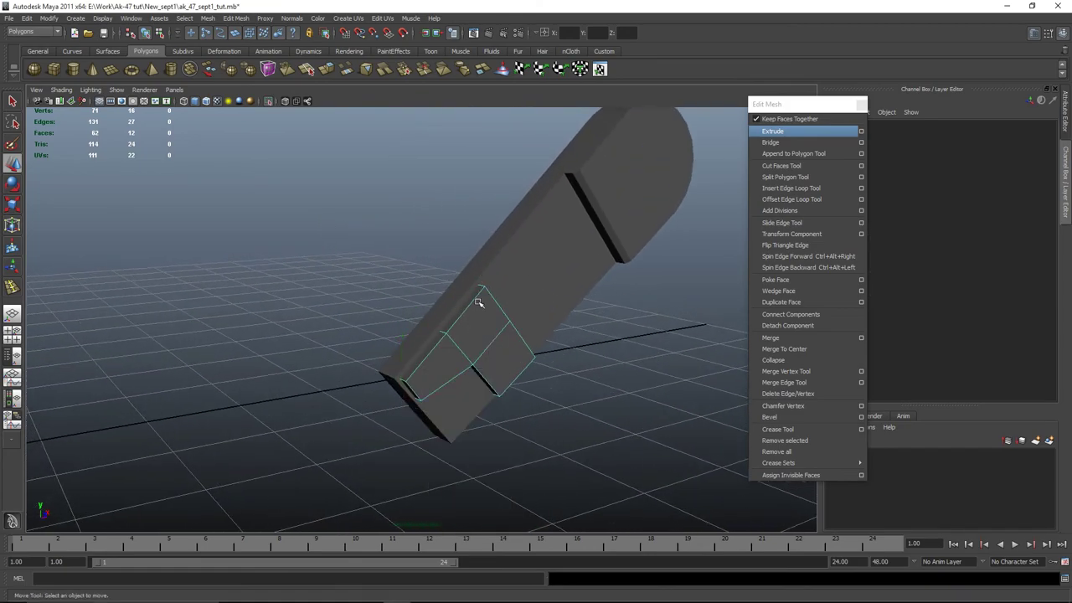
pyautogui.press('q')
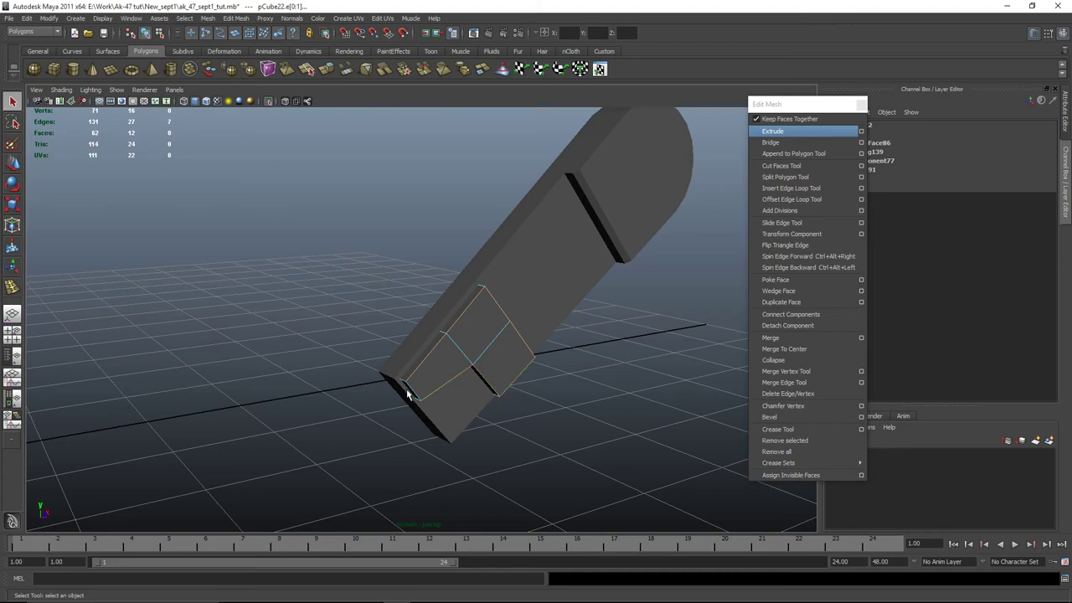
# Bevel the notch edges and adjust the bevel Offset in the Channel Box
pyautogui.click(795, 416)
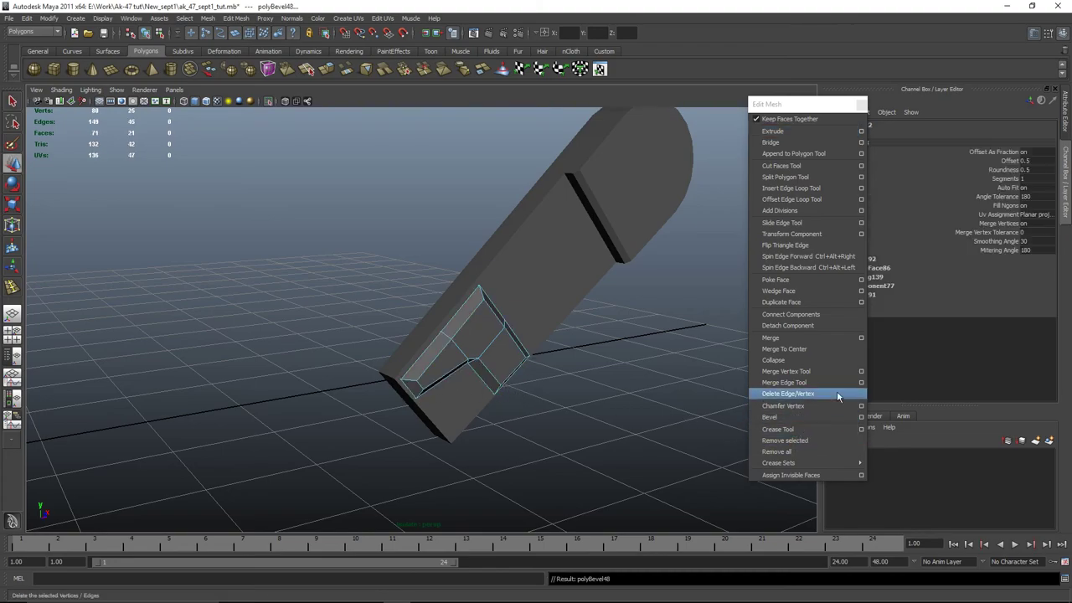
pyautogui.click(1007, 160)
pyautogui.moveTo(627, 314); pyautogui.dragTo(624, 314, button='middle')
pyautogui.keyDown('alt'); pyautogui.moveTo(624, 314); pyautogui.dragTo(558, 309); pyautogui.keyUp('alt')
# Select the lever's long edges and bevel them, redoing the bevel once
pyautogui.rightClick(472, 307)
pyautogui.moveTo(586, 302); pyautogui.dragTo(585, 322, button='right')
pyautogui.click(584, 322)
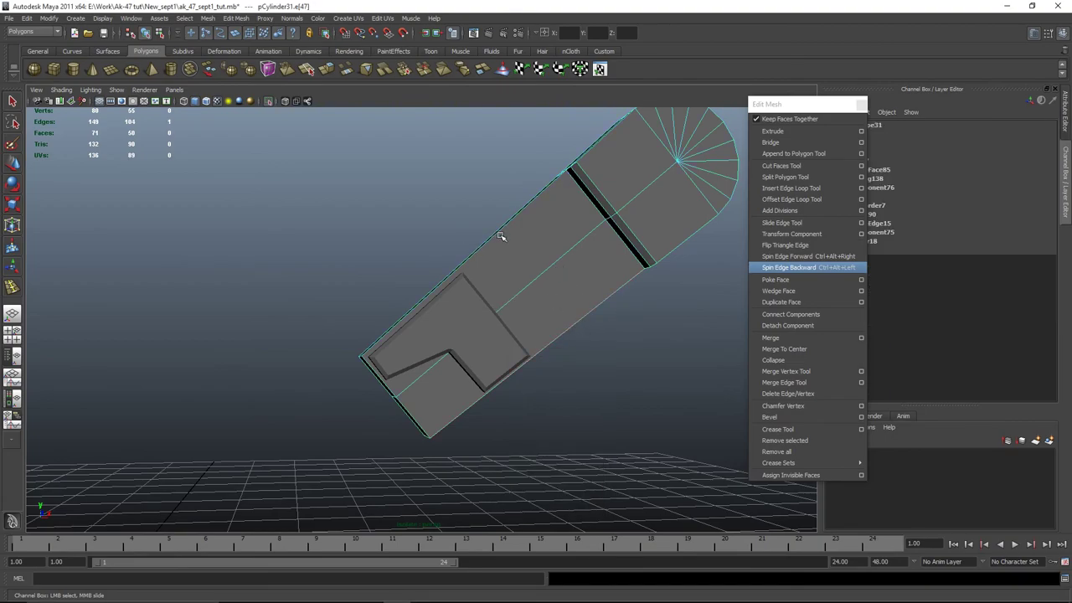
pyautogui.keyDown('alt'); pyautogui.moveTo(500, 236); pyautogui.dragTo(503, 281); pyautogui.keyUp('alt')
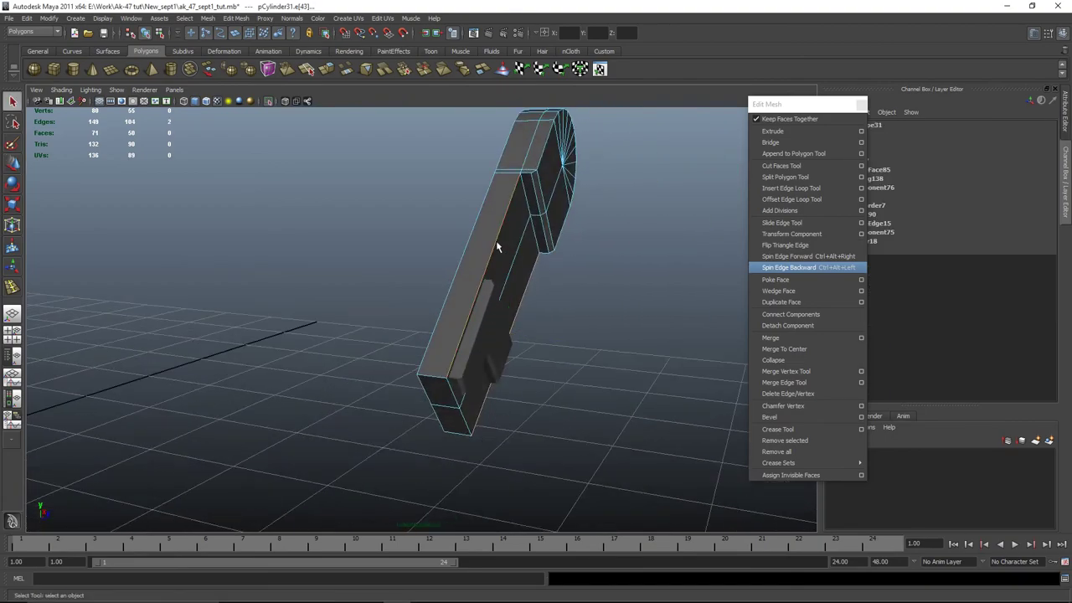
pyautogui.click(796, 416)
pyautogui.keyDown('alt'); pyautogui.moveTo(670, 394); pyautogui.dragTo(642, 364); pyautogui.keyUp('alt')
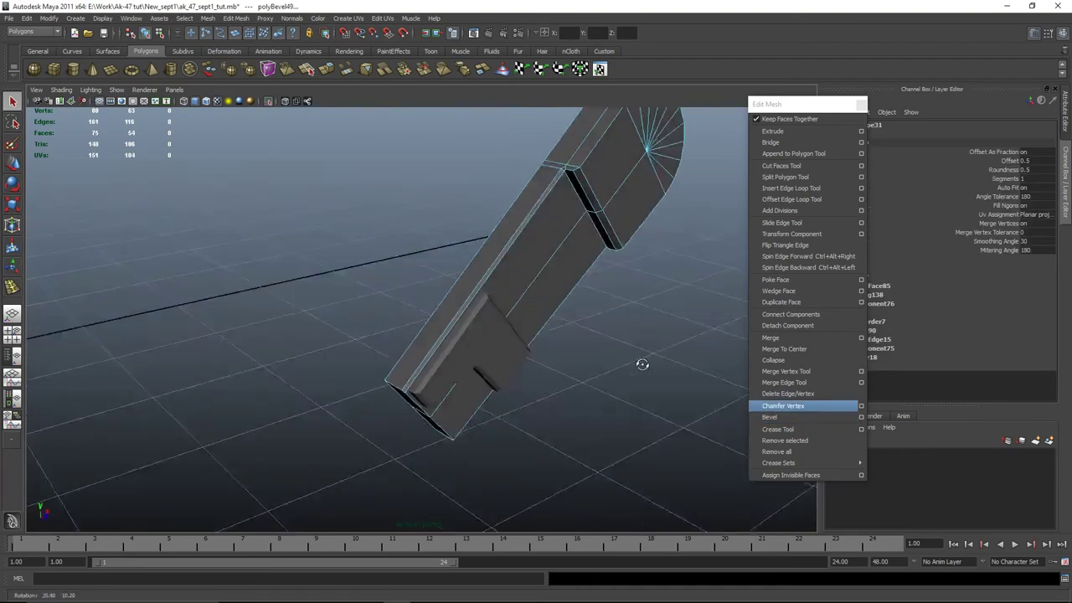
pyautogui.hotkey('ctrl', 'z')
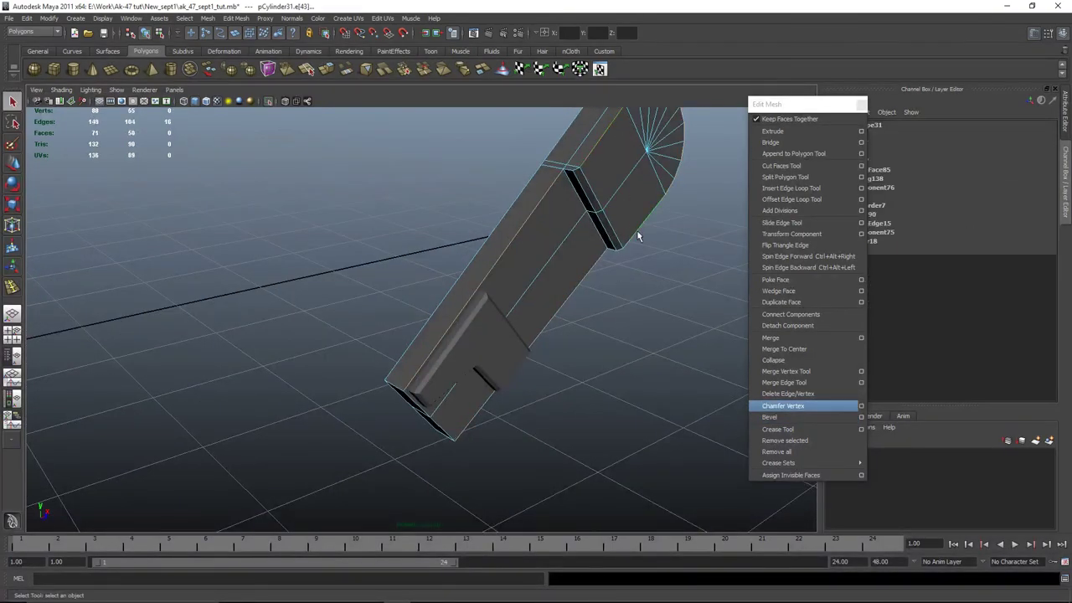
pyautogui.keyDown('alt'); pyautogui.moveTo(594, 194); pyautogui.dragTo(558, 195); pyautogui.keyUp('alt')
pyautogui.click(769, 416)
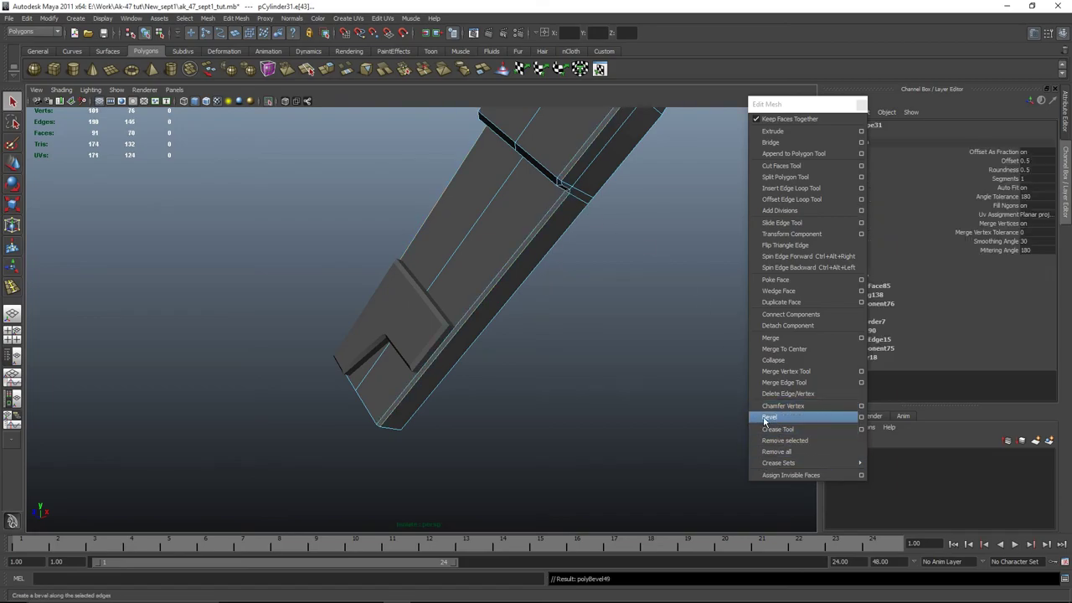
pyautogui.keyDown('alt'); pyautogui.moveTo(653, 402); pyautogui.dragTo(518, 444); pyautogui.keyUp('alt')
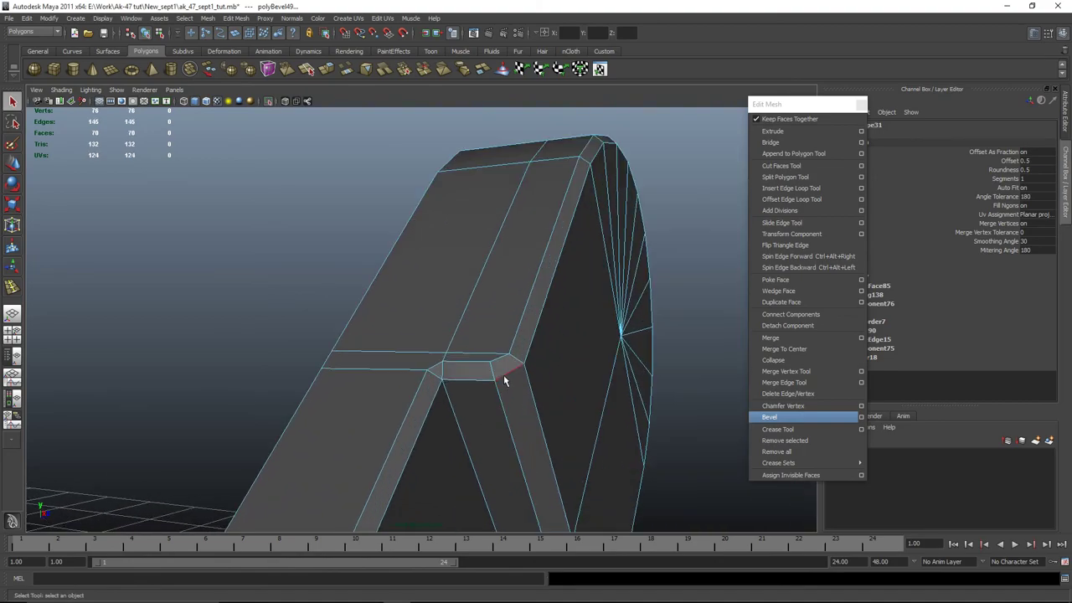
# Merge the stray vertex pairs beside the bevel to their centres
pyautogui.click(425, 370)
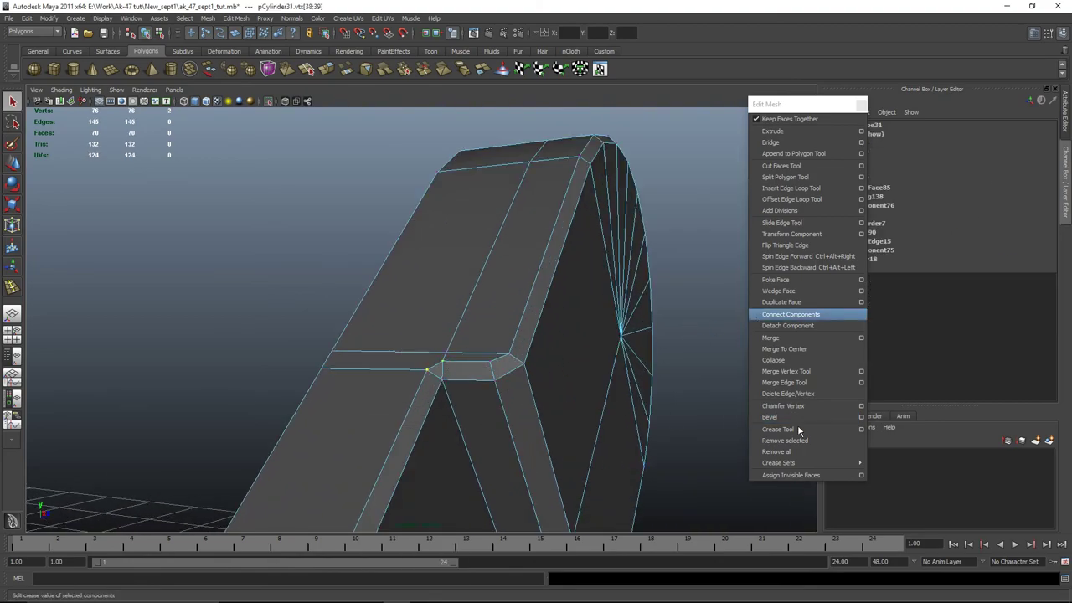
pyautogui.click(784, 348)
pyautogui.scroll(-3, 645, 397)
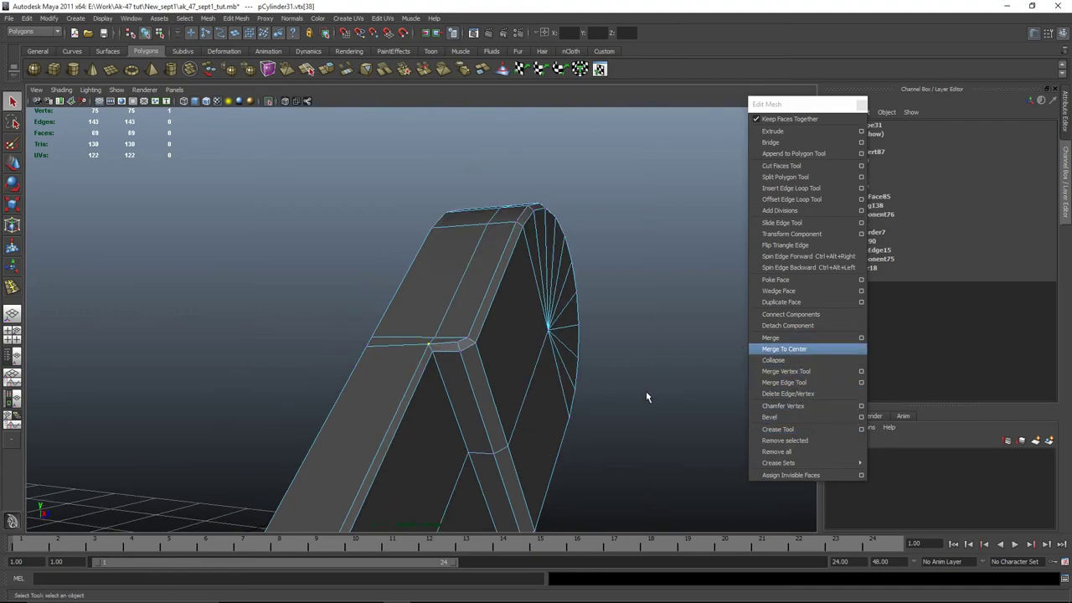
pyautogui.keyDown('alt'); pyautogui.moveTo(645, 396); pyautogui.dragTo(361, 224); pyautogui.keyUp('alt')
pyautogui.press('g')
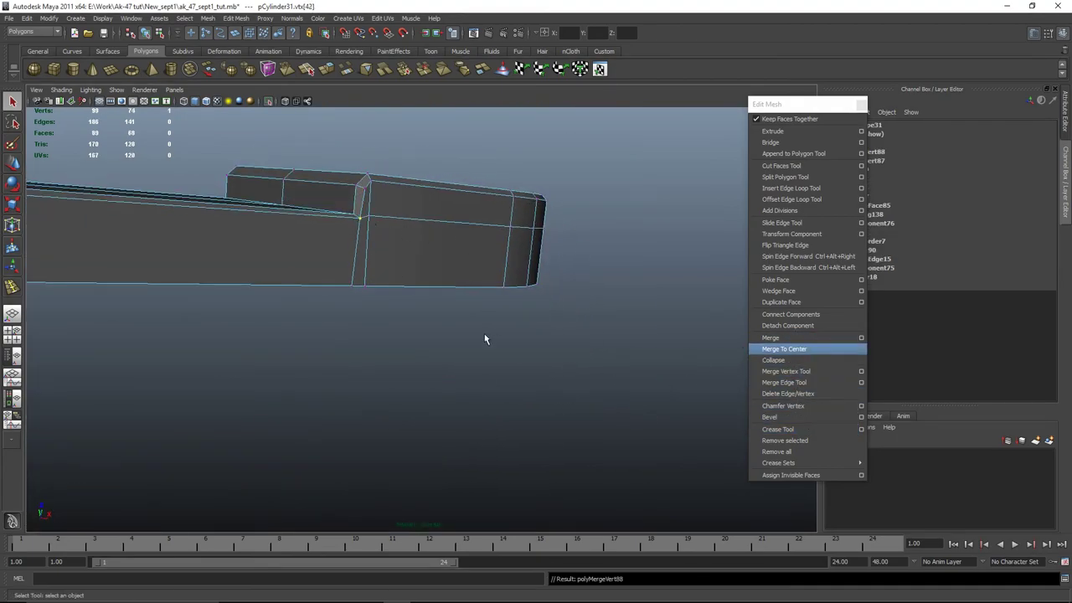
pyautogui.keyDown('alt'); pyautogui.moveTo(484, 333); pyautogui.dragTo(393, 343); pyautogui.keyUp('alt')
# Deselect the lever, zoom out and switch to the AK-47 front view
pyautogui.click(414, 405)
pyautogui.keyDown('alt'); pyautogui.moveTo(413, 405); pyautogui.dragTo(542, 428); pyautogui.keyUp('alt')
pyautogui.keyDown('alt'); pyautogui.moveTo(541, 429); pyautogui.dragTo(507, 452, button='right'); pyautogui.keyUp('alt')
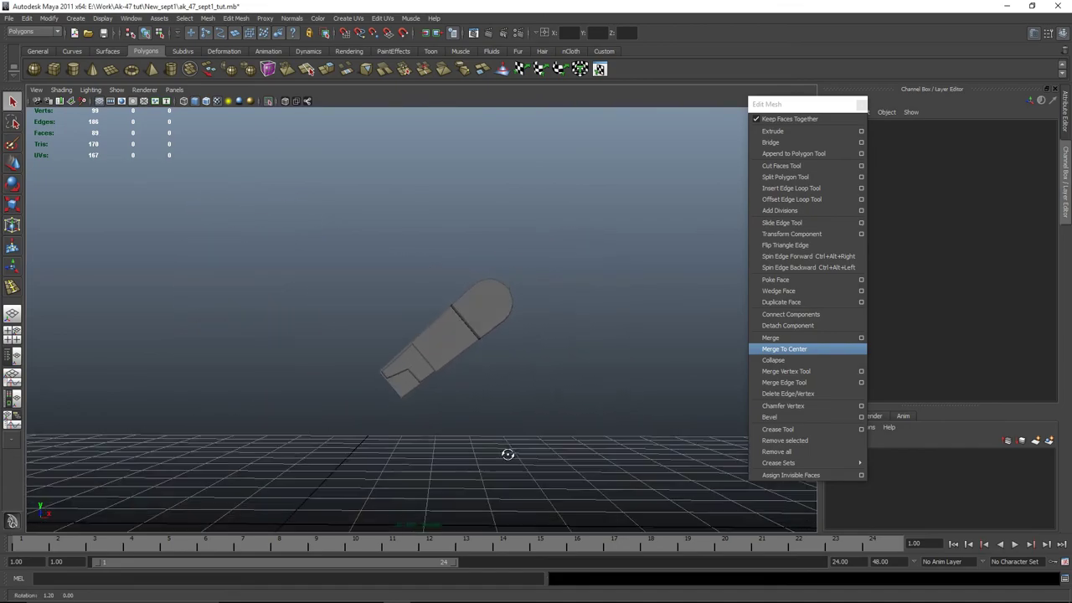
pyautogui.keyDown('alt'); pyautogui.moveTo(507, 452); pyautogui.dragTo(278, 441); pyautogui.keyUp('alt')
pyautogui.press('space')
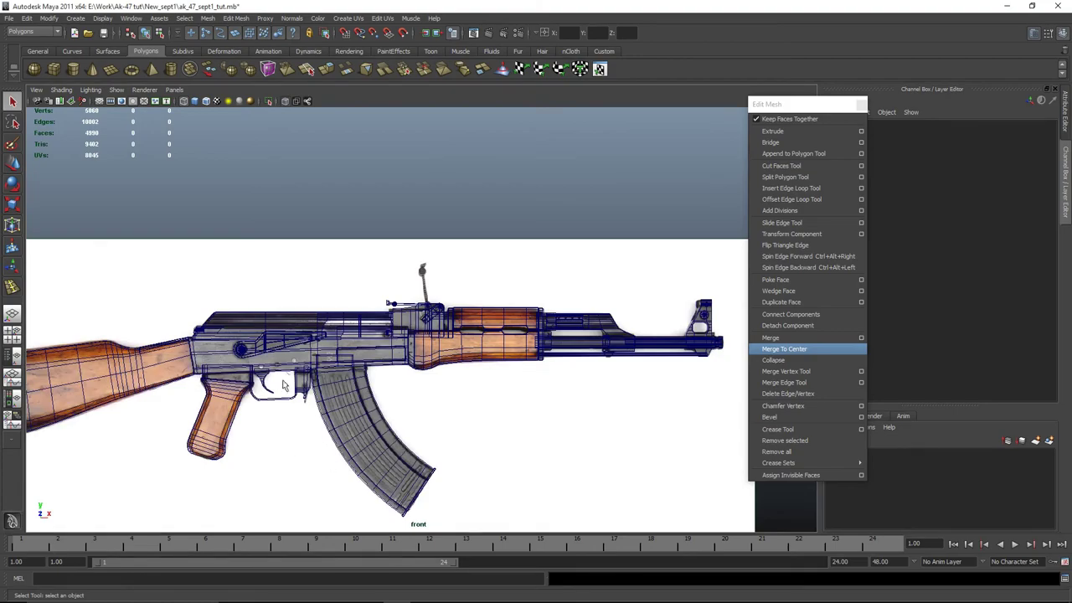
# Select the pCylinder31 lever in perspective and cut its end face with the Split Polygon Tool
pyautogui.scroll(6, 465, 360)
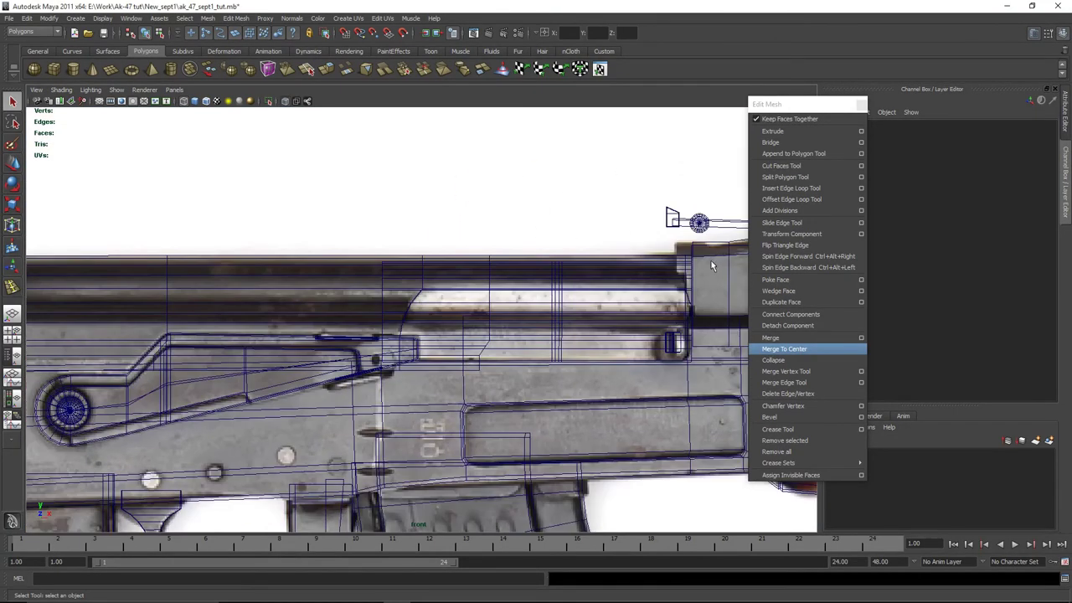
pyautogui.press('space')
pyautogui.moveTo(711, 260); pyautogui.dragTo(505, 366)
pyautogui.click(455, 453)
pyautogui.keyDown('alt'); pyautogui.moveTo(454, 453); pyautogui.dragTo(493, 460); pyautogui.keyUp('alt')
pyautogui.click(790, 179)
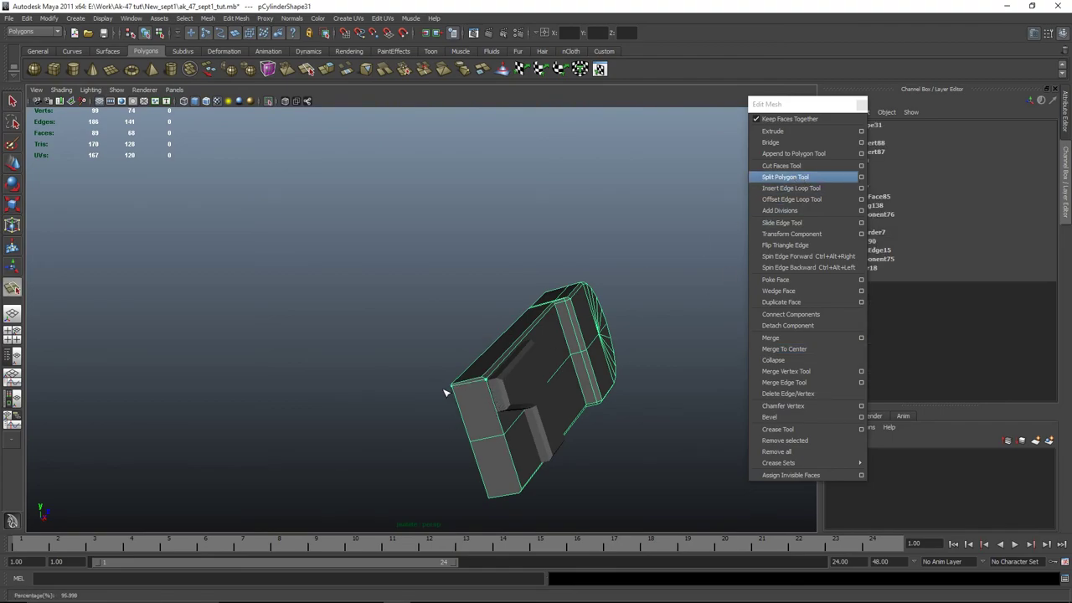
pyautogui.keyDown('alt'); pyautogui.moveTo(441, 395); pyautogui.dragTo(537, 400); pyautogui.keyUp('alt')
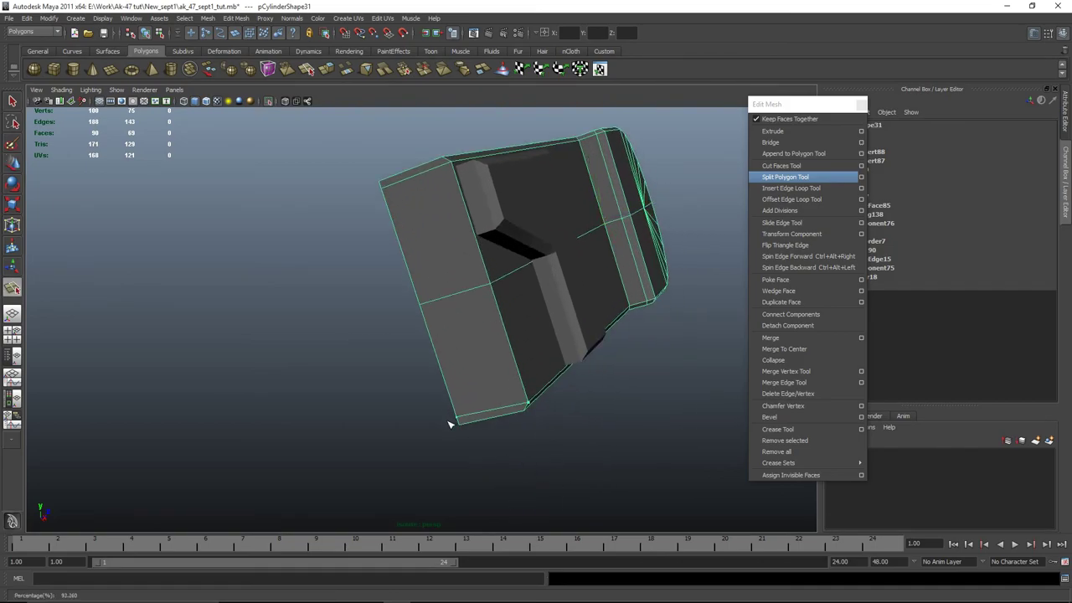
pyautogui.keyDown('alt'); pyautogui.moveTo(450, 424); pyautogui.dragTo(461, 433); pyautogui.keyUp('alt')
pyautogui.press('w')
pyautogui.moveTo(478, 354); pyautogui.dragTo(478, 355, button='right')
pyautogui.keyDown('alt'); pyautogui.moveTo(478, 354); pyautogui.dragTo(330, 465); pyautogui.keyUp('alt')
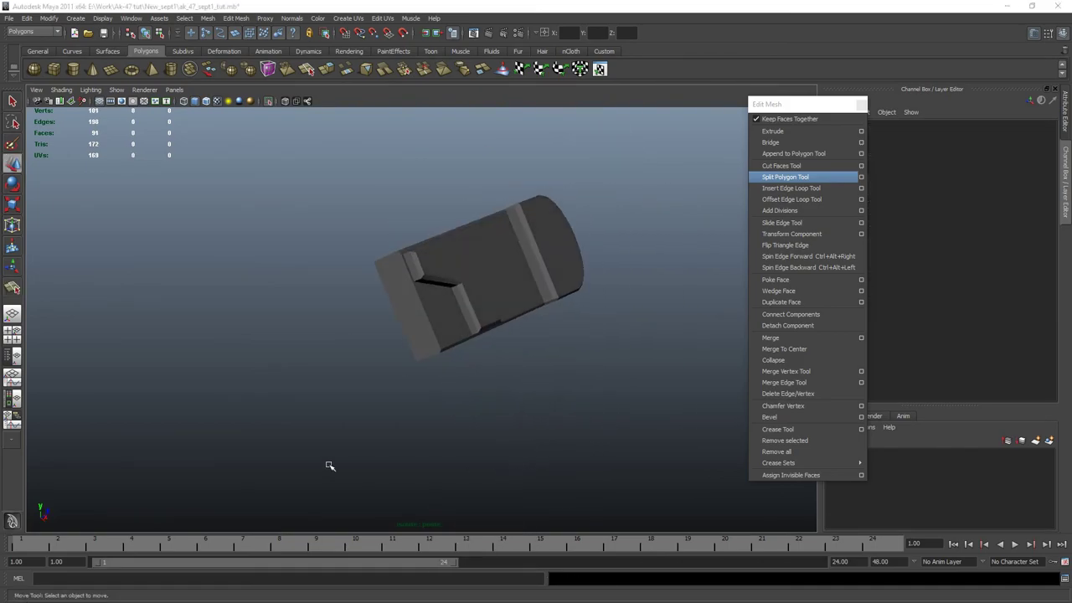
pyautogui.scroll(4, 375, 429)
# Select the small block and move it along the receiver over to the lever
pyautogui.click(505, 314)
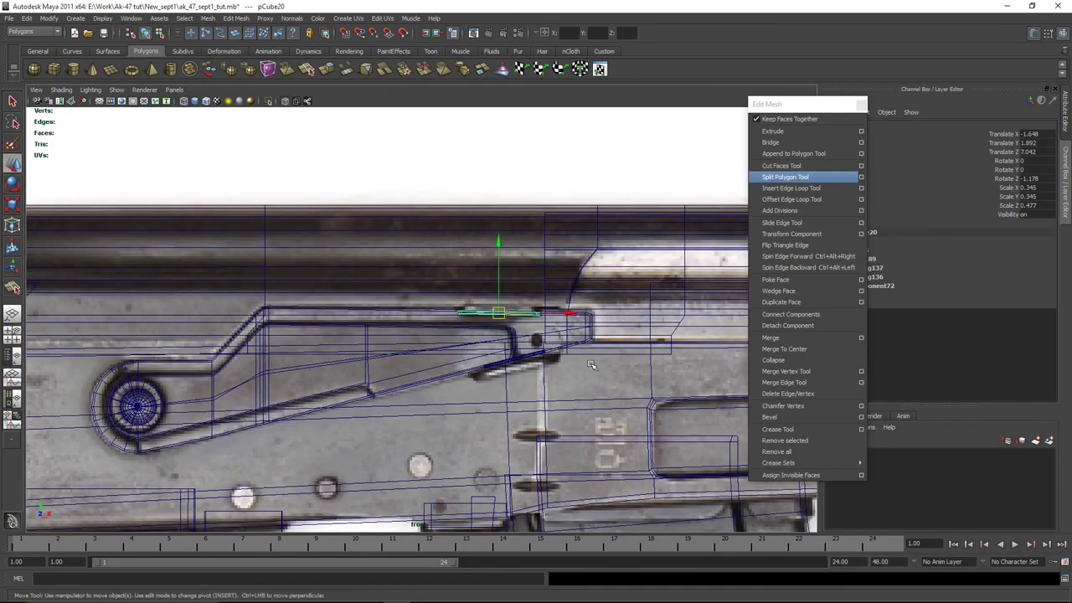
pyautogui.click(568, 314)
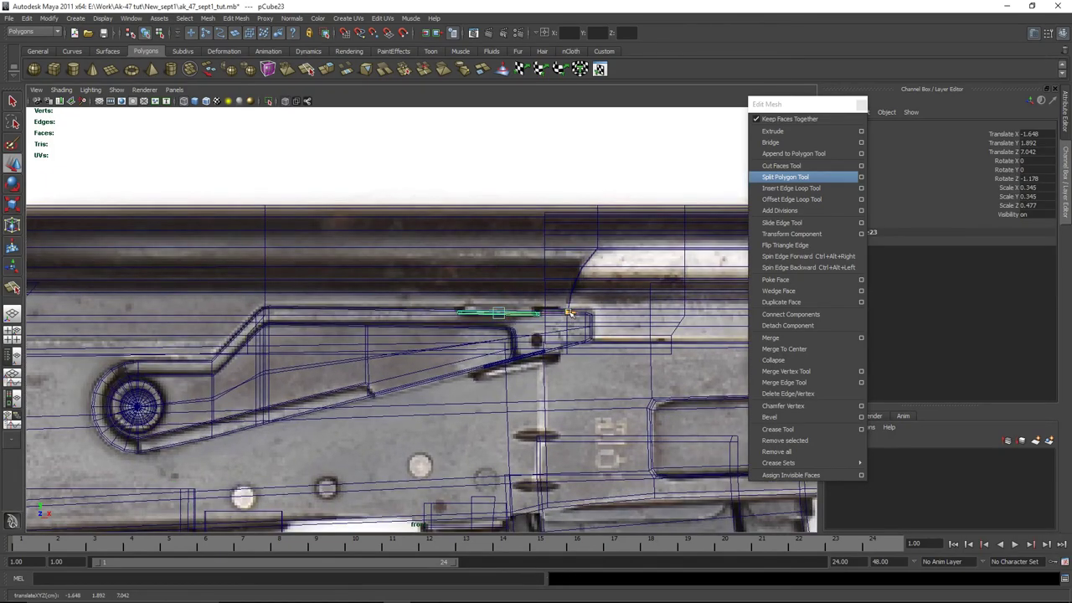
pyautogui.scroll(2, 586, 335)
pyautogui.keyDown('alt'); pyautogui.moveTo(586, 335); pyautogui.dragTo(502, 352, button='middle'); pyautogui.keyUp('alt')
pyautogui.moveTo(362, 365); pyautogui.dragTo(529, 308)
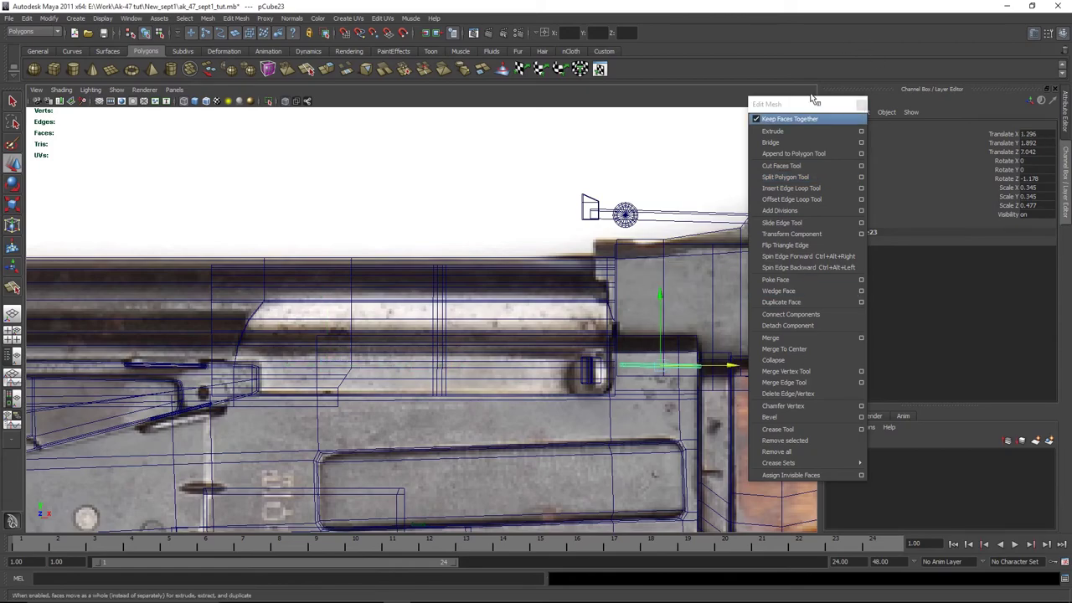
pyautogui.moveTo(803, 103); pyautogui.dragTo(979, 134)
pyautogui.keyDown('alt'); pyautogui.moveTo(664, 353); pyautogui.dragTo(461, 339, button='middle'); pyautogui.keyUp('alt')
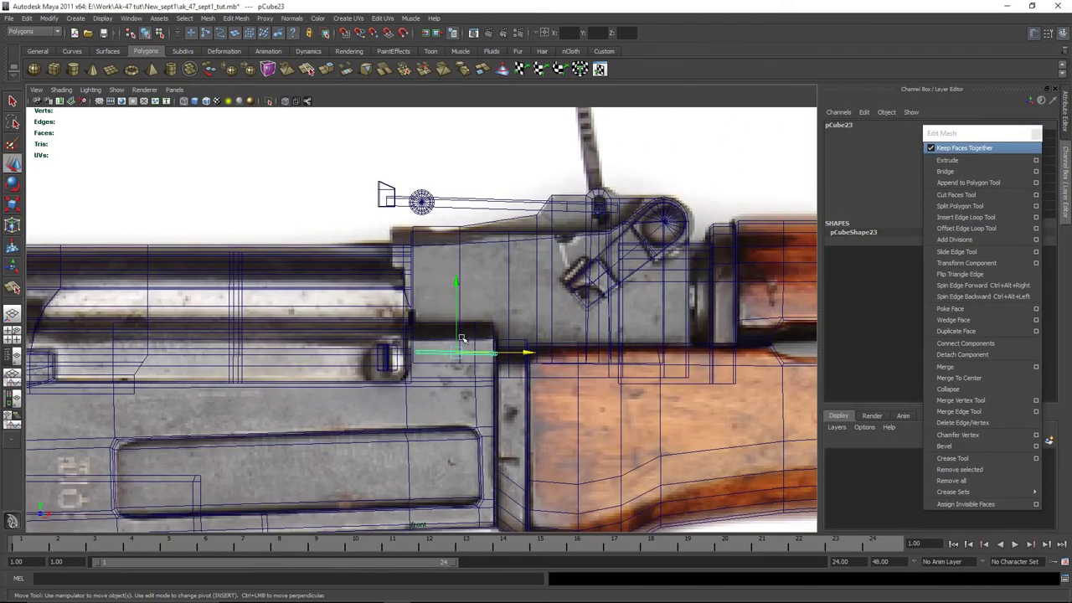
pyautogui.moveTo(459, 353); pyautogui.dragTo(597, 340)
# Rotate the block about 26° to the slot angle, shorten it and settle it on the lever
pyautogui.press('e')
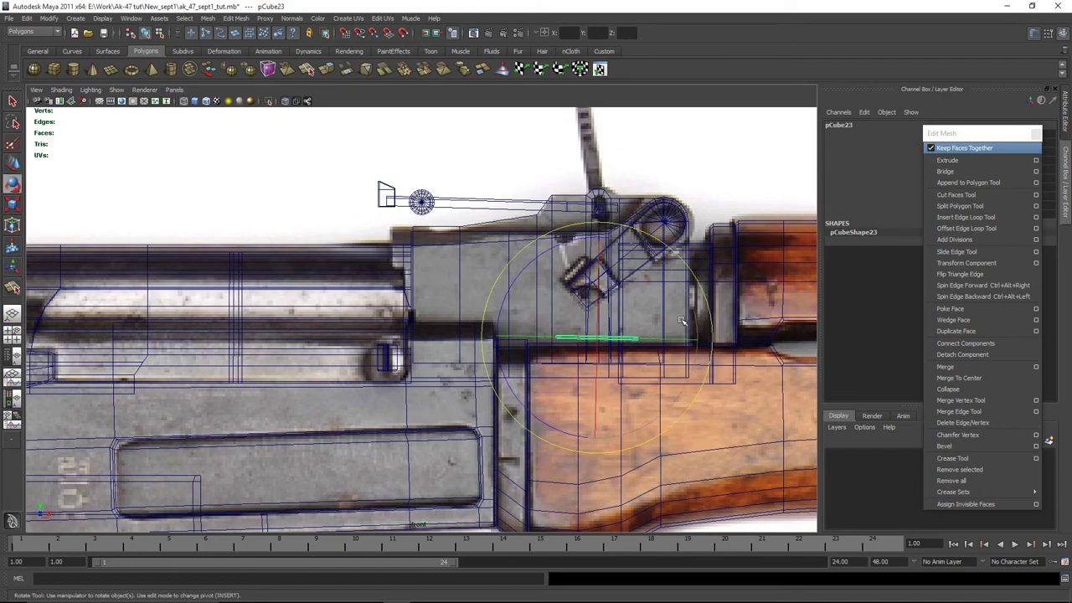
pyautogui.moveTo(556, 249); pyautogui.dragTo(512, 268)
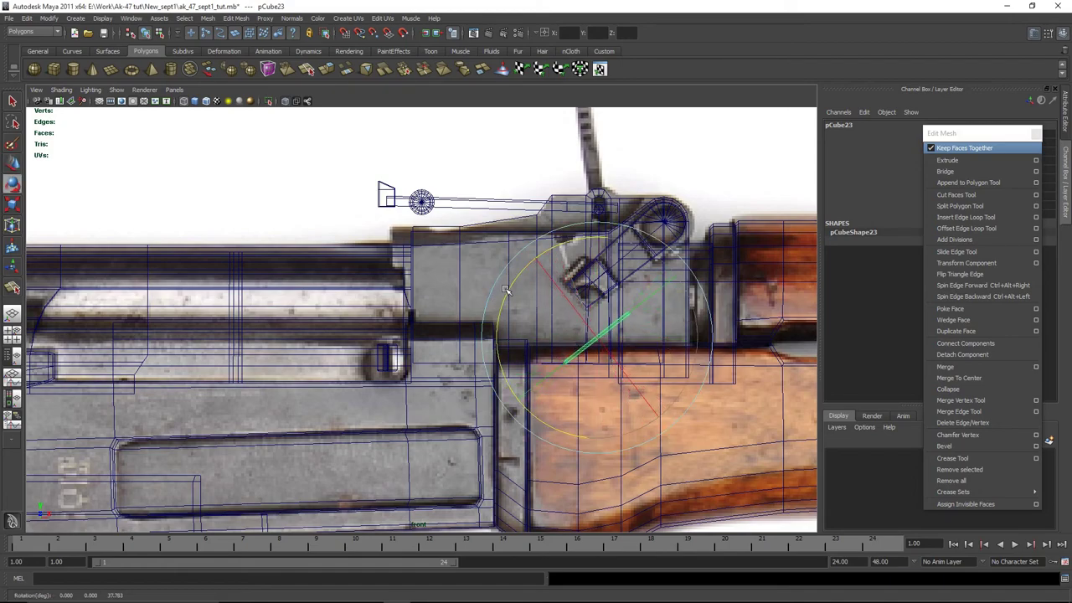
pyautogui.press('w')
pyautogui.moveTo(596, 341); pyautogui.dragTo(588, 298)
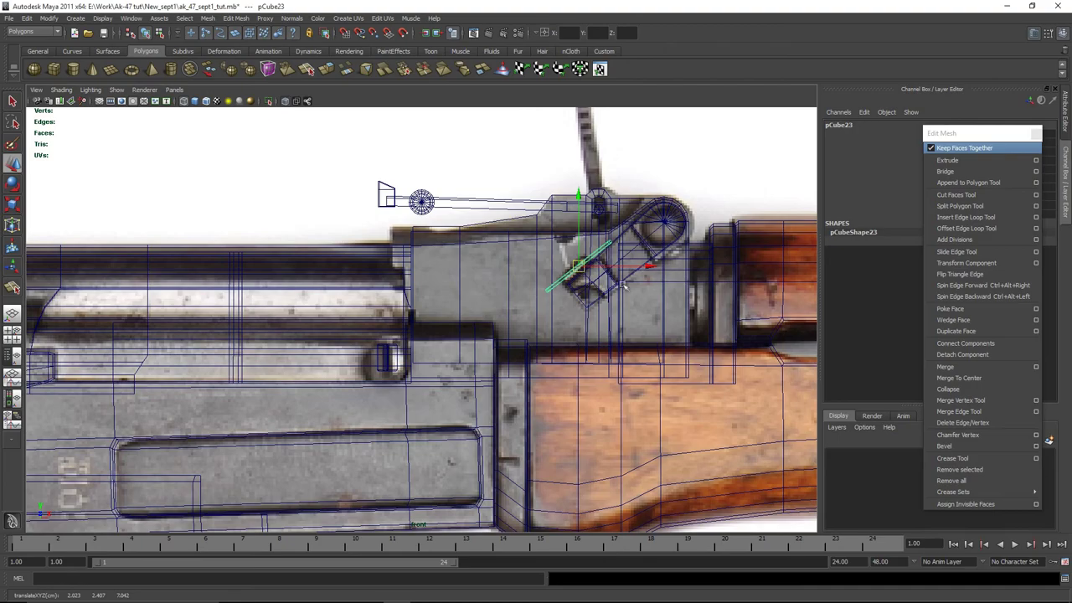
pyautogui.scroll(6, 624, 286)
pyautogui.press('e')
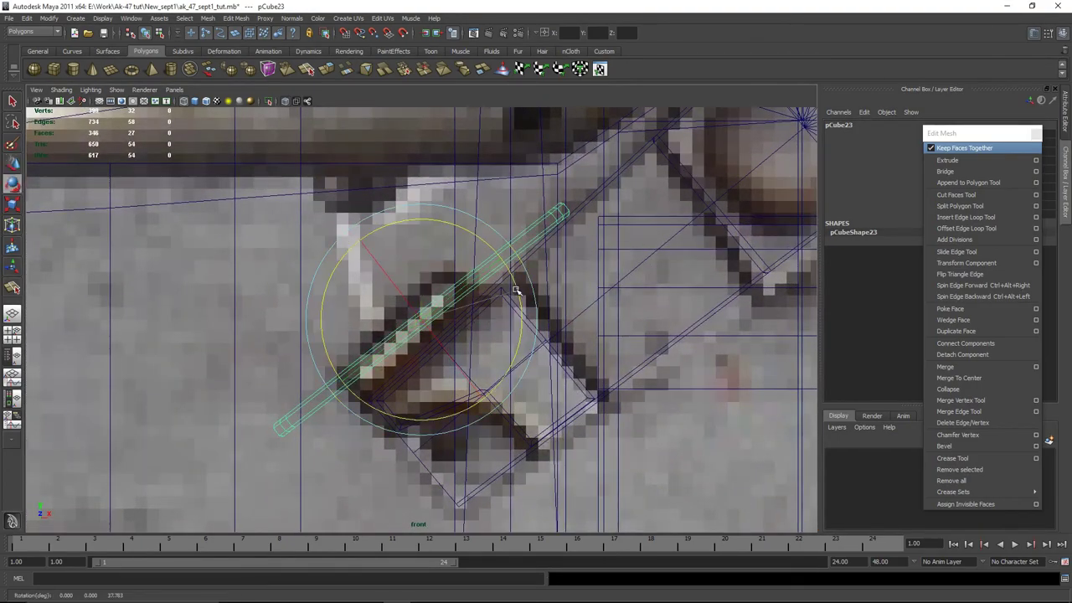
pyautogui.moveTo(516, 290); pyautogui.dragTo(516, 285)
pyautogui.press('r')
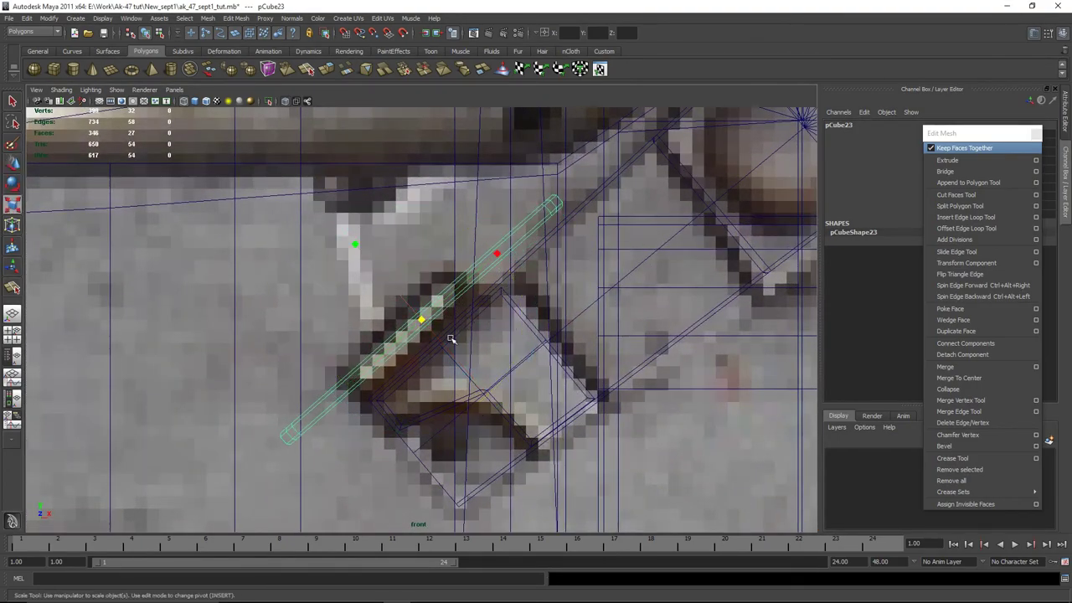
pyautogui.moveTo(354, 243); pyautogui.dragTo(329, 216)
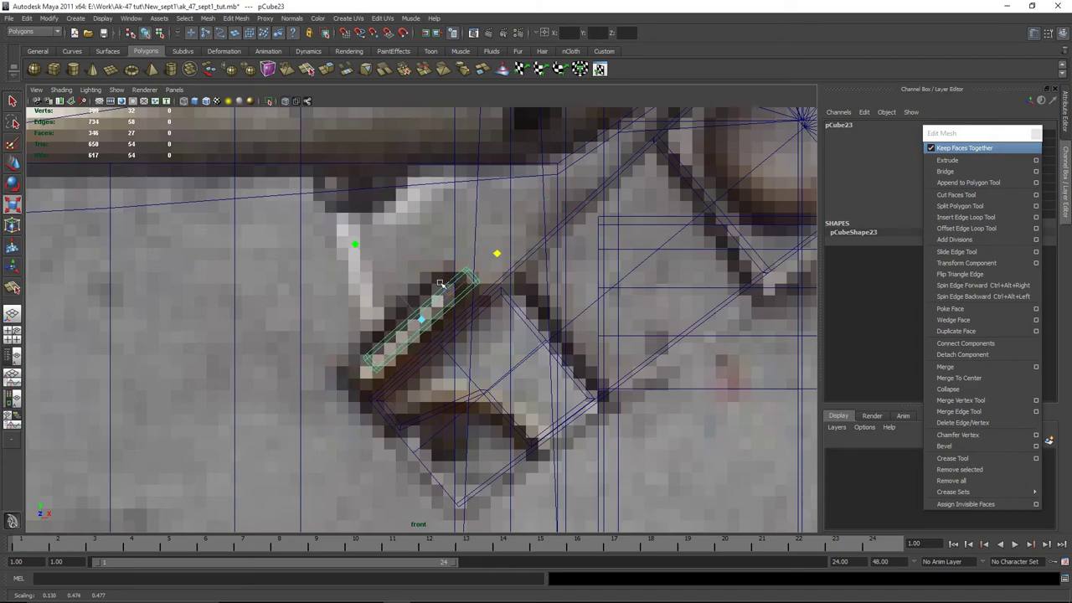
pyautogui.press('w')
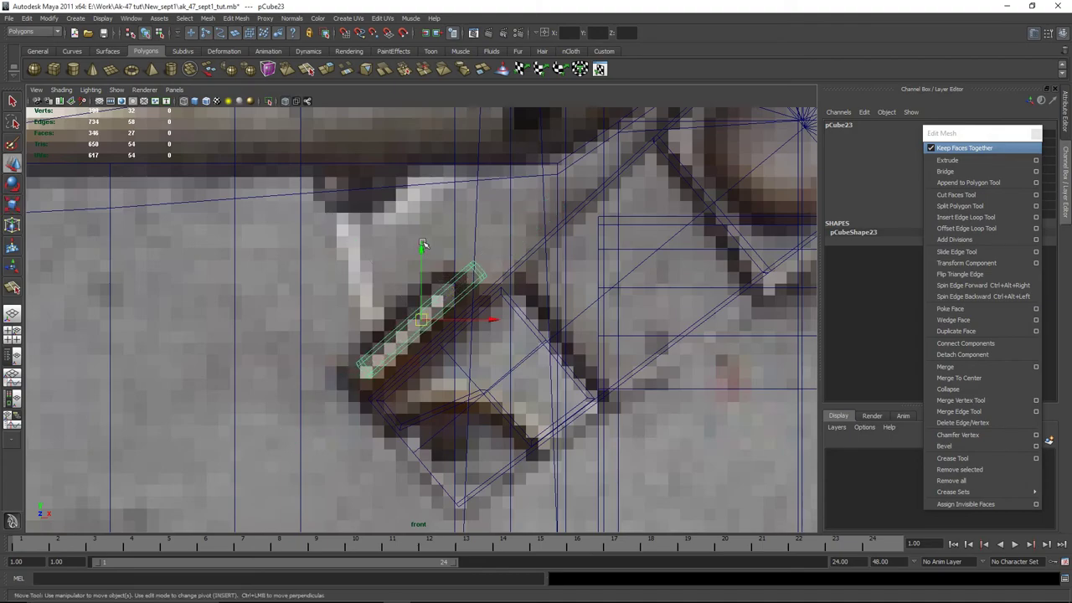
pyautogui.moveTo(423, 243); pyautogui.dragTo(422, 267)
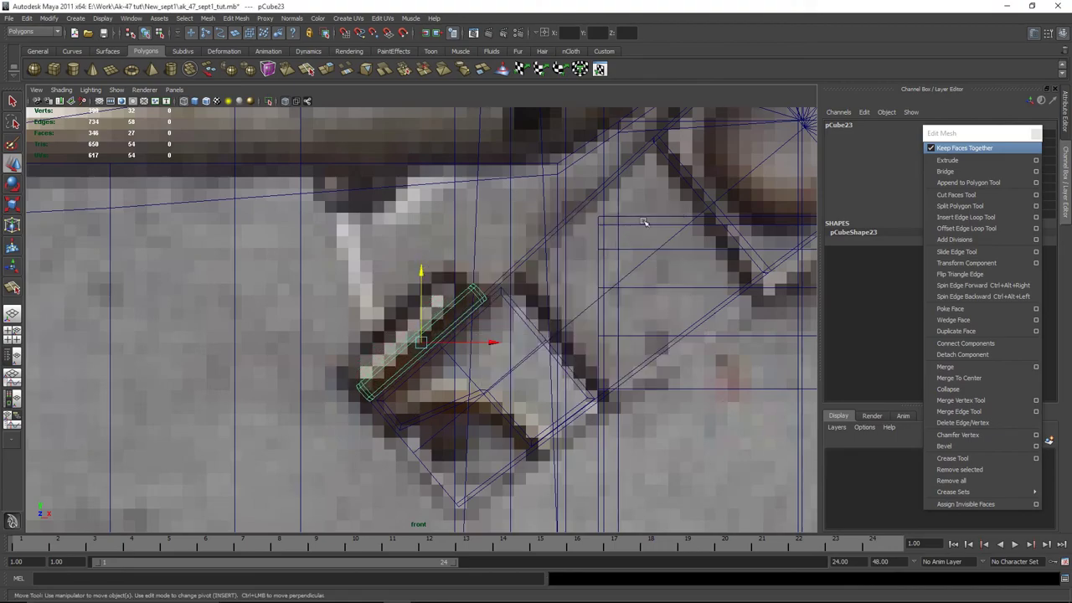
# In perspective, slide the small block sideways flush against the lever's side
pyautogui.press('space')
pyautogui.press('space')
pyautogui.moveTo(636, 220)
pyautogui.keyDown('alt'); pyautogui.mouseDown()
pyautogui.moveTo(490, 274)
pyautogui.moveTo(489, 360)
pyautogui.moveTo(502, 362)
pyautogui.moveTo(478, 407)
pyautogui.mouseUp(); pyautogui.keyUp('alt')
pyautogui.moveTo(290, 294); pyautogui.dragTo(416, 402)
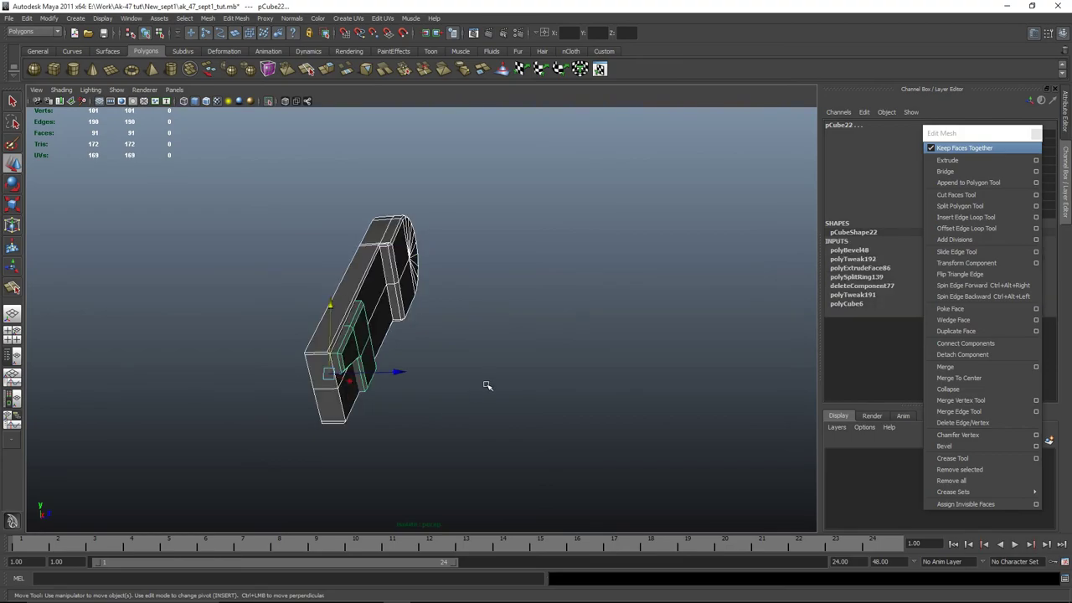
pyautogui.hotkey('ctrl', 'z')
pyautogui.hotkey('ctrl', 'z')
pyautogui.hotkey('ctrl', 'z')
pyautogui.hotkey('ctrl', 'z')
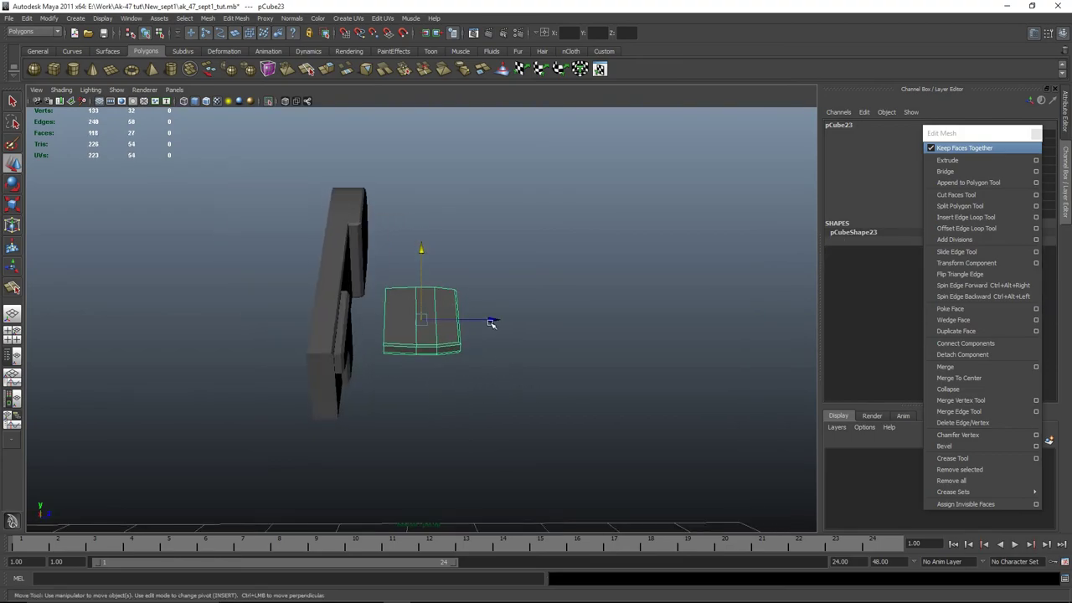
pyautogui.moveTo(492, 323); pyautogui.dragTo(404, 321)
pyautogui.press('r')
pyautogui.press('w')
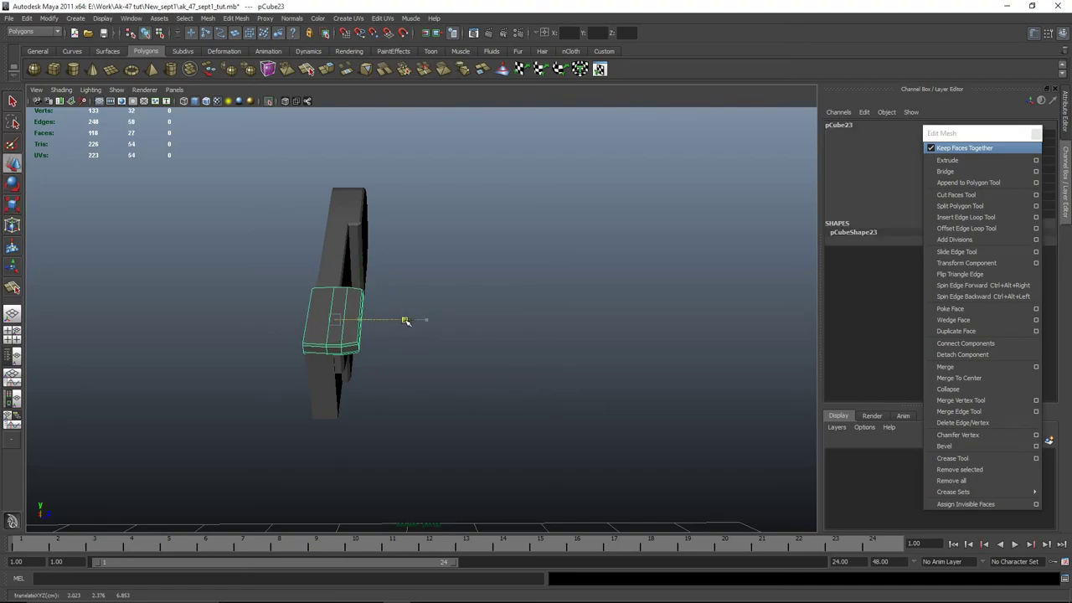
# Orbit around the rifle, checking the handguard, receiver parts and pin block
pyautogui.click(552, 363)
pyautogui.keyDown('alt'); pyautogui.moveTo(553, 363); pyautogui.dragTo(610, 371); pyautogui.keyUp('alt')
pyautogui.scroll(3, 610, 371)
pyautogui.scroll(-5, 622, 407)
pyautogui.click(622, 419)
pyautogui.keyDown('alt'); pyautogui.moveTo(622, 419); pyautogui.dragTo(352, 325); pyautogui.keyUp('alt')
pyautogui.click(546, 226)
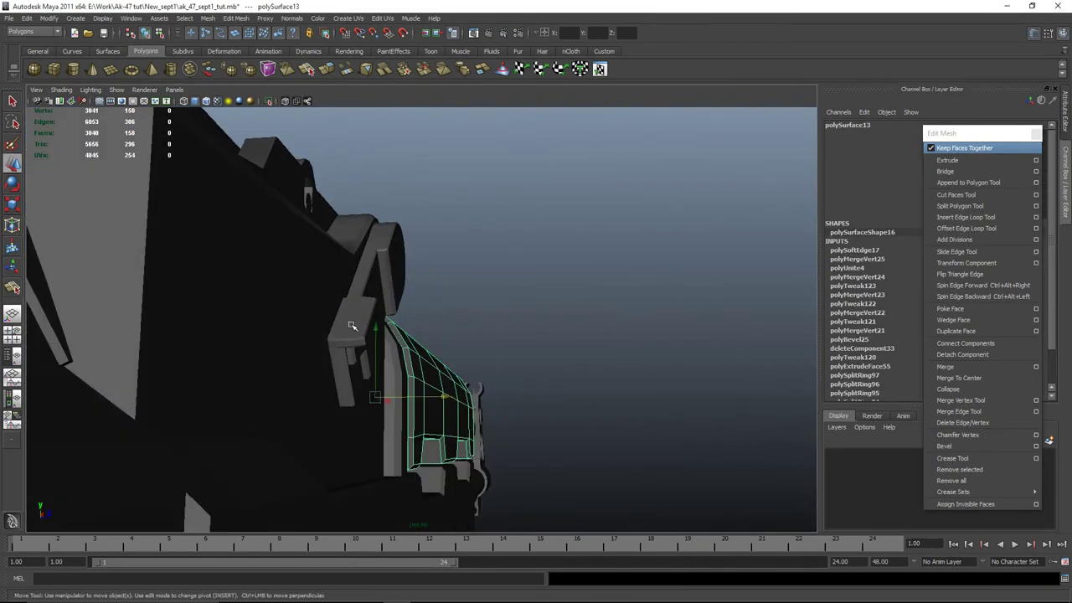
pyautogui.click(352, 325)
pyautogui.keyDown('alt'); pyautogui.moveTo(354, 373); pyautogui.dragTo(494, 303); pyautogui.keyUp('alt')
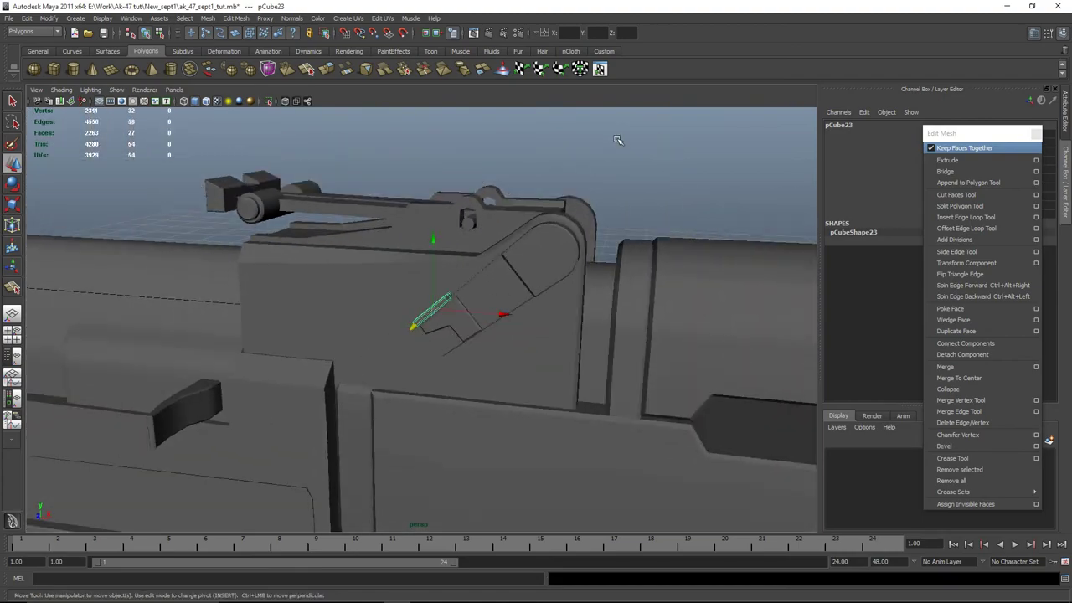
pyautogui.click(619, 141)
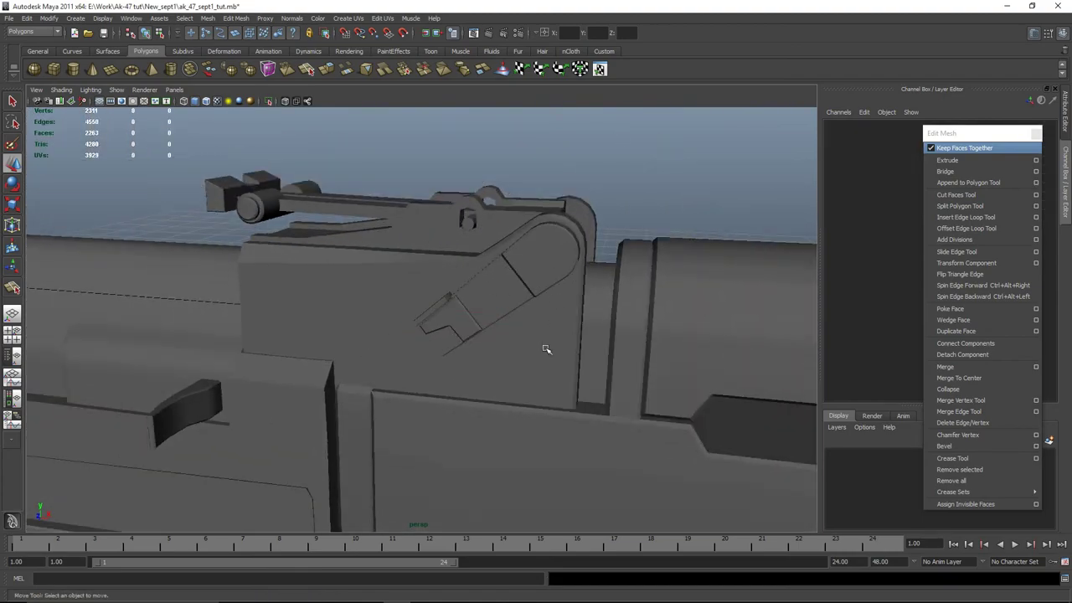
pyautogui.click(561, 302)
# Reselect pCube23 with Rotate, then zoom the front reference view onto the lever's round hub
pyautogui.keyDown('alt'); pyautogui.moveTo(561, 301); pyautogui.dragTo(400, 323); pyautogui.keyUp('alt')
pyautogui.click(564, 251)
pyautogui.click(408, 319)
pyautogui.press('e')
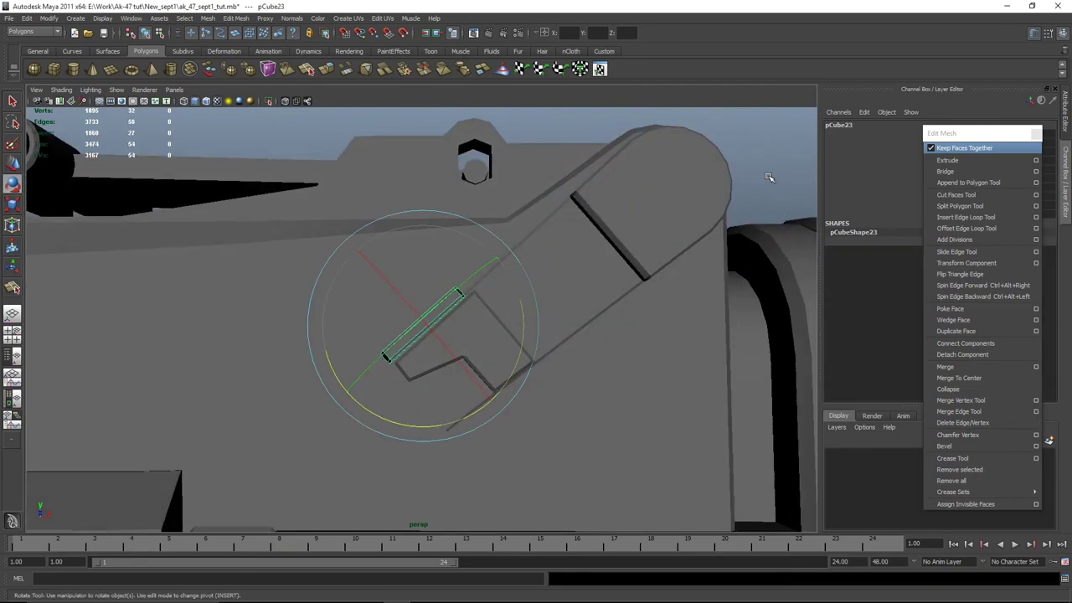
pyautogui.click(769, 177)
pyautogui.keyDown('alt'); pyautogui.moveTo(689, 232); pyautogui.dragTo(581, 344); pyautogui.keyUp('alt')
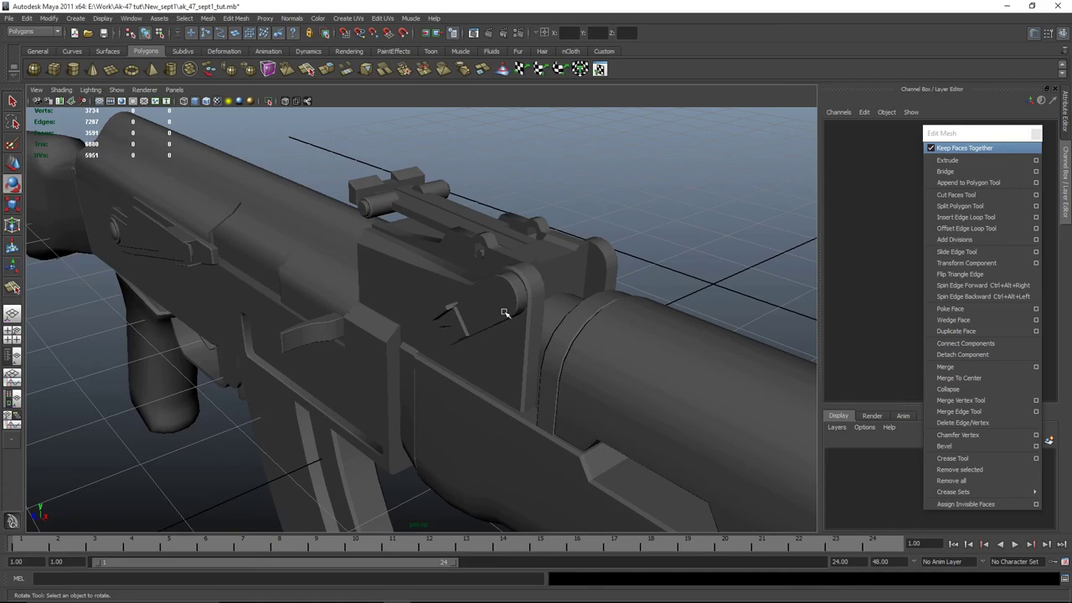
pyautogui.keyDown('alt'); pyautogui.moveTo(510, 304); pyautogui.dragTo(486, 286); pyautogui.keyUp('alt')
pyautogui.moveTo(467, 376); pyautogui.dragTo(466, 419)
pyautogui.scroll(-3, 248, 417)
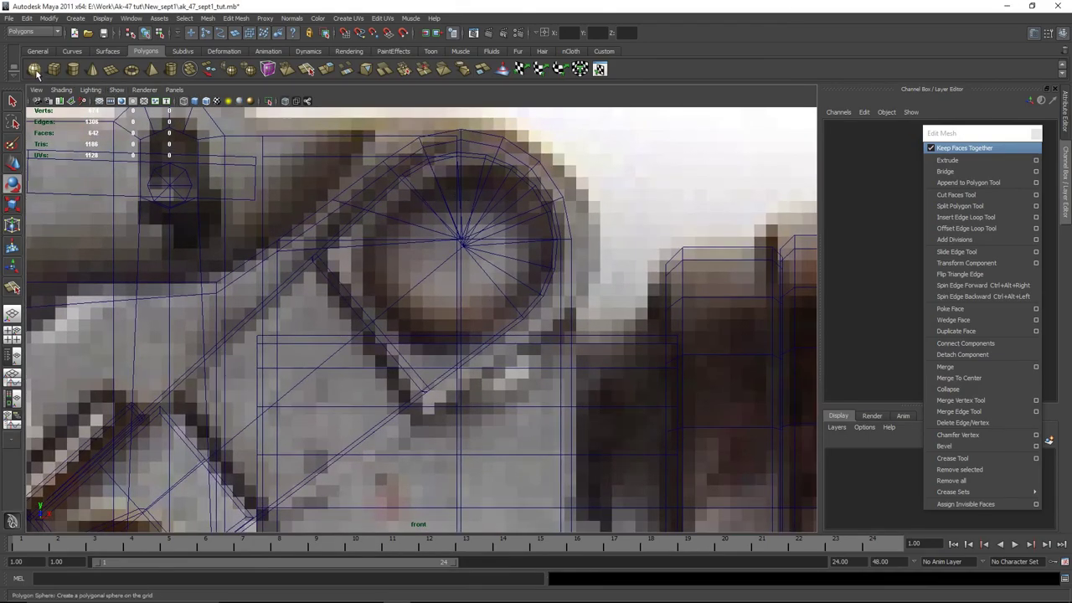
# Duplicate the pin sphere, move the copy onto the lever's round pivot, and scale it to fit
pyautogui.press('a')
pyautogui.scroll(6, 716, 154)
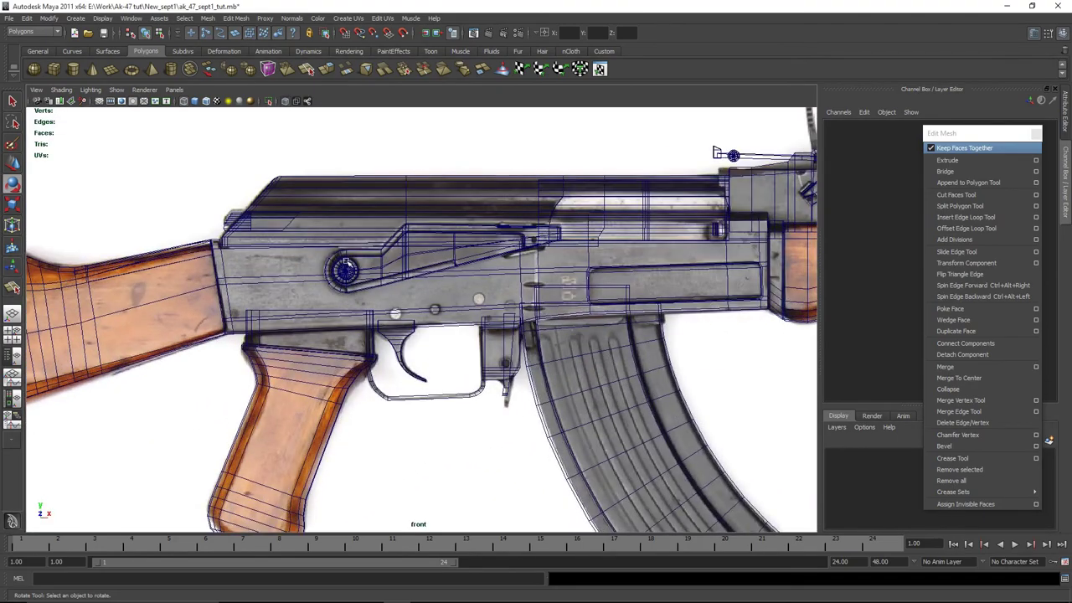
pyautogui.click(345, 267)
pyautogui.hotkey('ctrl', 'd')
pyautogui.press('w')
pyautogui.moveTo(393, 269); pyautogui.dragTo(794, 269)
pyautogui.keyDown('alt'); pyautogui.moveTo(748, 258); pyautogui.dragTo(431, 358, button='middle'); pyautogui.keyUp('alt')
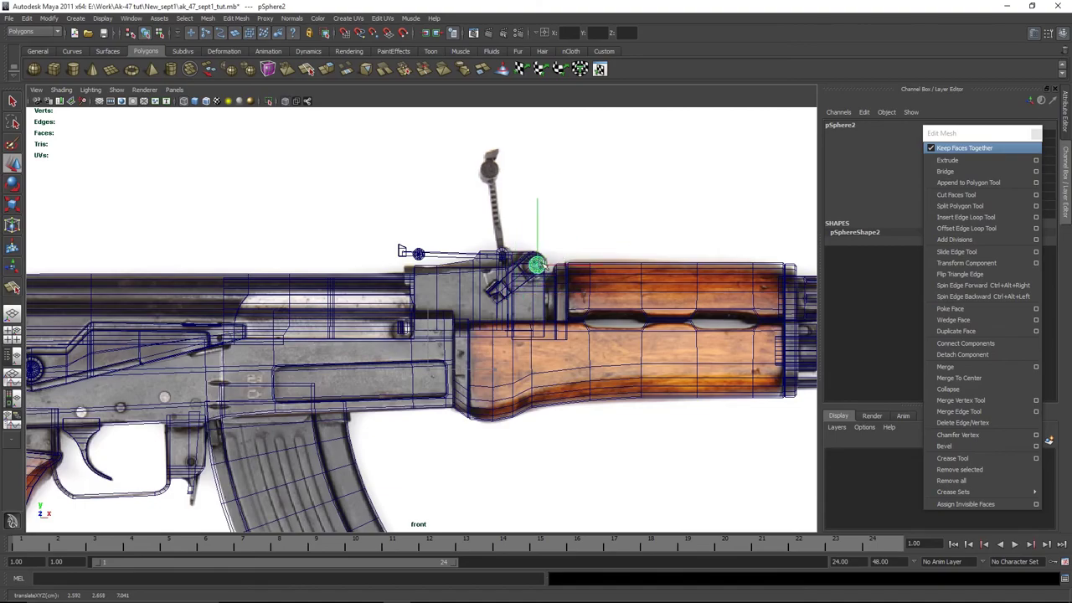
pyautogui.press('f')
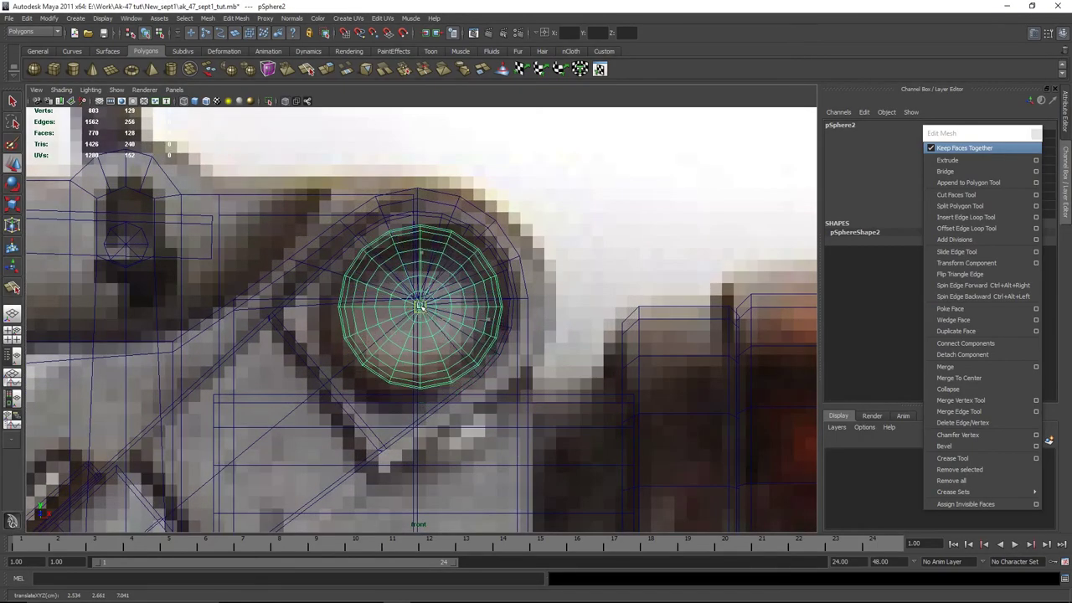
pyautogui.press('r')
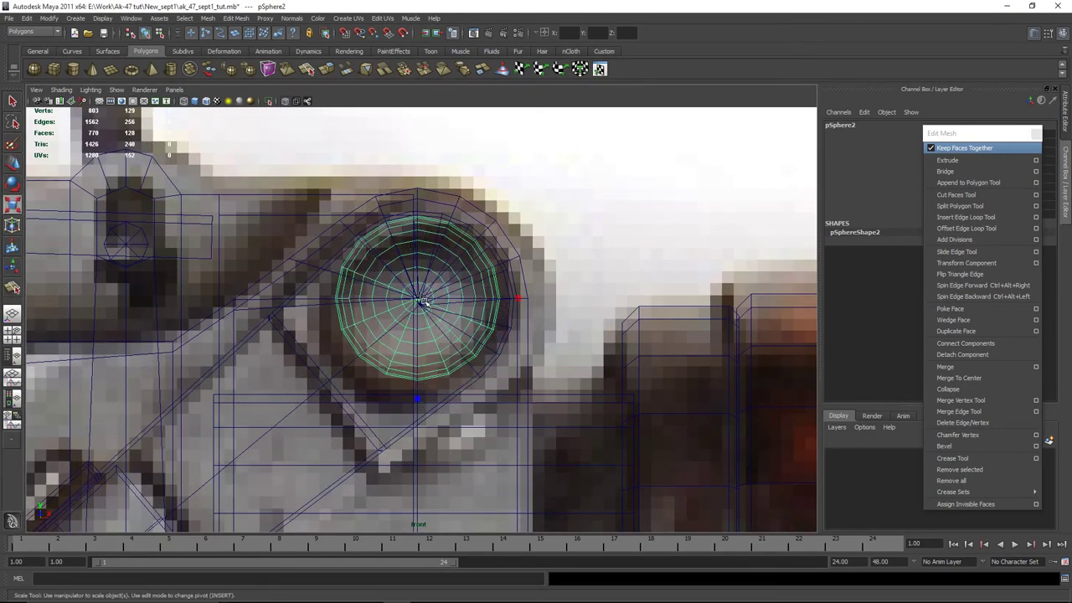
pyautogui.moveTo(422, 301); pyautogui.dragTo(446, 290)
# Push the sphere copy out along X to the receiver surface, centred on the pivot
pyautogui.press('space')
pyautogui.press('space')
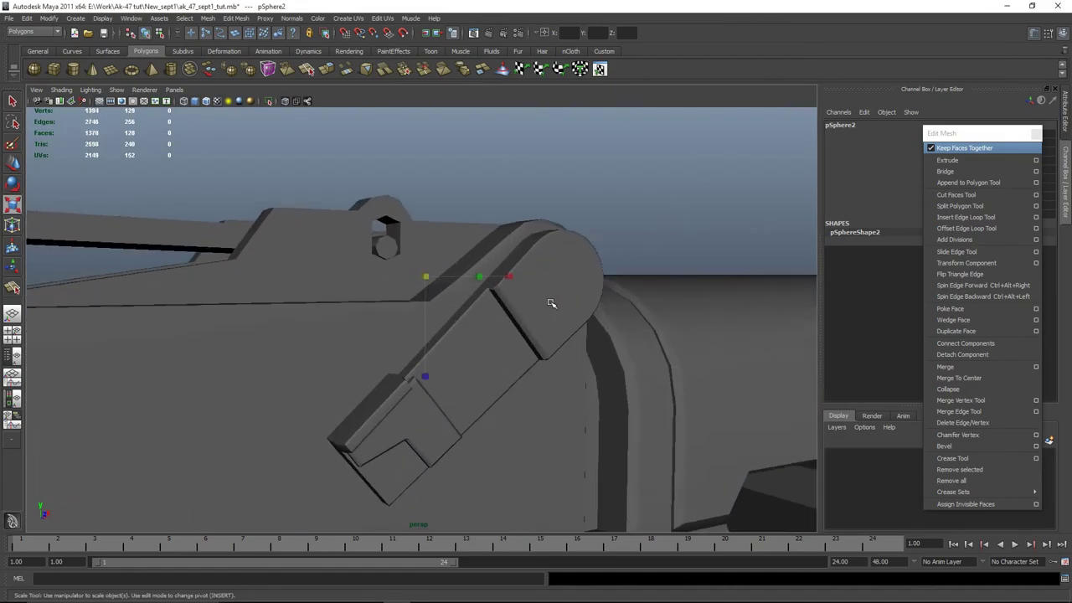
pyautogui.press('f')
pyautogui.press('w')
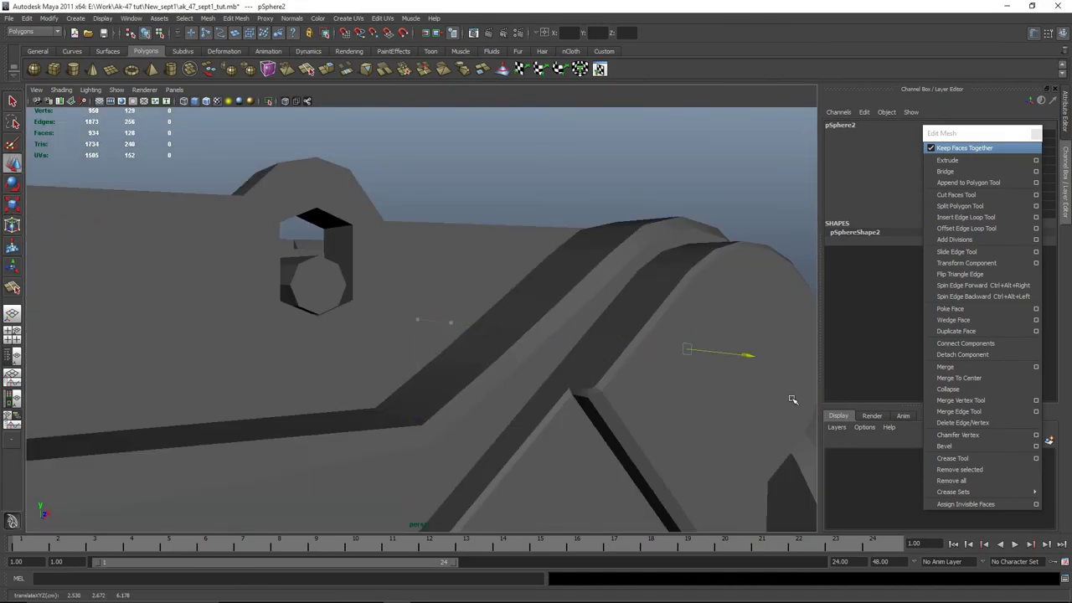
pyautogui.moveTo(792, 399); pyautogui.dragTo(866, 419, button='middle')
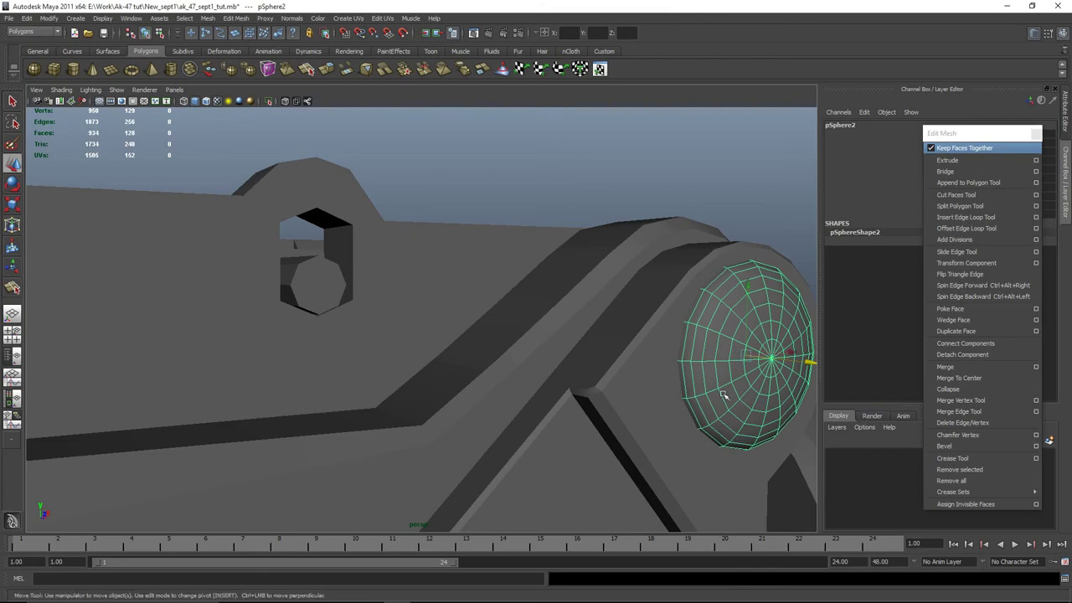
pyautogui.keyDown('alt'); pyautogui.moveTo(723, 395); pyautogui.dragTo(627, 407, button='right'); pyautogui.keyUp('alt')
pyautogui.press('space')
pyautogui.press('space')
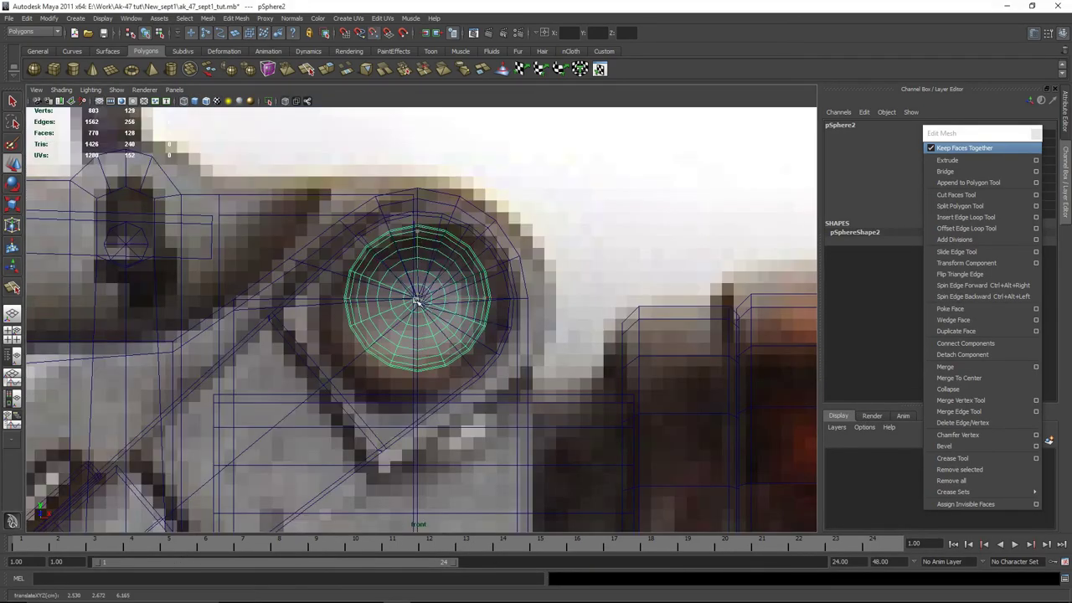
pyautogui.moveTo(417, 303); pyautogui.dragTo(426, 308, button='middle')
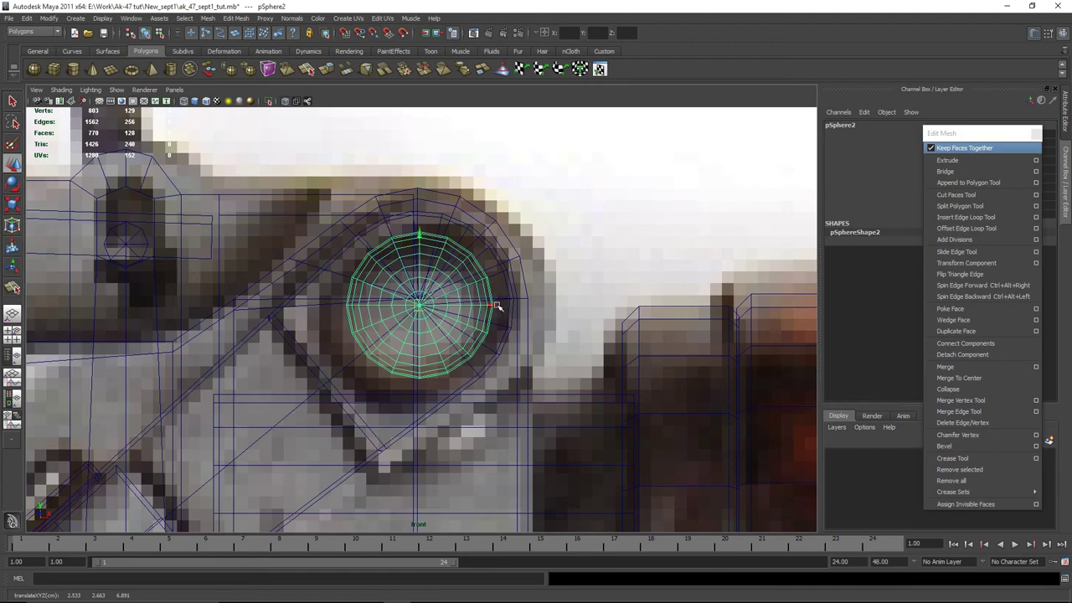
pyautogui.press('space')
pyautogui.press('space')
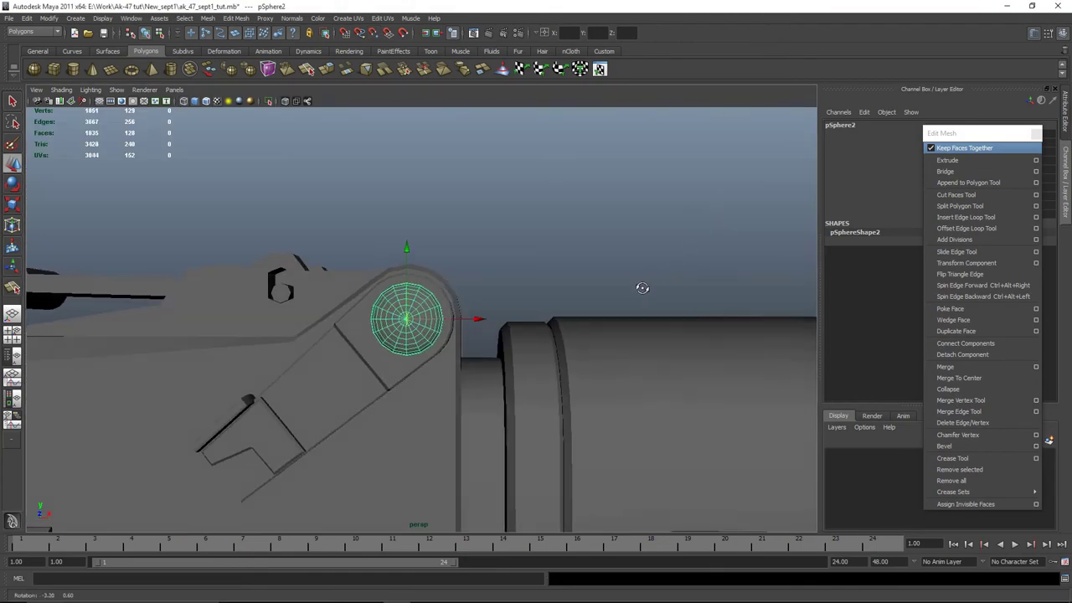
pyautogui.keyDown('alt'); pyautogui.moveTo(642, 287); pyautogui.dragTo(488, 407); pyautogui.keyUp('alt')
pyautogui.click(637, 234)
pyautogui.hotkey('ctrl', 'z')
pyautogui.keyDown('alt'); pyautogui.moveTo(476, 414); pyautogui.dragTo(343, 181); pyautogui.keyUp('alt')
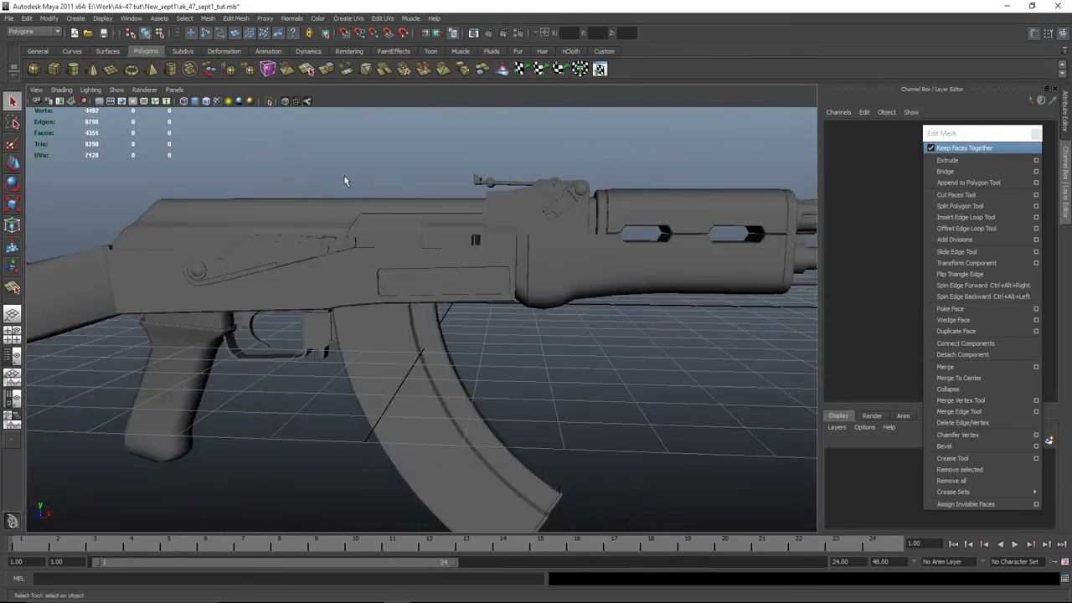
# Create a polygon cylinder and set its Rotate X to 90
pyautogui.click(73, 70)
pyautogui.keyDown('alt'); pyautogui.moveTo(467, 335); pyautogui.dragTo(542, 317); pyautogui.keyUp('alt')
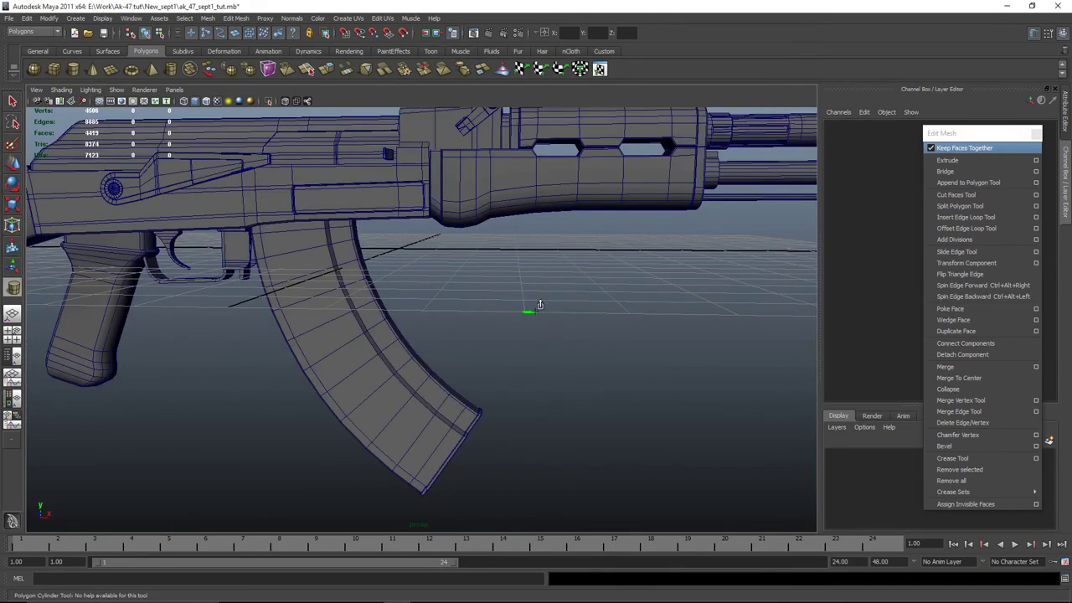
pyautogui.click(541, 299)
pyautogui.press('e')
pyautogui.keyDown('alt'); pyautogui.moveTo(634, 311); pyautogui.dragTo(503, 376); pyautogui.keyUp('alt')
pyautogui.press('f')
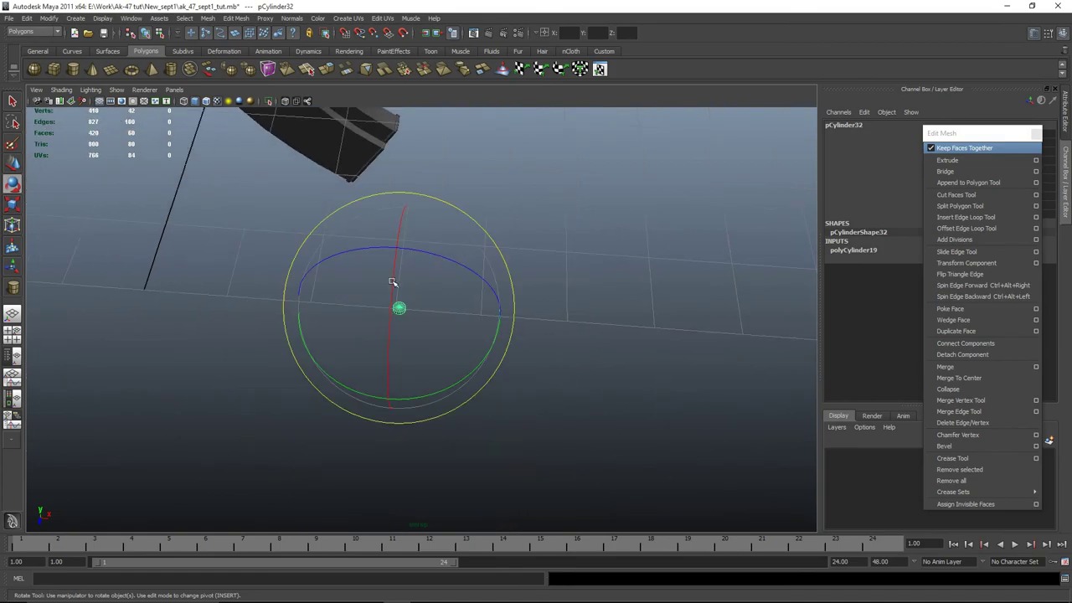
pyautogui.moveTo(392, 282); pyautogui.dragTo(388, 350)
pyautogui.moveTo(963, 136); pyautogui.dragTo(695, 128)
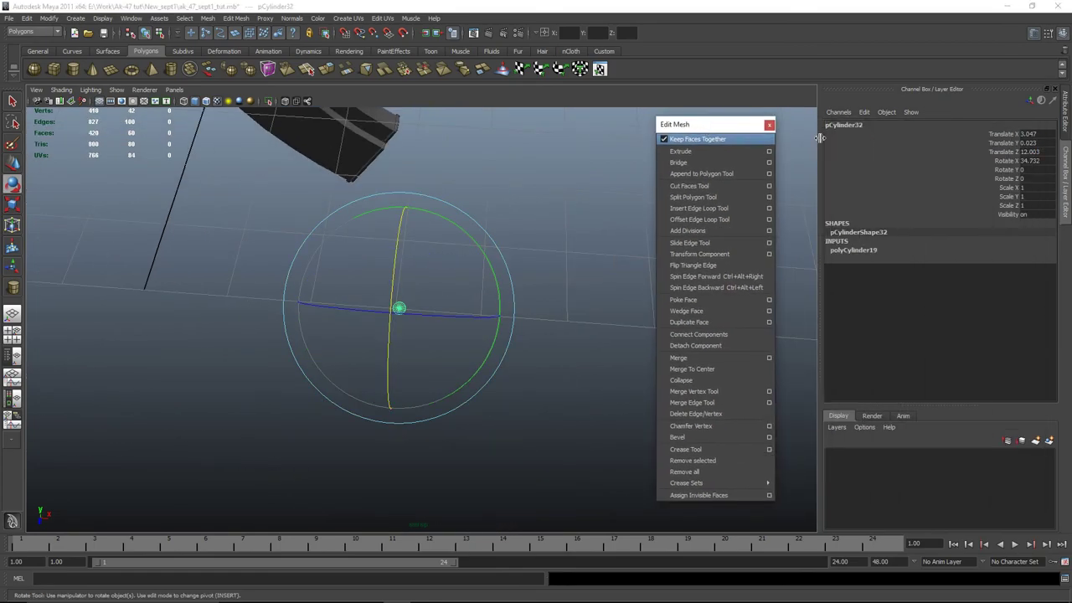
pyautogui.doubleClick(1030, 161)
pyautogui.write('90')
pyautogui.press('Return')
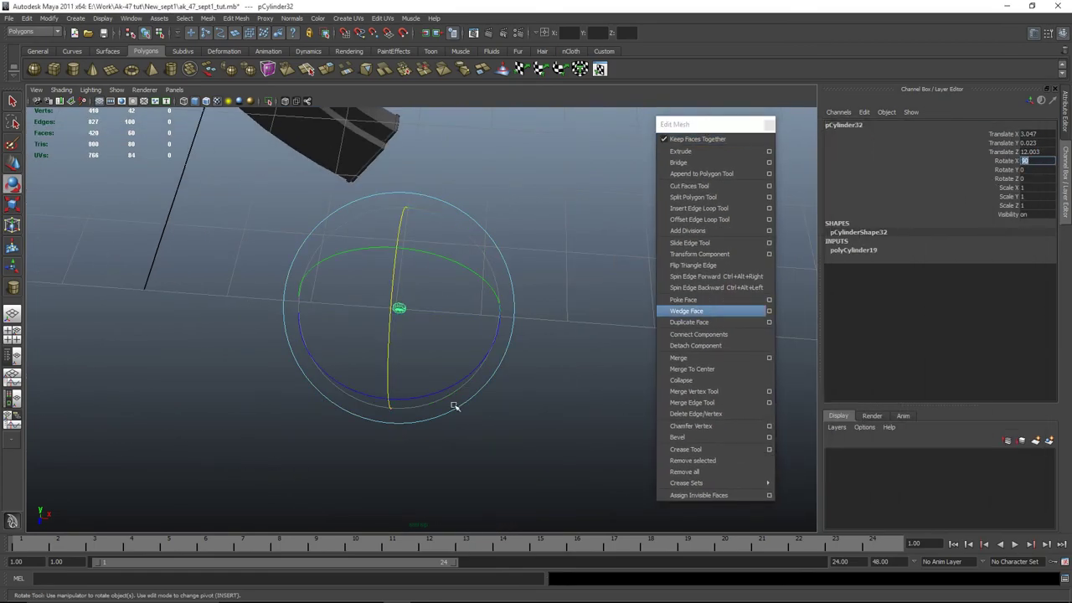
# Stretch the upright cylinder to Scale Y 1.23
pyautogui.keyDown('alt'); pyautogui.moveTo(321, 455); pyautogui.dragTo(426, 335); pyautogui.keyUp('alt')
pyautogui.click(519, 465)
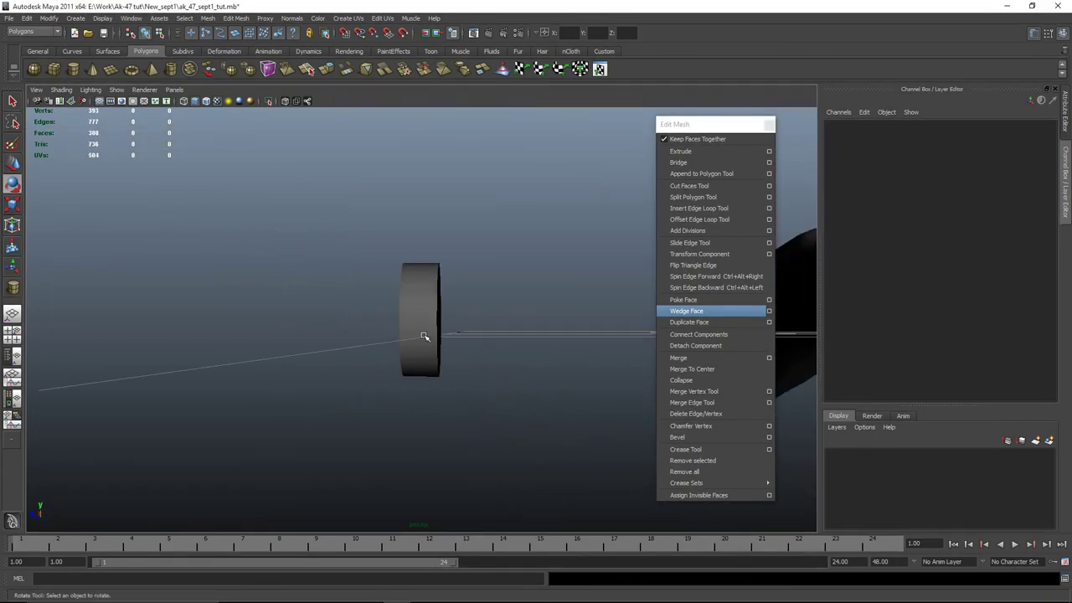
pyautogui.click(427, 335)
pyautogui.press('r')
pyautogui.moveTo(321, 319); pyautogui.dragTo(315, 318)
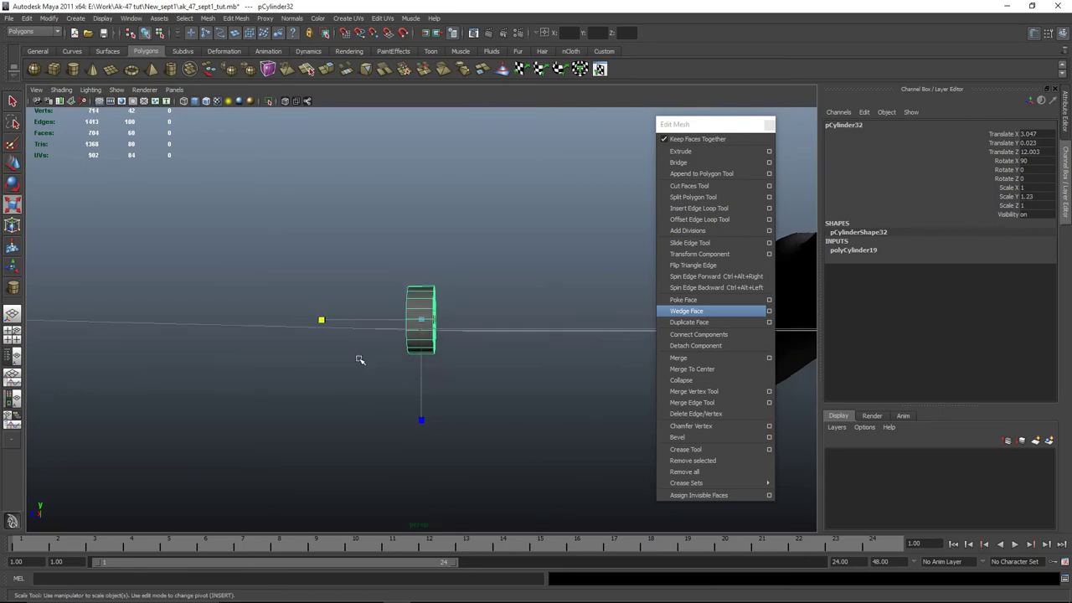
pyautogui.keyDown('alt'); pyautogui.moveTo(359, 359); pyautogui.dragTo(416, 464); pyautogui.keyUp('alt')
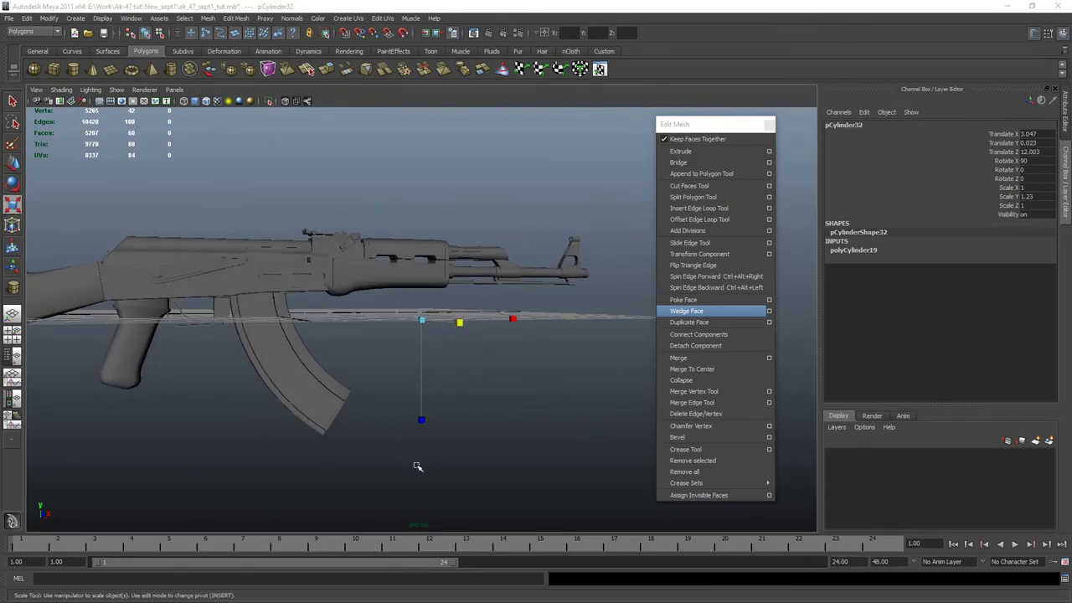
pyautogui.press('space')
pyautogui.press('space')
pyautogui.keyDown('alt'); pyautogui.moveTo(392, 446); pyautogui.dragTo(471, 444, button='right'); pyautogui.keyUp('alt')
# Move the cylinder left onto the receiver pin position in the front view
pyautogui.press('w')
pyautogui.scroll(2, 471, 335)
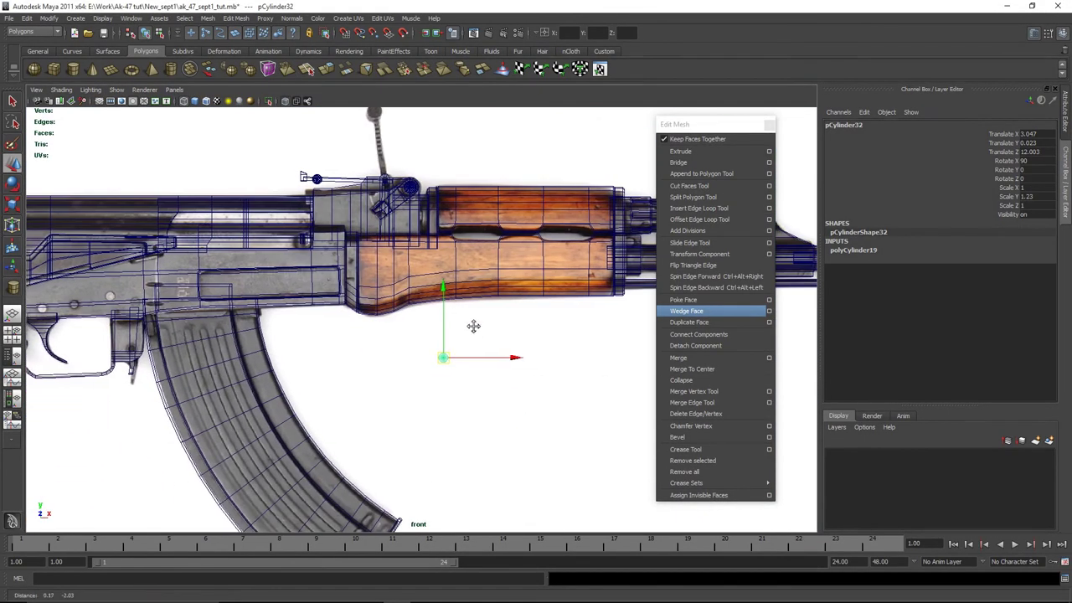
pyautogui.moveTo(441, 358); pyautogui.dragTo(240, 291)
pyautogui.scroll(2, 241, 292)
pyautogui.keyDown('alt'); pyautogui.moveTo(165, 279); pyautogui.dragTo(411, 341, button='middle'); pyautogui.keyUp('alt')
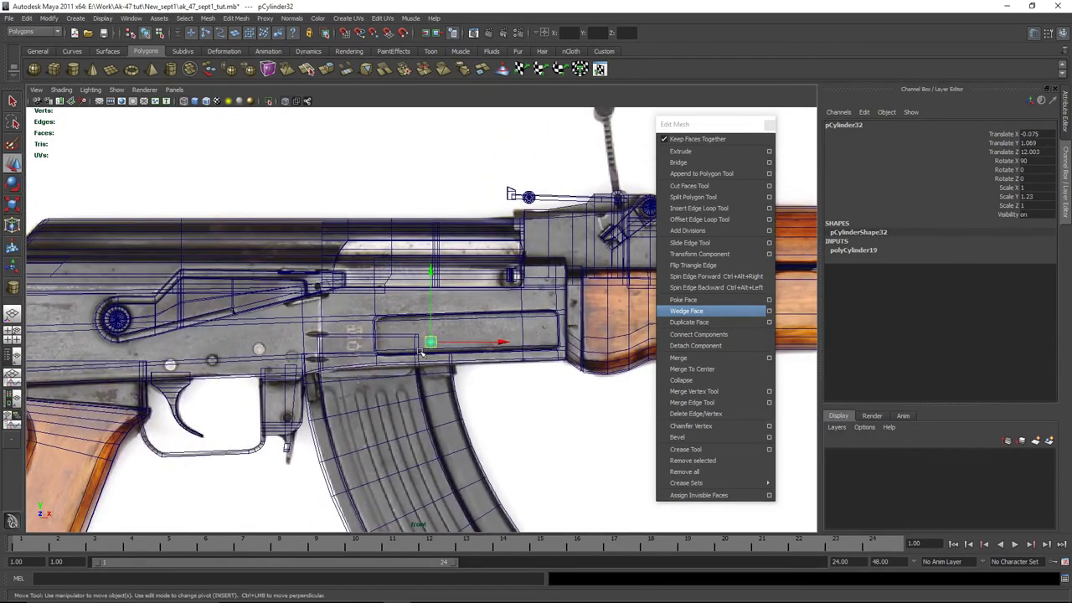
pyautogui.moveTo(411, 342); pyautogui.dragTo(397, 342)
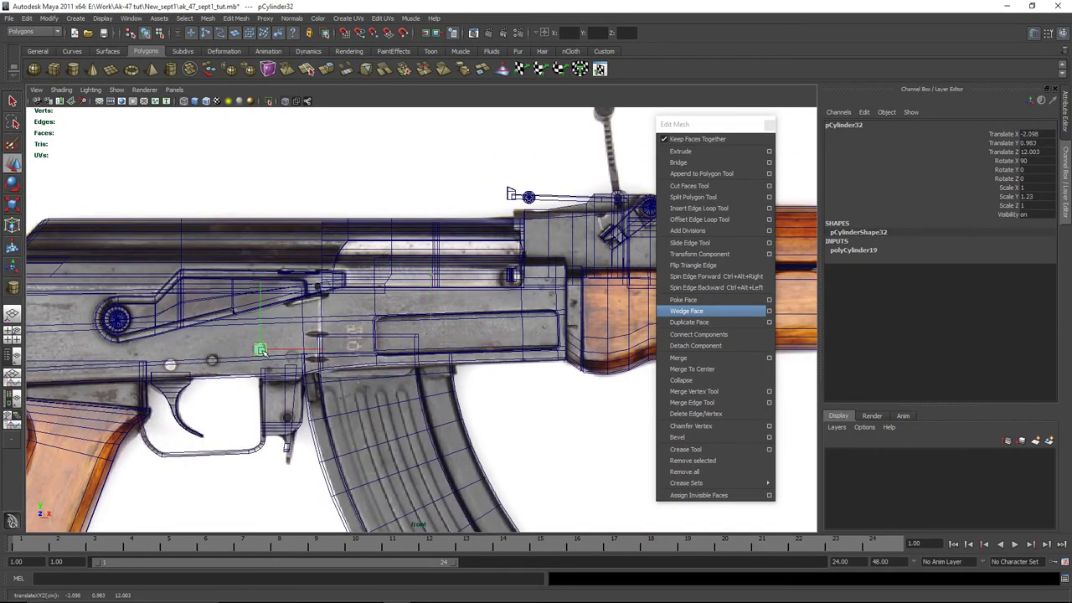
# Push the cylinder in depth to about Translate Z 6.9, against the receiver side
pyautogui.press('space')
pyautogui.press('space')
pyautogui.press('f')
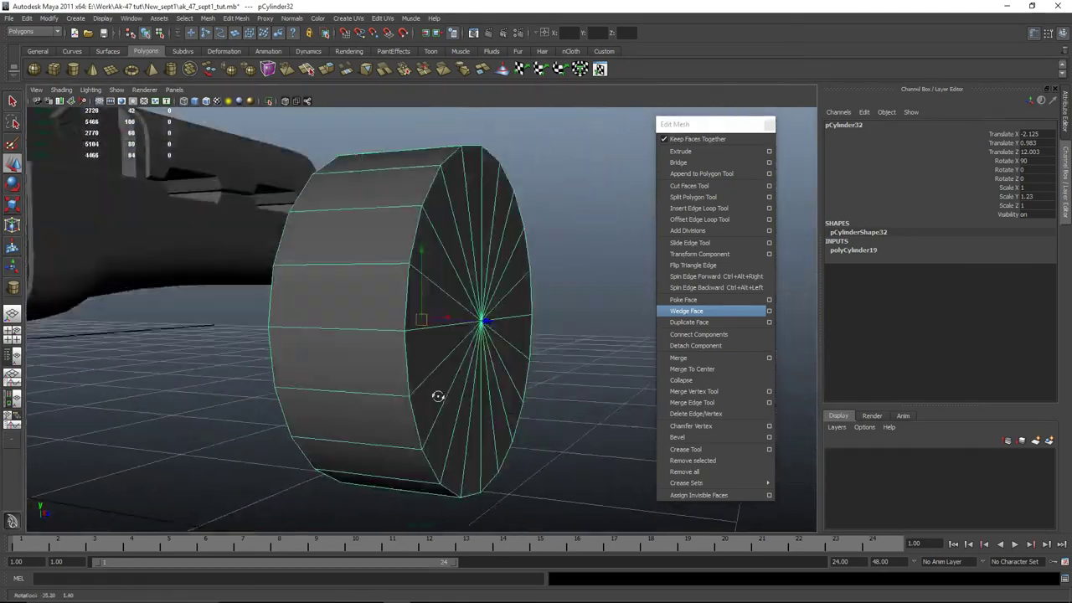
pyautogui.scroll(-3, 472, 393)
pyautogui.moveTo(495, 326); pyautogui.dragTo(33, 312)
pyautogui.keyDown('alt'); pyautogui.moveTo(33, 312); pyautogui.dragTo(454, 365); pyautogui.keyUp('alt')
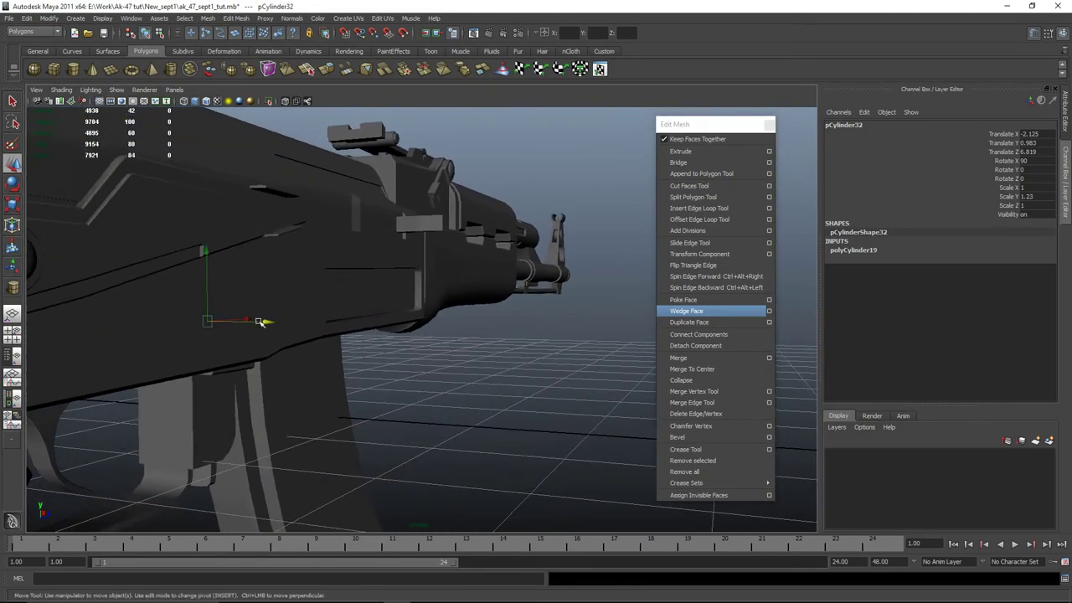
pyautogui.moveTo(260, 321); pyautogui.dragTo(280, 324)
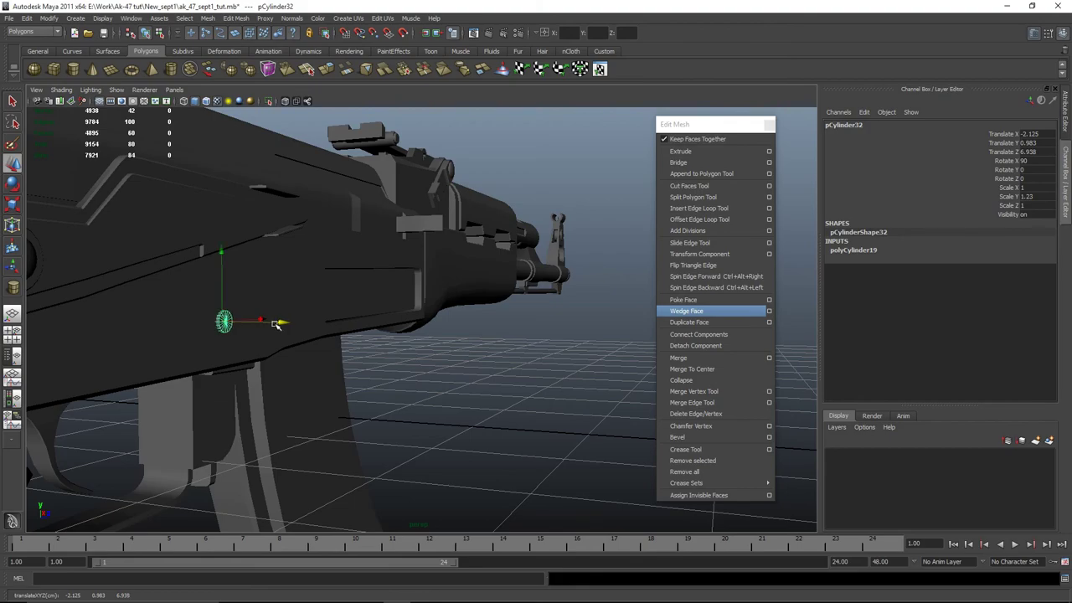
pyautogui.click(454, 395)
pyautogui.keyDown('alt'); pyautogui.moveTo(454, 394); pyautogui.dragTo(256, 349); pyautogui.keyUp('alt')
# Isolate the pin cylinder and bevel its cap edge loop with Offset 0
pyautogui.click(257, 350)
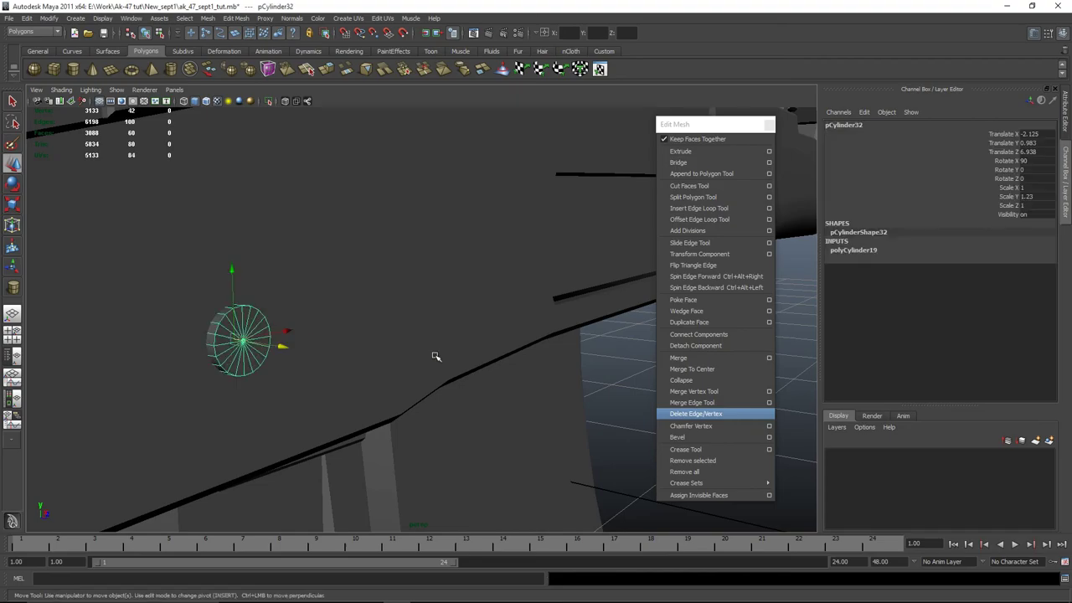
pyautogui.hotkey('ctrl', '1')
pyautogui.scroll(3, 243, 351)
pyautogui.moveTo(242, 320); pyautogui.dragTo(243, 294, button='right')
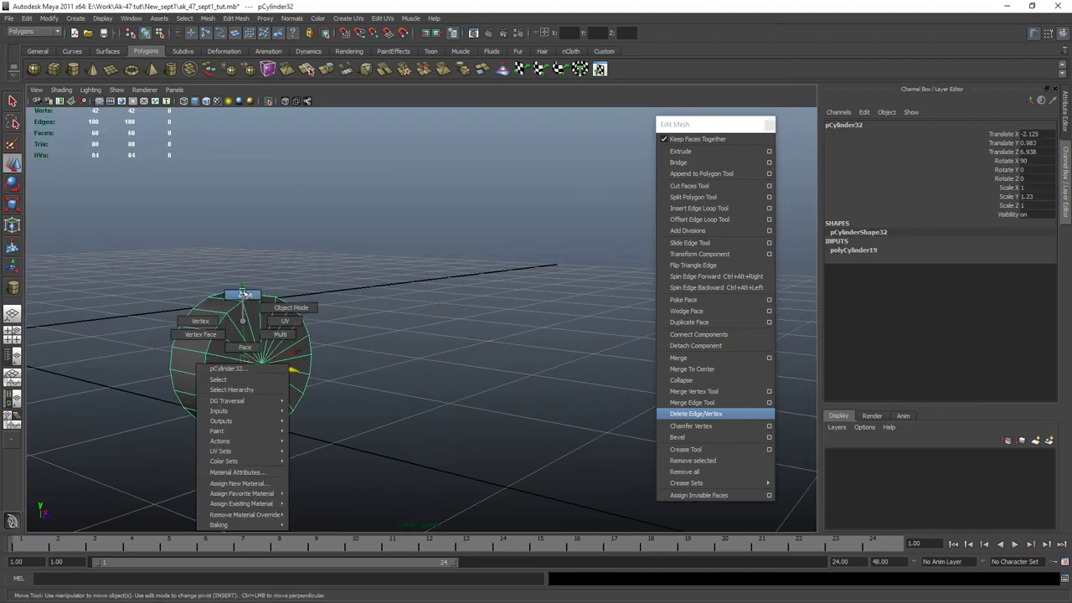
pyautogui.doubleClick(250, 298)
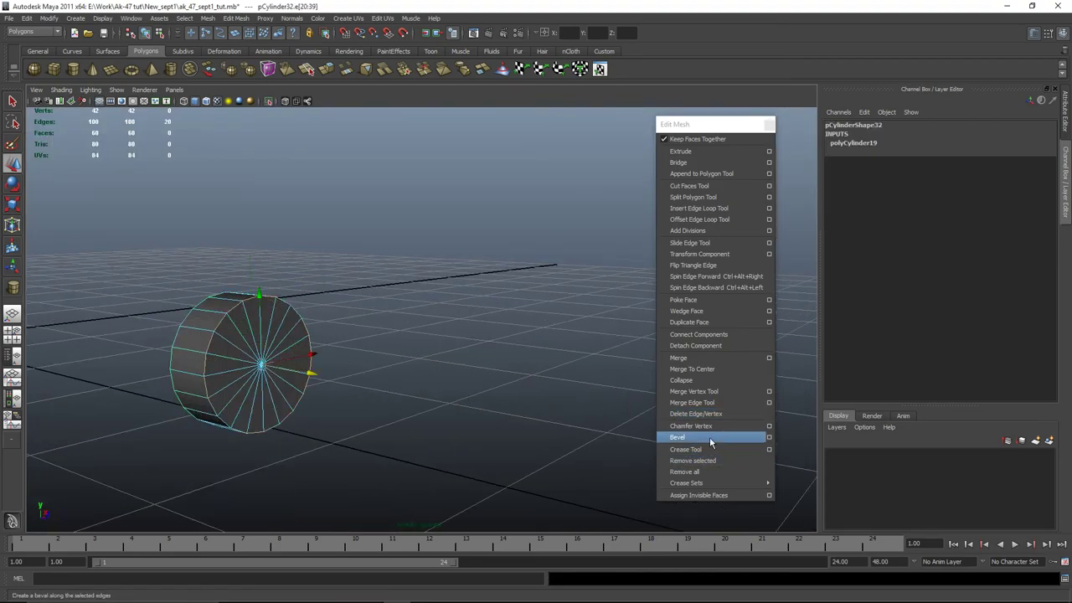
pyautogui.click(710, 436)
pyautogui.click(1014, 160)
pyautogui.moveTo(461, 210); pyautogui.dragTo(455, 209, button='middle')
pyautogui.click(461, 221)
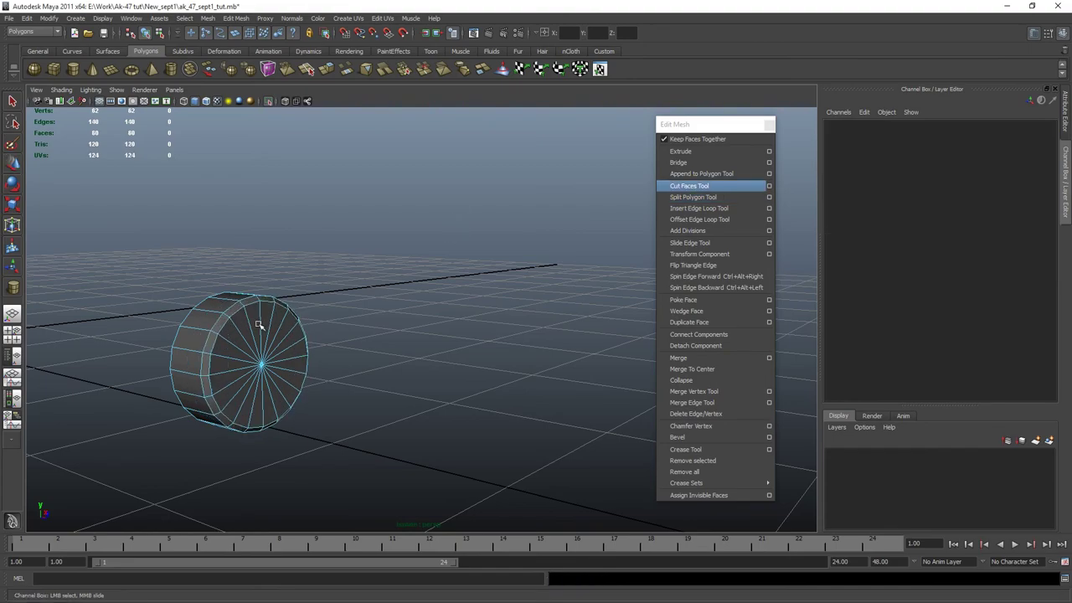
# Delete the cylinder's back faces (20–39), leaving a 60-face pin
pyautogui.keyDown('alt'); pyautogui.moveTo(462, 221); pyautogui.dragTo(139, 355); pyautogui.keyUp('alt')
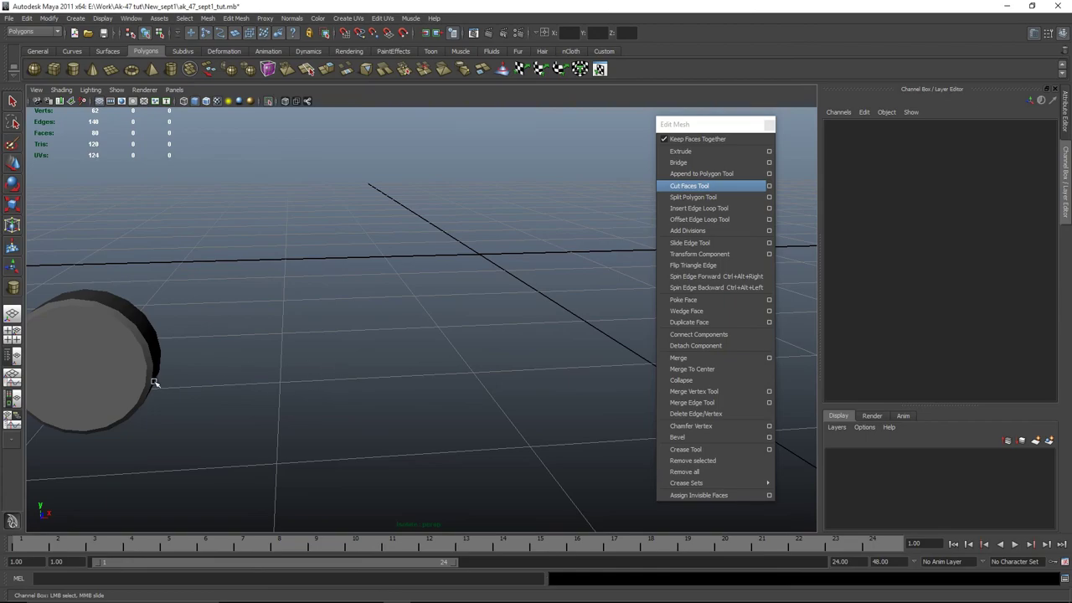
pyautogui.click(154, 382)
pyautogui.press('space')
pyautogui.press('space')
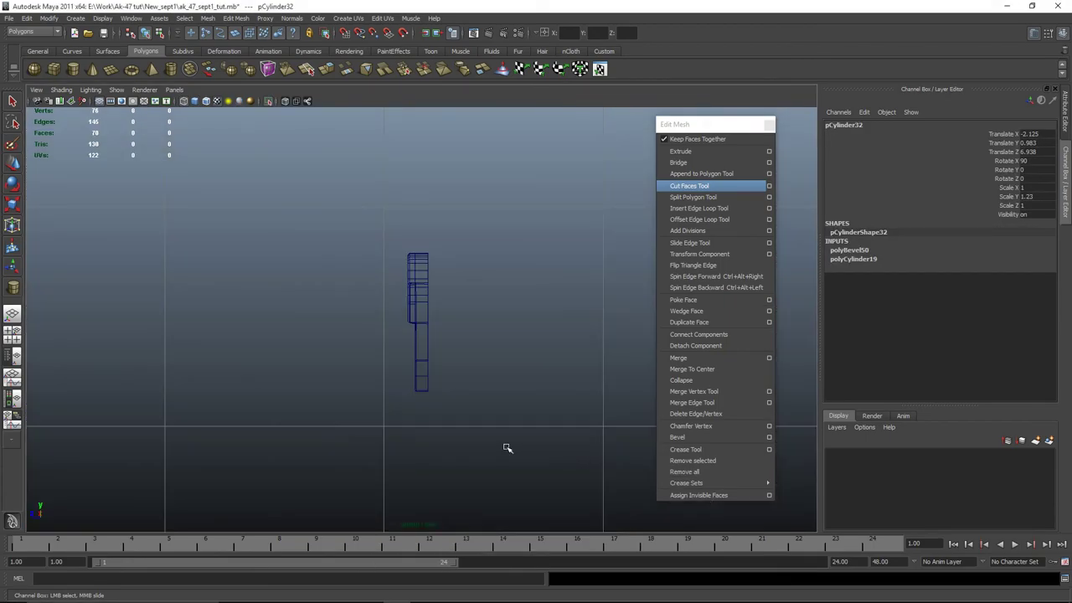
pyautogui.press('f')
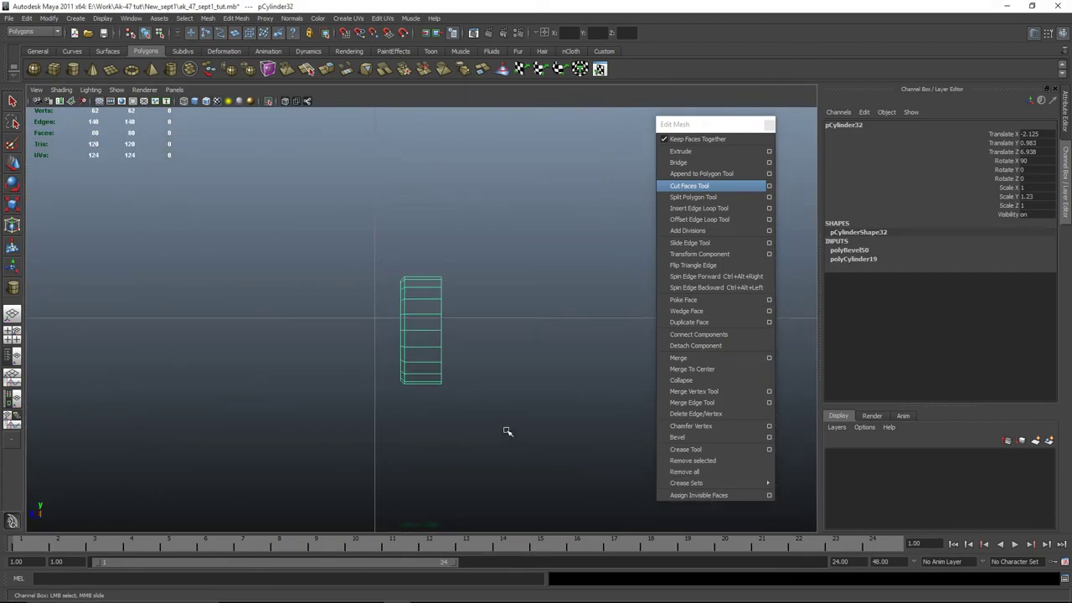
pyautogui.moveTo(442, 285); pyautogui.dragTo(444, 309, button='right')
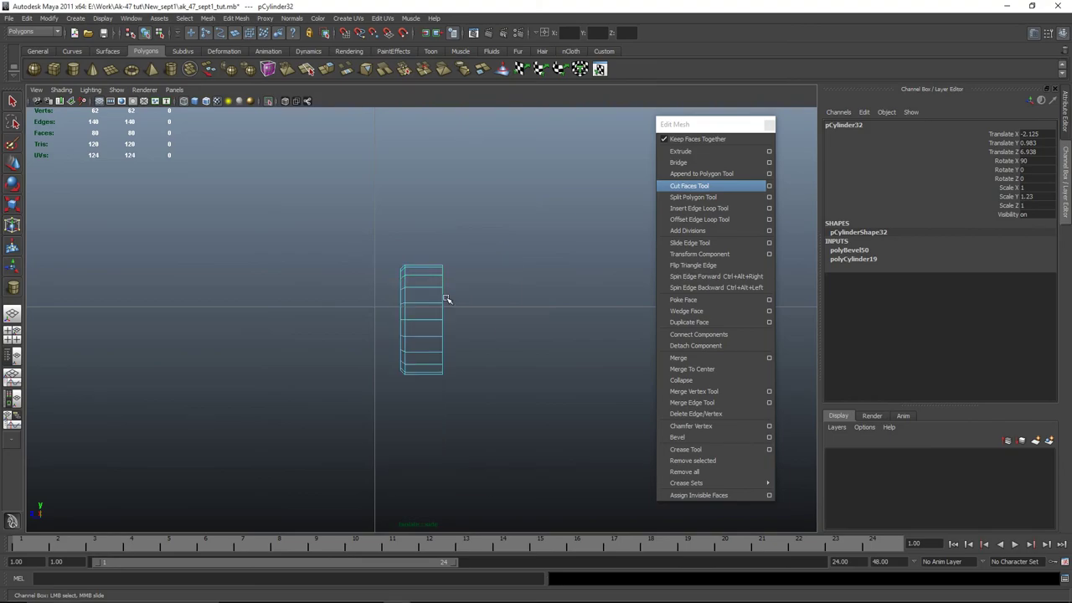
pyautogui.moveTo(466, 217); pyautogui.dragTo(427, 520)
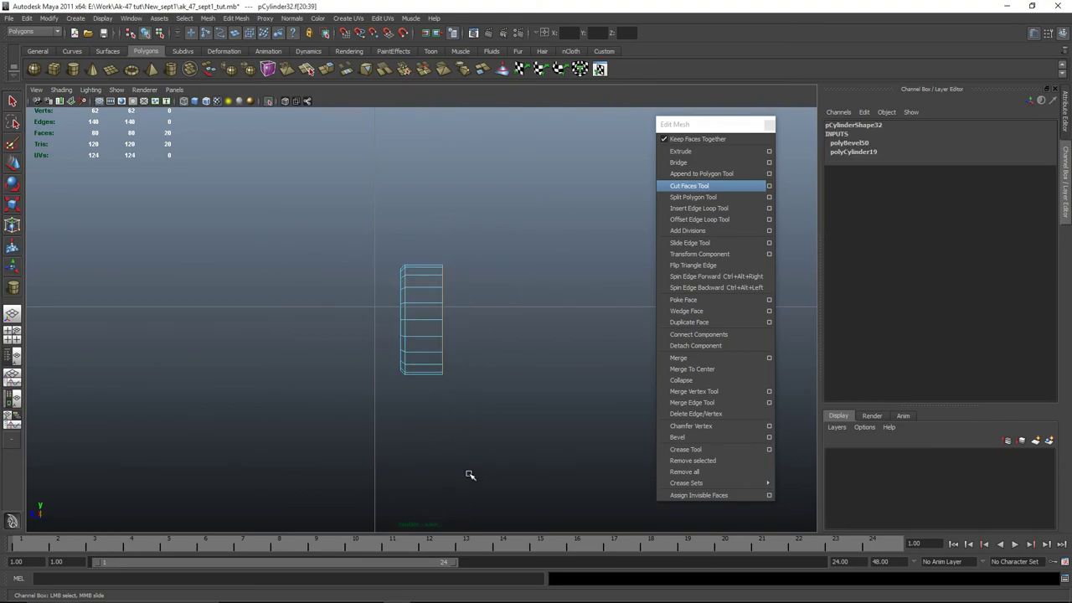
pyautogui.press('space')
pyautogui.press('space')
pyautogui.press('Delete')
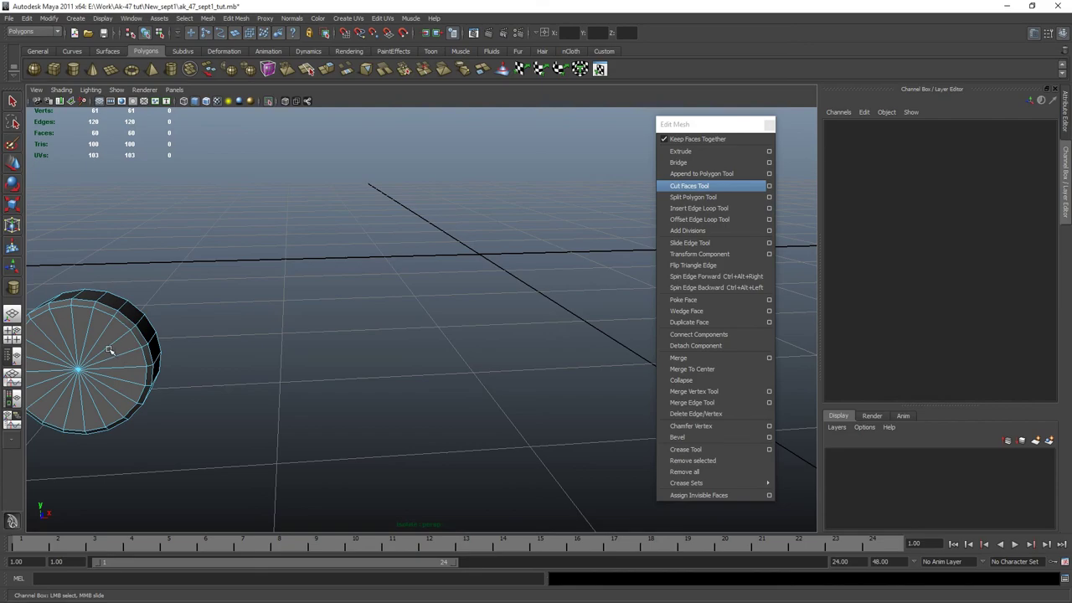
pyautogui.keyDown('alt'); pyautogui.moveTo(109, 350); pyautogui.dragTo(397, 397); pyautogui.keyUp('alt')
pyautogui.click(392, 351)
pyautogui.keyDown('alt'); pyautogui.moveTo(392, 351); pyautogui.dragTo(438, 438); pyautogui.keyUp('alt')
pyautogui.press('w')
pyautogui.click(574, 411)
# Duplicate the pin and slide the copy left along the receiver
pyautogui.press('space')
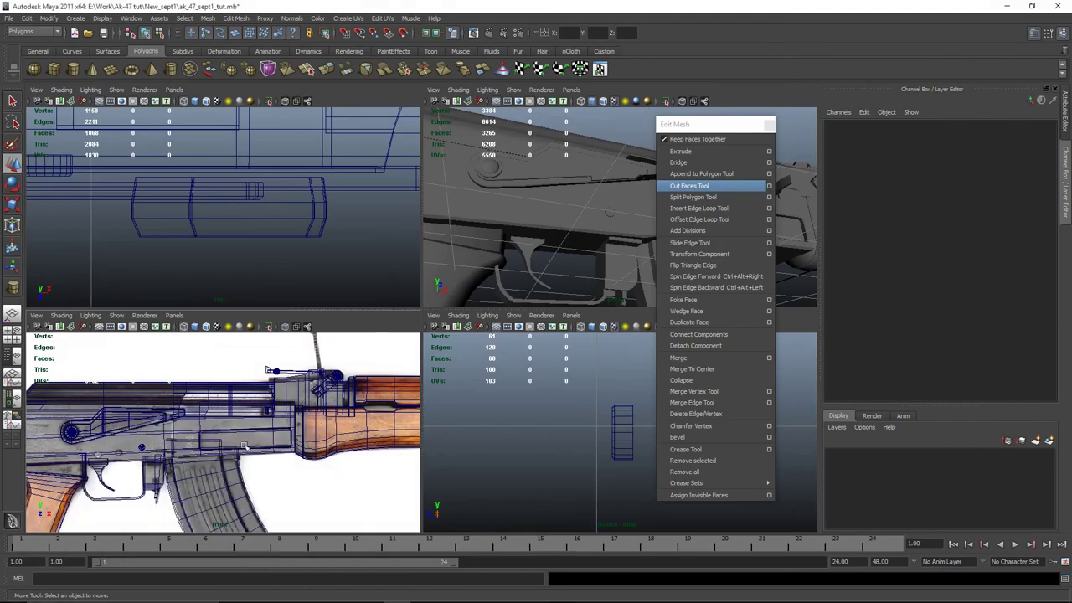
pyautogui.press('space')
pyautogui.keyDown('alt'); pyautogui.moveTo(391, 389); pyautogui.dragTo(454, 366, button='middle'); pyautogui.keyUp('alt')
pyautogui.click(418, 332)
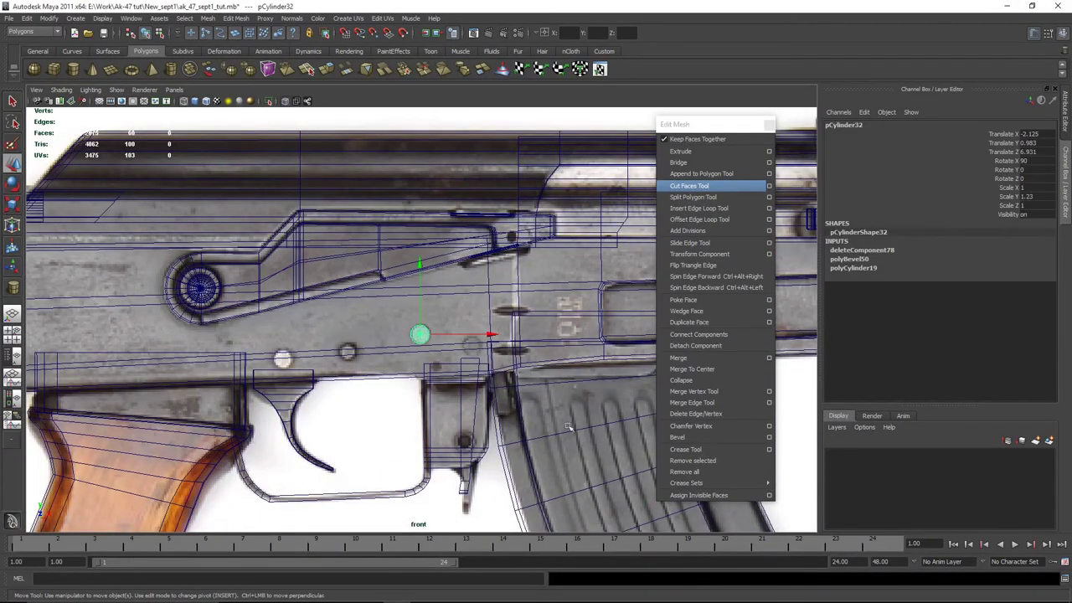
pyautogui.keyDown('alt'); pyautogui.moveTo(370, 344); pyautogui.dragTo(353, 285, button='middle'); pyautogui.keyUp('alt')
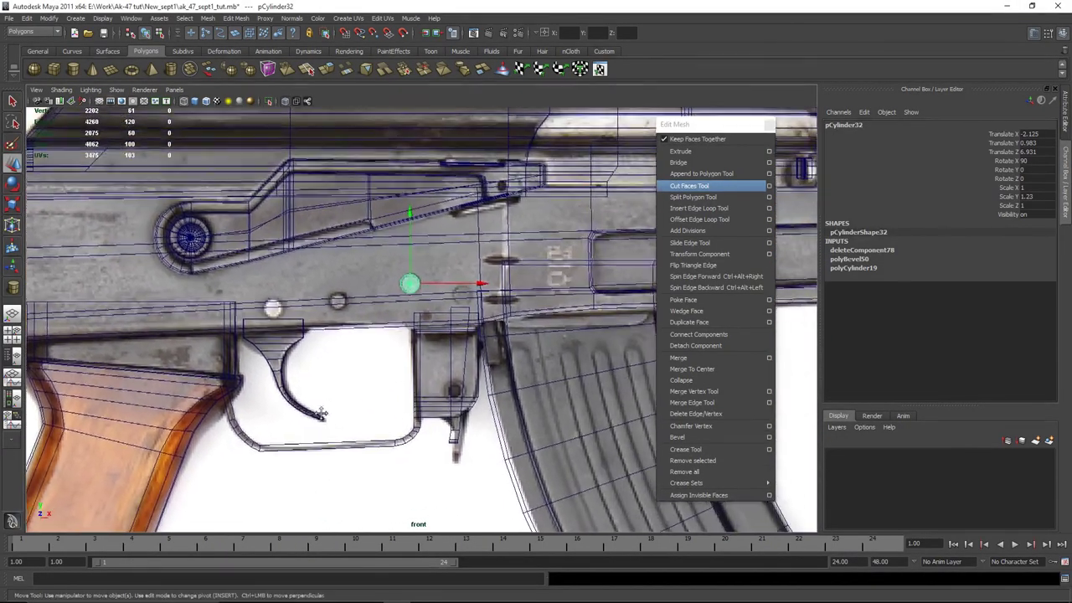
pyautogui.scroll(2, 418, 408)
pyautogui.scroll(1, 418, 408)
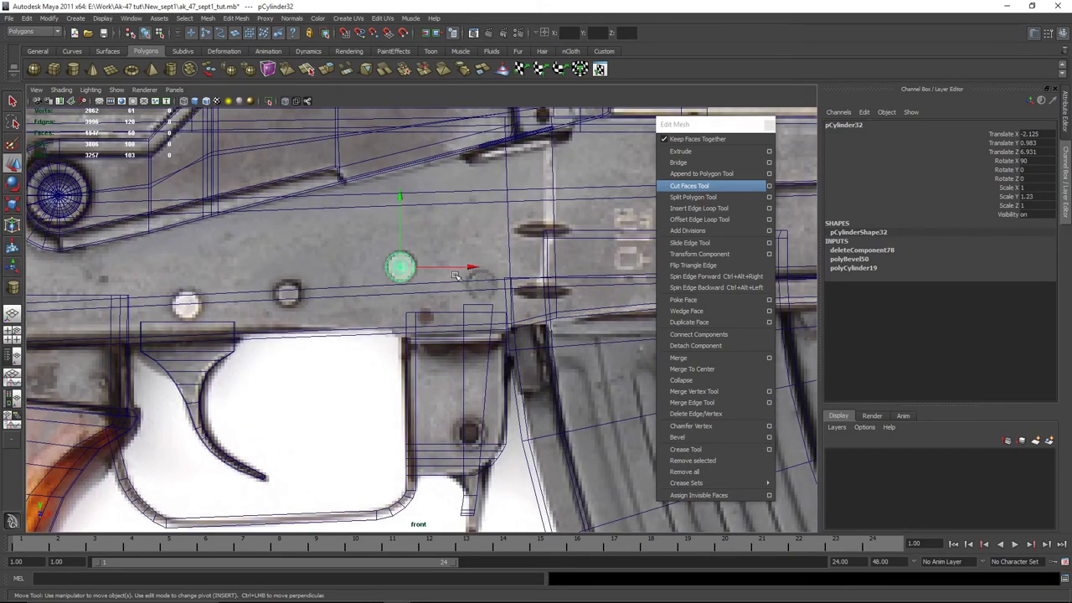
pyautogui.hotkey('ctrl', 'd')
pyautogui.moveTo(473, 277); pyautogui.dragTo(348, 278)
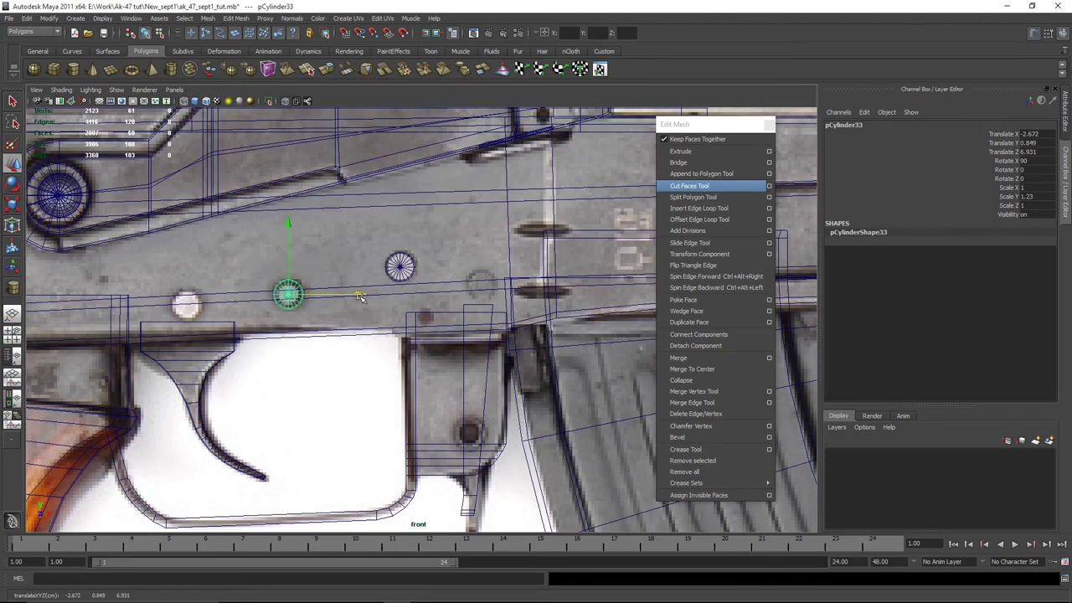
# Add two more pin copies, one further left and one to the right
pyautogui.hotkey('ctrl', 'd')
pyautogui.moveTo(360, 297); pyautogui.dragTo(262, 311)
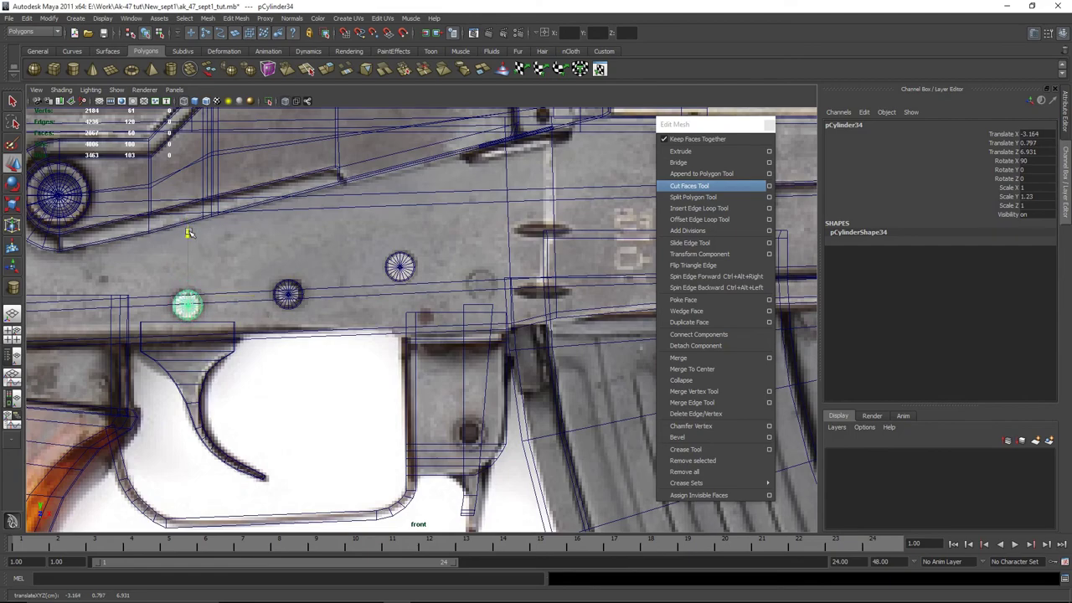
pyautogui.hotkey('ctrl', 'd')
pyautogui.moveTo(261, 307); pyautogui.dragTo(558, 301)
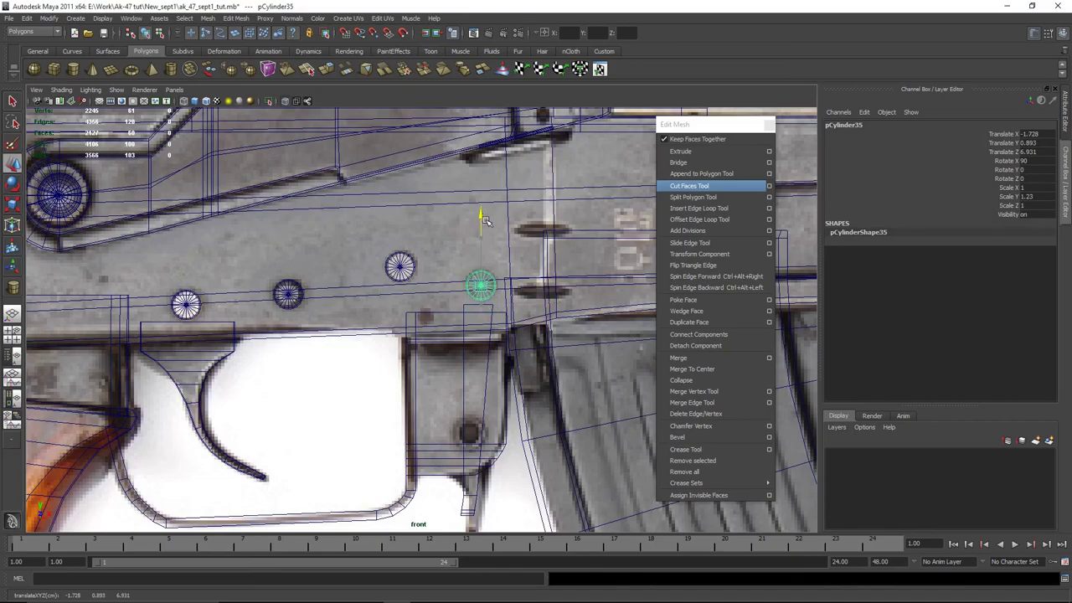
pyautogui.scroll(-10, 487, 219)
pyautogui.scroll(6, 312, 371)
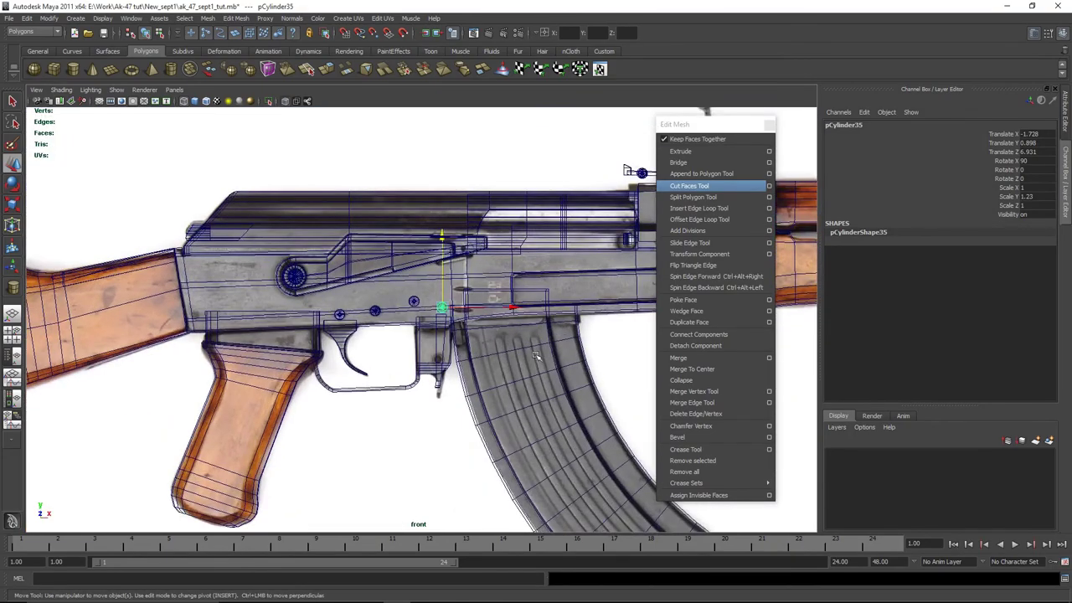
pyautogui.keyDown('alt'); pyautogui.moveTo(312, 370); pyautogui.dragTo(727, 291, button='middle'); pyautogui.keyUp('alt')
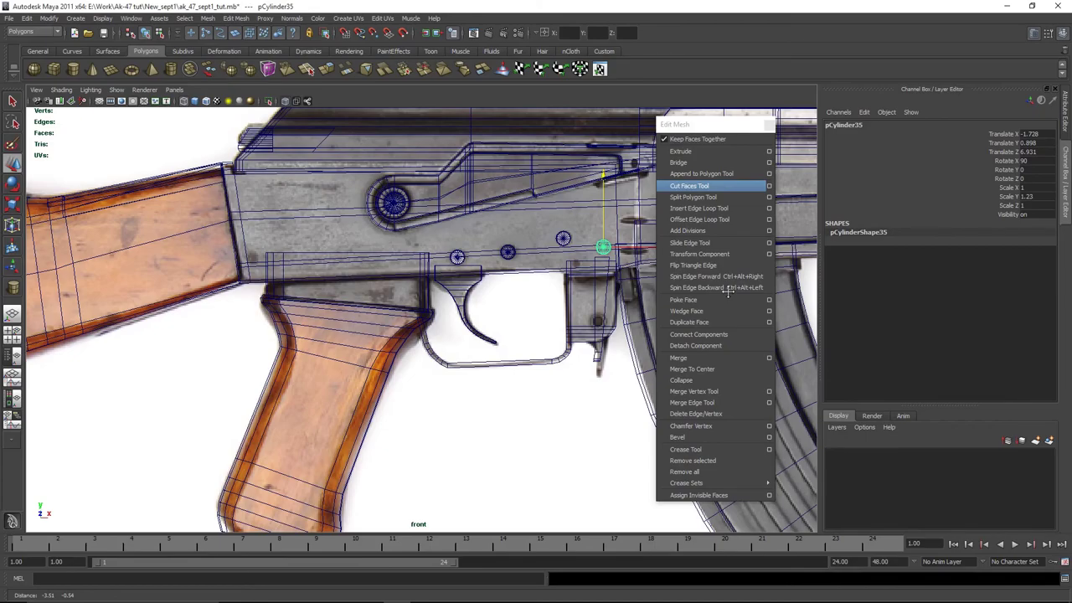
pyautogui.keyDown('alt'); pyautogui.moveTo(726, 291); pyautogui.dragTo(528, 341, button='middle'); pyautogui.keyUp('alt')
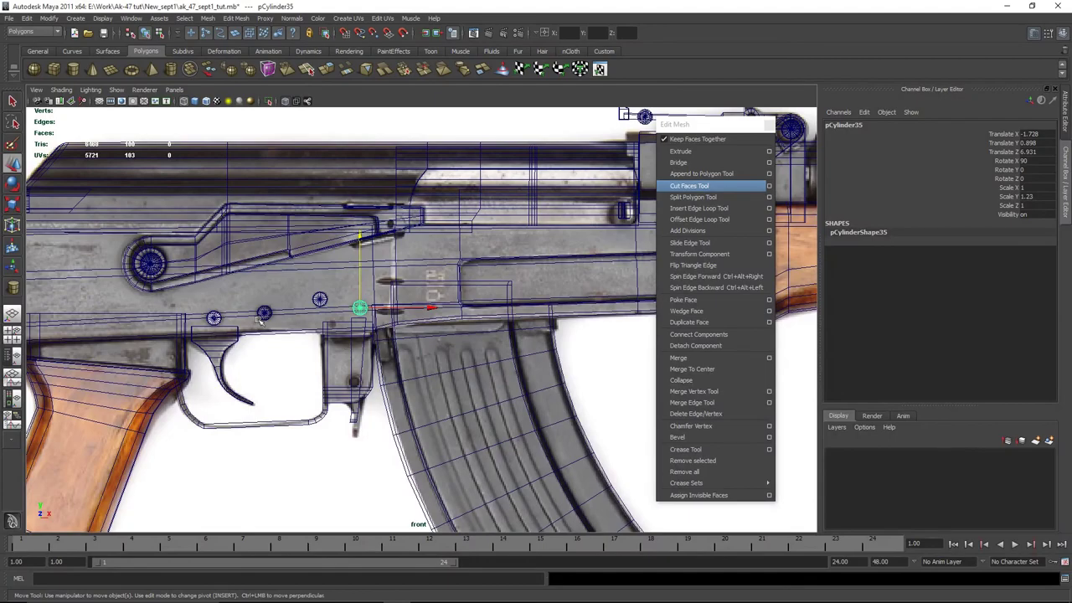
pyautogui.press('q')
pyautogui.click(320, 300)
# Combine the selected receiver pins into one object
pyautogui.click(214, 318)
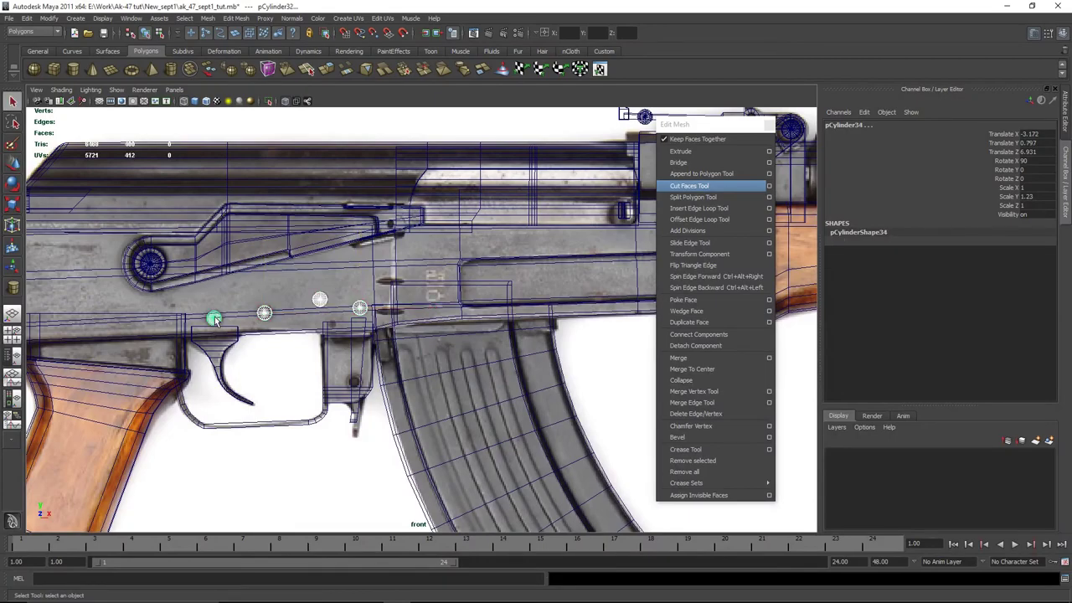
pyautogui.press('space')
pyautogui.press('space')
pyautogui.scroll(-5, 527, 430)
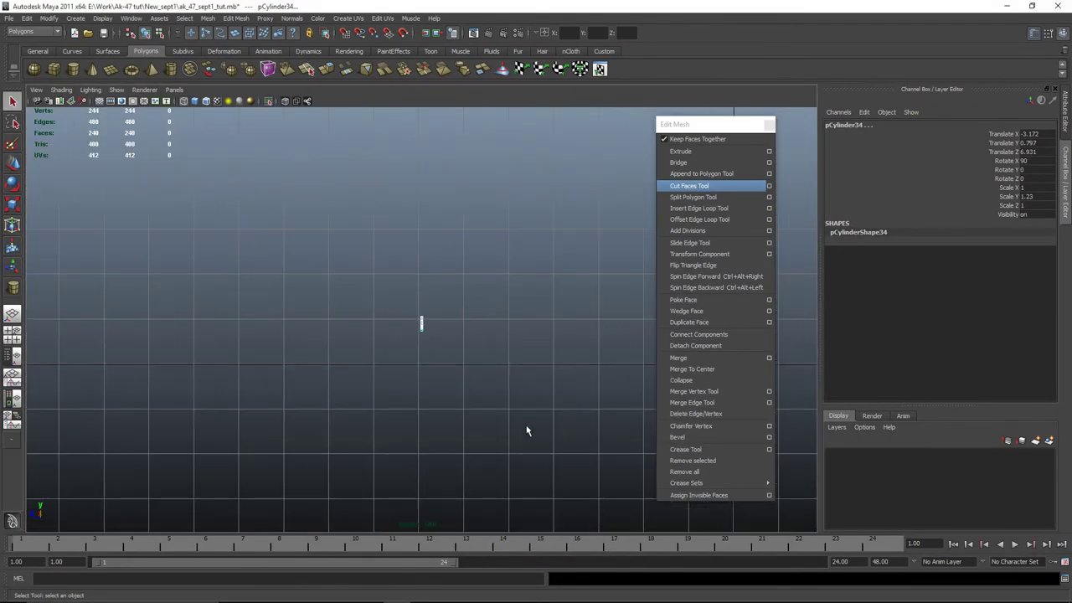
pyautogui.click(208, 18)
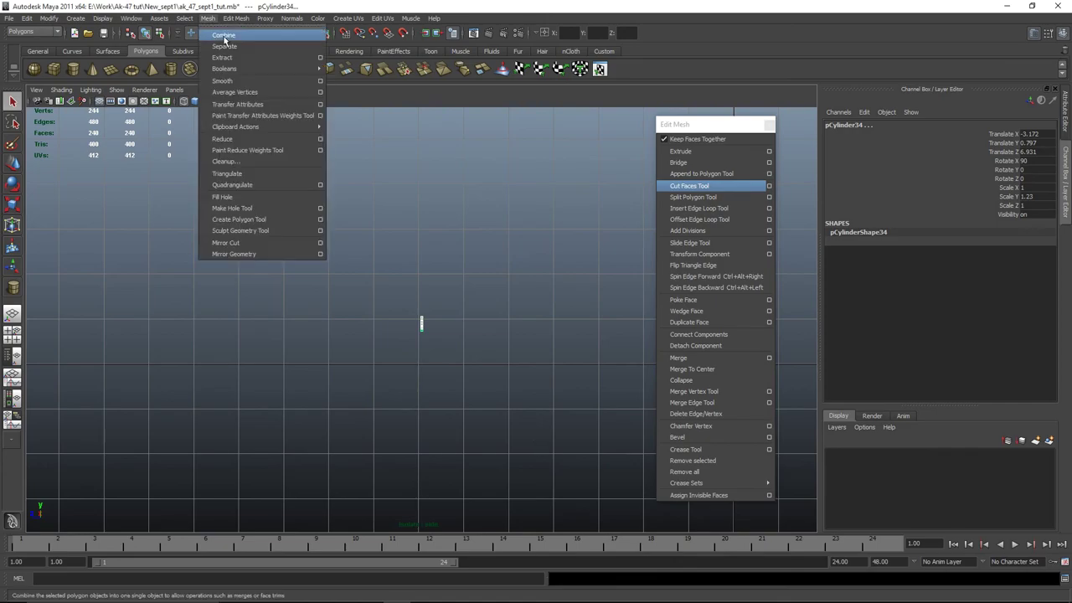
pyautogui.click(216, 34)
pyautogui.click(514, 356)
pyautogui.keyDown('alt'); pyautogui.moveTo(401, 380); pyautogui.dragTo(407, 376); pyautogui.keyUp('alt')
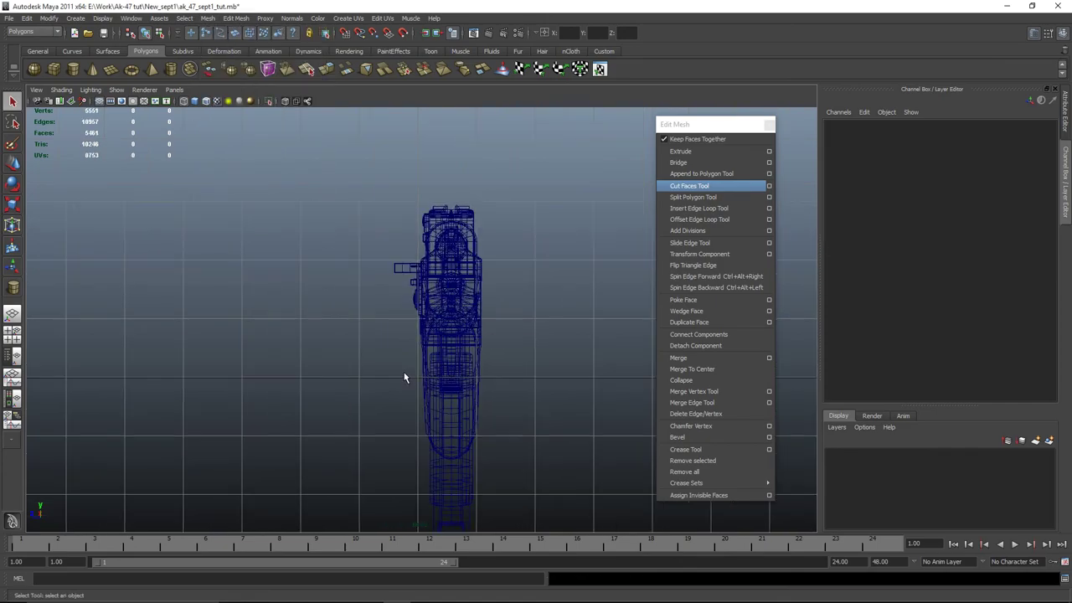
# Centre the combined pins' pivot with the Custom shelf CP button
pyautogui.press('5')
pyautogui.scroll(5, 502, 276)
pyautogui.click(454, 354)
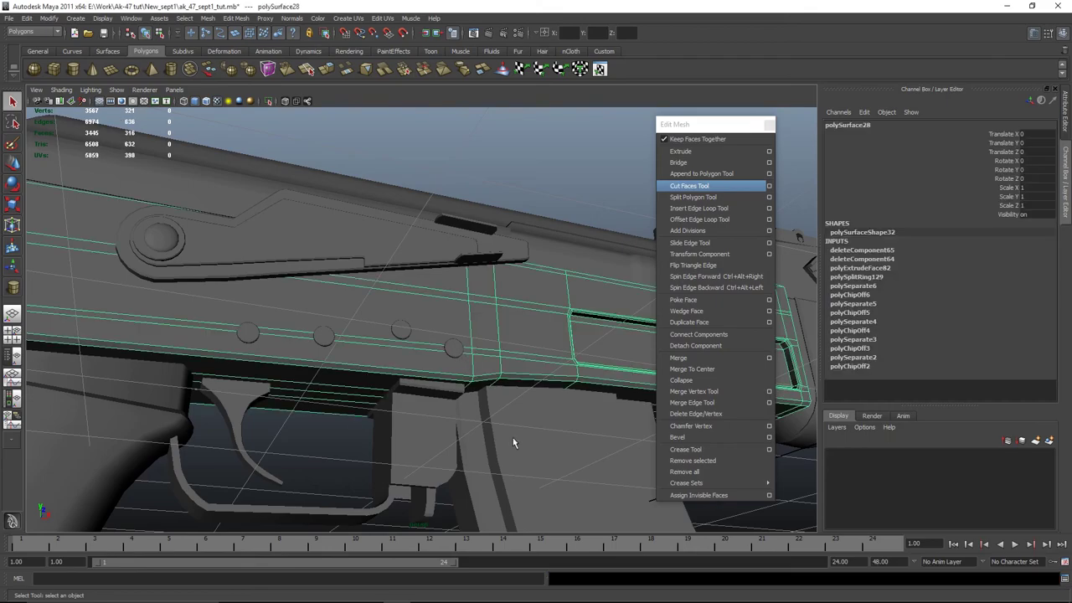
pyautogui.press('4')
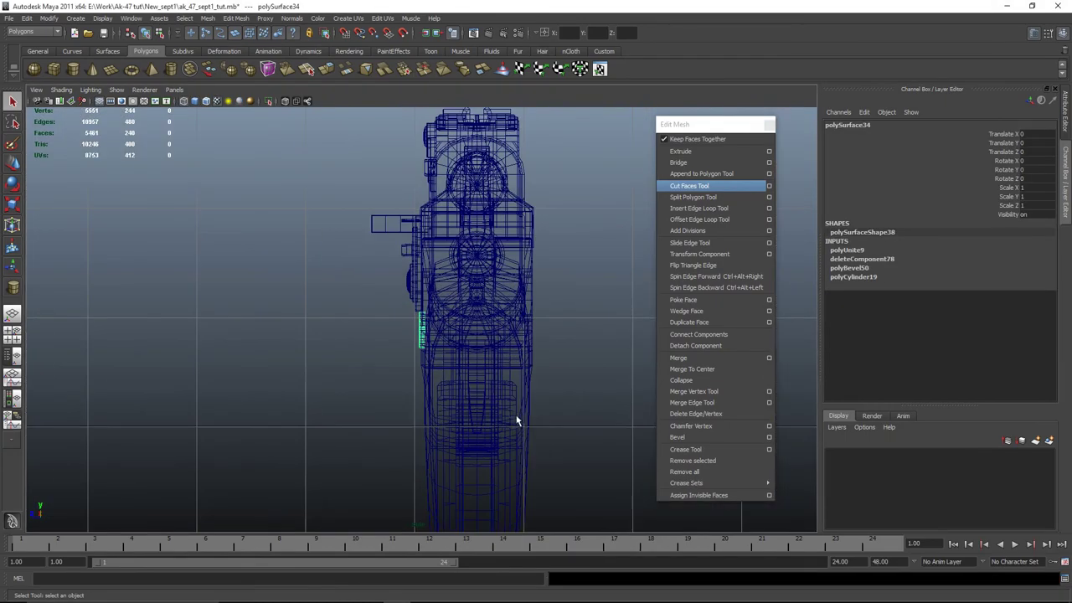
pyautogui.press('w')
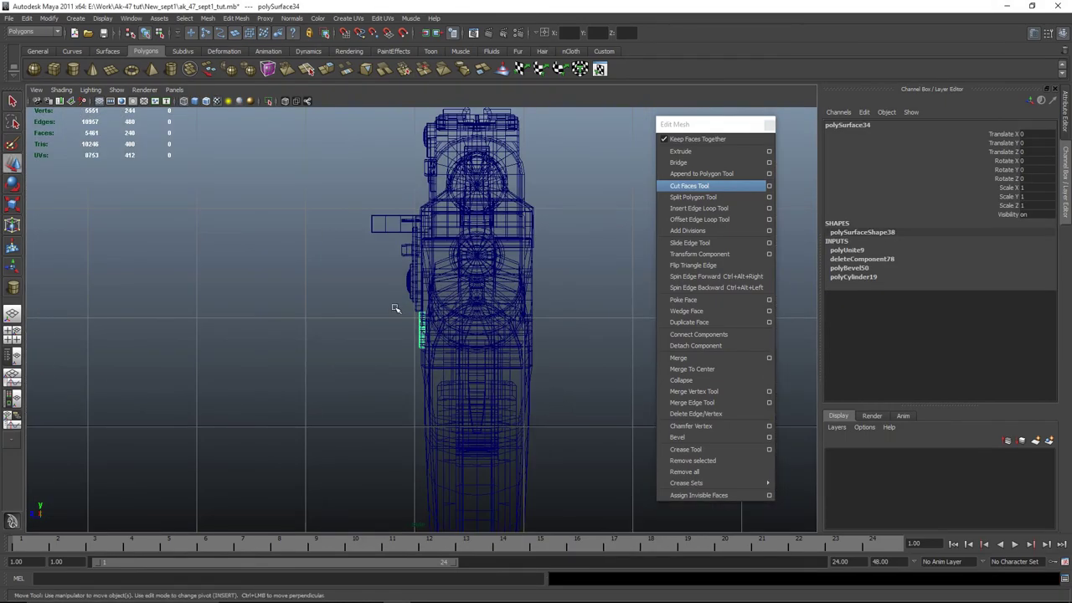
pyautogui.click(599, 53)
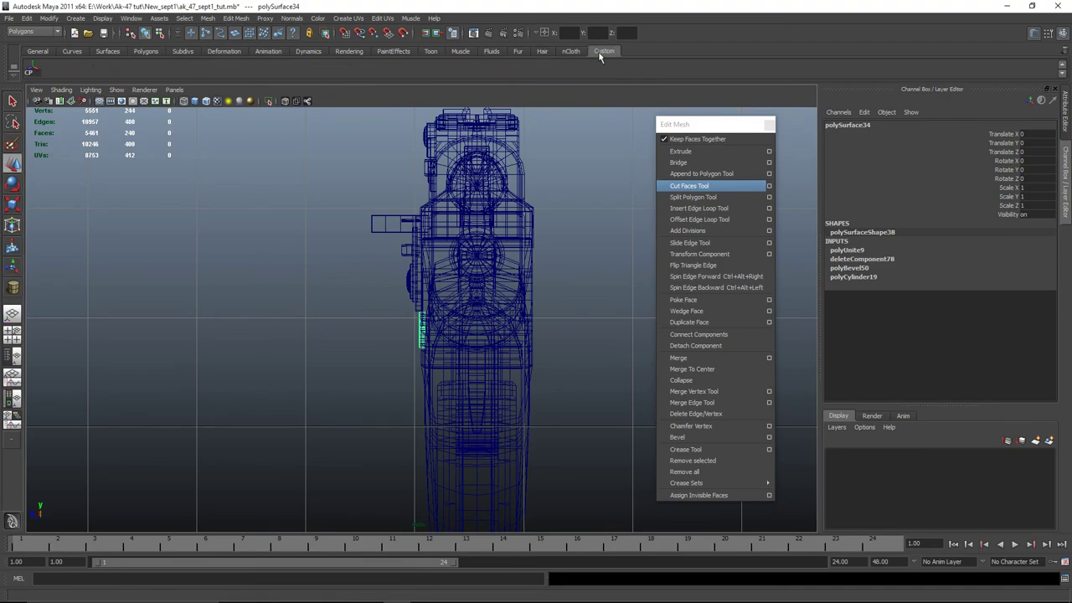
pyautogui.click(28, 72)
pyautogui.scroll(2, 387, 332)
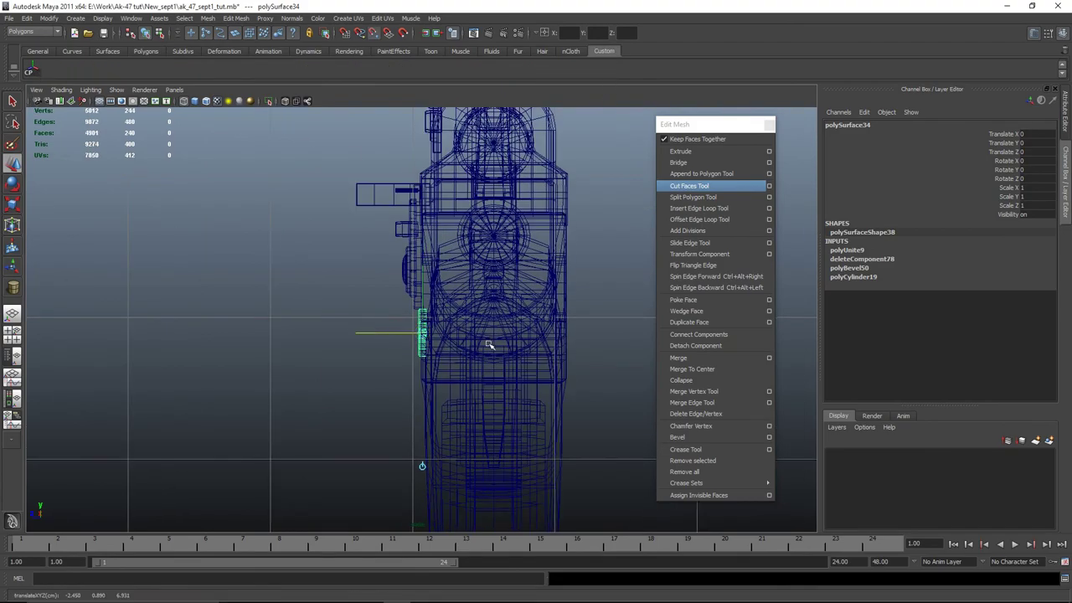
pyautogui.press('Insert')
# Mirror the pins to the other side with Duplicate Special at Scale Z -1
pyautogui.keyDown('alt'); pyautogui.moveTo(576, 359); pyautogui.dragTo(346, 235, button='middle'); pyautogui.keyUp('alt')
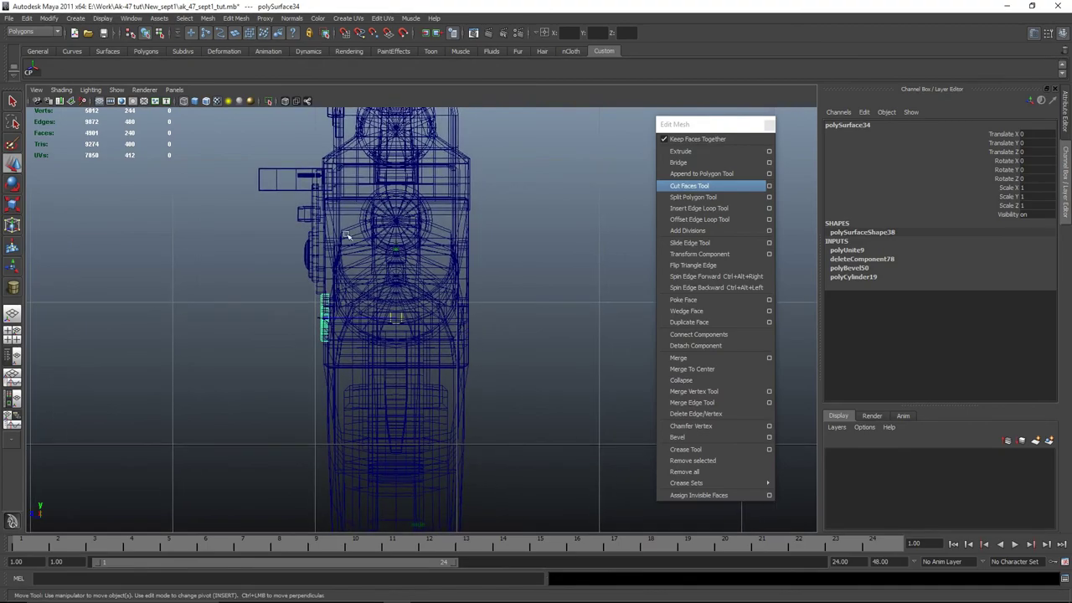
pyautogui.click(25, 18)
pyautogui.click(108, 275)
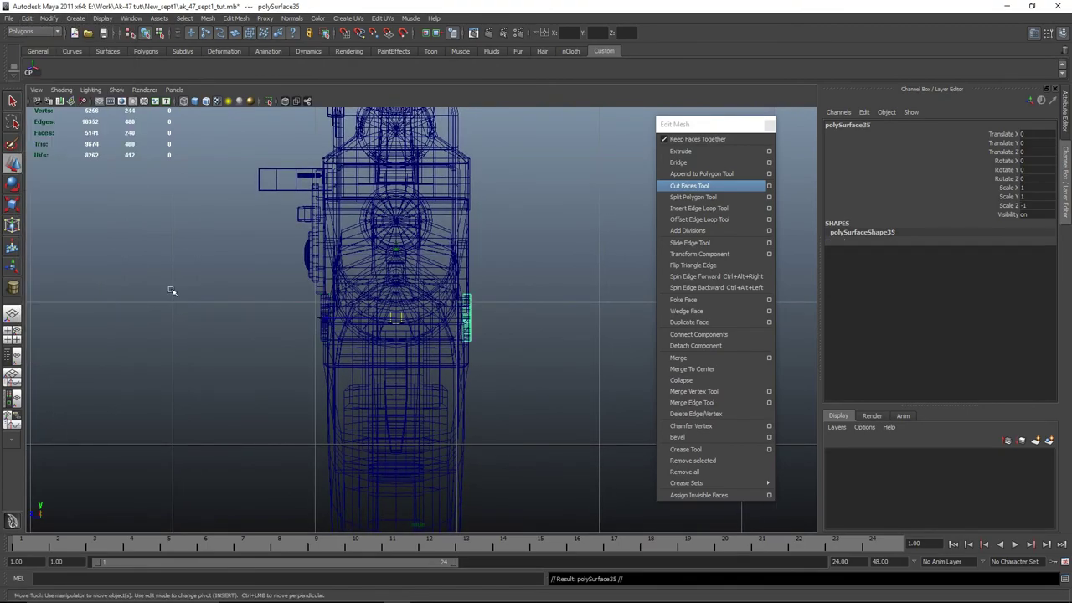
pyautogui.click(25, 19)
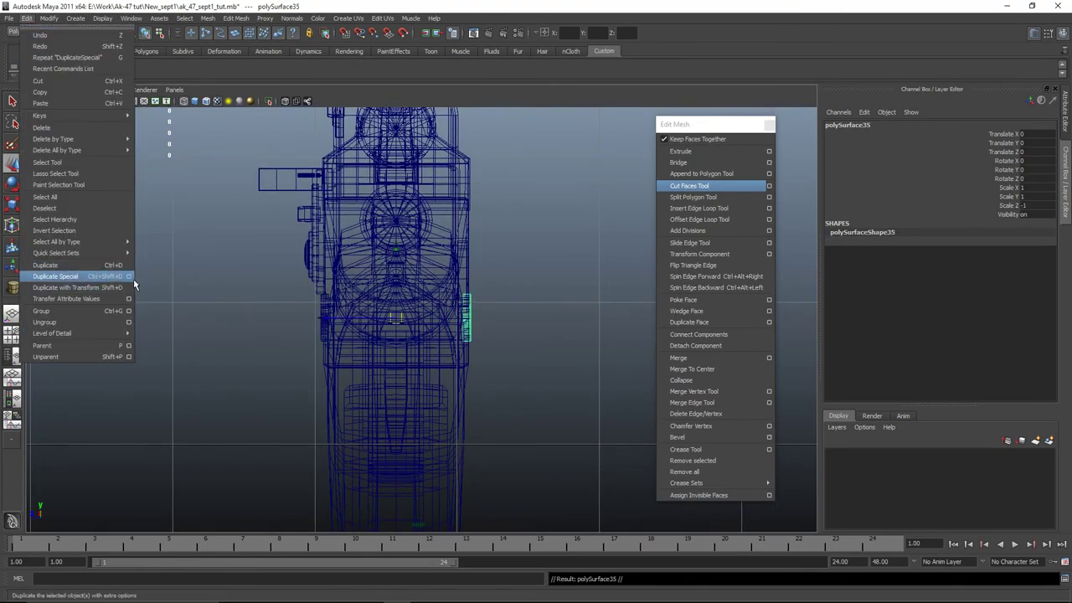
# Review the Duplicate Special options, then inspect the mirrored pins in shaded perspective
pyautogui.click(137, 286)
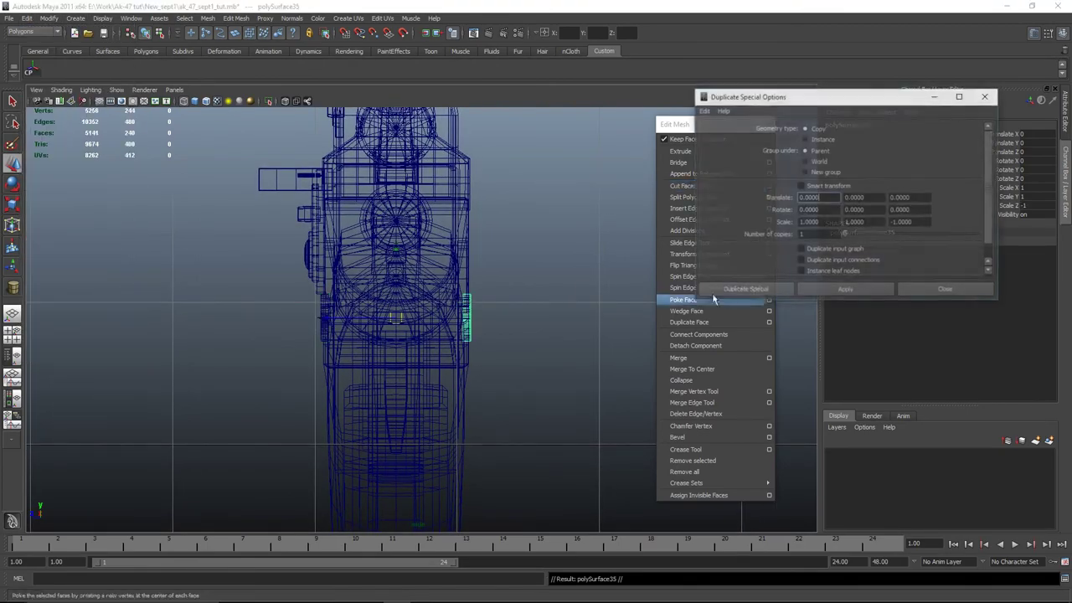
pyautogui.click(946, 288)
pyautogui.press('space')
pyautogui.press('space')
pyautogui.keyDown('alt'); pyautogui.moveTo(452, 390); pyautogui.dragTo(469, 407); pyautogui.keyUp('alt')
pyautogui.click(541, 390)
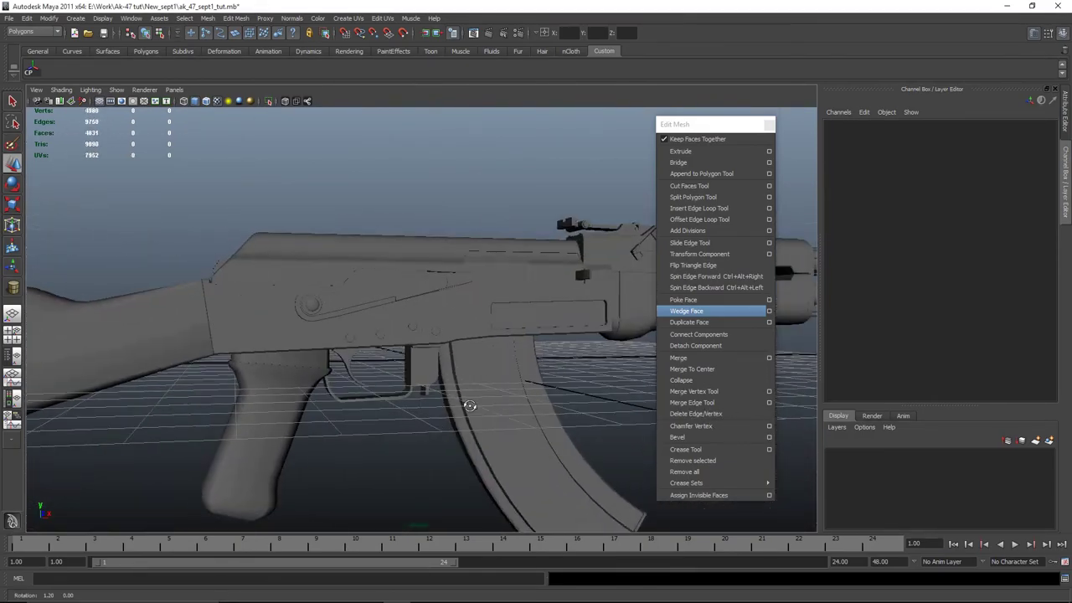
pyautogui.scroll(10, 449, 411)
# Slide the pin copy forward along the rifle to Translate X 4.67
pyautogui.click(406, 370)
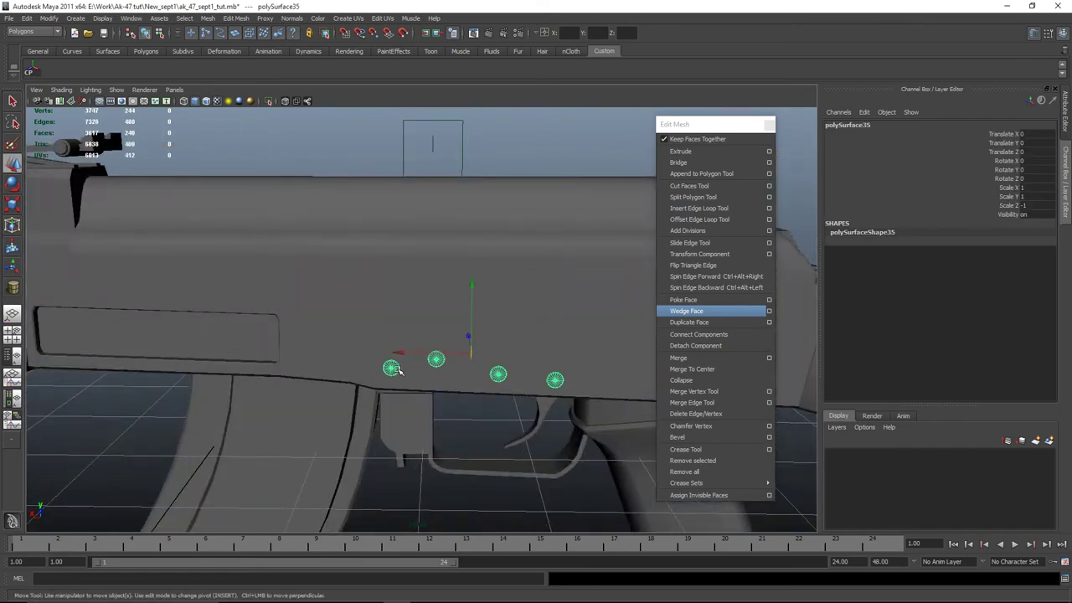
pyautogui.scroll(-5, 406, 377)
pyautogui.keyDown('alt'); pyautogui.moveTo(371, 395); pyautogui.dragTo(77, 329); pyautogui.keyUp('alt')
pyautogui.keyDown('alt'); pyautogui.moveTo(77, 328); pyautogui.dragTo(276, 324, button='middle'); pyautogui.keyUp('alt')
# Select a single pin by the handguard and view it from the side
pyautogui.rightClick(311, 384)
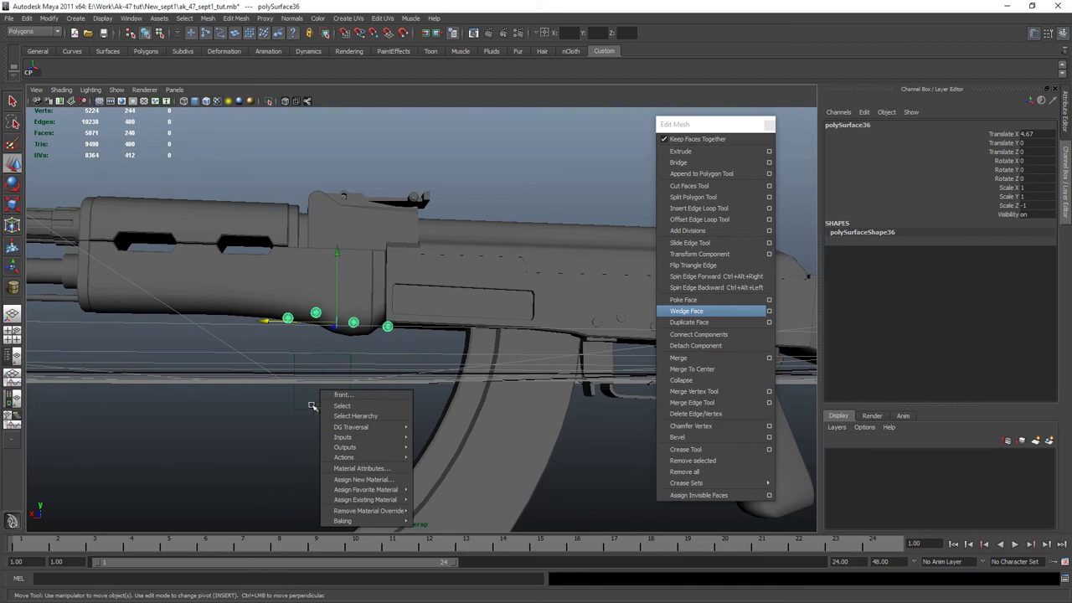
pyautogui.rightClick(306, 321)
pyautogui.click(411, 276)
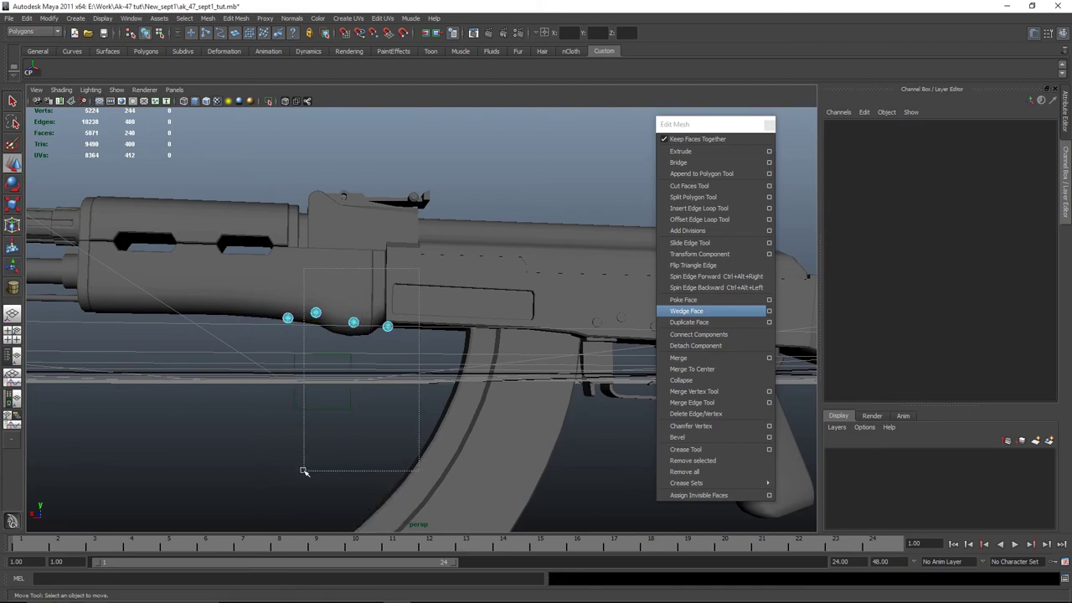
pyautogui.moveTo(304, 471); pyautogui.dragTo(311, 352)
pyautogui.click(331, 324)
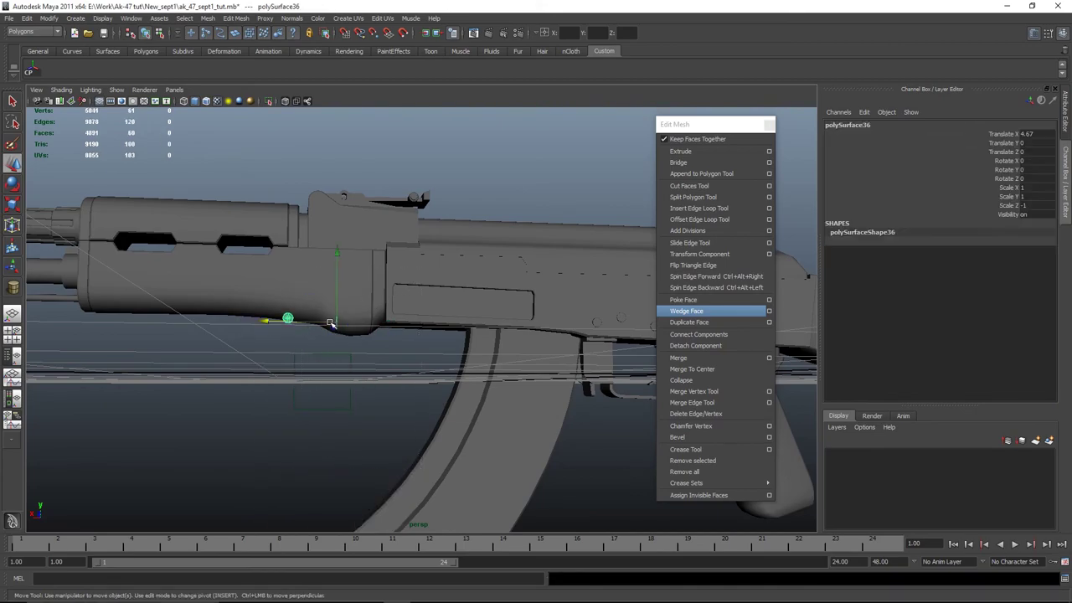
pyautogui.moveTo(541, 463); pyautogui.dragTo(550, 440)
pyautogui.keyDown('alt'); pyautogui.moveTo(310, 405); pyautogui.dragTo(469, 402); pyautogui.keyUp('alt')
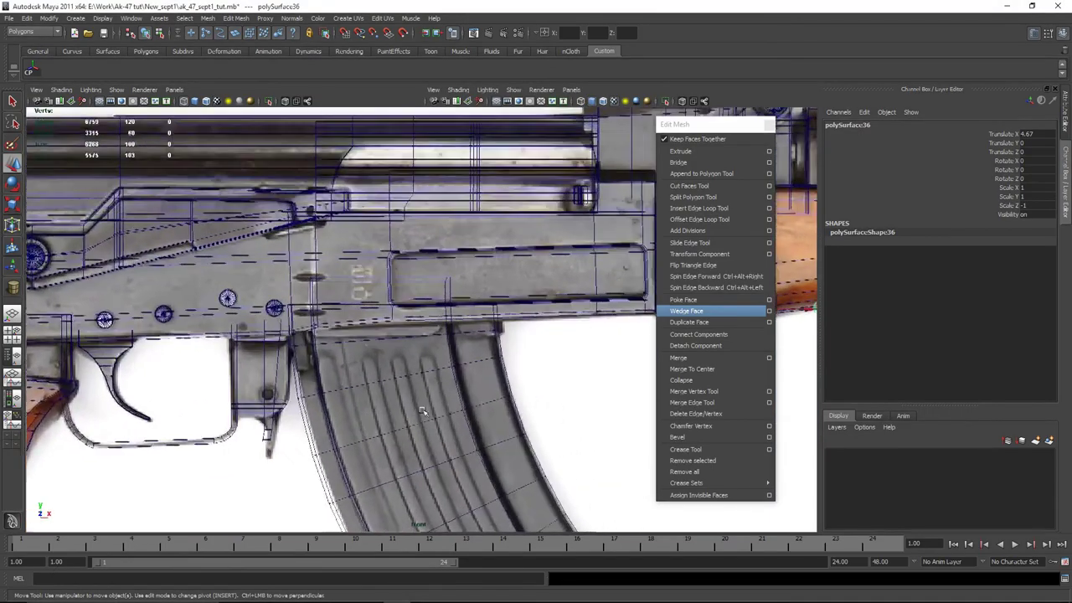
pyautogui.scroll(-3, 490, 407)
pyautogui.scroll(4, 448, 436)
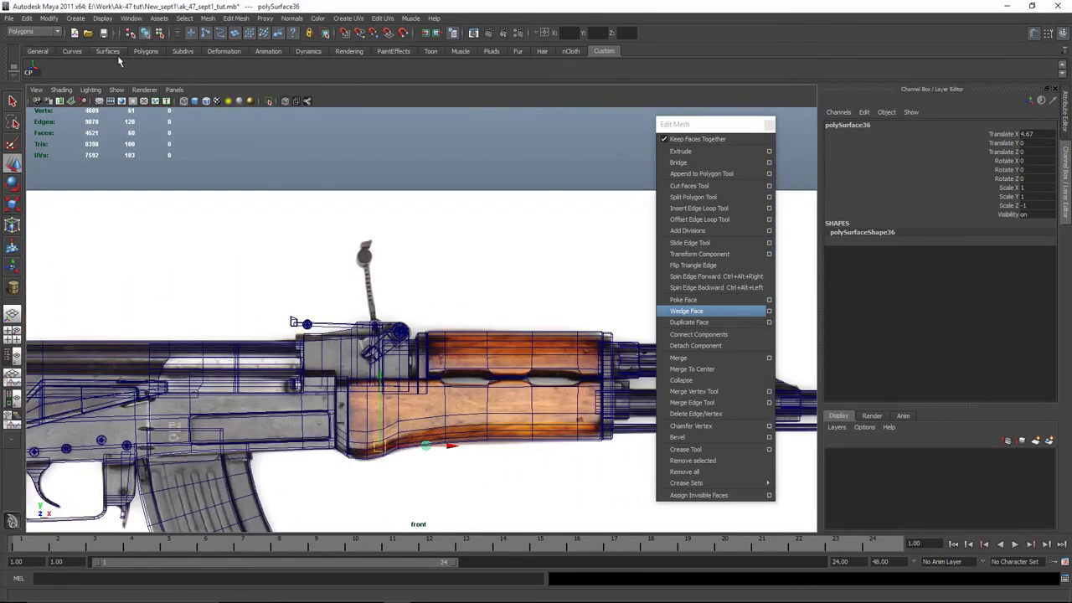
# Move the pin onto the rear sight's round hinge and scale it up to about 1.39
pyautogui.moveTo(425, 443); pyautogui.dragTo(396, 330)
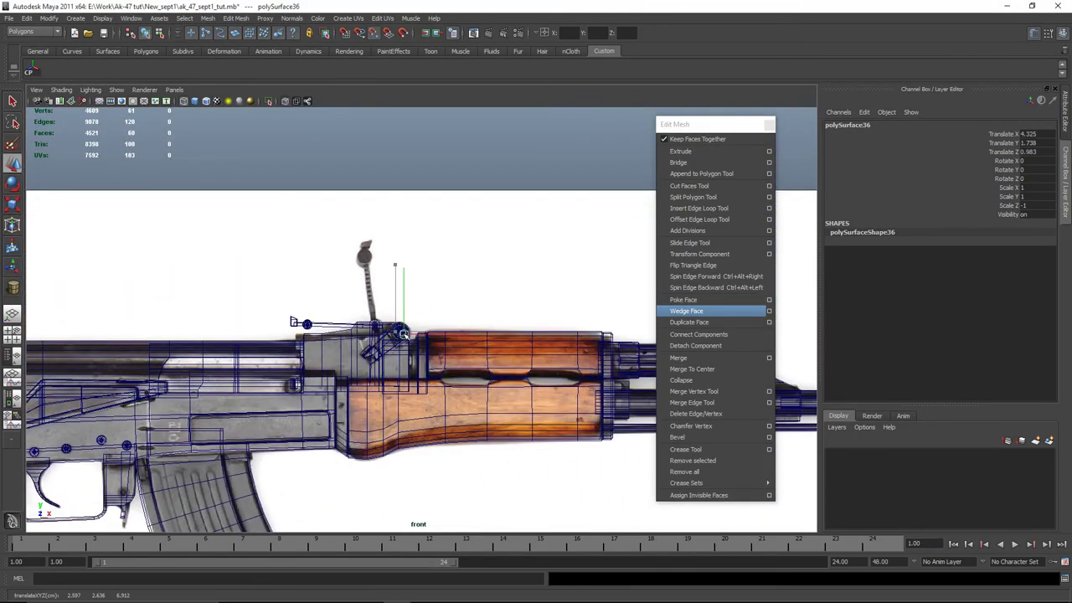
pyautogui.press('f')
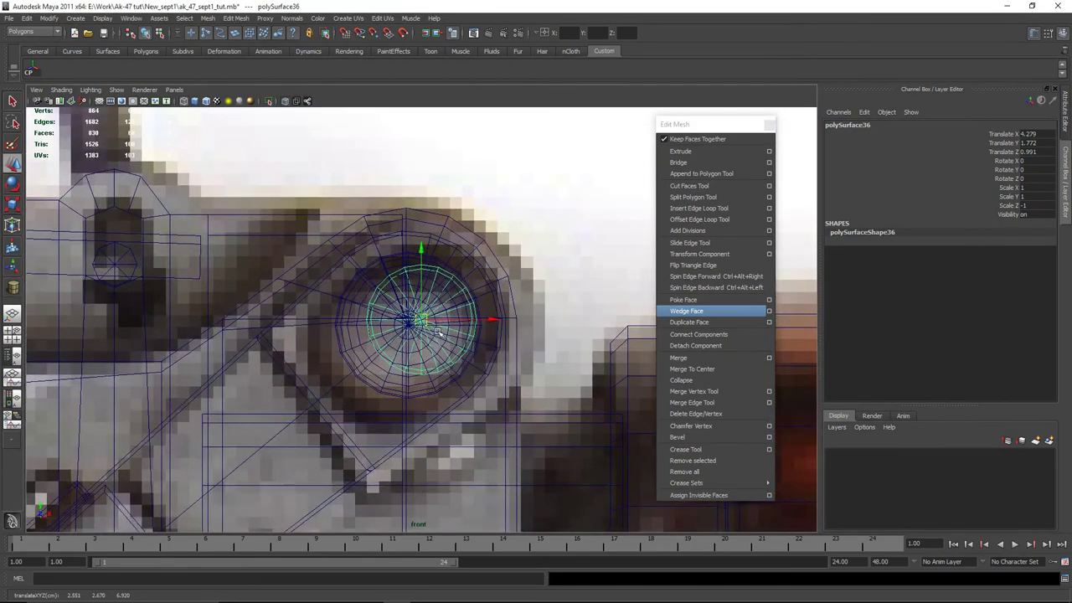
pyautogui.press('r')
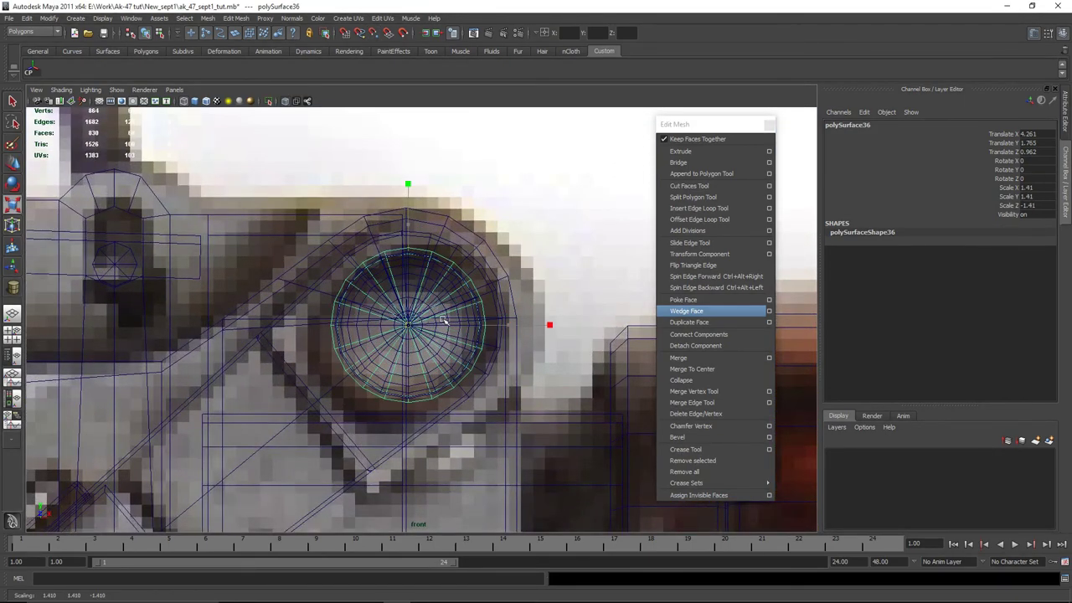
pyautogui.press('space')
# Check the seated pin in the perspective view and clear the selection
pyautogui.moveTo(441, 321); pyautogui.dragTo(577, 242)
pyautogui.scroll(5, 328, 366)
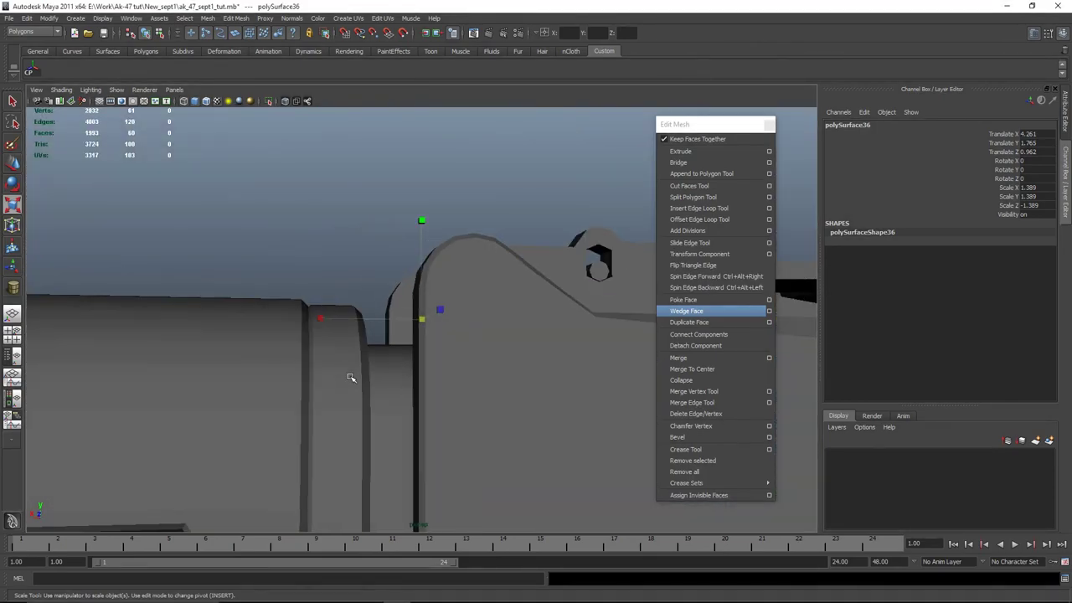
pyautogui.keyDown('alt'); pyautogui.moveTo(351, 378); pyautogui.dragTo(469, 343); pyautogui.keyUp('alt')
pyautogui.press('w')
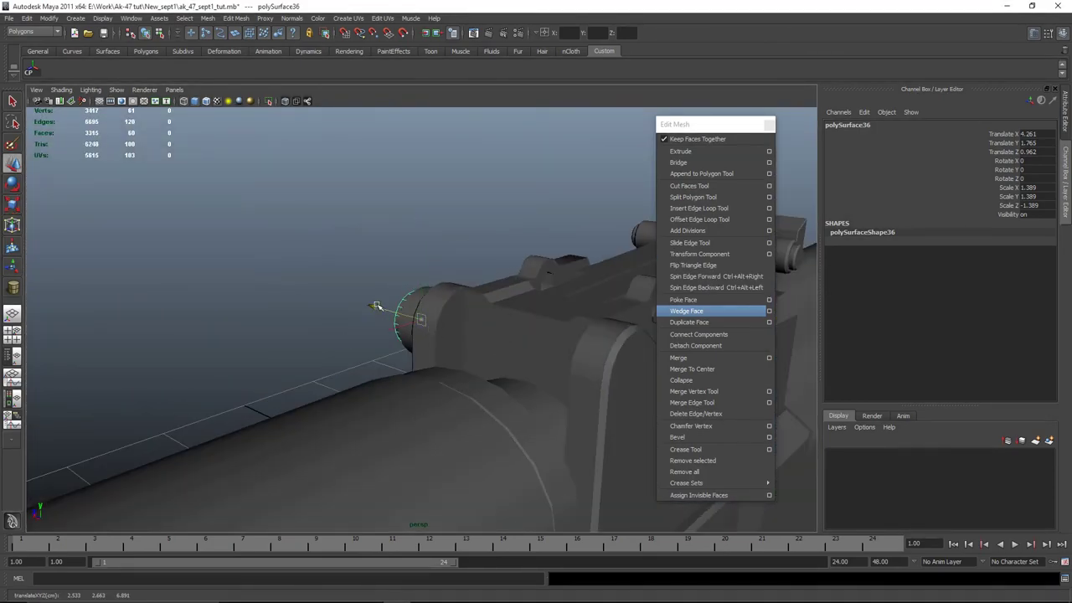
pyautogui.keyDown('alt'); pyautogui.moveTo(548, 398); pyautogui.dragTo(472, 379); pyautogui.keyUp('alt')
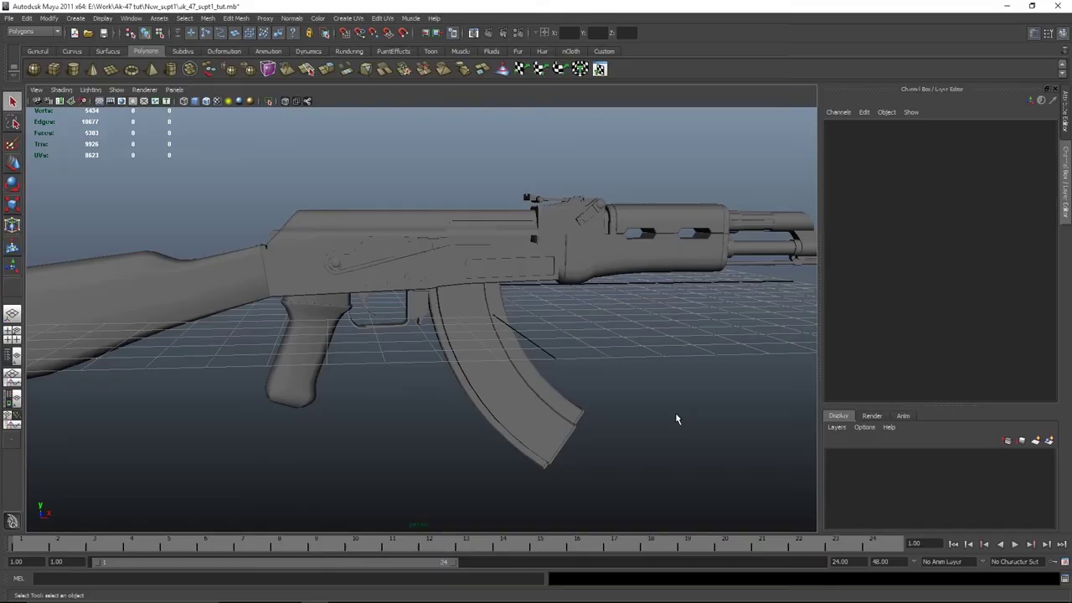
# In the front view, switch to vertex mode and select a vertex row at the handguard gap
pyautogui.keyDown('alt'); pyautogui.moveTo(786, 329); pyautogui.dragTo(711, 323, button='middle'); pyautogui.keyUp('alt')
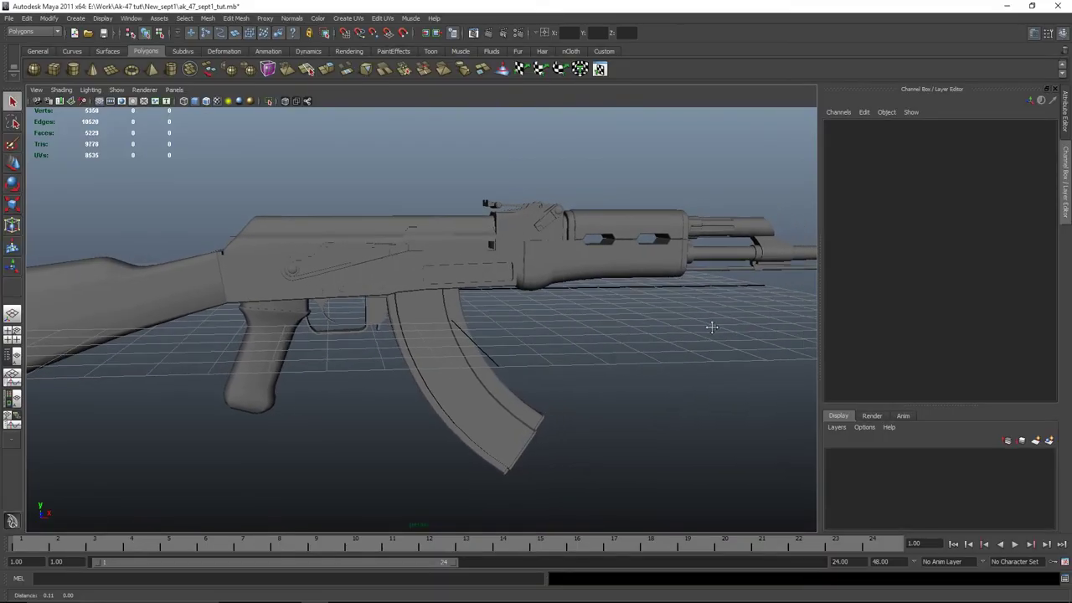
pyautogui.scroll(5, 636, 354)
pyautogui.keyDown('alt'); pyautogui.moveTo(636, 354); pyautogui.dragTo(557, 366, button='middle'); pyautogui.keyUp('alt')
pyautogui.scroll(3, 357, 215)
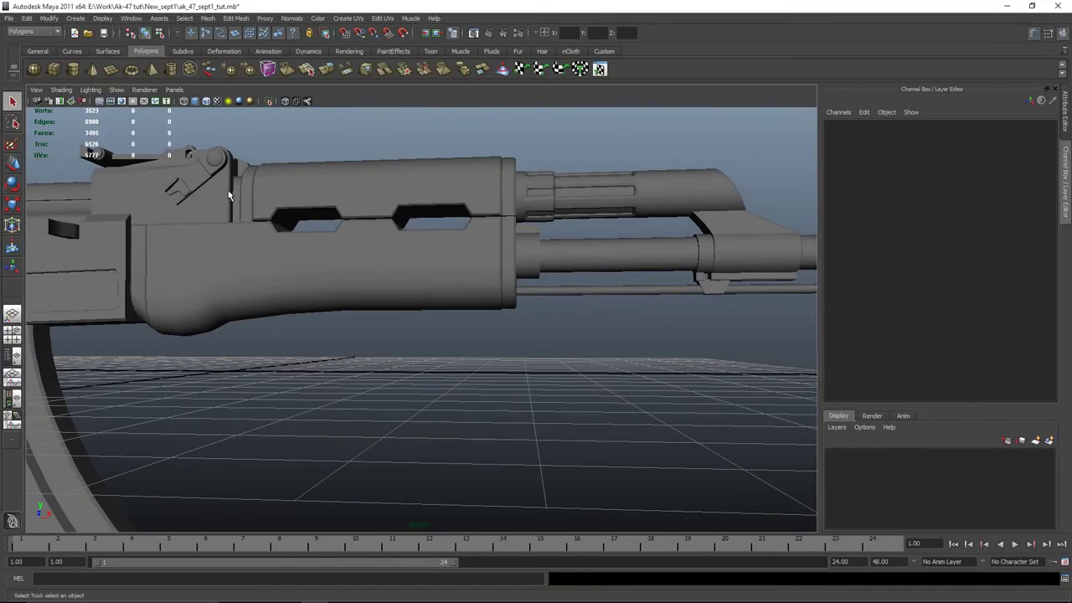
pyautogui.keyDown('alt'); pyautogui.moveTo(378, 262); pyautogui.dragTo(460, 374, button='middle'); pyautogui.keyUp('alt')
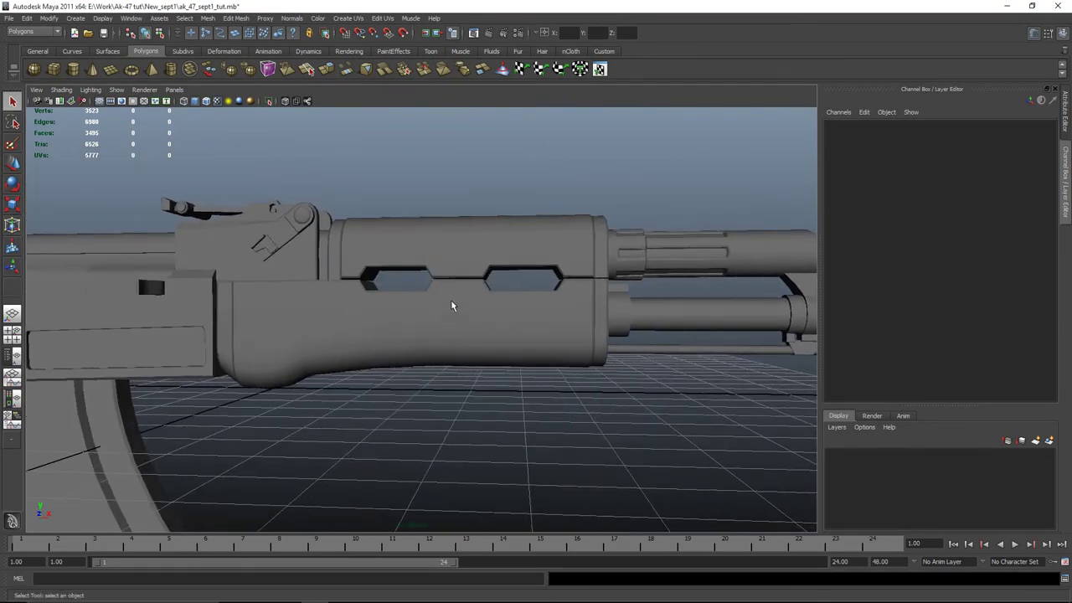
pyautogui.press('space')
pyautogui.press('space')
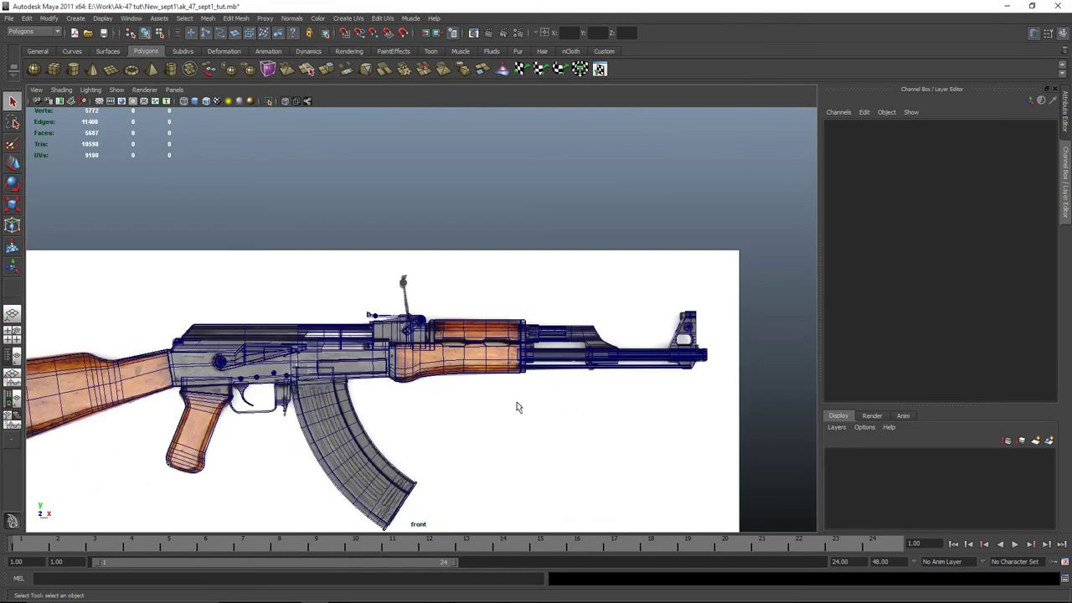
pyautogui.scroll(8, 517, 407)
pyautogui.moveTo(565, 312); pyautogui.dragTo(497, 312, button='right')
pyautogui.keyDown('alt'); pyautogui.moveTo(381, 302); pyautogui.dragTo(266, 302, button='middle'); pyautogui.keyUp('alt')
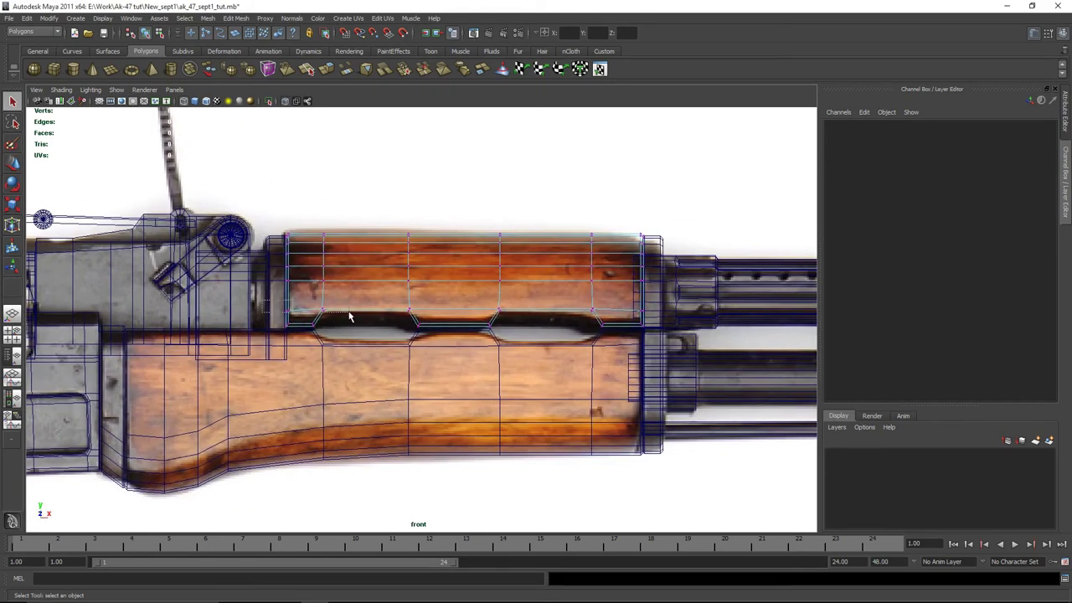
pyautogui.moveTo(350, 317); pyautogui.dragTo(351, 316)
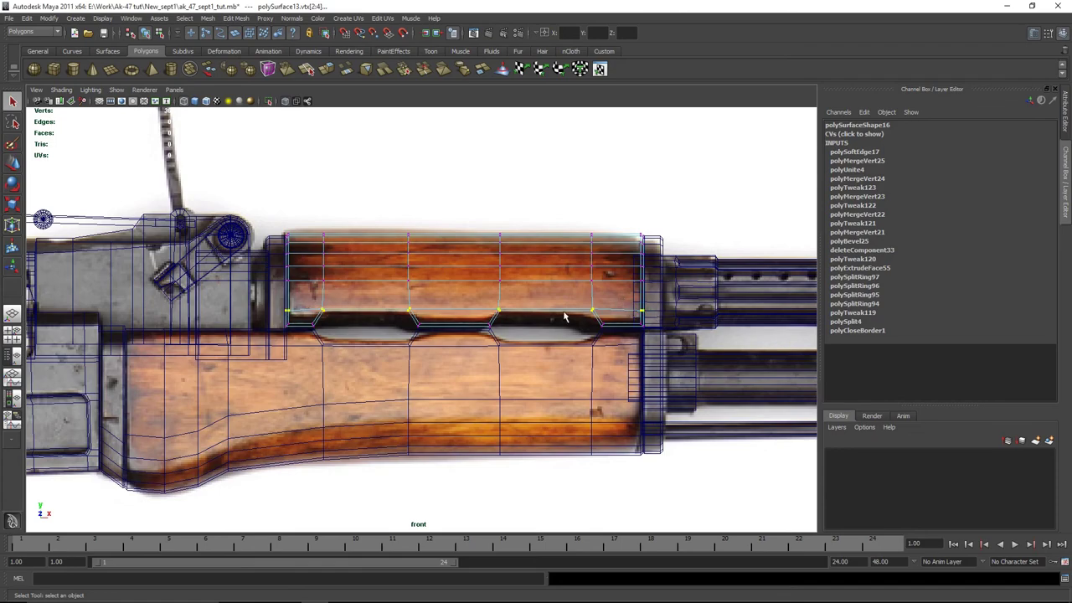
# With the Move tool, grab the selected vertex row in perspective
pyautogui.press('w')
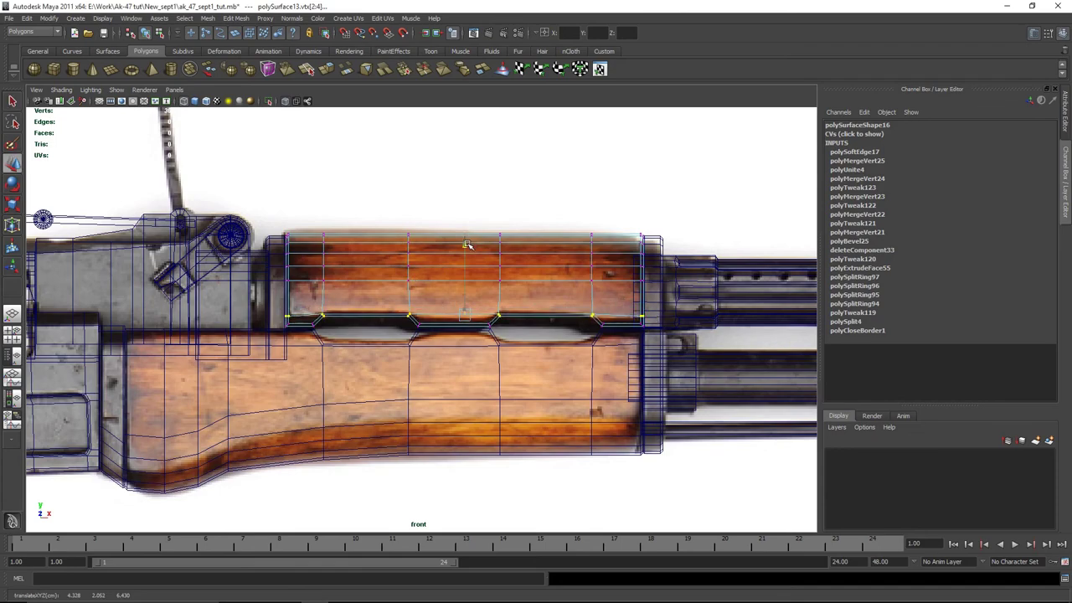
pyautogui.press('space')
pyautogui.press('space')
pyautogui.scroll(5, 503, 239)
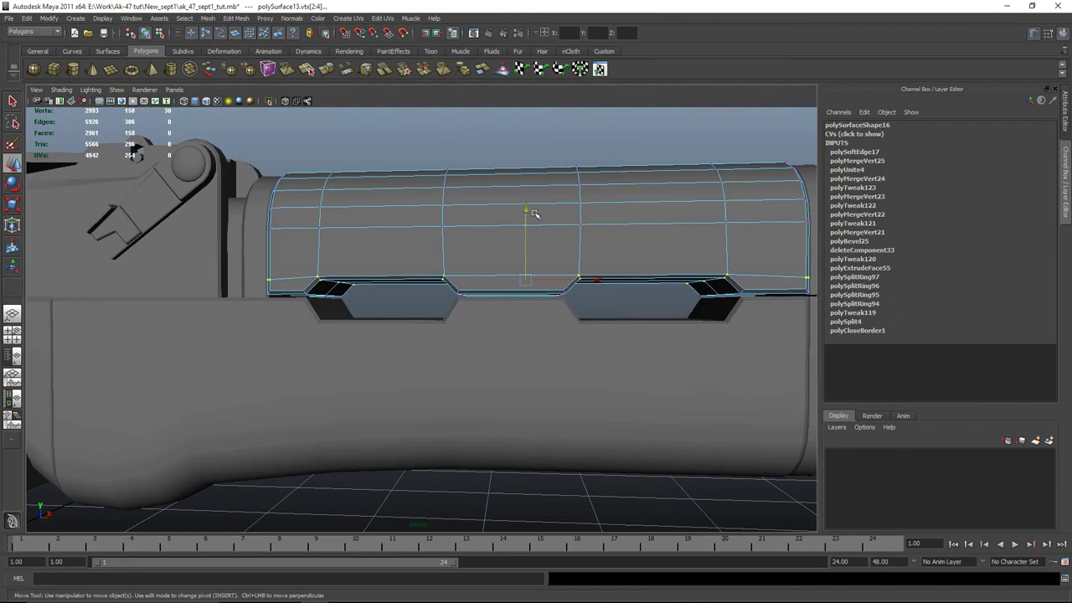
pyautogui.click(524, 216)
# Select the lower handguard and marquee-select all of its top-edge vertices in front view
pyautogui.click(539, 326)
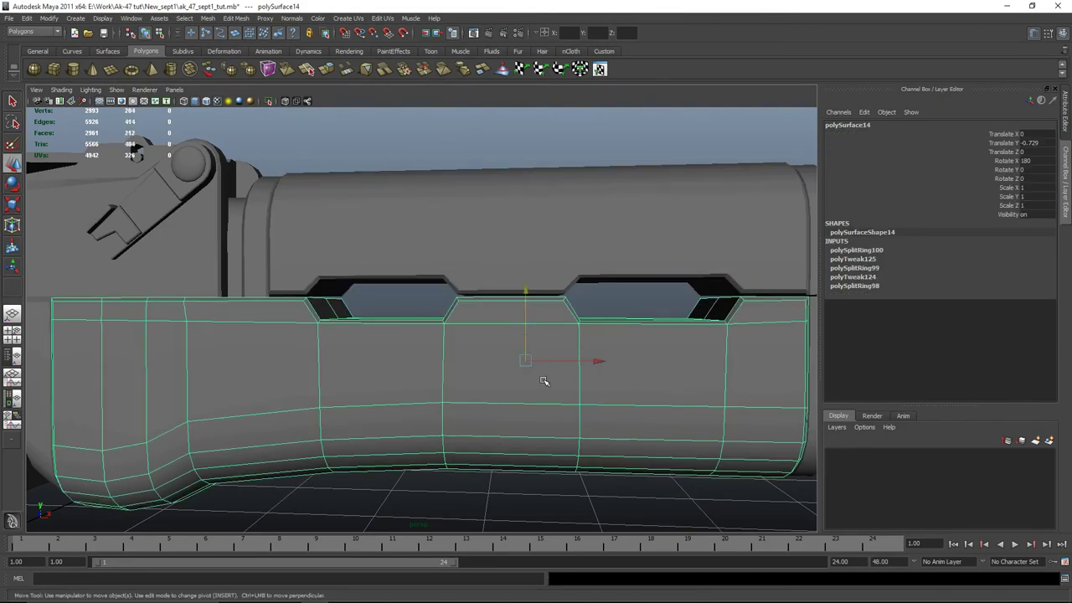
pyautogui.press('space')
pyautogui.press('space')
pyautogui.moveTo(540, 388); pyautogui.dragTo(497, 390, button='right')
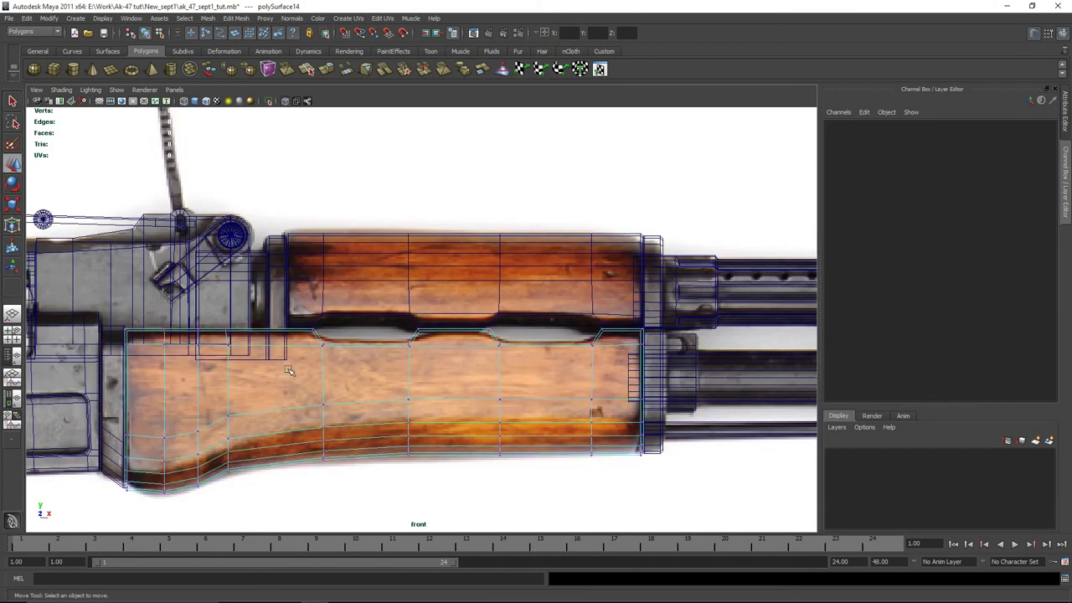
pyautogui.moveTo(121, 337); pyautogui.dragTo(251, 359)
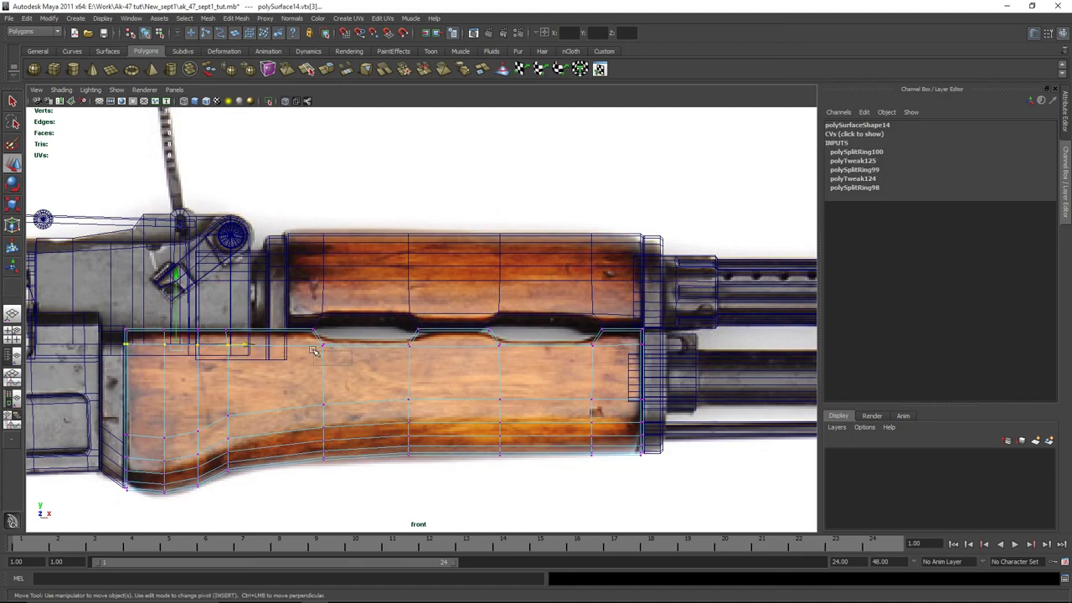
pyautogui.keyDown('shift'); pyautogui.moveTo(307, 336); pyautogui.dragTo(483, 350); pyautogui.keyUp('shift')
pyautogui.keyDown('shift'); pyautogui.moveTo(551, 342); pyautogui.dragTo(659, 358); pyautogui.keyUp('shift')
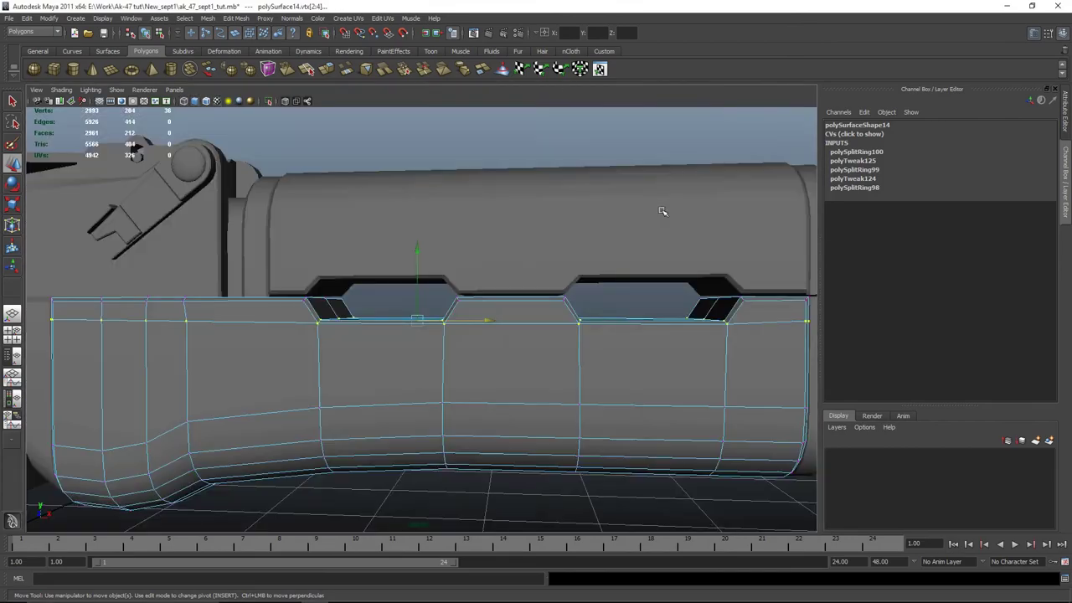
# Move the top-edge vertices up along Y toward the upper handguard, then deselect
pyautogui.scroll(3, 449, 253)
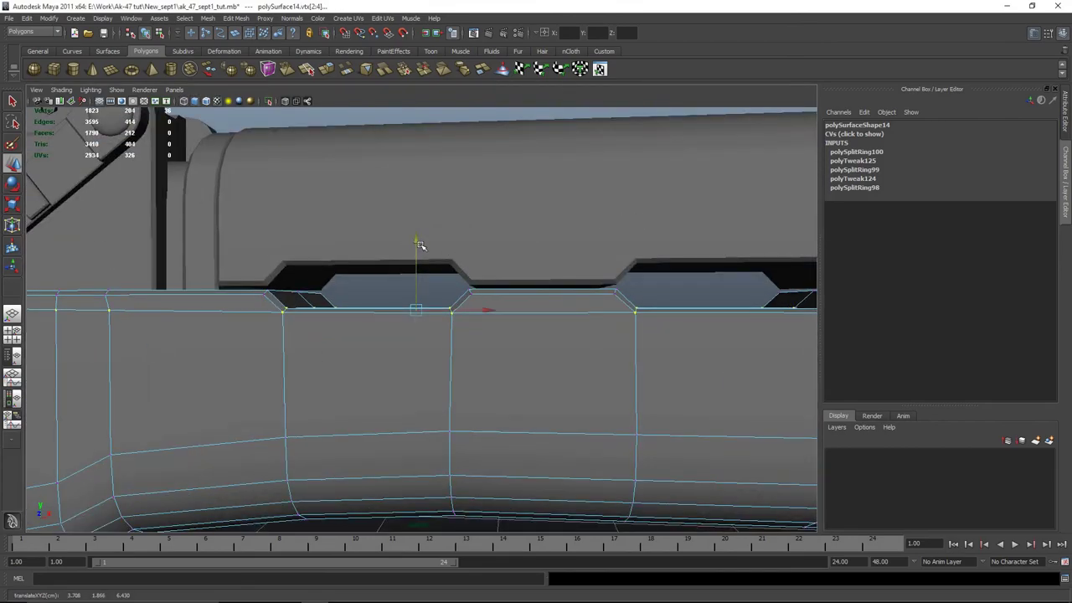
pyautogui.scroll(-5, 418, 242)
pyautogui.moveTo(498, 381)
pyautogui.keyDown('alt'); pyautogui.mouseDown()
pyautogui.moveTo(505, 412)
pyautogui.moveTo(494, 388)
pyautogui.mouseUp(); pyautogui.keyUp('alt')
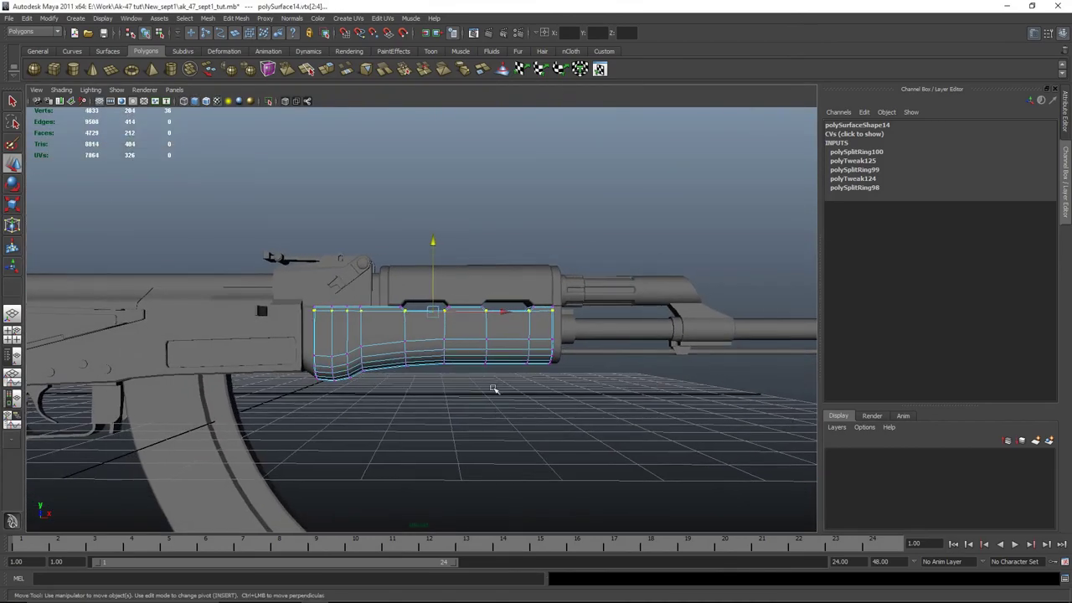
pyautogui.click(433, 245)
pyautogui.click(468, 343)
pyautogui.scroll(-5, 503, 368)
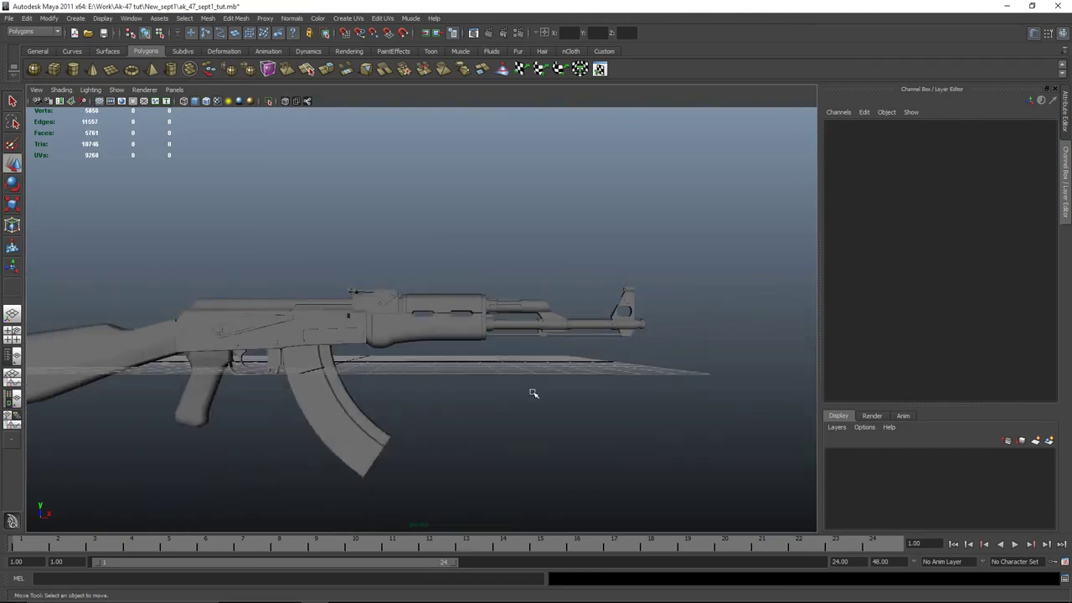
pyautogui.keyDown('alt'); pyautogui.moveTo(530, 390); pyautogui.dragTo(479, 393); pyautogui.keyUp('alt')
pyautogui.keyDown('alt'); pyautogui.moveTo(582, 314); pyautogui.dragTo(519, 290); pyautogui.keyUp('alt')
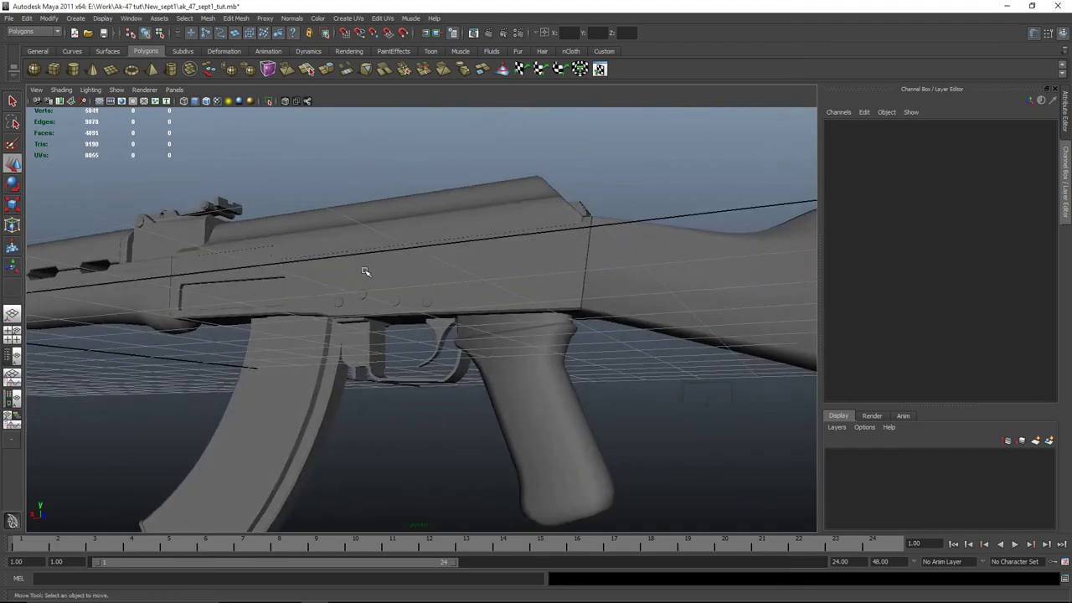
pyautogui.keyDown('alt'); pyautogui.moveTo(601, 414); pyautogui.dragTo(447, 426); pyautogui.keyUp('alt')
pyautogui.keyDown('alt'); pyautogui.moveTo(447, 426); pyautogui.dragTo(530, 429, button='right'); pyautogui.keyUp('alt')
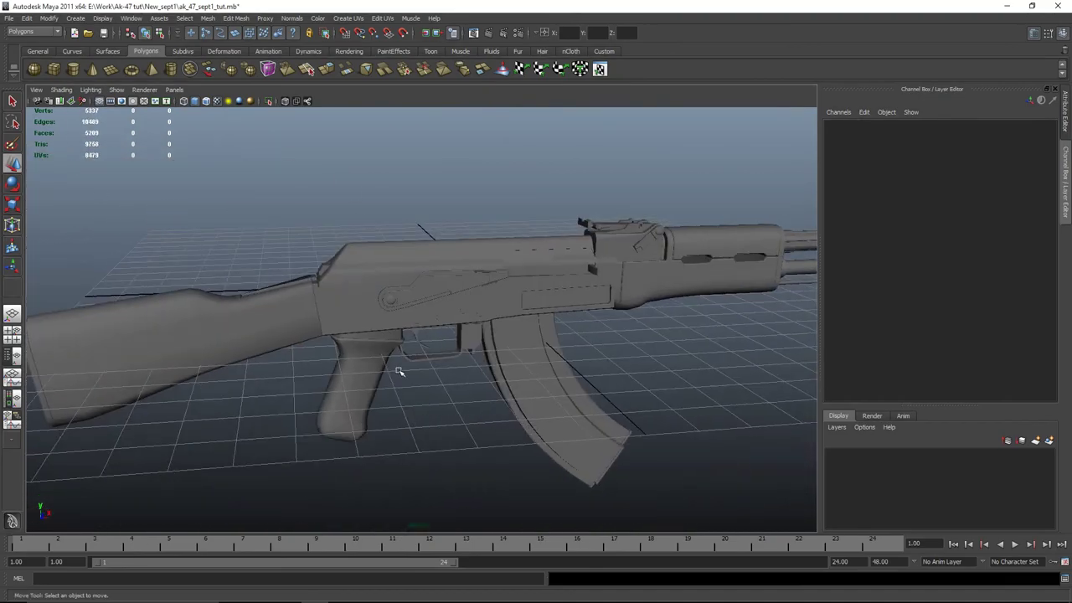
pyautogui.keyDown('alt'); pyautogui.moveTo(399, 372); pyautogui.dragTo(441, 396); pyautogui.keyUp('alt')
pyautogui.scroll(3, 329, 403)
pyautogui.scroll(-3, 371, 393)
pyautogui.scroll(-3, 660, 347)
pyautogui.keyDown('alt'); pyautogui.moveTo(660, 347); pyautogui.dragTo(586, 411); pyautogui.keyUp('alt')
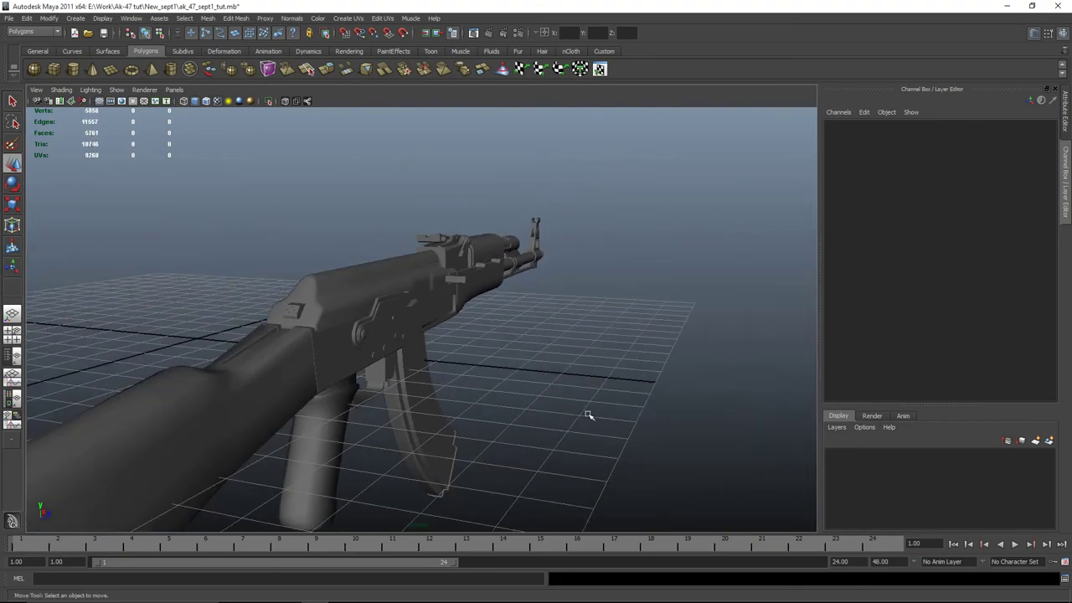
pyautogui.scroll(2, 576, 393)
pyautogui.keyDown('alt'); pyautogui.moveTo(798, 244); pyautogui.dragTo(742, 301, button='middle'); pyautogui.keyUp('alt')
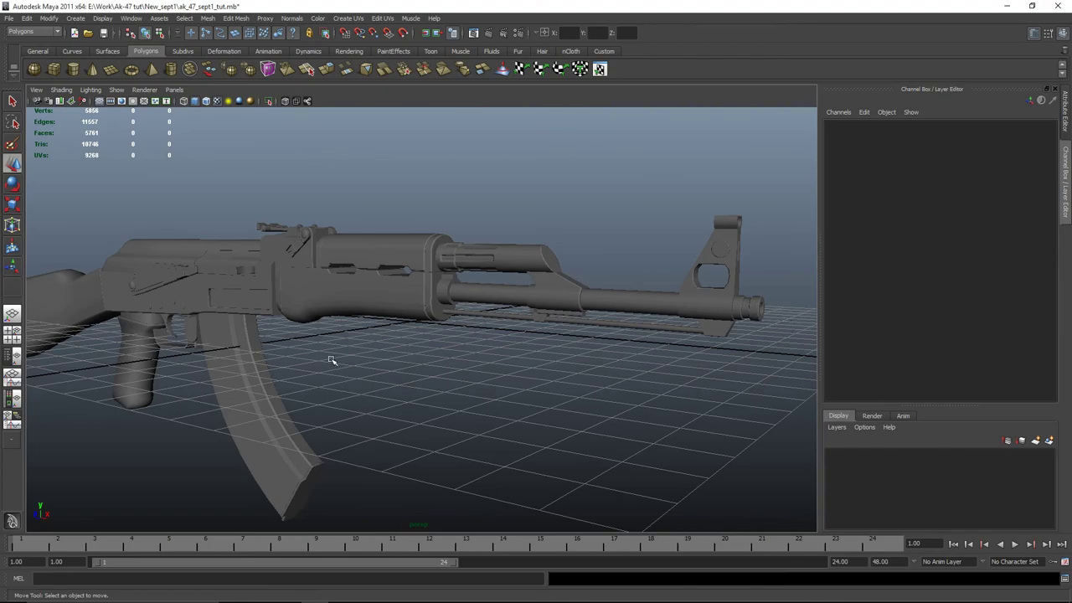
pyautogui.keyDown('alt'); pyautogui.moveTo(331, 360); pyautogui.dragTo(584, 390); pyautogui.keyUp('alt')
pyautogui.scroll(2, 352, 249)
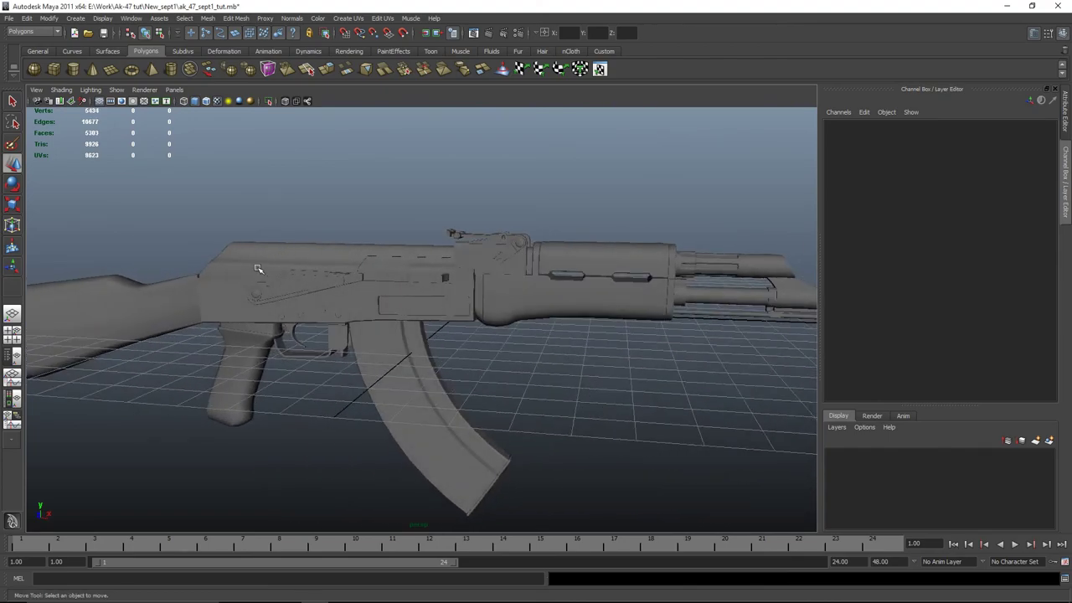
pyautogui.scroll(2, 355, 366)
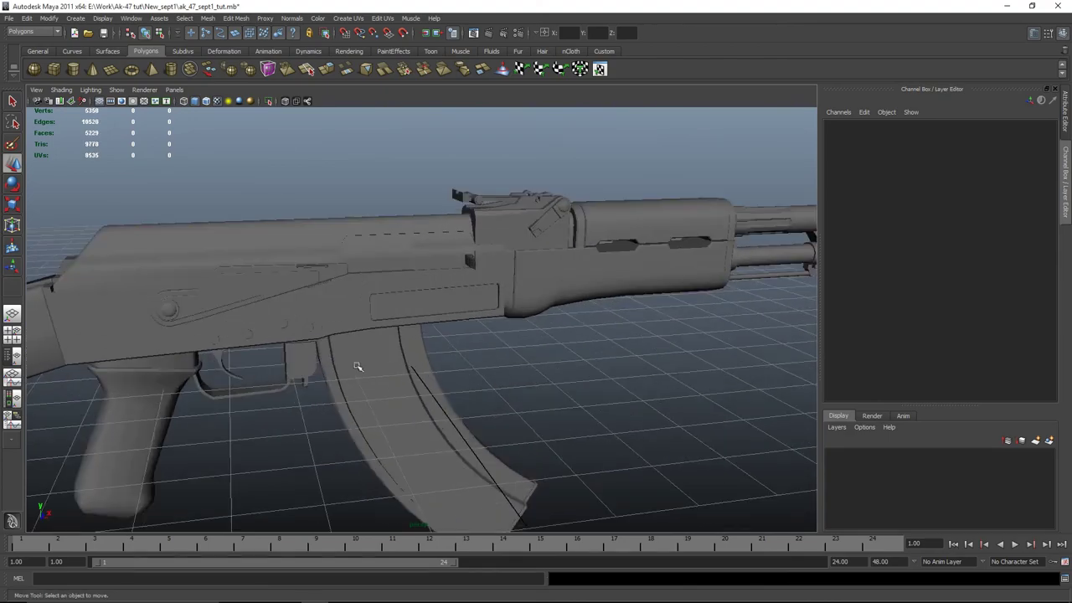
pyautogui.keyDown('alt'); pyautogui.moveTo(354, 366); pyautogui.dragTo(482, 396); pyautogui.keyUp('alt')
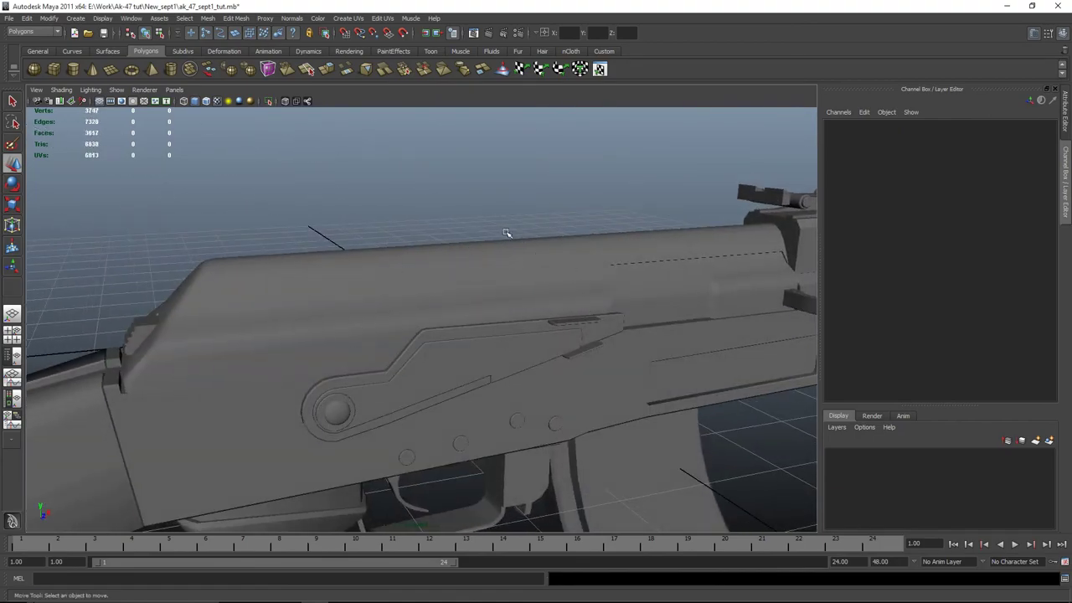
pyautogui.keyDown('alt'); pyautogui.moveTo(649, 223); pyautogui.dragTo(611, 390); pyautogui.keyUp('alt')
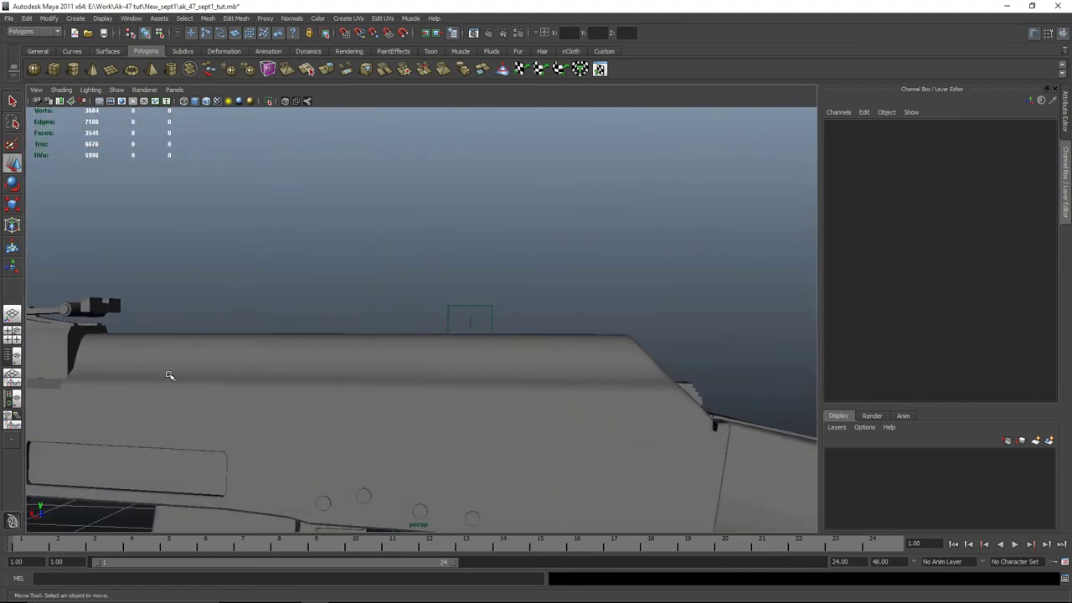
pyautogui.keyDown('alt'); pyautogui.moveTo(642, 403); pyautogui.dragTo(575, 392); pyautogui.keyUp('alt')
pyautogui.scroll(6, 514, 388)
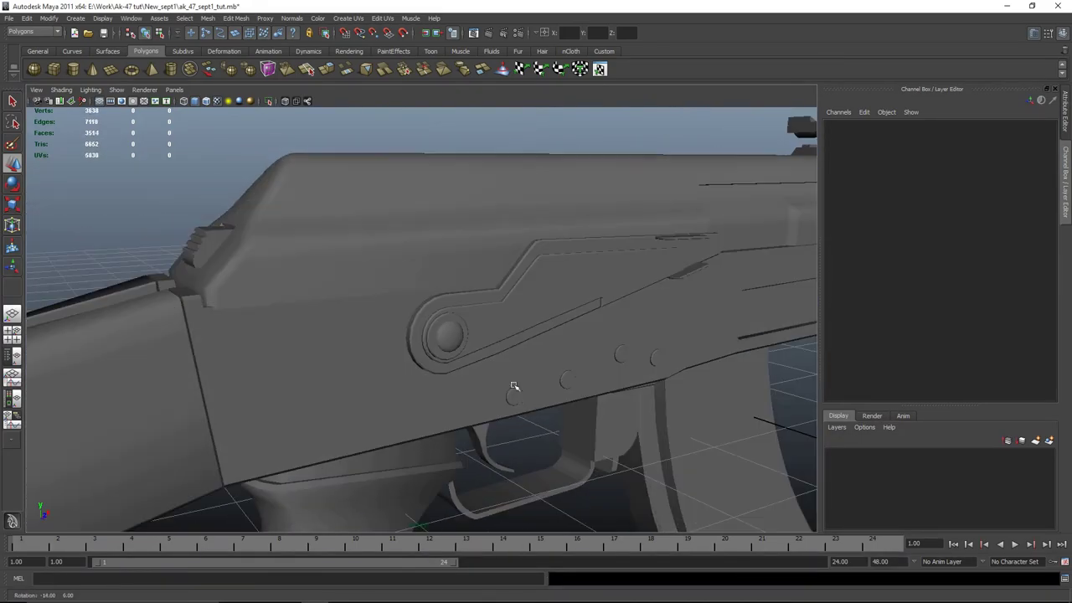
# Select the lever's ring, dome cap, body and bar and combine them into one mesh
pyautogui.click(557, 318)
pyautogui.press('q')
pyautogui.click(534, 323)
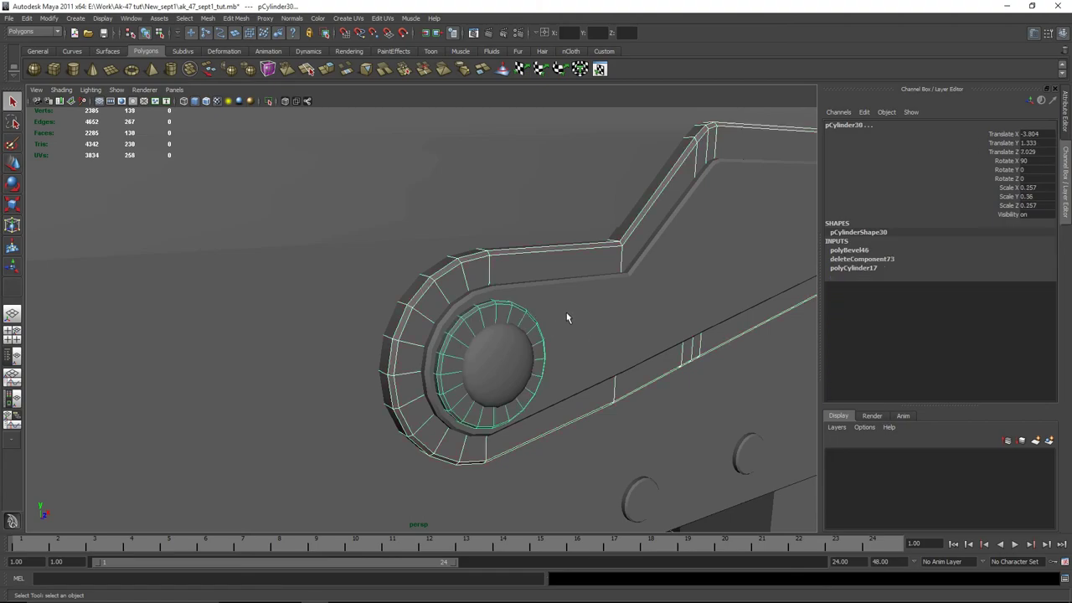
pyautogui.click(500, 361)
pyautogui.click(628, 305)
pyautogui.press('f')
pyautogui.click(702, 198)
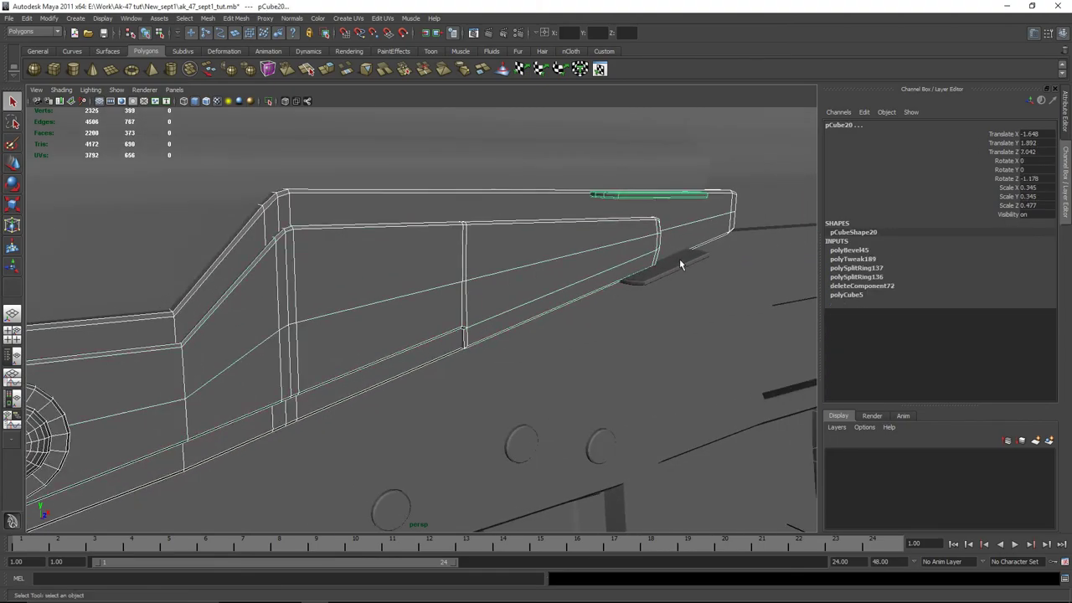
pyautogui.scroll(-5, 679, 259)
pyautogui.keyDown('alt'); pyautogui.moveTo(704, 337); pyautogui.dragTo(352, 120); pyautogui.keyUp('alt')
pyautogui.click(208, 17)
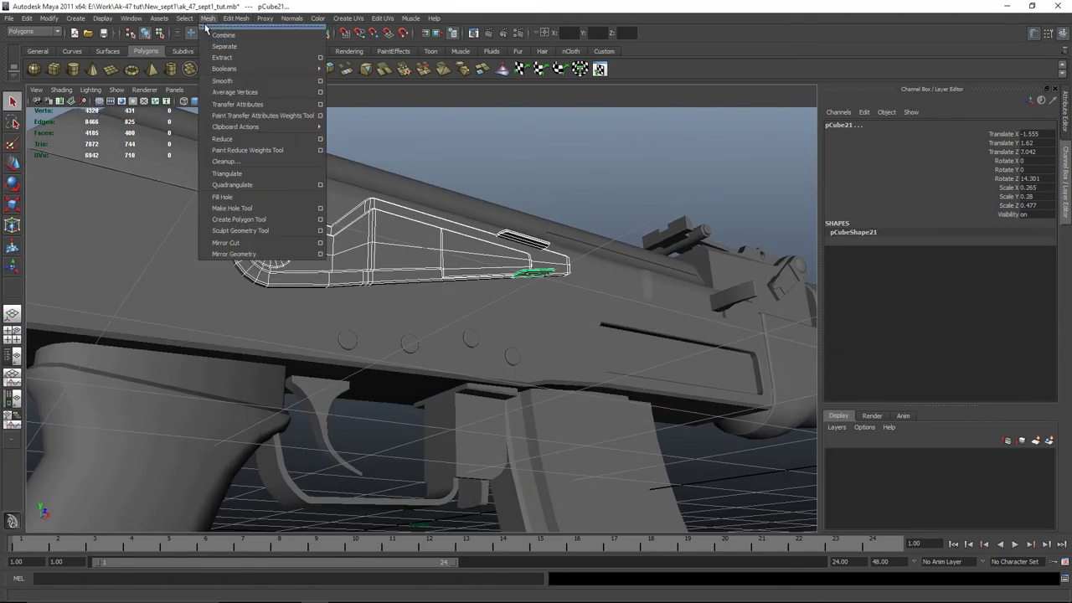
pyautogui.click(226, 38)
# Snap the combined lever's pivot to the centre of its round end in the side view
pyautogui.keyDown('alt'); pyautogui.moveTo(586, 184); pyautogui.dragTo(432, 242); pyautogui.keyUp('alt')
pyautogui.press('space')
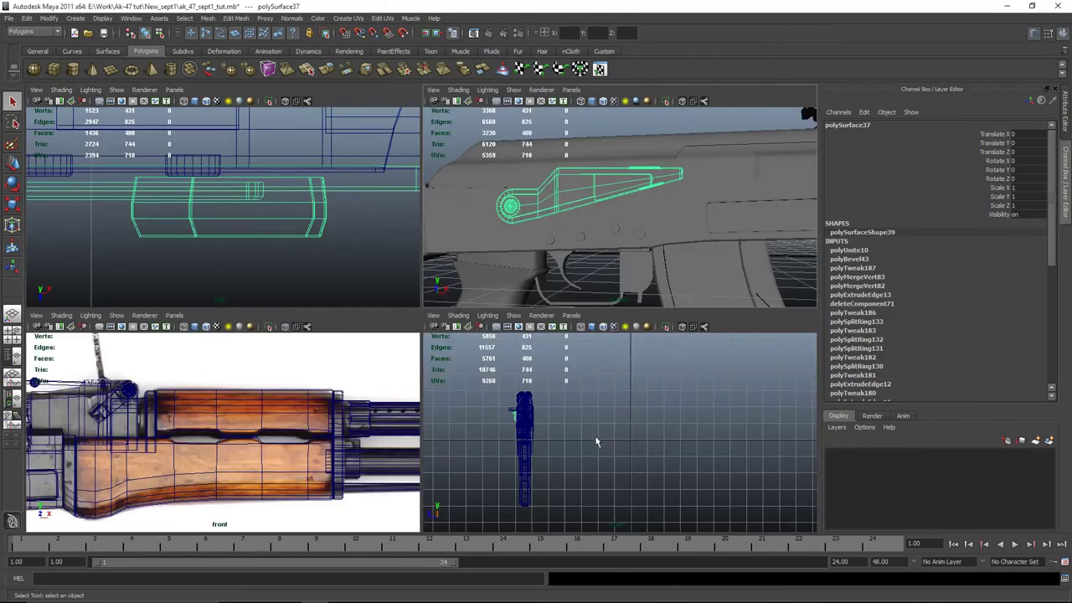
pyautogui.press('space')
pyautogui.press('f')
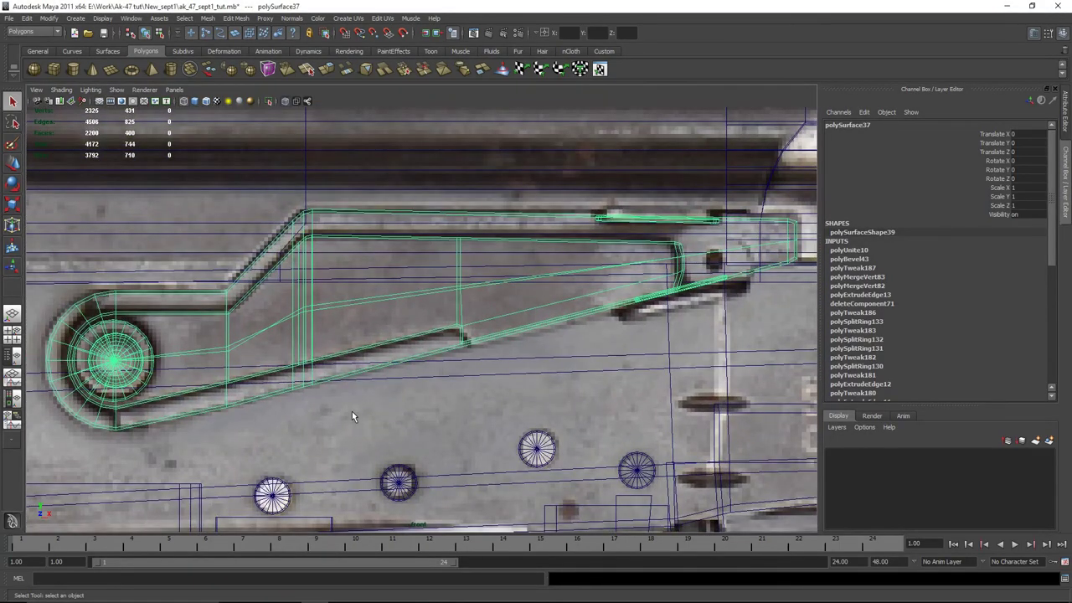
pyautogui.keyDown('alt'); pyautogui.moveTo(348, 409); pyautogui.dragTo(530, 378, button='middle'); pyautogui.keyUp('alt')
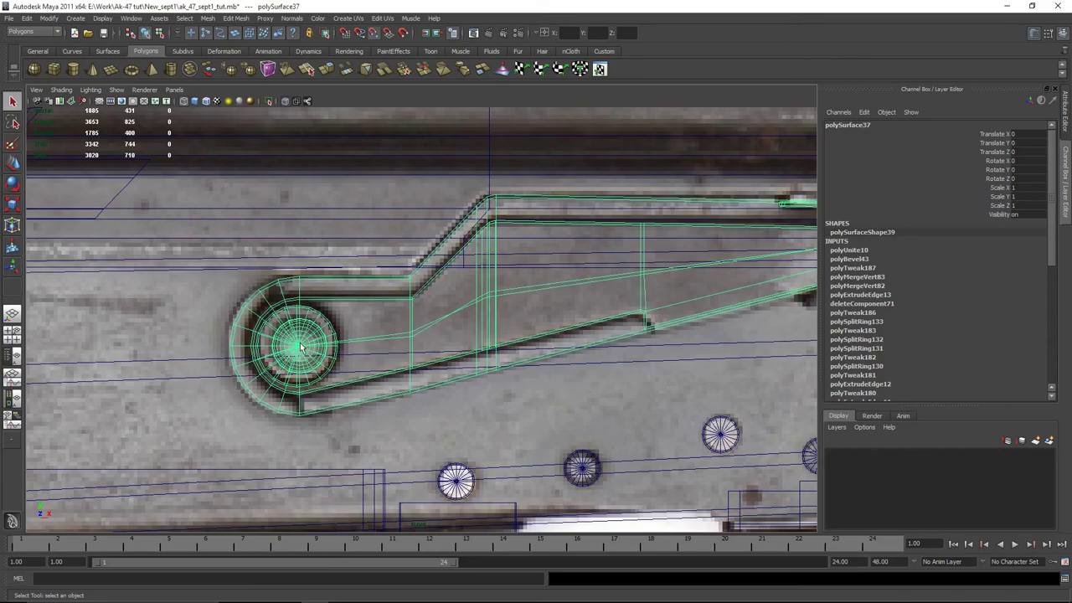
pyautogui.press('v')
pyautogui.press('w')
pyautogui.press('a')
pyautogui.scroll(6, 411, 326)
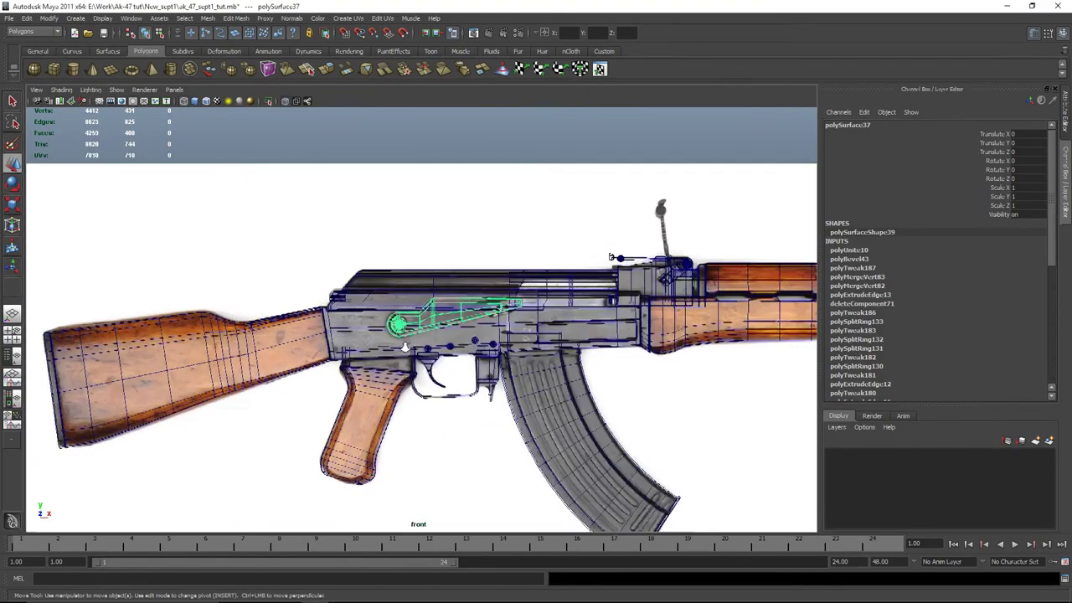
pyautogui.click(603, 50)
pyautogui.scroll(5, 388, 373)
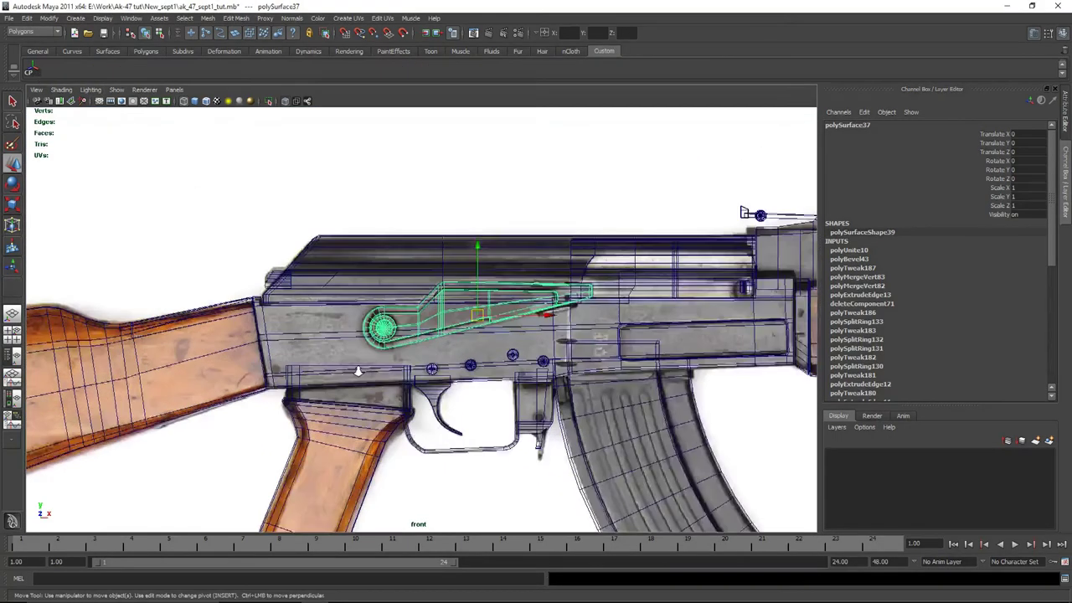
pyautogui.moveTo(570, 353); pyautogui.dragTo(345, 336, button='middle')
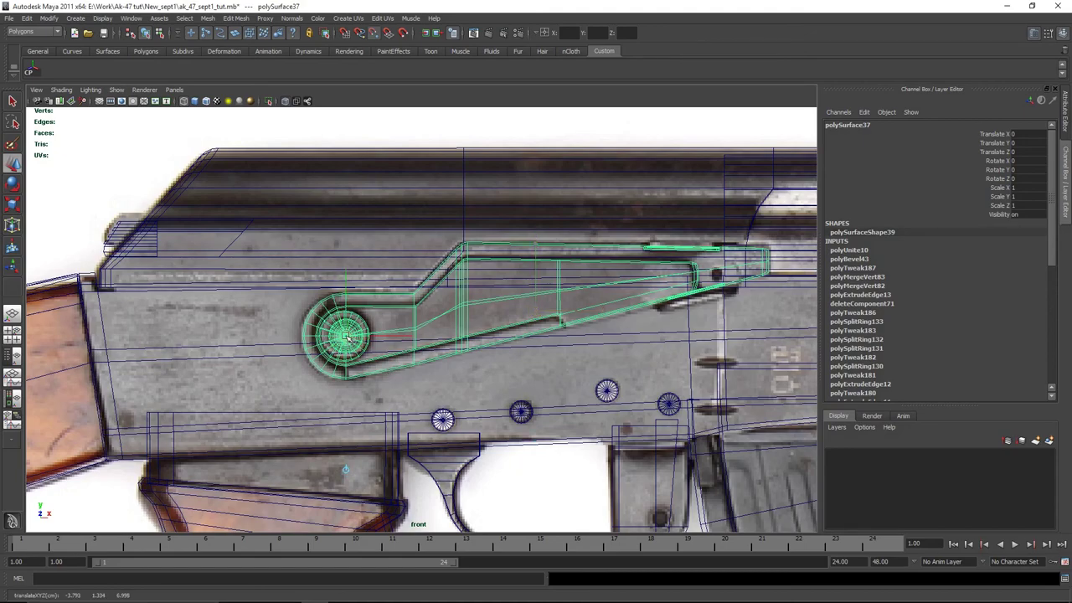
# Rotate the lever downward on Z about its round end in the perspective view
pyautogui.press('space')
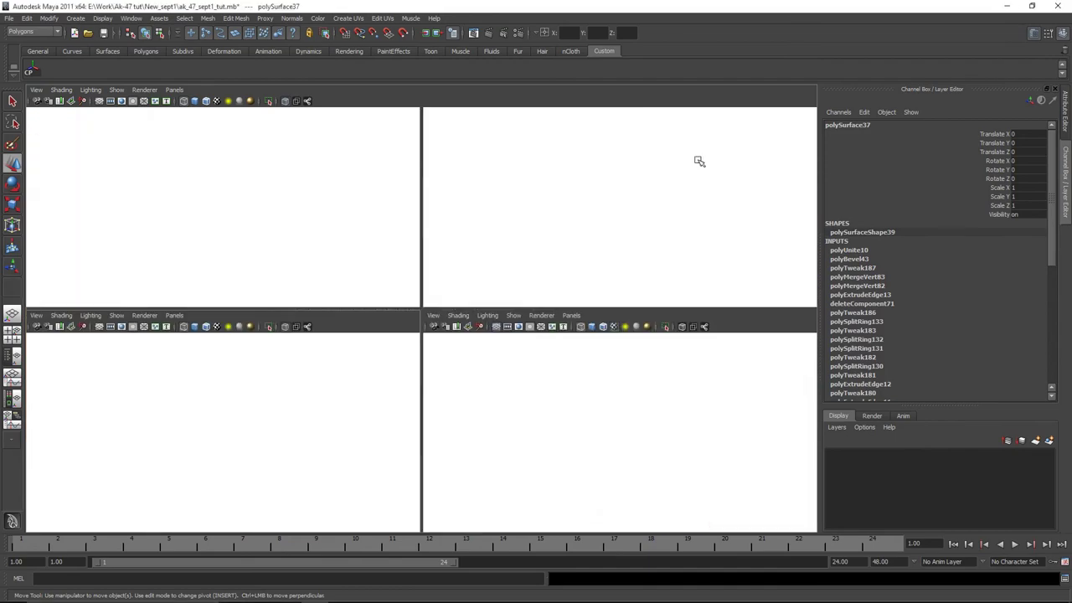
pyautogui.press('space')
pyautogui.press('e')
pyautogui.keyDown('alt'); pyautogui.moveTo(371, 333); pyautogui.dragTo(465, 264); pyautogui.keyUp('alt')
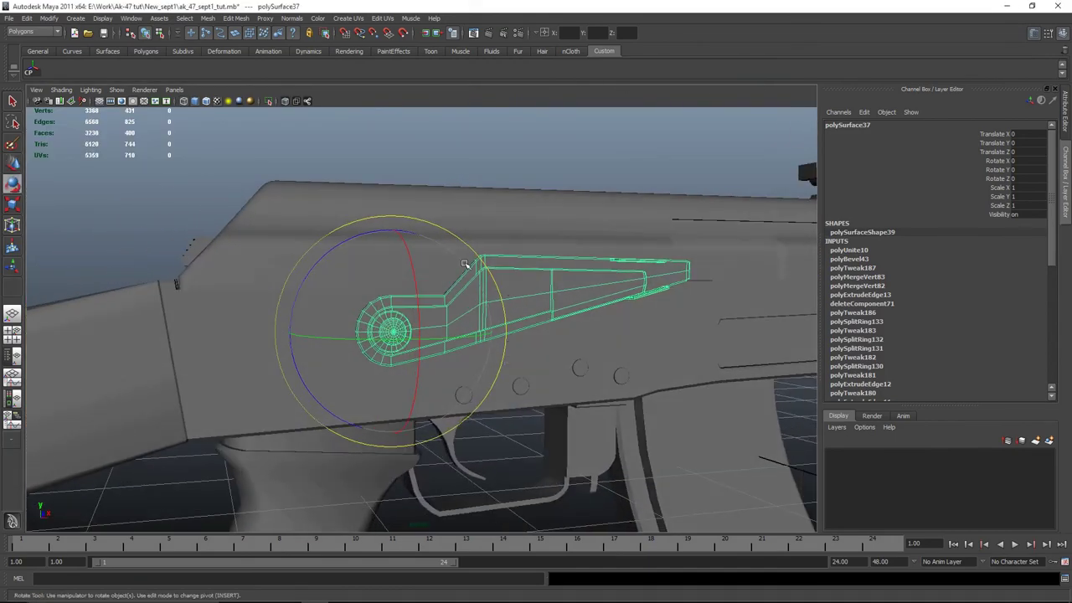
pyautogui.moveTo(358, 240); pyautogui.dragTo(382, 244)
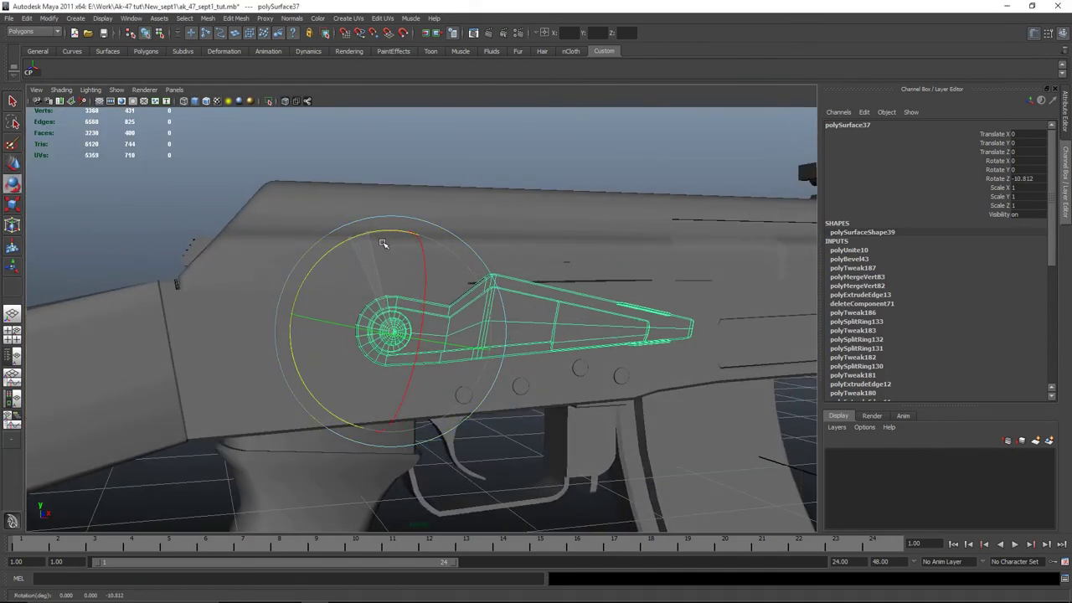
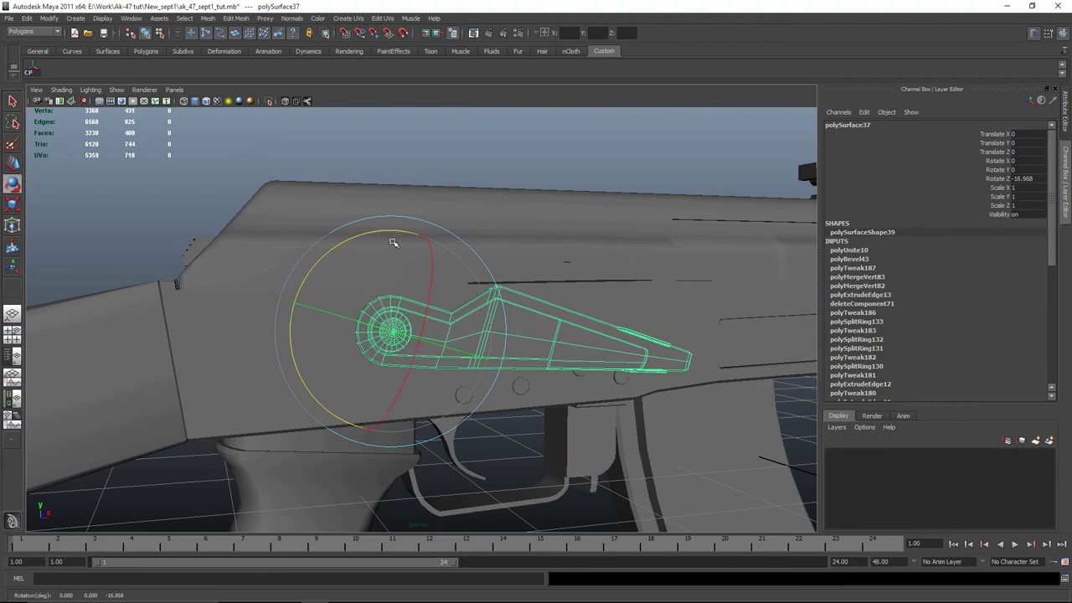
# Orbit around the rifle to inspect pCylinder1 on the receiver, then clear the selection
pyautogui.keyDown('alt'); pyautogui.moveTo(393, 242); pyautogui.dragTo(476, 491); pyautogui.keyUp('alt')
pyautogui.click(421, 481)
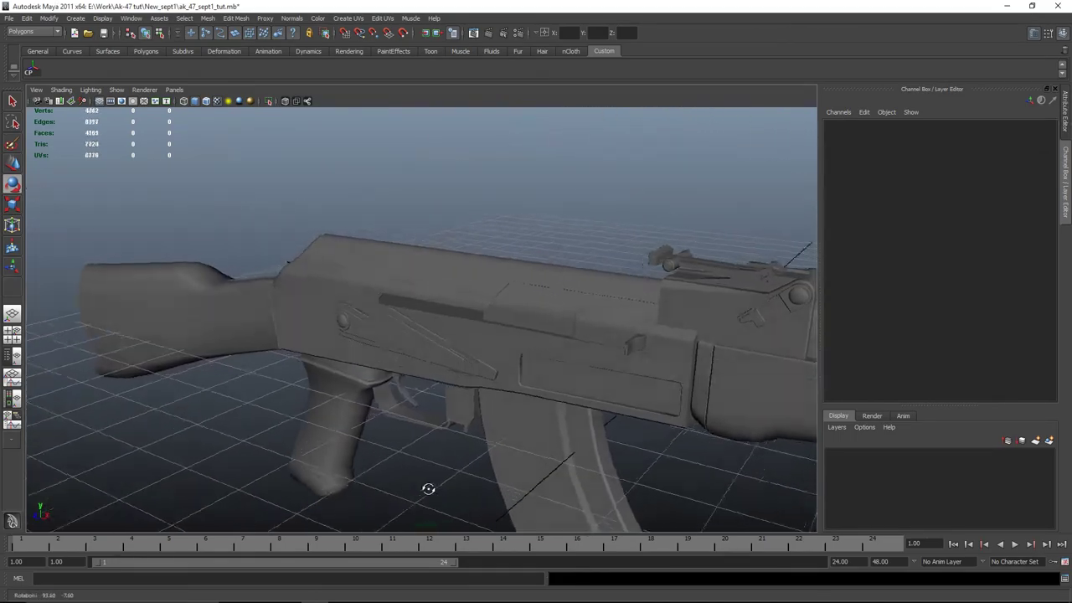
pyautogui.scroll(3, 374, 476)
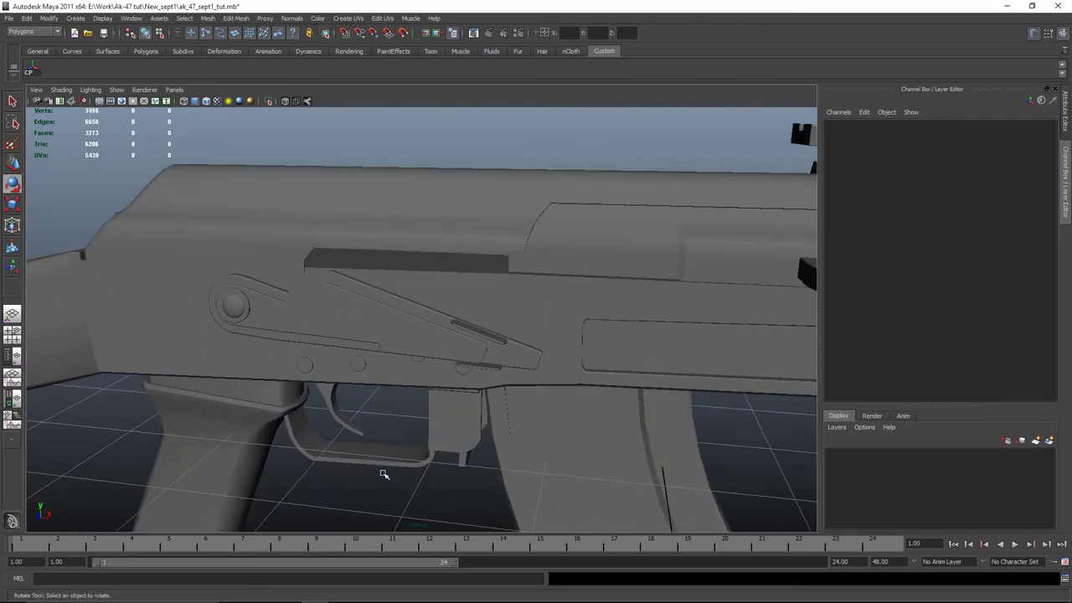
pyautogui.keyDown('alt'); pyautogui.moveTo(383, 471); pyautogui.dragTo(537, 315); pyautogui.keyUp('alt')
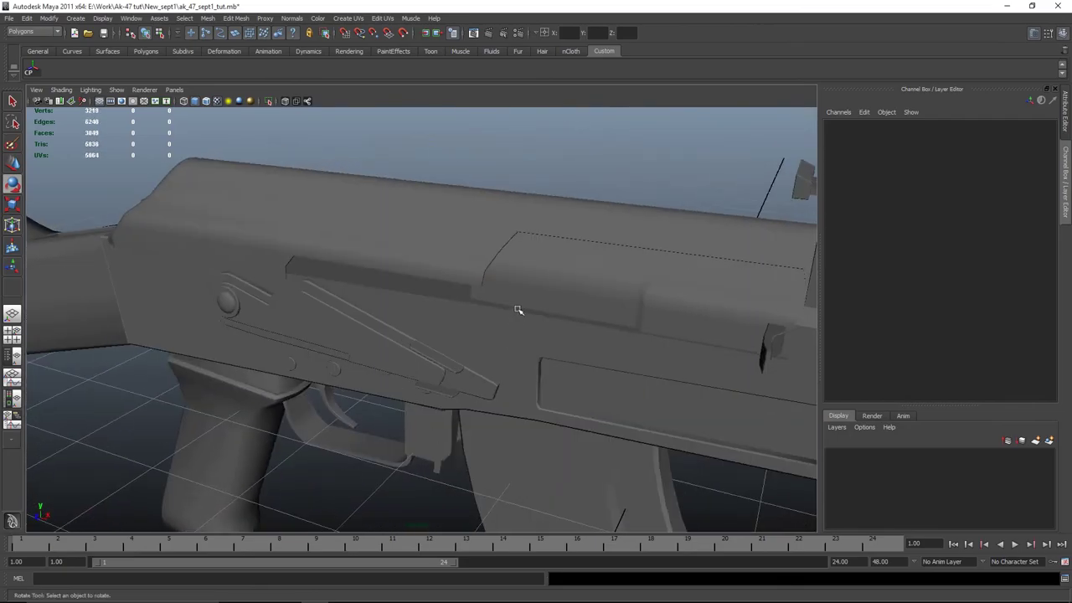
pyautogui.click(519, 310)
pyautogui.scroll(-5, 478, 307)
pyautogui.click(713, 459)
pyautogui.scroll(6, 507, 350)
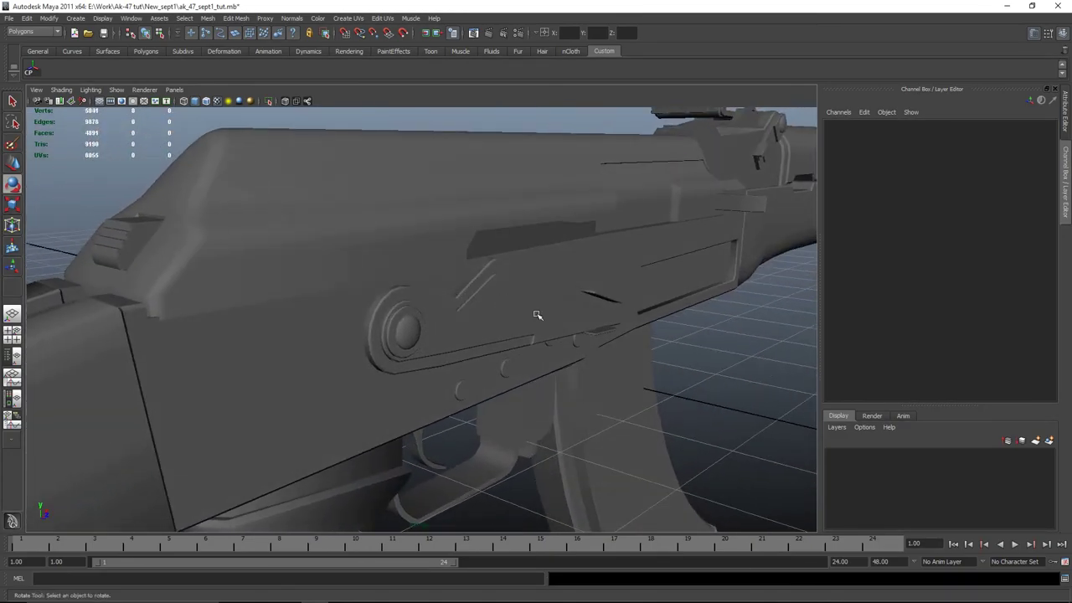
pyautogui.keyDown('alt'); pyautogui.moveTo(576, 235); pyautogui.dragTo(473, 316); pyautogui.keyUp('alt')
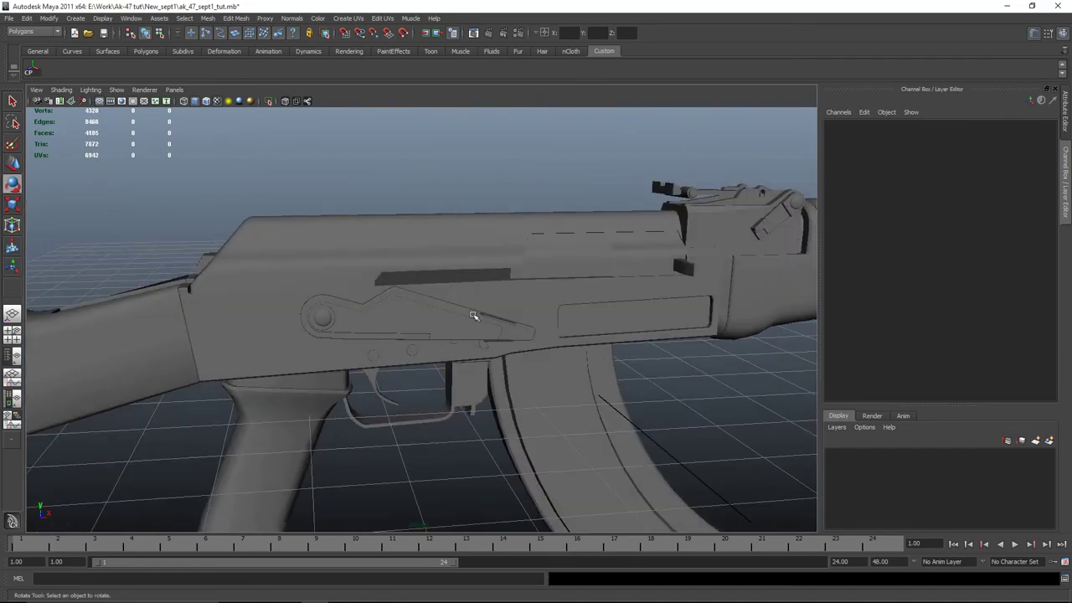
pyautogui.keyDown('alt'); pyautogui.moveTo(446, 277); pyautogui.dragTo(217, 301); pyautogui.keyUp('alt')
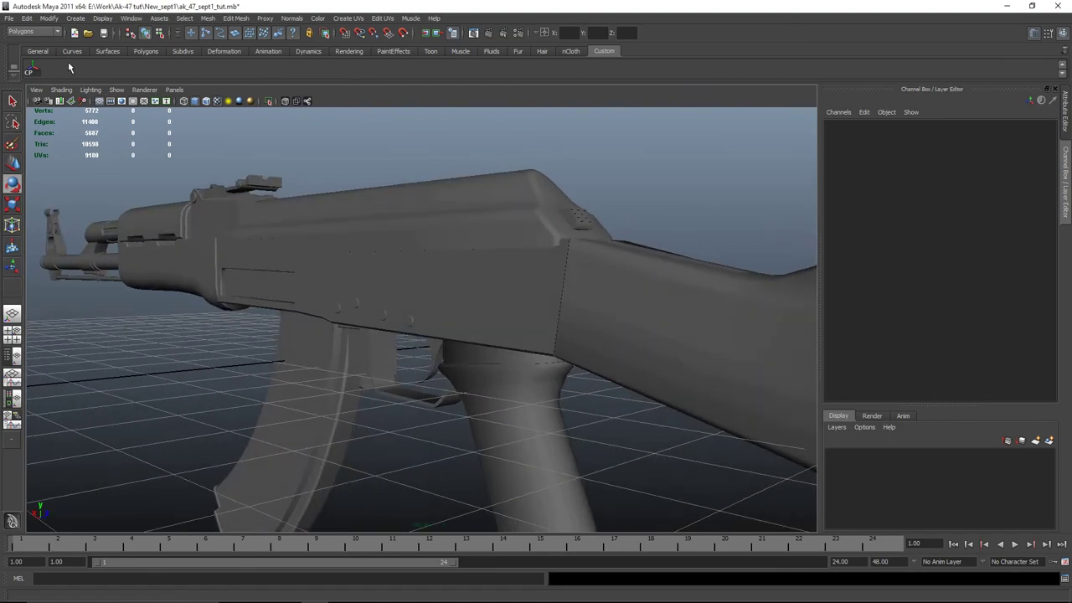
# Draw a new polygon cylinder beside the rifle and scale it uniformly to about 0.159
pyautogui.click(151, 51)
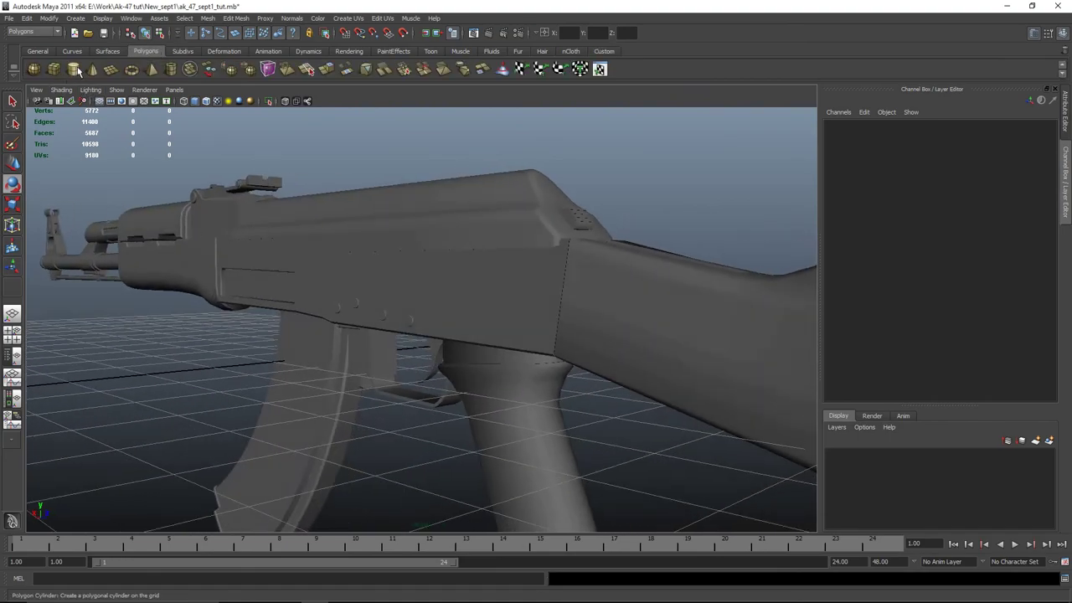
pyautogui.click(75, 71)
pyautogui.keyDown('alt'); pyautogui.moveTo(288, 251); pyautogui.dragTo(287, 234, button='right'); pyautogui.keyUp('alt')
pyautogui.keyDown('alt'); pyautogui.moveTo(287, 235); pyautogui.dragTo(502, 340); pyautogui.keyUp('alt')
pyautogui.moveTo(446, 318); pyautogui.dragTo(448, 251)
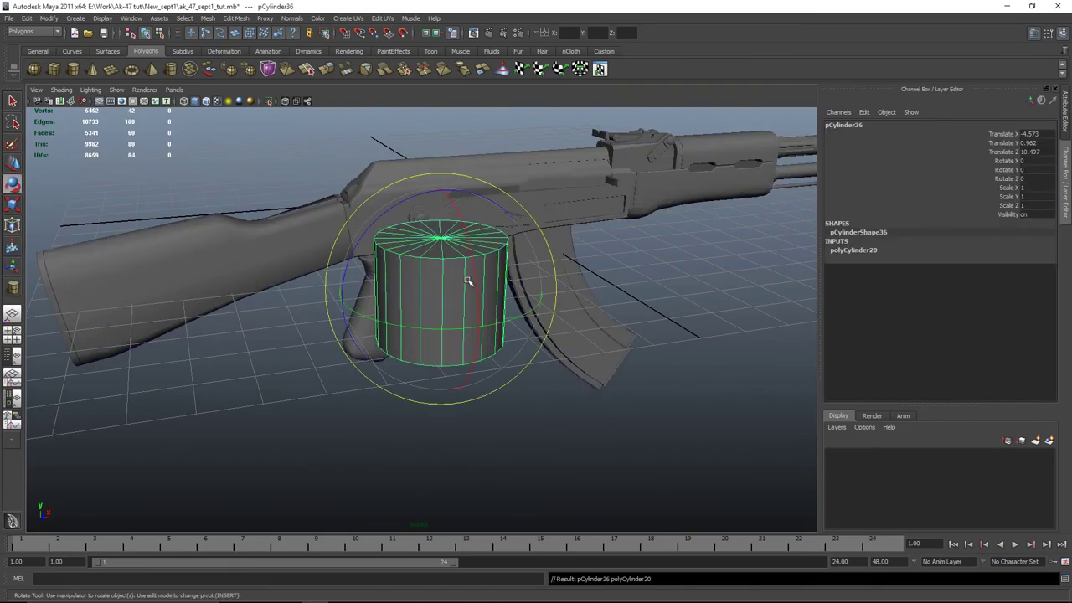
pyautogui.press('r')
pyautogui.moveTo(441, 289); pyautogui.dragTo(402, 364)
# In the front reference view, make the cylinder thin and tall (0.040 wide, 0.268 high) and raise it slightly
pyautogui.press('space')
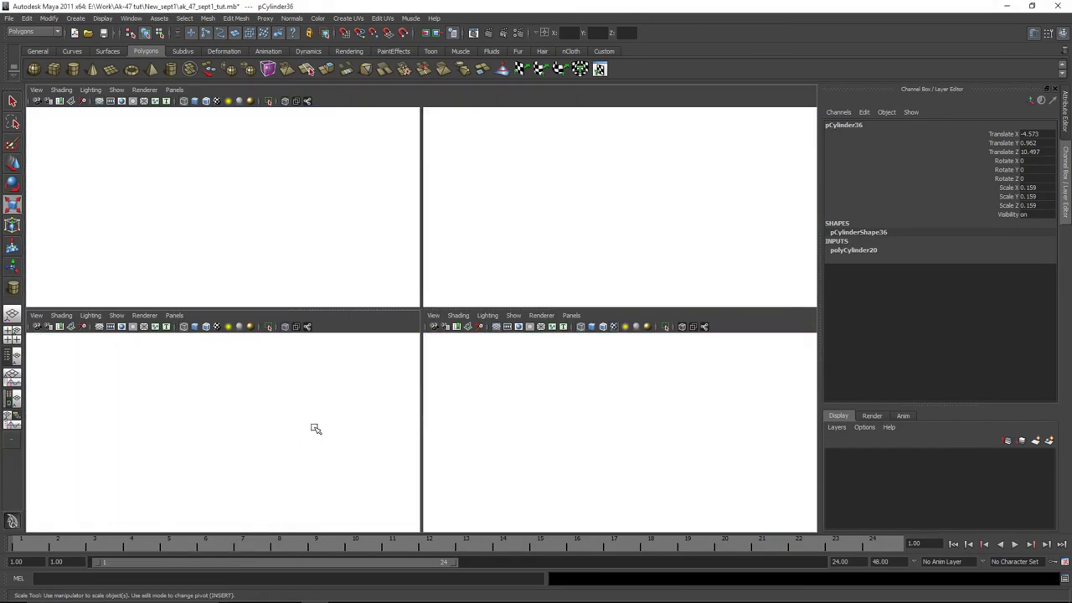
pyautogui.press('space')
pyautogui.scroll(-5, 368, 367)
pyautogui.scroll(8, 368, 366)
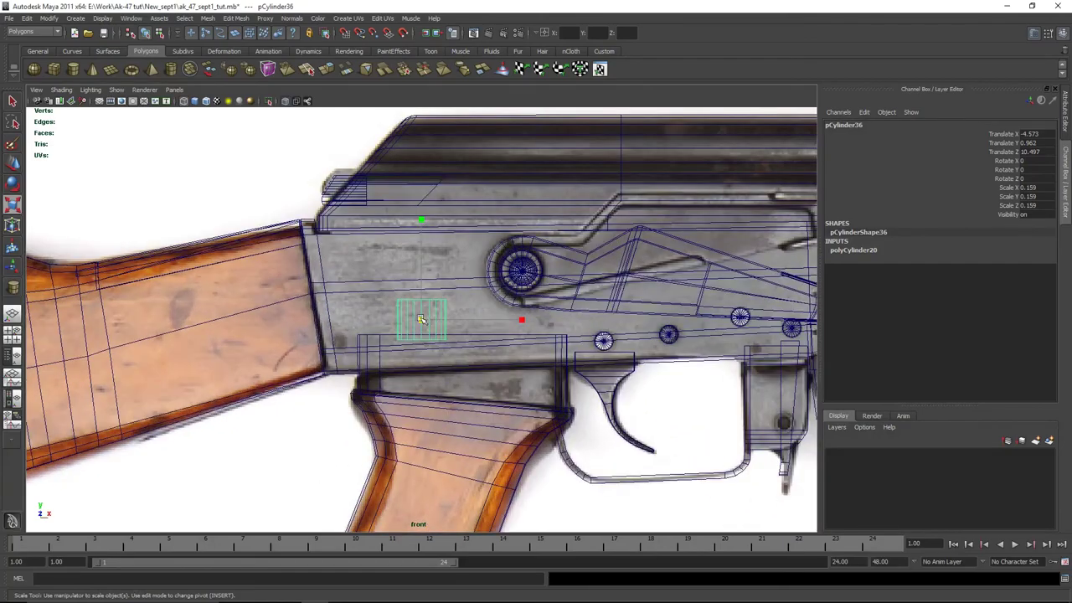
pyautogui.moveTo(421, 320)
pyautogui.mouseDown()
pyautogui.moveTo(393, 321)
pyautogui.moveTo(416, 301)
pyautogui.mouseUp()
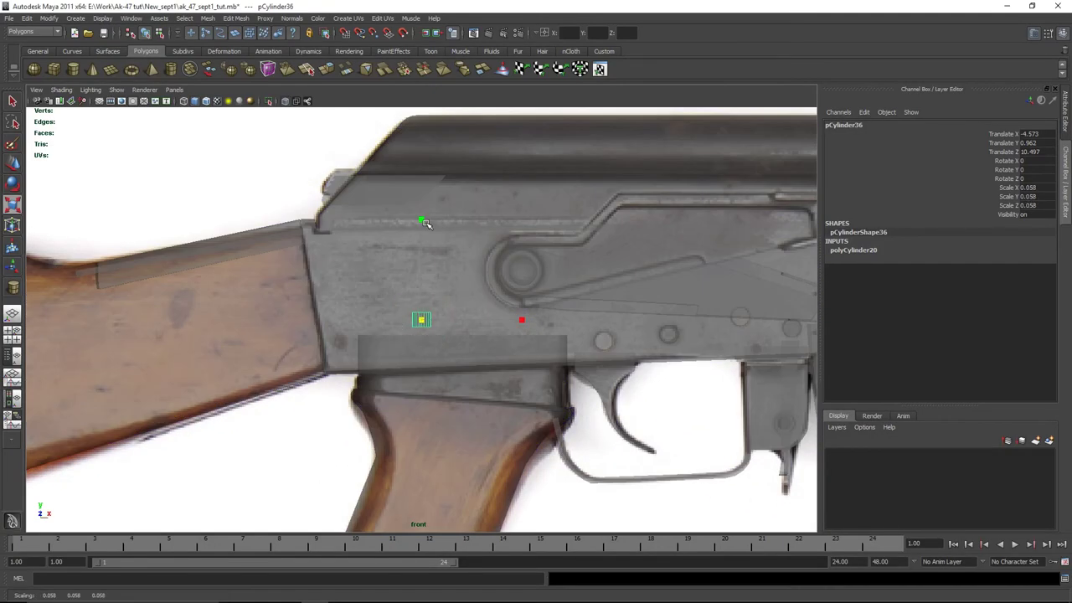
pyautogui.moveTo(425, 223); pyautogui.dragTo(423, 122)
pyautogui.keyDown('alt'); pyautogui.moveTo(423, 218); pyautogui.dragTo(443, 258, button='middle'); pyautogui.keyUp('alt')
pyautogui.moveTo(441, 360); pyautogui.dragTo(436, 363)
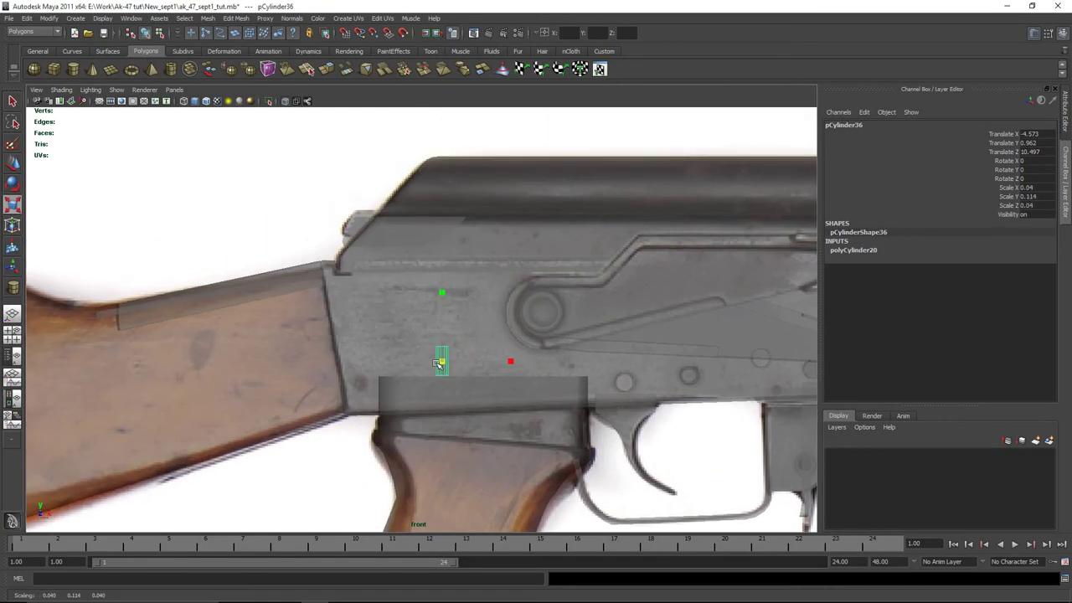
pyautogui.moveTo(442, 292); pyautogui.dragTo(442, 191)
pyautogui.press('w')
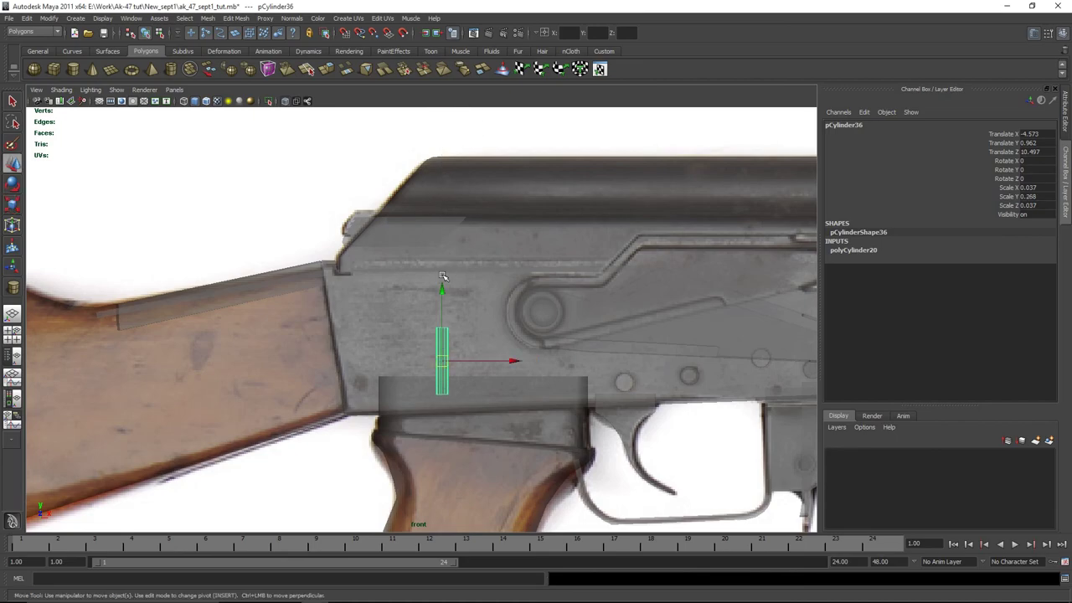
pyautogui.moveTo(443, 277); pyautogui.dragTo(441, 267)
# Fine-tune the pin's width and height to a final 0.027 × 0.239 × 0.027 scale
pyautogui.scroll(2, 442, 293)
pyautogui.press('r')
pyautogui.moveTo(446, 334); pyautogui.dragTo(442, 332)
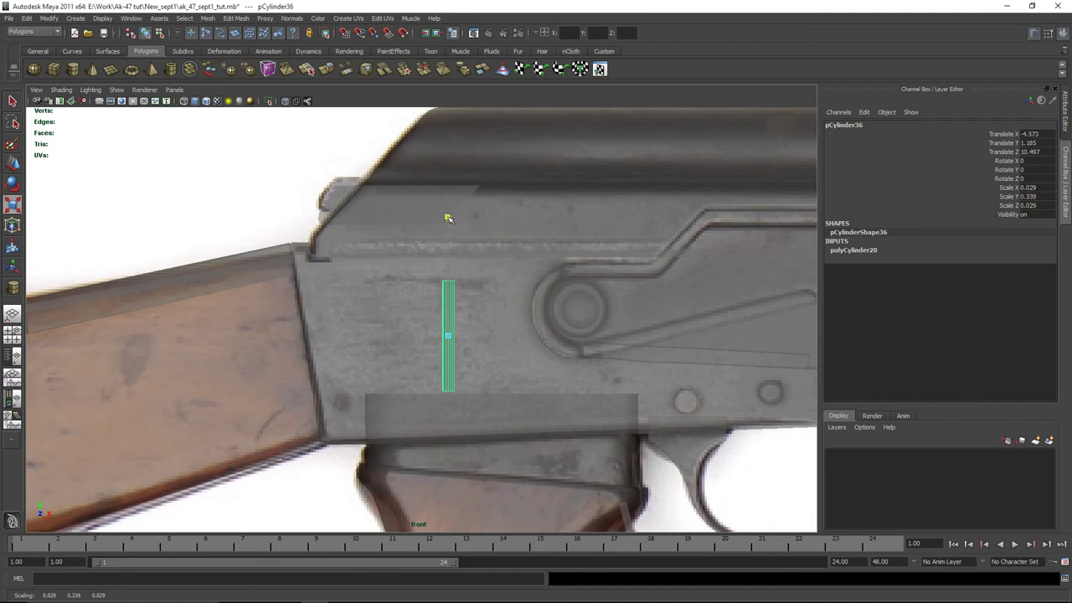
pyautogui.moveTo(450, 238); pyautogui.dragTo(449, 298)
pyautogui.moveTo(447, 337); pyautogui.dragTo(441, 339)
pyautogui.moveTo(449, 237)
pyautogui.mouseDown()
pyautogui.moveTo(448, 200)
pyautogui.moveTo(450, 221)
pyautogui.mouseUp()
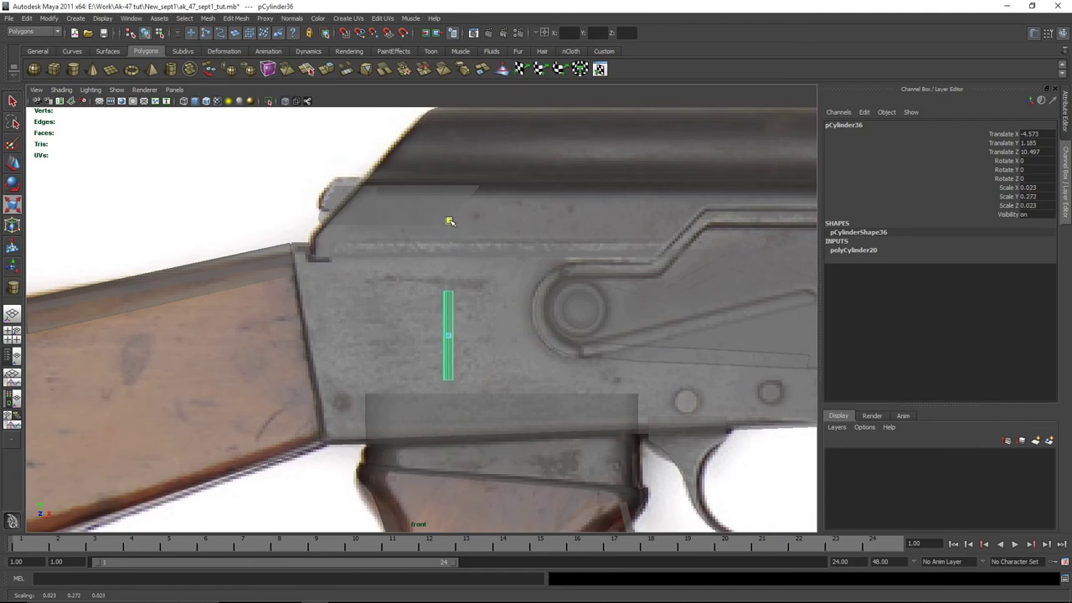
pyautogui.moveTo(448, 337); pyautogui.dragTo(455, 336)
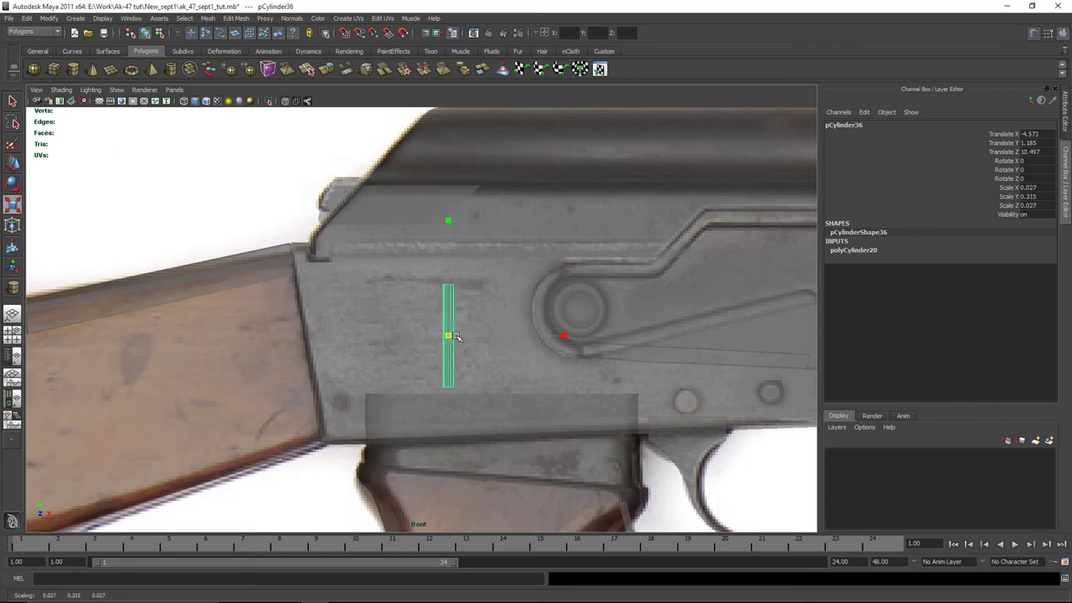
pyautogui.moveTo(450, 236); pyautogui.dragTo(450, 282)
pyautogui.moveTo(450, 336)
pyautogui.mouseDown()
pyautogui.moveTo(460, 328)
pyautogui.moveTo(446, 335)
pyautogui.mouseUp()
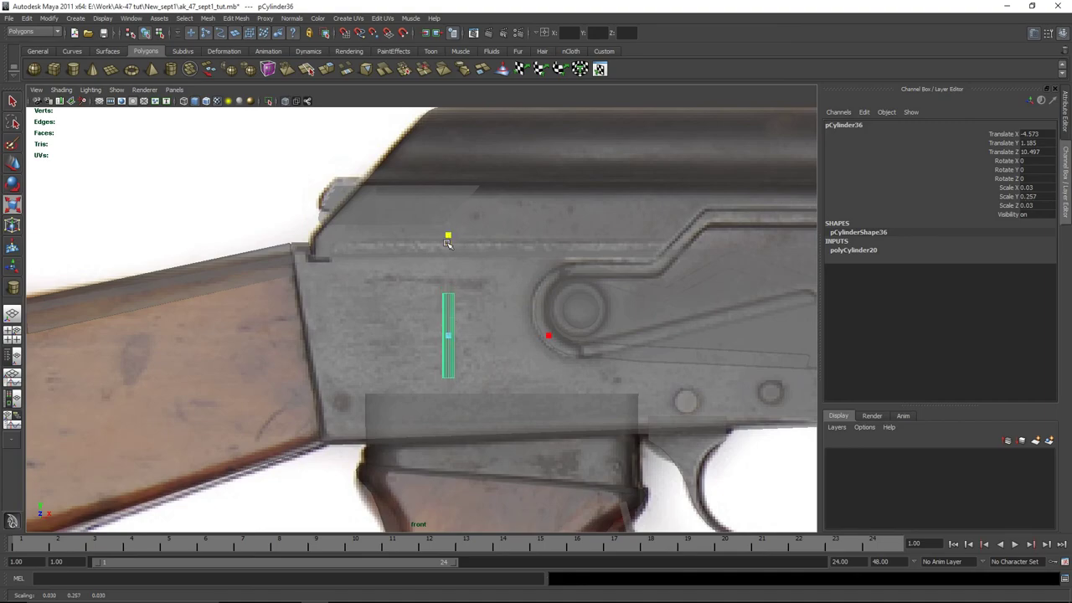
pyautogui.moveTo(449, 338); pyautogui.dragTo(445, 337)
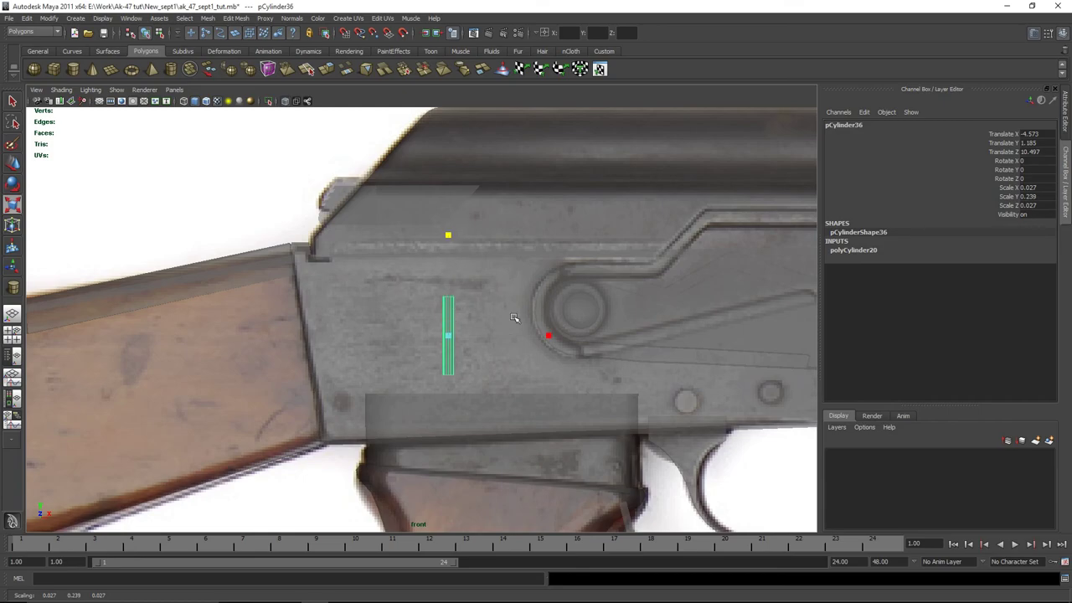
# Confirm 16 axis subdivisions on polyCylinder20 and centre the pin in the view
pyautogui.keyDown('alt'); pyautogui.moveTo(514, 318); pyautogui.dragTo(501, 272, button='middle'); pyautogui.keyUp('alt')
pyautogui.click(893, 250)
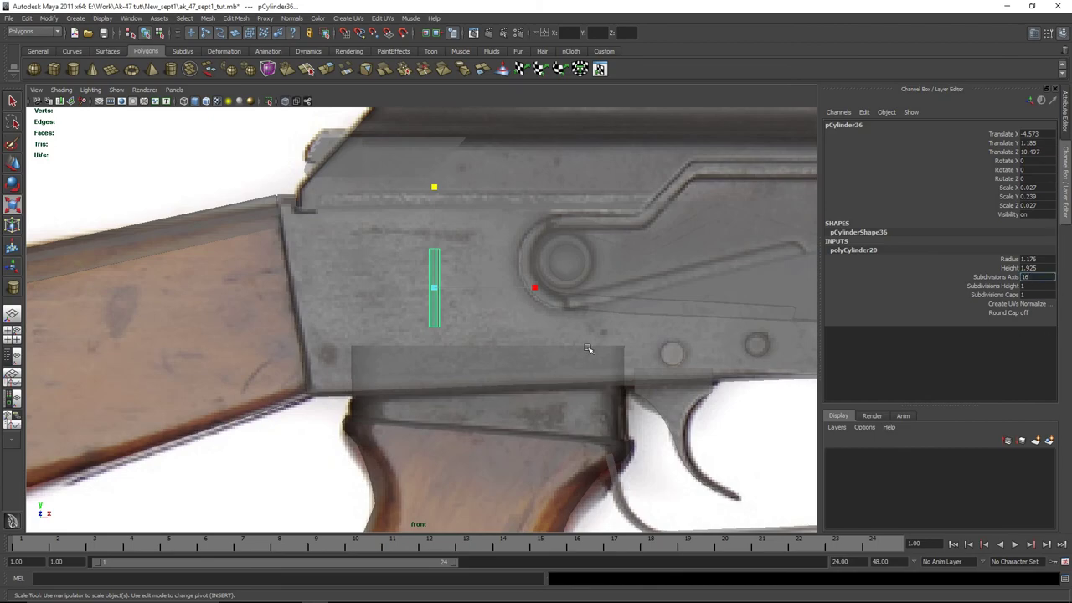
pyautogui.press('Return')
pyautogui.scroll(-5, 328, 320)
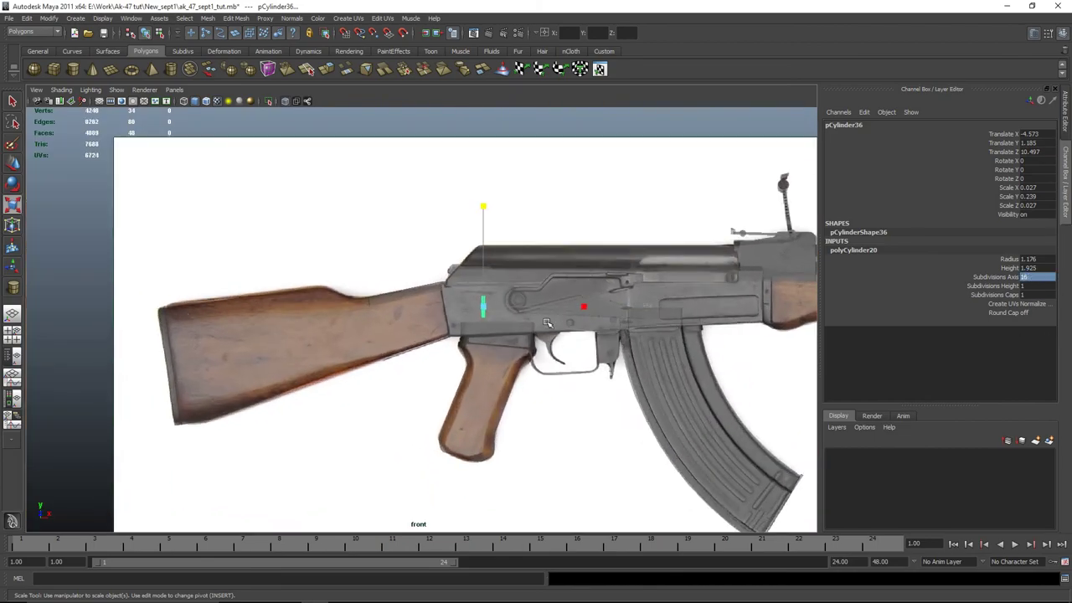
pyautogui.scroll(5, 559, 334)
pyautogui.scroll(4, 559, 334)
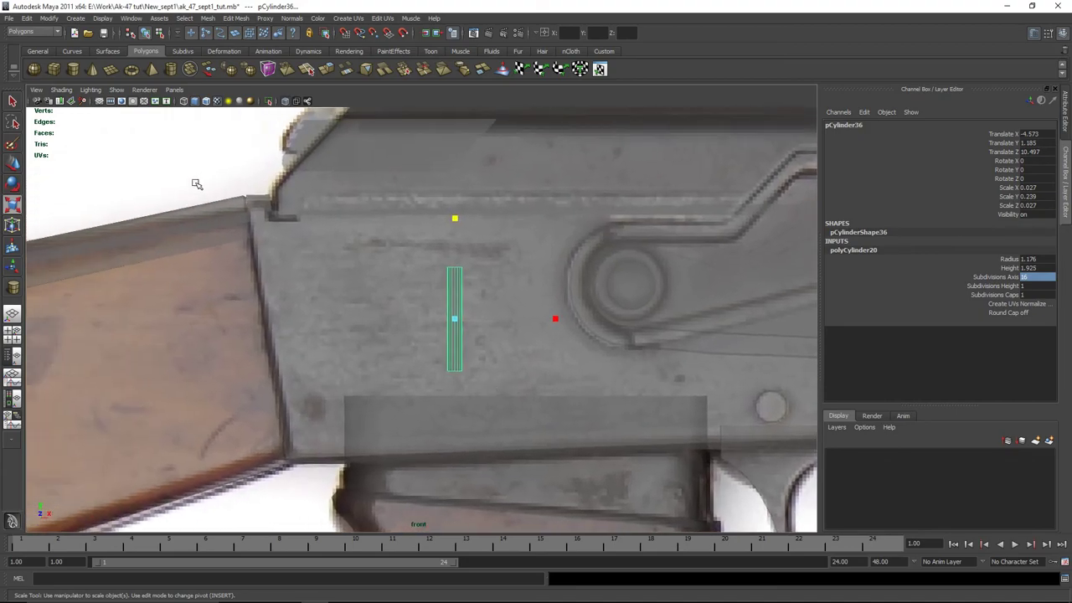
pyautogui.keyDown('alt'); pyautogui.moveTo(199, 182); pyautogui.dragTo(243, 191, button='middle'); pyautogui.keyUp('alt')
# Switch the cylinder to face mode and select the pin's top cap faces
pyautogui.rightClick(245, 186)
pyautogui.click(326, 275)
pyautogui.scroll(2, 474, 301)
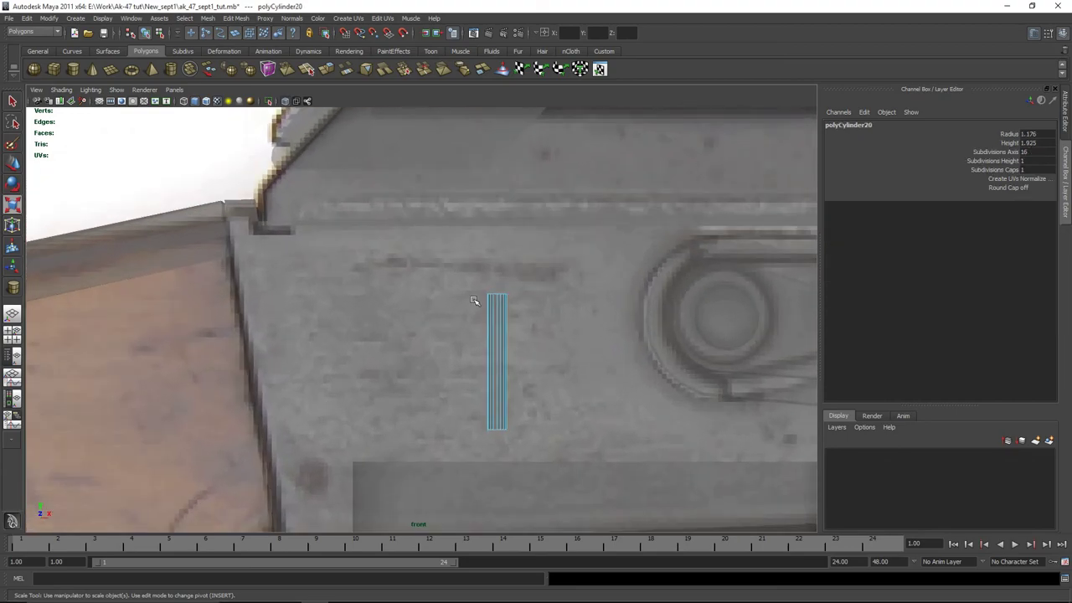
pyautogui.moveTo(611, 355); pyautogui.dragTo(426, 327)
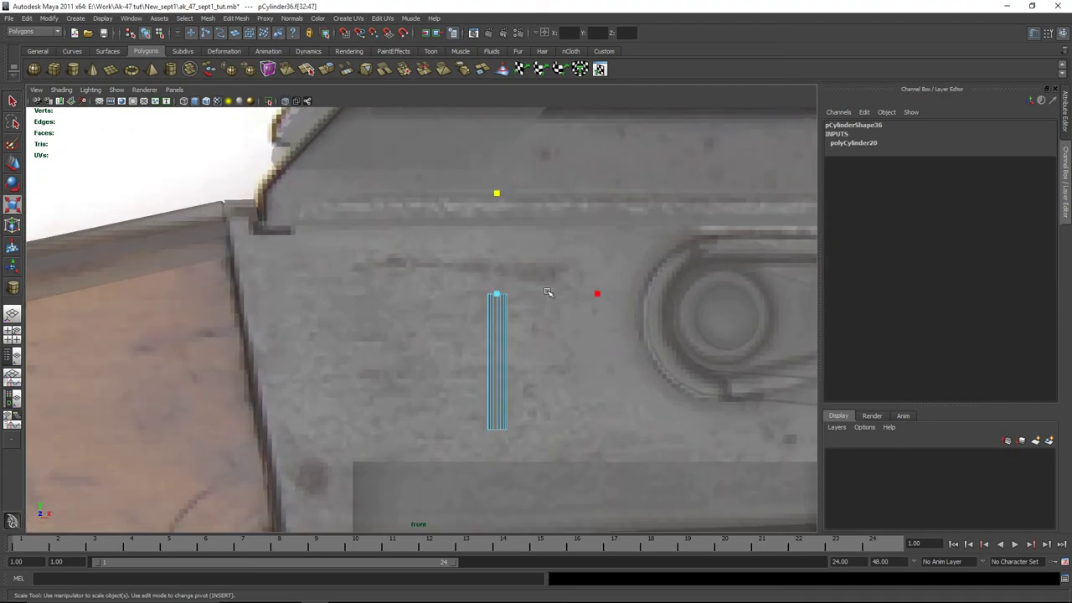
# Extrude the top faces upward about 0.03 using a torn-off Edit Mesh menu
pyautogui.click(235, 18)
pyautogui.click(276, 26)
pyautogui.moveTo(255, 21); pyautogui.dragTo(787, 108)
pyautogui.scroll(4, 581, 280)
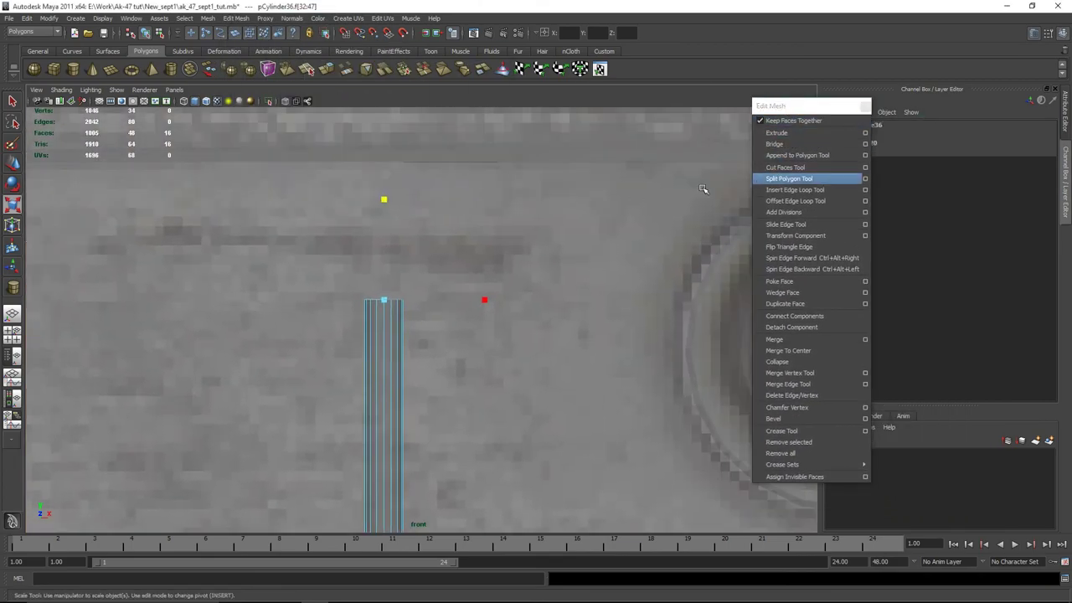
pyautogui.click(787, 134)
pyautogui.moveTo(533, 230); pyautogui.dragTo(532, 211)
# Nudge the extruded top face into place, then extrude a second segment bending upward
pyautogui.press('e')
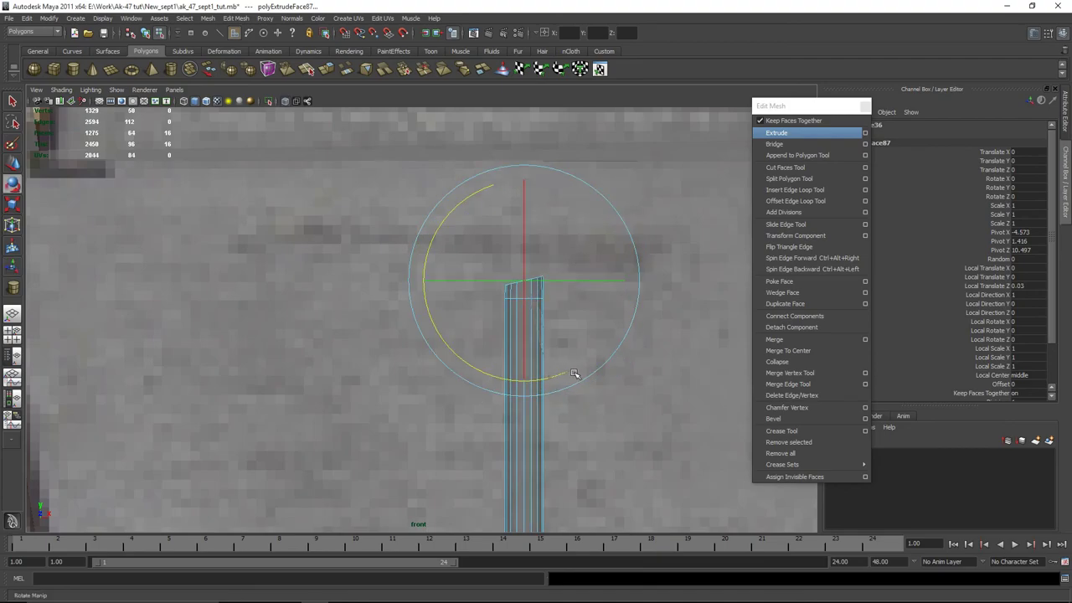
pyautogui.press('w')
pyautogui.moveTo(596, 281); pyautogui.dragTo(593, 282)
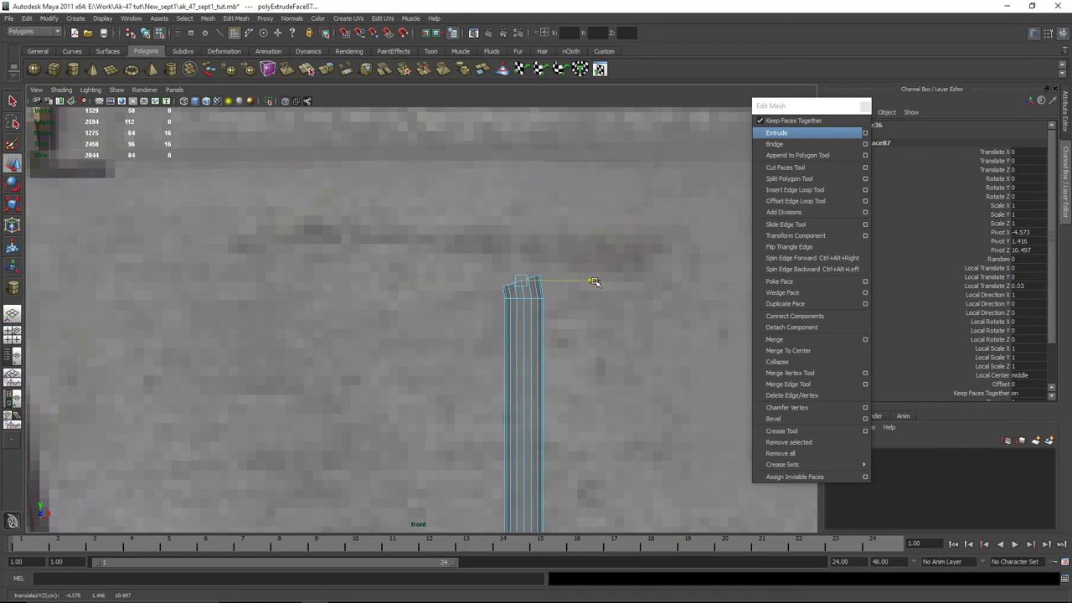
pyautogui.moveTo(520, 209); pyautogui.dragTo(521, 210)
pyautogui.hotkey('ctrl', 'e')
pyautogui.moveTo(516, 224); pyautogui.dragTo(505, 210)
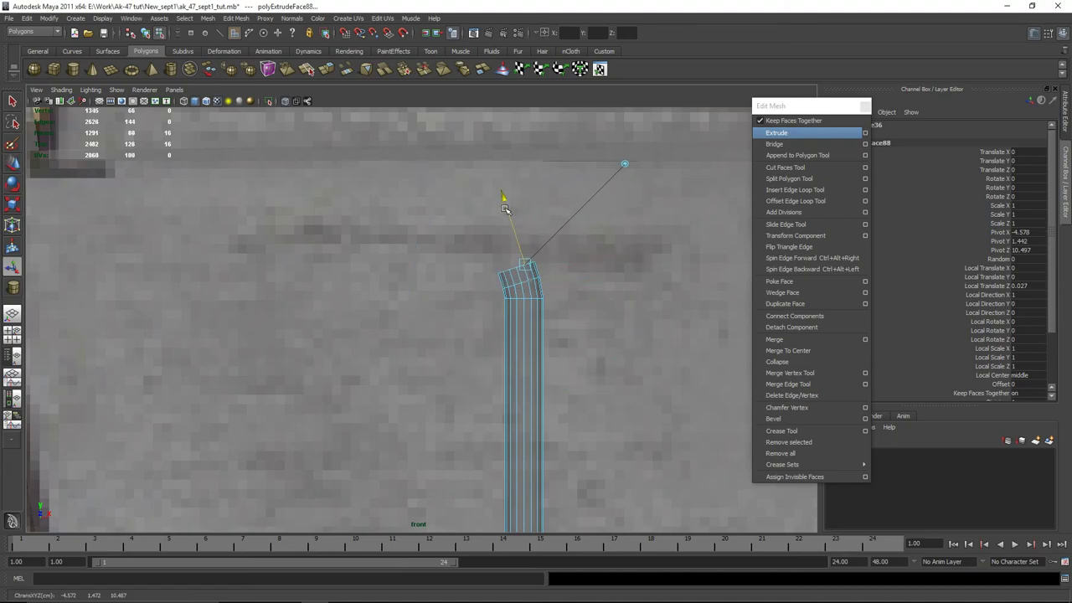
pyautogui.press('e')
pyautogui.click(576, 349)
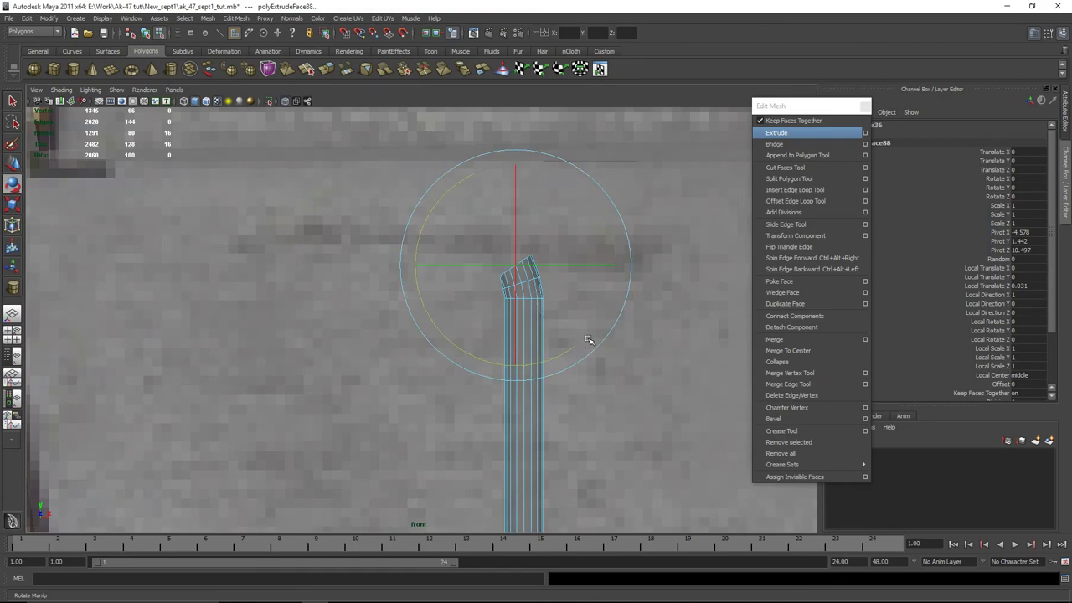
pyautogui.press('w')
pyautogui.click(517, 198)
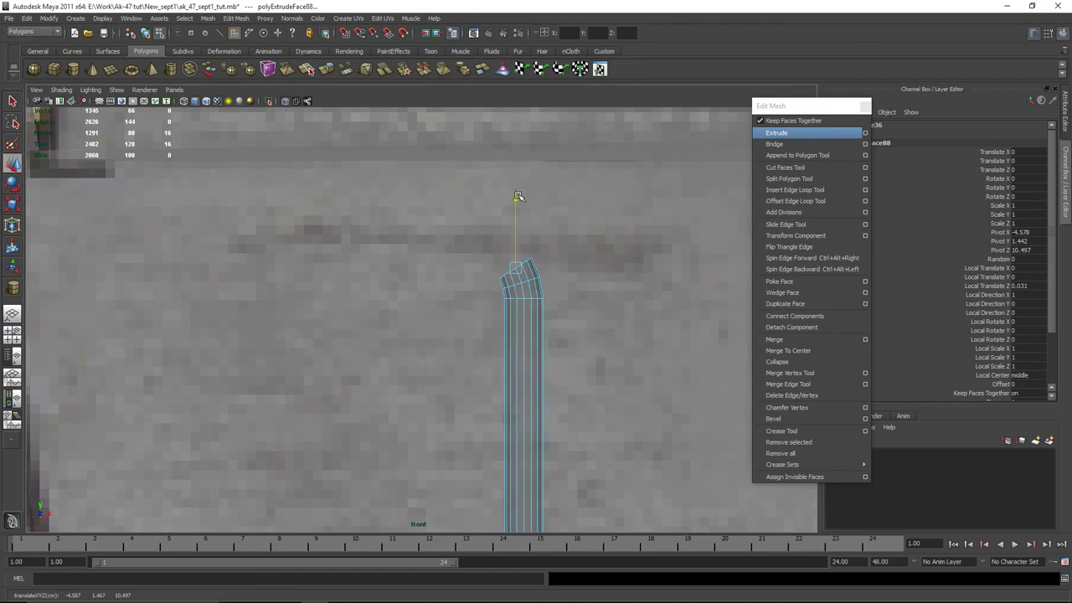
# Extrude a third segment and rotate its end face to continue the curve
pyautogui.press('e')
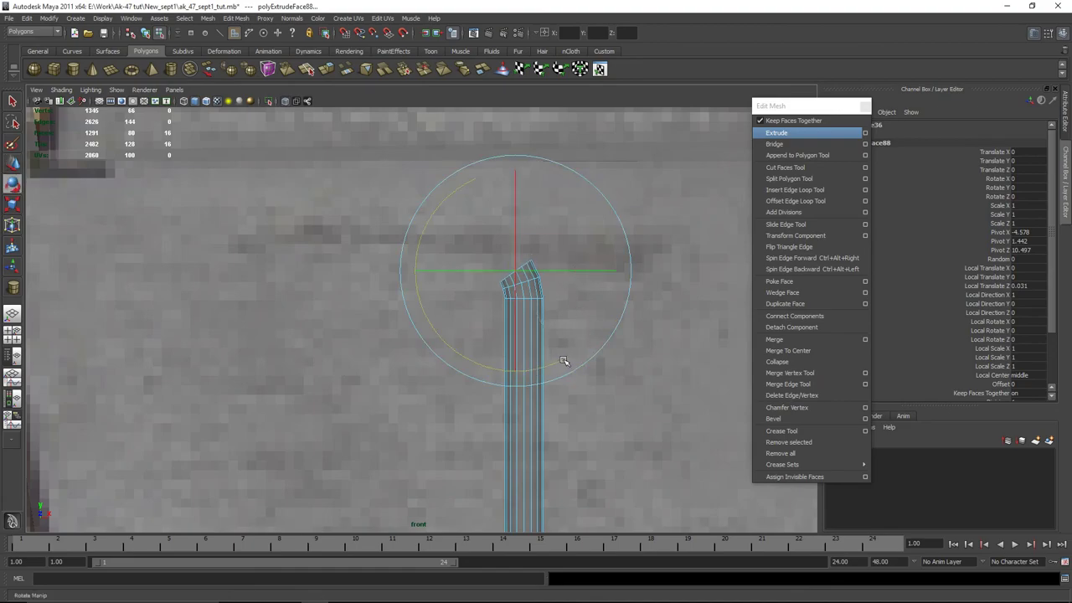
pyautogui.press('g')
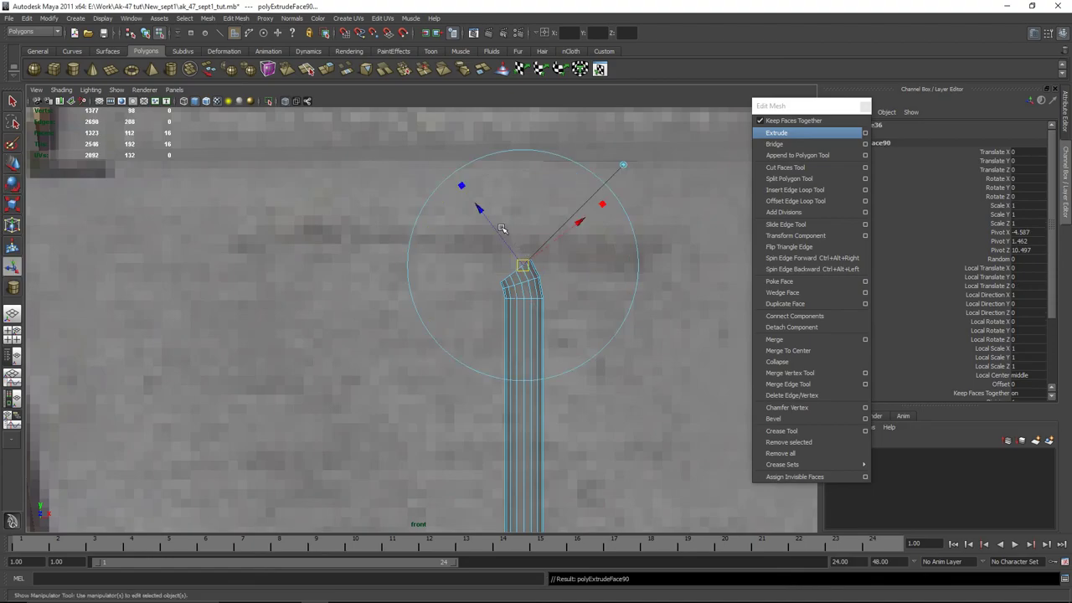
pyautogui.moveTo(500, 228); pyautogui.dragTo(472, 201)
pyautogui.press('e')
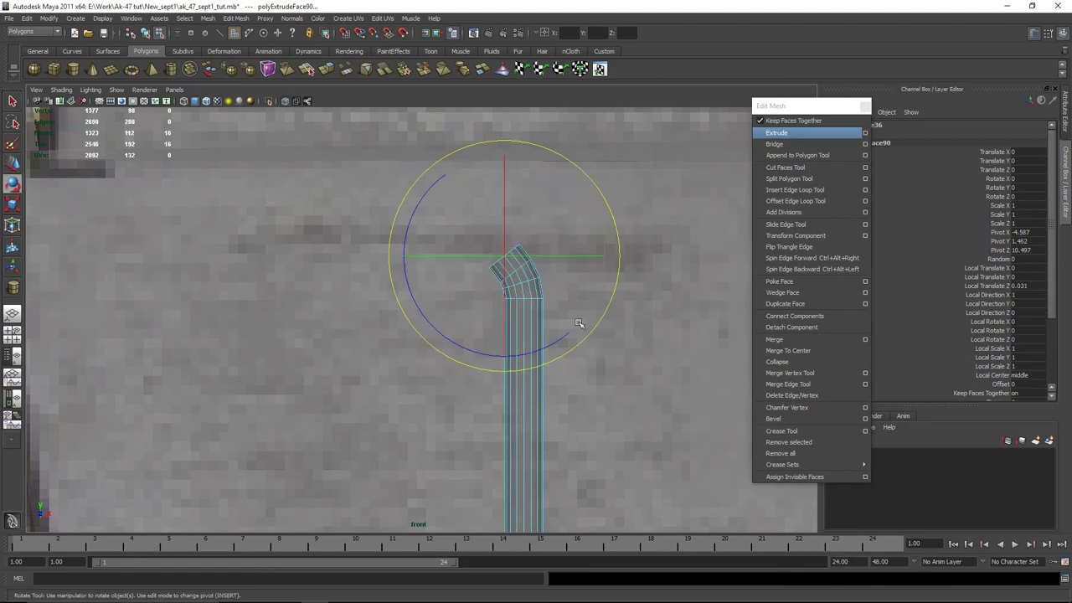
pyautogui.moveTo(554, 344); pyautogui.dragTo(570, 338)
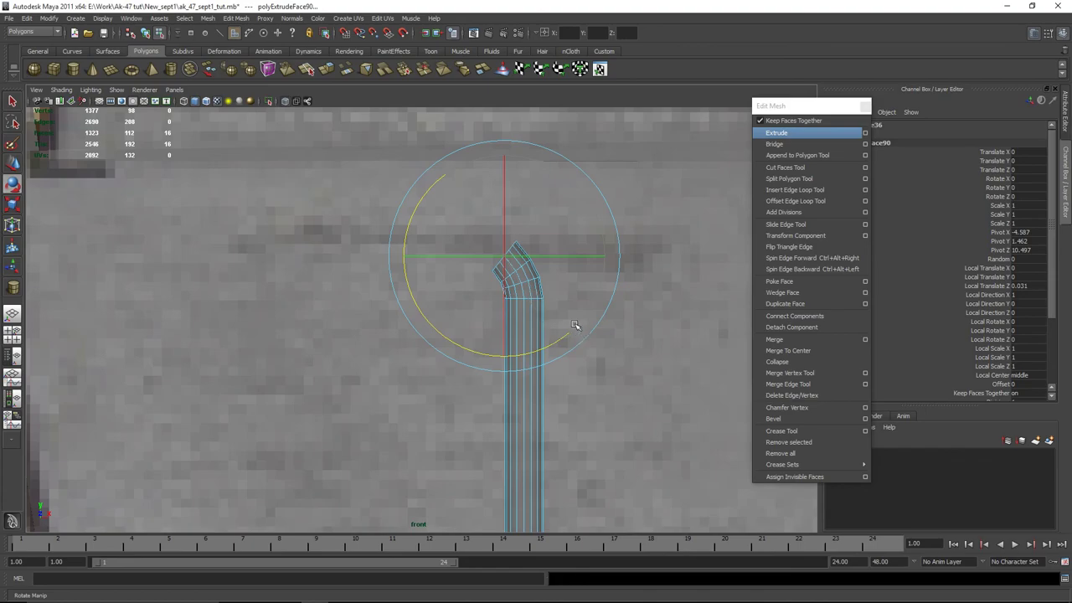
pyautogui.press('w')
pyautogui.click(503, 187)
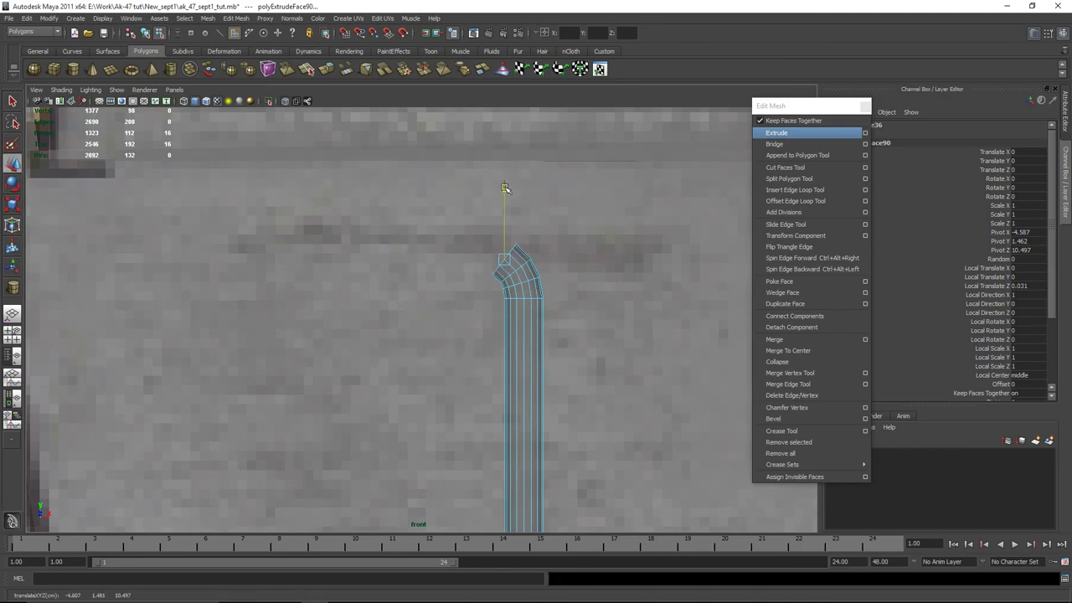
pyautogui.press('e')
pyautogui.click(565, 342)
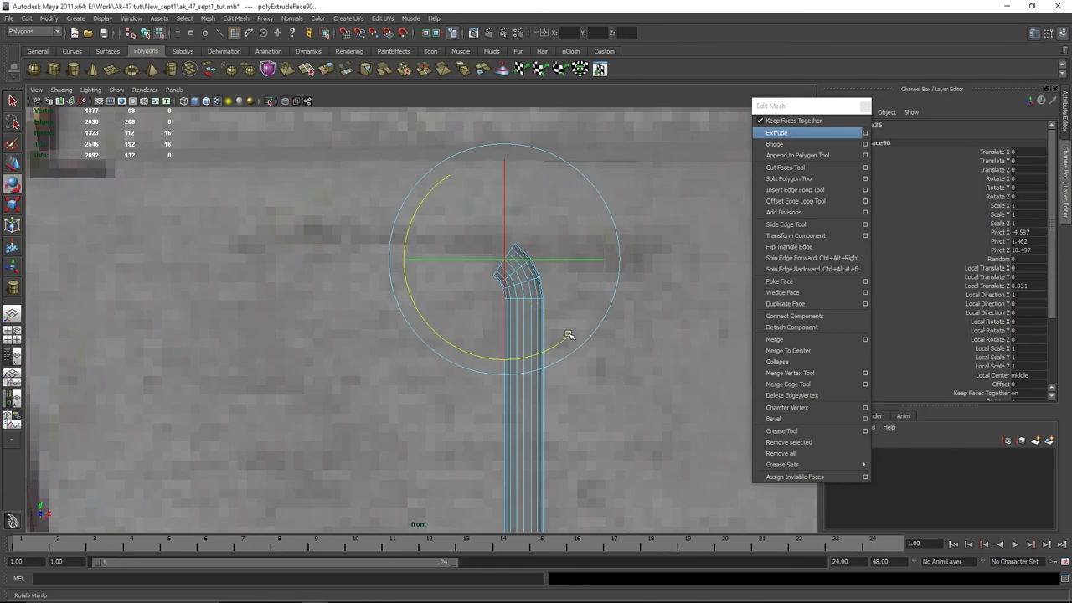
pyautogui.press('w')
# Extrude a fourth segment, angling and nudging its end face along the bend
pyautogui.hotkey('ctrl', 'e')
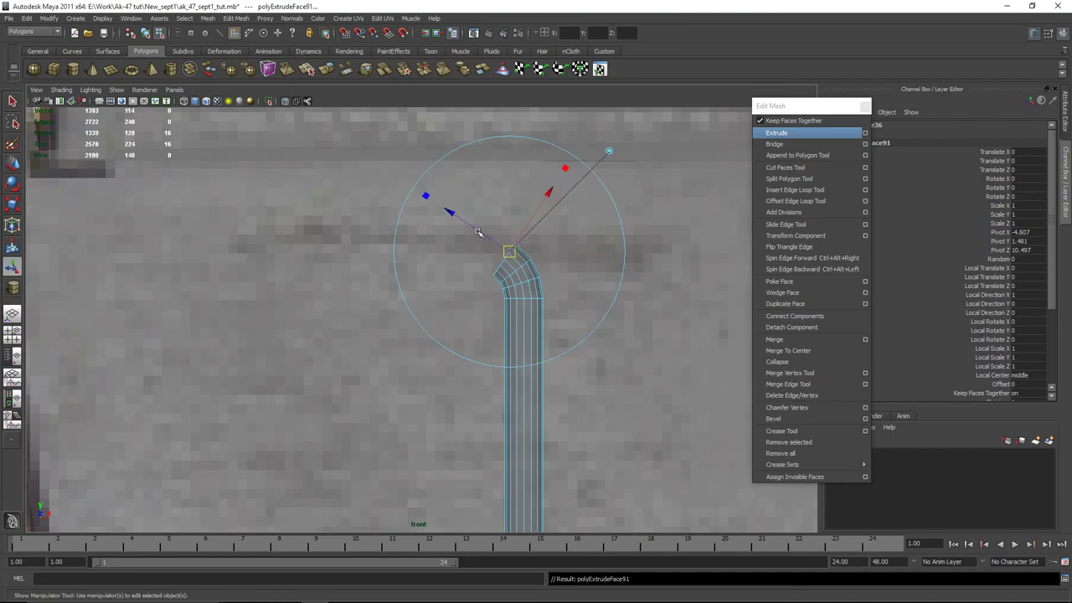
pyautogui.moveTo(477, 232); pyautogui.dragTo(435, 204)
pyautogui.press('e')
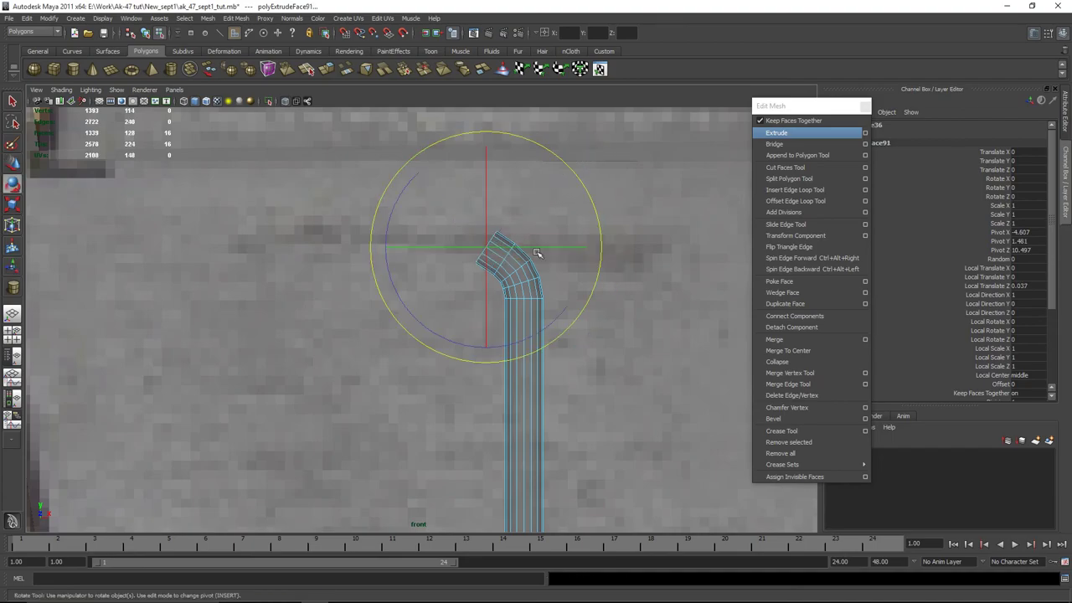
pyautogui.click(554, 326)
pyautogui.press('w')
pyautogui.moveTo(486, 176); pyautogui.dragTo(485, 178)
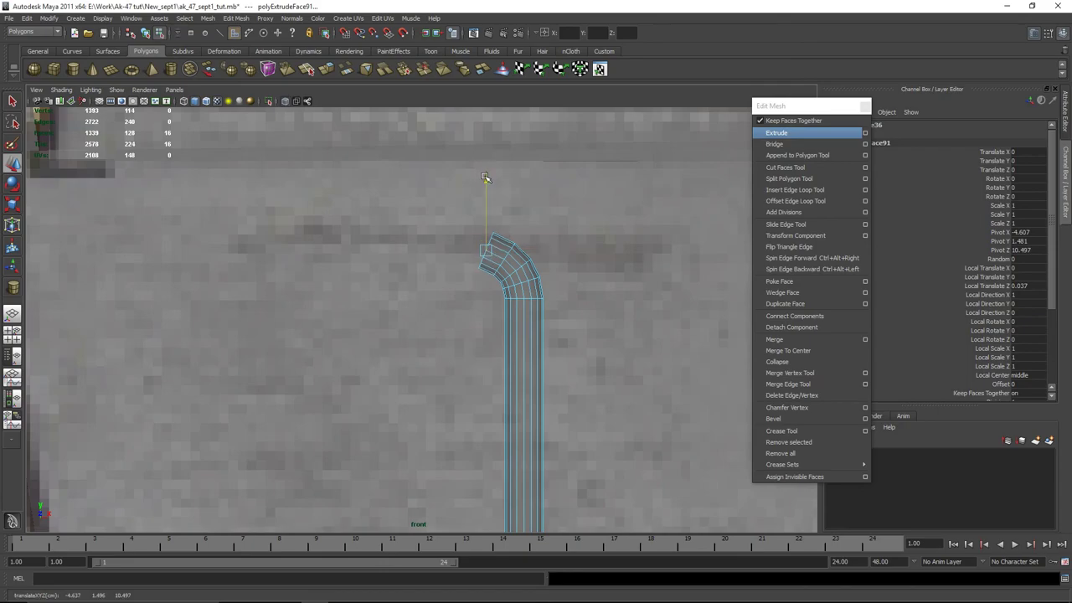
pyautogui.press('e')
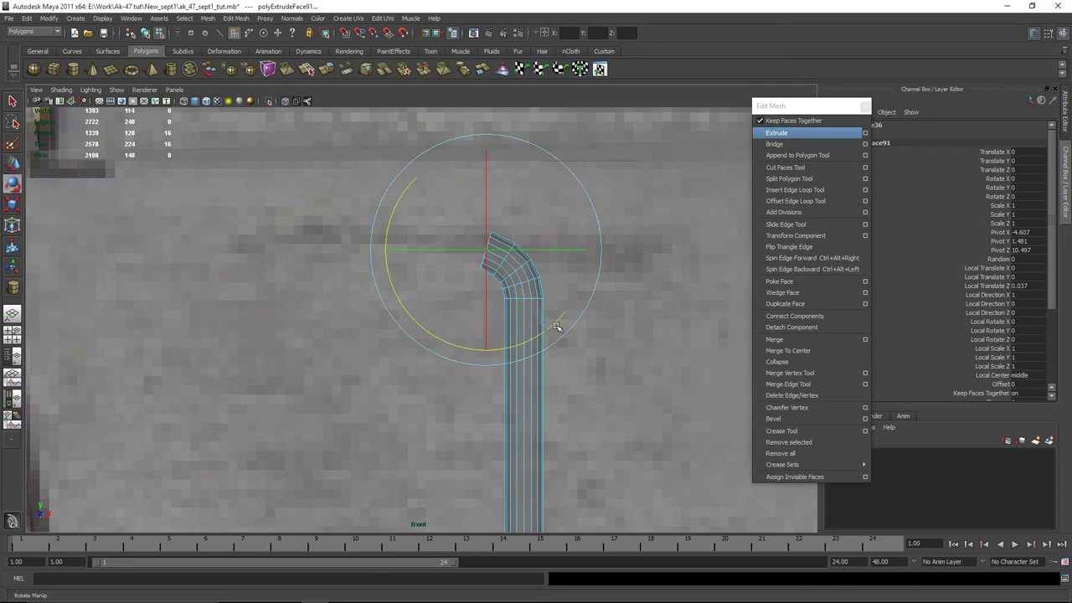
pyautogui.press('w')
pyautogui.moveTo(559, 246); pyautogui.dragTo(557, 247)
pyautogui.moveTo(489, 178); pyautogui.dragTo(491, 183)
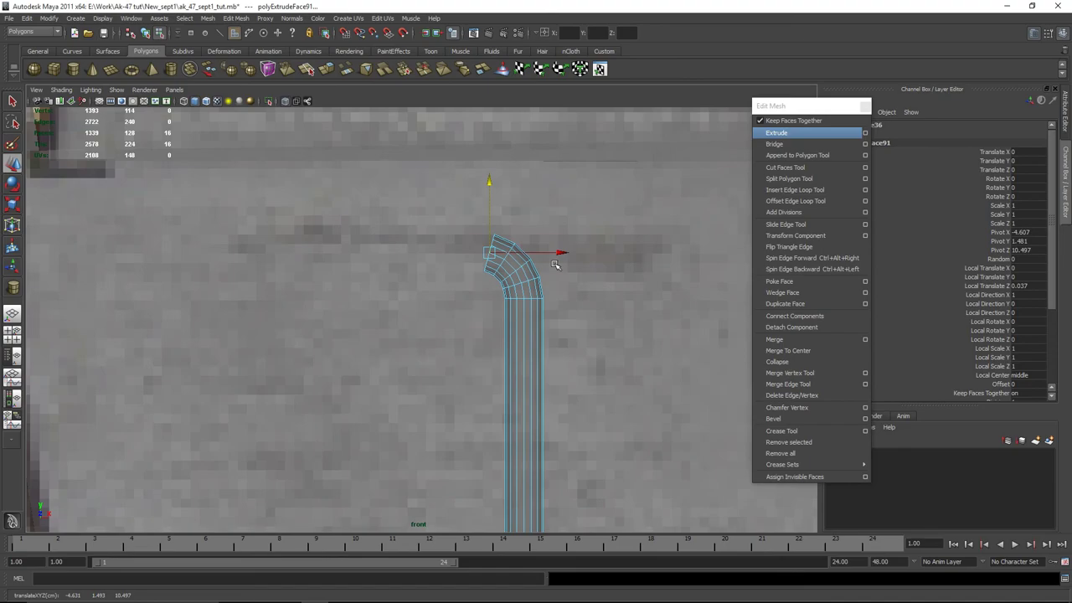
# Extrude a fifth segment outward and shift its end face horizontally to follow the curve
pyautogui.press('g')
pyautogui.moveTo(440, 235); pyautogui.dragTo(422, 230)
pyautogui.press('e')
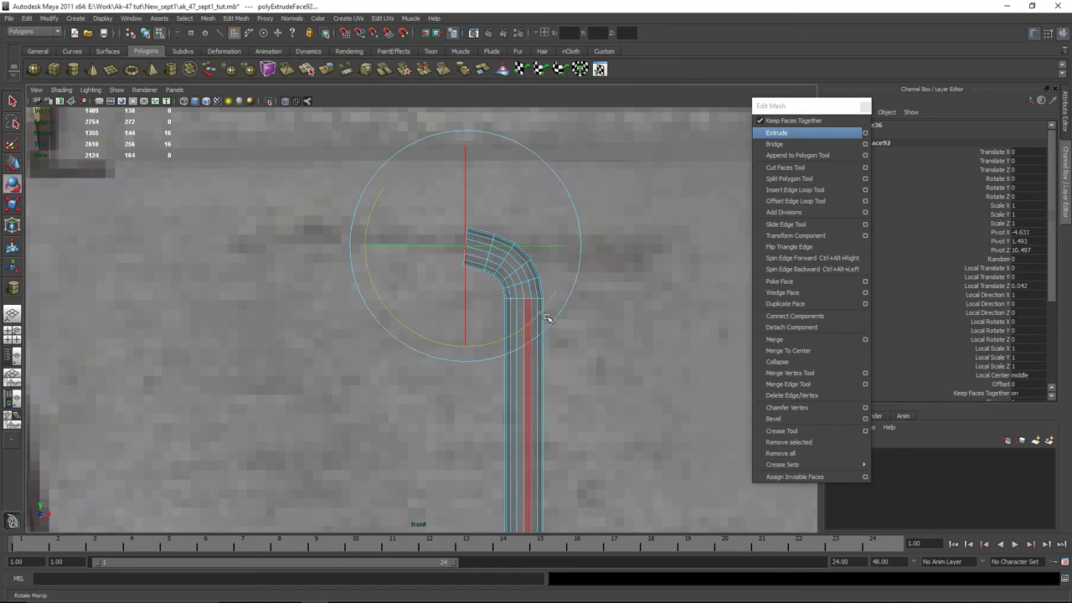
pyautogui.press('w')
pyautogui.click(541, 244)
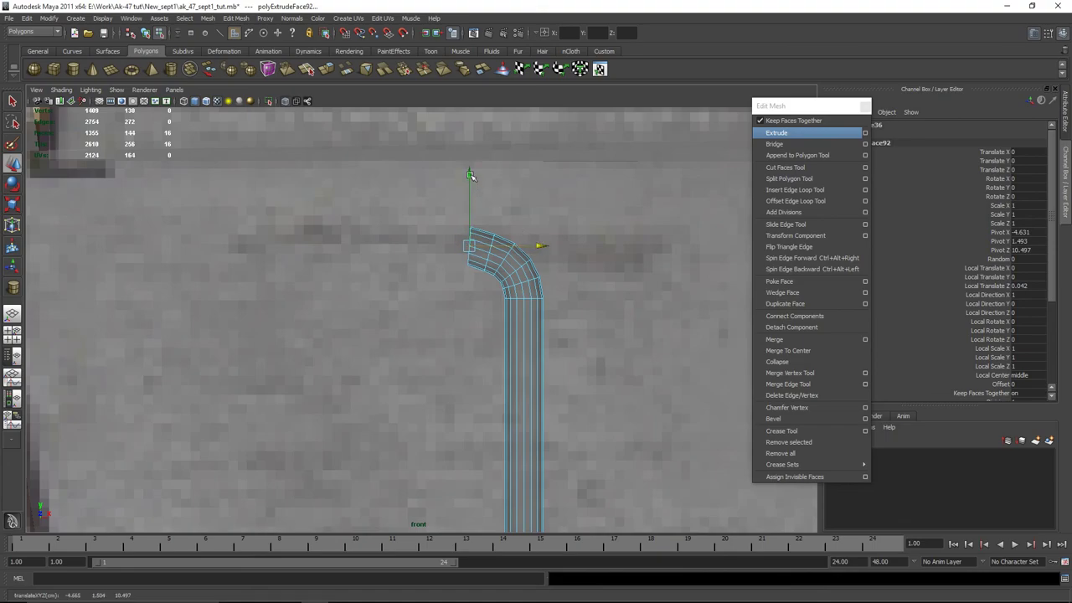
pyautogui.moveTo(471, 176); pyautogui.dragTo(469, 179)
pyautogui.moveTo(541, 246); pyautogui.dragTo(543, 246)
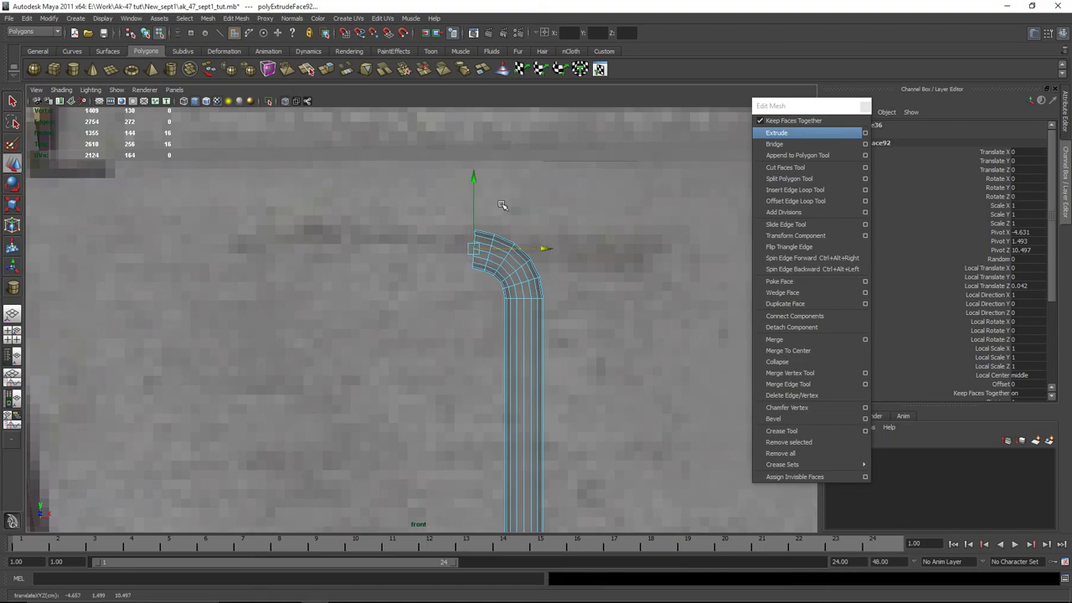
pyautogui.press('e')
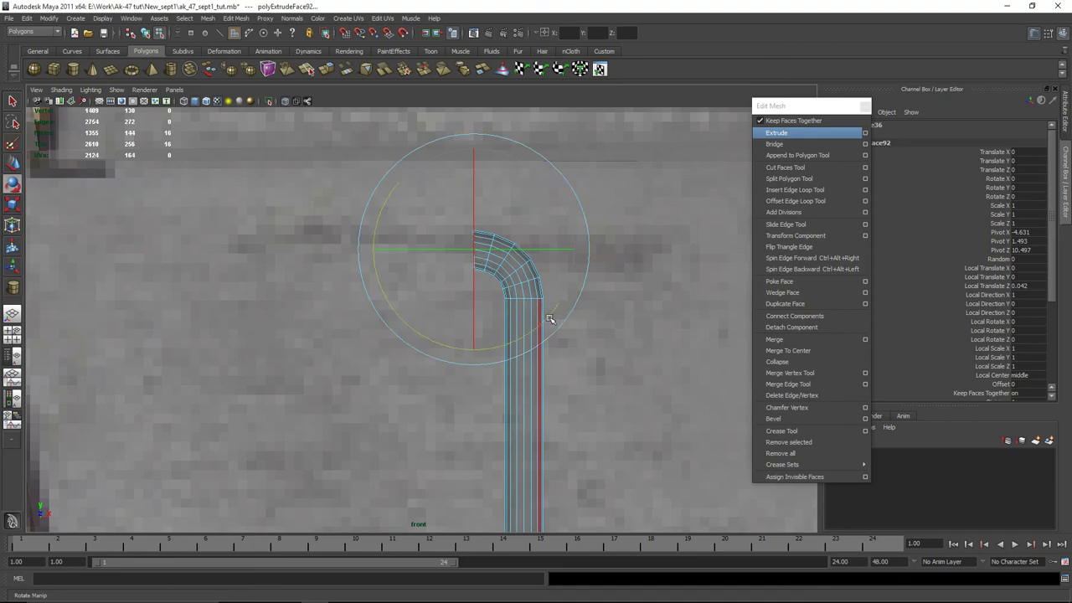
# Extrude a sixth short segment and nudge its end face slightly right
pyautogui.press('g')
pyautogui.moveTo(439, 243); pyautogui.dragTo(426, 240)
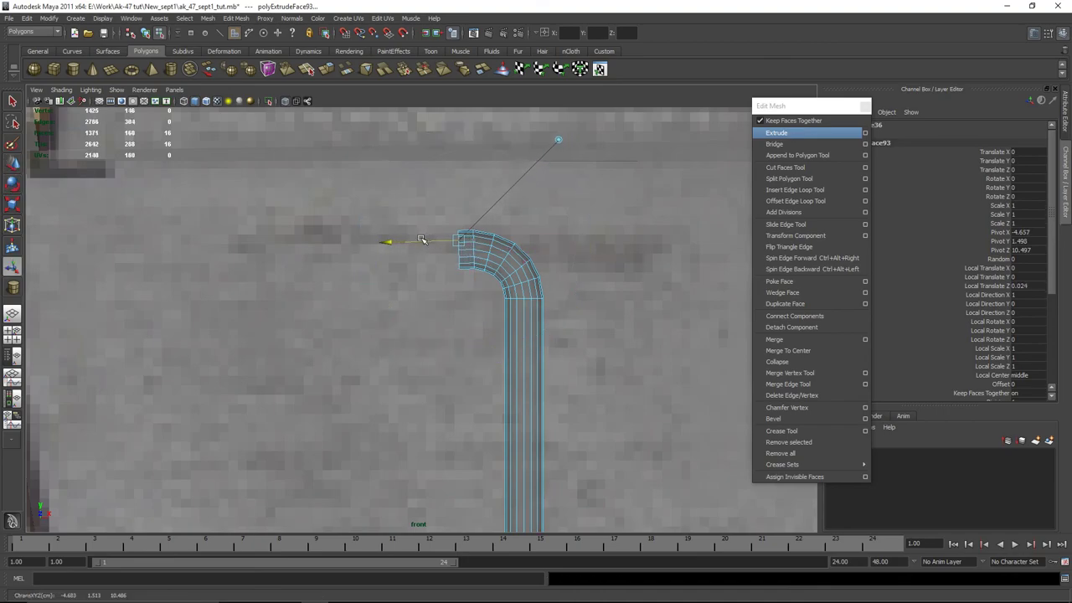
pyautogui.press('e')
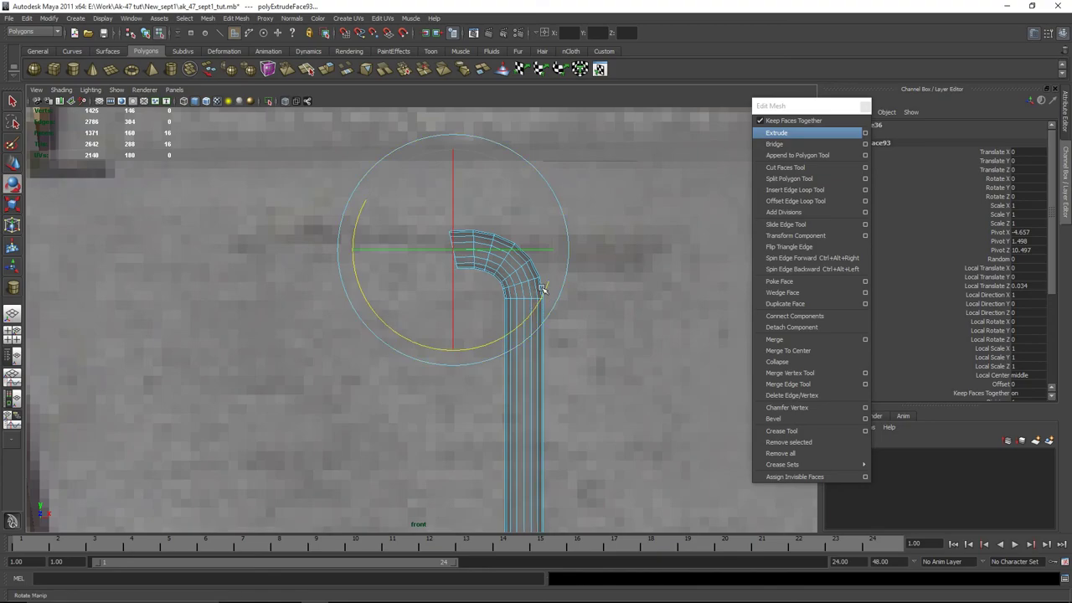
pyautogui.press('w')
pyautogui.moveTo(518, 257); pyautogui.dragTo(523, 257)
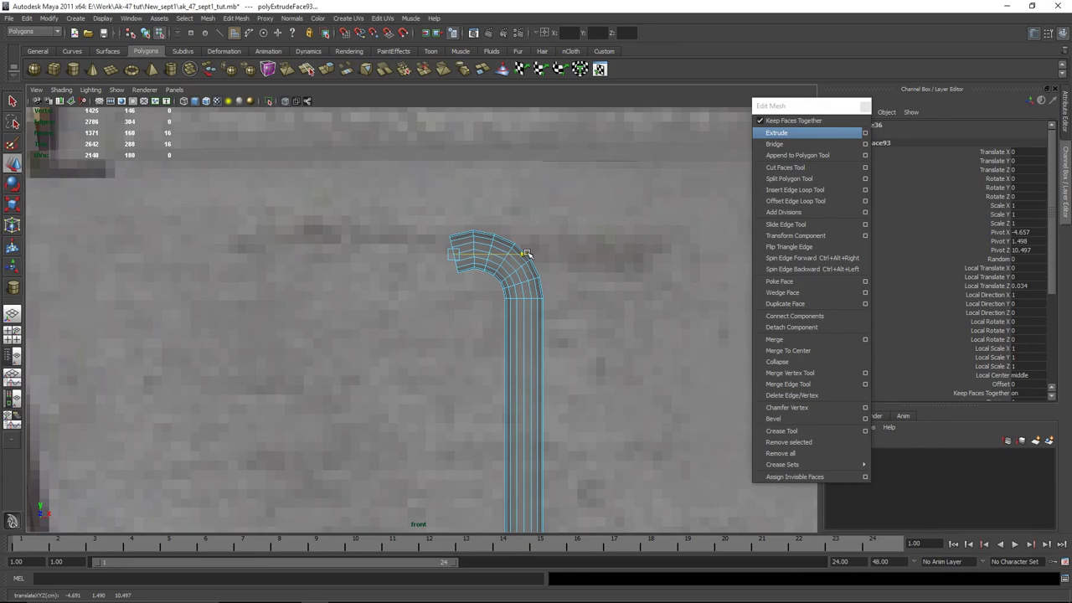
pyautogui.press('e')
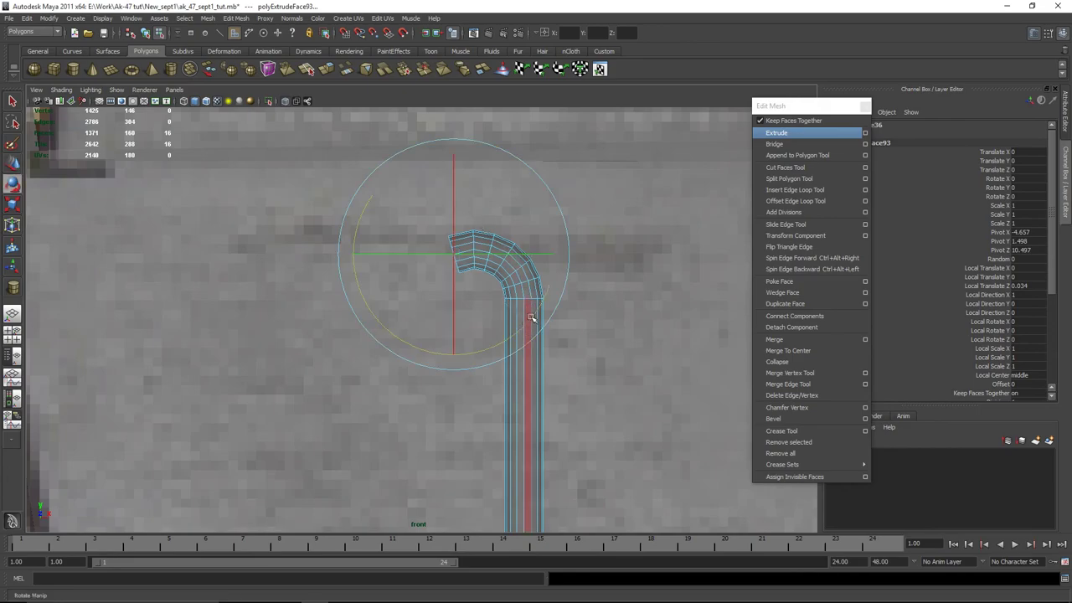
pyautogui.press('w')
# Extrude a segment out to the left and tilt its end face to curl the hook
pyautogui.hotkey('ctrl', 'e')
pyautogui.moveTo(453, 252); pyautogui.dragTo(401, 260)
pyautogui.press('e')
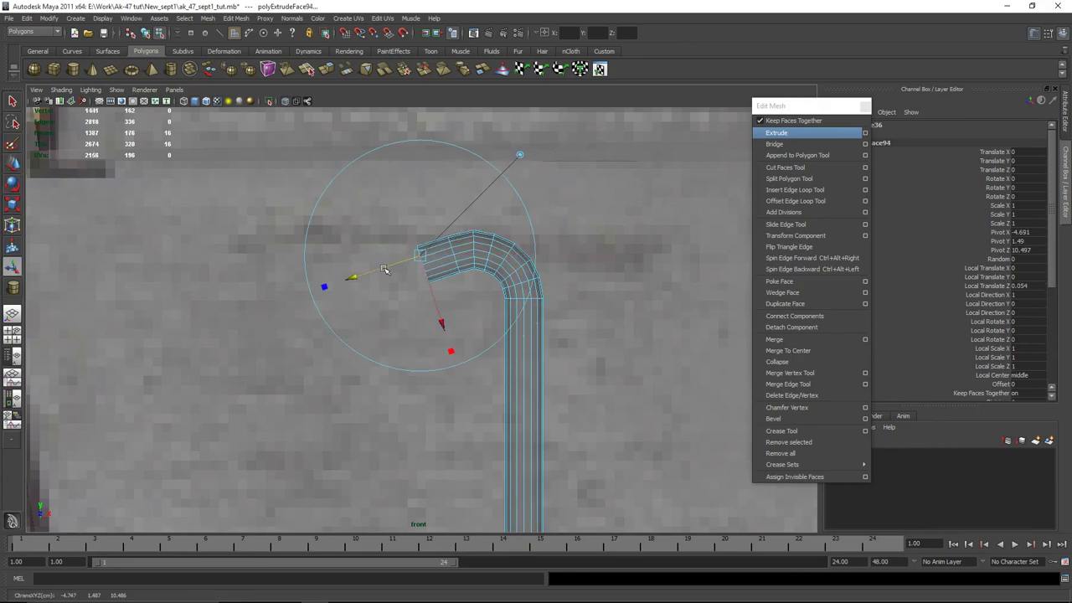
pyautogui.moveTo(519, 309); pyautogui.dragTo(505, 265)
pyautogui.press('w')
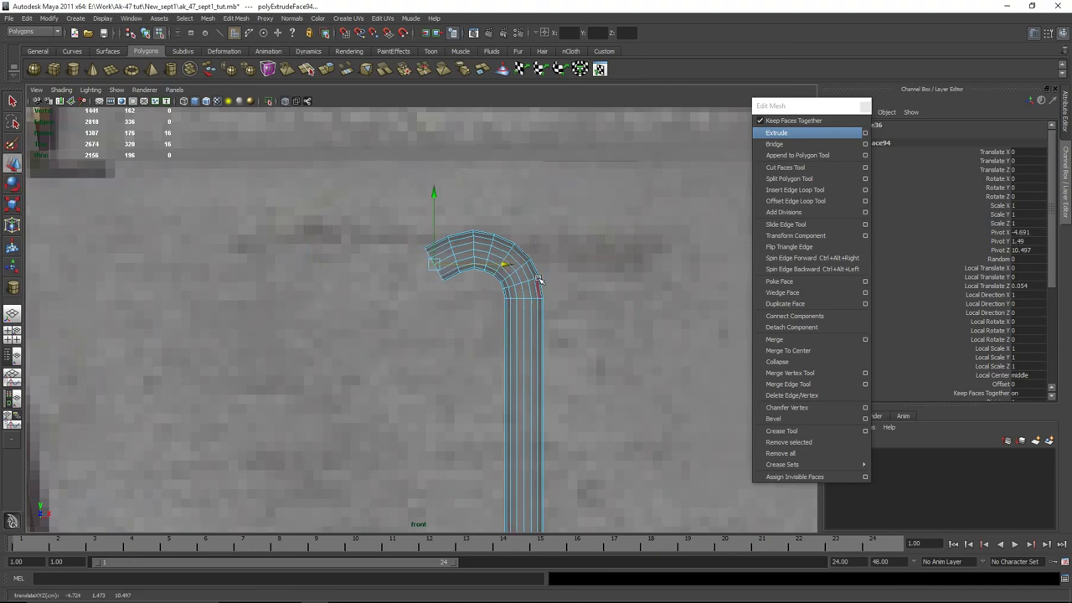
# Extrude another segment, raise its end face and rotate it to curl the bend further
pyautogui.hotkey('ctrl', 'e')
pyautogui.moveTo(378, 285); pyautogui.dragTo(353, 300)
pyautogui.press('w')
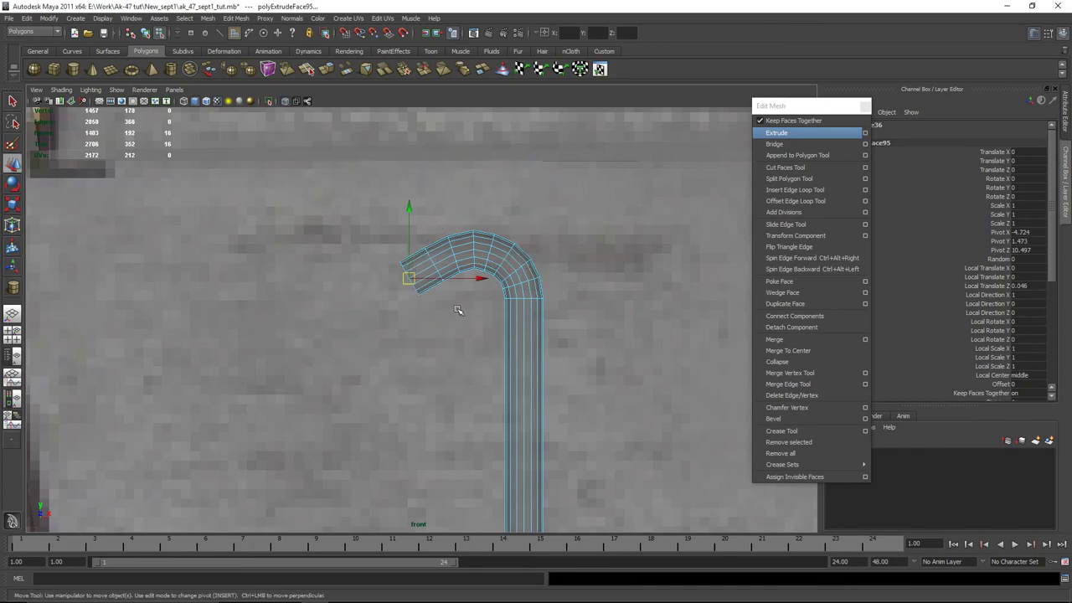
pyautogui.moveTo(475, 279); pyautogui.dragTo(479, 280)
pyautogui.press('e')
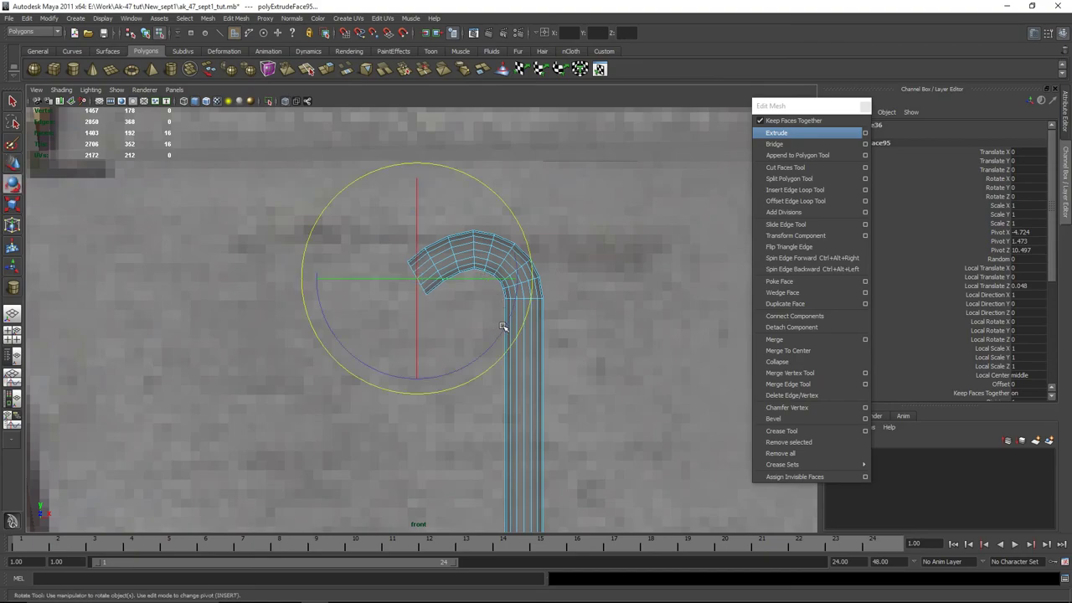
pyautogui.press('w')
pyautogui.click(417, 216)
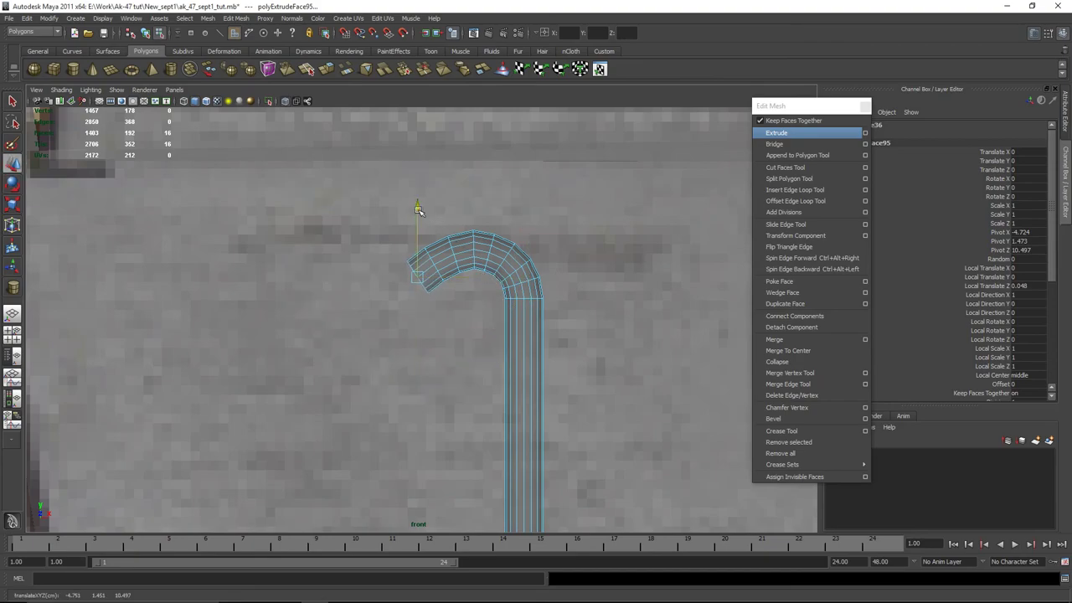
pyautogui.moveTo(418, 209); pyautogui.dragTo(419, 208)
pyautogui.press('e')
pyautogui.click(498, 337)
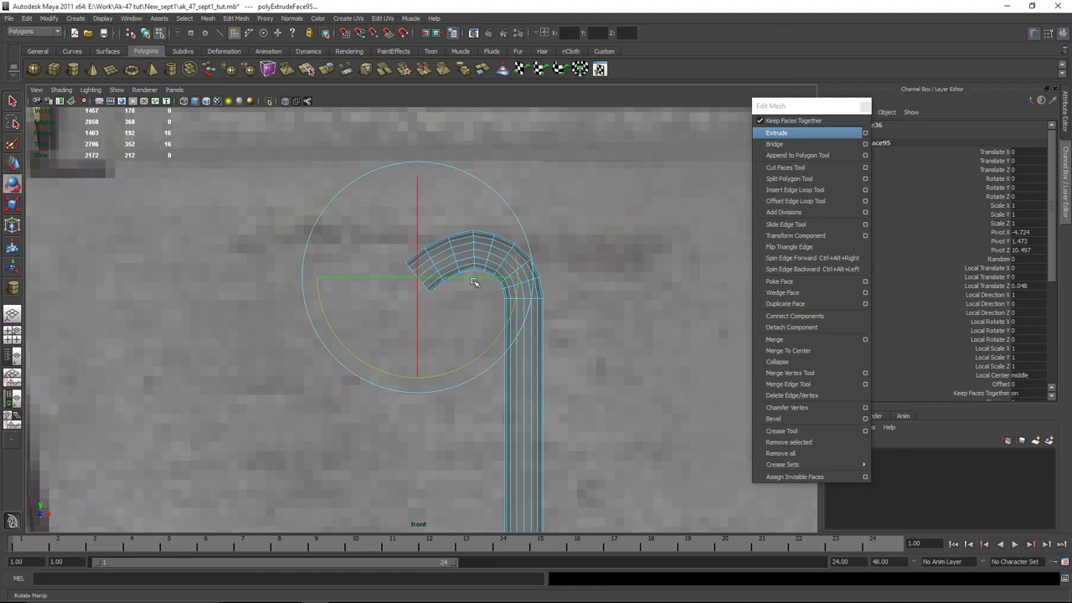
pyautogui.moveTo(536, 300); pyautogui.dragTo(545, 292)
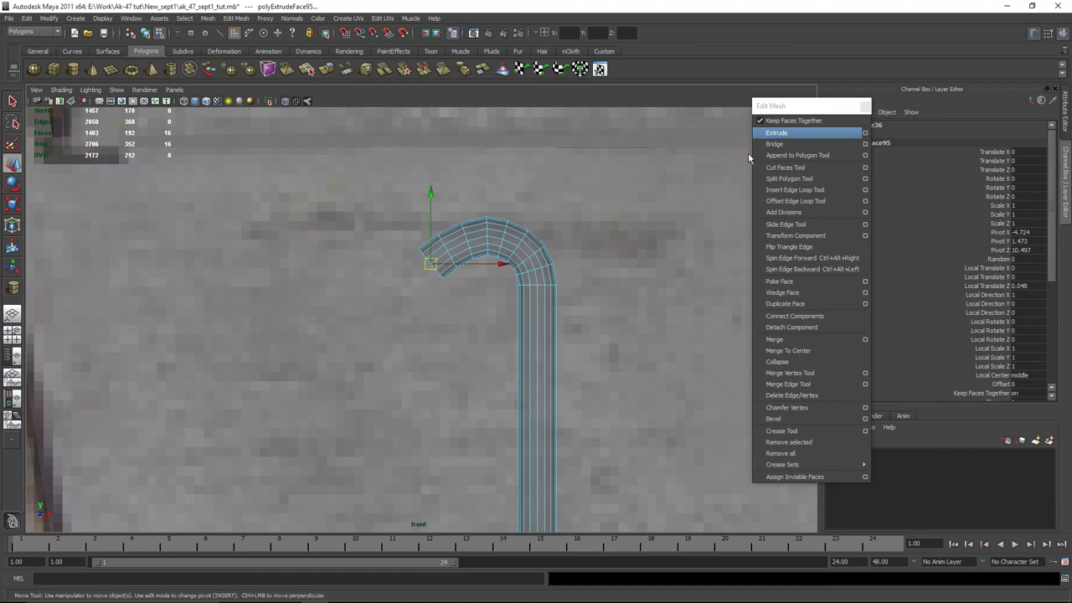
# Try a long down-left extrusion from the hook's end, then undo it
pyautogui.press('g')
pyautogui.moveTo(369, 302); pyautogui.dragTo(328, 337)
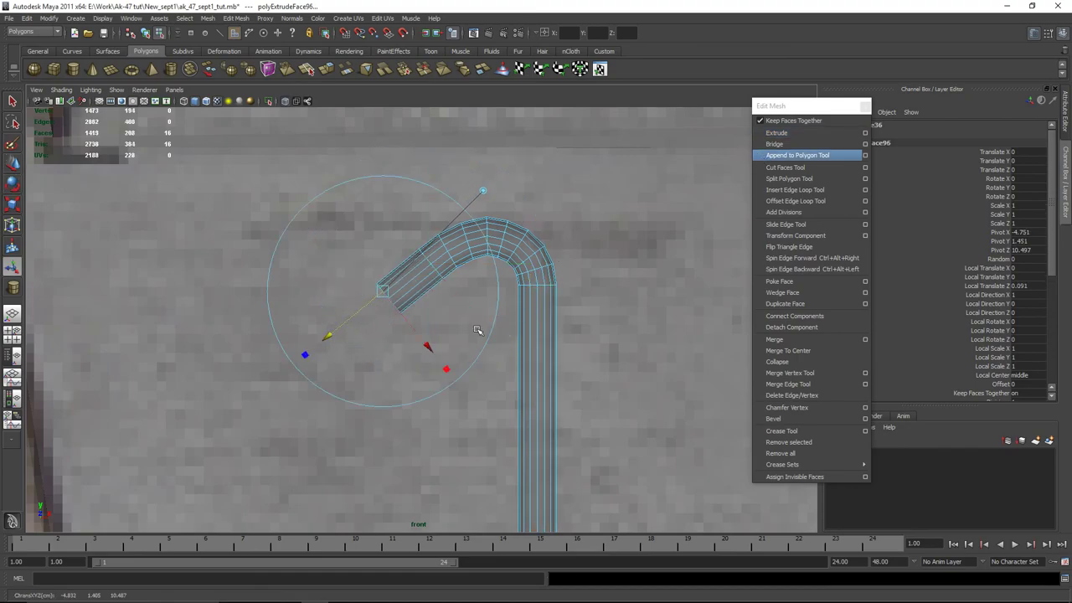
pyautogui.keyDown('alt'); pyautogui.moveTo(382, 325); pyautogui.dragTo(437, 270, button='middle'); pyautogui.keyUp('alt')
pyautogui.hotkey('ctrl', 'z')
pyautogui.press('w')
pyautogui.hotkey('ctrl', 'z')
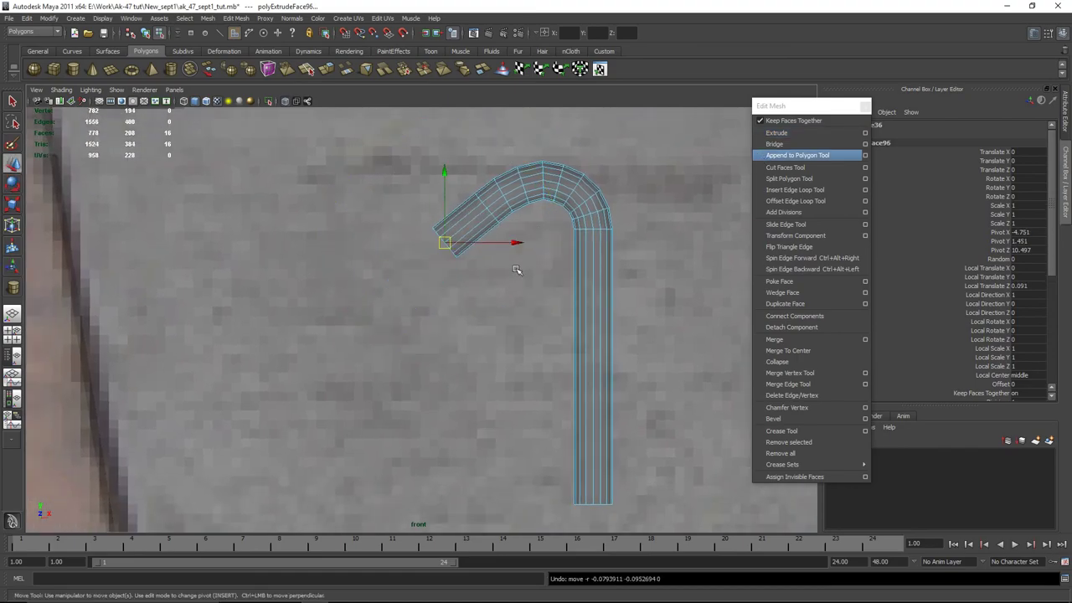
pyautogui.hotkey('ctrl', 'z')
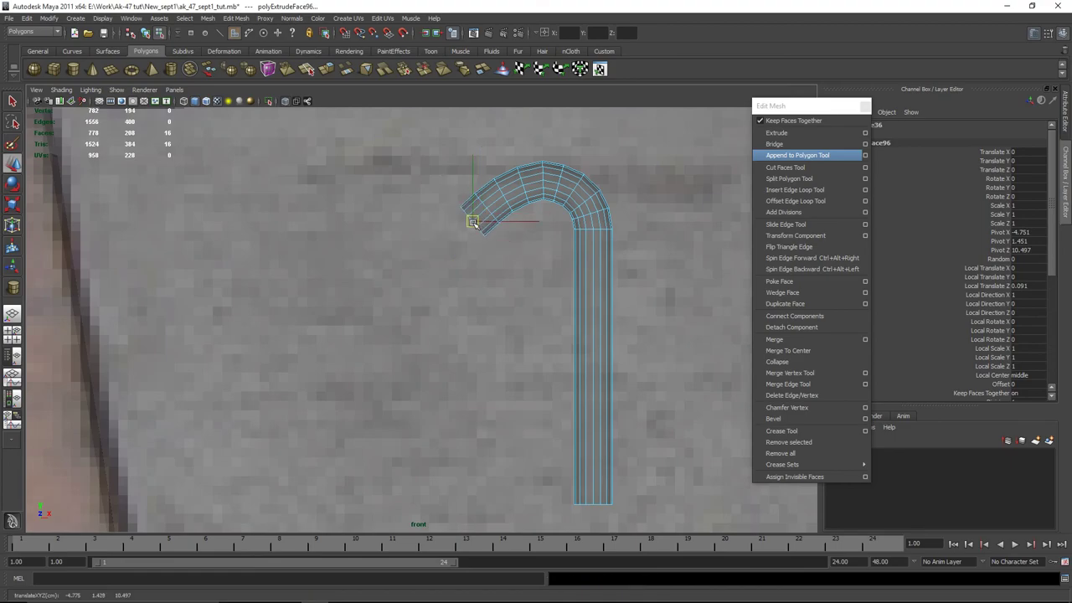
# Extrude a longer straight section angling diagonally down-left from the end of the curve
pyautogui.press('e')
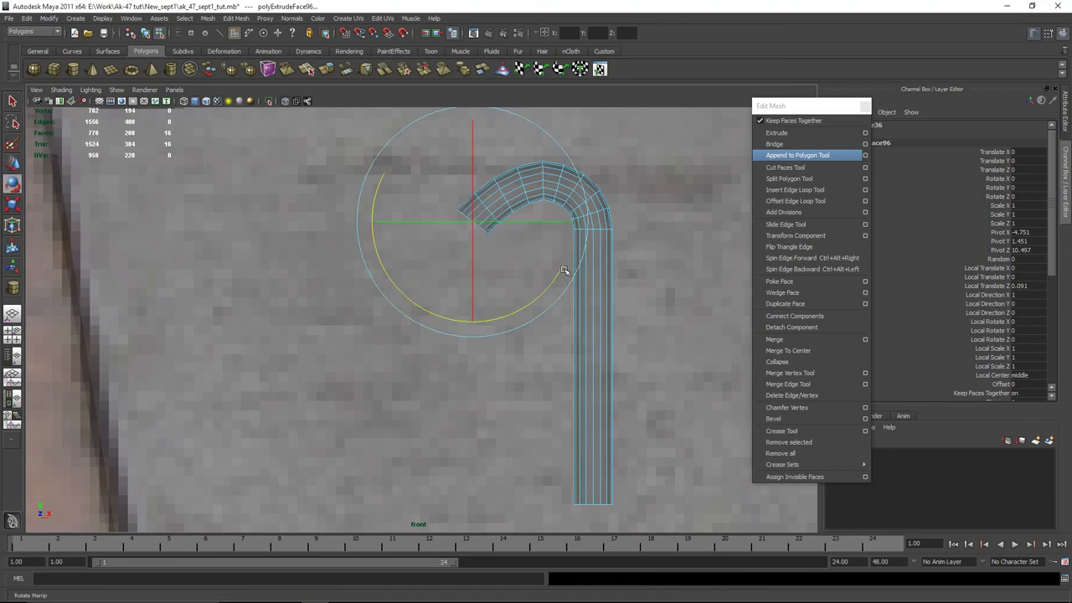
pyautogui.press('w')
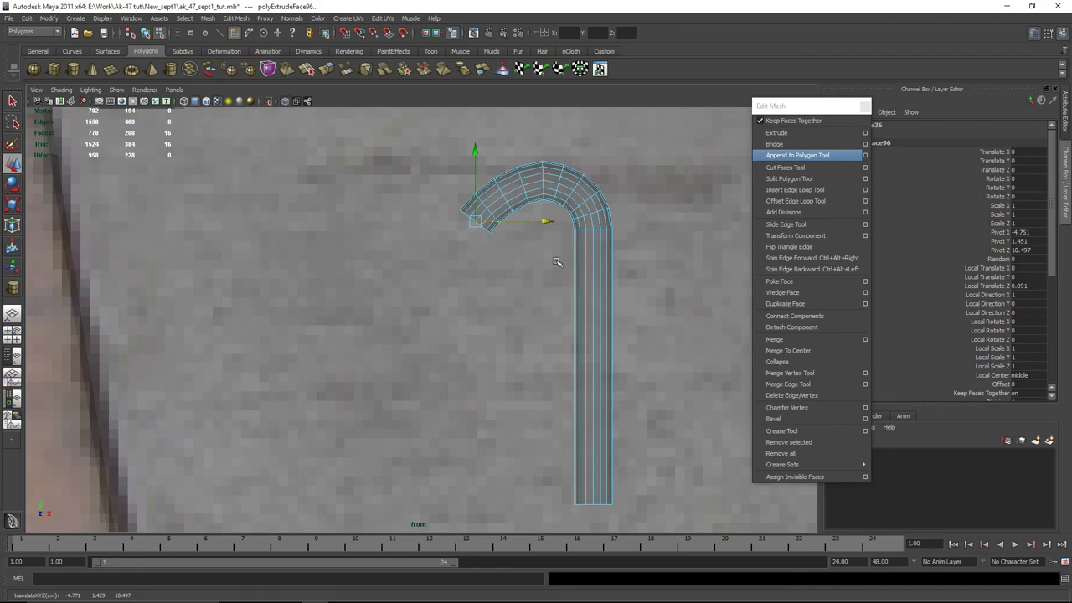
pyautogui.hotkey('ctrl', 'e')
pyautogui.moveTo(428, 265); pyautogui.dragTo(402, 443)
# Extrude a first short section from the diagonal leg's end and pull it down-left
pyautogui.press('w')
pyautogui.hotkey('ctrl', 'e')
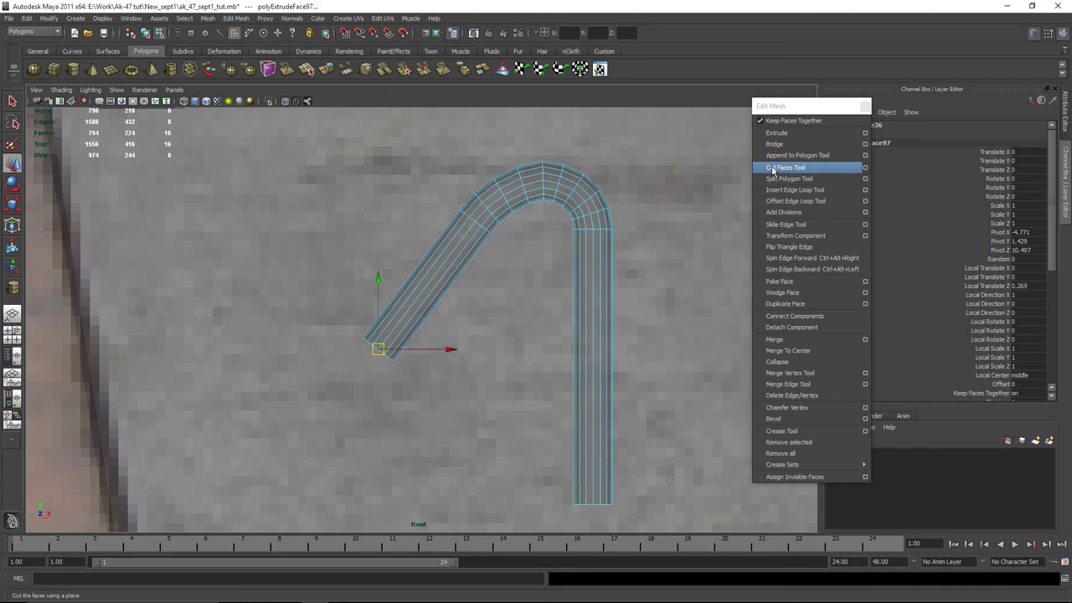
pyautogui.moveTo(334, 395); pyautogui.dragTo(323, 414)
pyautogui.press('e')
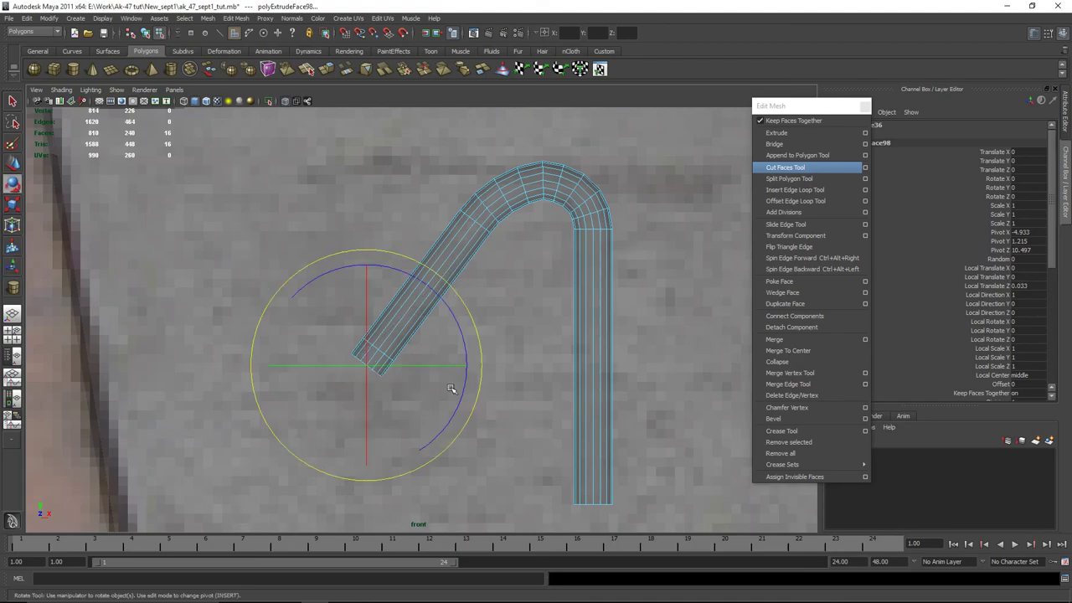
pyautogui.press('w')
pyautogui.click(442, 364)
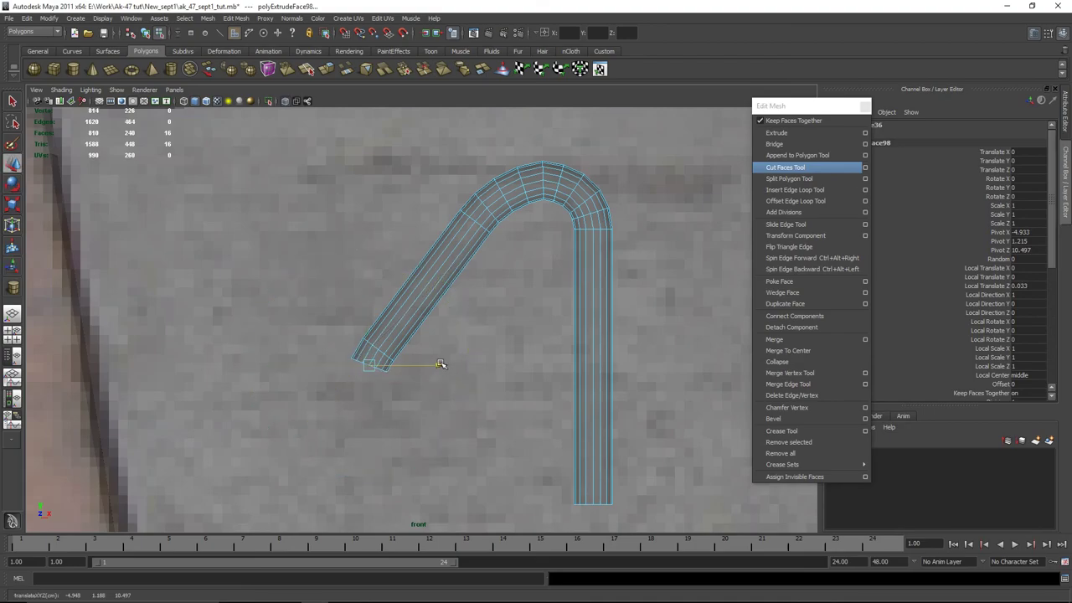
pyautogui.click(371, 296)
# Extrude a second end section, then tilt and nudge it so the tip sits level
pyautogui.hotkey('ctrl', 'e')
pyautogui.moveTo(339, 428); pyautogui.dragTo(335, 443)
pyautogui.press('e')
pyautogui.click(458, 420)
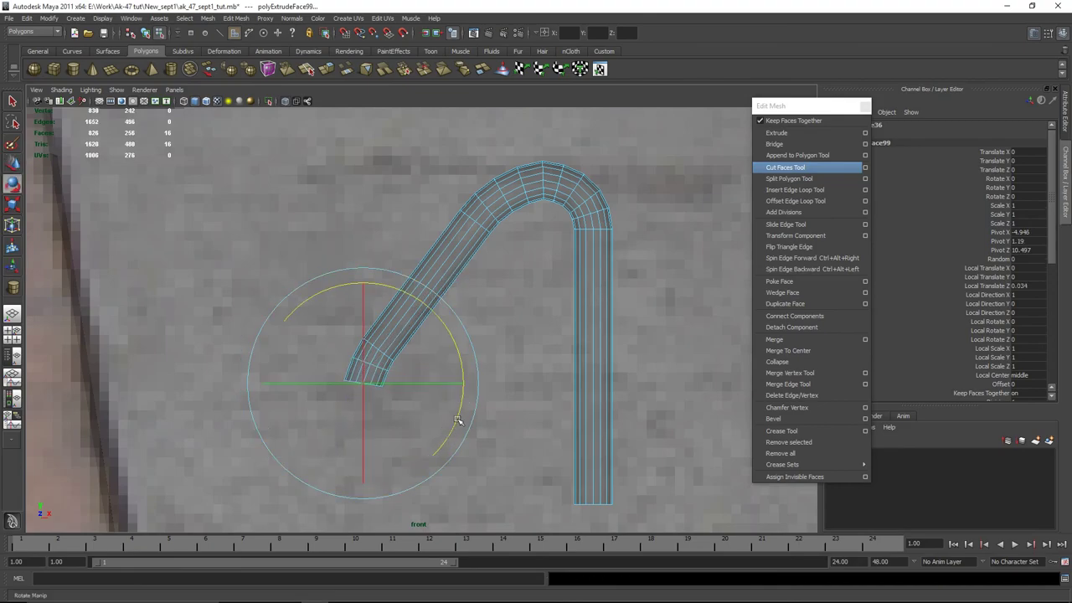
pyautogui.press('w')
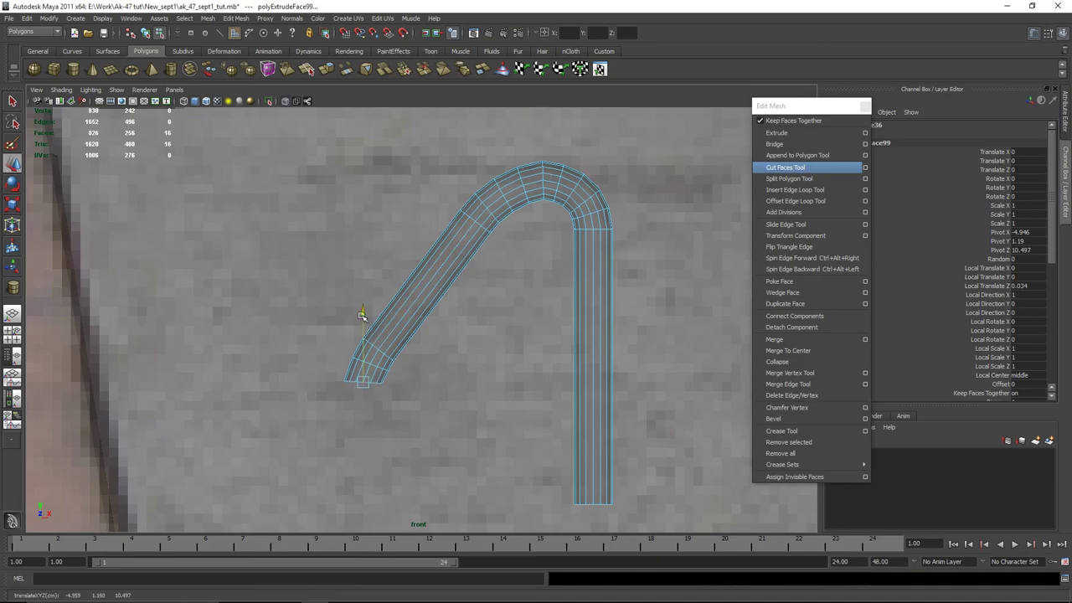
pyautogui.click(363, 310)
pyautogui.moveTo(423, 379); pyautogui.dragTo(428, 378)
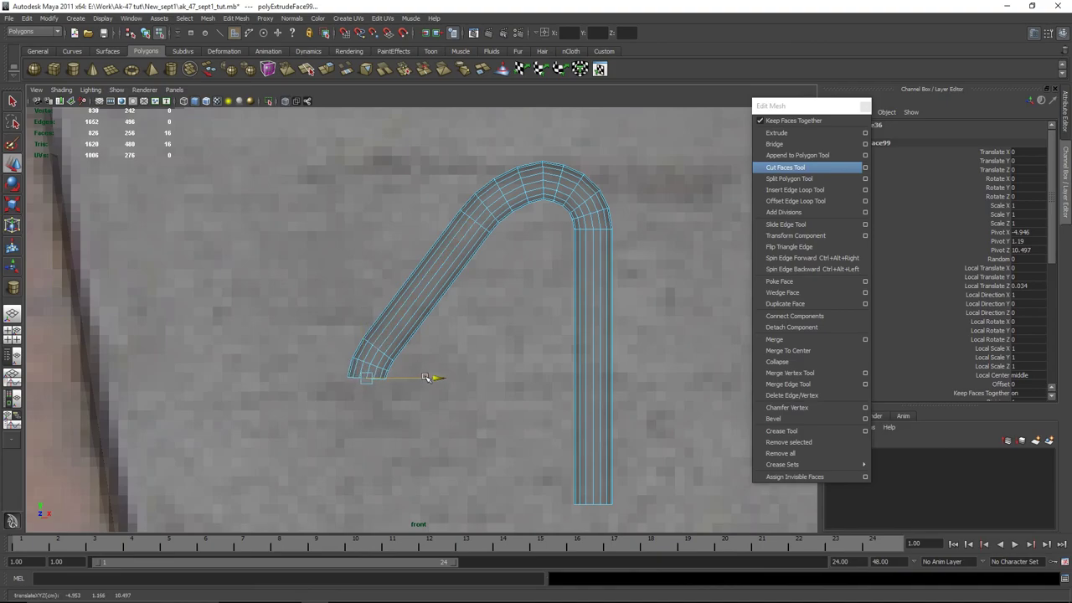
pyautogui.press('e')
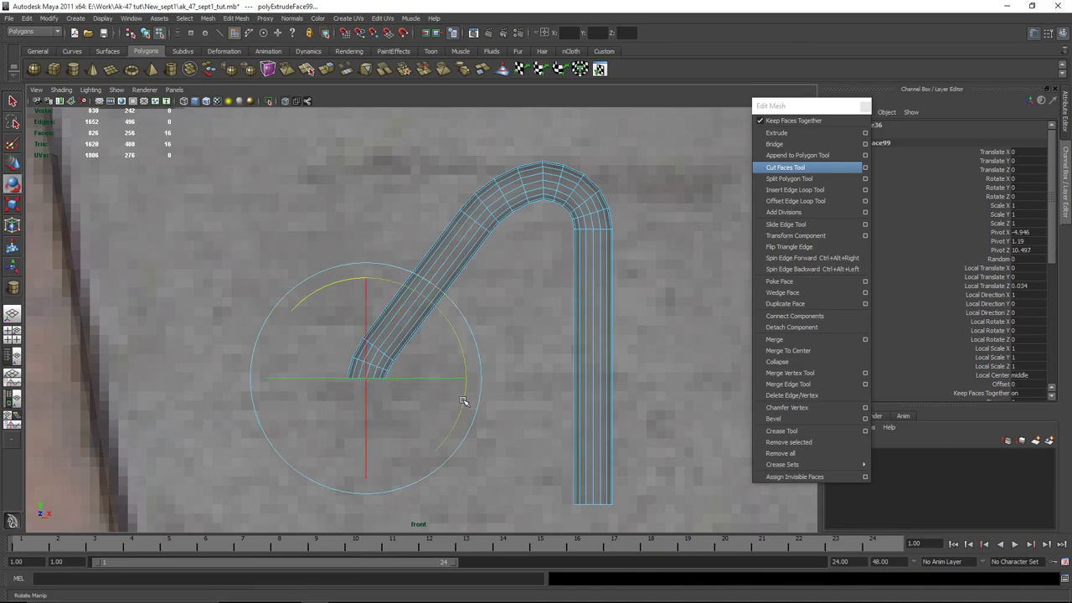
pyautogui.scroll(2, 538, 407)
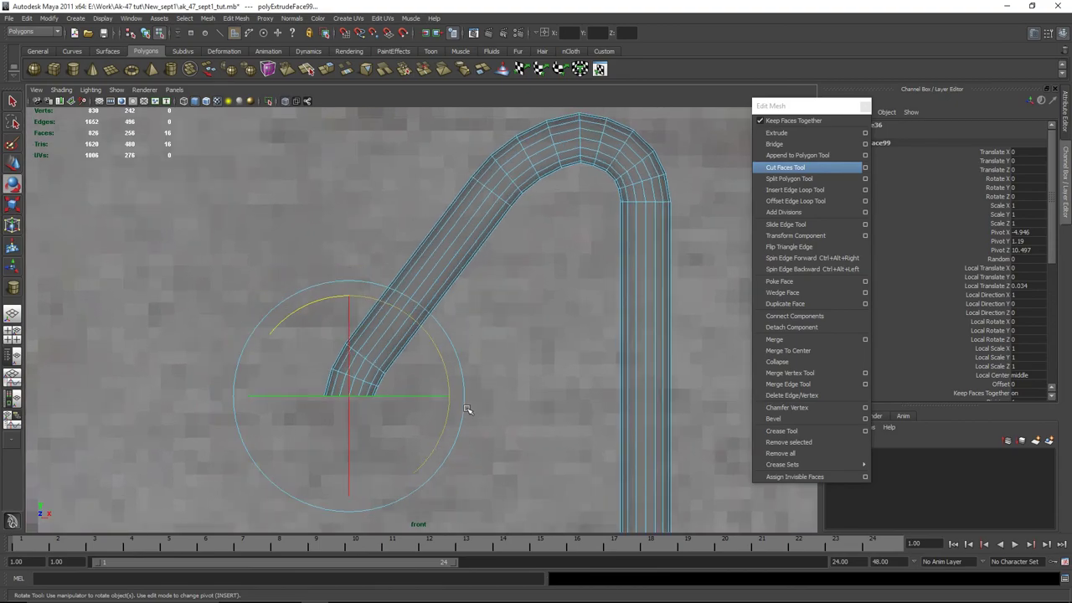
pyautogui.press('w')
pyautogui.click(350, 327)
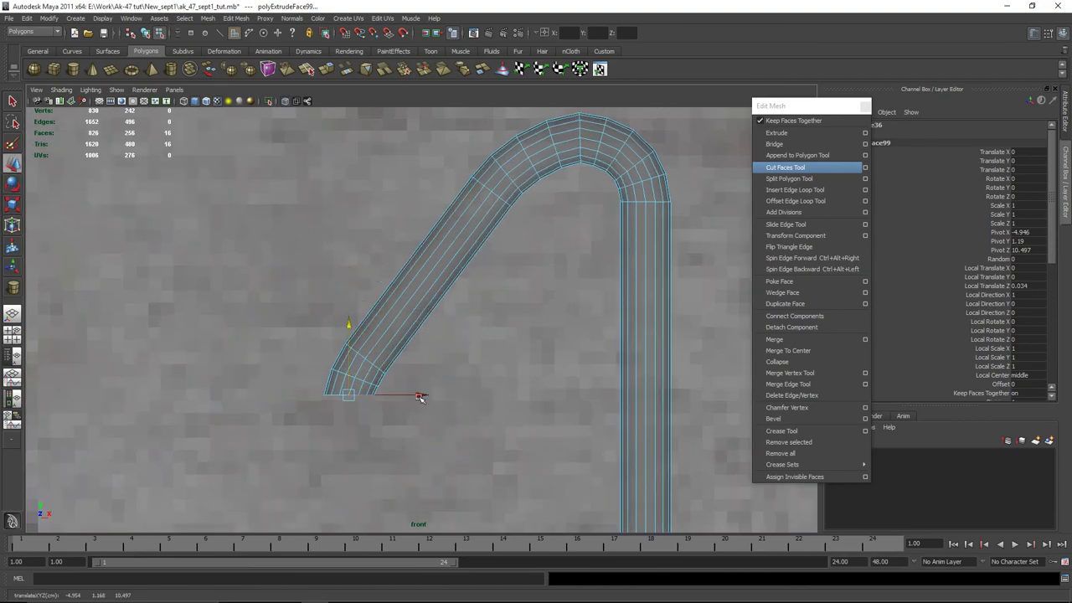
pyautogui.scroll(3, 394, 394)
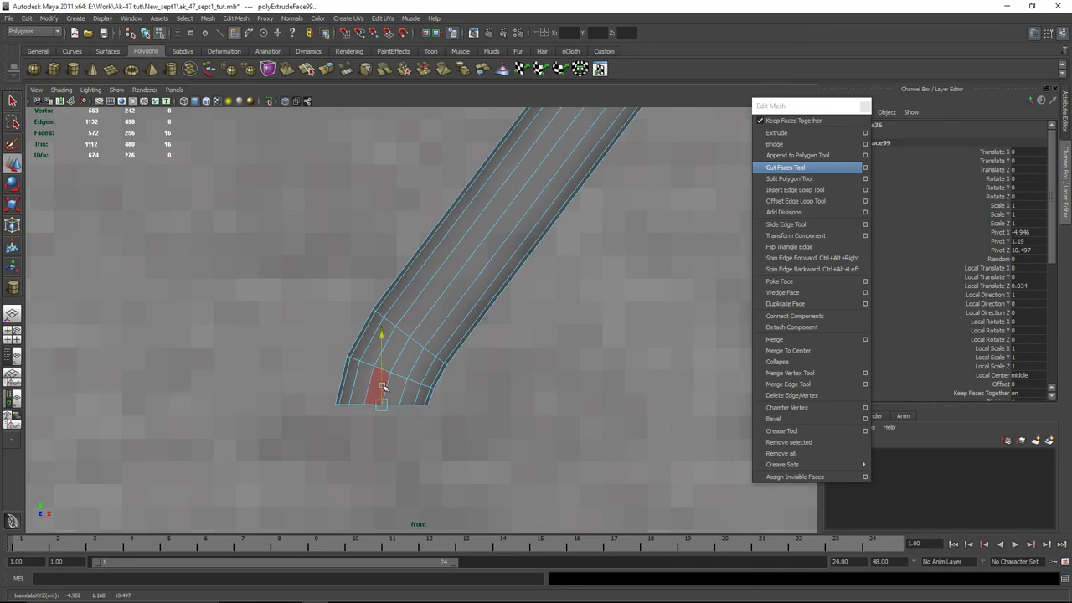
# Scale the tip vertices flat and raise the right leg's bottom vertex ring
pyautogui.moveTo(359, 389); pyautogui.dragTo(313, 407, button='right')
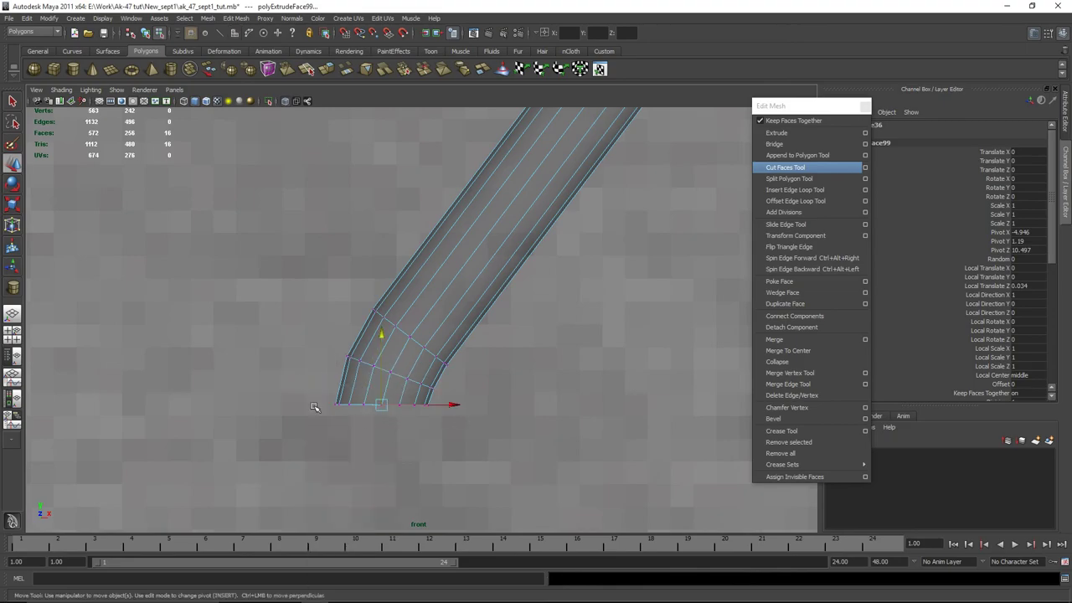
pyautogui.moveTo(440, 412); pyautogui.dragTo(288, 396)
pyautogui.press('r')
pyautogui.moveTo(379, 306); pyautogui.dragTo(388, 356)
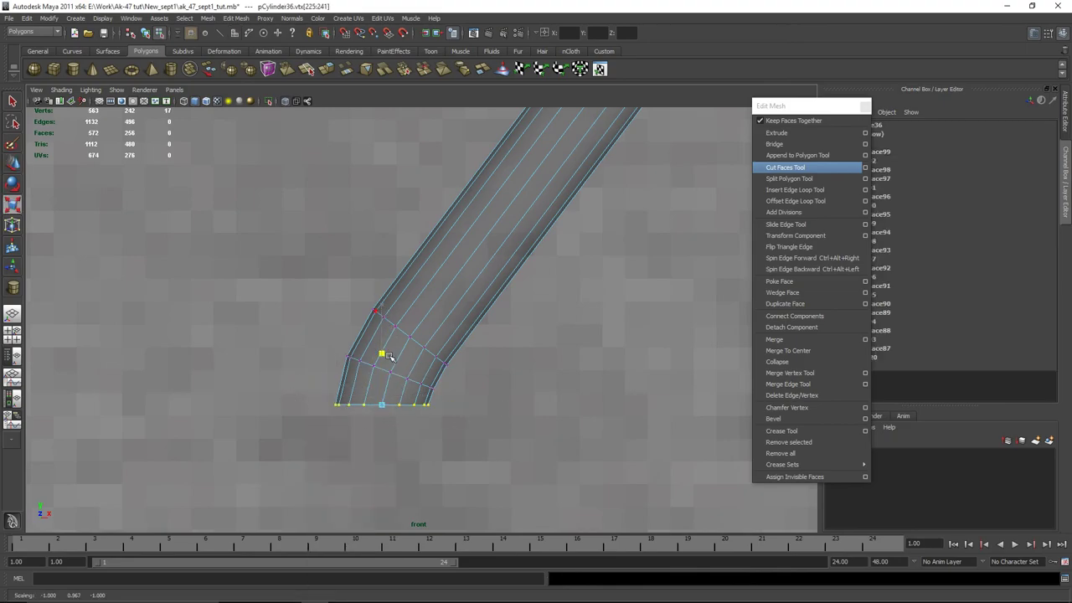
pyautogui.scroll(-5, 443, 432)
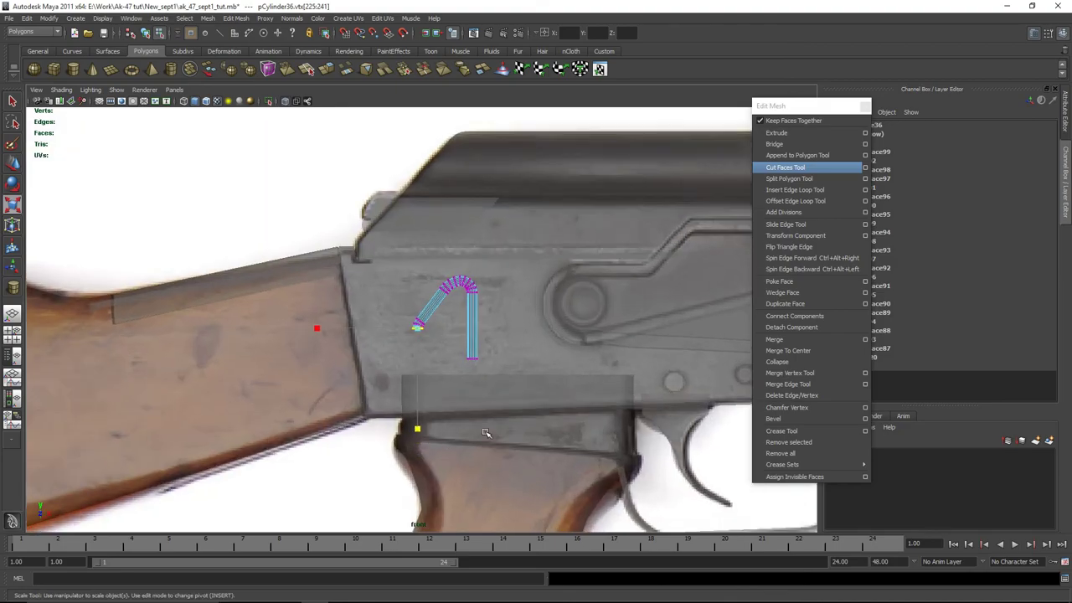
pyautogui.scroll(3, 491, 430)
pyautogui.moveTo(618, 494); pyautogui.dragTo(556, 302)
pyautogui.press('w')
# Delete the right leg's lowest faces and select the diagonal leg's end faces
pyautogui.scroll(2, 575, 425)
pyautogui.moveTo(572, 322)
pyautogui.mouseDown(button='right')
pyautogui.moveTo(586, 335)
pyautogui.moveTo(553, 327)
pyautogui.mouseUp(button='right')
pyautogui.moveTo(552, 327); pyautogui.dragTo(593, 364)
pyautogui.press('Delete')
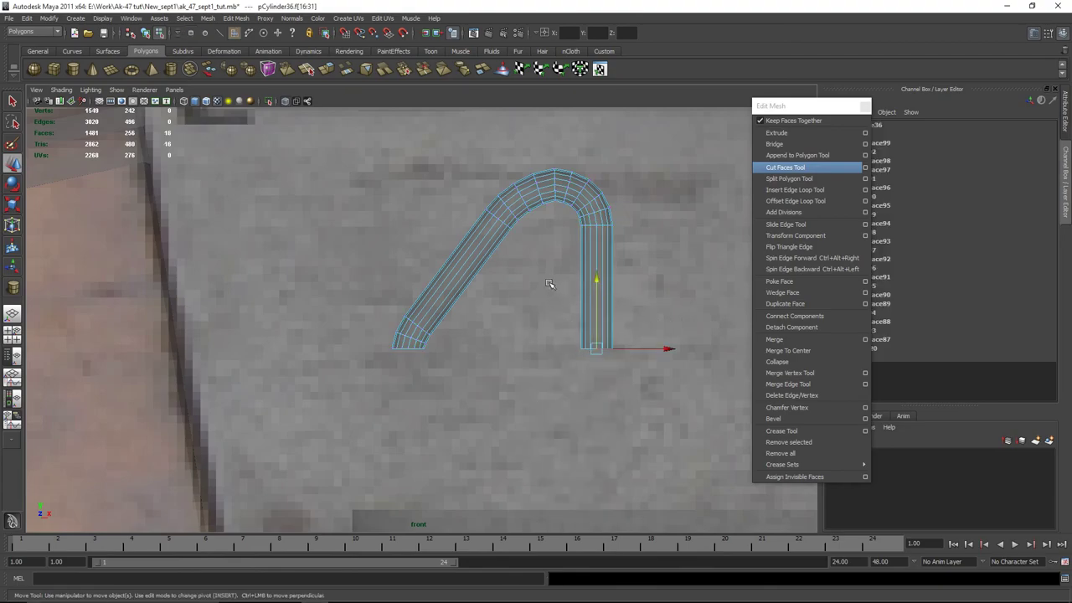
pyautogui.moveTo(314, 279); pyautogui.dragTo(483, 410)
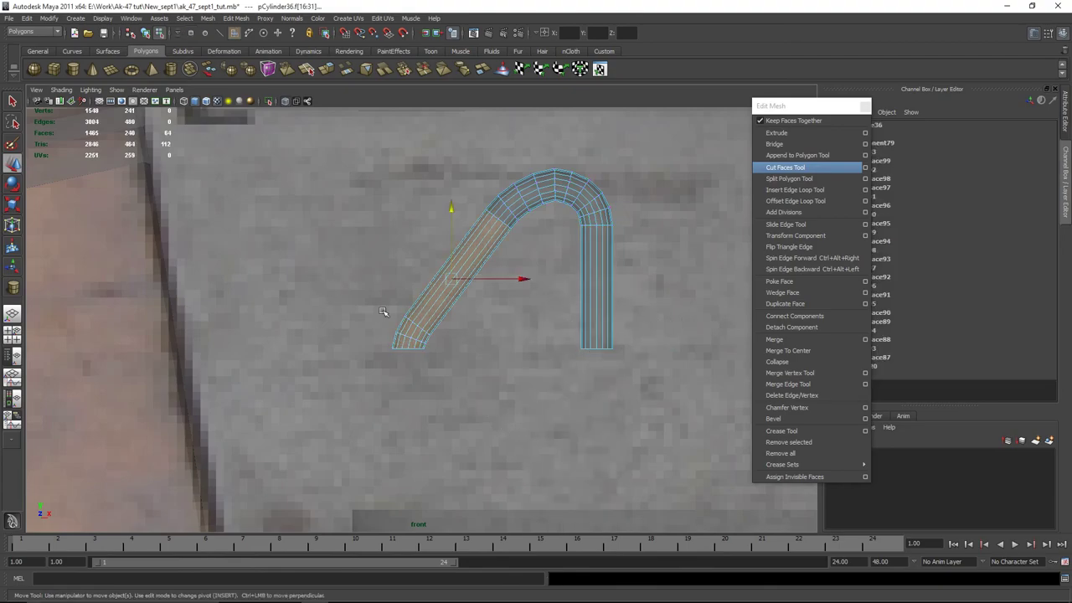
pyautogui.moveTo(387, 337); pyautogui.dragTo(435, 357)
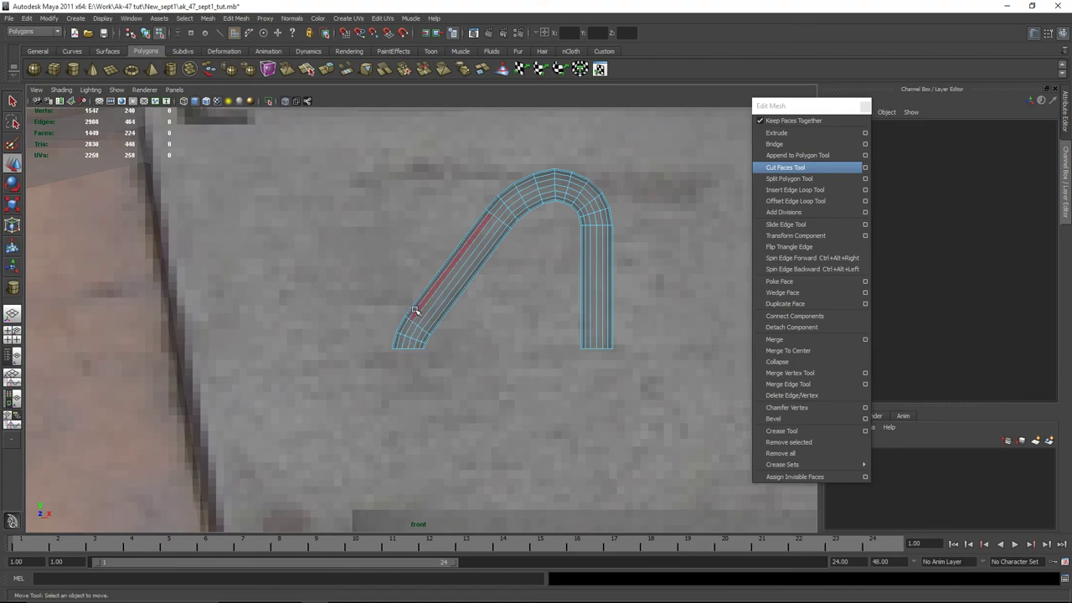
pyautogui.moveTo(411, 306); pyautogui.dragTo(473, 305, button='right')
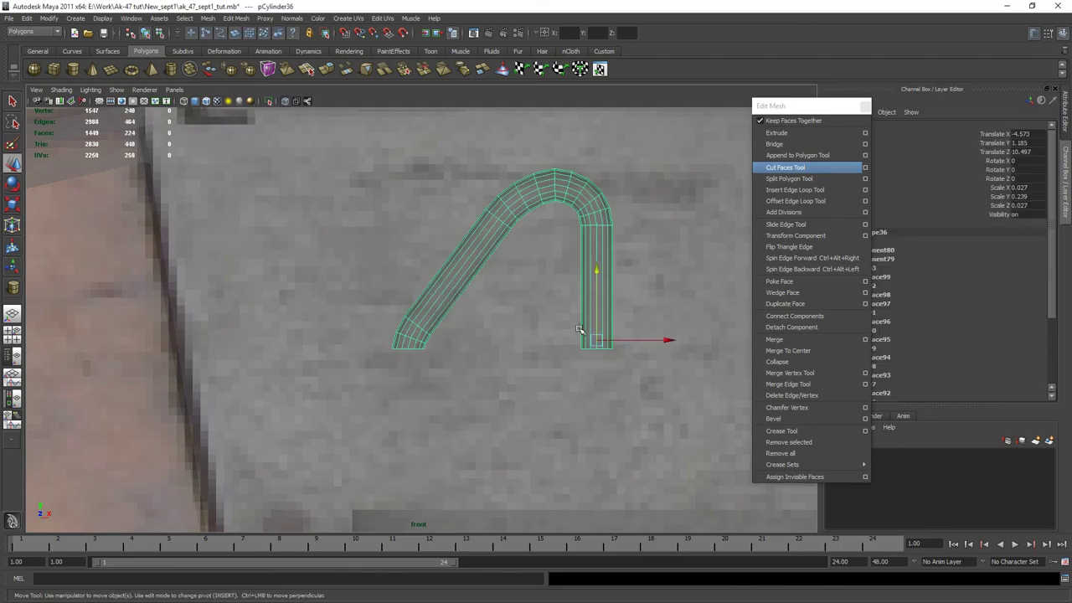
# Select the right leg's bottom vertices, return to object mode, and preview the tube smoothed
pyautogui.moveTo(612, 360); pyautogui.dragTo(519, 343, button='right')
pyautogui.moveTo(570, 333); pyautogui.dragTo(624, 358)
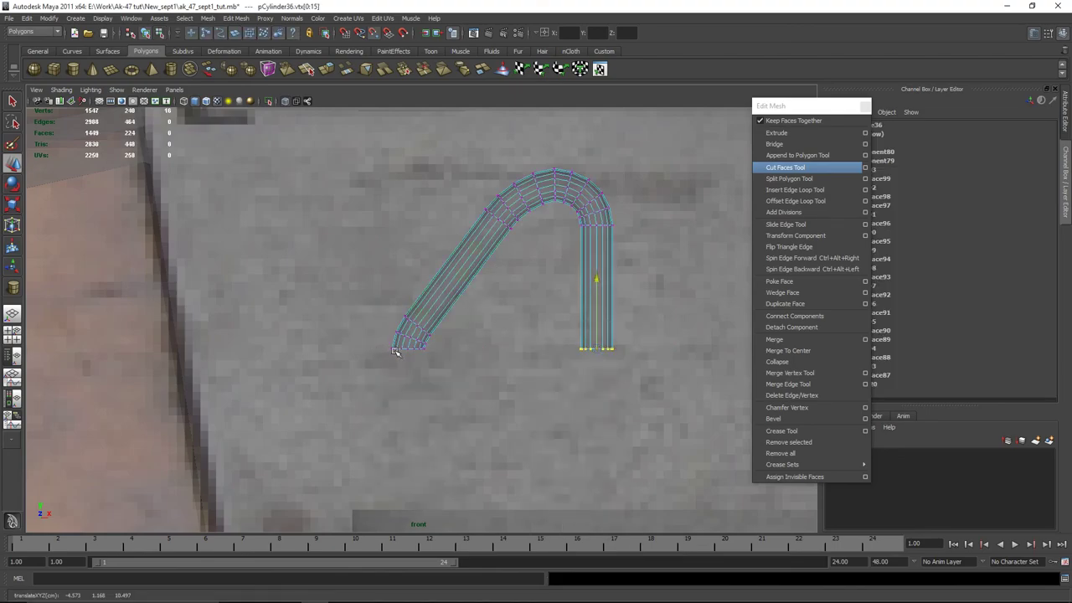
pyautogui.press('F8')
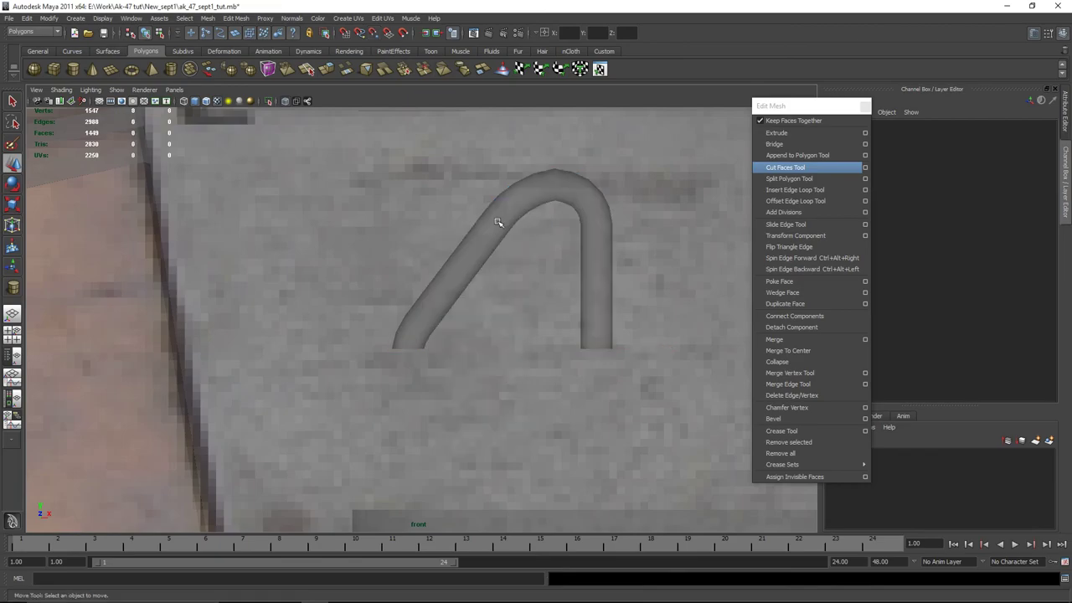
pyautogui.press('space')
pyautogui.press('space')
pyautogui.scroll(10, 394, 376)
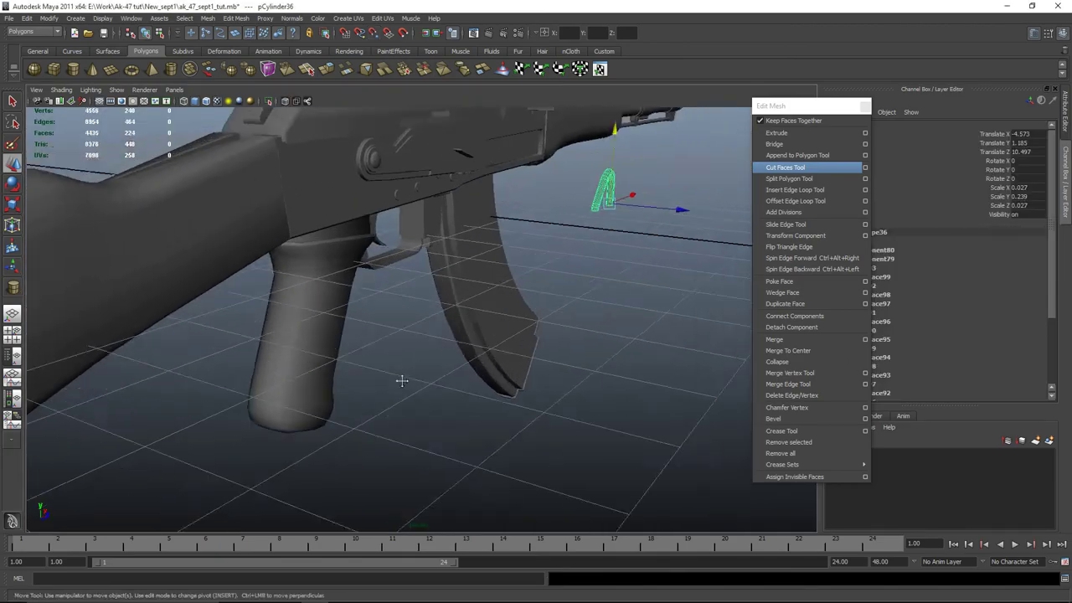
# Reposition the bent tube's pivot, then duplicate it and lower the copy
pyautogui.keyDown('alt'); pyautogui.moveTo(466, 391); pyautogui.dragTo(411, 411); pyautogui.keyUp('alt')
pyautogui.press('space')
pyautogui.press('space')
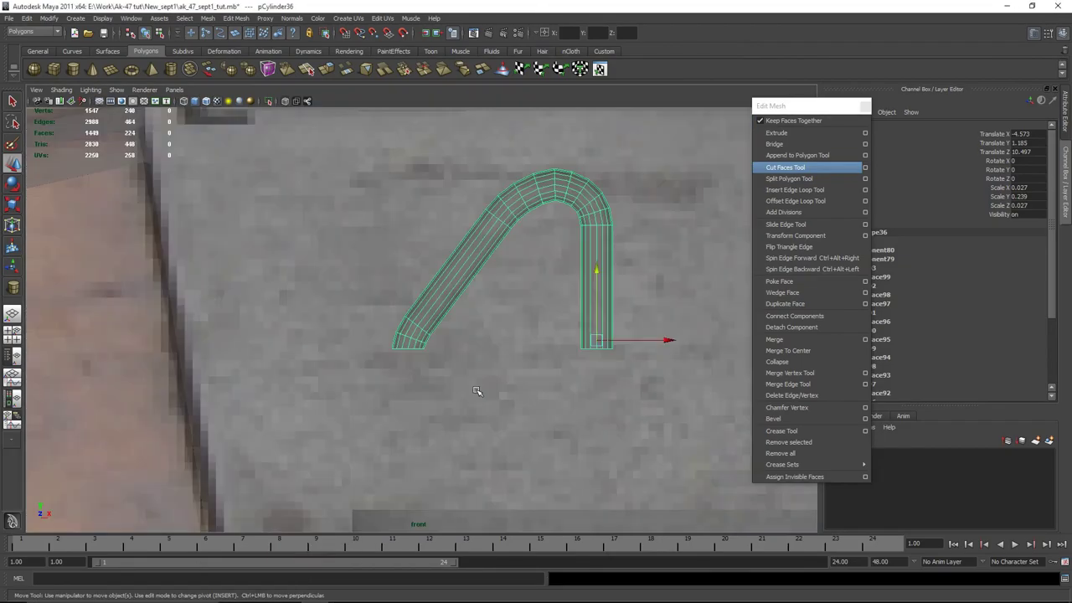
pyautogui.press('Insert')
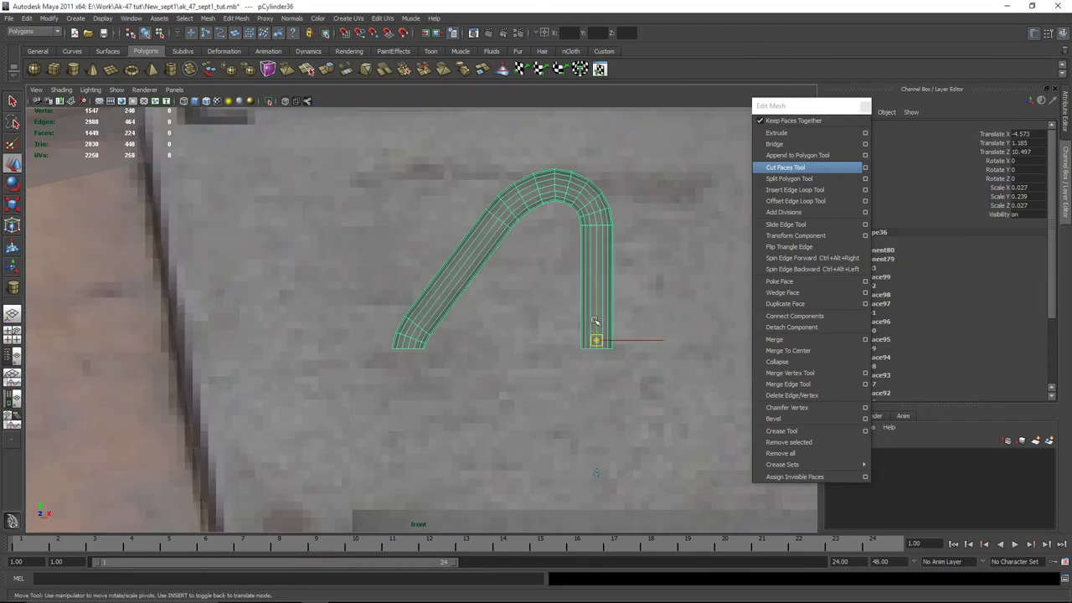
pyautogui.press('Insert')
pyautogui.press('space')
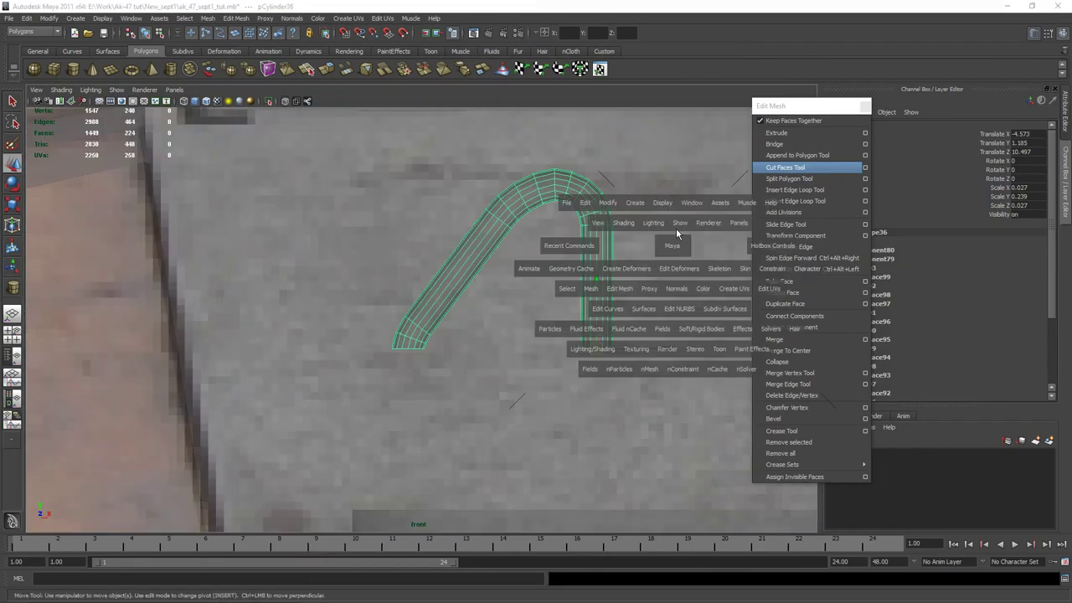
pyautogui.keyDown('alt'); pyautogui.moveTo(605, 264); pyautogui.dragTo(510, 347); pyautogui.keyUp('alt')
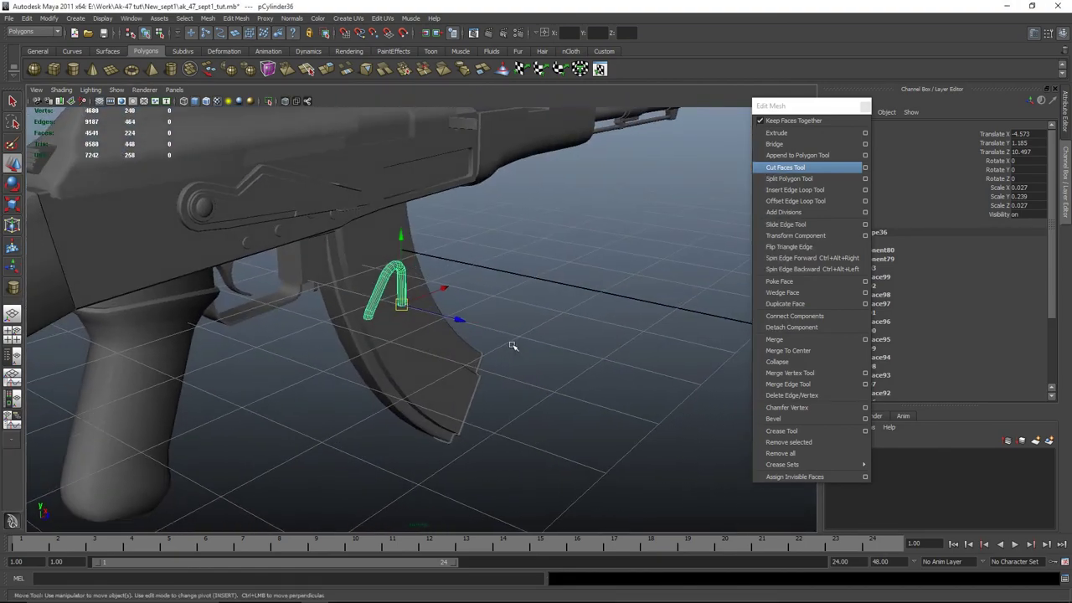
pyautogui.hotkey('ctrl', 'd')
pyautogui.moveTo(412, 249); pyautogui.dragTo(407, 279)
pyautogui.press('e')
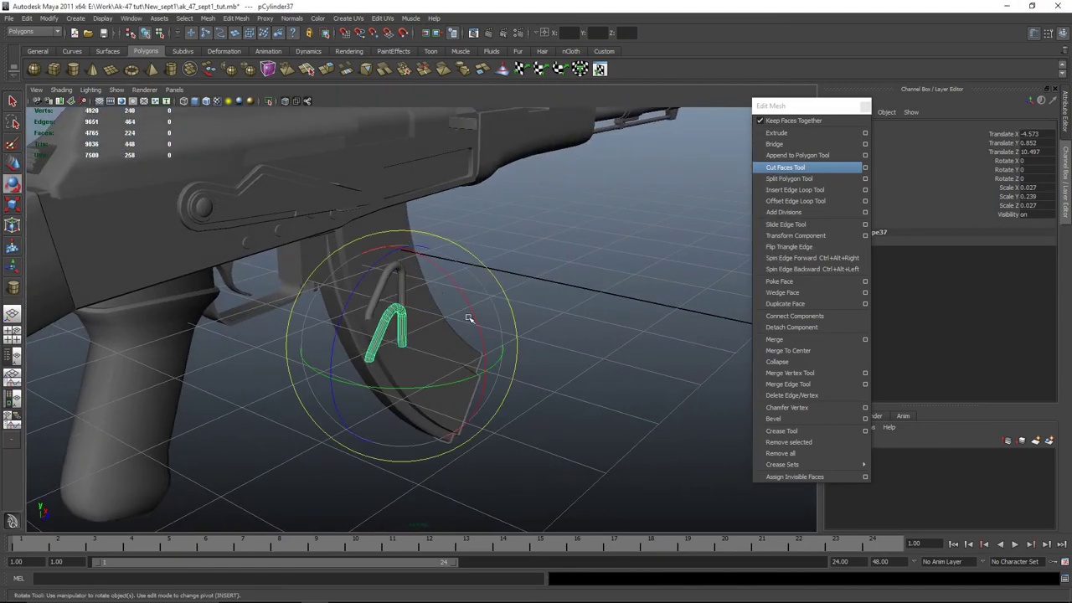
pyautogui.moveTo(469, 313); pyautogui.dragTo(453, 242)
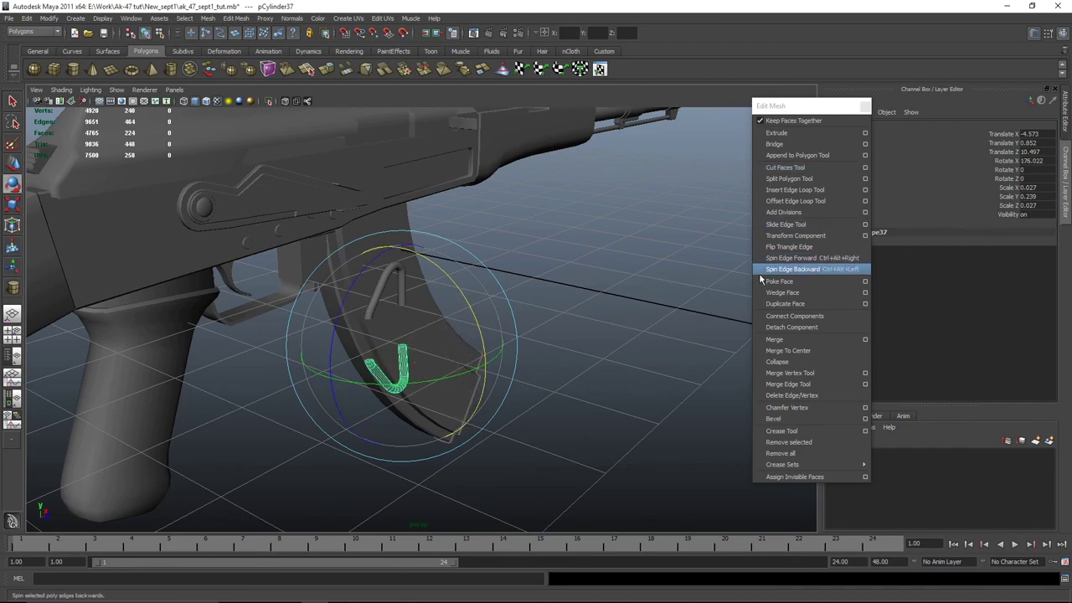
pyautogui.hotkey('ctrl', 'z')
# Set the duplicate arc piece's Rotate X to 180 in the Channel Box
pyautogui.keyDown('alt'); pyautogui.moveTo(615, 344); pyautogui.dragTo(606, 412); pyautogui.keyUp('alt')
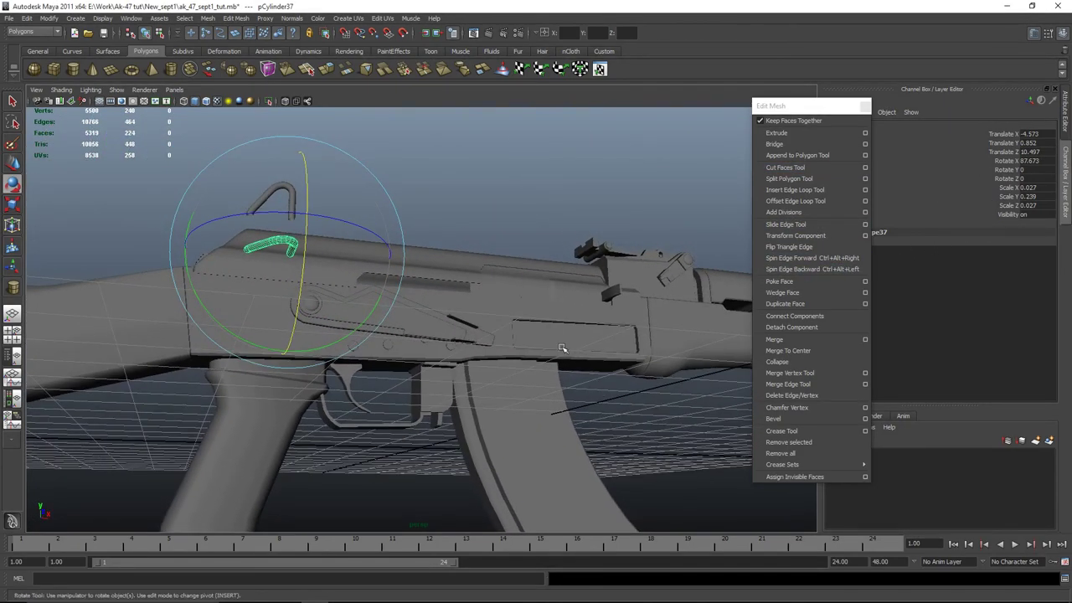
pyautogui.click(1031, 161)
pyautogui.write('18')
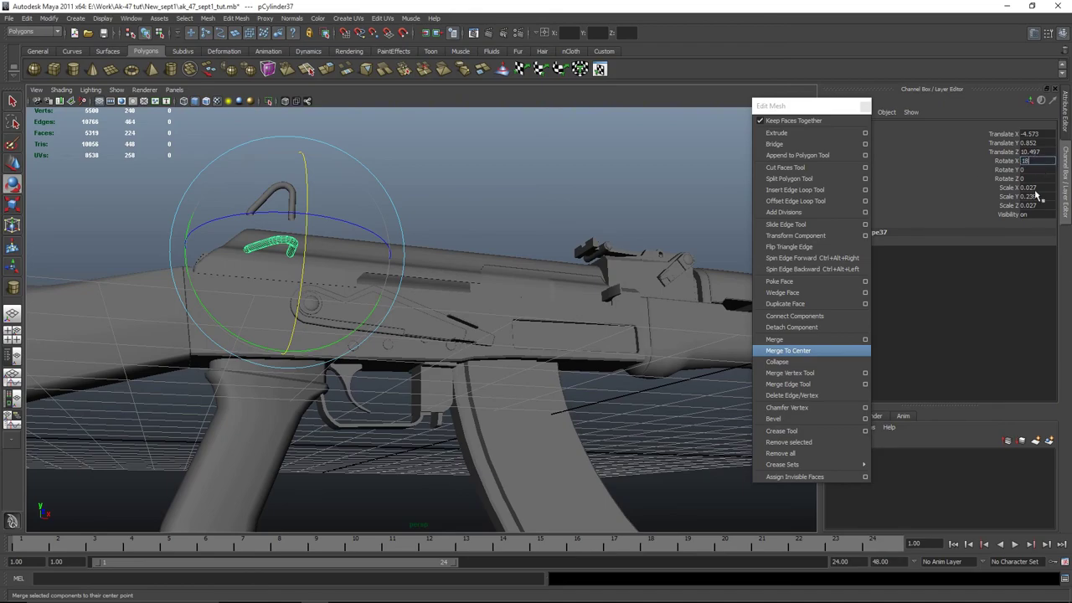
pyautogui.write('0')
pyautogui.press('Return')
pyautogui.keyDown('alt'); pyautogui.moveTo(469, 393); pyautogui.dragTo(262, 411); pyautogui.keyUp('alt')
# Combine the sling arc pieces into one mesh and center its pivot
pyautogui.press('space')
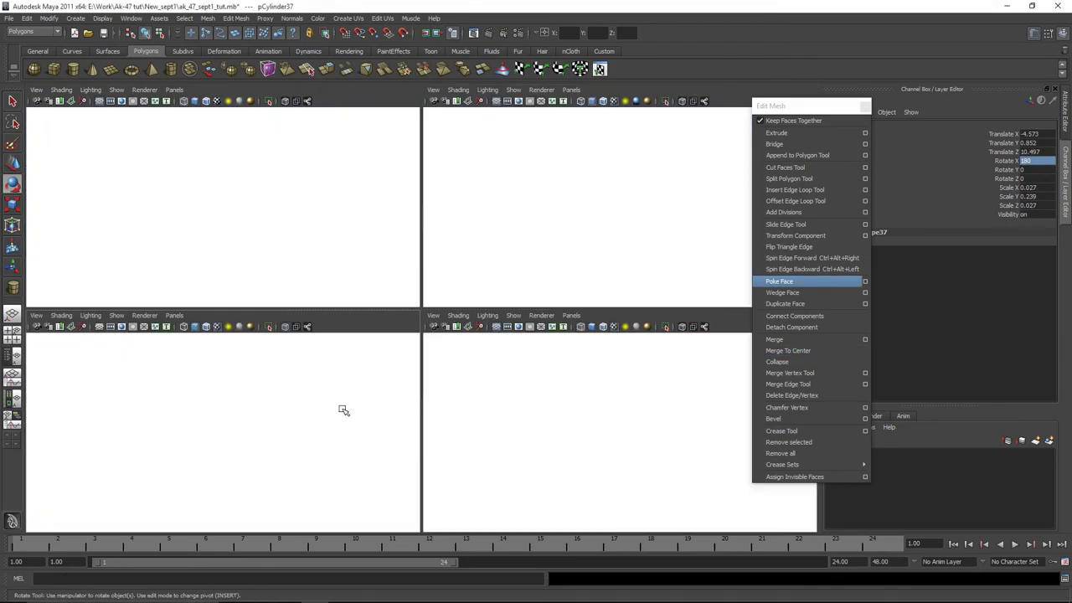
pyautogui.press('space')
pyautogui.scroll(-5, 452, 351)
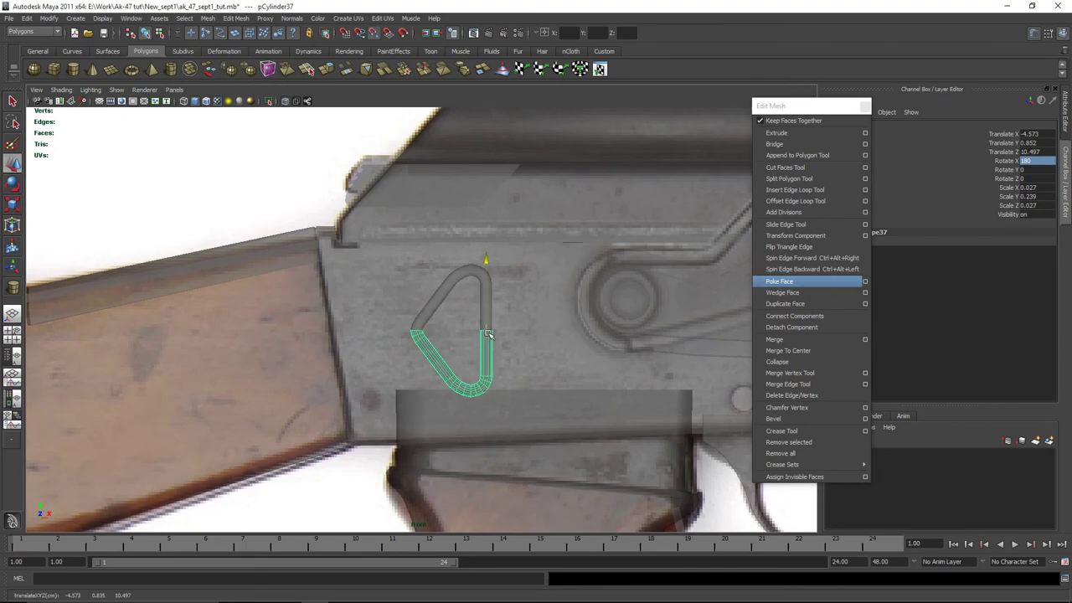
pyautogui.scroll(-3, 489, 335)
pyautogui.click(354, 267)
pyautogui.press('space')
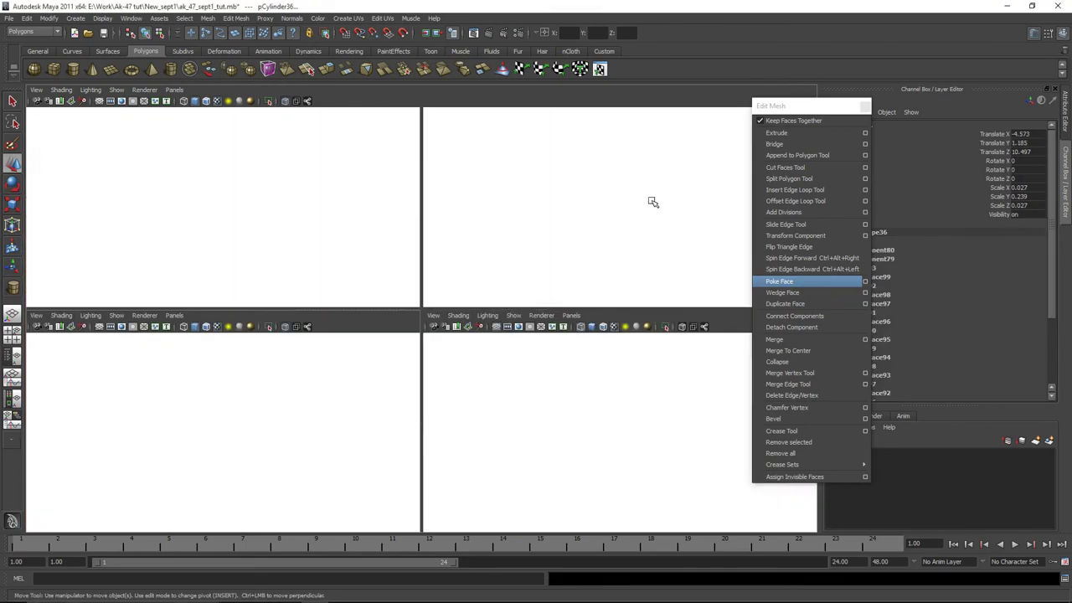
pyautogui.press('space')
pyautogui.keyDown('alt'); pyautogui.moveTo(586, 252); pyautogui.dragTo(502, 252); pyautogui.keyUp('alt')
pyautogui.click(208, 18)
pyautogui.click(226, 34)
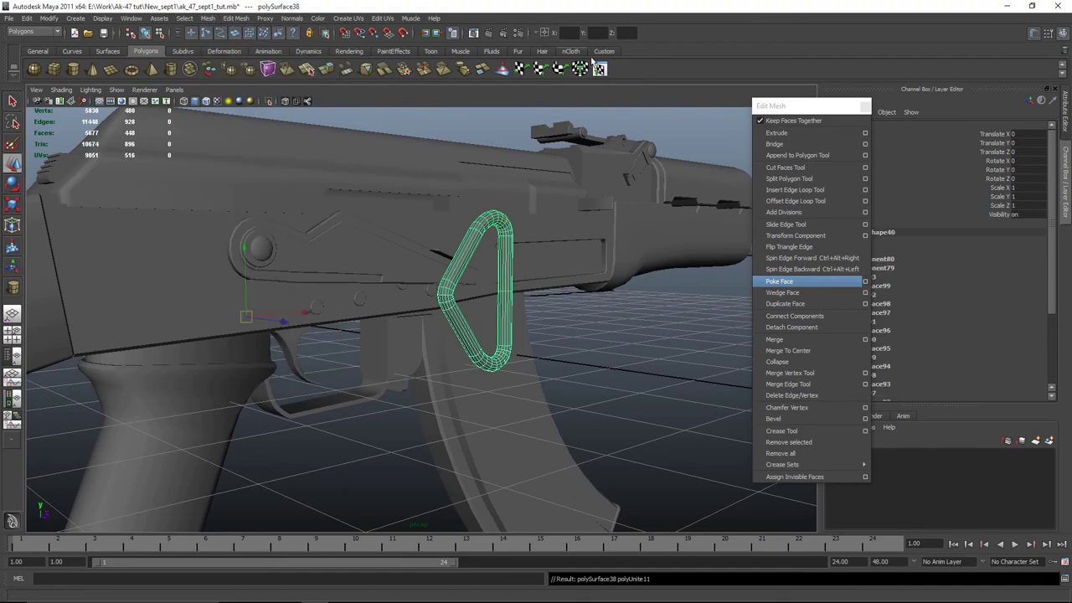
pyautogui.click(610, 51)
pyautogui.click(29, 72)
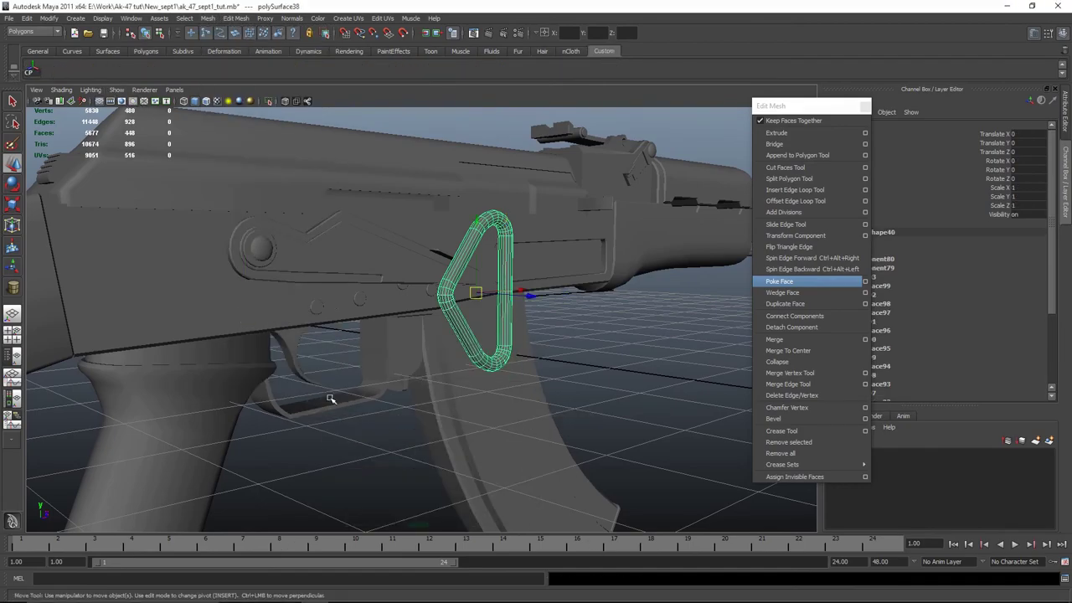
# In front view, select the left and right seam vertices and merge them
pyautogui.press('space')
pyautogui.press('space')
pyautogui.moveTo(453, 369); pyautogui.dragTo(402, 371, button='right')
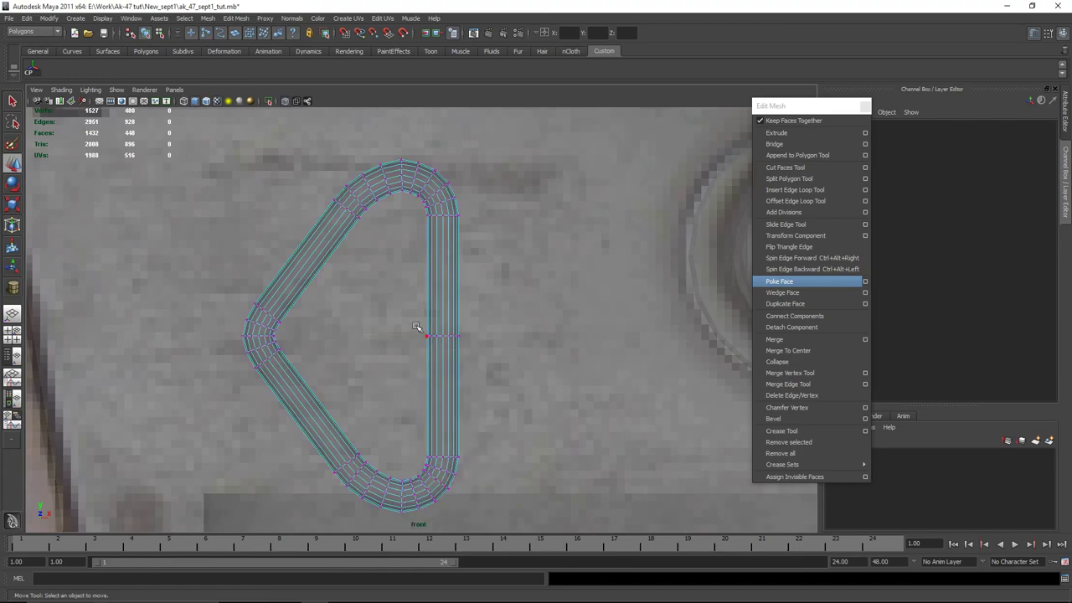
pyautogui.moveTo(416, 326); pyautogui.dragTo(475, 347)
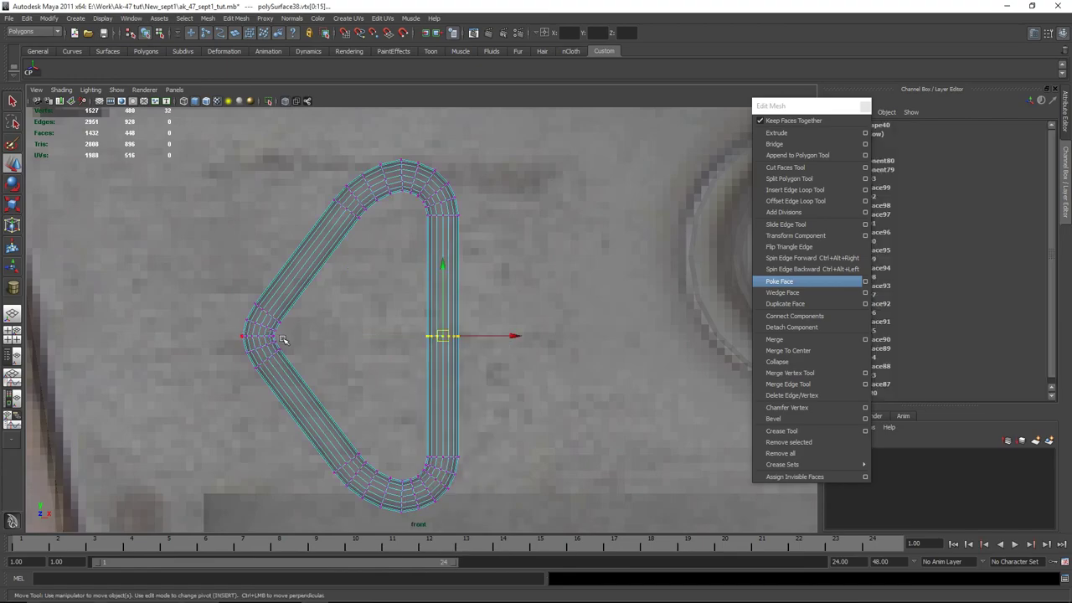
pyautogui.keyDown('shift'); pyautogui.moveTo(234, 327); pyautogui.dragTo(283, 340); pyautogui.keyUp('shift')
pyautogui.click(798, 342)
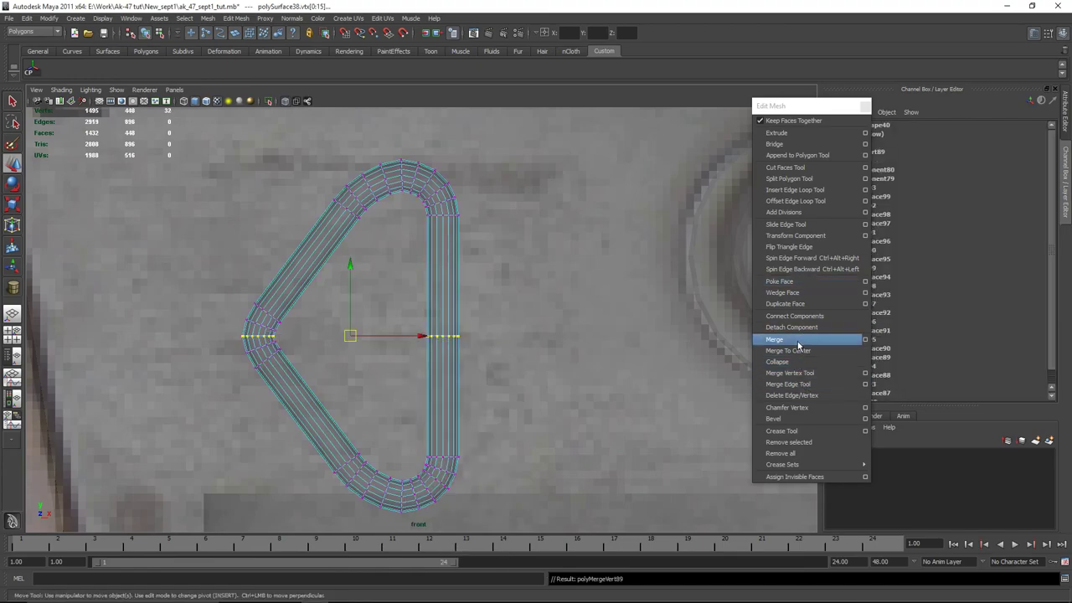
# Select the loop's right vertical edge loop for softening
pyautogui.moveTo(456, 369); pyautogui.dragTo(457, 339, button='right')
pyautogui.doubleClick(449, 341)
pyautogui.press('q')
pyautogui.scroll(3, 214, 344)
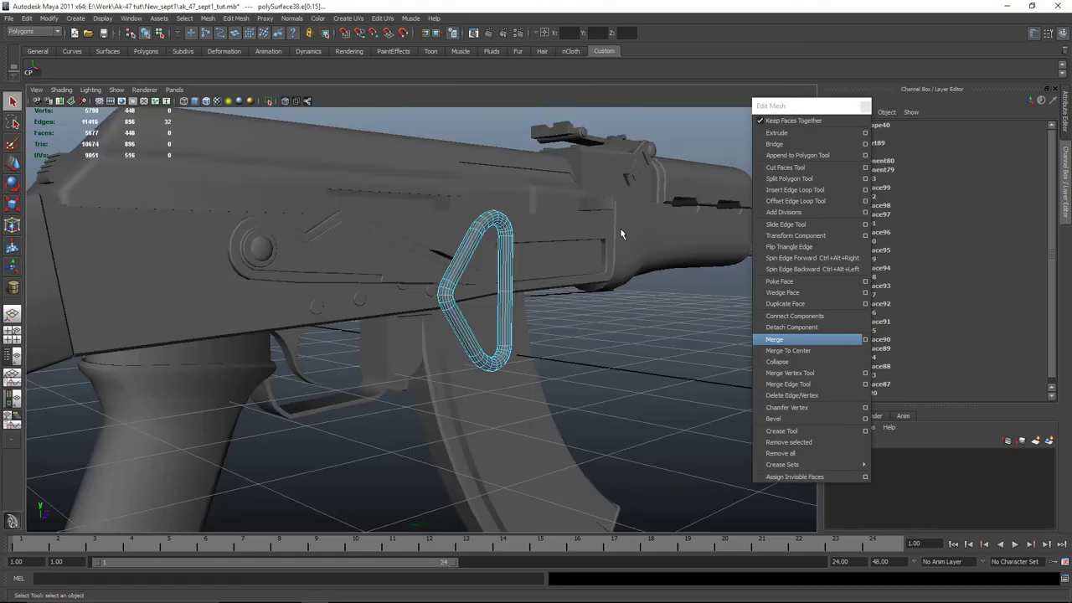
pyautogui.click(292, 18)
# Soften the selected edges and pick another edge loop on the sling
pyautogui.click(313, 129)
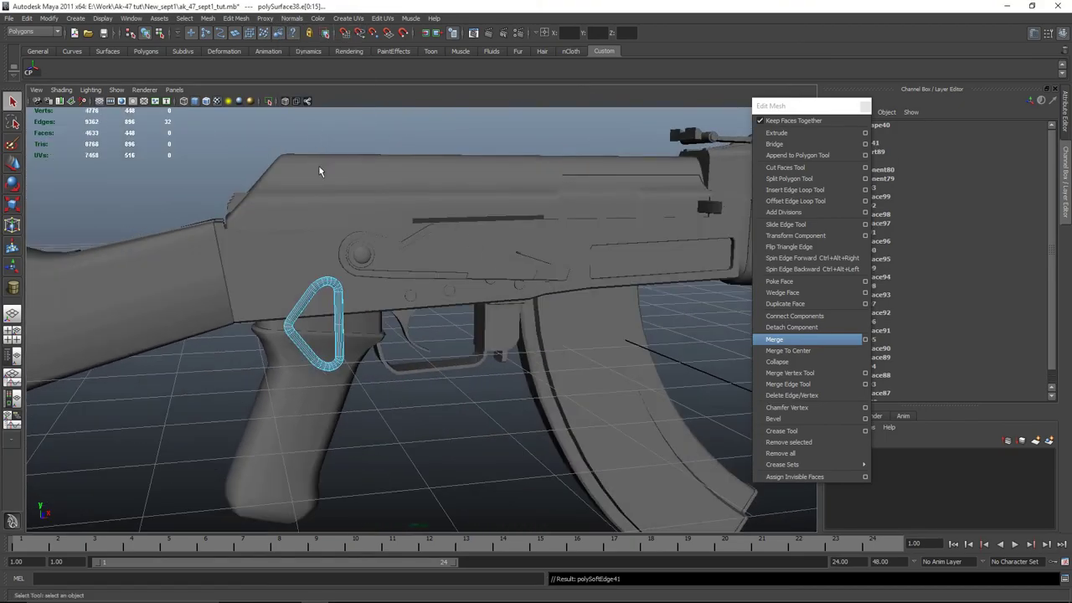
pyautogui.click(423, 428)
pyautogui.keyDown('alt'); pyautogui.moveTo(423, 428); pyautogui.dragTo(444, 421); pyautogui.keyUp('alt')
pyautogui.click(260, 250)
pyautogui.moveTo(261, 249); pyautogui.dragTo(249, 213, button='right')
pyautogui.doubleClick(248, 212)
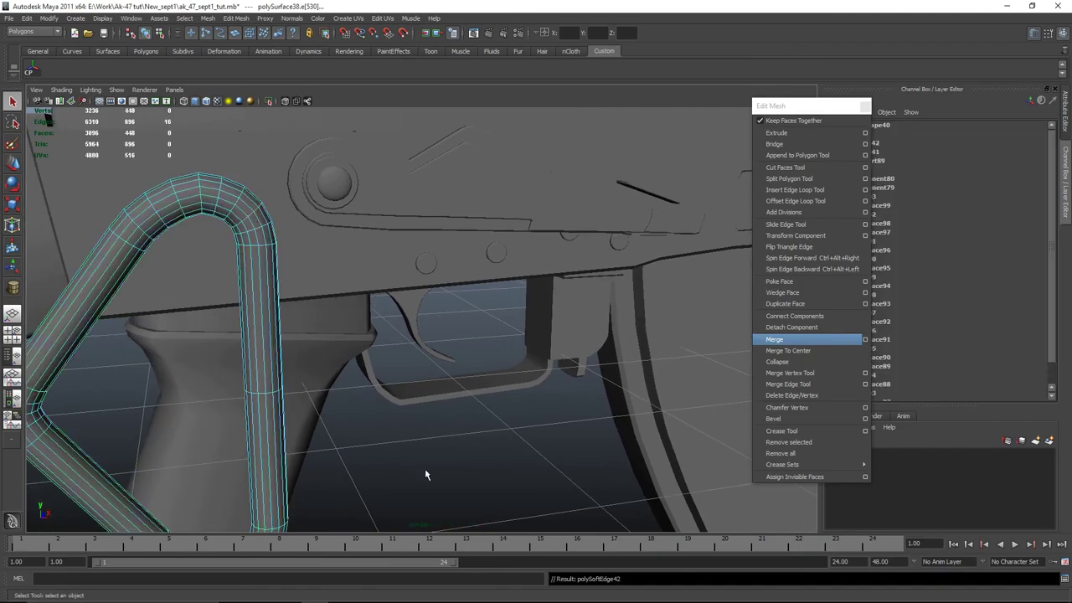
# Select an edge loop around the sling bend and return the loop to object mode
pyautogui.keyDown('alt'); pyautogui.moveTo(425, 474); pyautogui.dragTo(460, 366); pyautogui.keyUp('alt')
pyautogui.moveTo(363, 395); pyautogui.dragTo(301, 242, button='right')
pyautogui.keyDown('alt'); pyautogui.moveTo(301, 243); pyautogui.dragTo(411, 402); pyautogui.keyUp('alt')
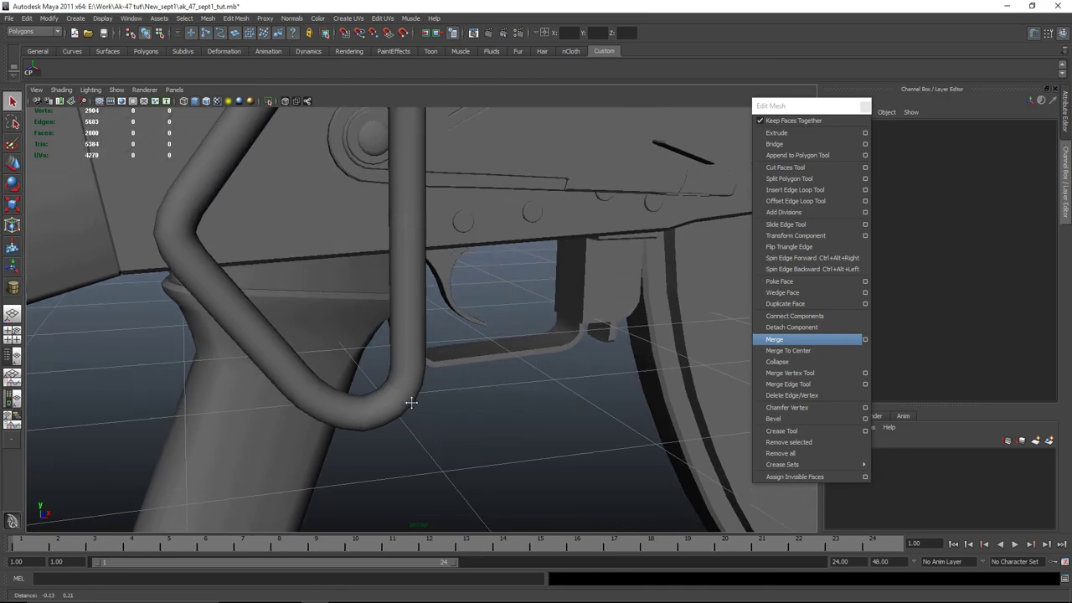
pyautogui.click(408, 398)
pyautogui.moveTo(408, 397); pyautogui.dragTo(404, 395, button='right')
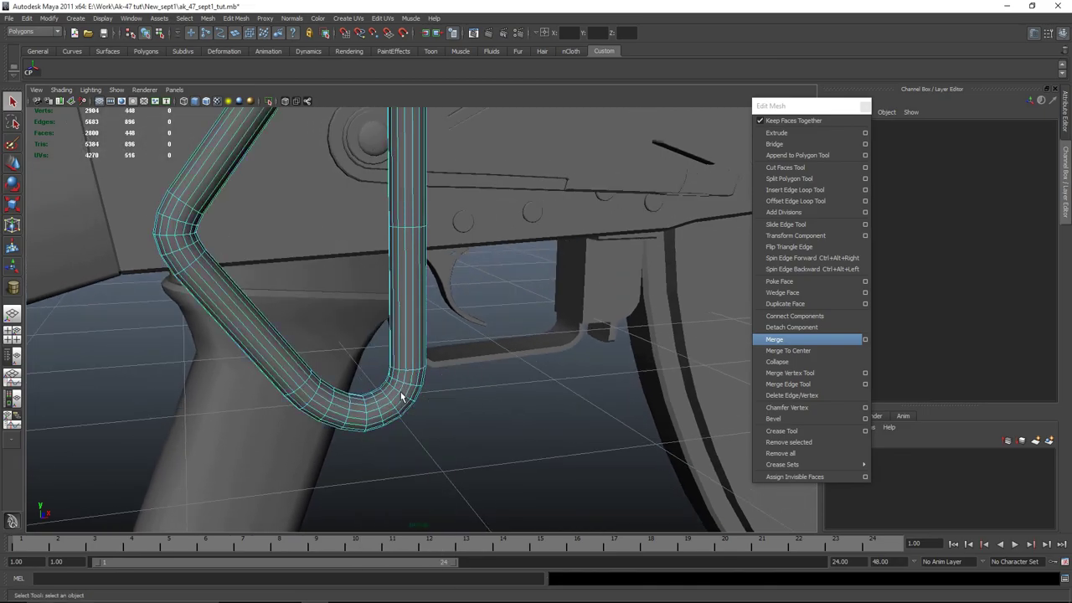
pyautogui.doubleClick(398, 395)
pyautogui.moveTo(448, 369); pyautogui.dragTo(450, 374, button='right')
# Inspect the finished sling loop around the rifle and bring back the Polygons shelf
pyautogui.keyDown('alt'); pyautogui.moveTo(450, 375); pyautogui.dragTo(431, 418); pyautogui.keyUp('alt')
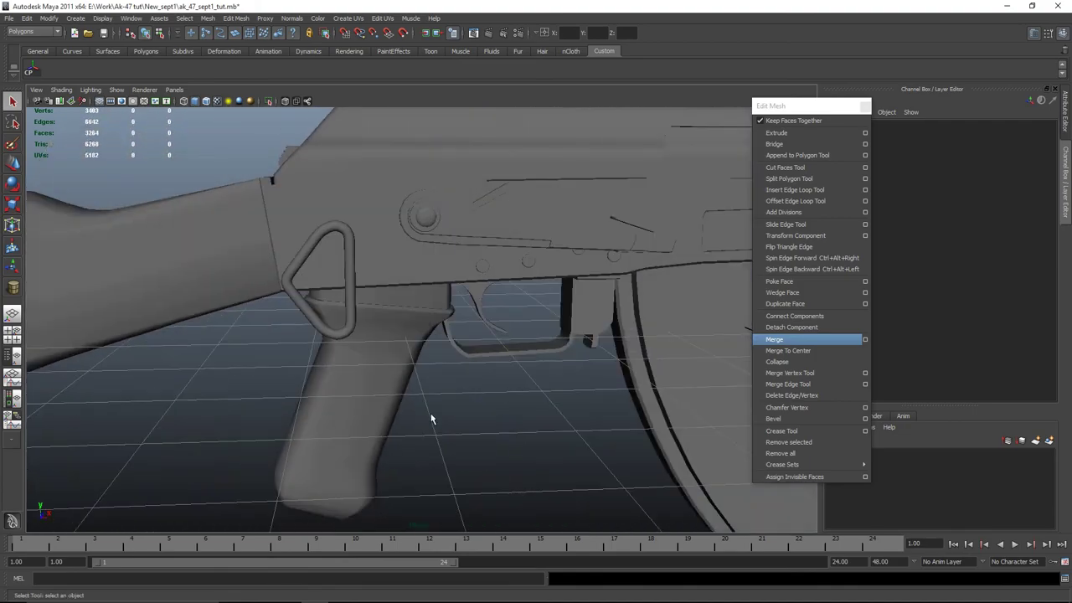
pyautogui.keyDown('alt'); pyautogui.moveTo(431, 419); pyautogui.dragTo(455, 400, button='right'); pyautogui.keyUp('alt')
pyautogui.click(455, 399)
pyautogui.keyDown('alt'); pyautogui.moveTo(455, 399); pyautogui.dragTo(590, 467); pyautogui.keyUp('alt')
pyautogui.keyDown('alt'); pyautogui.moveTo(328, 294); pyautogui.dragTo(527, 359, button='right'); pyautogui.keyUp('alt')
pyautogui.keyDown('alt'); pyautogui.moveTo(527, 359); pyautogui.dragTo(339, 339); pyautogui.keyUp('alt')
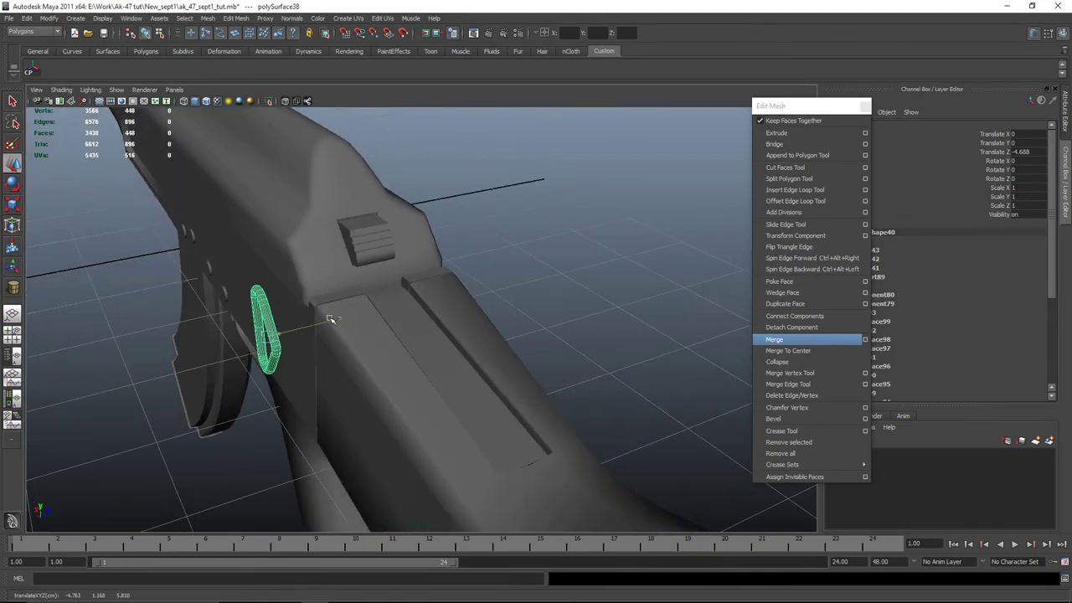
pyautogui.click(531, 282)
pyautogui.keyDown('alt'); pyautogui.moveTo(531, 283); pyautogui.dragTo(435, 268); pyautogui.keyUp('alt')
pyautogui.click(143, 51)
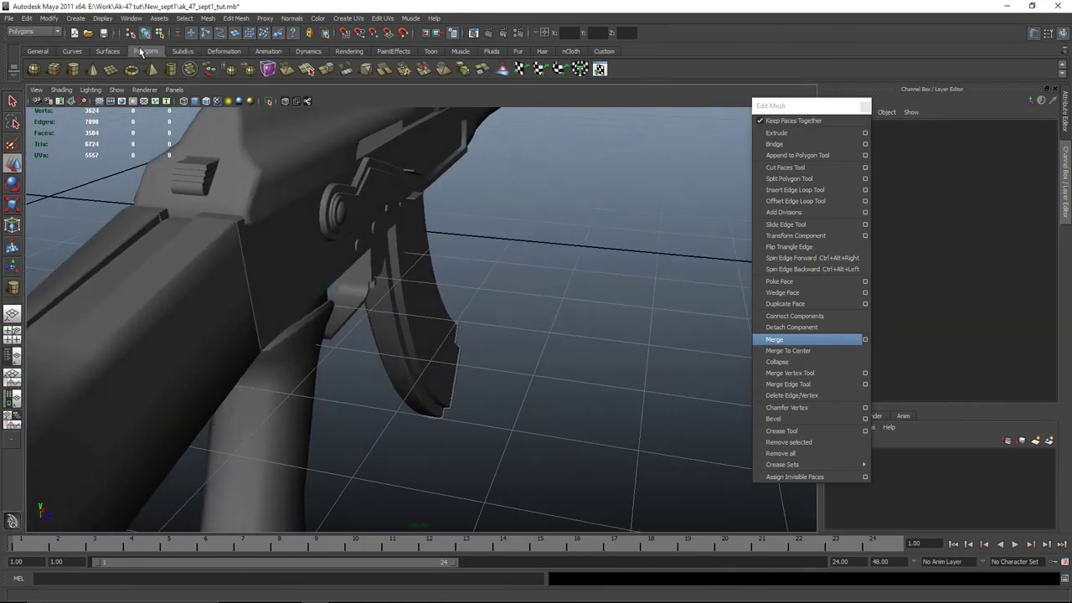
# Draw a thin polygon cylinder beside the pistol grip and rotate it upright
pyautogui.click(82, 71)
pyautogui.keyDown('alt'); pyautogui.moveTo(419, 252); pyautogui.dragTo(543, 343, button='right'); pyautogui.keyUp('alt')
pyautogui.keyDown('alt'); pyautogui.moveTo(544, 343); pyautogui.dragTo(482, 351); pyautogui.keyUp('alt')
pyautogui.keyDown('alt'); pyautogui.moveTo(482, 352); pyautogui.dragTo(458, 233); pyautogui.keyUp('alt')
pyautogui.press('e')
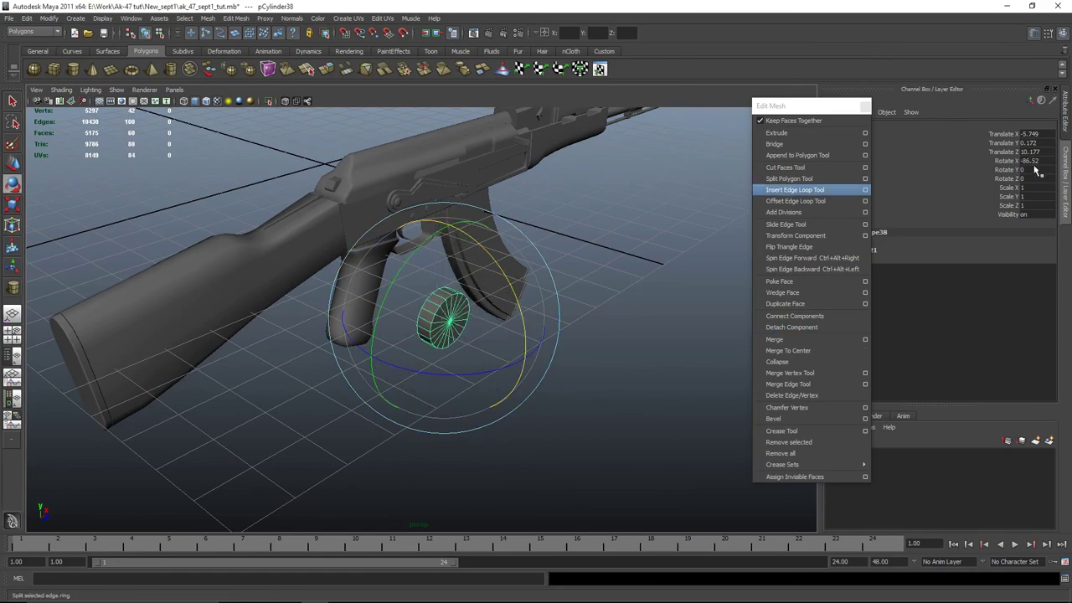
pyautogui.keyDown('alt'); pyautogui.moveTo(586, 335); pyautogui.dragTo(531, 335); pyautogui.keyUp('alt')
# In side view, undo the cap face deletion and reselect the cylinder's faces
pyautogui.press('space')
pyautogui.press('space')
pyautogui.moveTo(542, 405); pyautogui.dragTo(505, 335)
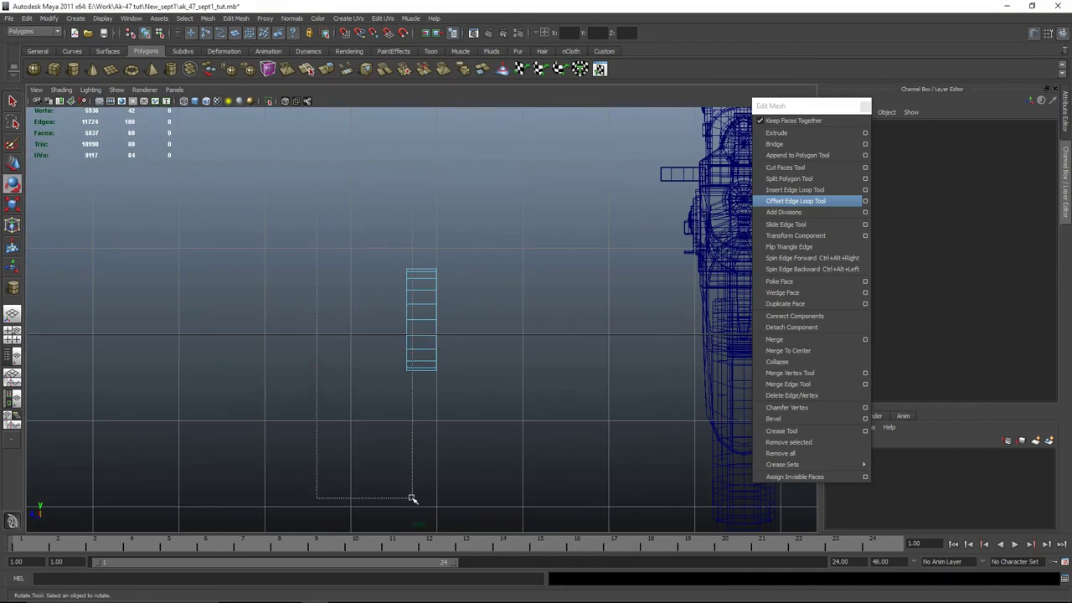
pyautogui.hotkey('ctrl', 'z')
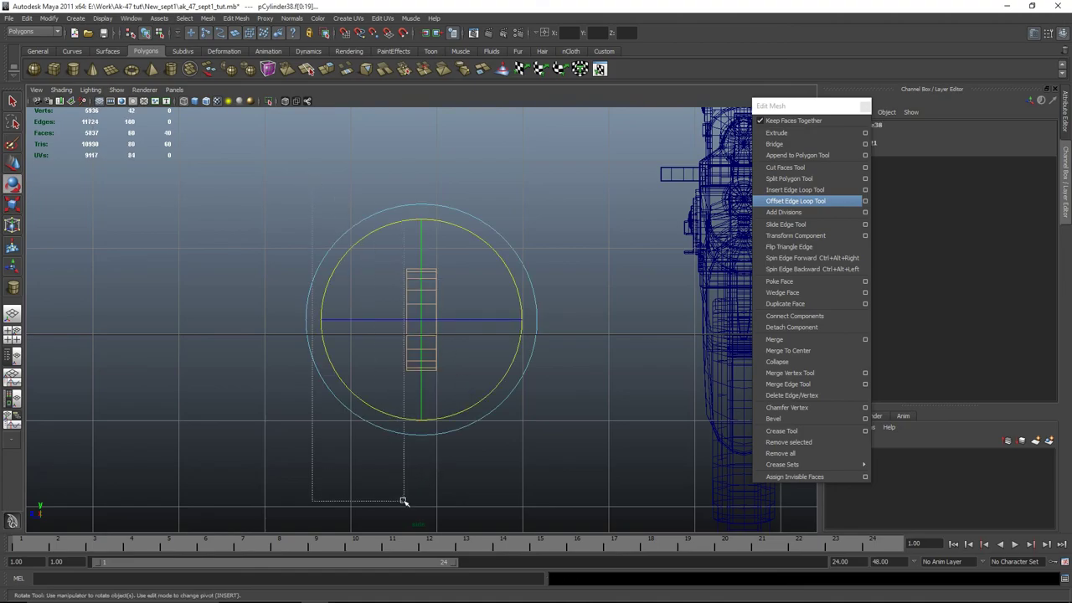
pyautogui.moveTo(403, 500); pyautogui.dragTo(494, 500)
pyautogui.moveTo(509, 428); pyautogui.dragTo(567, 474)
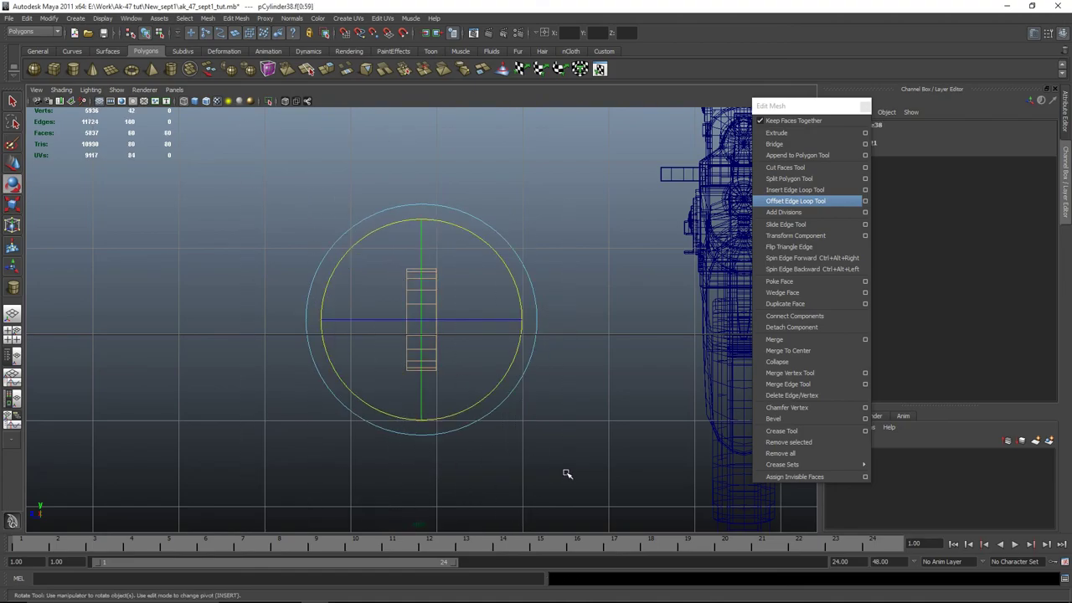
pyautogui.press('q')
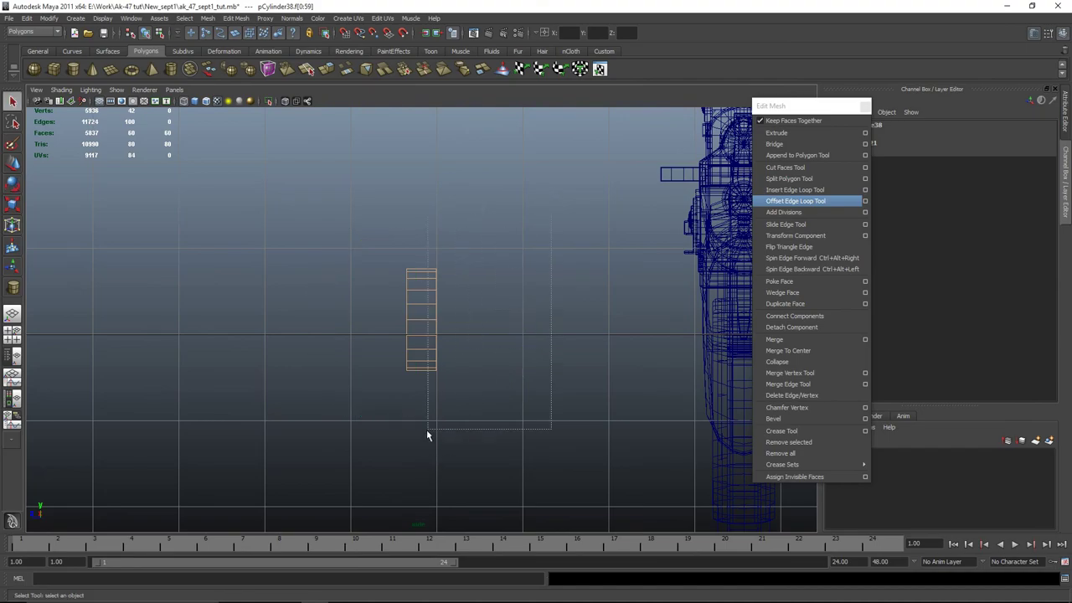
# Return to perspective and select the disc cylinder with the Move tool
pyautogui.press('space')
pyautogui.press('space')
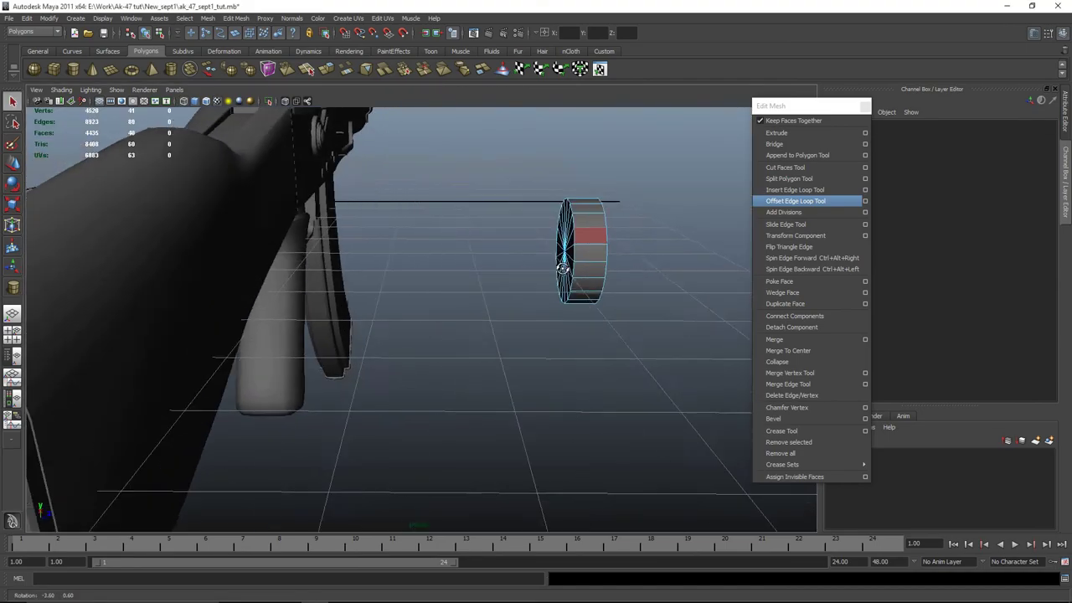
pyautogui.keyDown('alt'); pyautogui.moveTo(586, 251); pyautogui.dragTo(494, 299); pyautogui.keyUp('alt')
pyautogui.moveTo(494, 299); pyautogui.dragTo(503, 289, button='right')
pyautogui.keyDown('alt'); pyautogui.moveTo(502, 289); pyautogui.dragTo(533, 291); pyautogui.keyUp('alt')
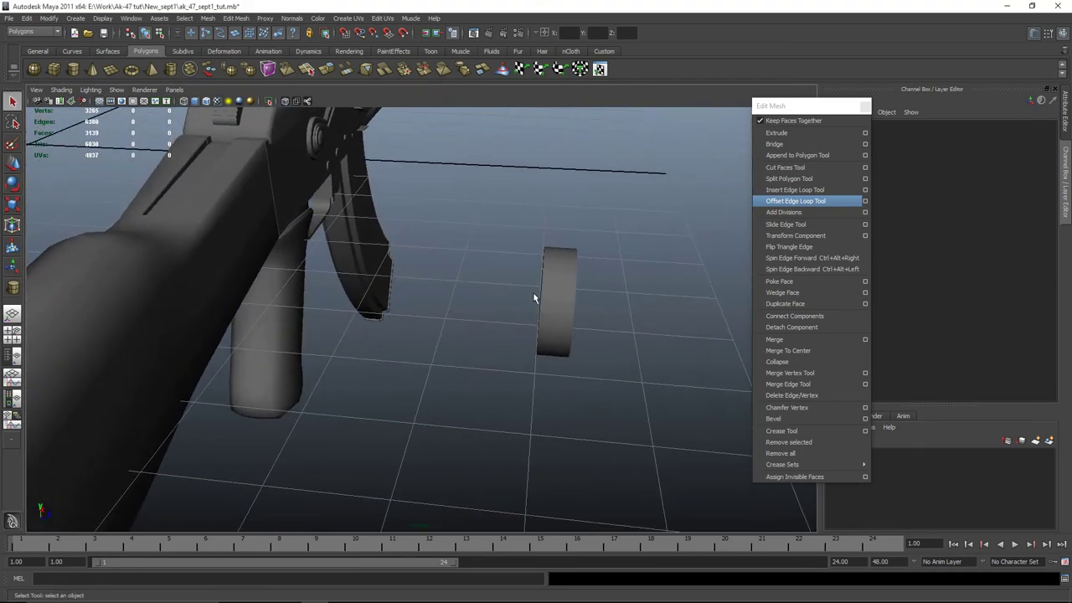
pyautogui.click(557, 299)
pyautogui.press('w')
pyautogui.keyDown('alt'); pyautogui.moveTo(596, 305); pyautogui.dragTo(453, 423); pyautogui.keyUp('alt')
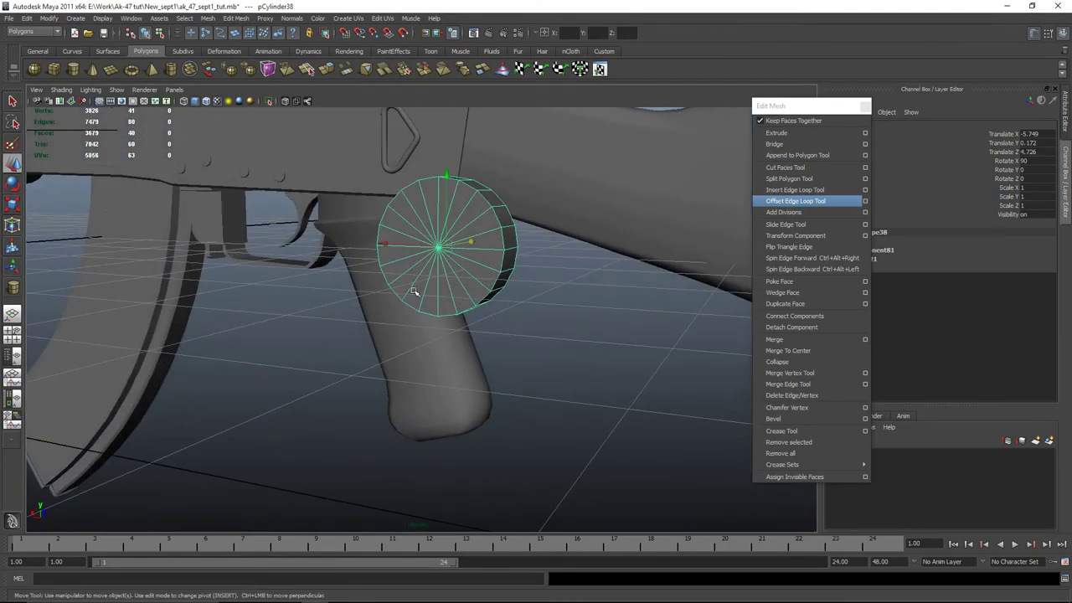
# Move the disc onto the receiver side and nudge the sling loop slightly left
pyautogui.press('space')
pyautogui.press('space')
pyautogui.scroll(3, 369, 377)
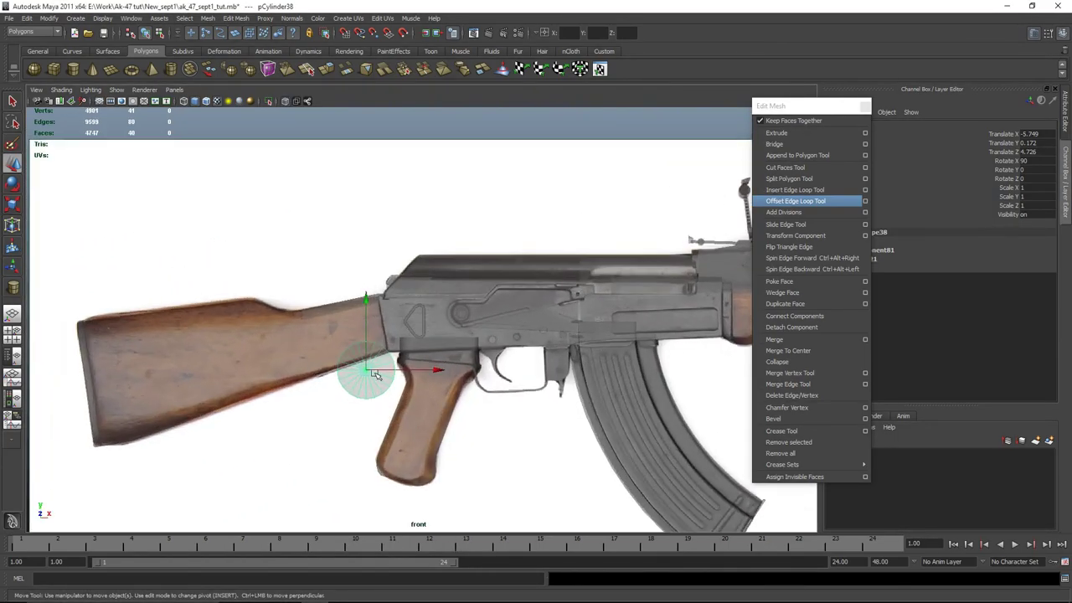
pyautogui.moveTo(360, 376); pyautogui.dragTo(440, 312)
pyautogui.scroll(5, 439, 313)
pyautogui.click(400, 286)
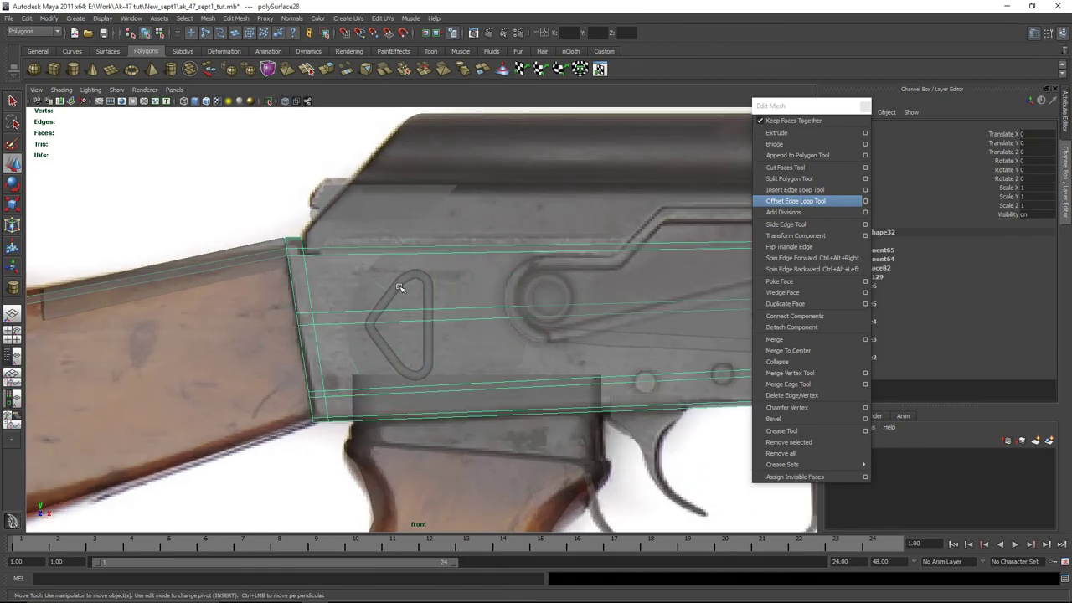
pyautogui.scroll(3, 400, 285)
pyautogui.click(374, 239)
pyautogui.scroll(2, 374, 265)
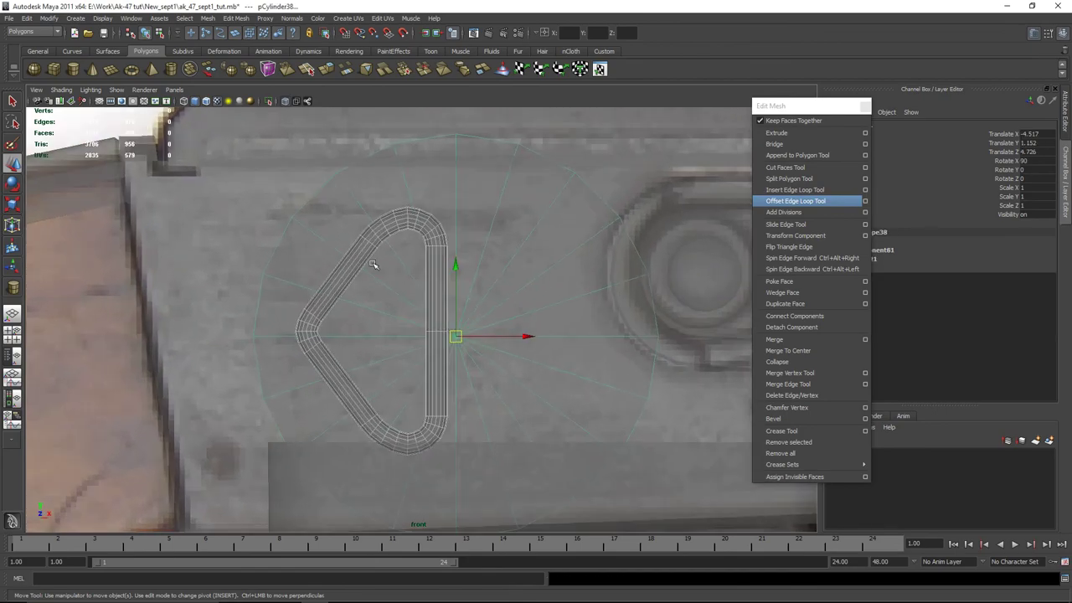
pyautogui.click(433, 281)
pyautogui.moveTo(444, 329); pyautogui.dragTo(372, 331)
pyautogui.click(477, 323)
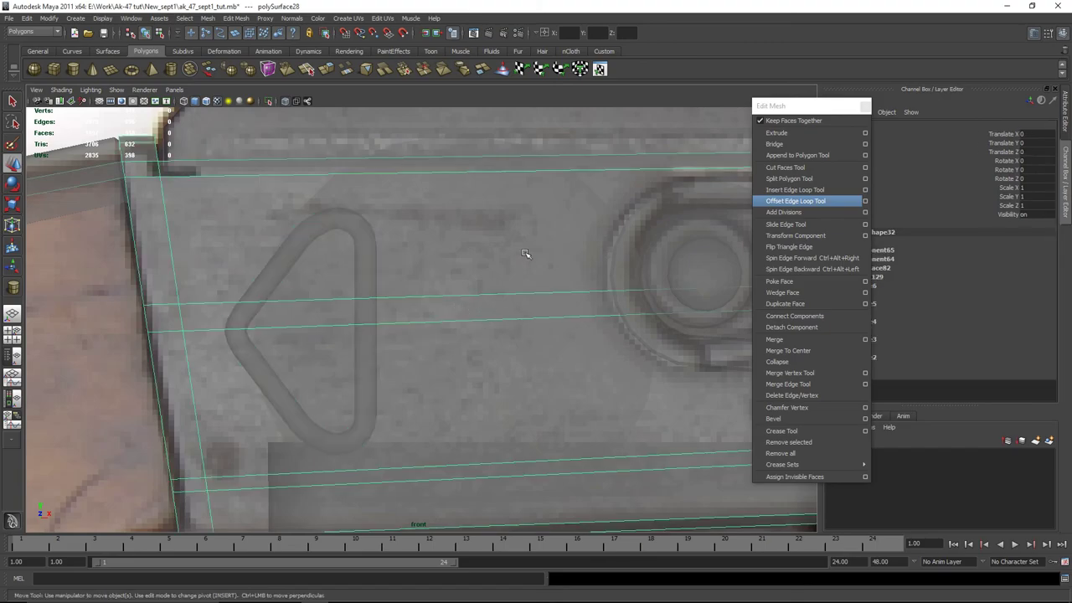
pyautogui.click(287, 196)
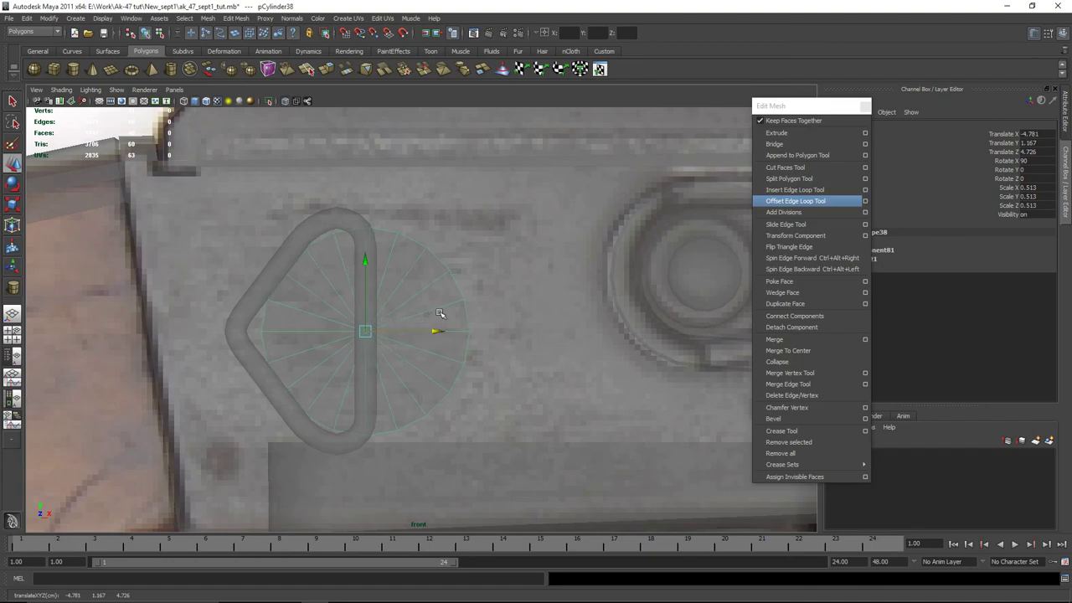
# Push the disc along Z to about 5.891 so it sits behind the sling loop
pyautogui.press('space')
pyautogui.press('space')
pyautogui.keyDown('alt'); pyautogui.moveTo(536, 277); pyautogui.dragTo(675, 302); pyautogui.keyUp('alt')
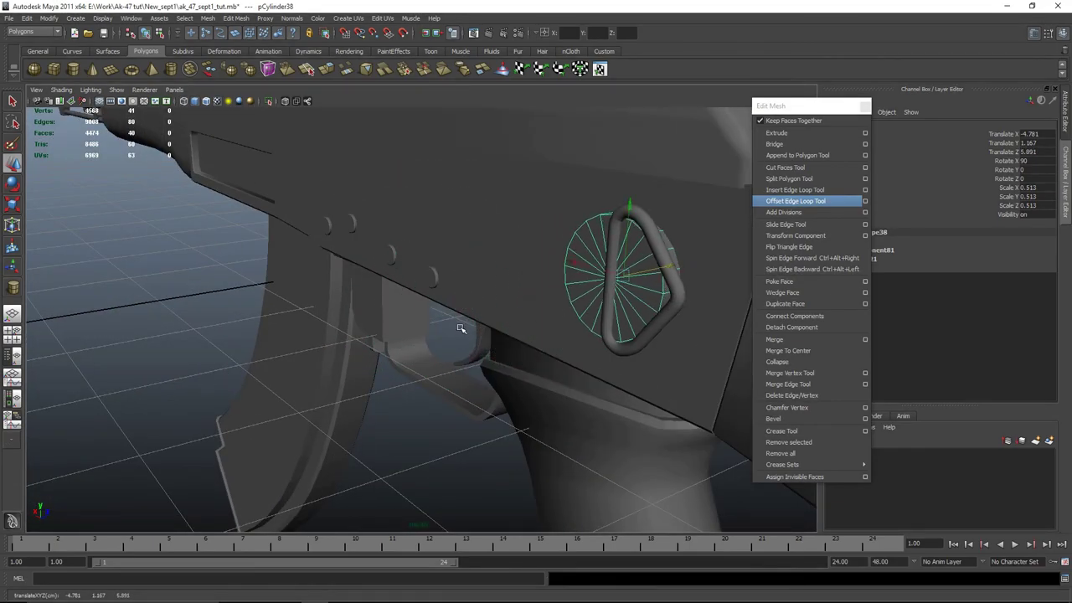
pyautogui.keyDown('alt'); pyautogui.moveTo(462, 329); pyautogui.dragTo(447, 376); pyautogui.keyUp('alt')
pyautogui.click(415, 341)
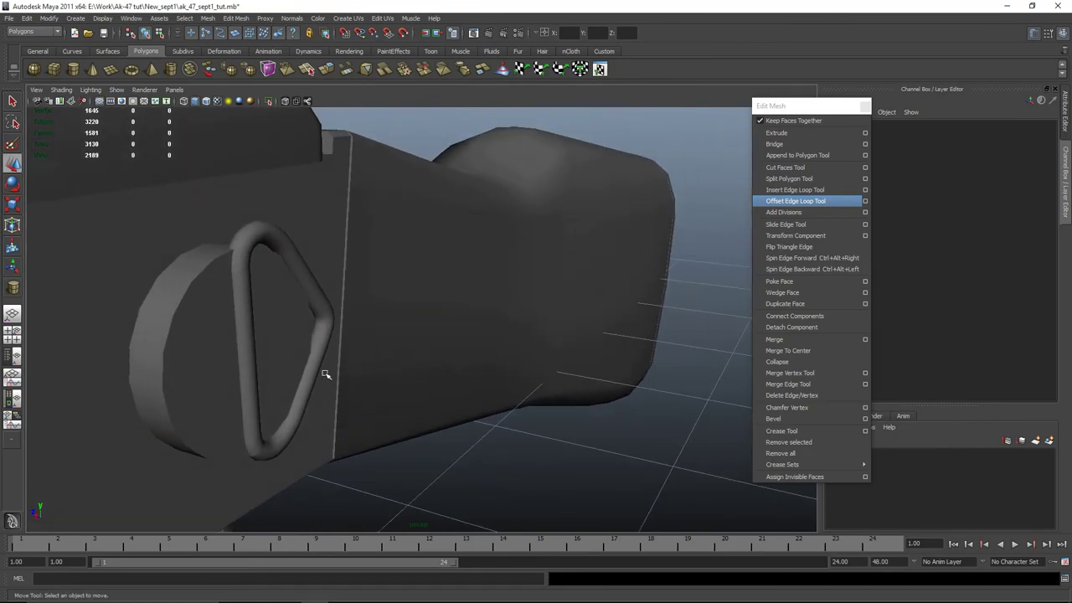
# Select the disc's rim edges and apply Edit Mesh > Bevel to them
pyautogui.click(328, 377)
pyautogui.keyDown('alt'); pyautogui.moveTo(231, 325); pyautogui.dragTo(411, 298); pyautogui.keyUp('alt')
pyautogui.click(407, 311)
pyautogui.moveTo(410, 297); pyautogui.dragTo(426, 262, button='right')
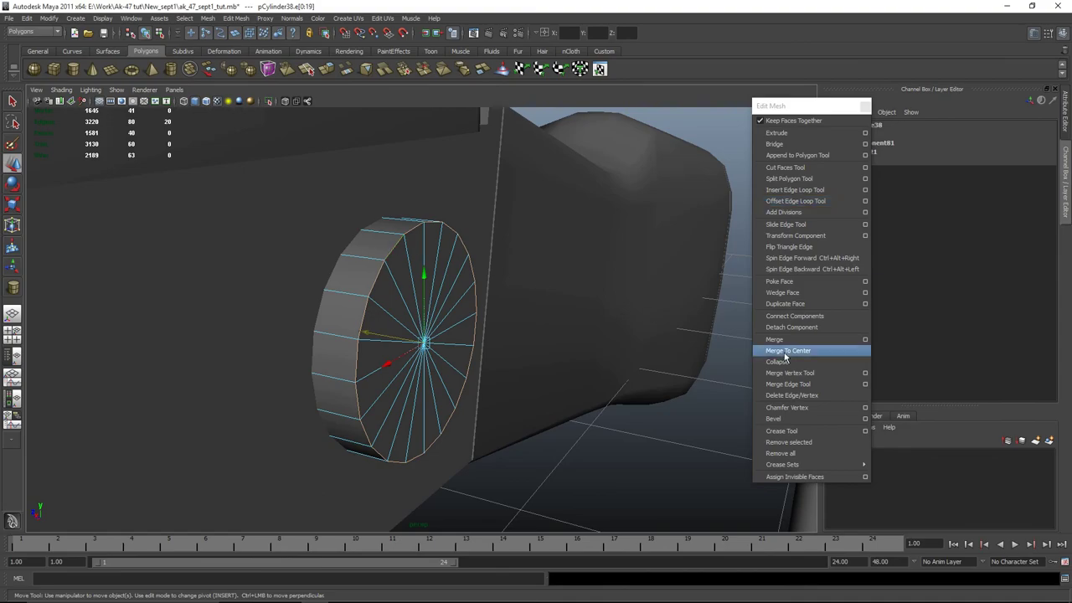
pyautogui.click(833, 419)
pyautogui.click(832, 179)
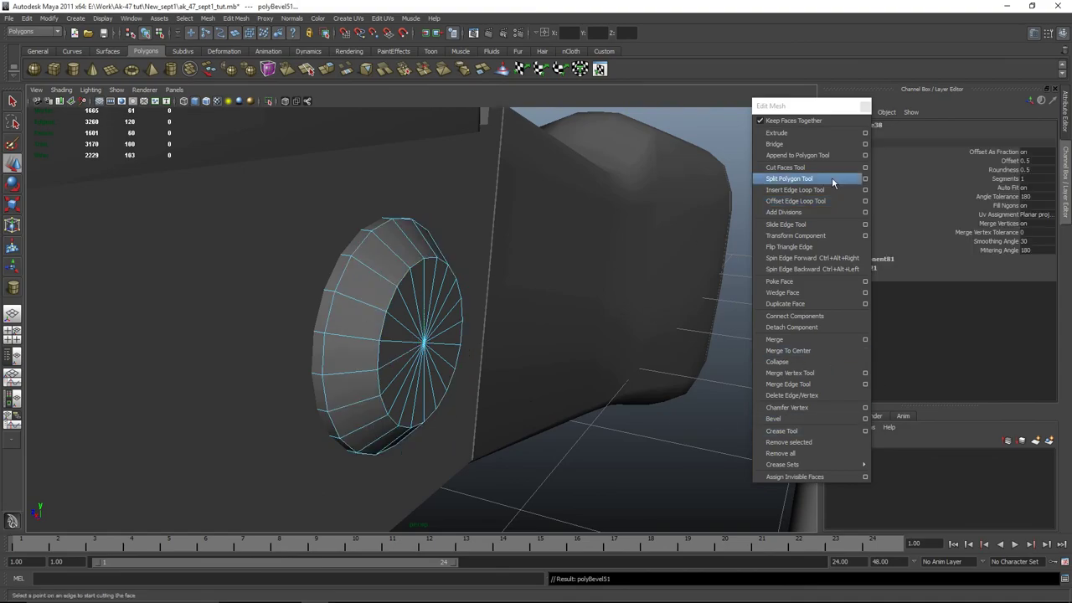
# Set the rim bevel Offset to about 0.26 with 3 segments
pyautogui.click(1049, 33)
pyautogui.click(1049, 34)
pyautogui.click(1062, 33)
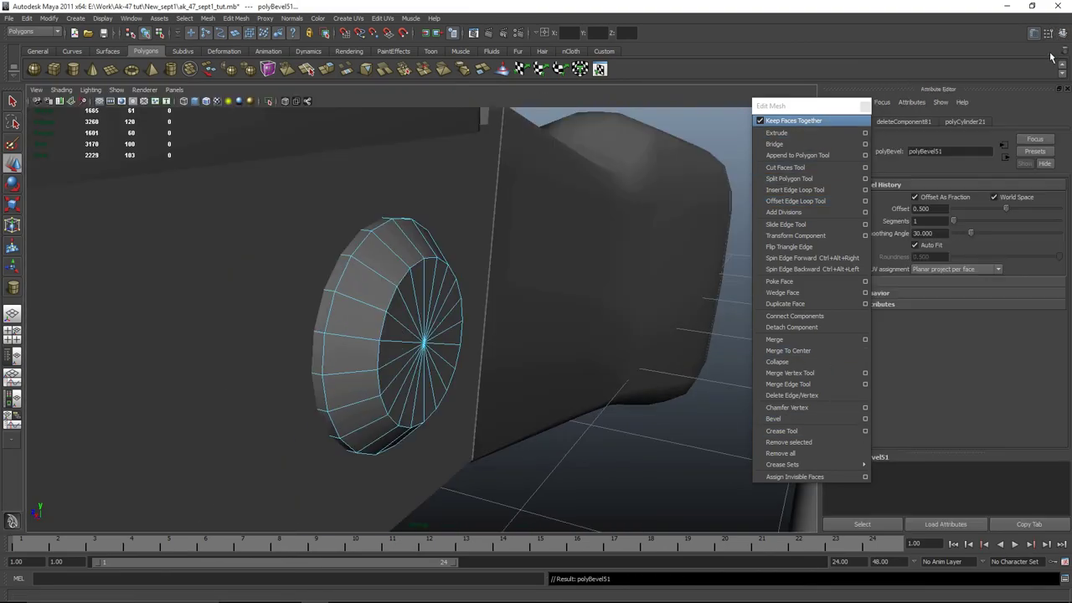
pyautogui.moveTo(1010, 210); pyautogui.dragTo(973, 220)
pyautogui.keyDown('alt'); pyautogui.moveTo(469, 251); pyautogui.dragTo(335, 285); pyautogui.keyUp('alt')
pyautogui.click(334, 284)
# Set the disc's normal angle to 30 degrees
pyautogui.click(318, 18)
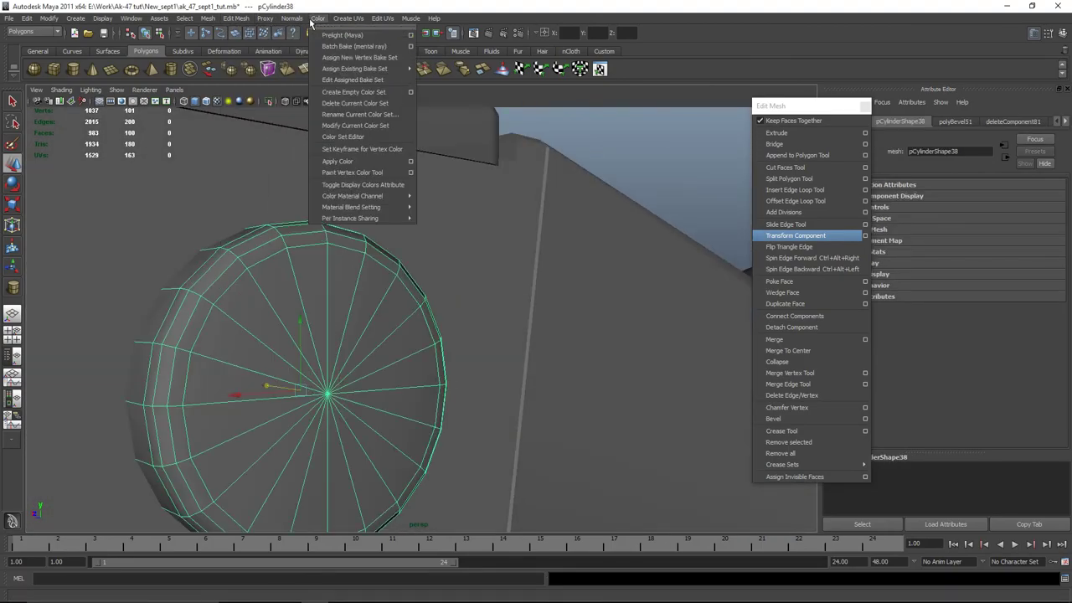
pyautogui.click(347, 152)
pyautogui.click(752, 291)
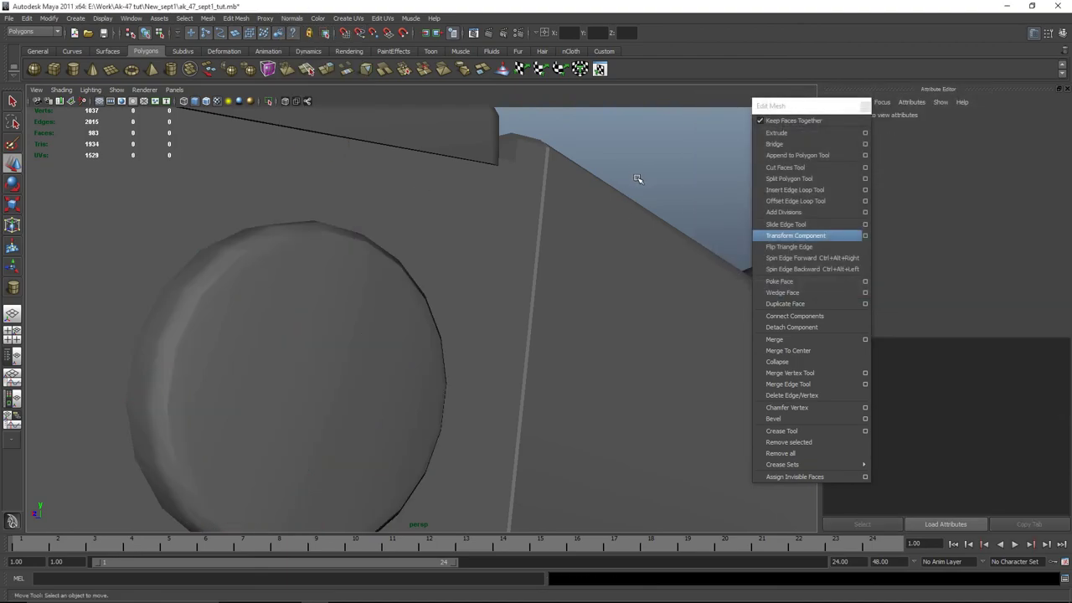
# Select an edge ring around the disc and apply Soften Edge
pyautogui.moveTo(639, 177)
pyautogui.keyDown('alt'); pyautogui.mouseDown()
pyautogui.moveTo(497, 293)
pyautogui.moveTo(288, 326)
pyautogui.moveTo(323, 306)
pyautogui.mouseUp(); pyautogui.keyUp('alt')
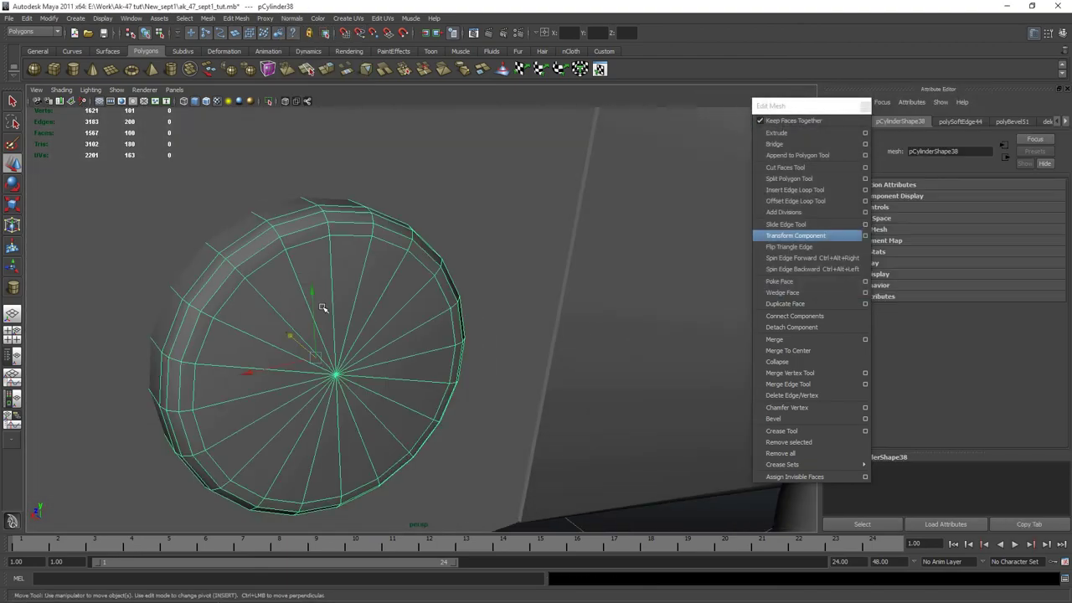
pyautogui.press('F10')
pyautogui.doubleClick(279, 251)
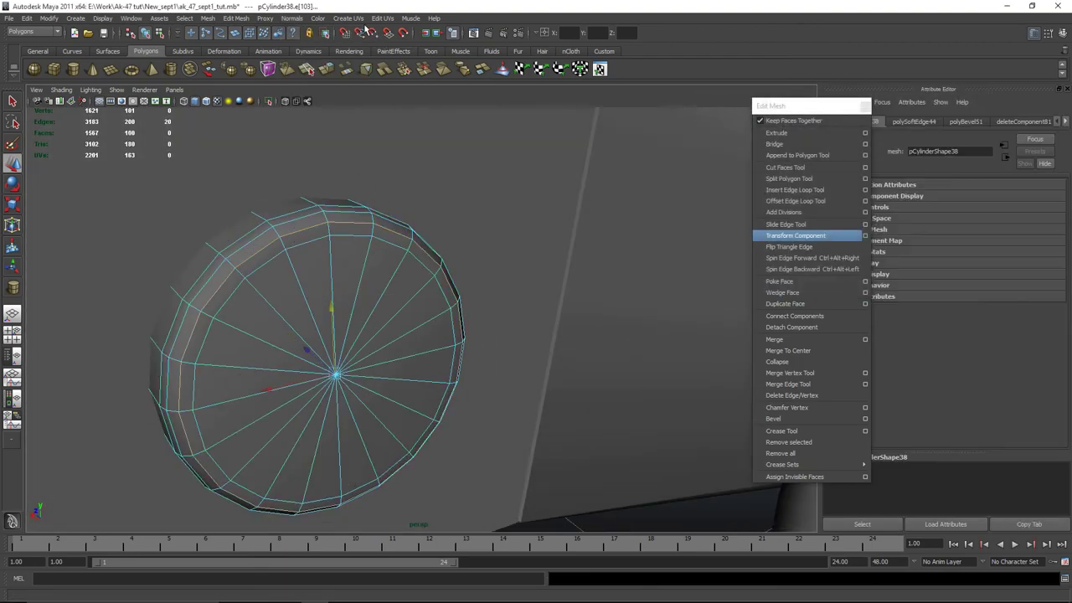
pyautogui.click(292, 19)
pyautogui.click(309, 136)
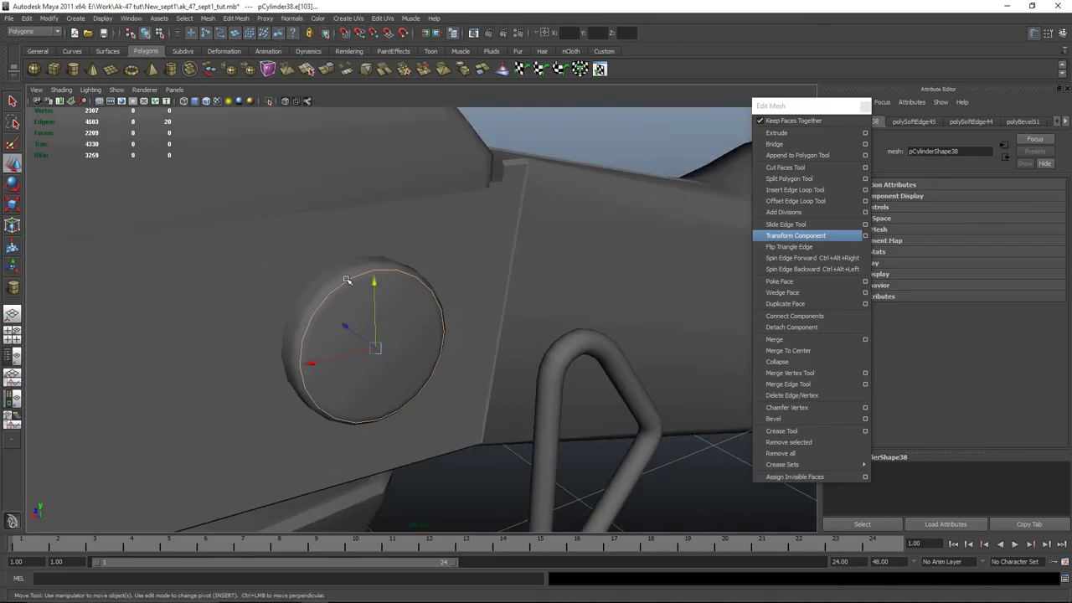
# Move the disc along Z so it sits flush against the receiver
pyautogui.click(609, 162)
pyautogui.keyDown('alt'); pyautogui.moveTo(614, 193); pyautogui.dragTo(520, 273); pyautogui.keyUp('alt')
pyautogui.click(306, 311)
pyautogui.keyDown('alt'); pyautogui.moveTo(306, 310); pyautogui.dragTo(330, 329); pyautogui.keyUp('alt')
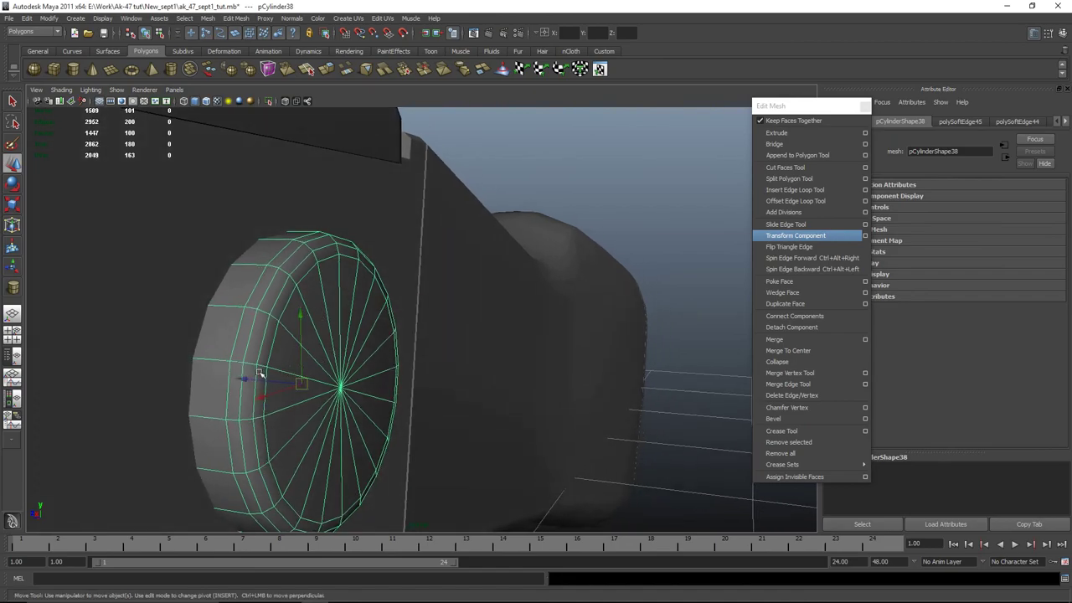
pyautogui.moveTo(260, 374); pyautogui.dragTo(224, 379)
pyautogui.click(455, 220)
pyautogui.keyDown('alt'); pyautogui.moveTo(455, 219); pyautogui.dragTo(332, 324); pyautogui.keyUp('alt')
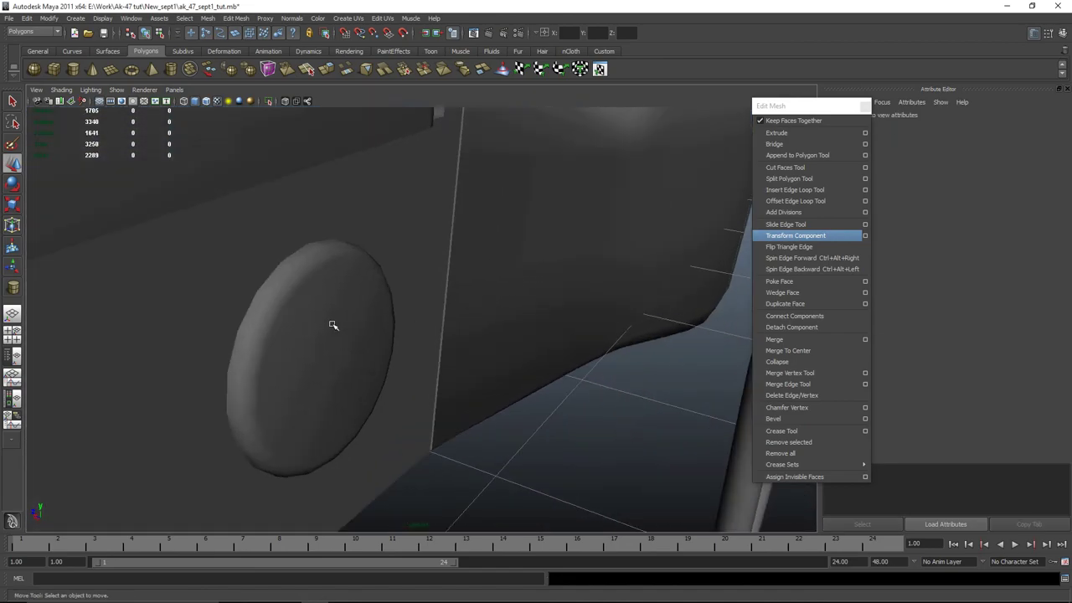
# Select the disc's edges and apply a second Soften Edge pass
pyautogui.click(438, 296)
pyautogui.moveTo(438, 298); pyautogui.dragTo(371, 269, button='right')
pyautogui.click(371, 270)
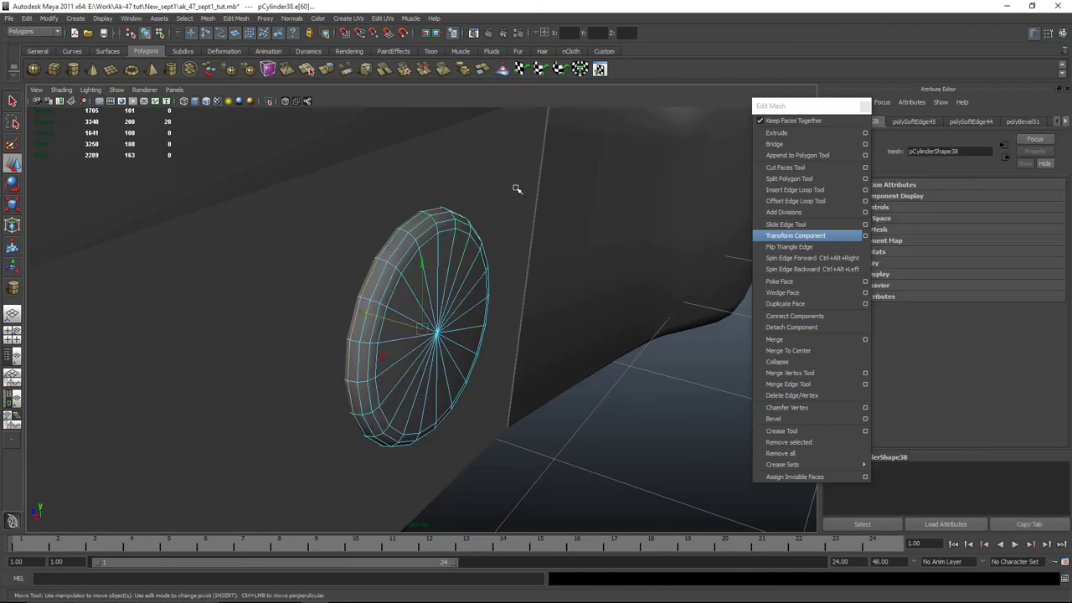
pyautogui.click(291, 17)
pyautogui.click(316, 145)
# Orbit in close to inspect the softened disc shading and reselect the disc
pyautogui.keyDown('alt'); pyautogui.moveTo(366, 408); pyautogui.dragTo(486, 407); pyautogui.keyUp('alt')
pyautogui.moveTo(486, 407); pyautogui.dragTo(459, 361, button='right')
pyautogui.keyDown('alt'); pyautogui.moveTo(574, 460); pyautogui.dragTo(402, 352); pyautogui.keyUp('alt')
pyautogui.click(354, 320)
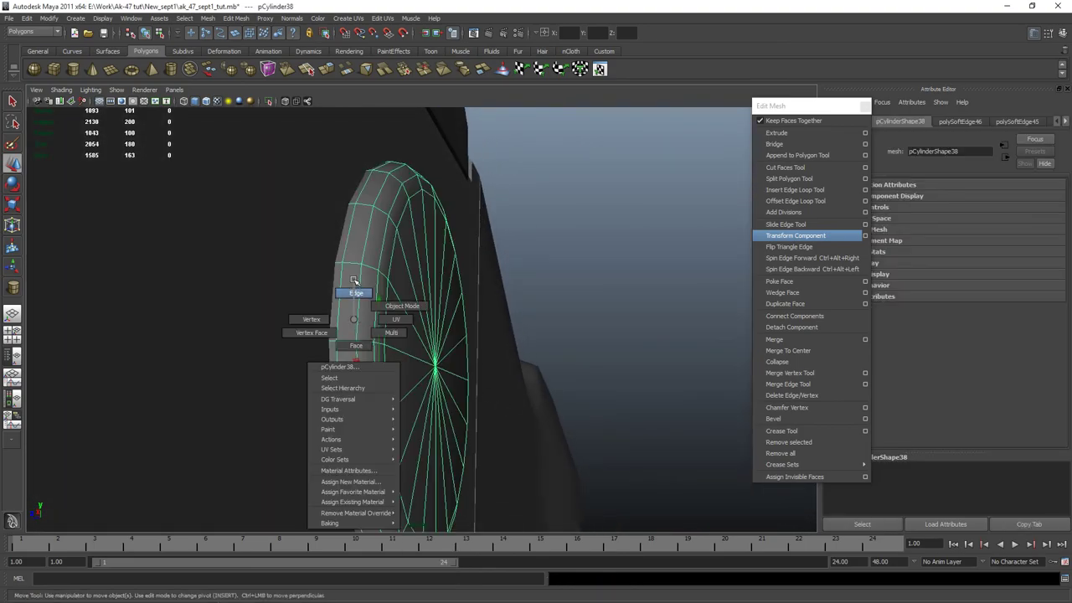
pyautogui.moveTo(355, 281); pyautogui.dragTo(355, 289, button='right')
pyautogui.click(355, 300)
pyautogui.moveTo(427, 273); pyautogui.dragTo(427, 275, button='right')
pyautogui.keyDown('alt'); pyautogui.moveTo(427, 275); pyautogui.dragTo(576, 292); pyautogui.keyUp('alt')
pyautogui.keyDown('alt'); pyautogui.moveTo(629, 194); pyautogui.dragTo(535, 227); pyautogui.keyUp('alt')
pyautogui.click(536, 227)
# Switch the disc to edge selection and orbit until it sits behind the sling loop
pyautogui.press('F10')
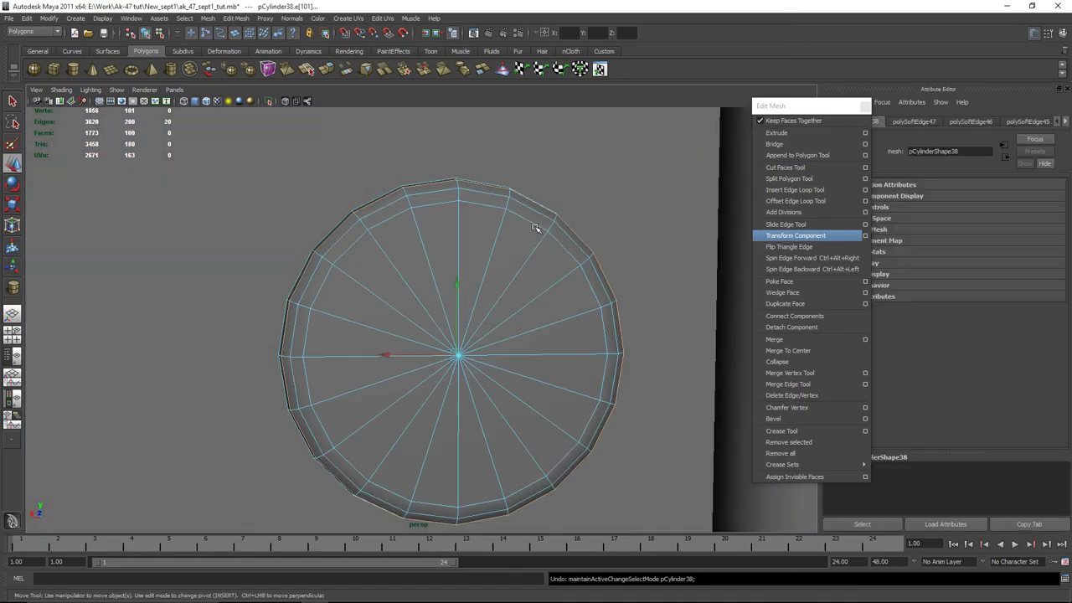
pyautogui.press('w')
pyautogui.scroll(-3, 570, 234)
pyautogui.click(612, 216)
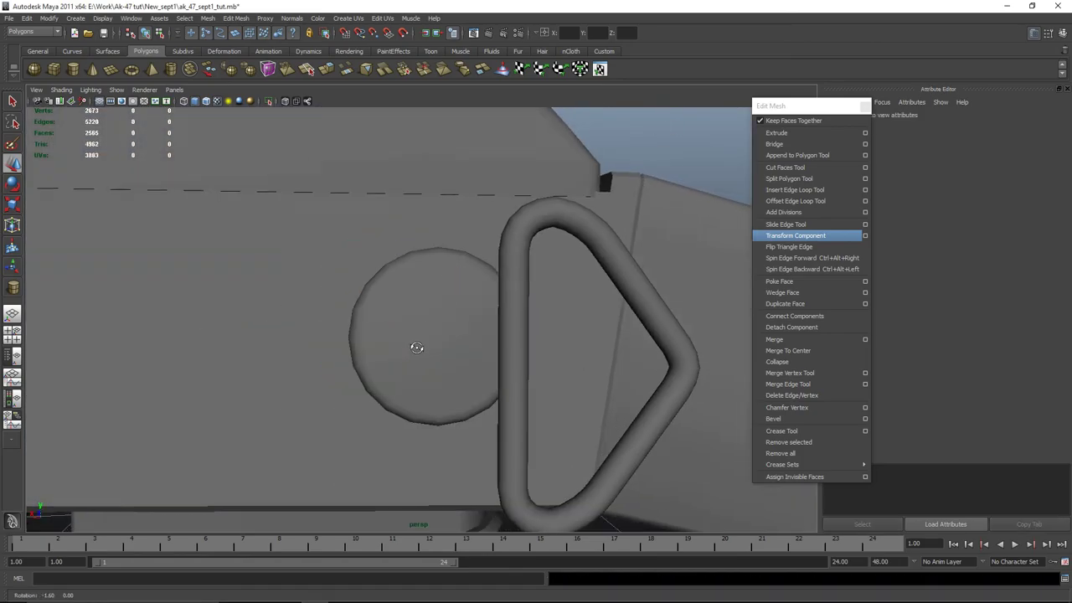
pyautogui.keyDown('alt'); pyautogui.moveTo(419, 352); pyautogui.dragTo(443, 358); pyautogui.keyUp('alt')
pyautogui.click(444, 358)
# Undo back to the bevel step, leaving the disc's rim offset at about 0.2
pyautogui.hotkey('ctrl', 'z')
pyautogui.hotkey('ctrl', 'z')
pyautogui.hotkey('ctrl', 'z')
pyautogui.hotkey('ctrl', 'z')
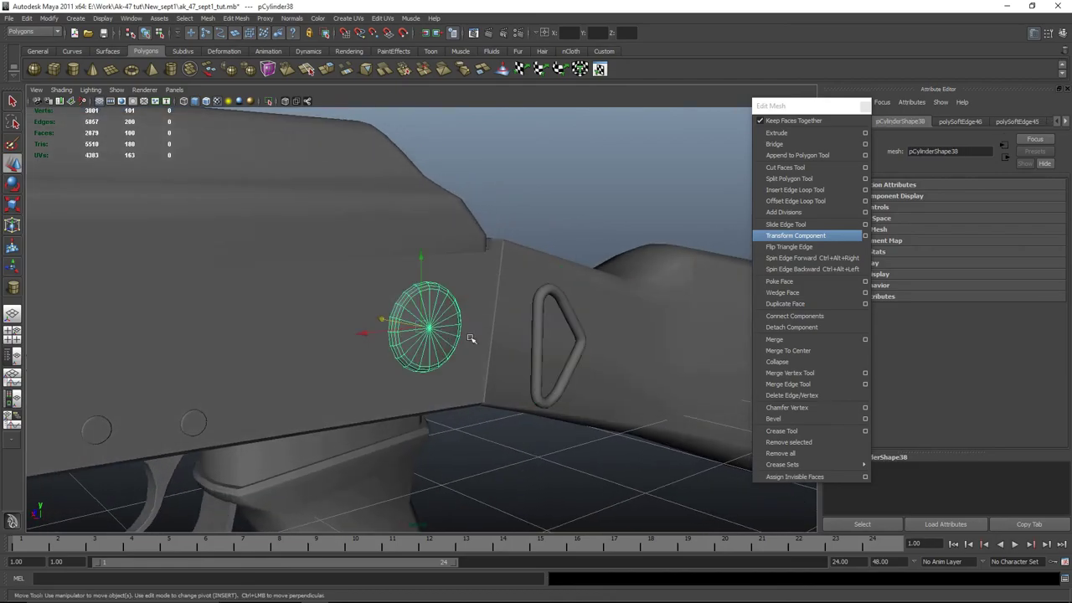
pyautogui.hotkey('ctrl', 'z')
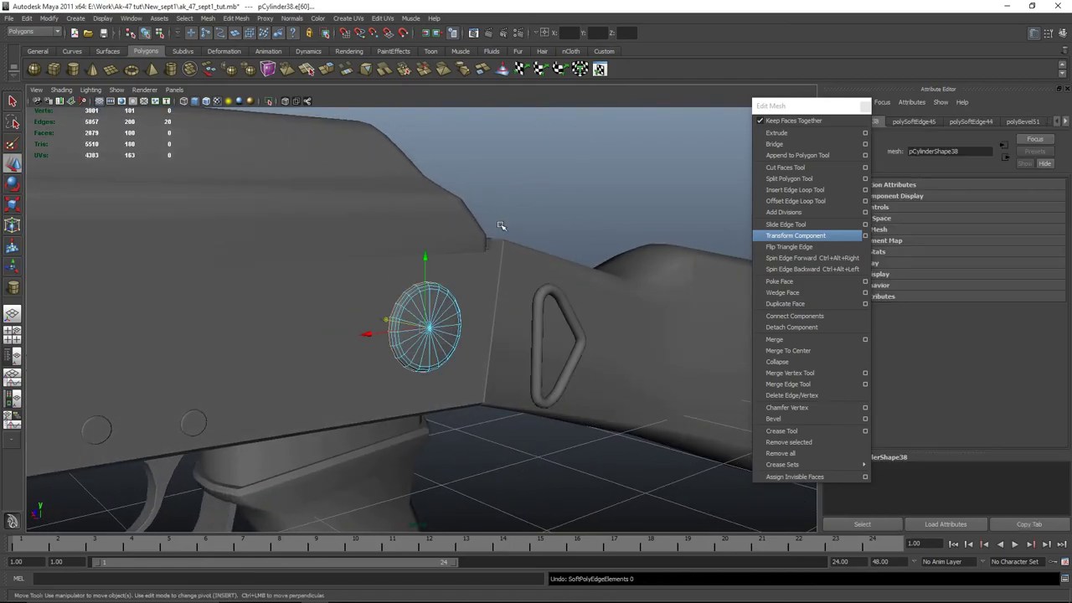
pyautogui.hotkey('ctrl', 'z')
pyautogui.hotkey('ctrl', 'z')
pyautogui.hotkey('ctrl', 'z')
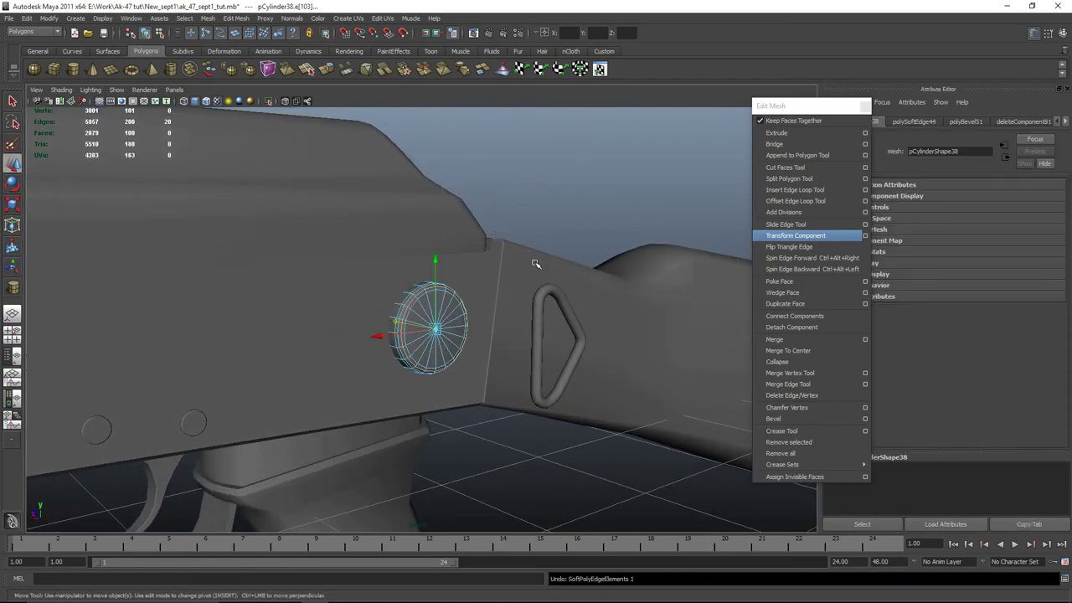
pyautogui.hotkey('ctrl', 'z')
pyautogui.hotkey('ctrl', 'z')
pyautogui.hotkey('ctrl', 'z')
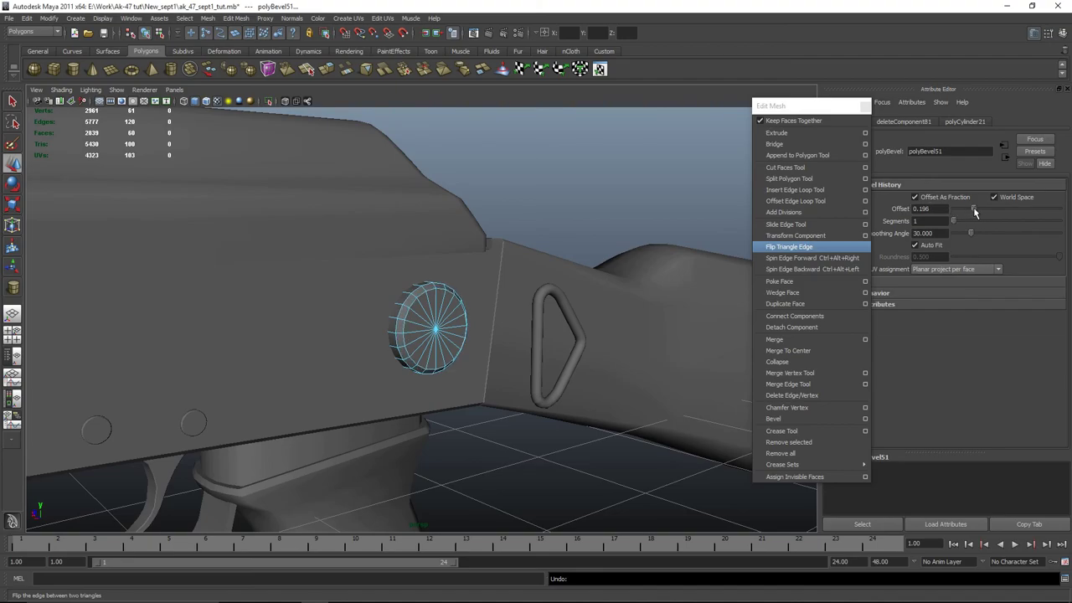
pyautogui.keyDown('alt'); pyautogui.moveTo(553, 335); pyautogui.dragTo(491, 327); pyautogui.keyUp('alt')
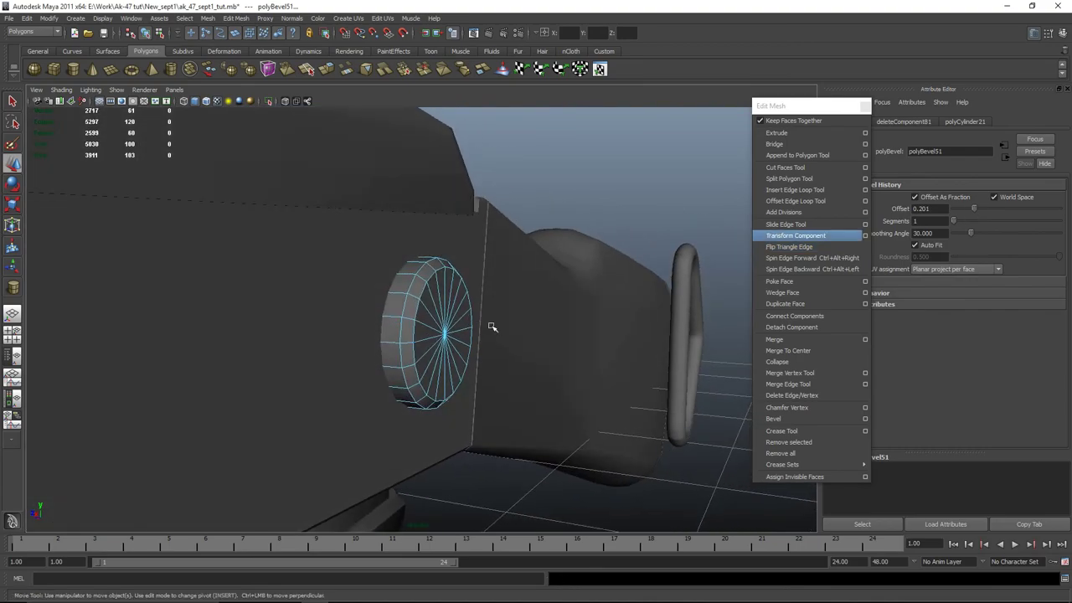
pyautogui.click(444, 320)
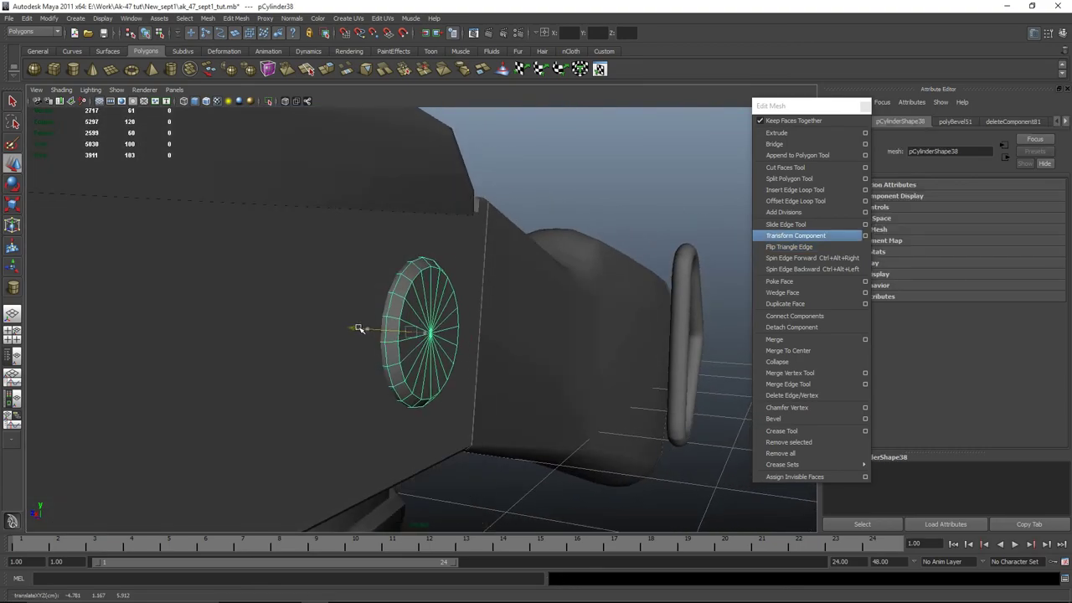
pyautogui.click(635, 218)
pyautogui.keyDown('alt'); pyautogui.moveTo(635, 218); pyautogui.dragTo(546, 286); pyautogui.keyUp('alt')
pyautogui.click(424, 335)
pyautogui.keyDown('alt'); pyautogui.moveTo(424, 335); pyautogui.dragTo(465, 249); pyautogui.keyUp('alt')
# Create a new polygon cylinder and rotate it 90 degrees on X
pyautogui.click(73, 68)
pyautogui.scroll(-5, 419, 335)
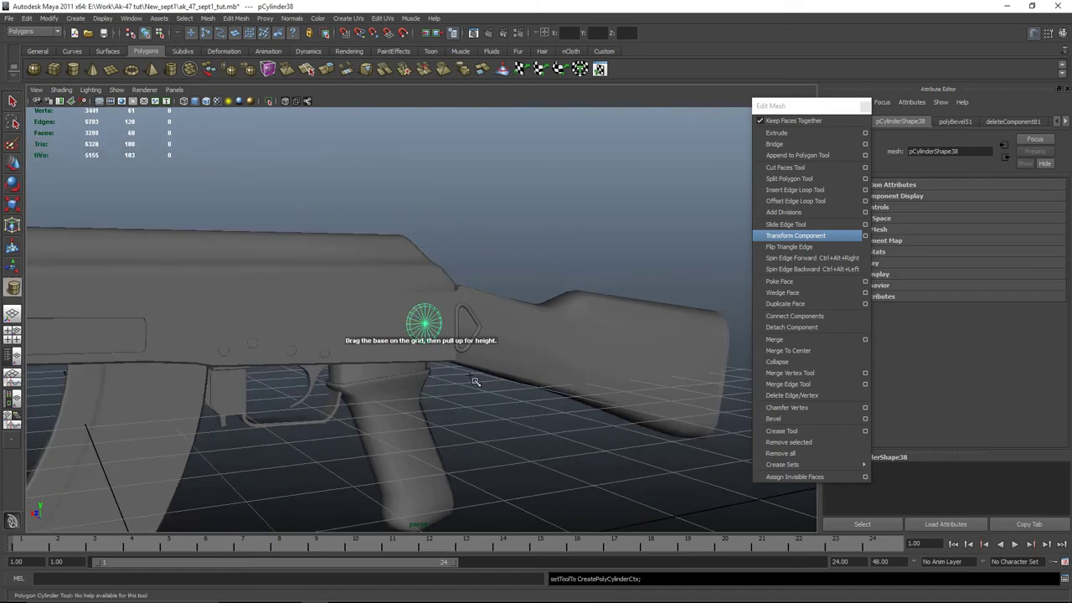
pyautogui.keyDown('alt'); pyautogui.moveTo(419, 335); pyautogui.dragTo(503, 293); pyautogui.keyUp('alt')
pyautogui.moveTo(527, 428); pyautogui.dragTo(559, 392)
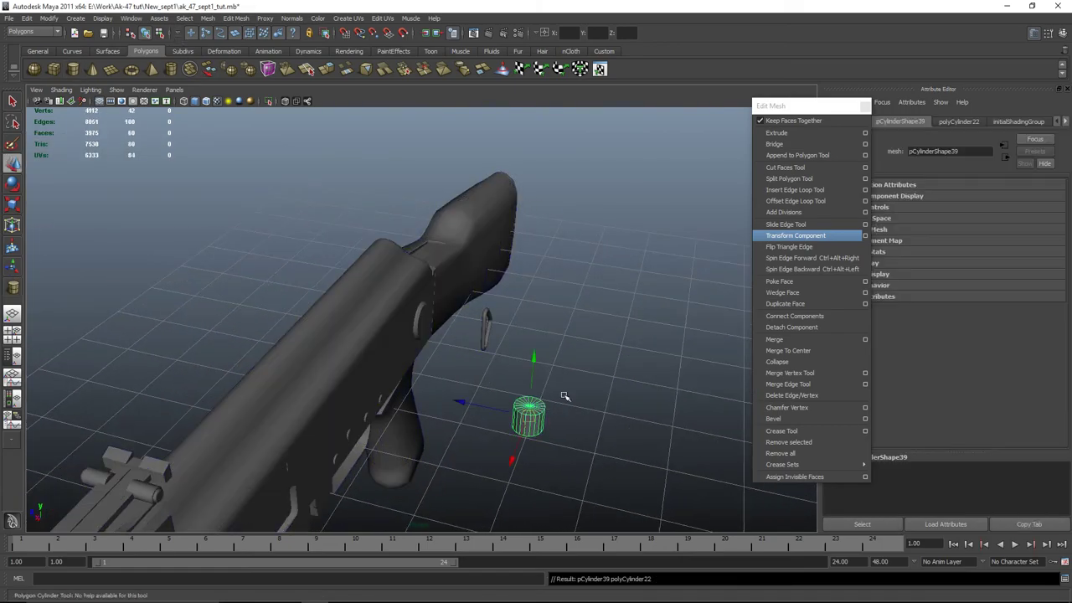
pyautogui.click(1062, 34)
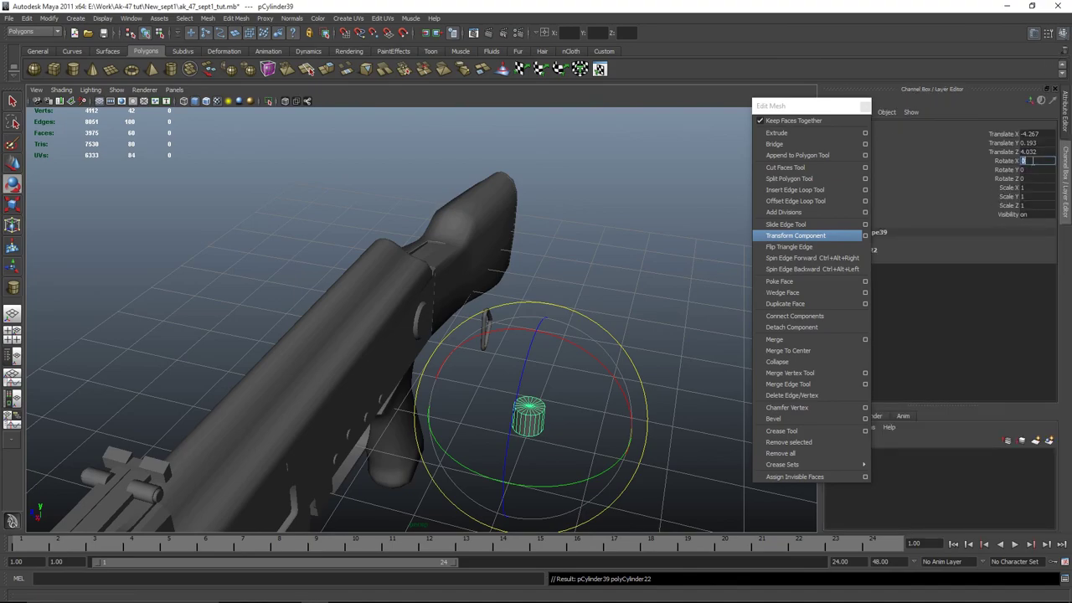
pyautogui.press('Return')
# Frame the new cylinder in the side view and select it
pyautogui.keyDown('alt'); pyautogui.moveTo(491, 310); pyautogui.dragTo(466, 292); pyautogui.keyUp('alt')
pyautogui.press('space')
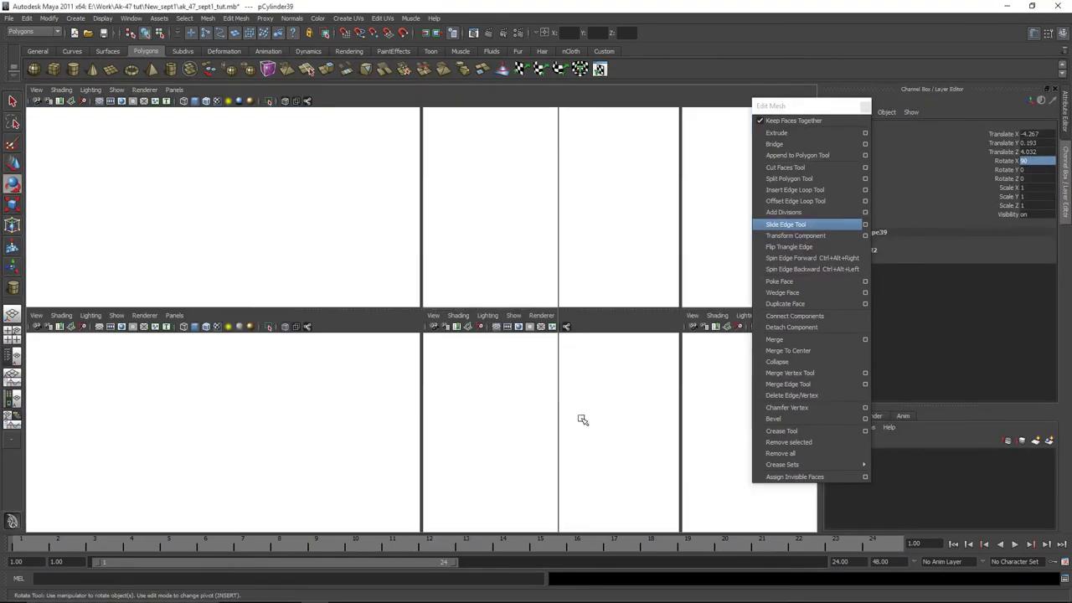
pyautogui.press('space')
pyautogui.press('f')
pyautogui.rightClick(546, 346)
pyautogui.scroll(-5, 433, 332)
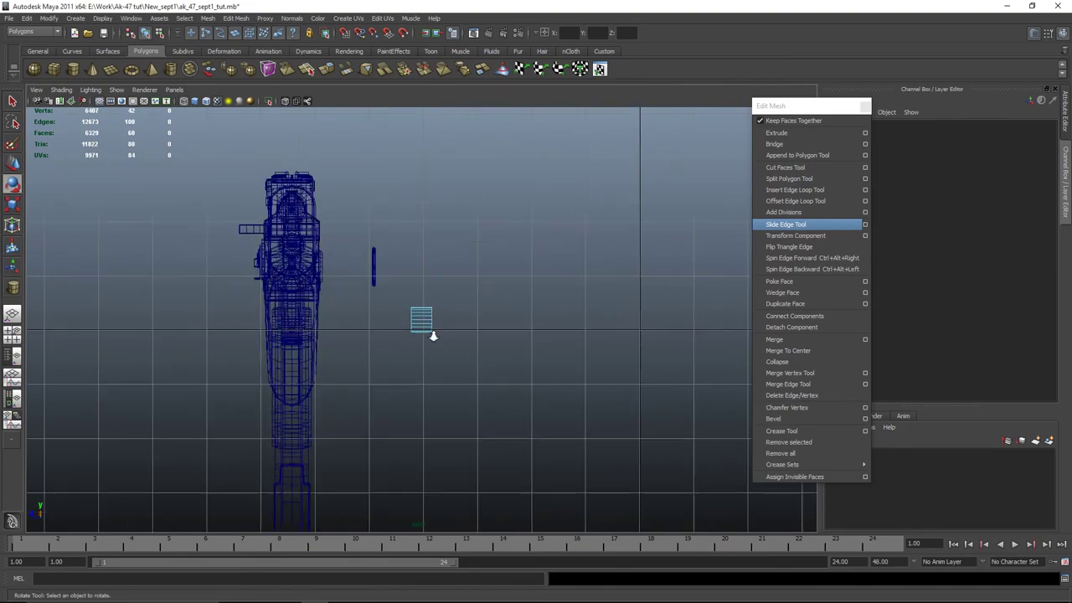
pyautogui.scroll(2, 469, 285)
pyautogui.moveTo(360, 435); pyautogui.dragTo(360, 442)
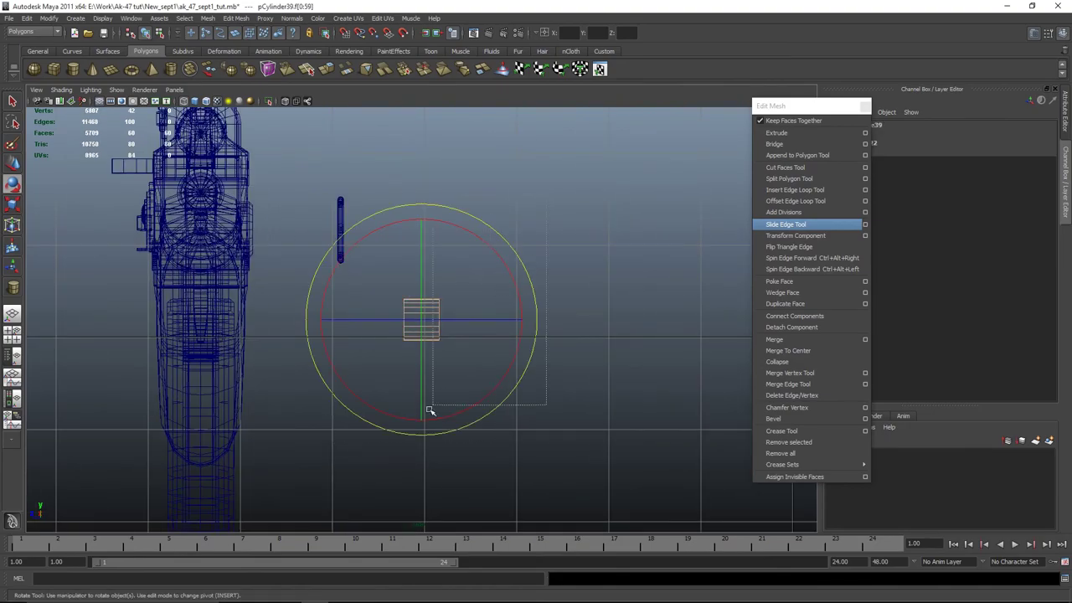
pyautogui.moveTo(428, 410); pyautogui.dragTo(431, 412)
pyautogui.click(506, 396)
pyautogui.click(424, 318)
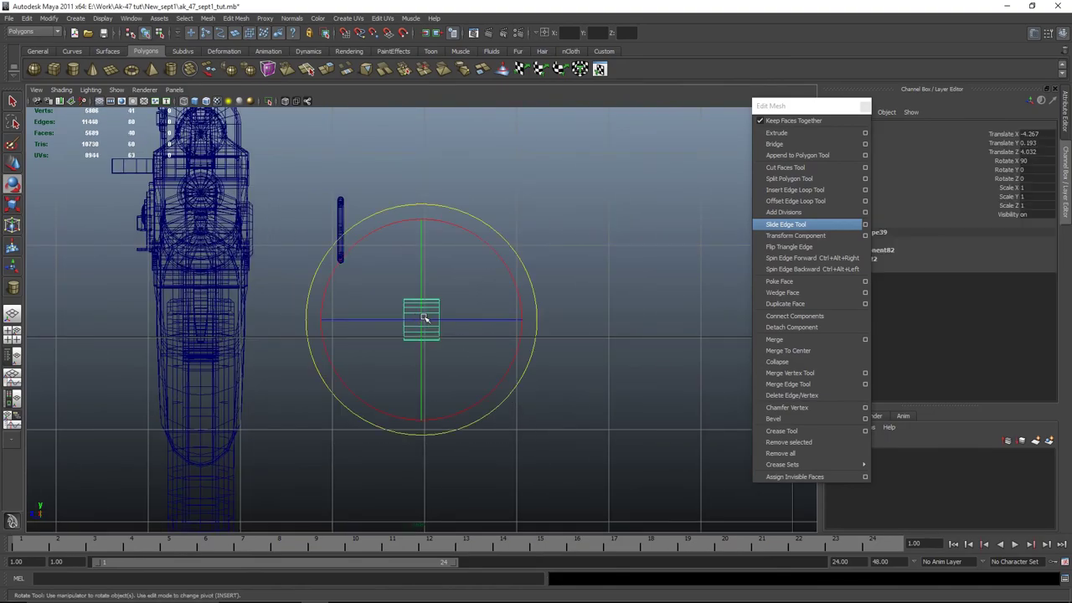
# Snap the cylinder onto the disc's centre in the front wireframe view
pyautogui.press('space')
pyautogui.press('space')
pyautogui.scroll(-5, 466, 390)
pyautogui.press('w')
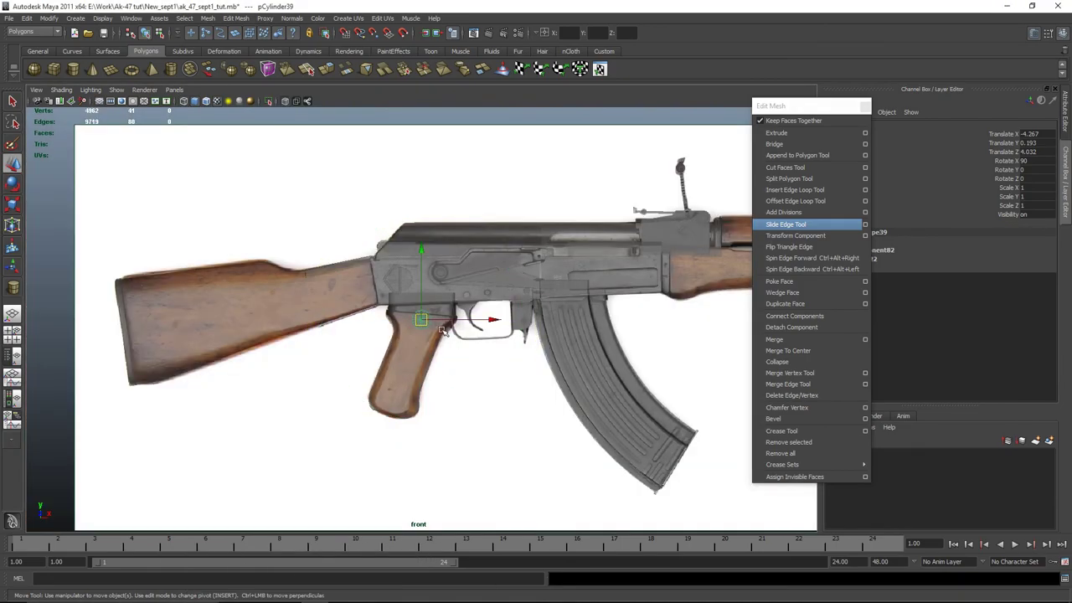
pyautogui.scroll(10, 404, 285)
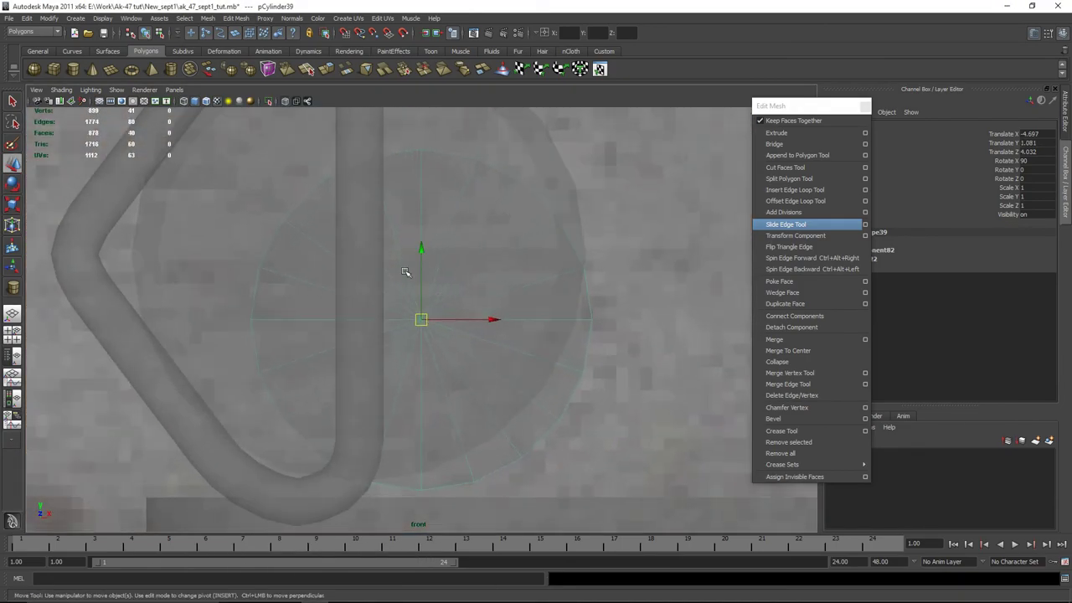
pyautogui.press('4')
pyautogui.moveTo(404, 272); pyautogui.dragTo(358, 253, button='middle')
# Scale the cylinder down to about 0.315 to form a small pin at the disc's centre
pyautogui.press('space')
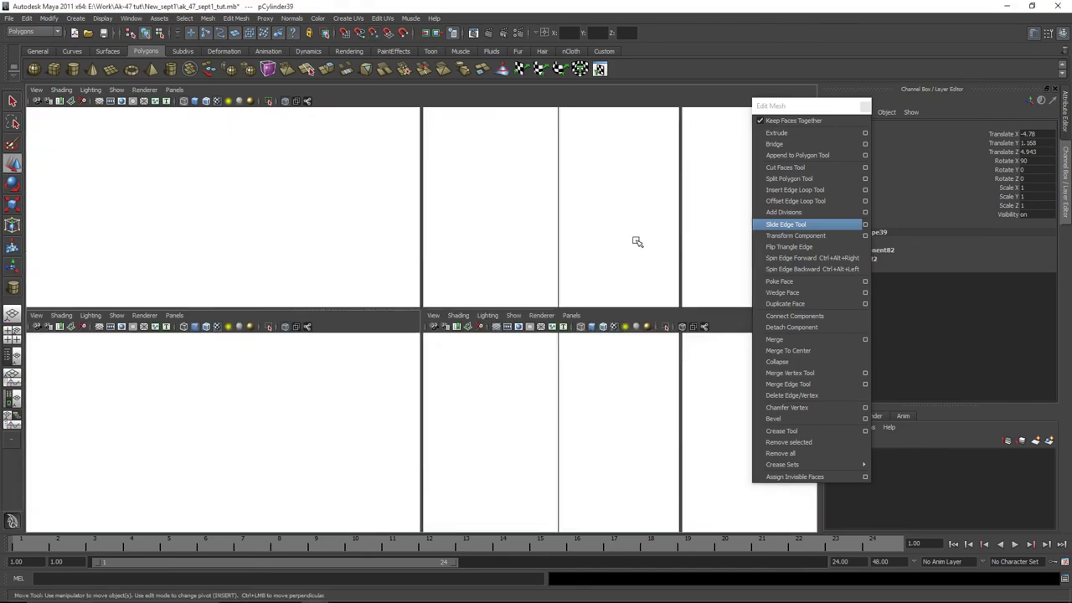
pyautogui.press('space')
pyautogui.press('5')
pyautogui.scroll(-5, 617, 254)
pyautogui.moveTo(526, 270)
pyautogui.keyDown('alt'); pyautogui.mouseDown()
pyautogui.moveTo(549, 401)
pyautogui.moveTo(454, 359)
pyautogui.mouseUp(); pyautogui.keyUp('alt')
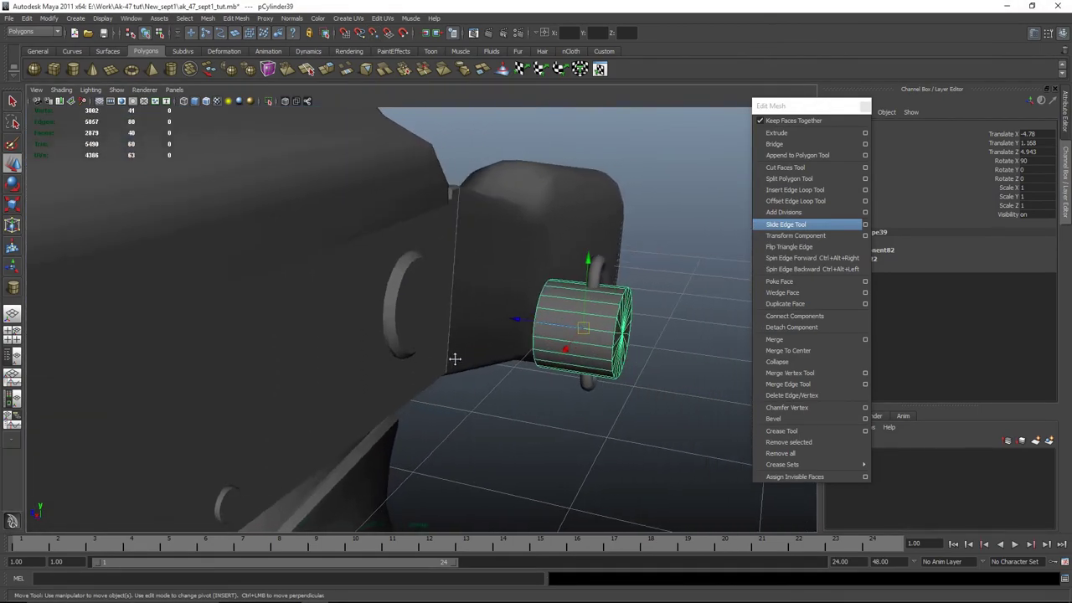
pyautogui.press('r')
pyautogui.press('space')
pyautogui.press('space')
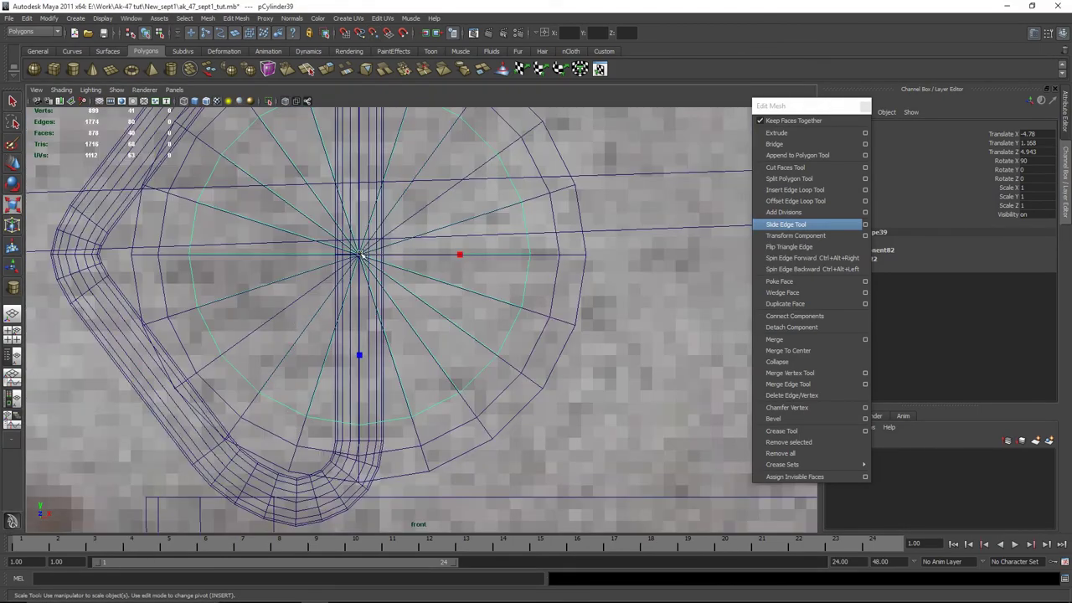
pyautogui.press('space')
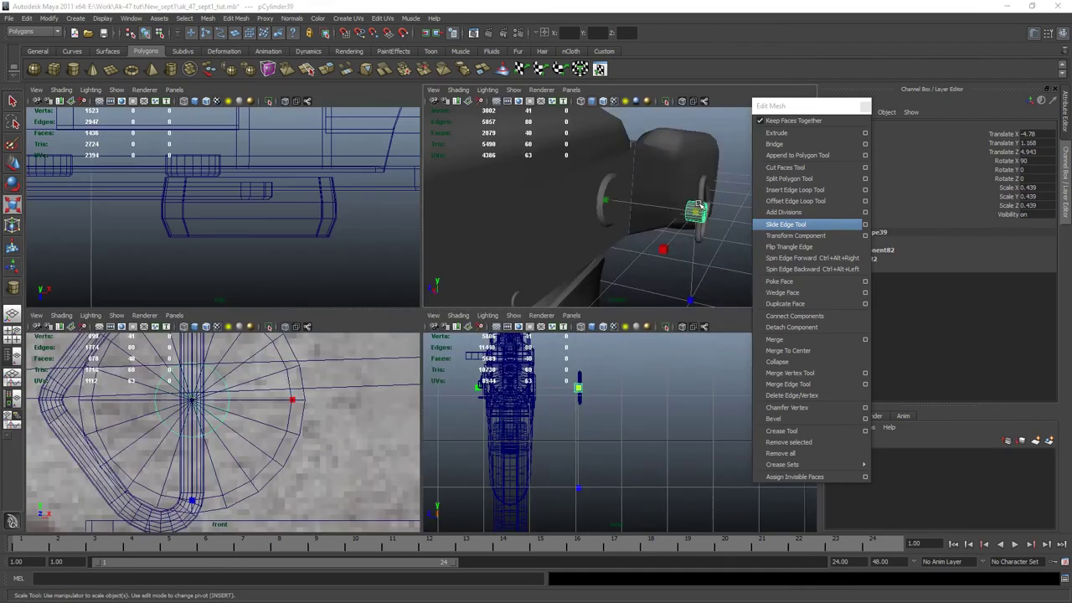
pyautogui.press('space')
pyautogui.keyDown('alt'); pyautogui.moveTo(394, 351); pyautogui.dragTo(475, 386); pyautogui.keyUp('alt')
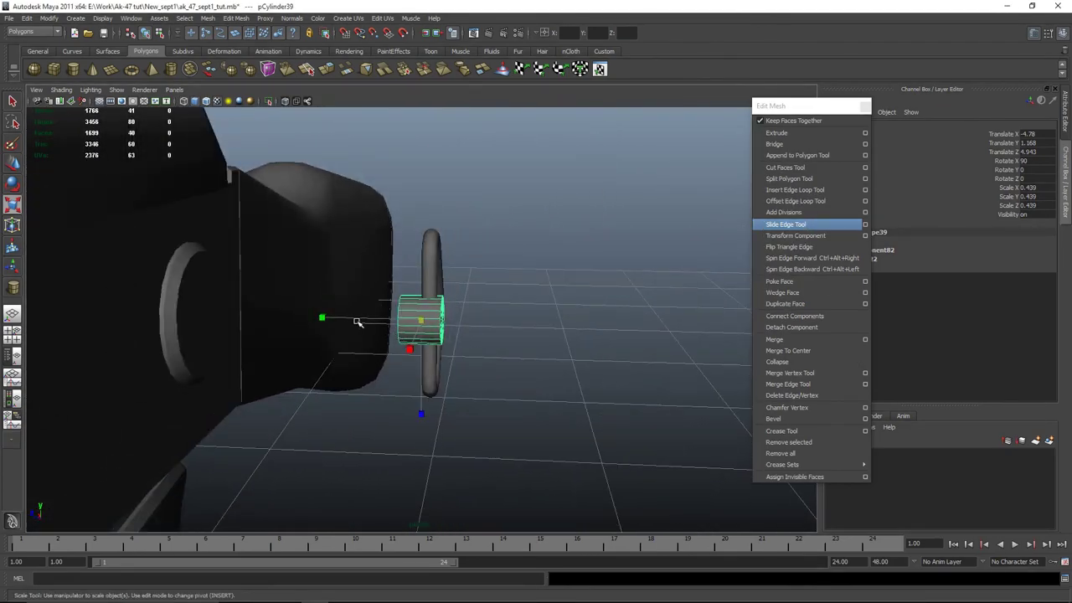
pyautogui.keyDown('alt'); pyautogui.moveTo(350, 319); pyautogui.dragTo(444, 330); pyautogui.keyUp('alt')
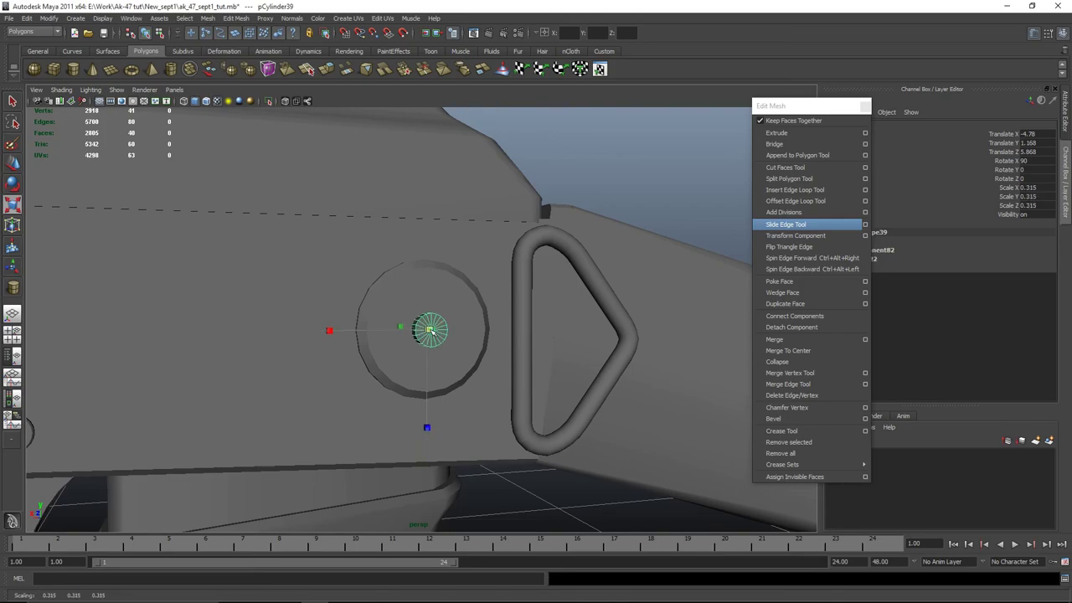
# Select the triangular sling loop with the Move tool active
pyautogui.click(516, 330)
pyautogui.press('w')
pyautogui.keyDown('alt'); pyautogui.moveTo(516, 330); pyautogui.dragTo(386, 360); pyautogui.keyUp('alt')
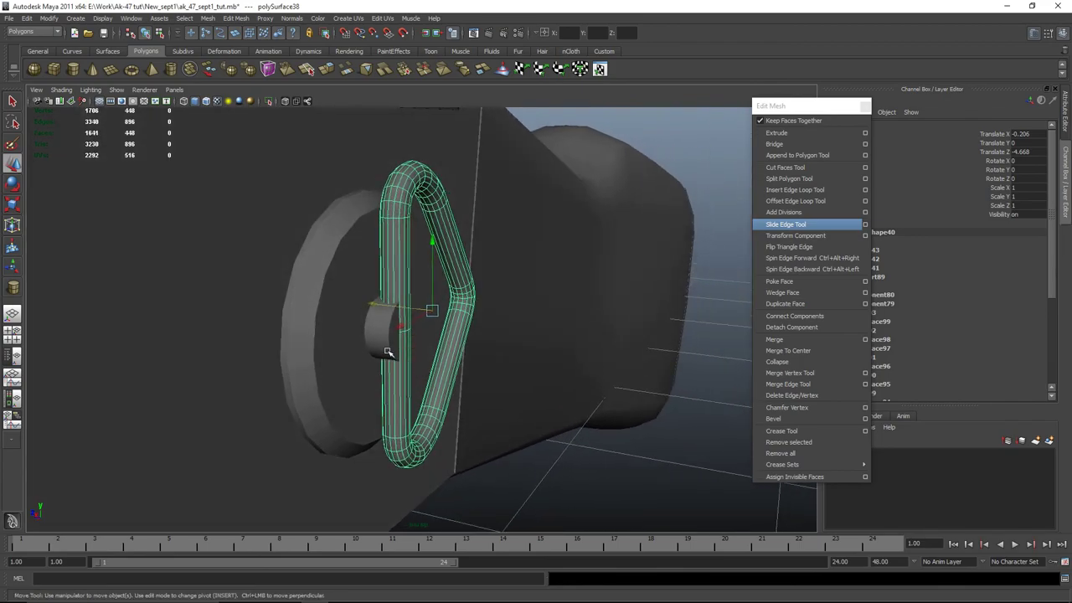
# Bevel the pin's front face with a 0.2 offset
pyautogui.click(393, 363)
pyautogui.press('r')
pyautogui.keyDown('alt'); pyautogui.moveTo(461, 332); pyautogui.dragTo(512, 298); pyautogui.keyUp('alt')
pyautogui.press('w')
pyautogui.keyDown('alt'); pyautogui.moveTo(518, 336); pyautogui.dragTo(466, 350); pyautogui.keyUp('alt')
pyautogui.moveTo(461, 352); pyautogui.dragTo(446, 315, button='right')
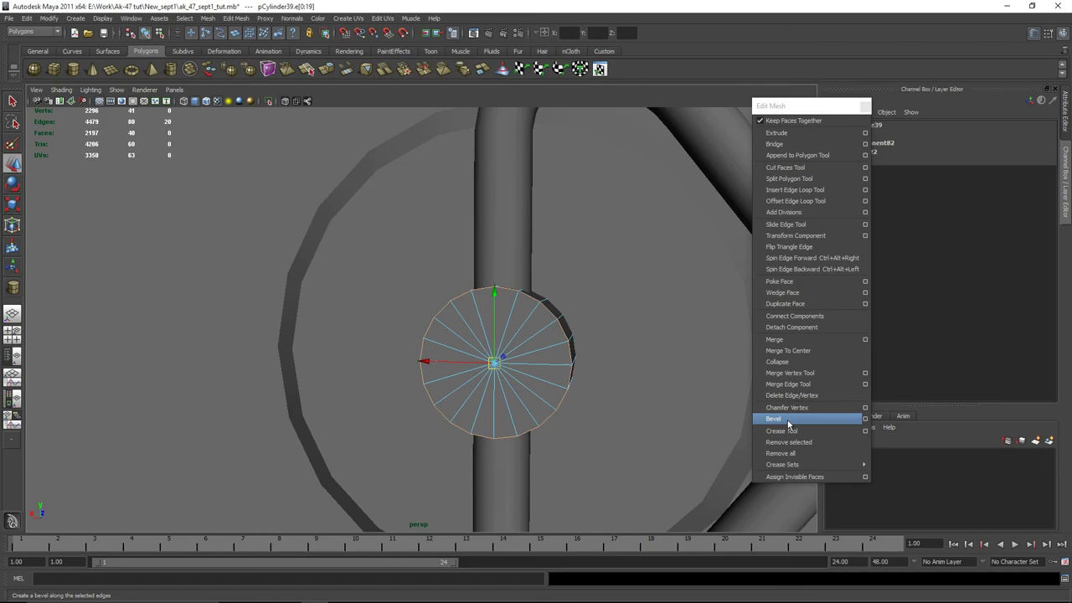
pyautogui.click(778, 419)
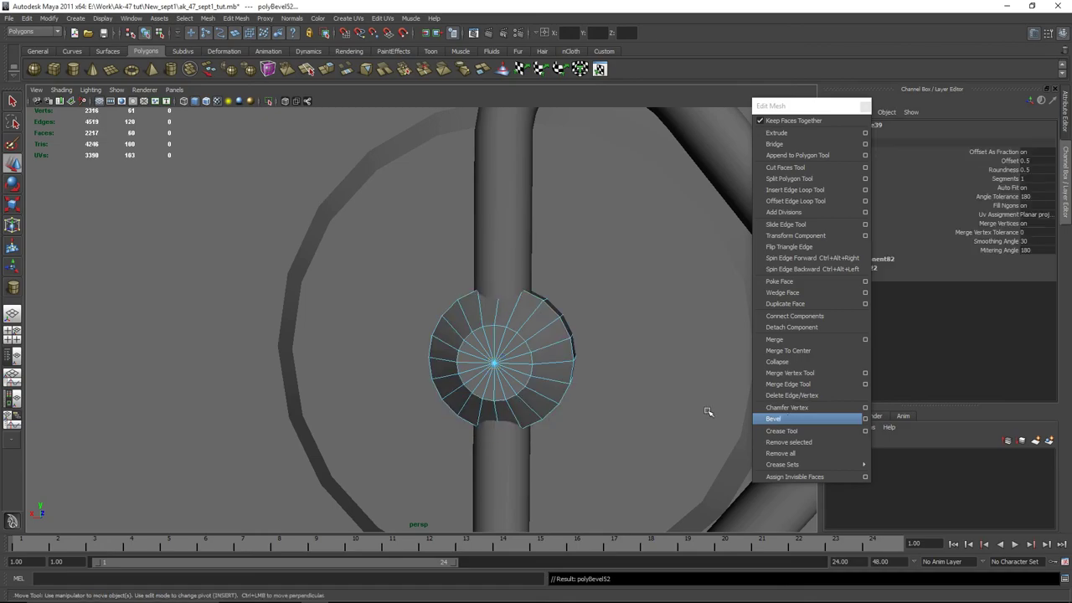
pyautogui.click(1011, 161)
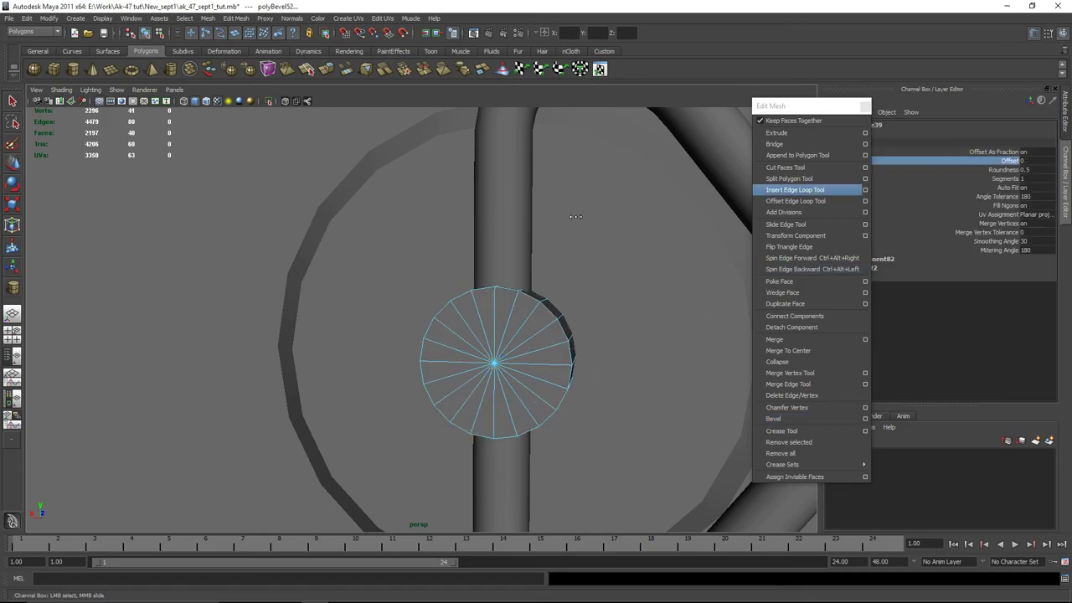
pyautogui.moveTo(576, 217); pyautogui.dragTo(578, 217, button='middle')
pyautogui.keyDown('alt'); pyautogui.moveTo(577, 217); pyautogui.dragTo(514, 352); pyautogui.keyUp('alt')
# Nudge the sling loop to Rotate Y -1.297 and Translate Z -4.674
pyautogui.click(494, 365)
pyautogui.press('e')
pyautogui.press('w')
pyautogui.click(237, 359)
pyautogui.keyDown('alt'); pyautogui.moveTo(237, 359); pyautogui.dragTo(411, 175); pyautogui.keyUp('alt')
# Select an edge loop on the sling loop, then reselect the loop in edge mode
pyautogui.click(411, 175)
pyautogui.moveTo(409, 171); pyautogui.dragTo(339, 131, button='right')
pyautogui.doubleClick(406, 167)
pyautogui.click(456, 270)
pyautogui.keyDown('alt'); pyautogui.moveTo(457, 270); pyautogui.dragTo(537, 376); pyautogui.keyUp('alt')
pyautogui.click(545, 378)
pyautogui.click(394, 215)
pyautogui.moveTo(397, 214); pyautogui.dragTo(402, 216, button='right')
# Insert an extra edge loop around the sling loop's bend
pyautogui.click(403, 216)
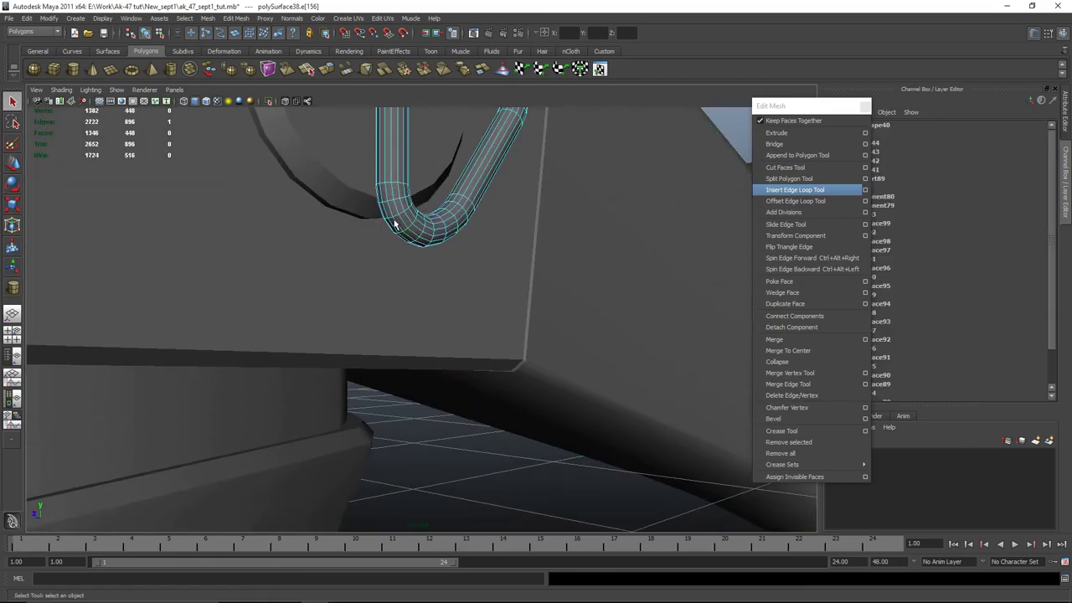
pyautogui.scroll(2, 405, 220)
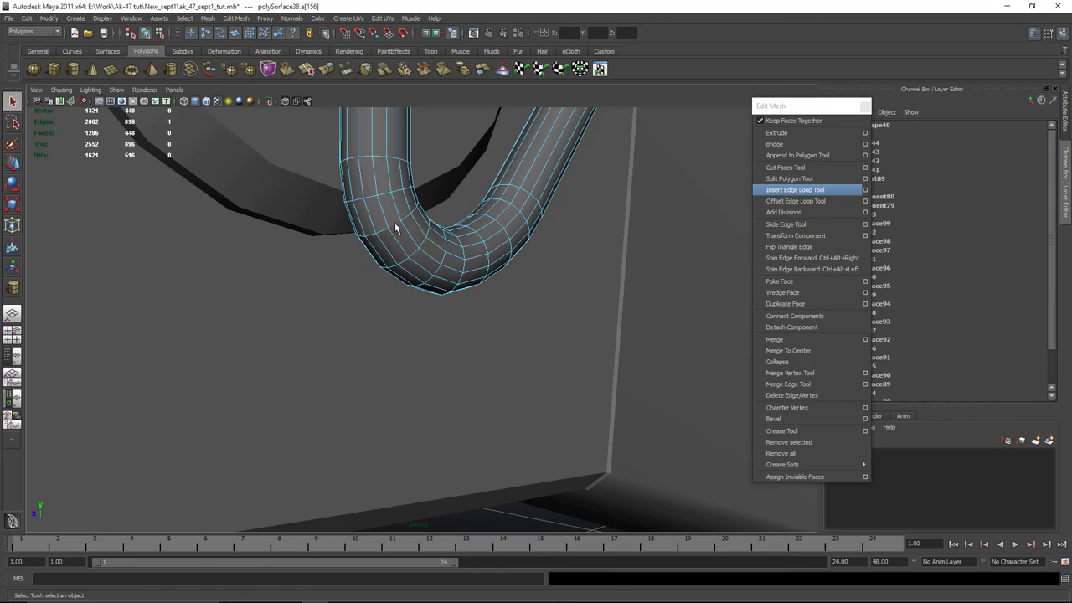
pyautogui.click(455, 256)
pyautogui.keyDown('alt'); pyautogui.moveTo(454, 256); pyautogui.dragTo(497, 239); pyautogui.keyUp('alt')
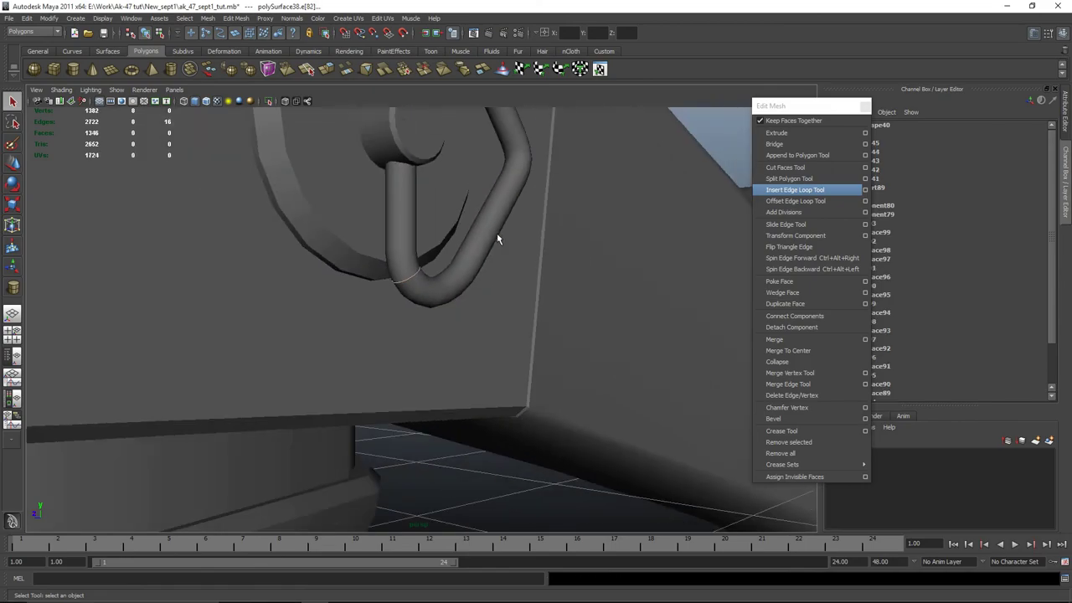
pyautogui.click(480, 473)
pyautogui.keyDown('alt'); pyautogui.moveTo(480, 473); pyautogui.dragTo(411, 260); pyautogui.keyUp('alt')
pyautogui.moveTo(411, 260); pyautogui.dragTo(412, 264, button='right')
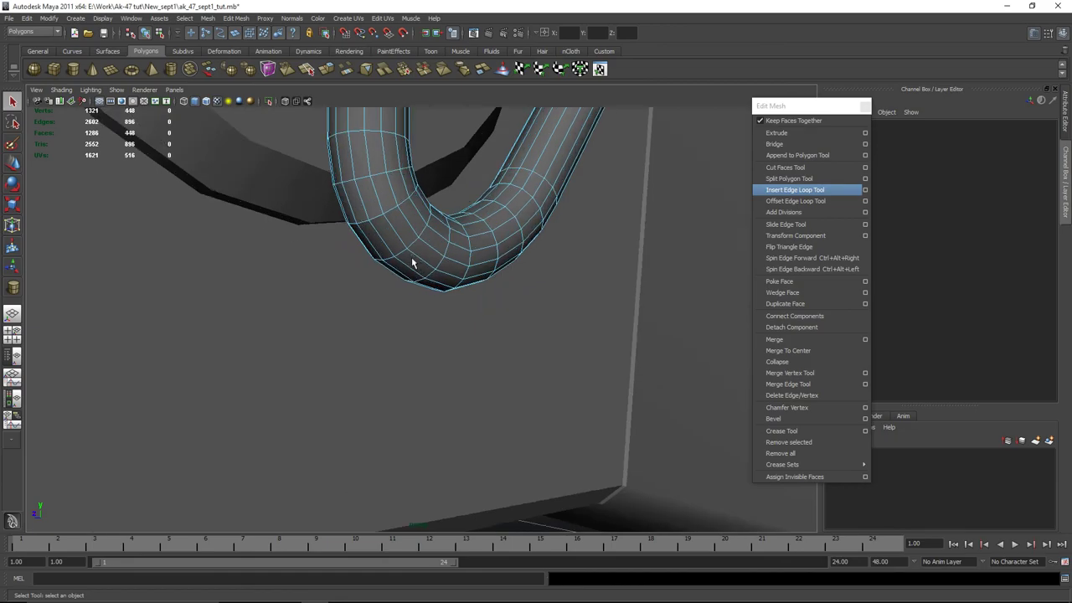
# Apply a Normals command to an edge loop around the ring
pyautogui.doubleClick(400, 220)
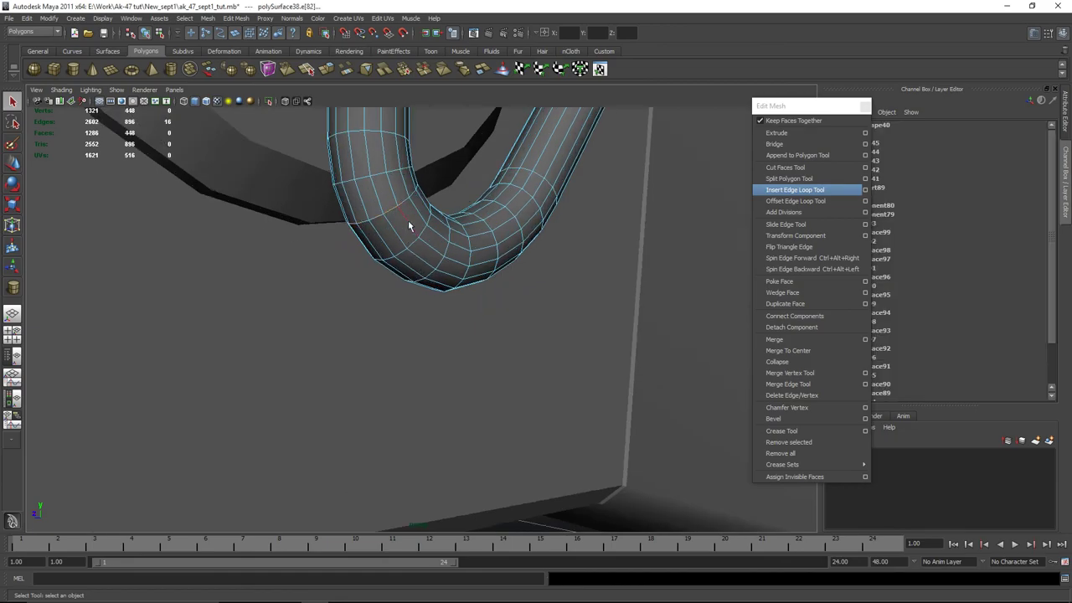
pyautogui.click(283, 21)
pyautogui.click(311, 137)
pyautogui.click(433, 268)
pyautogui.keyDown('alt'); pyautogui.moveTo(433, 268); pyautogui.dragTo(472, 473); pyautogui.keyUp('alt')
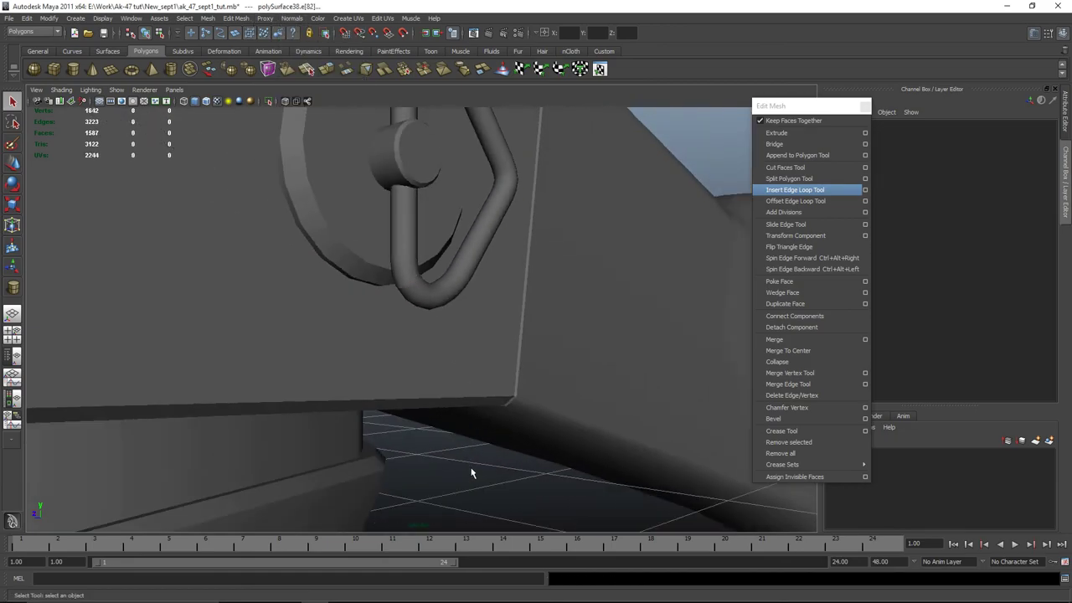
# Set the whole sling loop's normal angle to 30 degrees
pyautogui.keyDown('alt'); pyautogui.moveTo(484, 429); pyautogui.dragTo(502, 266); pyautogui.keyUp('alt')
pyautogui.click(501, 266)
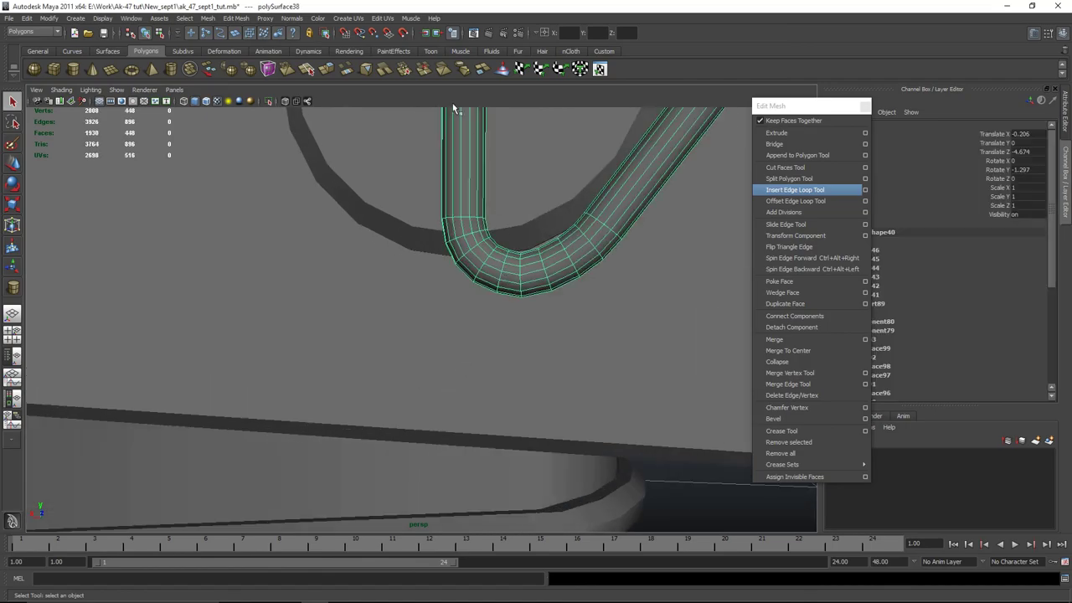
pyautogui.click(307, 24)
pyautogui.click(319, 153)
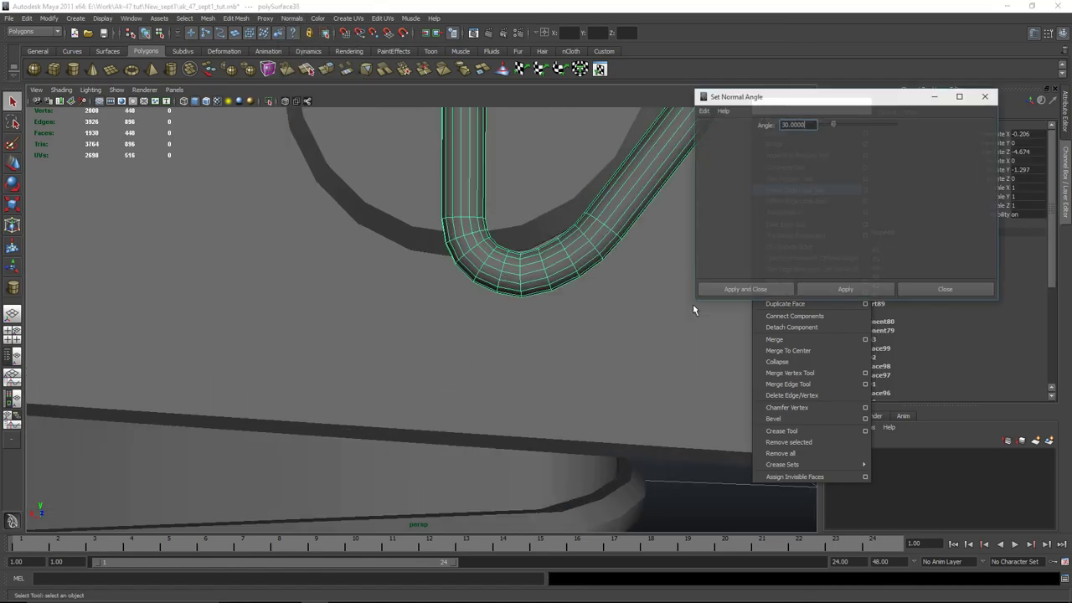
pyautogui.click(744, 290)
# Inspect the softened sling loop's shading from closer angles near the handle
pyautogui.click(699, 483)
pyautogui.keyDown('alt'); pyautogui.moveTo(508, 407); pyautogui.dragTo(605, 385); pyautogui.keyUp('alt')
pyautogui.hotkey('ctrl', 'z')
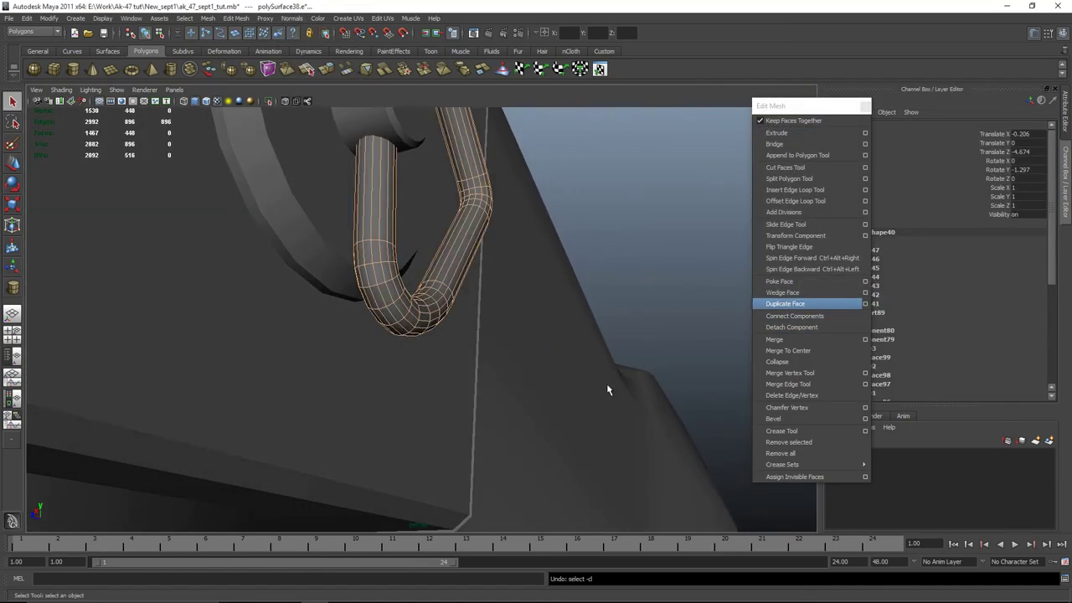
pyautogui.hotkey('ctrl', 'z')
pyautogui.click(590, 294)
pyautogui.keyDown('alt'); pyautogui.moveTo(406, 268); pyautogui.dragTo(455, 296); pyautogui.keyUp('alt')
pyautogui.click(333, 439)
pyautogui.click(622, 271)
# Harden the normals along an edge loop on the rounded receiver part pCylinder2
pyautogui.click(507, 335)
pyautogui.moveTo(455, 297); pyautogui.dragTo(470, 273, button='right')
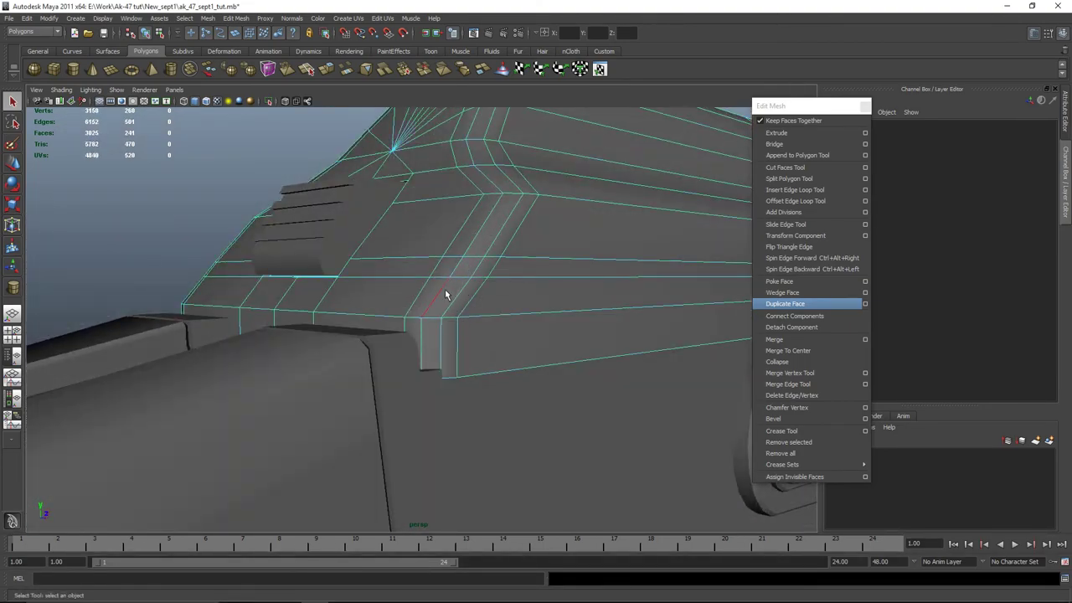
pyautogui.doubleClick(443, 293)
pyautogui.keyDown('alt'); pyautogui.moveTo(439, 291); pyautogui.dragTo(434, 382); pyautogui.keyUp('alt')
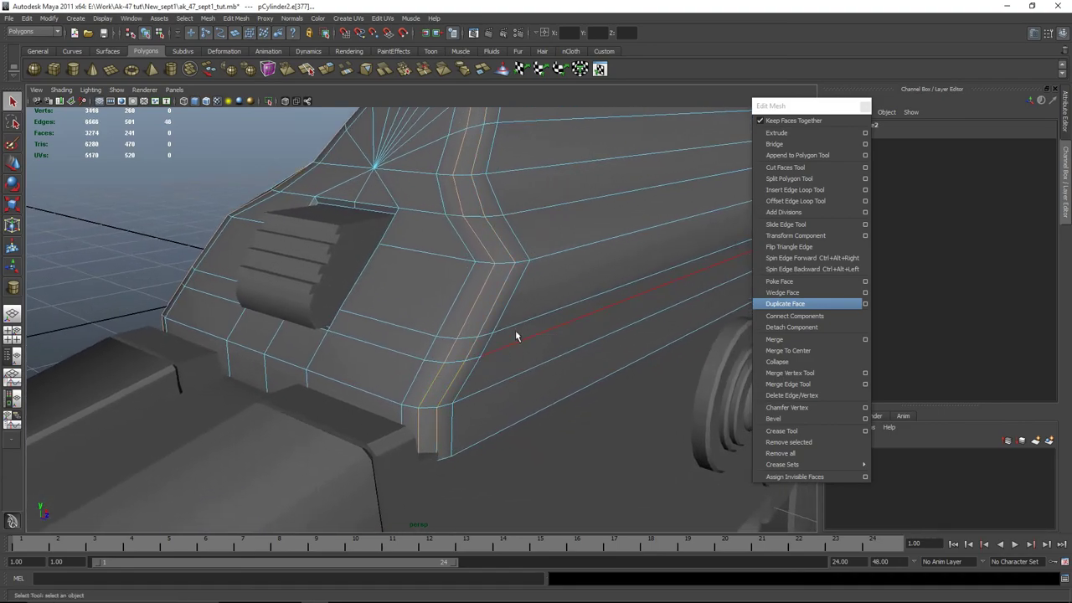
pyautogui.keyDown('alt'); pyautogui.moveTo(514, 330); pyautogui.dragTo(429, 314); pyautogui.keyUp('alt')
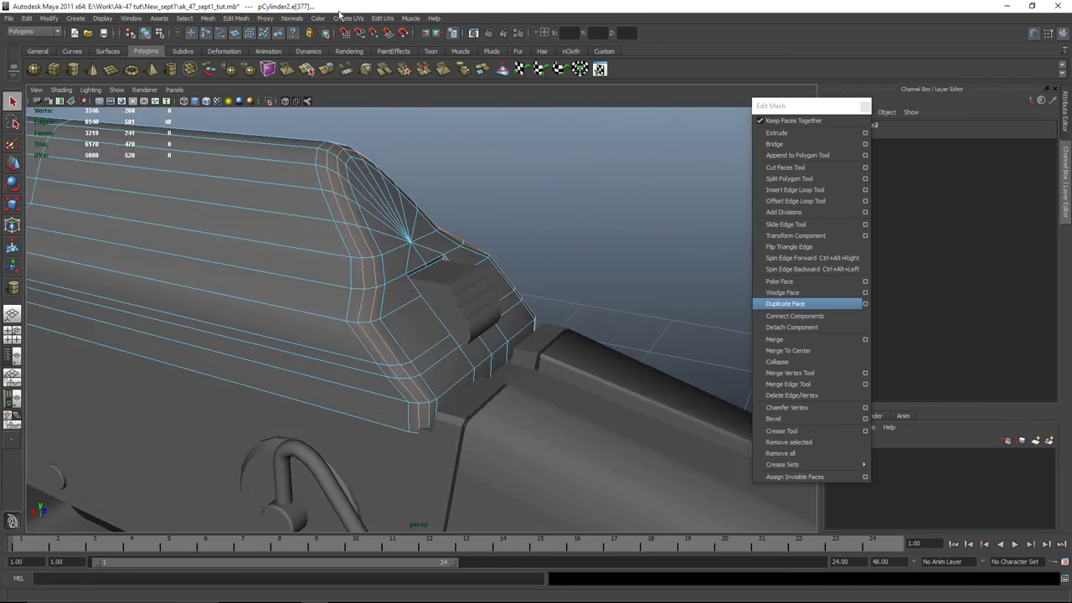
pyautogui.click(293, 19)
pyautogui.click(337, 138)
# Return the part to Object Mode and select the front sight near the barrel
pyautogui.moveTo(335, 203); pyautogui.dragTo(385, 168, button='right')
pyautogui.keyDown('alt'); pyautogui.moveTo(385, 167); pyautogui.dragTo(428, 319); pyautogui.keyUp('alt')
pyautogui.scroll(5, 467, 307)
pyautogui.keyDown('alt'); pyautogui.moveTo(602, 123); pyautogui.dragTo(538, 333); pyautogui.keyUp('alt')
pyautogui.click(603, 300)
# Duplicate the small pin cylinder and zoom into the front view
pyautogui.click(554, 248)
pyautogui.hotkey('ctrl', 'd')
pyautogui.press('w')
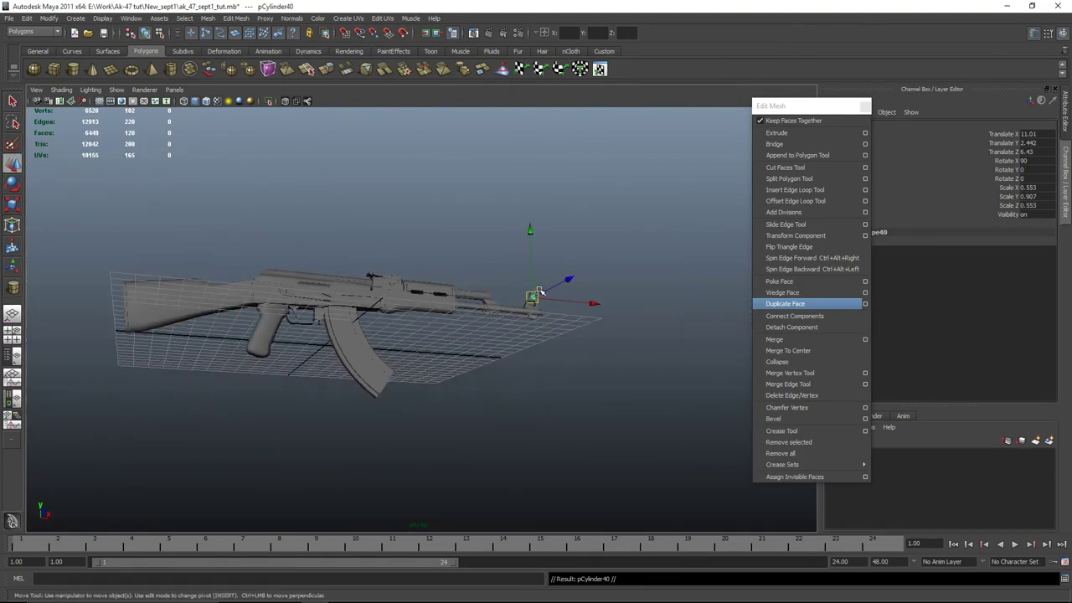
pyautogui.keyDown('alt'); pyautogui.moveTo(599, 309); pyautogui.dragTo(626, 288); pyautogui.keyUp('alt')
pyautogui.press('space')
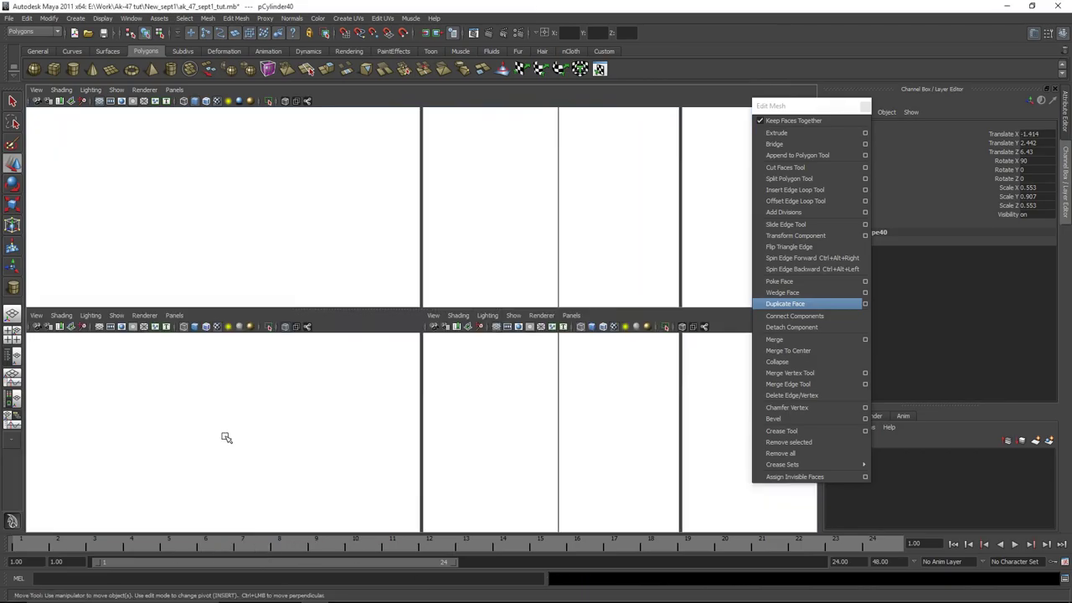
pyautogui.press('space')
pyautogui.scroll(5, 421, 237)
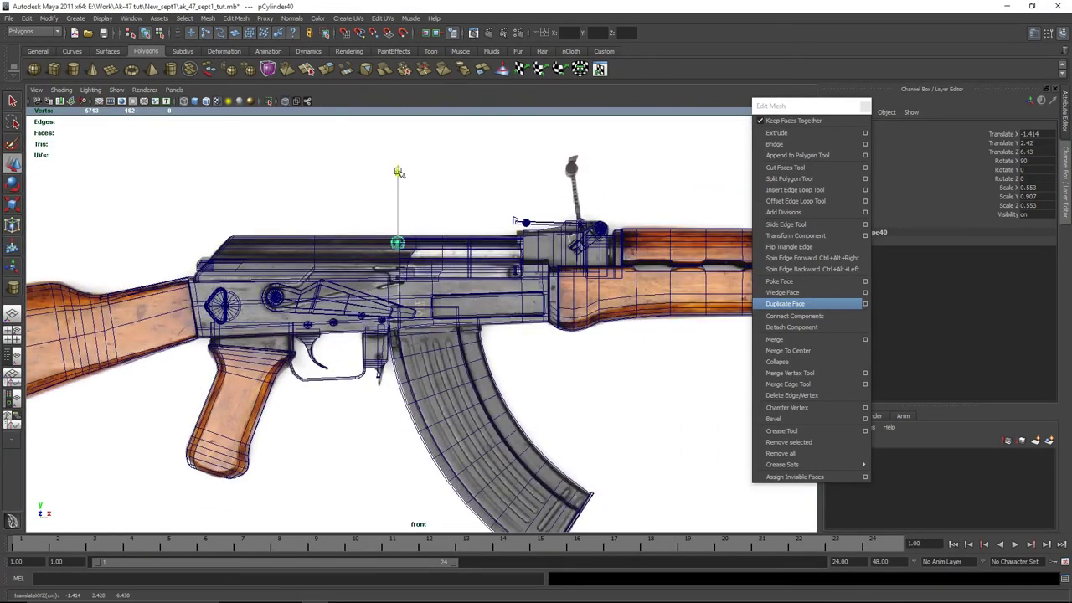
pyautogui.scroll(5, 368, 292)
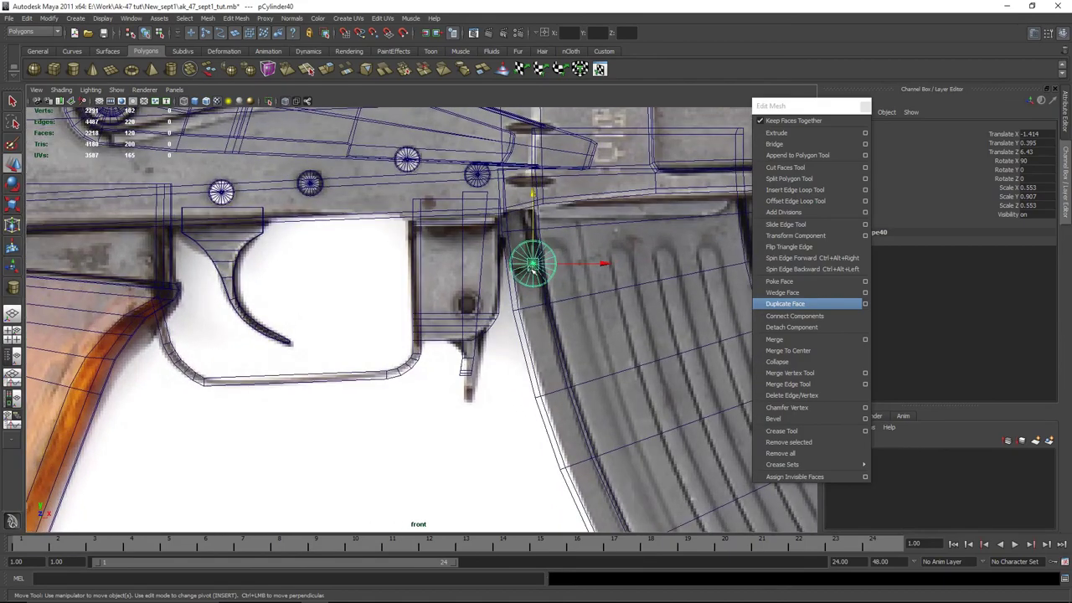
pyautogui.scroll(2, 469, 306)
# Frame the pin copy in the side and perspective views for scaling
pyautogui.press('r')
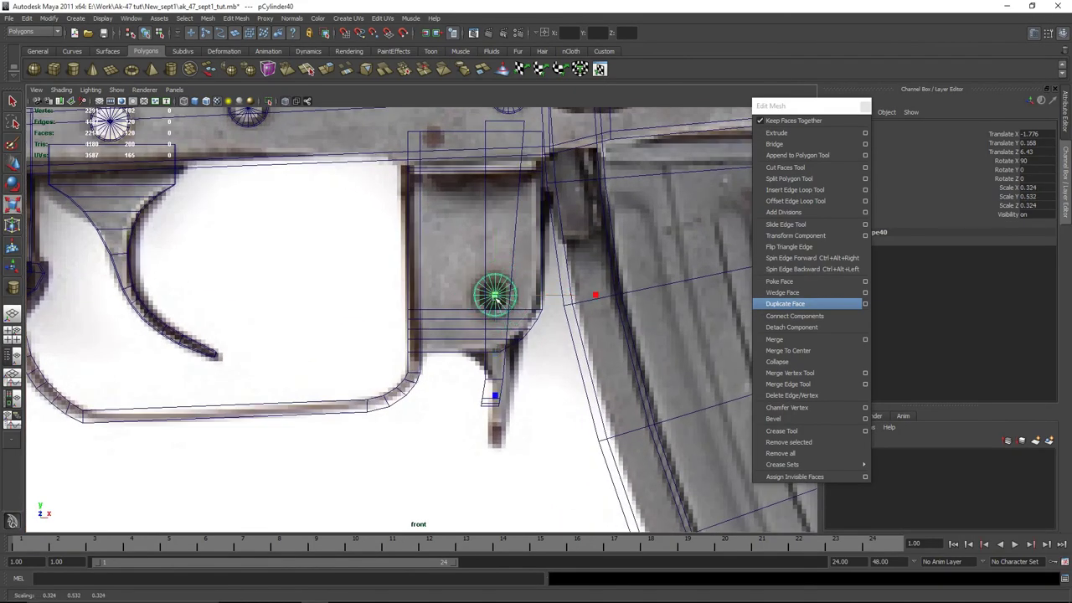
pyautogui.press('space')
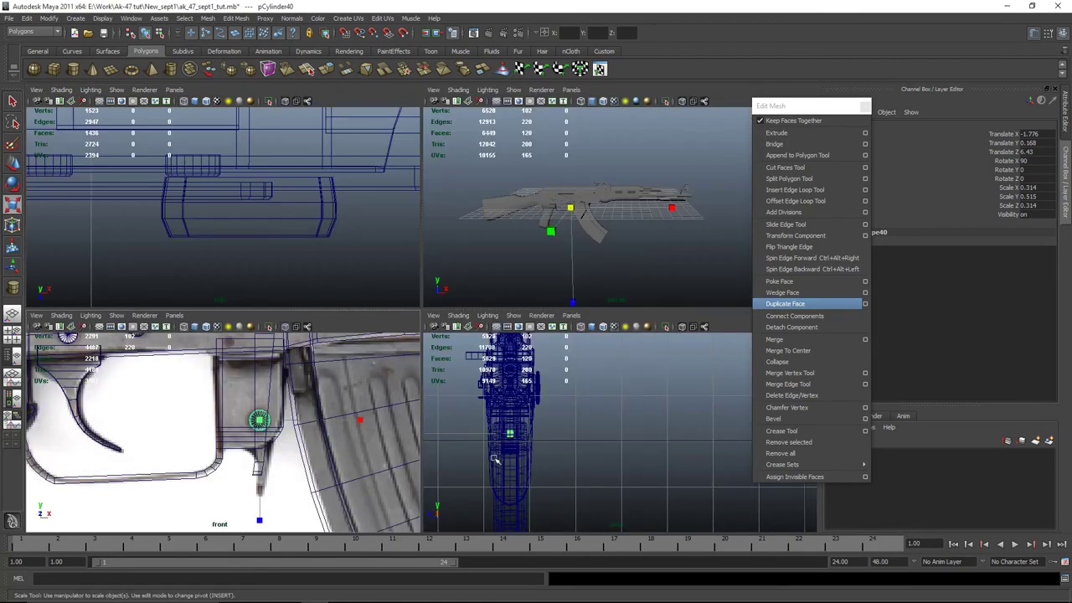
pyautogui.press('space')
pyautogui.press('f')
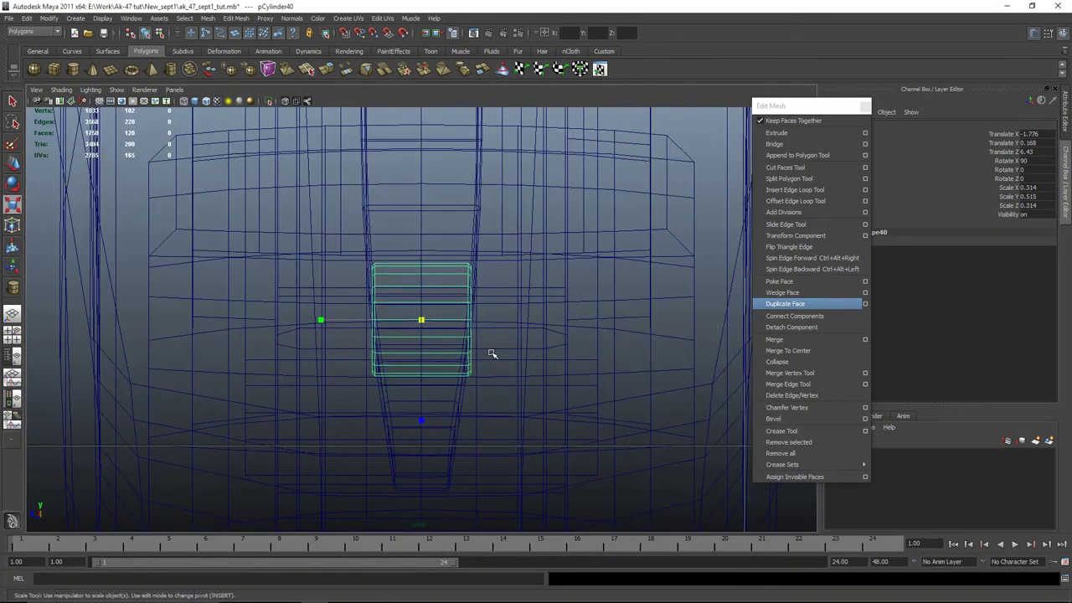
pyautogui.press('space')
pyautogui.press('space')
pyautogui.press('f')
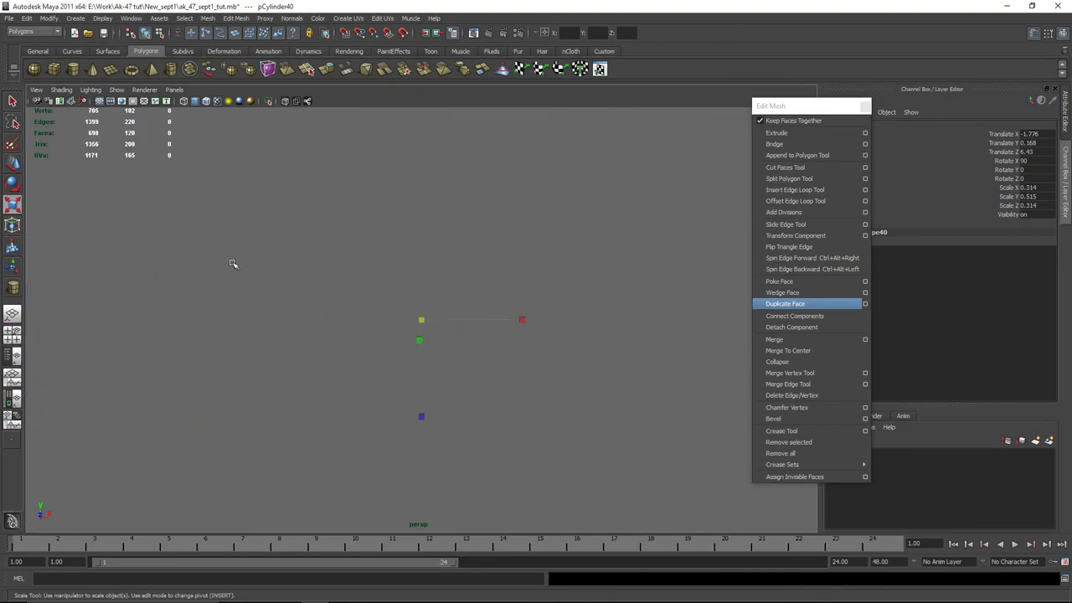
pyautogui.scroll(-5, 233, 264)
pyautogui.press('space')
pyautogui.press('space')
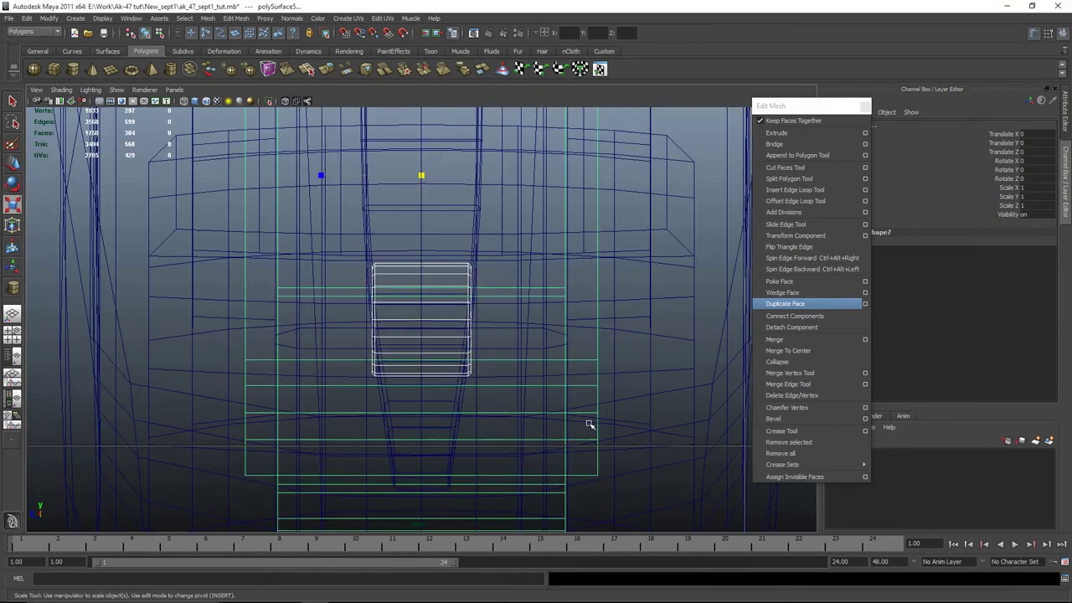
# Isolate the pin copy on its own and reselect it
pyautogui.hotkey('ctrl', '1')
pyautogui.scroll(-8, 527, 351)
pyautogui.scroll(4, 460, 314)
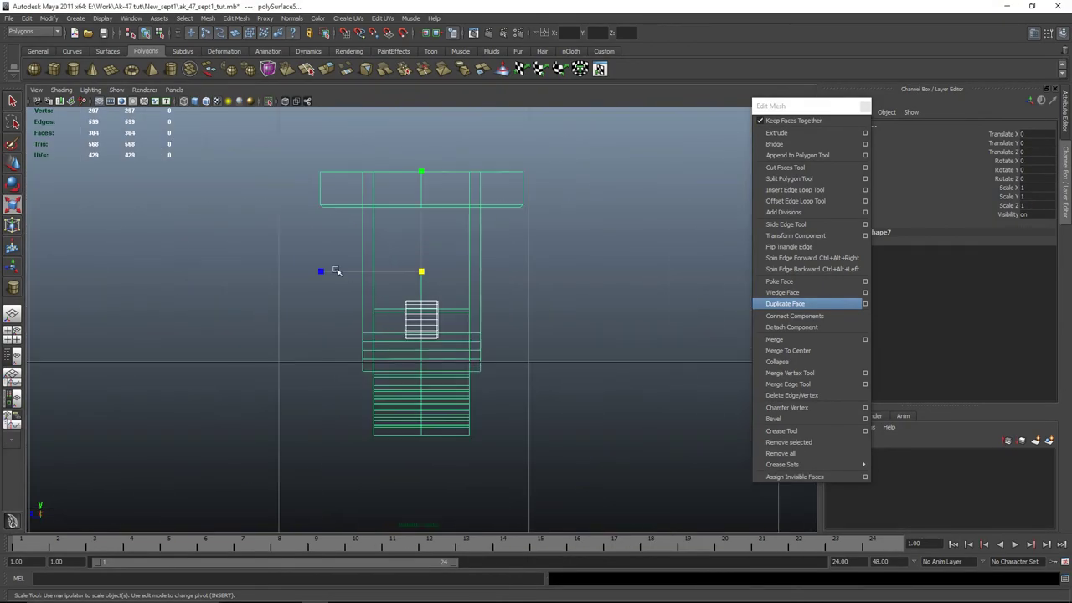
pyautogui.moveTo(336, 271)
pyautogui.mouseDown()
pyautogui.moveTo(288, 273)
pyautogui.moveTo(330, 272)
pyautogui.mouseUp()
pyautogui.click(427, 306)
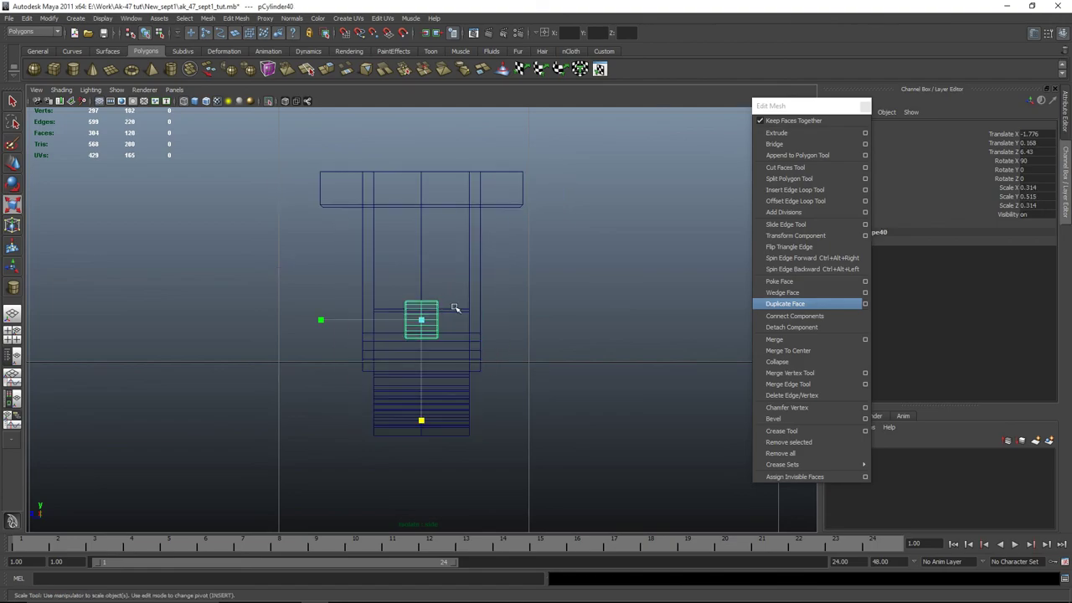
pyautogui.scroll(1, 310, 319)
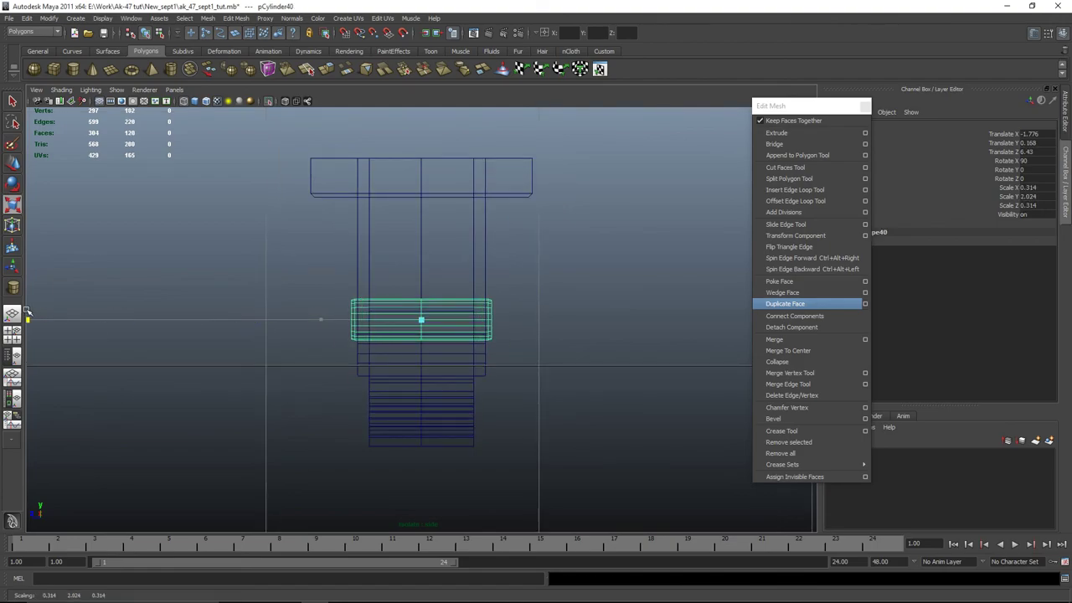
pyautogui.scroll(1, 391, 334)
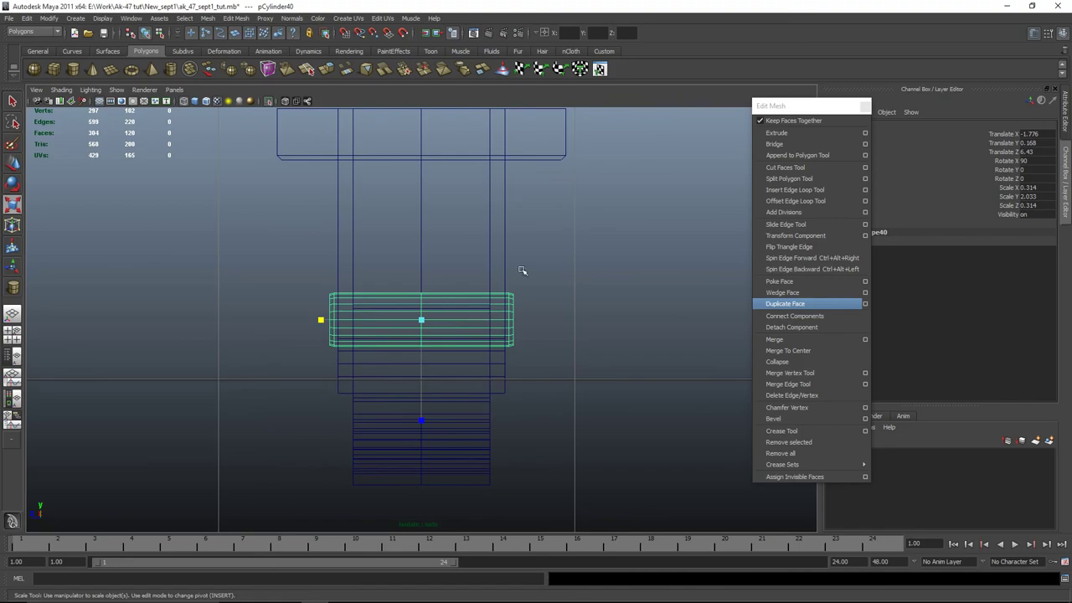
# Inspect the pin in the shaded perspective view, then enlarge the side view
pyautogui.press('space')
pyautogui.moveTo(526, 270); pyautogui.dragTo(642, 232)
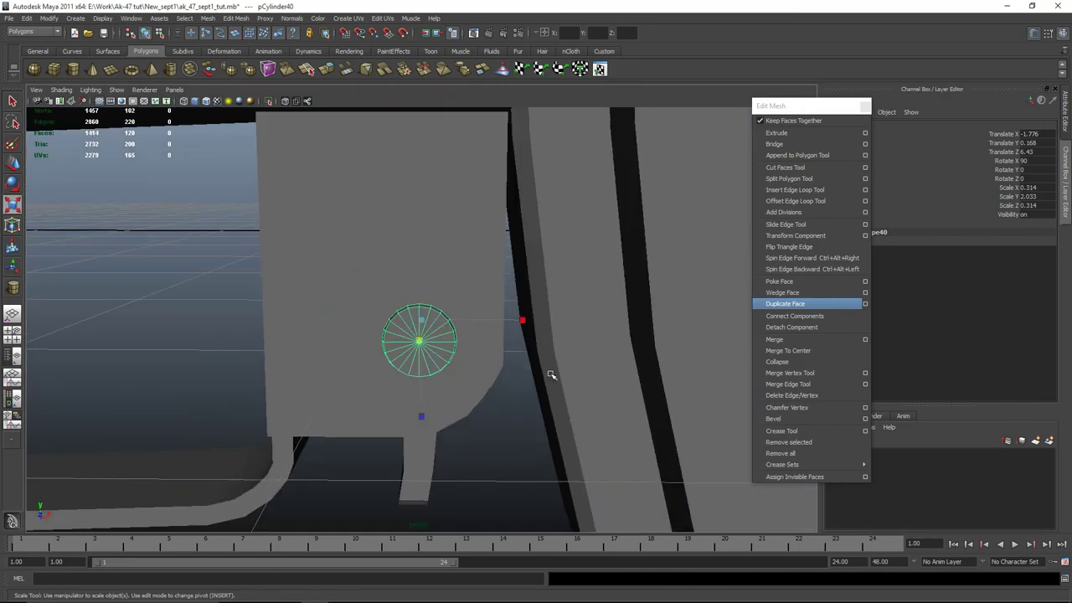
pyautogui.keyDown('alt'); pyautogui.moveTo(550, 375); pyautogui.dragTo(498, 357); pyautogui.keyUp('alt')
pyautogui.keyDown('alt'); pyautogui.moveTo(502, 459); pyautogui.dragTo(427, 427); pyautogui.keyUp('alt')
pyautogui.press('space')
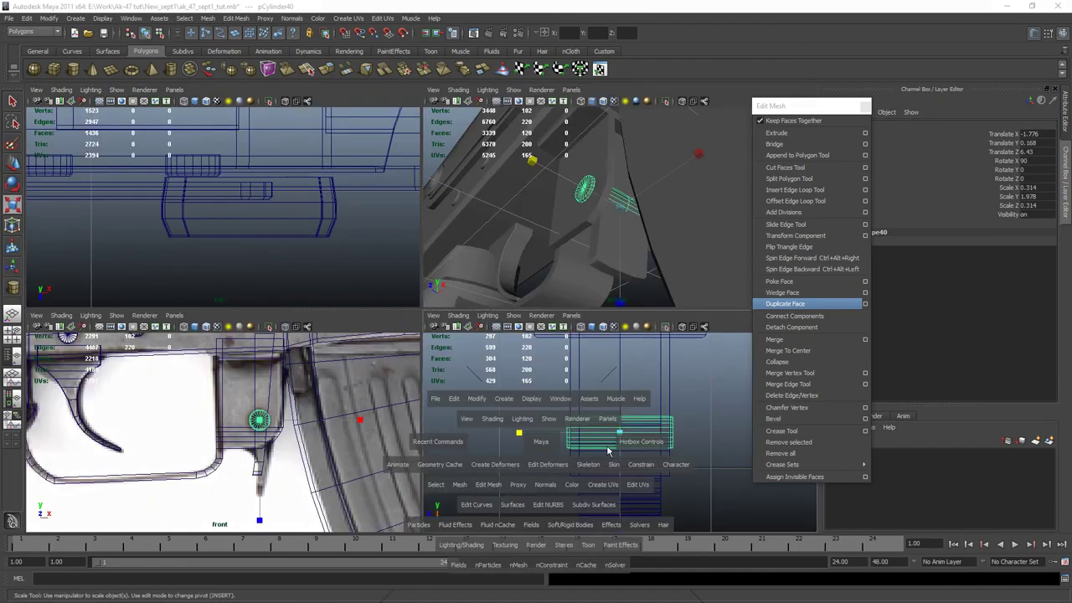
pyautogui.press('space')
# Stretch the pin along Y to about 2.05 so it runs deeper through the receiver
pyautogui.moveTo(563, 303); pyautogui.dragTo(519, 302, button='right')
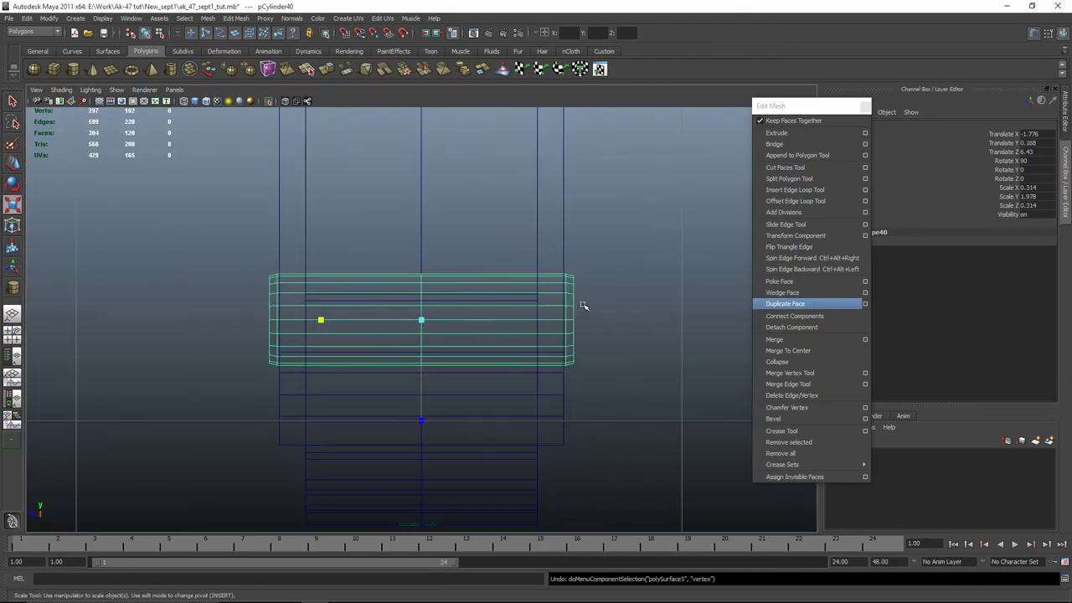
pyautogui.moveTo(319, 321); pyautogui.dragTo(316, 321)
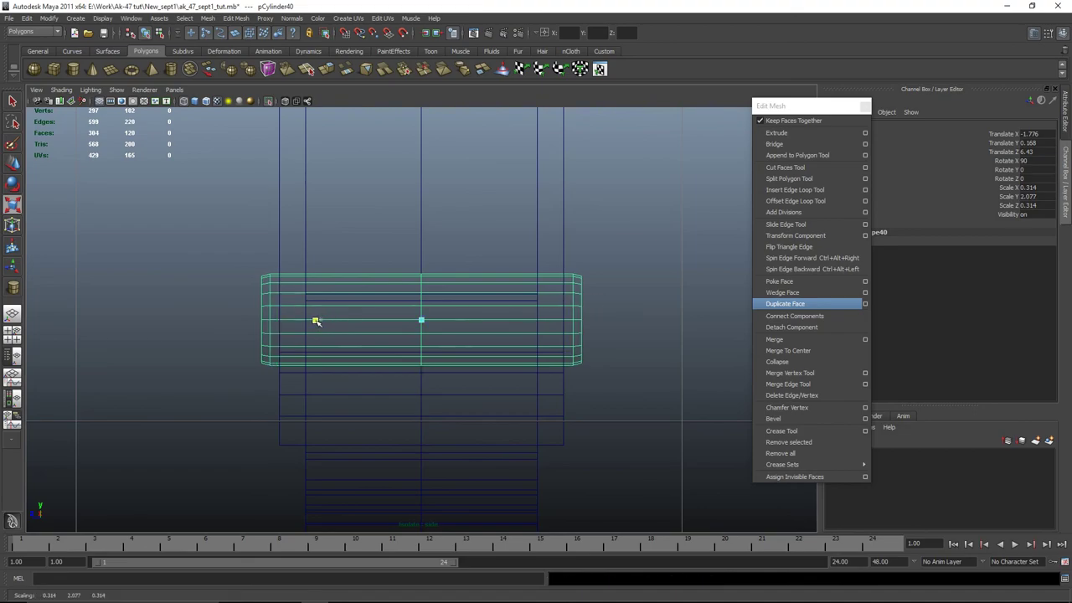
pyautogui.moveTo(553, 297); pyautogui.dragTo(569, 268, button='right')
pyautogui.moveTo(680, 219); pyautogui.dragTo(575, 436)
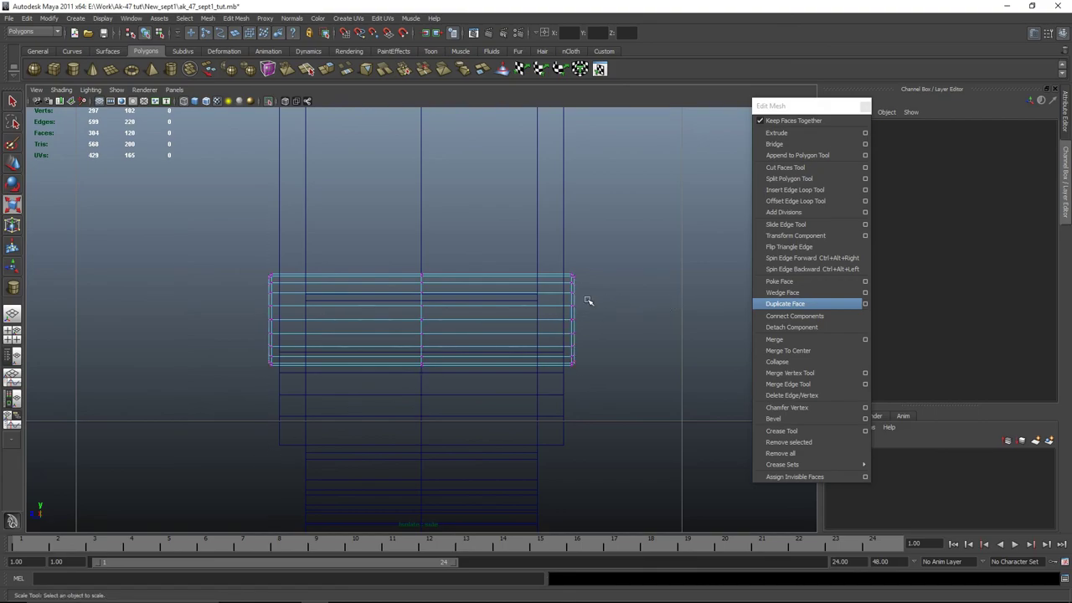
pyautogui.click(612, 280)
# Check the stretched pin in perspective and front views, undoing an accidental deletion
pyautogui.press('space')
pyautogui.press('space')
pyautogui.keyDown('alt'); pyautogui.moveTo(523, 335); pyautogui.dragTo(377, 421); pyautogui.keyUp('alt')
pyautogui.click(437, 328)
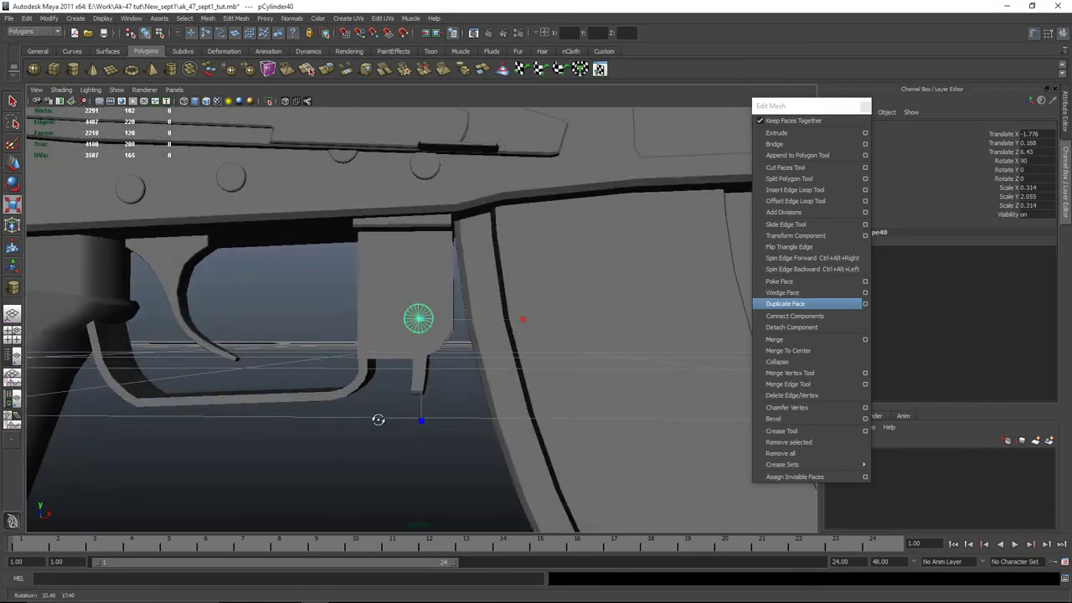
pyautogui.press('space')
pyautogui.press('space')
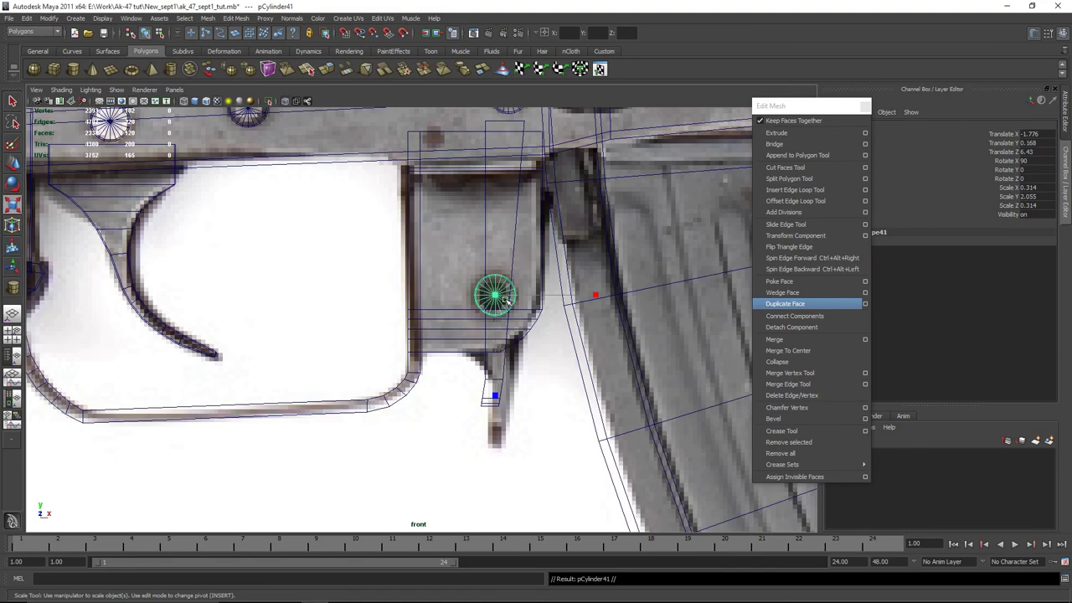
pyautogui.click(555, 325)
pyautogui.press('space')
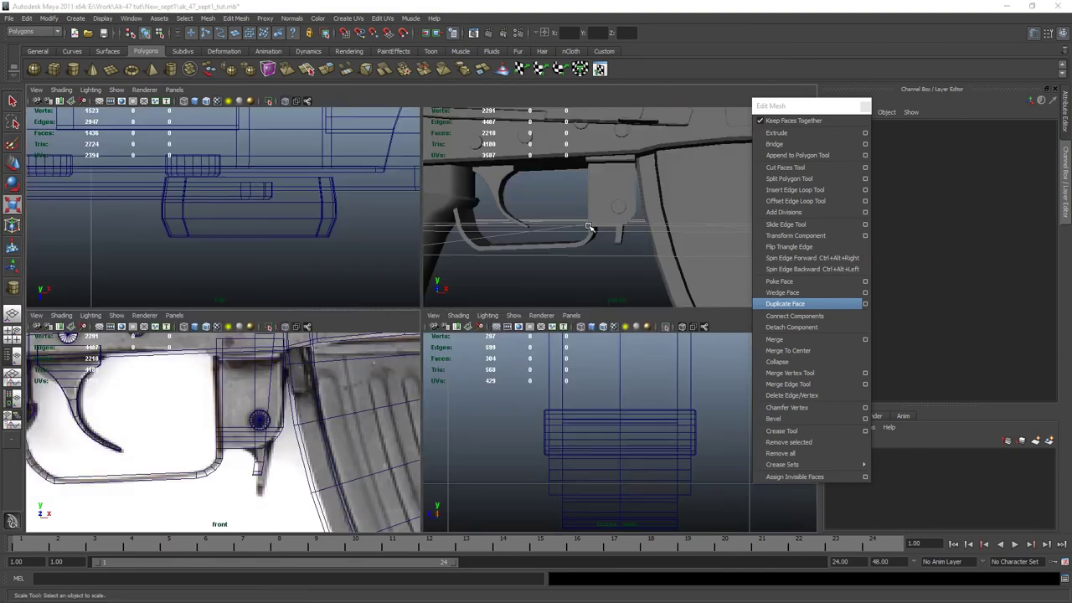
pyautogui.press('space')
pyautogui.click(563, 343)
pyautogui.hotkey('ctrl', 'z')
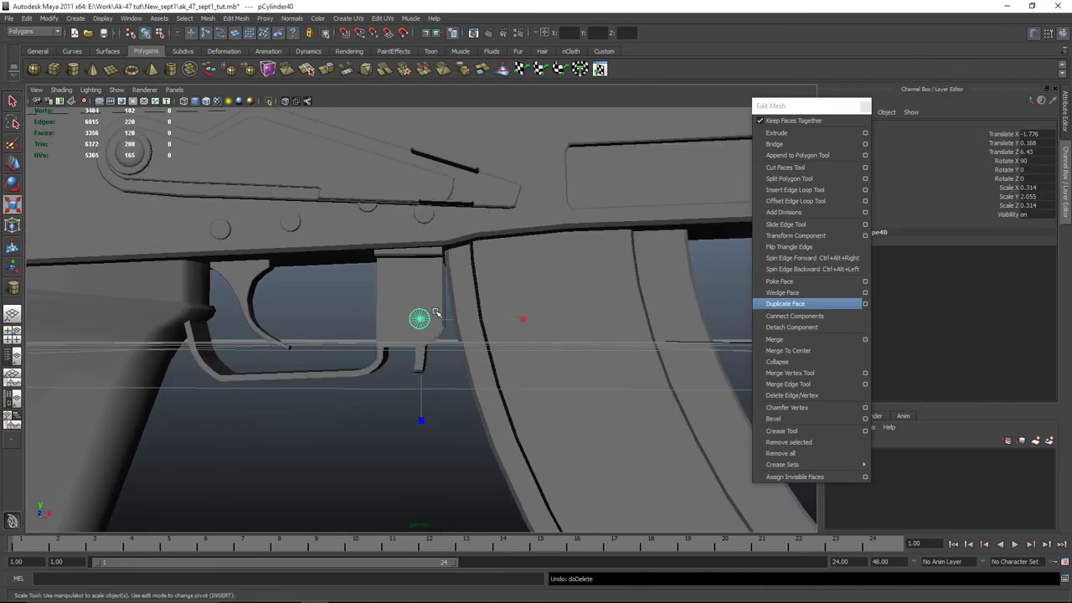
pyautogui.scroll(-5, 124, 160)
pyautogui.keyDown('alt'); pyautogui.moveTo(124, 159); pyautogui.dragTo(360, 301); pyautogui.keyUp('alt')
# Separate the lever part above the grip into individual pieces
pyautogui.click(277, 218)
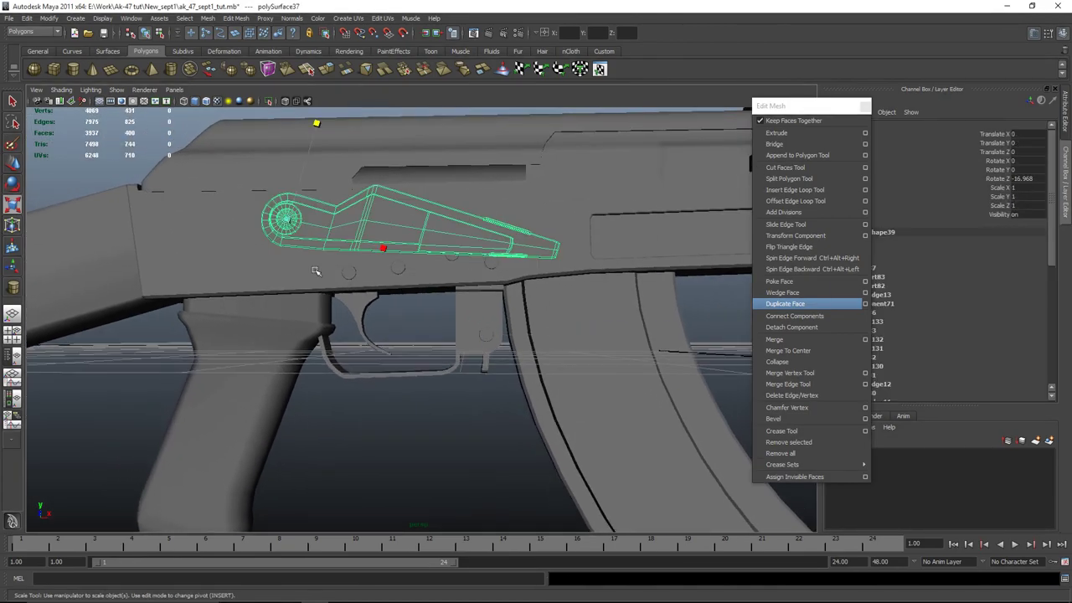
pyautogui.press('space')
pyautogui.press('space')
pyautogui.scroll(5, 491, 425)
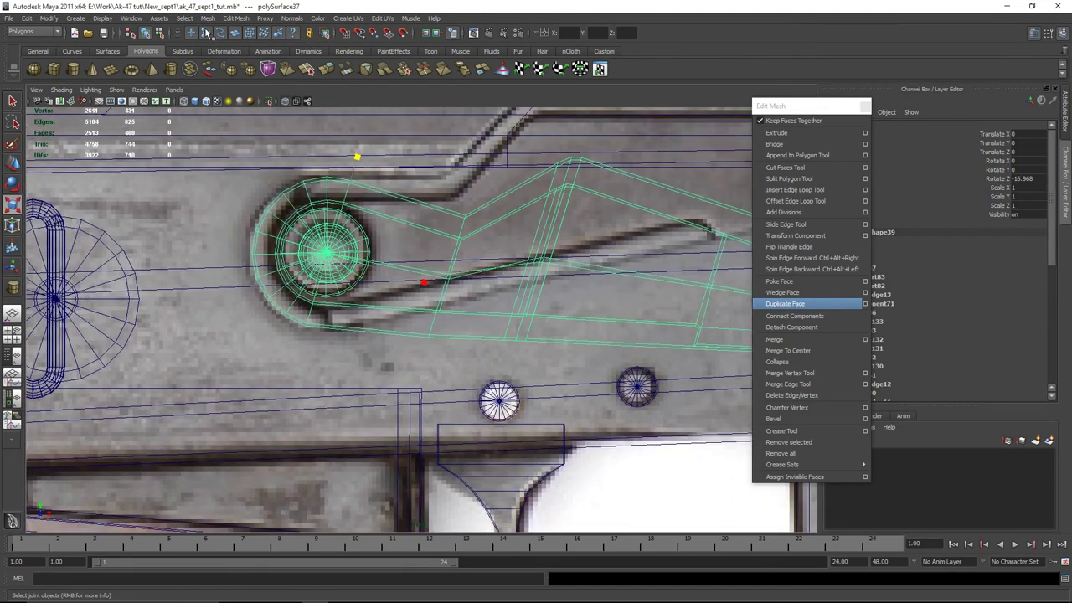
pyautogui.click(208, 18)
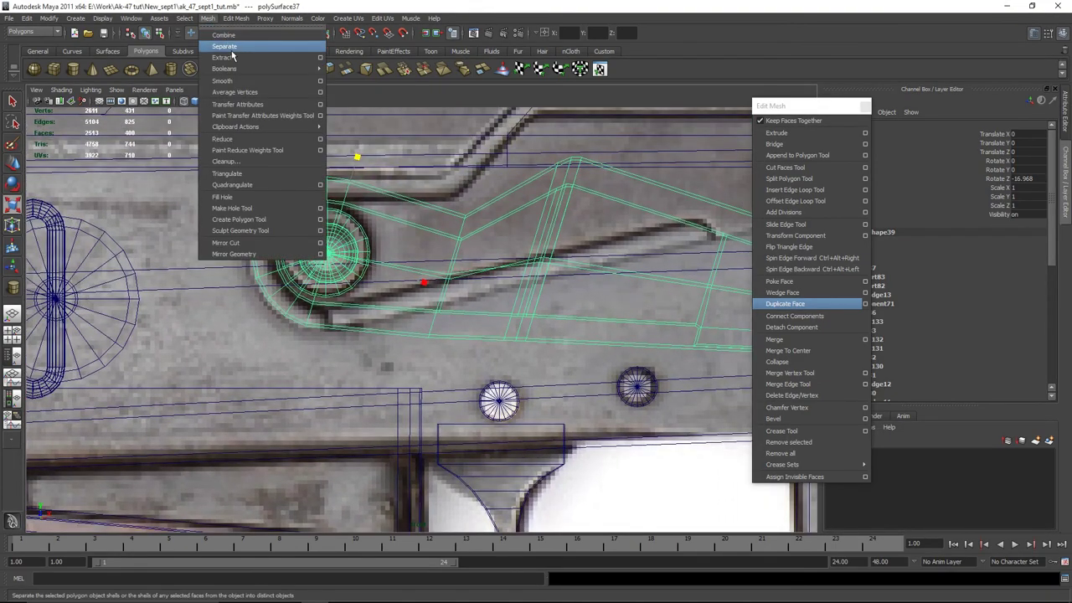
pyautogui.click(226, 42)
# Nudge the inner circle of the lever's hole slightly left with the Move tool
pyautogui.click(603, 51)
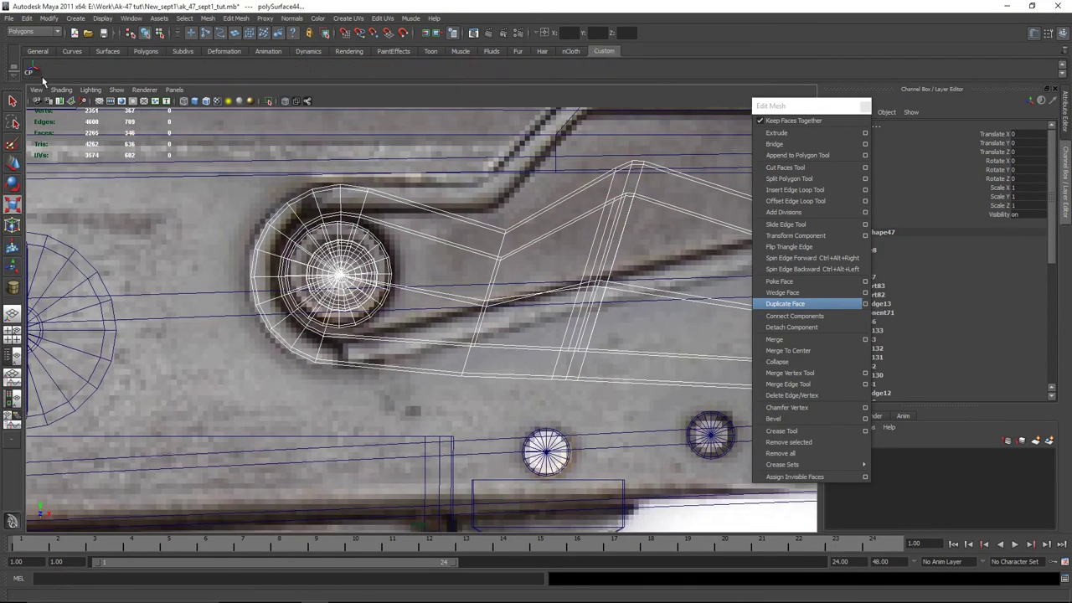
pyautogui.scroll(3, 401, 285)
pyautogui.click(421, 283)
pyautogui.press('r')
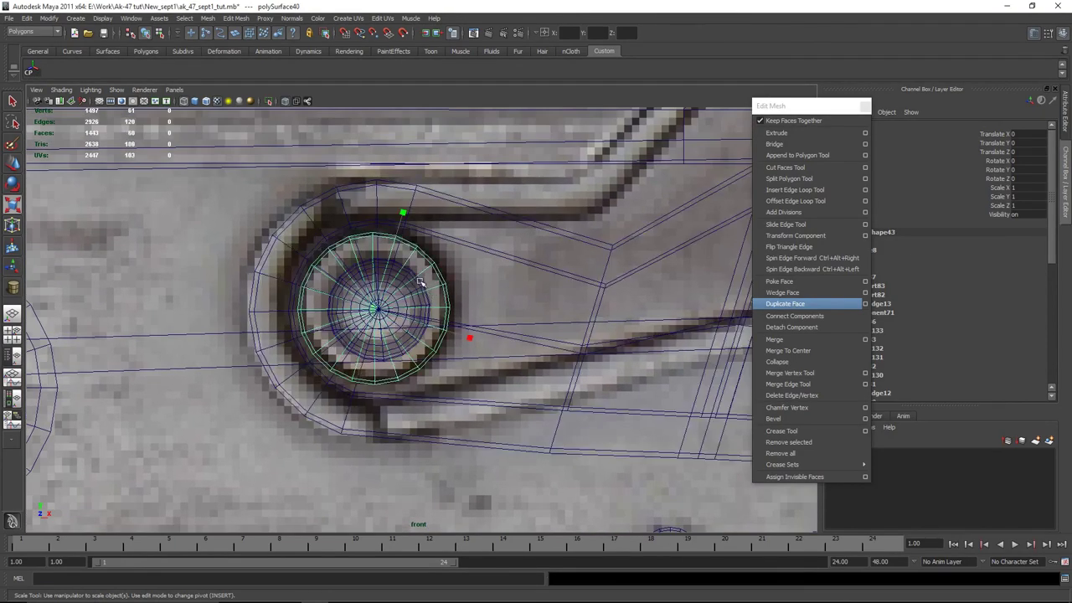
pyautogui.scroll(5, 409, 289)
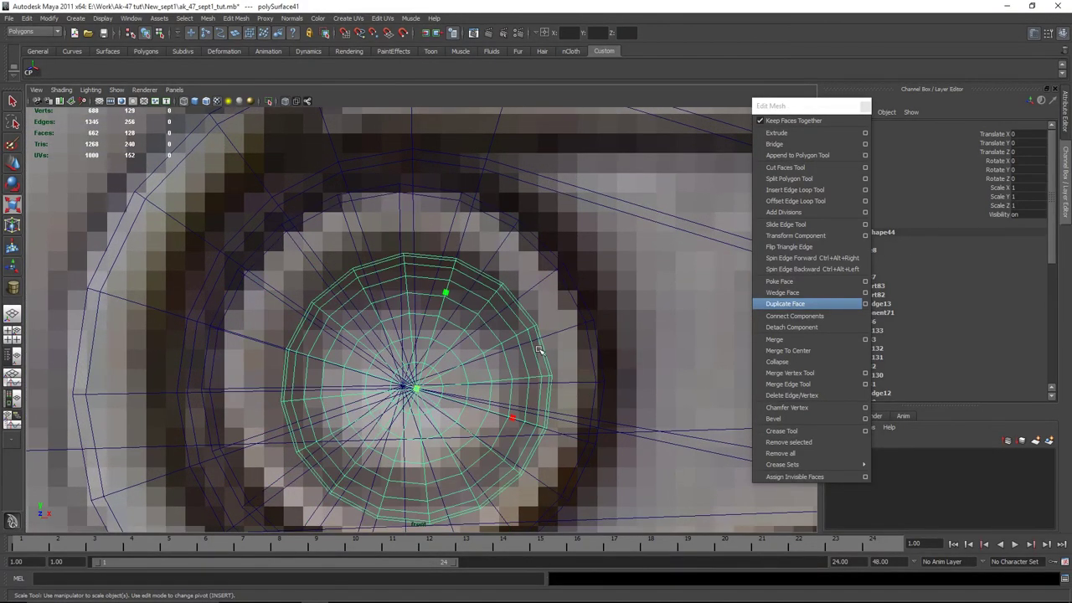
pyautogui.press('w')
pyautogui.keyDown('alt'); pyautogui.moveTo(487, 388); pyautogui.dragTo(519, 333, button='middle'); pyautogui.keyUp('alt')
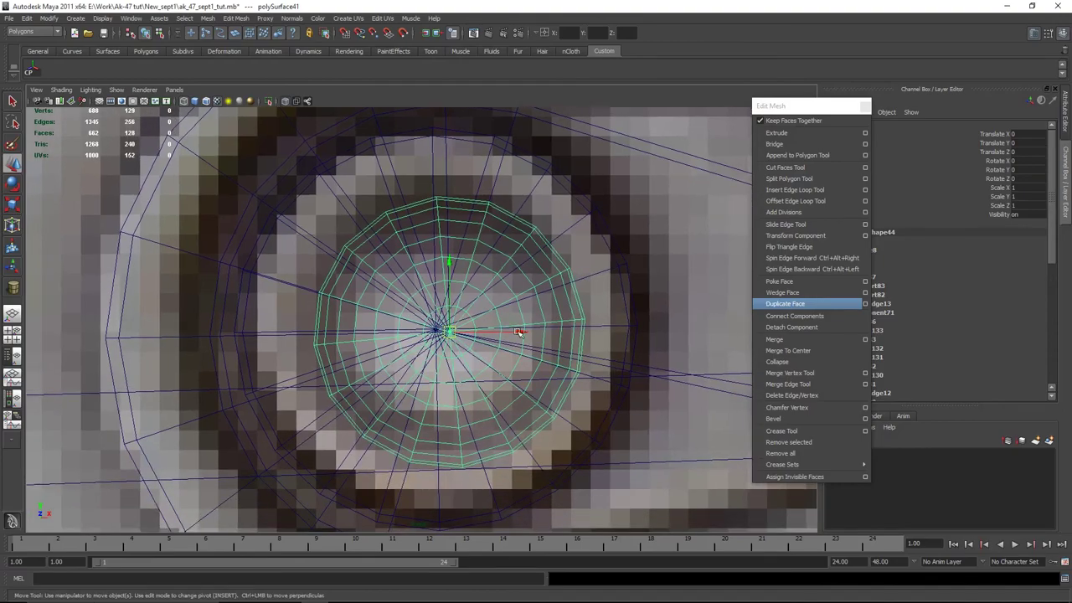
pyautogui.moveTo(417, 328); pyautogui.dragTo(439, 333, button='middle')
pyautogui.keyDown('alt'); pyautogui.moveTo(584, 361); pyautogui.dragTo(541, 349, button='middle'); pyautogui.keyUp('alt')
# Nudge the larger outer ring slightly right and down
pyautogui.click(586, 289)
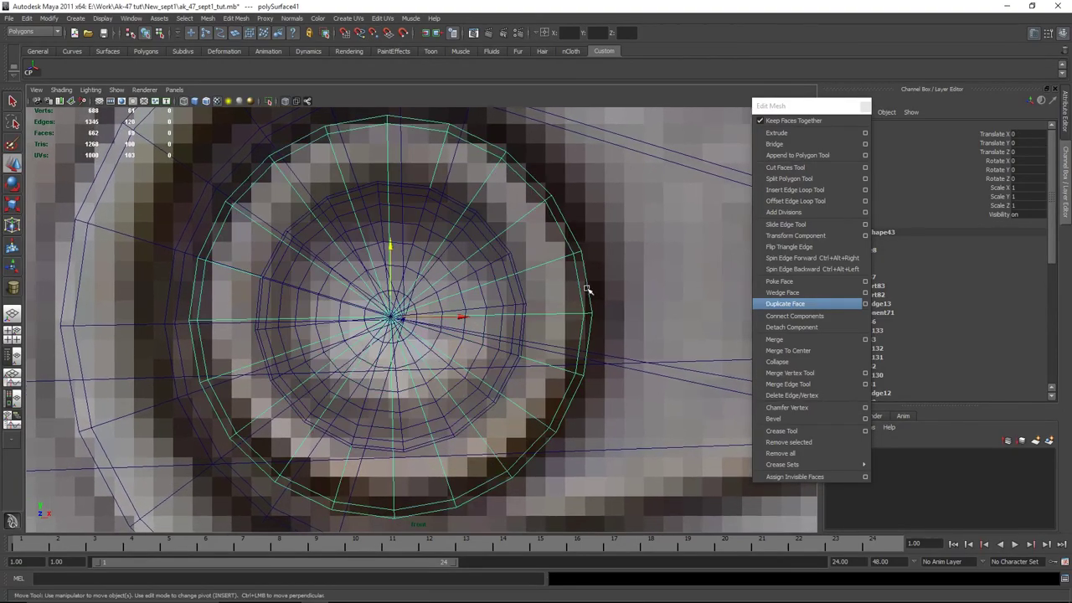
pyautogui.moveTo(418, 324); pyautogui.dragTo(410, 278, button='middle')
pyautogui.click(405, 252)
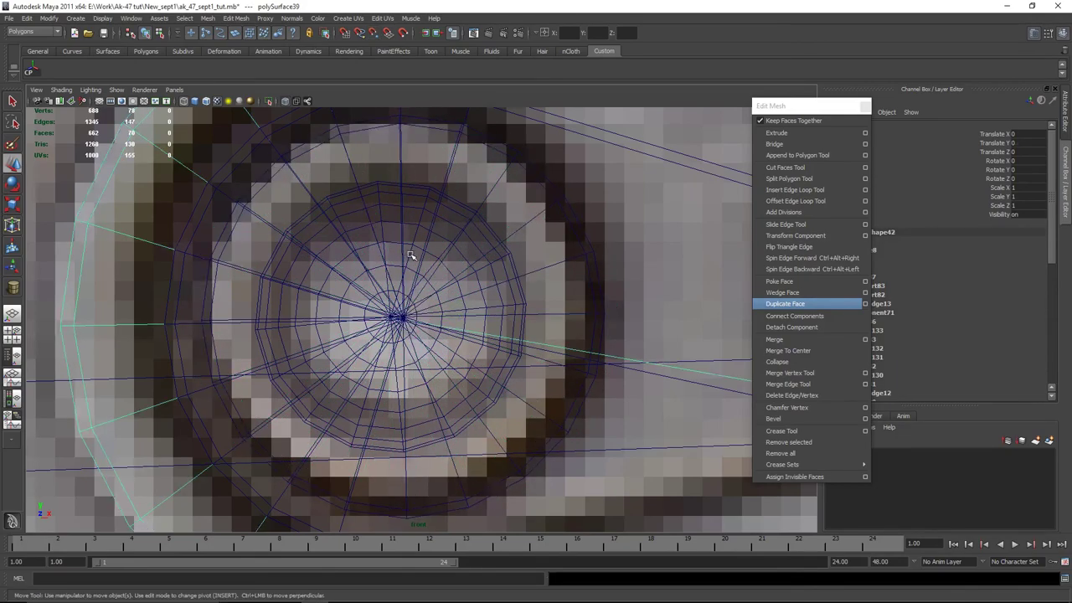
pyautogui.hotkey('ctrl', 'z')
pyautogui.moveTo(392, 326); pyautogui.dragTo(407, 324, button='middle')
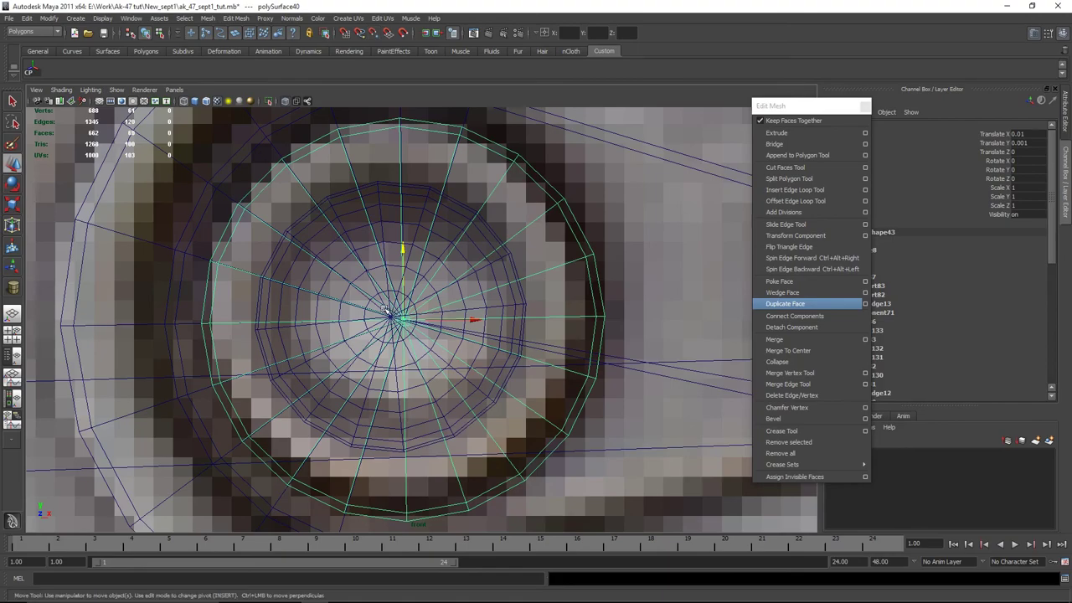
# Move the inner disc slightly right to center it within the cap ring
pyautogui.click(318, 309)
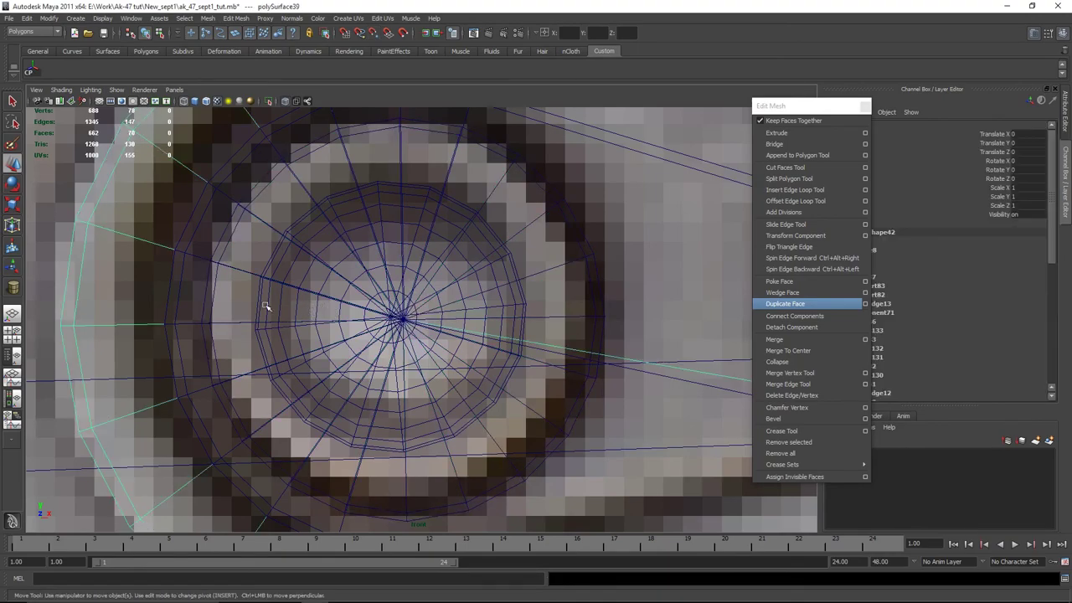
pyautogui.click(311, 314)
pyautogui.moveTo(401, 323); pyautogui.dragTo(406, 323, button='middle')
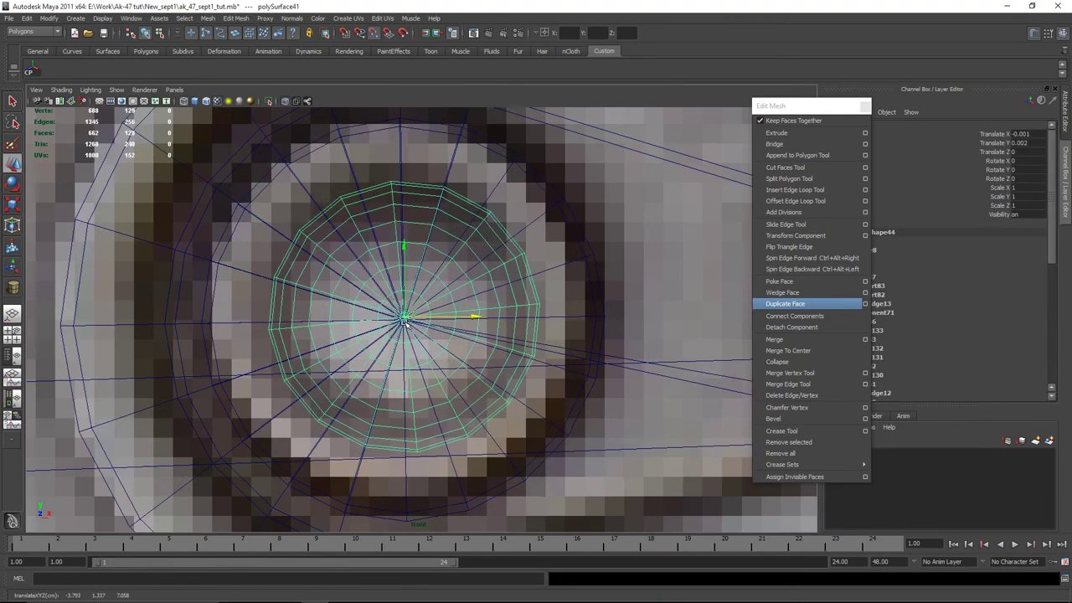
pyautogui.scroll(-5, 402, 262)
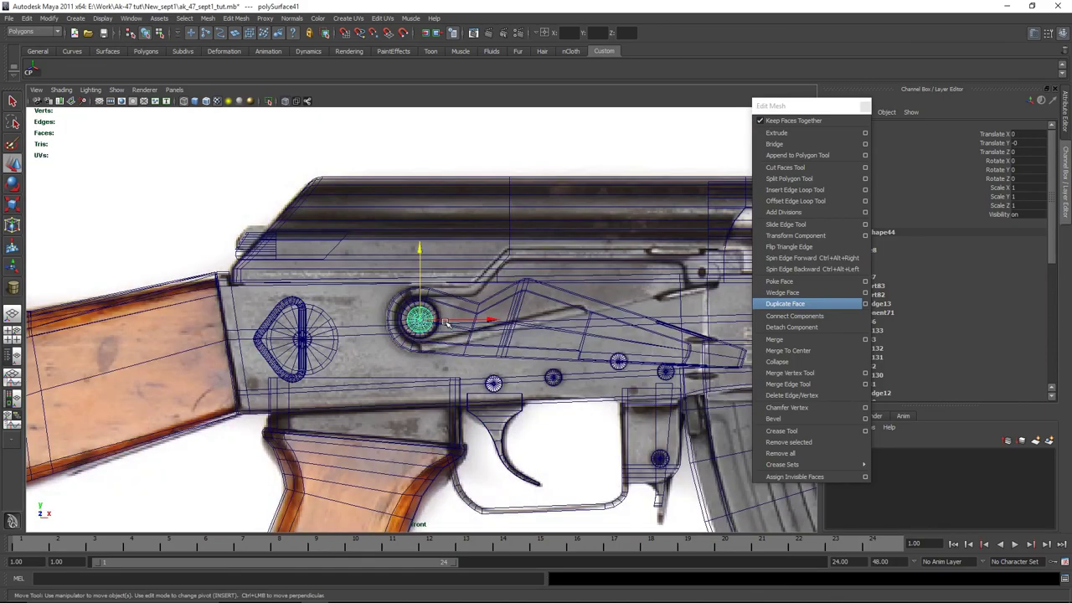
pyautogui.scroll(1, 402, 263)
# Select the round cap part in the maximized perspective view
pyautogui.press('space')
pyautogui.press('space')
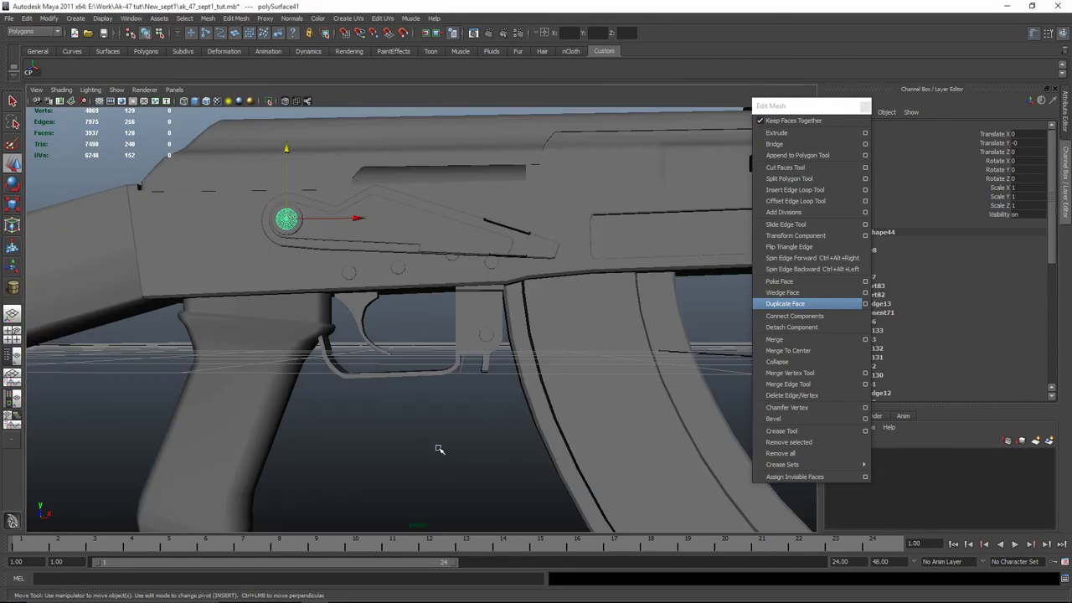
pyautogui.click(438, 445)
pyautogui.keyDown('alt'); pyautogui.moveTo(438, 444); pyautogui.dragTo(485, 447); pyautogui.keyUp('alt')
pyautogui.scroll(3, 306, 208)
pyautogui.click(306, 208)
pyautogui.press('space')
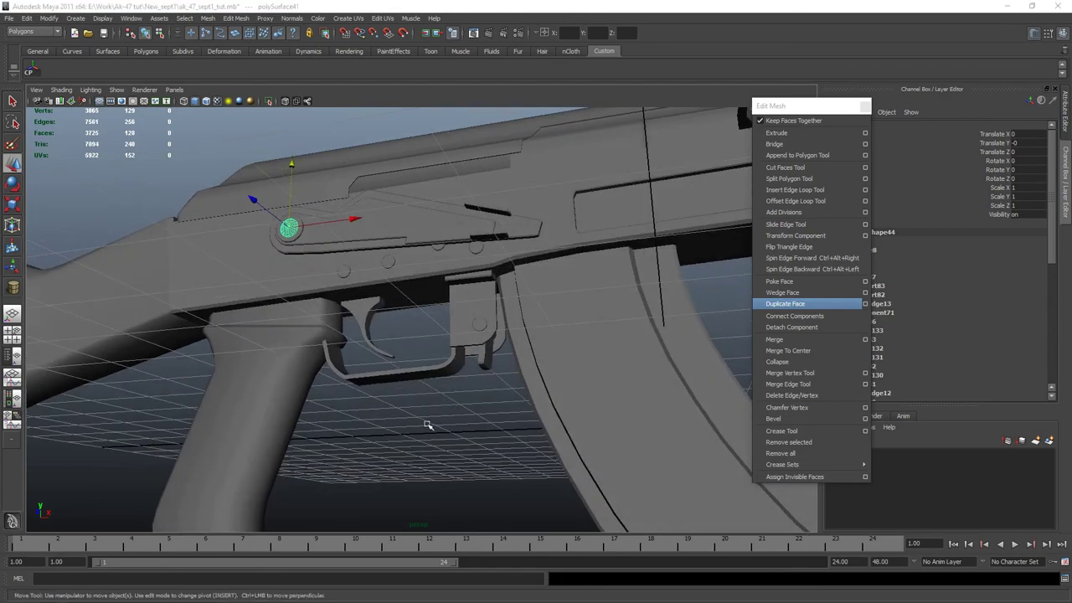
# Duplicate the disc face and move the copy down and right over the hole in front view
pyautogui.keyDown('alt'); pyautogui.moveTo(580, 390); pyautogui.dragTo(414, 302, button='middle'); pyautogui.keyUp('alt')
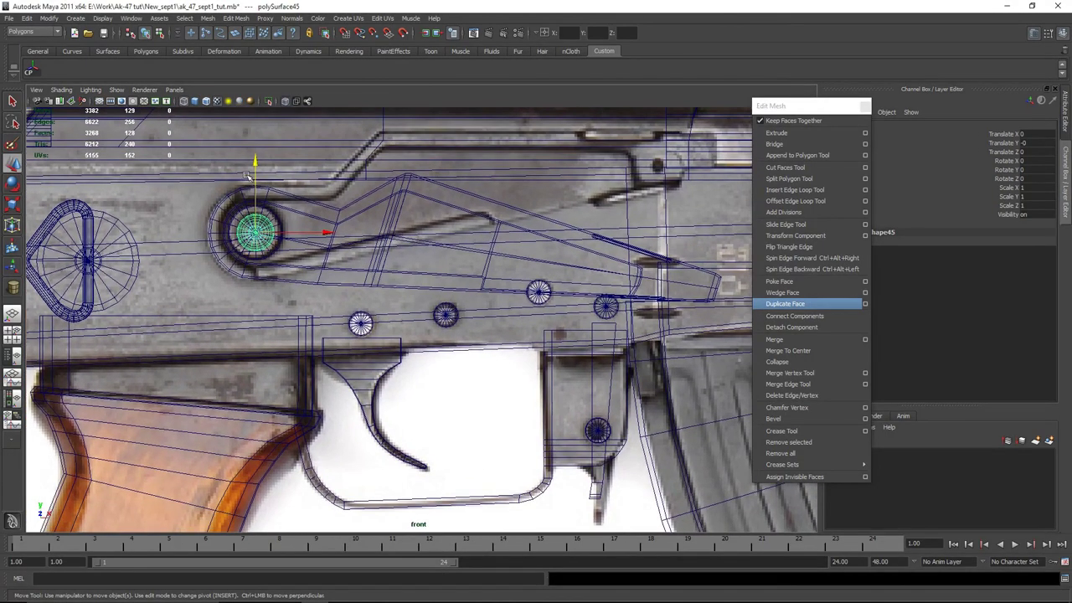
pyautogui.moveTo(432, 228); pyautogui.dragTo(432, 387, button='middle')
pyautogui.keyDown('alt'); pyautogui.moveTo(432, 386); pyautogui.dragTo(361, 313, button='middle'); pyautogui.keyUp('alt')
pyautogui.scroll(1, 361, 313)
pyautogui.moveTo(219, 308); pyautogui.dragTo(599, 308)
pyautogui.scroll(2, 600, 308)
pyautogui.keyDown('alt'); pyautogui.moveTo(599, 308); pyautogui.dragTo(423, 247, button='middle'); pyautogui.keyUp('alt')
pyautogui.scroll(1, 440, 262)
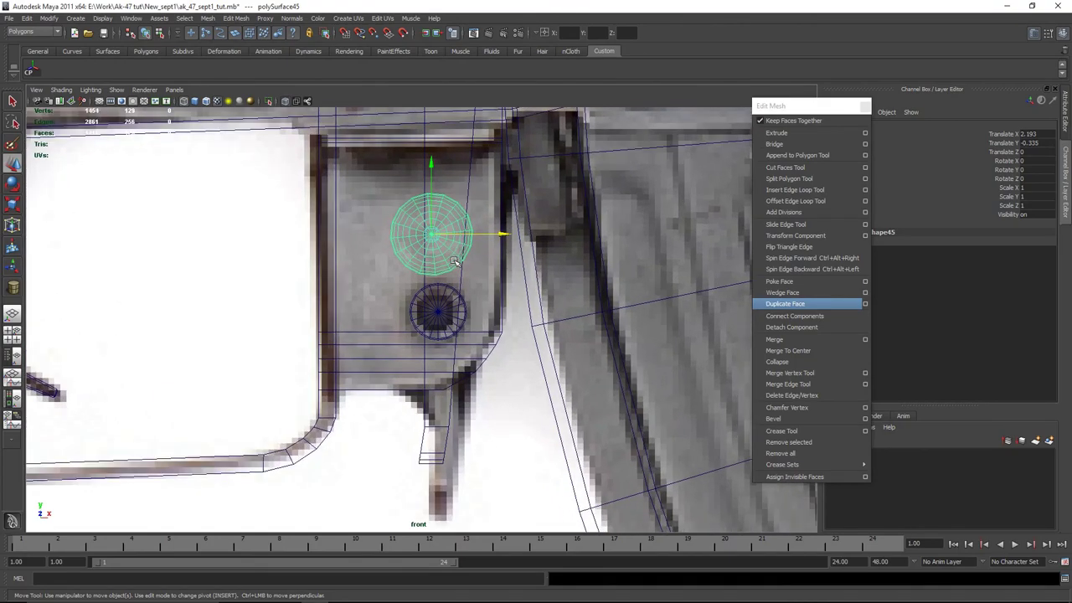
# Scale the copied disc to 0.454 so it fits the hole as a pin
pyautogui.press('r')
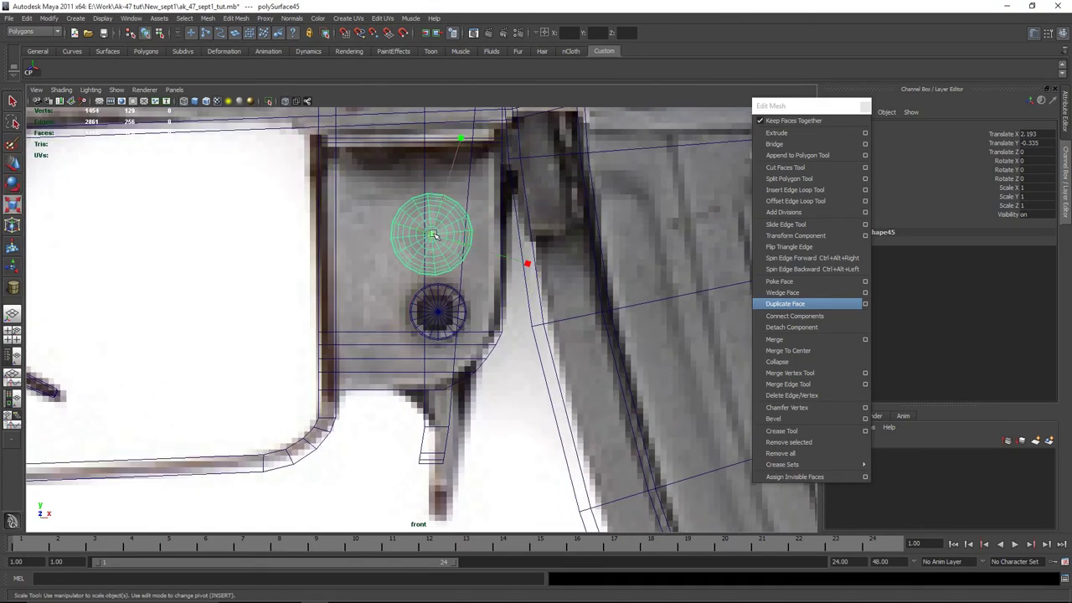
pyautogui.moveTo(433, 235); pyautogui.dragTo(390, 231)
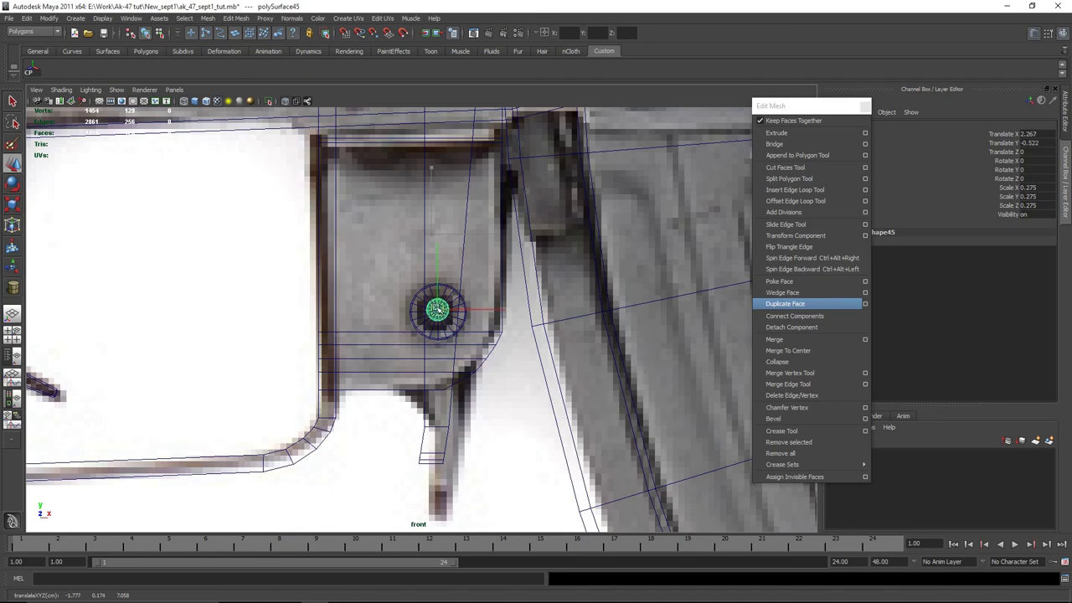
pyautogui.scroll(1, 436, 313)
pyautogui.press('w')
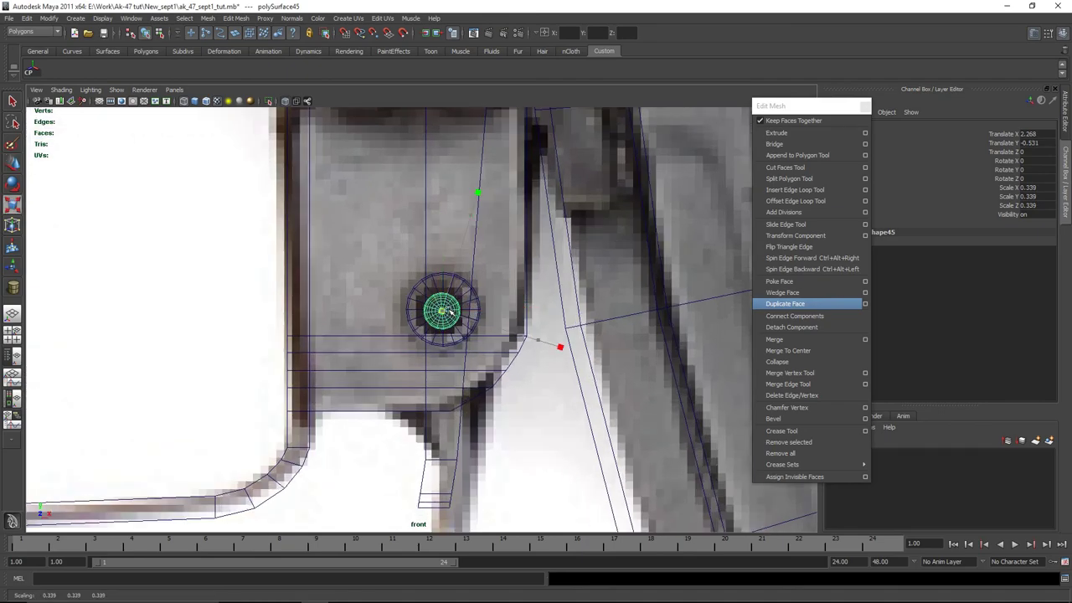
pyautogui.hotkey('ctrl', 'z')
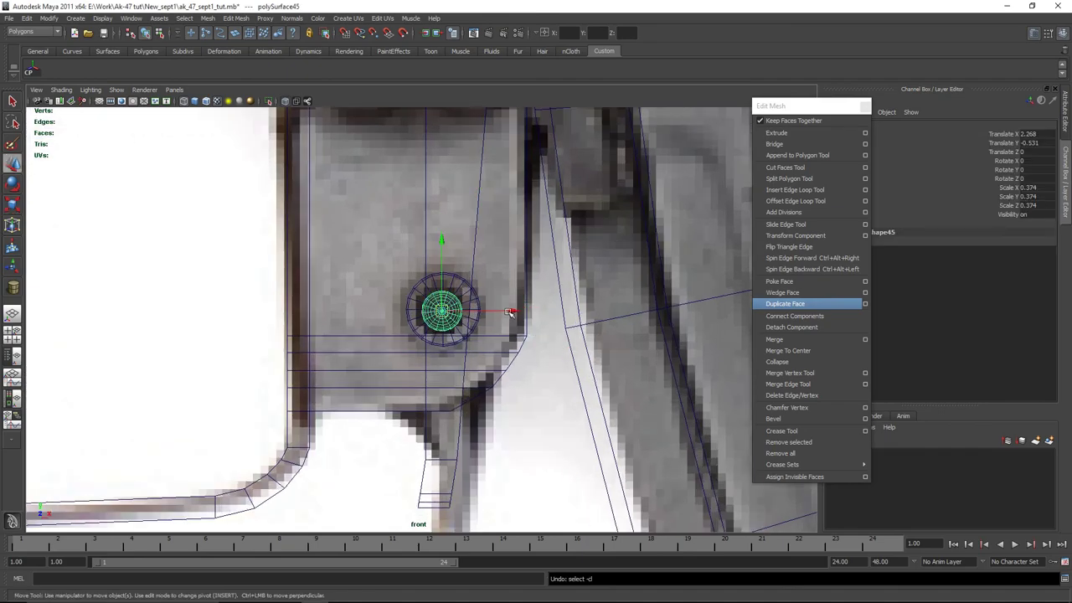
pyautogui.press('space')
pyautogui.press('f')
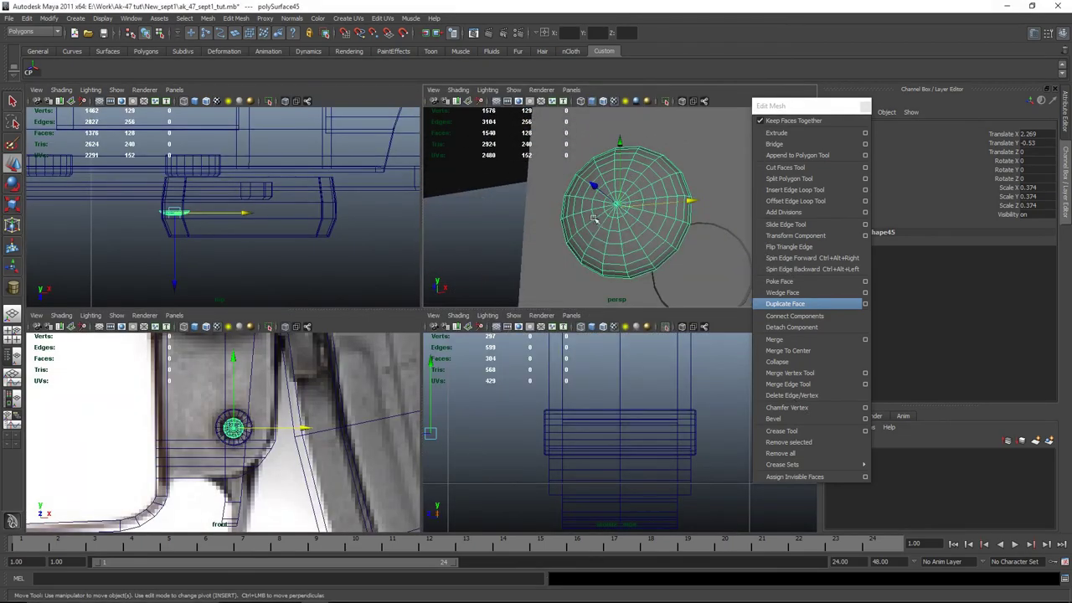
pyautogui.press('space')
pyautogui.moveTo(519, 335)
pyautogui.keyDown('alt'); pyautogui.mouseDown()
pyautogui.moveTo(576, 348)
pyautogui.moveTo(458, 353)
pyautogui.moveTo(162, 304)
pyautogui.moveTo(526, 352)
pyautogui.mouseUp(); pyautogui.keyUp('alt')
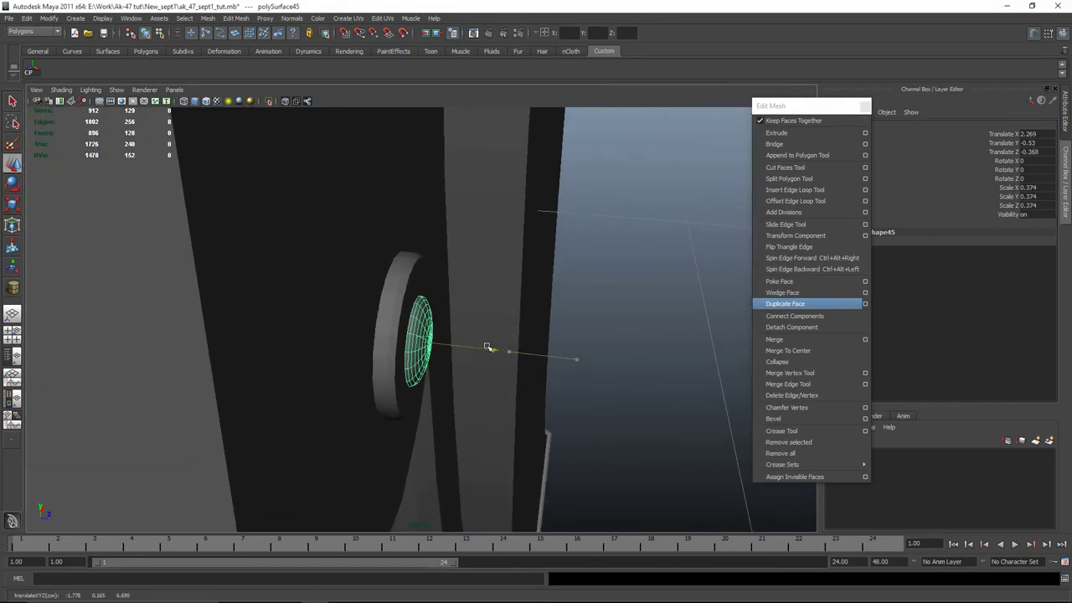
pyautogui.click(526, 341)
pyautogui.keyDown('alt'); pyautogui.moveTo(526, 342); pyautogui.dragTo(548, 321); pyautogui.keyUp('alt')
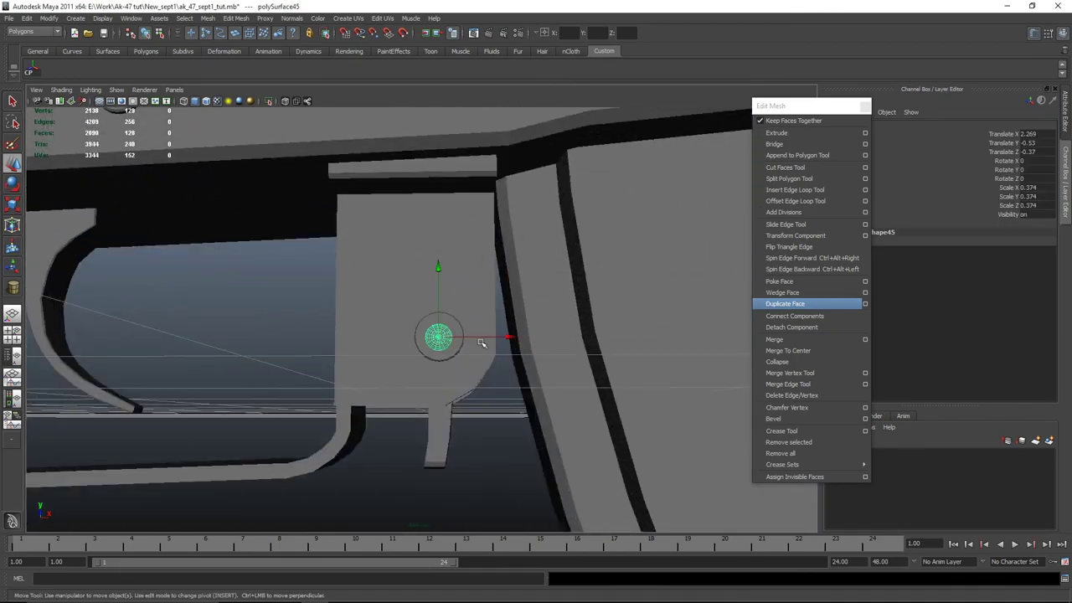
pyautogui.scroll(2, 447, 336)
pyautogui.moveTo(444, 340); pyautogui.dragTo(450, 343)
# Nudge the pin in front view to center it on the hole
pyautogui.press('space')
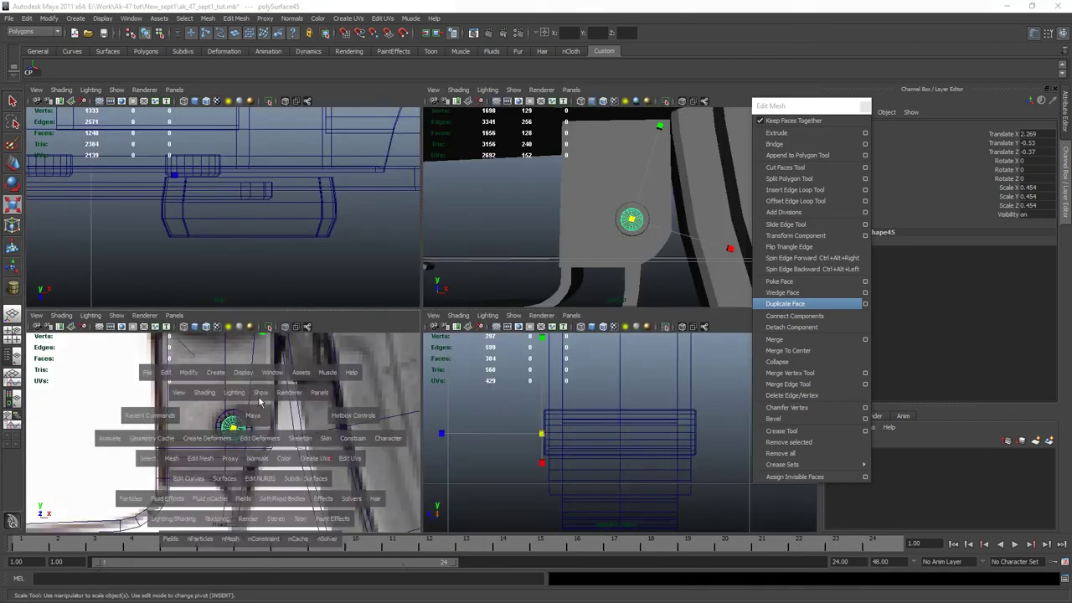
pyautogui.press('space')
pyautogui.press('w')
pyautogui.scroll(3, 463, 316)
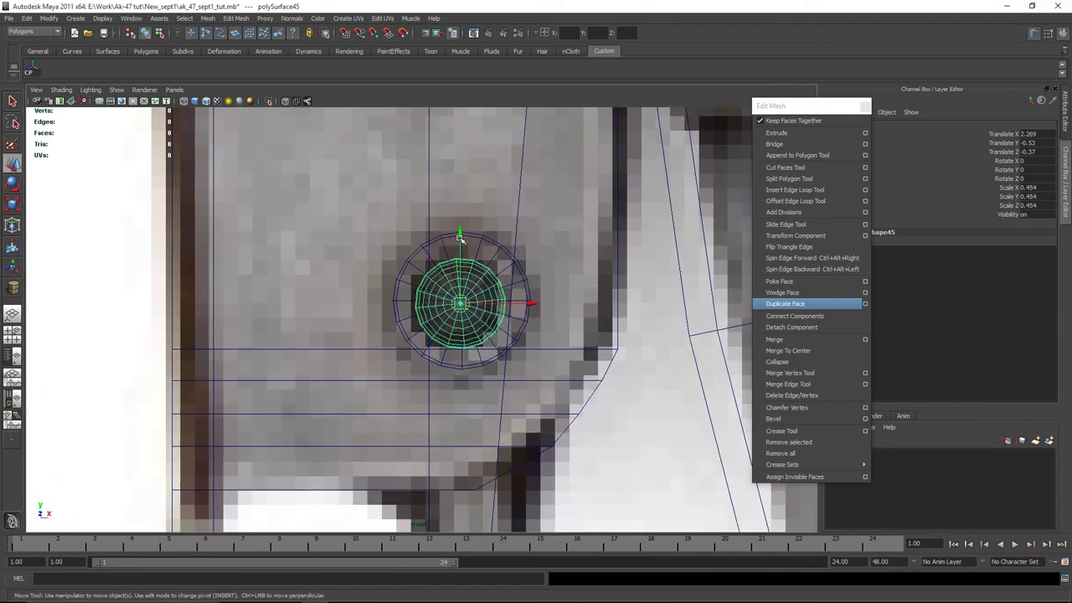
pyautogui.moveTo(460, 303); pyautogui.dragTo(462, 304)
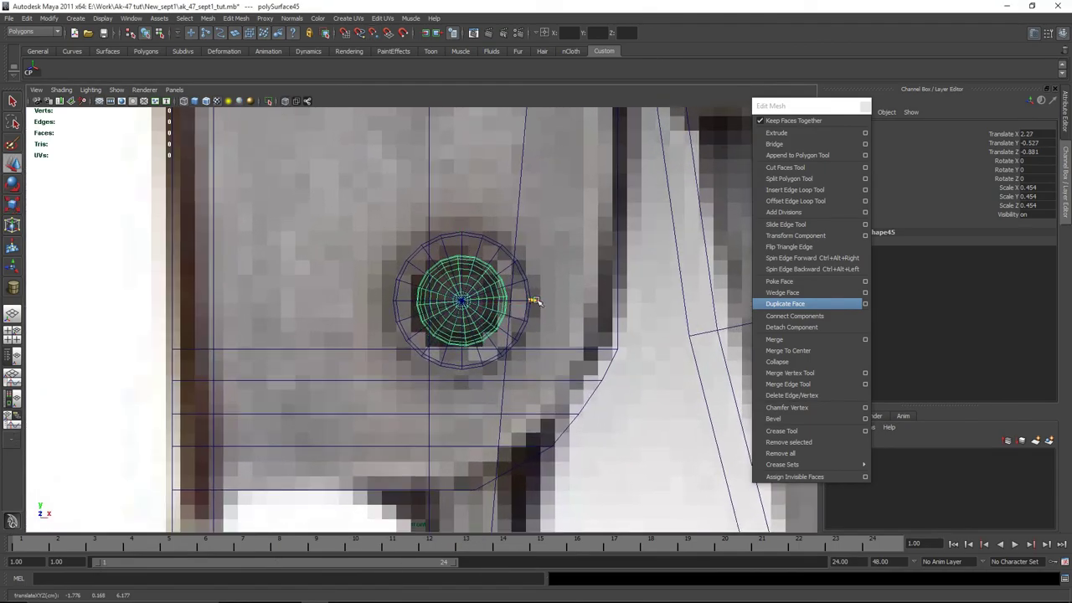
pyautogui.scroll(-5, 470, 313)
# Orbit the perspective view to check how deep the pin sits on the block
pyautogui.press('space')
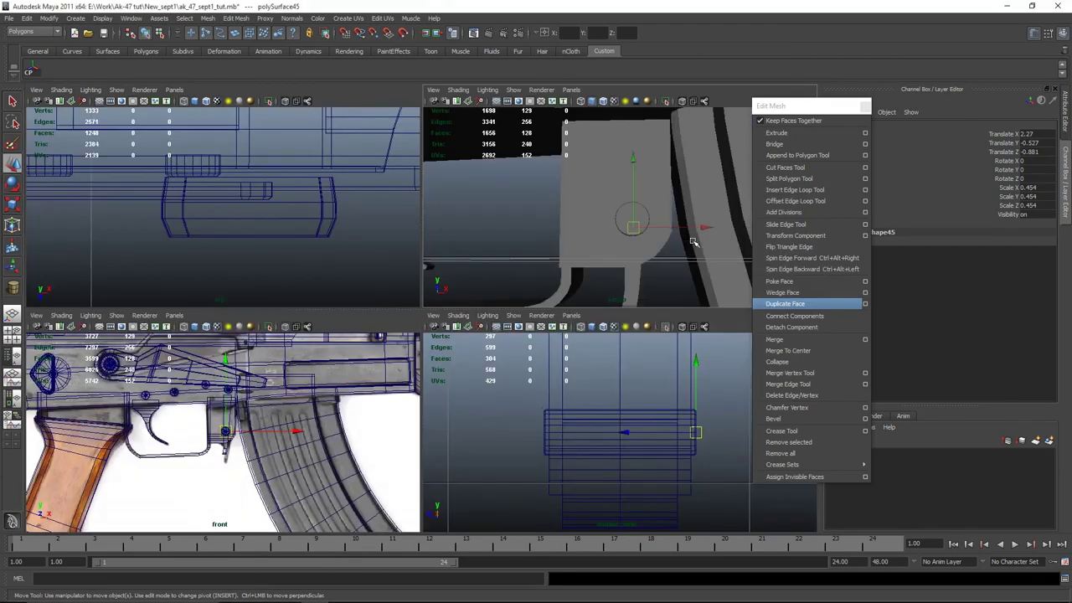
pyautogui.press('space')
pyautogui.keyDown('alt'); pyautogui.moveTo(485, 407); pyautogui.dragTo(423, 350); pyautogui.keyUp('alt')
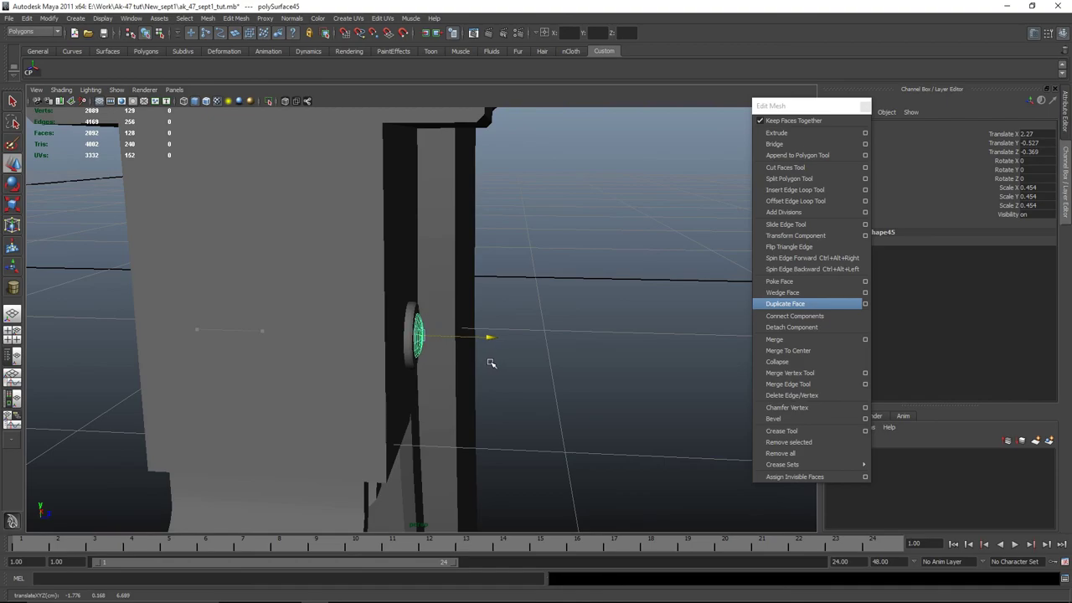
pyautogui.click(545, 345)
pyautogui.click(294, 249)
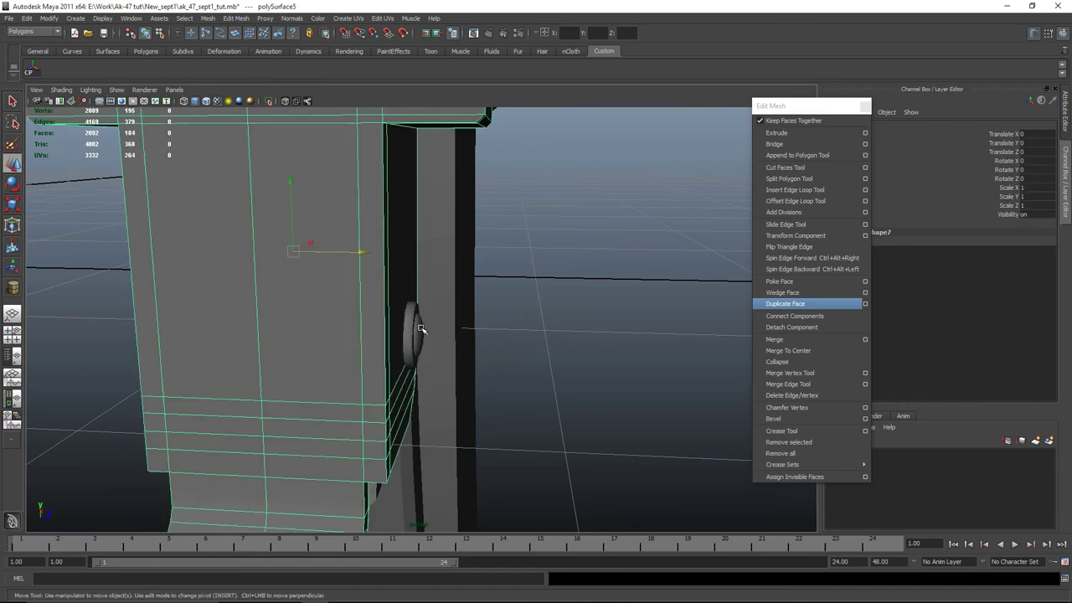
pyautogui.scroll(3, 476, 384)
pyautogui.hotkey('ctrl', 'z')
pyautogui.hotkey('ctrl', 'z')
pyautogui.hotkey('ctrl', 'z')
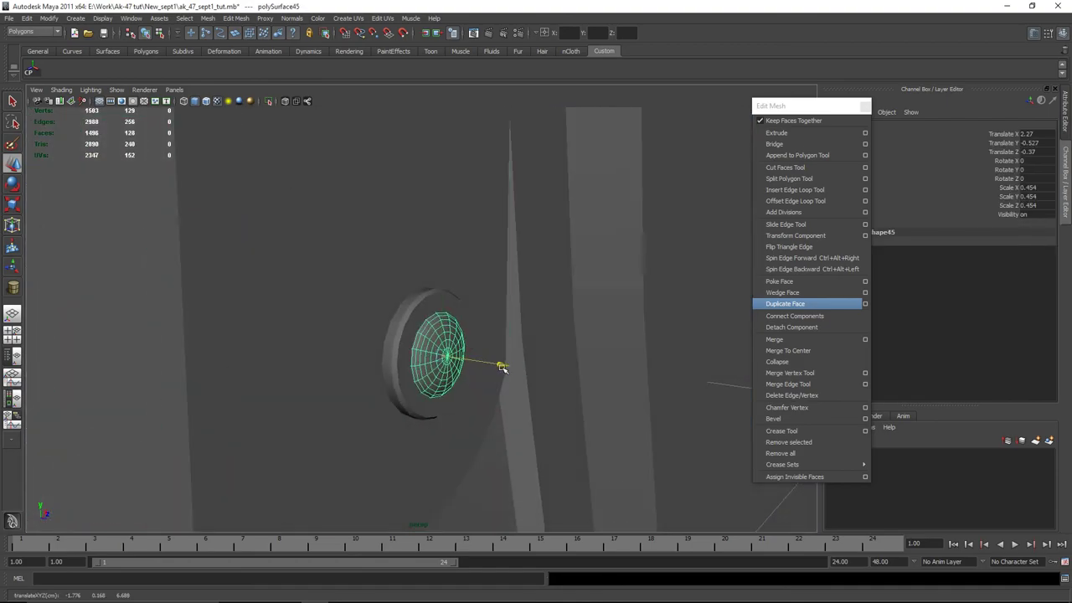
pyautogui.hotkey('ctrl', 'z')
pyautogui.hotkey('ctrl', 'z')
pyautogui.hotkey('ctrl', 'z')
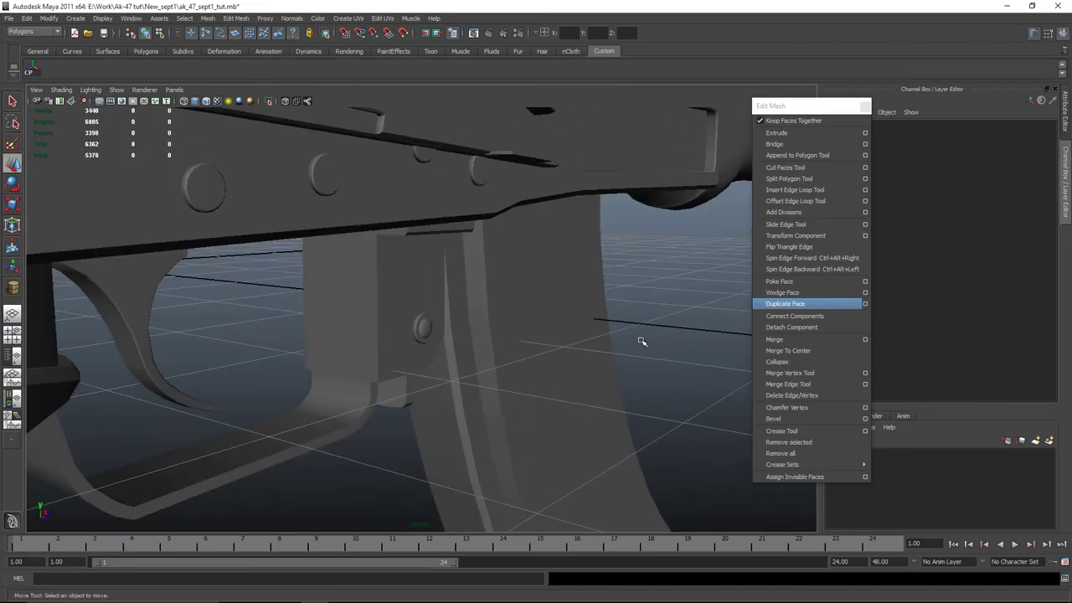
# Return the camera to a close-up of the trigger area
pyautogui.keyDown('alt'); pyautogui.moveTo(566, 330); pyautogui.dragTo(548, 347); pyautogui.keyUp('alt')
pyautogui.hotkey('ctrl', 'z')
pyautogui.hotkey('ctrl', 'z')
pyautogui.hotkey('ctrl', 'z')
pyautogui.hotkey('ctrl', 'z')
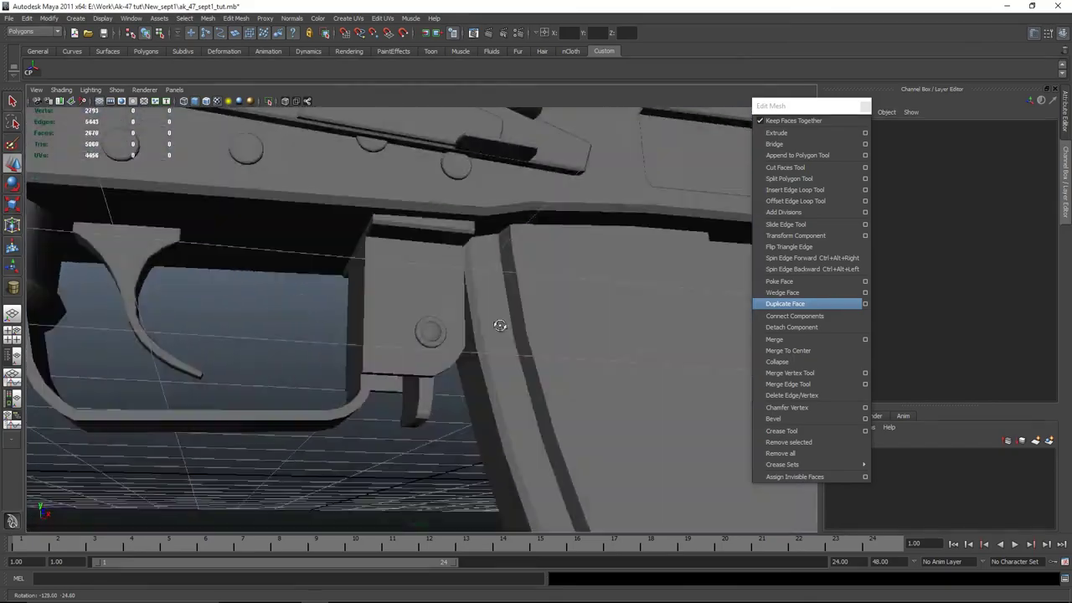
pyautogui.hotkey('ctrl', 'z')
pyautogui.hotkey('ctrl', 'z')
pyautogui.hotkey('ctrl', 'z')
pyautogui.hotkey('ctrl', 'z')
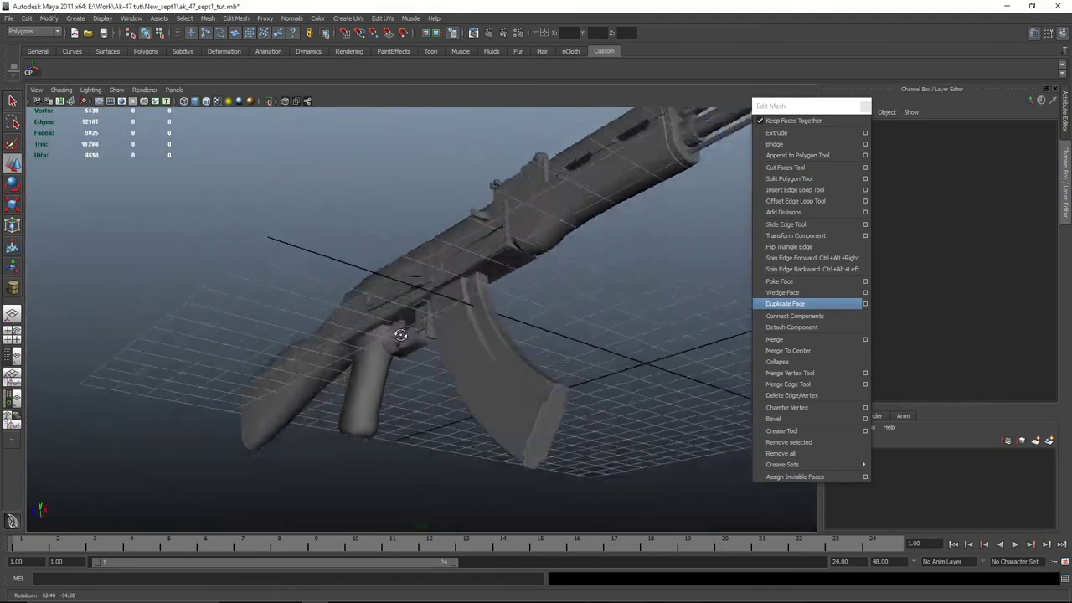
pyautogui.hotkey('ctrl', 'z')
pyautogui.keyDown('alt'); pyautogui.moveTo(481, 364); pyautogui.dragTo(404, 383); pyautogui.keyUp('alt')
pyautogui.scroll(-5, 428, 373)
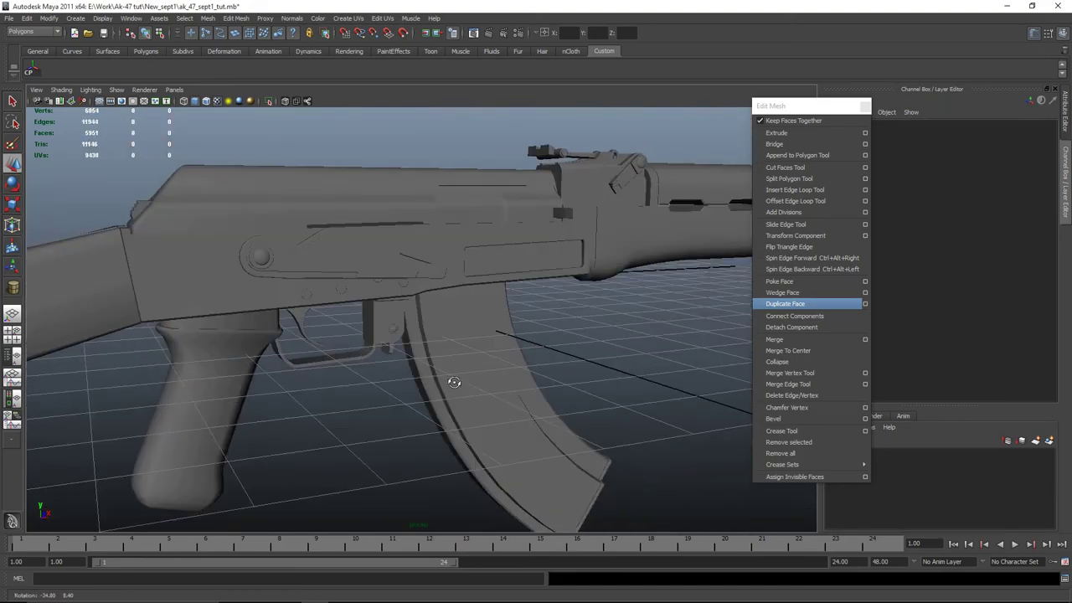
pyautogui.scroll(5, 439, 378)
# Select pCylinder40 in the trigger-area disc and prepare to scale it to 0.369 wide
pyautogui.click(369, 376)
pyautogui.scroll(2, 394, 377)
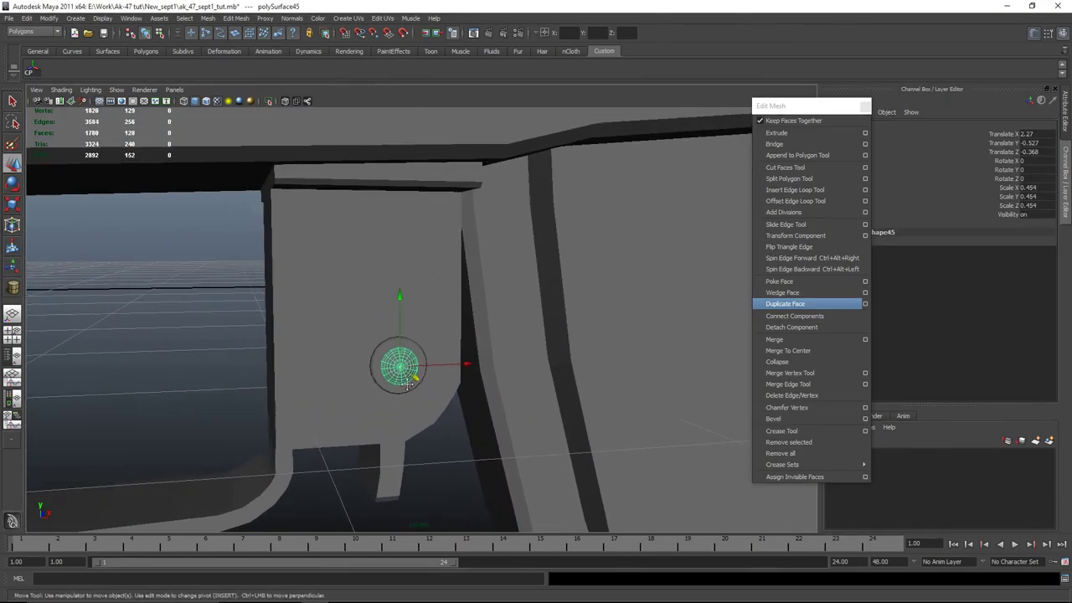
pyautogui.press('space')
pyautogui.press('space')
pyautogui.press('r')
pyautogui.scroll(3, 436, 318)
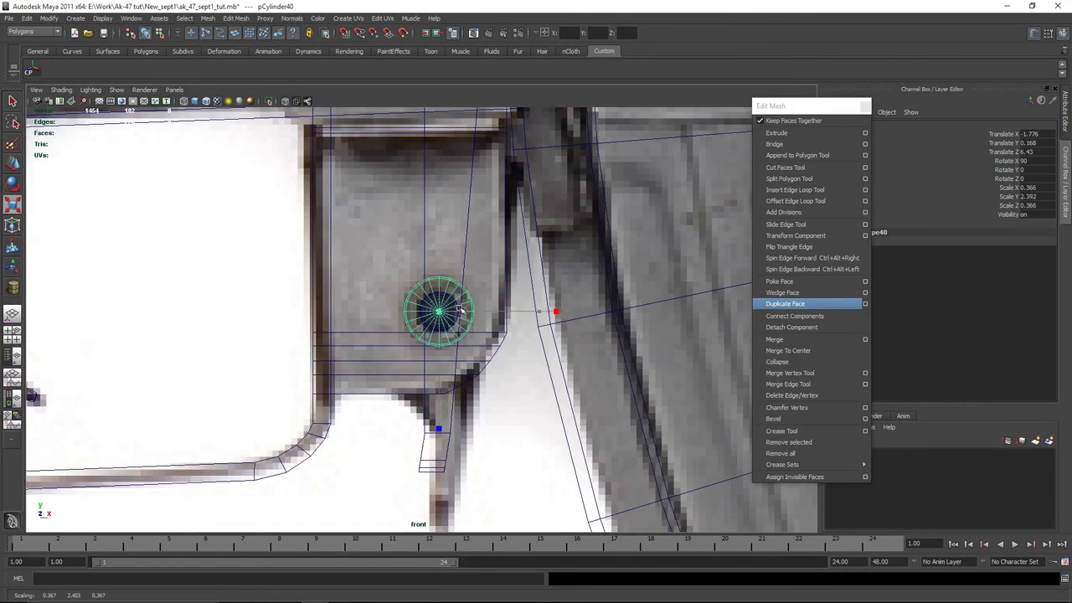
pyautogui.press('space')
pyautogui.moveTo(459, 310); pyautogui.dragTo(431, 344)
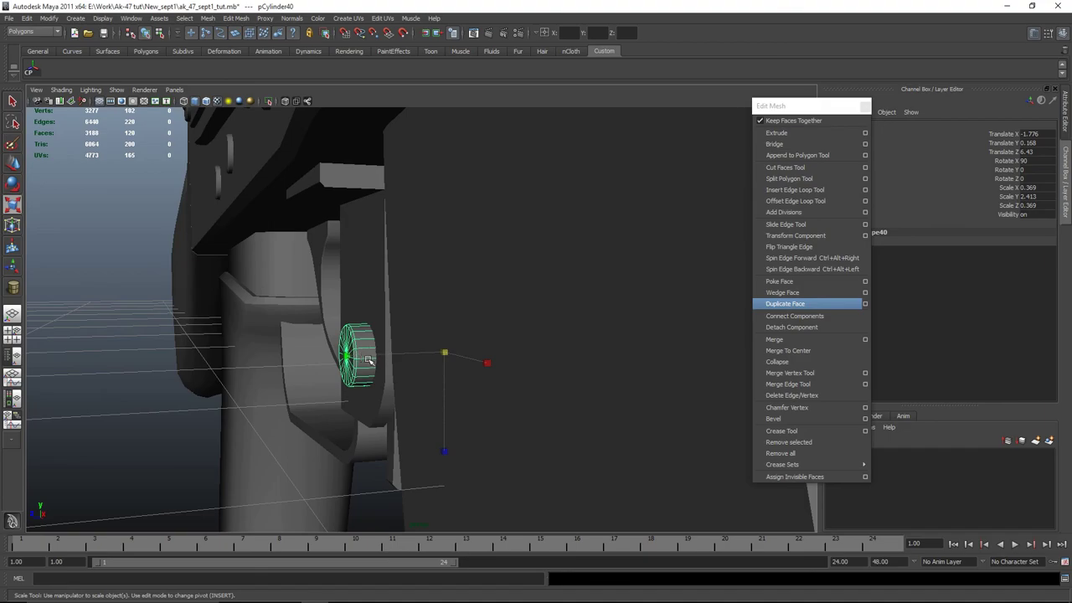
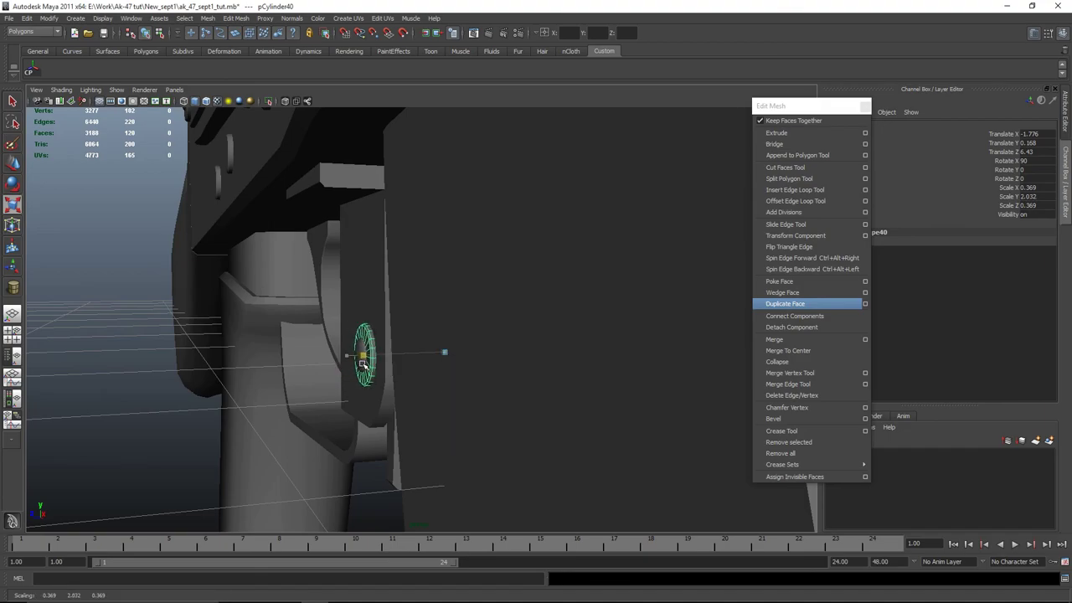
# Select the small pin cylinder beside the trigger guard
pyautogui.keyDown('alt'); pyautogui.moveTo(177, 408); pyautogui.dragTo(408, 415); pyautogui.keyUp('alt')
pyautogui.scroll(6, 407, 414)
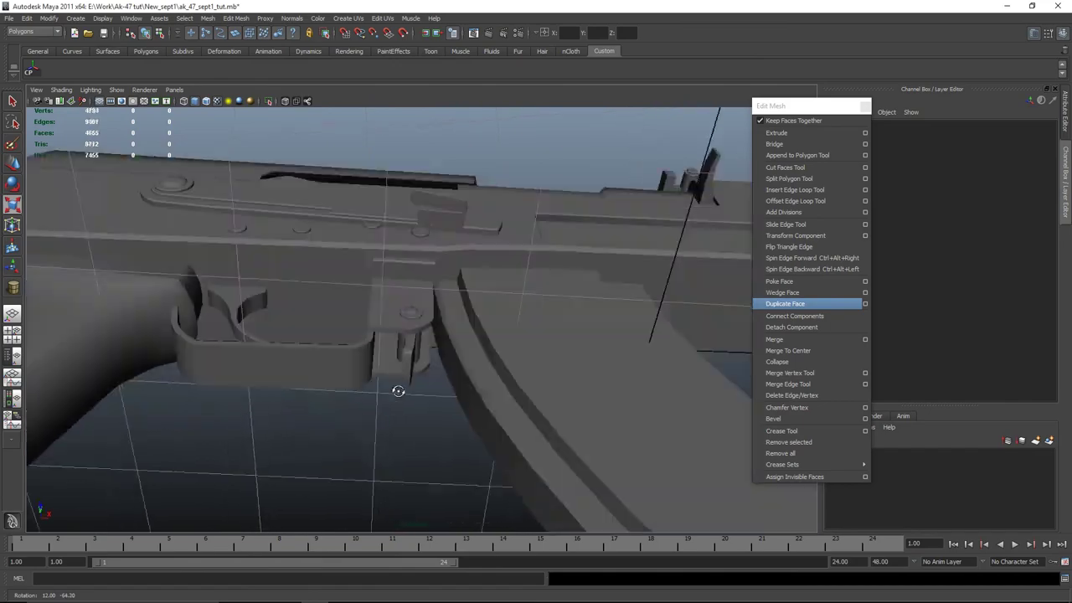
pyautogui.scroll(-8, 409, 377)
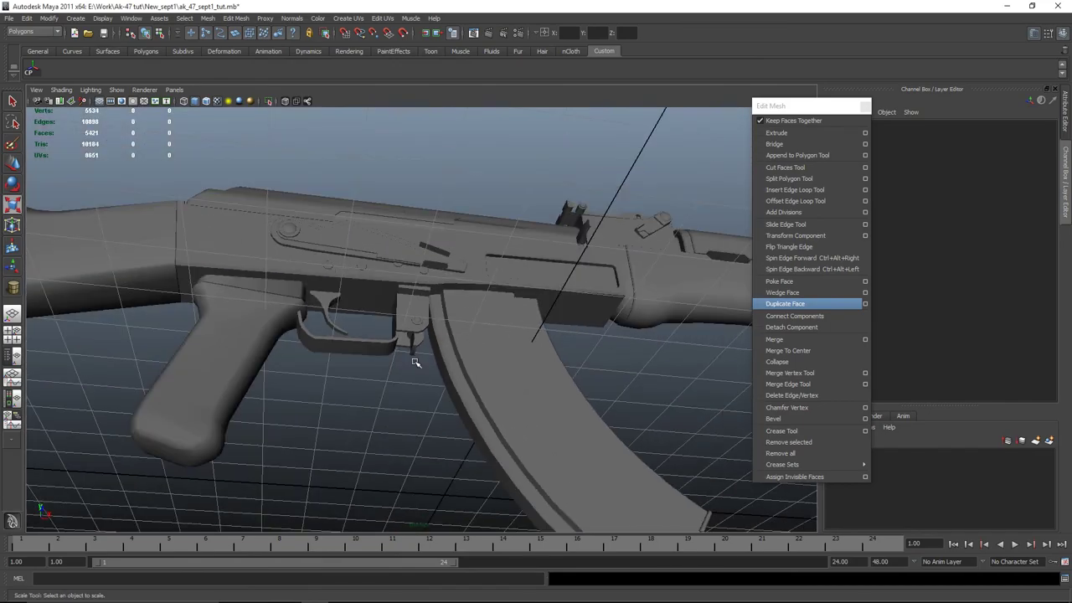
pyautogui.scroll(8, 416, 381)
pyautogui.keyDown('alt'); pyautogui.moveTo(428, 363); pyautogui.dragTo(394, 363); pyautogui.keyUp('alt')
pyautogui.click(392, 362)
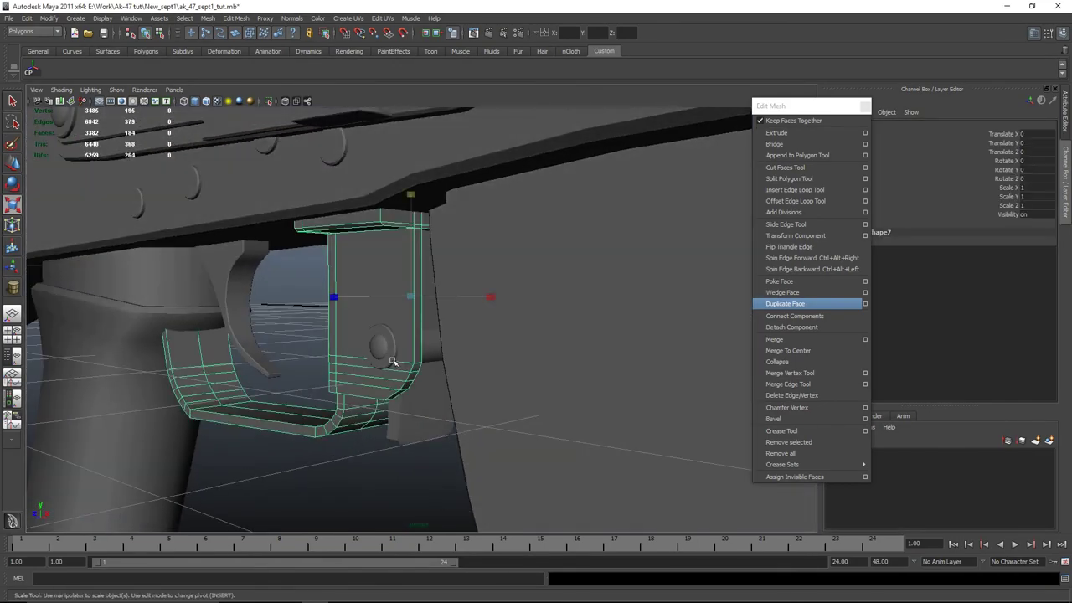
pyautogui.scroll(5, 436, 355)
pyautogui.click(442, 328)
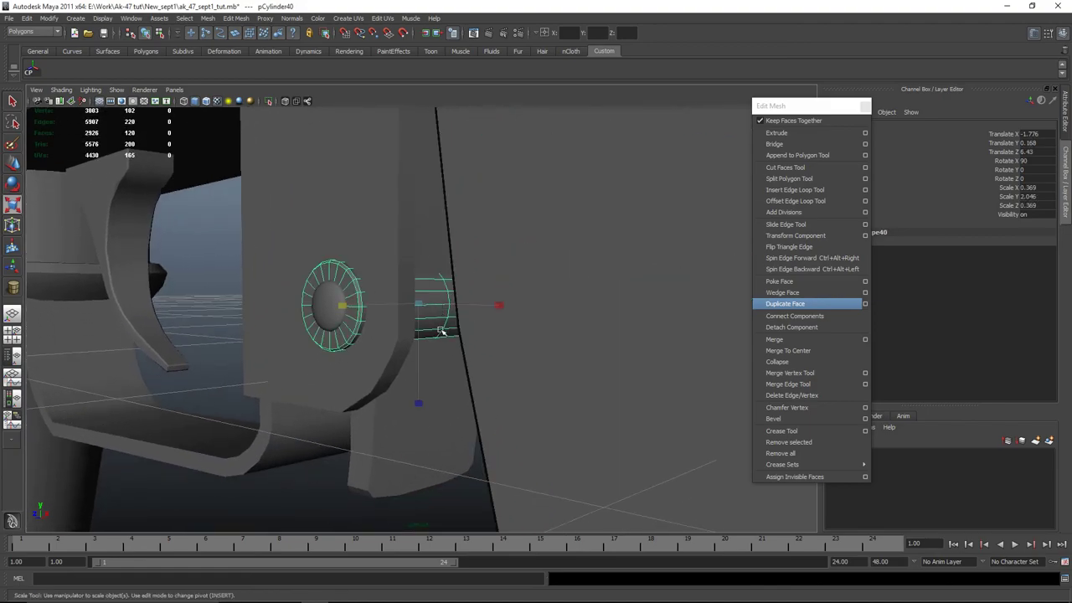
pyautogui.scroll(-5, 453, 352)
# Duplicate the pin as pCylinder41, shift the copy along X, and maximize the side view
pyautogui.hotkey('ctrl', 'd')
pyautogui.press('w')
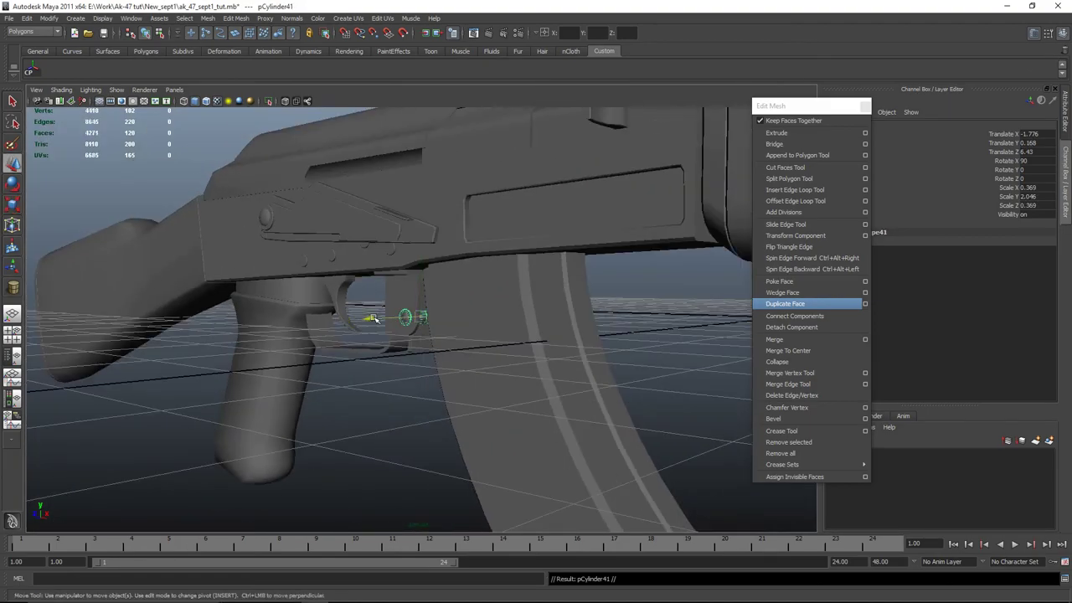
pyautogui.moveTo(375, 319); pyautogui.dragTo(252, 320)
pyautogui.press('e')
pyautogui.keyDown('alt'); pyautogui.moveTo(352, 322); pyautogui.dragTo(311, 354); pyautogui.keyUp('alt')
pyautogui.press('space')
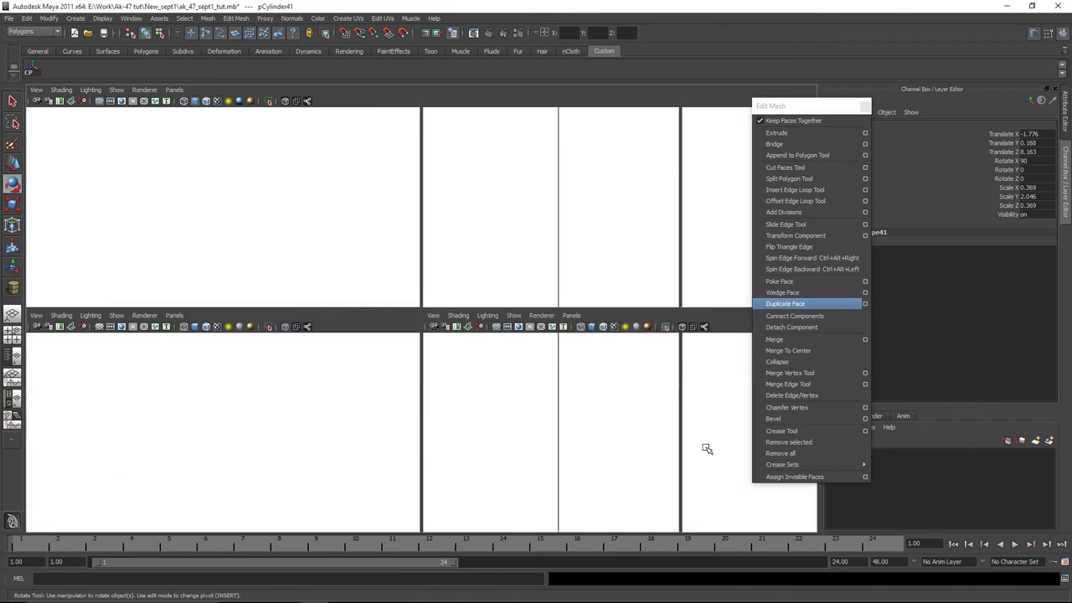
pyautogui.press('space')
# Delete the right half of the copied cylinder's faces
pyautogui.click(641, 250)
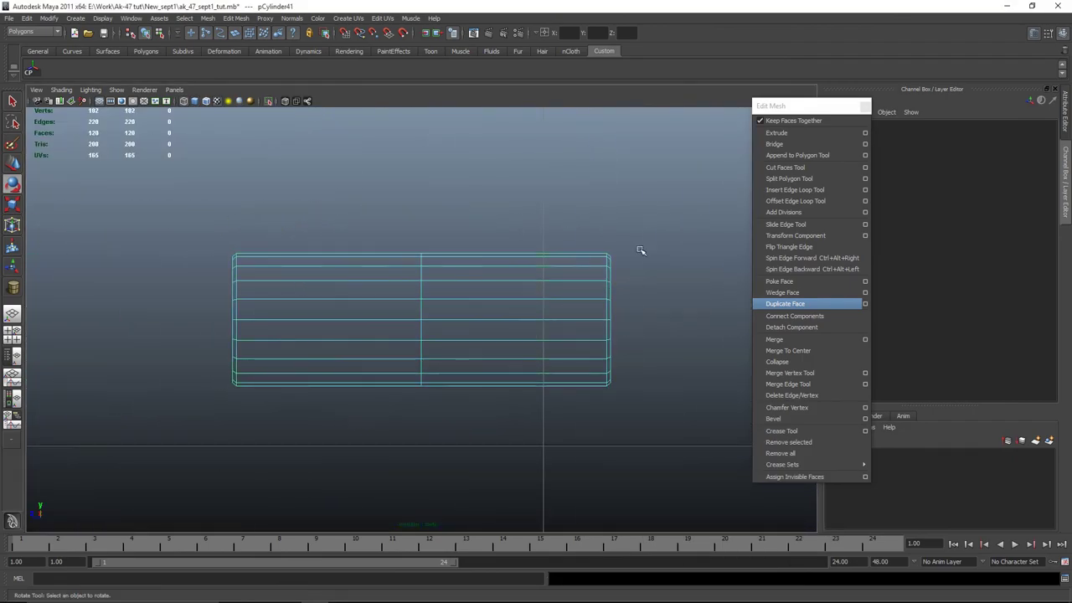
pyautogui.moveTo(641, 250); pyautogui.dragTo(486, 498)
pyautogui.press('Delete')
pyautogui.moveTo(381, 309); pyautogui.dragTo(465, 254, button='right')
pyautogui.press('r')
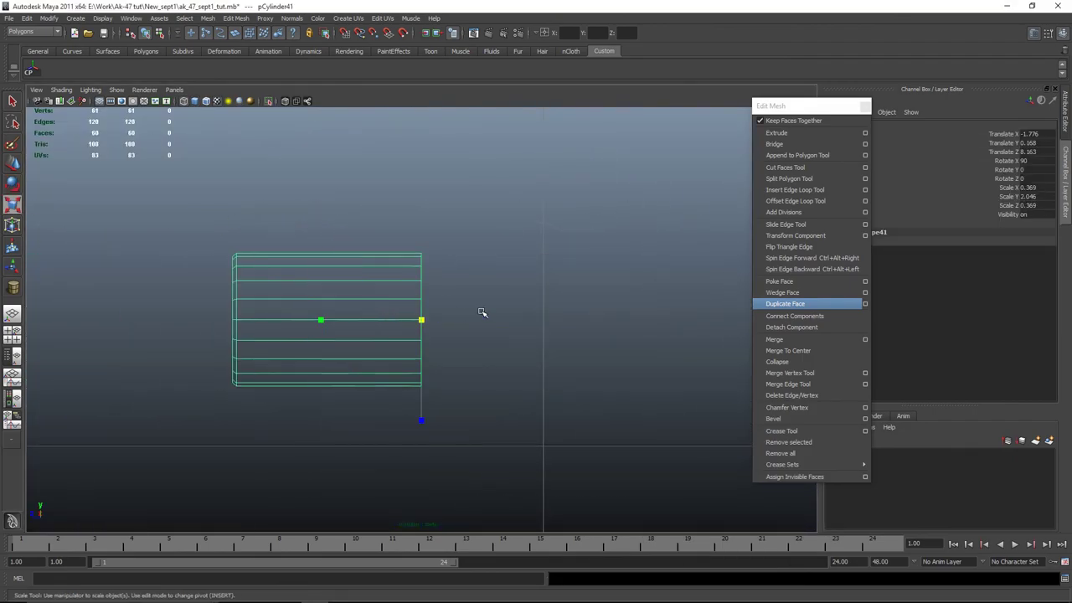
# Shorten the cylinder by pulling its right-end vertices to the left
pyautogui.moveTo(369, 266); pyautogui.dragTo(339, 243, button='right')
pyautogui.press('w')
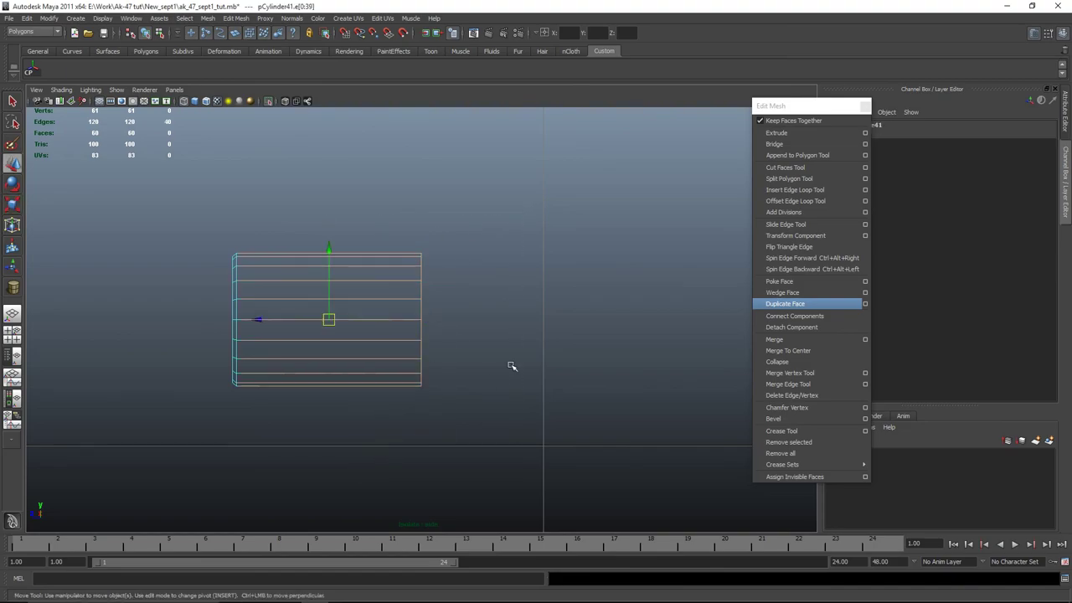
pyautogui.moveTo(360, 288)
pyautogui.mouseDown(button='right')
pyautogui.moveTo(352, 277)
pyautogui.moveTo(360, 285)
pyautogui.mouseUp(button='right')
pyautogui.press('F9')
pyautogui.moveTo(536, 234); pyautogui.dragTo(387, 465)
pyautogui.moveTo(361, 319); pyautogui.dragTo(208, 326)
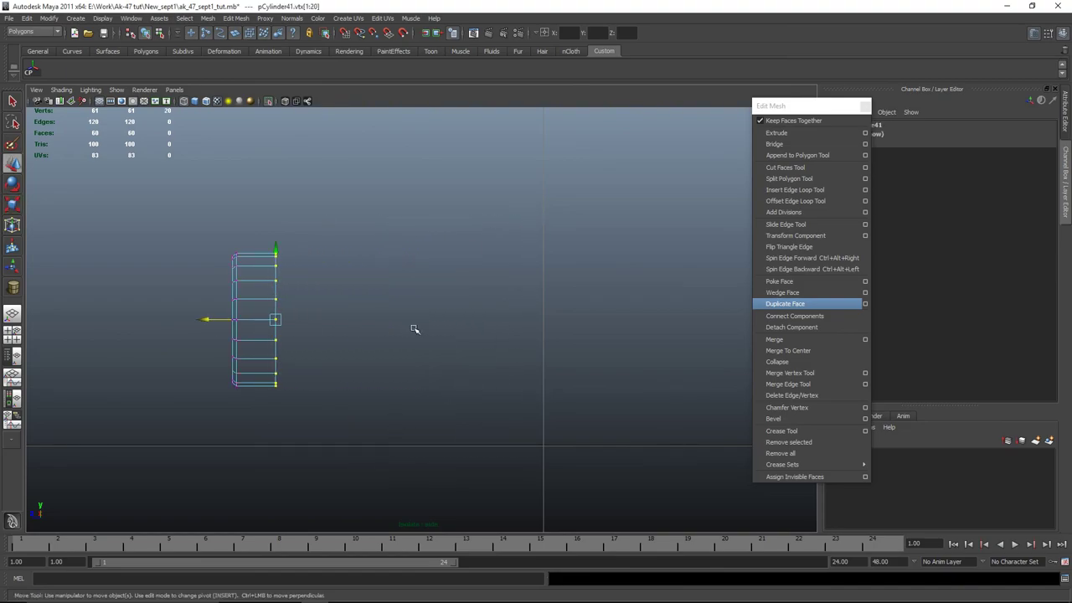
pyautogui.moveTo(260, 289); pyautogui.dragTo(303, 272, button='right')
# Center the cylinder's pivot and set its X rotation to 180
pyautogui.press('e')
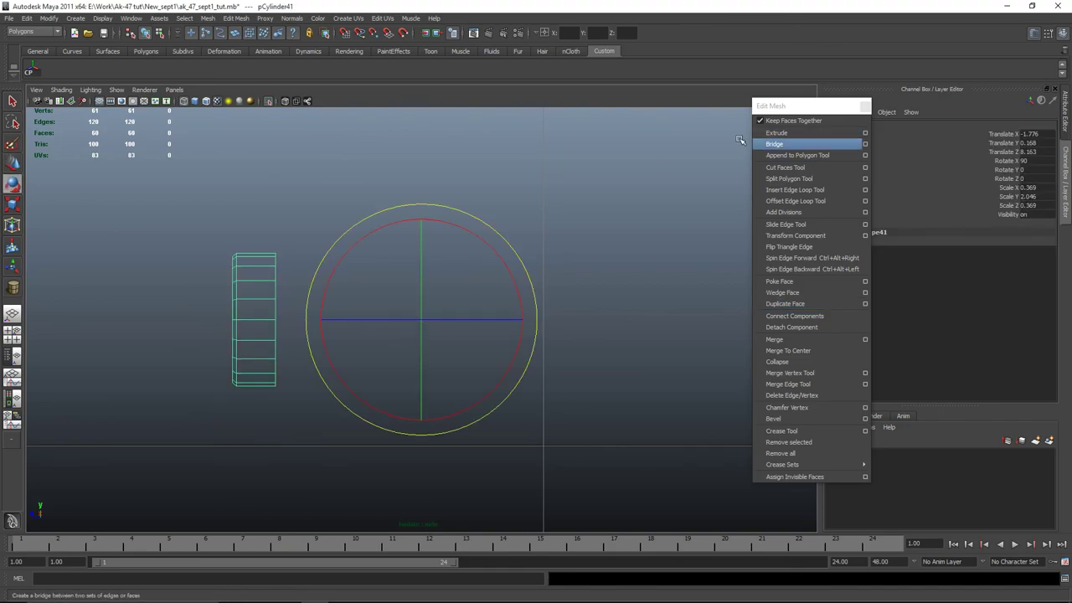
pyautogui.click(30, 73)
pyautogui.moveTo(352, 350); pyautogui.dragTo(355, 174)
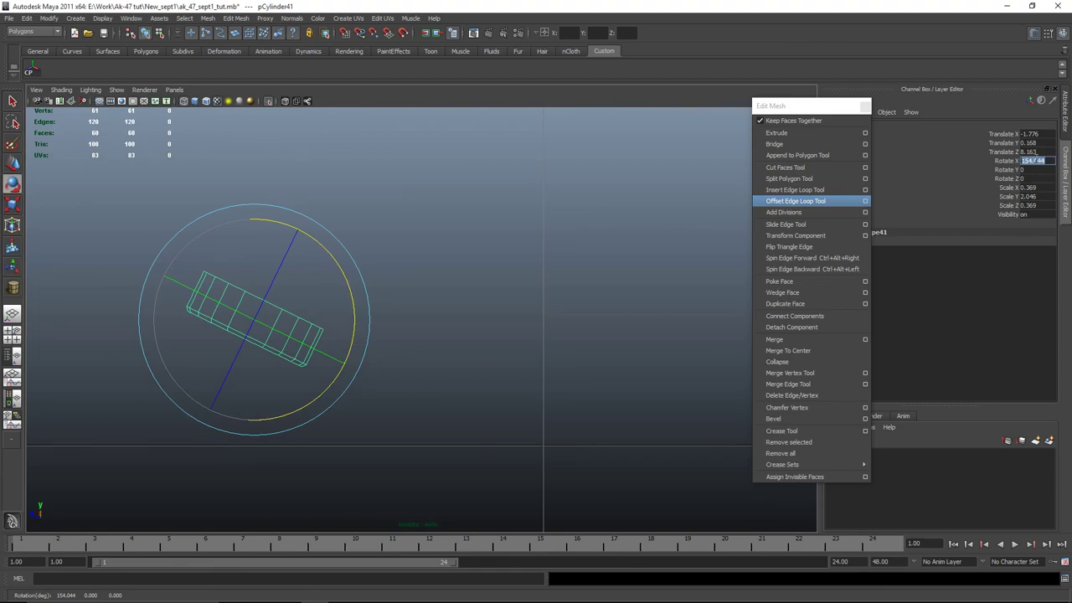
pyautogui.write('180')
pyautogui.press('Return')
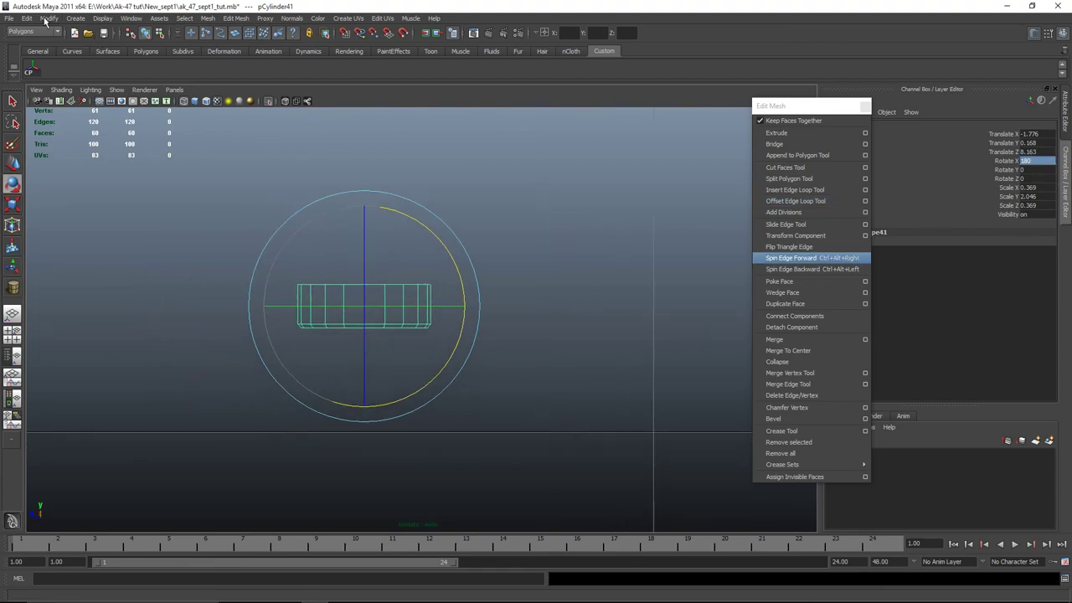
# Move the cartridge cylinder along Z toward the magazine
pyautogui.click(49, 18)
pyautogui.click(446, 321)
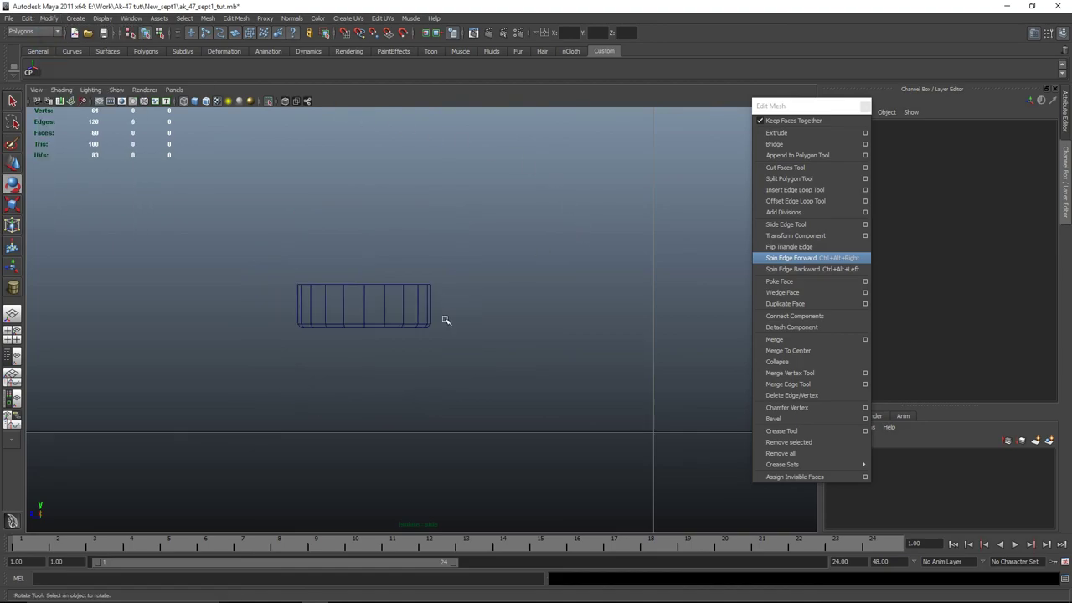
pyautogui.scroll(-5, 414, 346)
pyautogui.scroll(2, 402, 354)
pyautogui.click(358, 305)
pyautogui.press('w')
pyautogui.scroll(4, 368, 352)
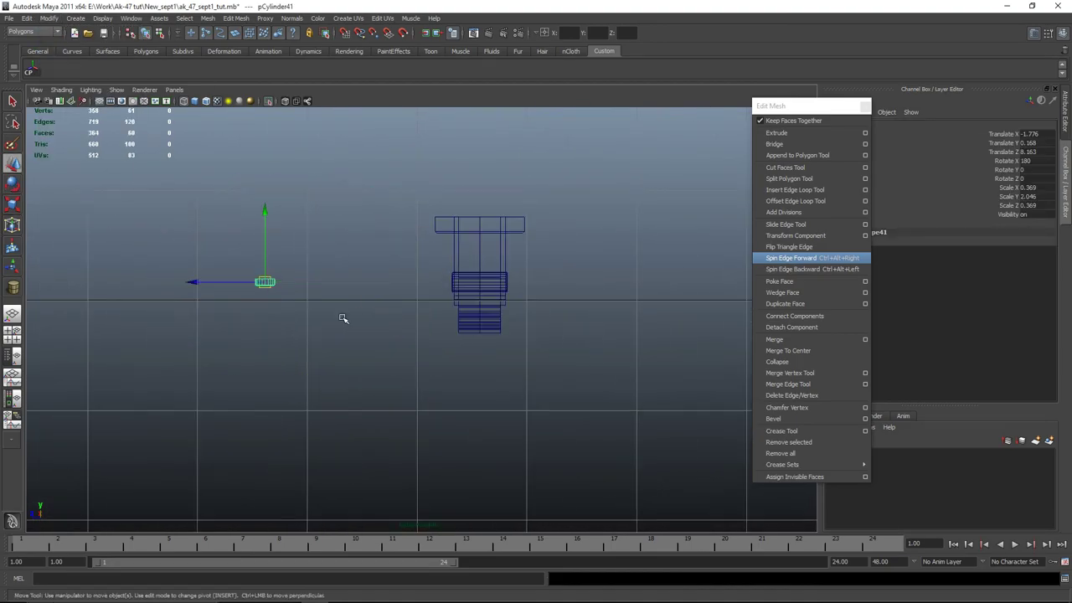
pyautogui.moveTo(202, 281); pyautogui.dragTo(433, 287)
pyautogui.scroll(5, 462, 371)
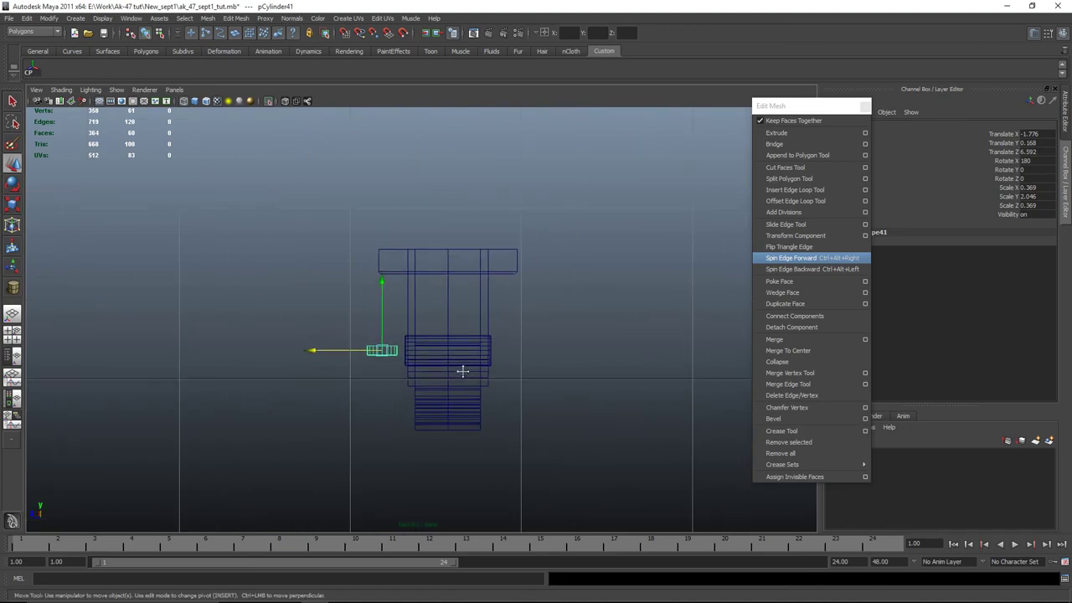
# Scale the cartridge to 0.266/1.478/0.266 and raise it to Y 0.594 atop the magazine
pyautogui.press('r')
pyautogui.moveTo(358, 377); pyautogui.dragTo(353, 377)
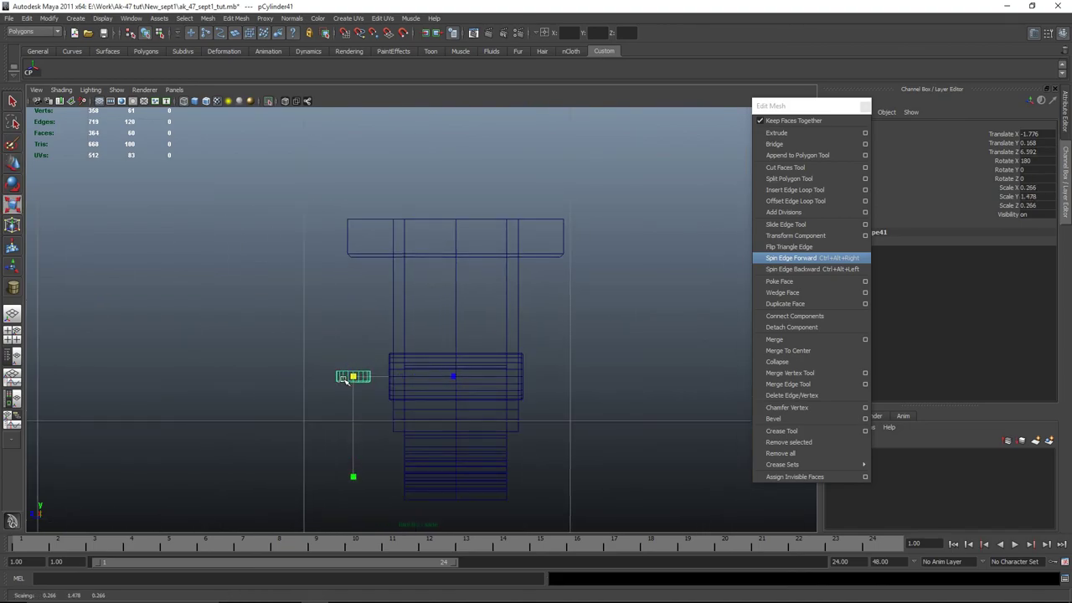
pyautogui.press('w')
pyautogui.moveTo(352, 323); pyautogui.dragTo(367, 209)
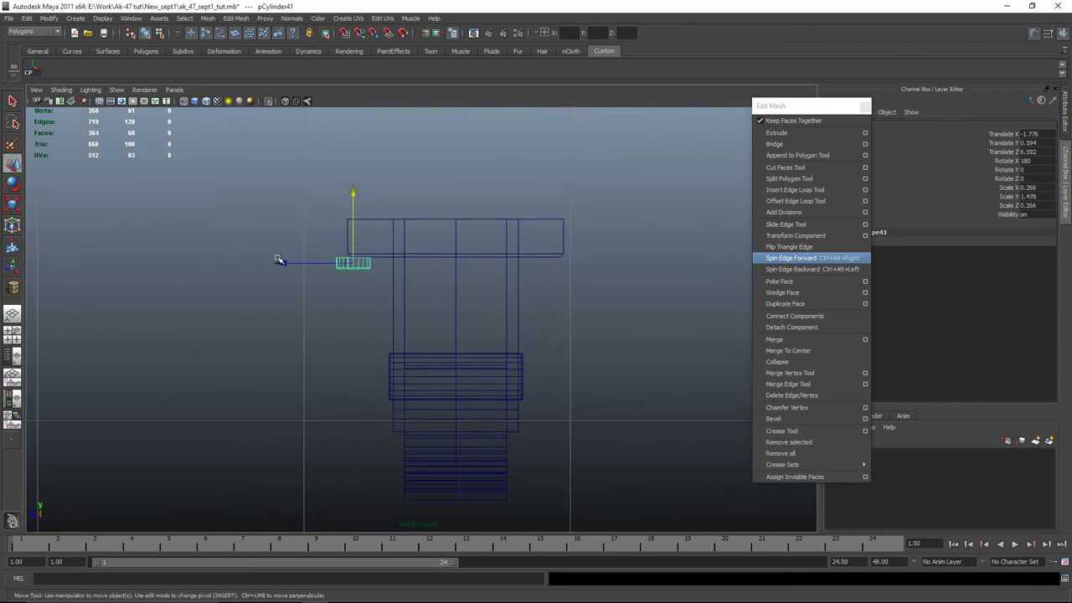
pyautogui.moveTo(281, 262); pyautogui.dragTo(292, 263)
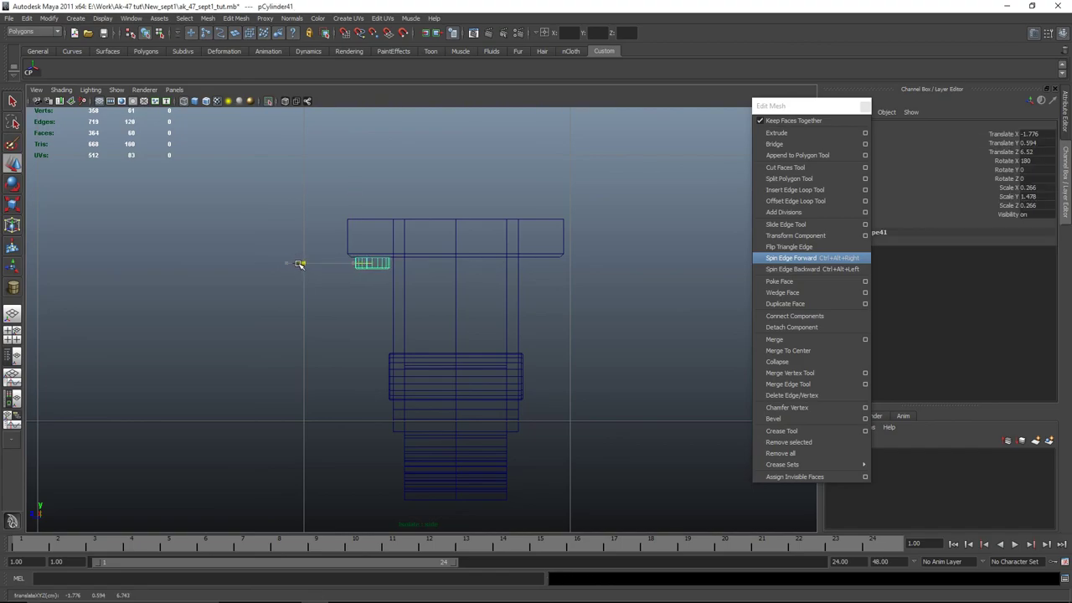
# In the front view, nudge the cartridge along X and duplicate it
pyautogui.press('space')
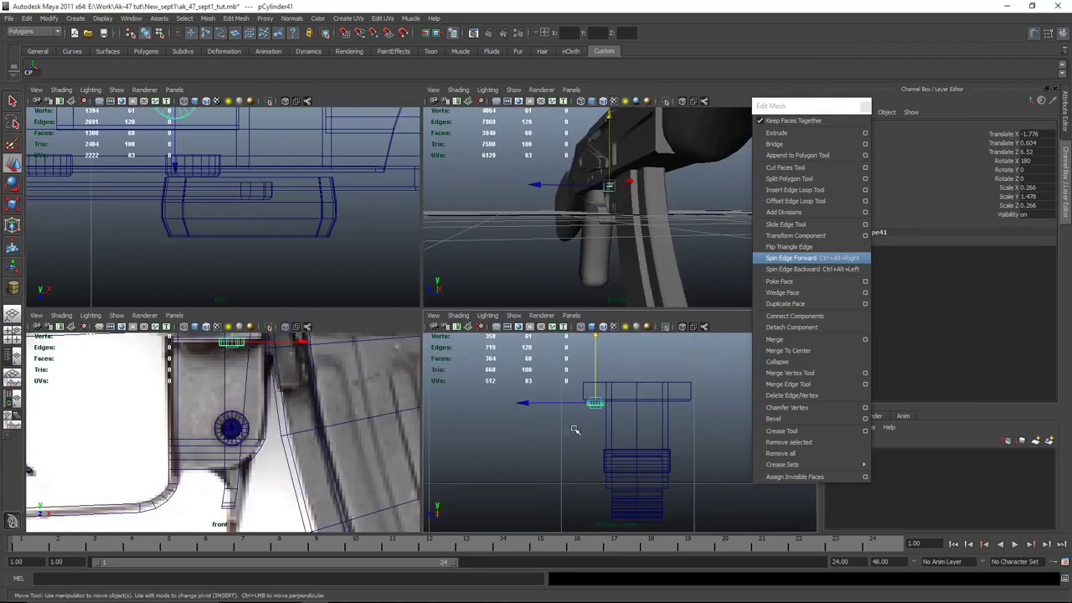
pyautogui.press('space')
pyautogui.scroll(3, 505, 264)
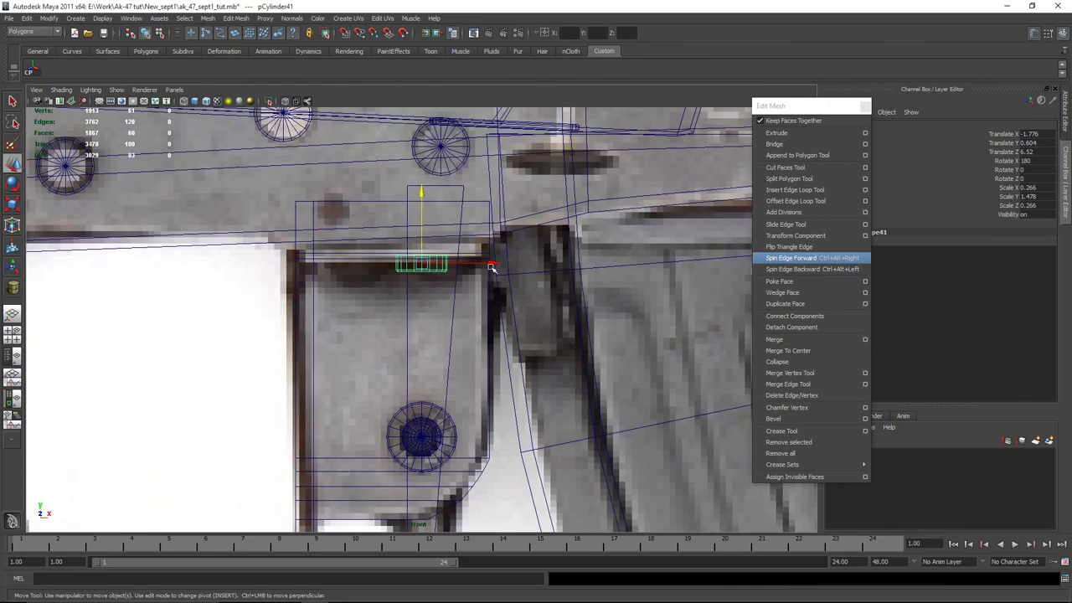
pyautogui.moveTo(505, 264); pyautogui.dragTo(423, 273)
pyautogui.hotkey('ctrl', 'd')
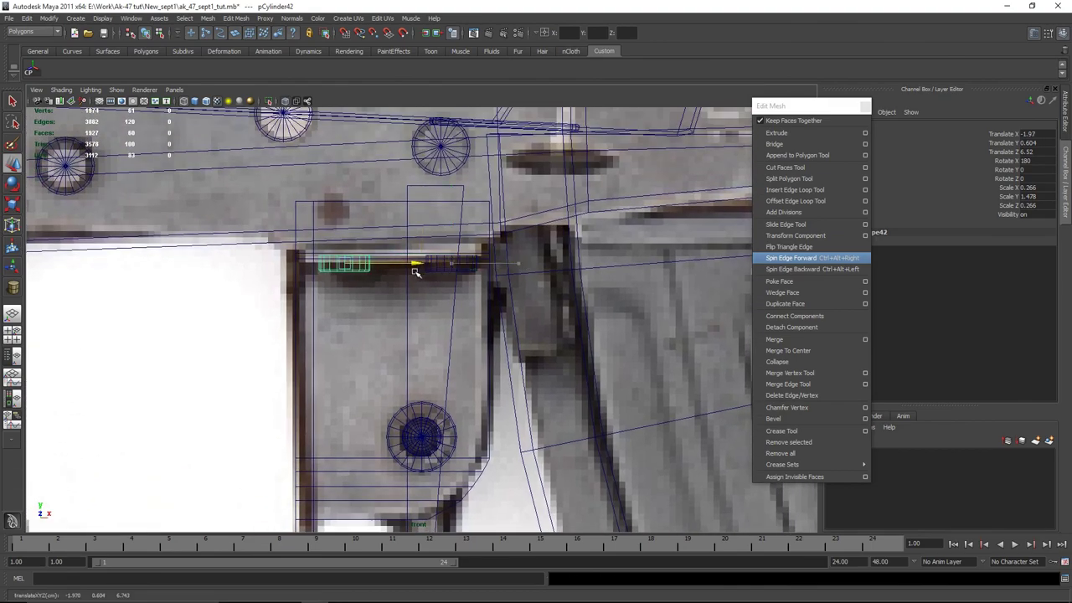
# Check both cartridges in perspective, undoing a stray selection of the trigger part
pyautogui.press('space')
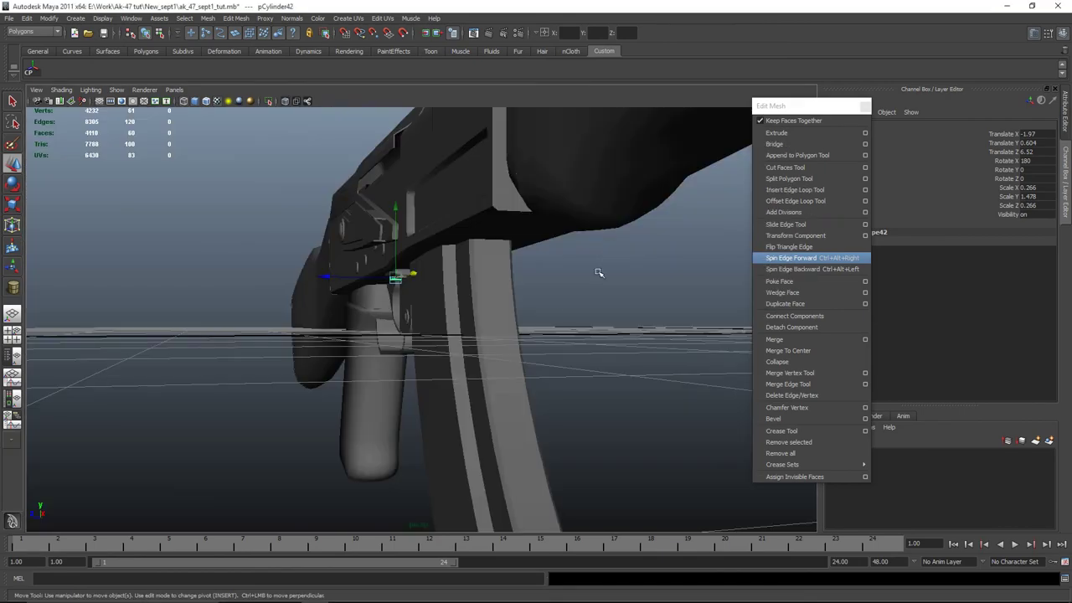
pyautogui.keyDown('alt'); pyautogui.moveTo(519, 285); pyautogui.dragTo(574, 364); pyautogui.keyUp('alt')
pyautogui.scroll(5, 499, 365)
pyautogui.press('q')
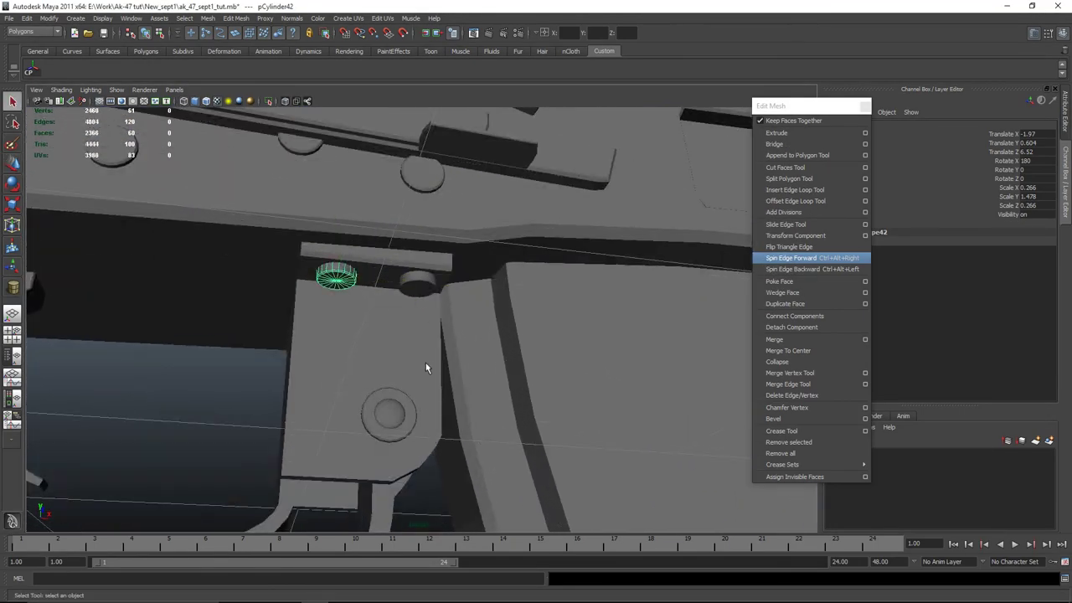
pyautogui.click(421, 282)
pyautogui.hotkey('ctrl', 'z')
pyautogui.keyDown('alt'); pyautogui.moveTo(400, 300); pyautogui.dragTo(507, 296); pyautogui.keyUp('alt')
pyautogui.click(432, 326)
pyautogui.press('w')
# Inspect the first and second cartridges by selecting each from different angles
pyautogui.click(492, 312)
pyautogui.click(416, 331)
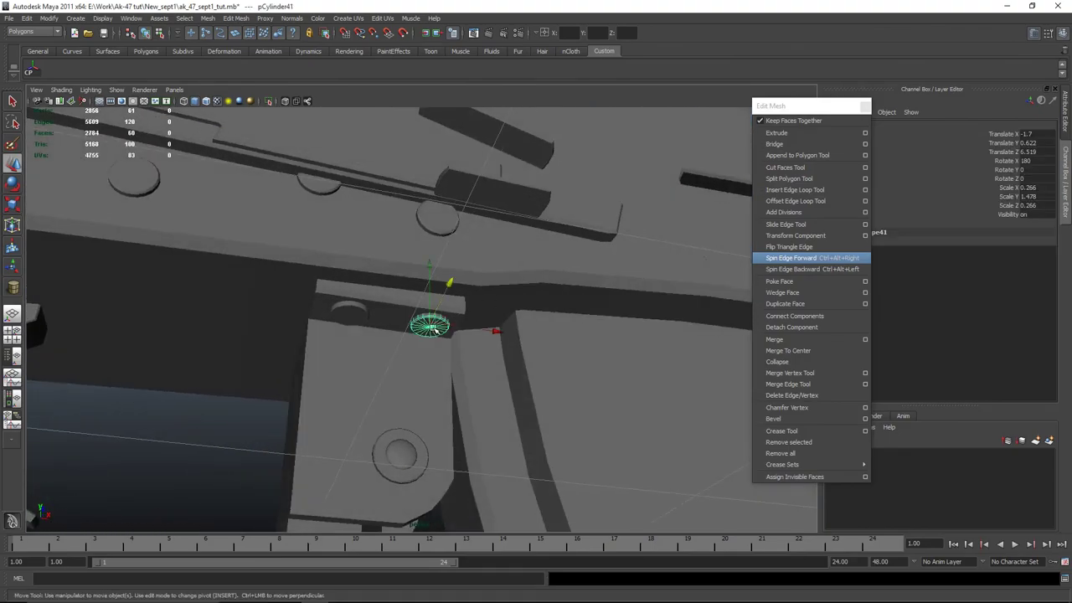
pyautogui.click(350, 315)
pyautogui.click(427, 323)
pyautogui.click(279, 419)
pyautogui.moveTo(279, 419)
pyautogui.keyDown('alt'); pyautogui.mouseDown()
pyautogui.moveTo(399, 382)
pyautogui.moveTo(371, 432)
pyautogui.moveTo(410, 448)
pyautogui.moveTo(394, 403)
pyautogui.mouseUp(); pyautogui.keyUp('alt')
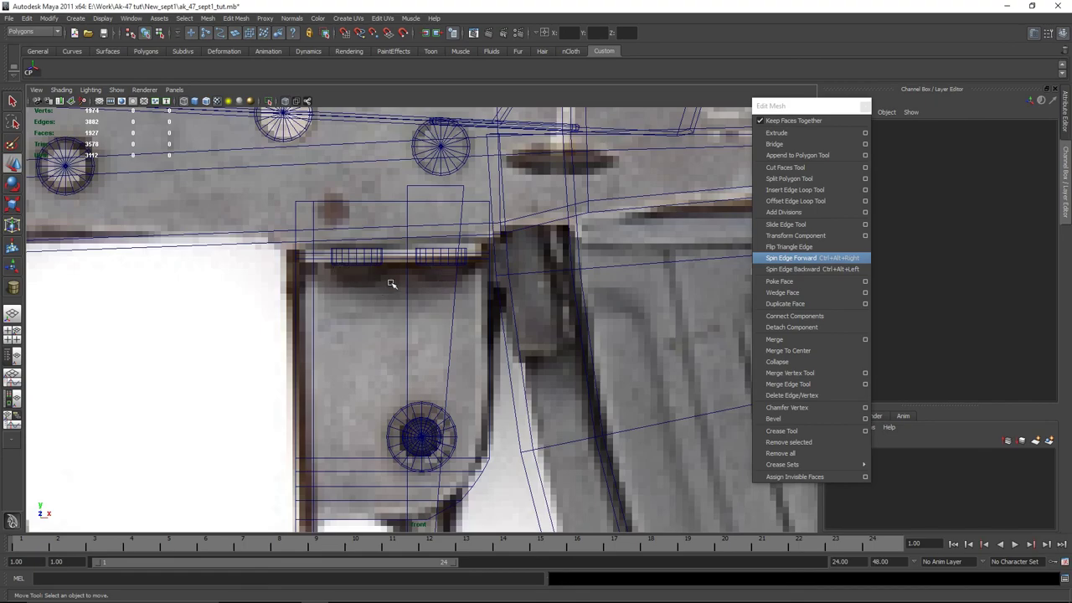
pyautogui.press('space')
pyautogui.press('space')
# Undo an extra duplicate of the first cartridge, keeping just two side by side
pyautogui.scroll(5, 385, 310)
pyautogui.click(421, 323)
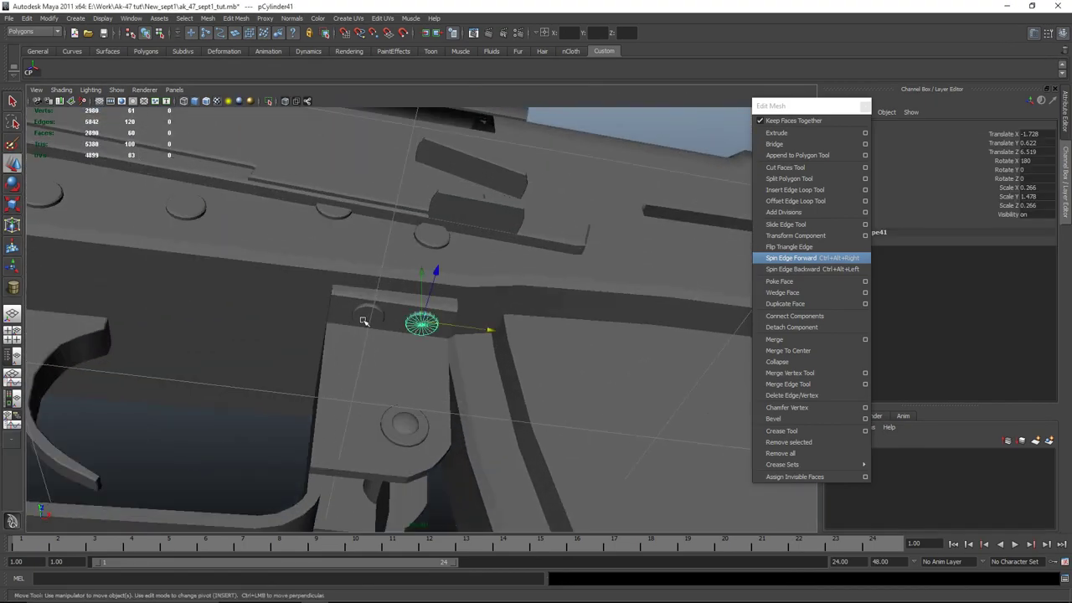
pyautogui.hotkey('ctrl', 'd')
pyautogui.keyDown('alt'); pyautogui.moveTo(364, 322); pyautogui.dragTo(497, 299); pyautogui.keyUp('alt')
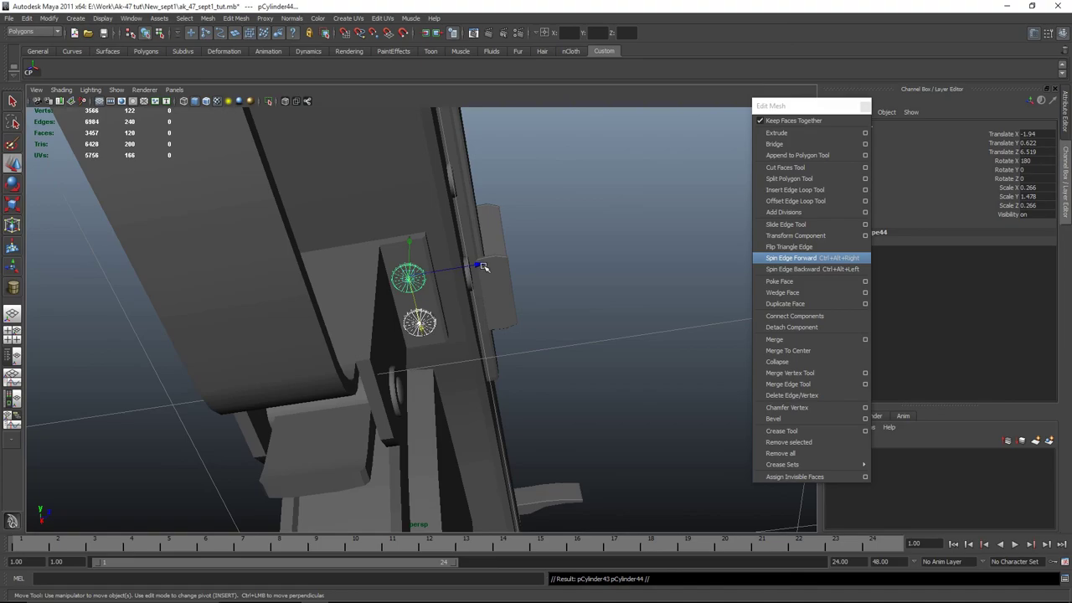
pyautogui.hotkey('ctrl', 'z')
pyautogui.hotkey('ctrl', 'z')
pyautogui.hotkey('ctrl', 'z')
pyautogui.hotkey('ctrl', 'z')
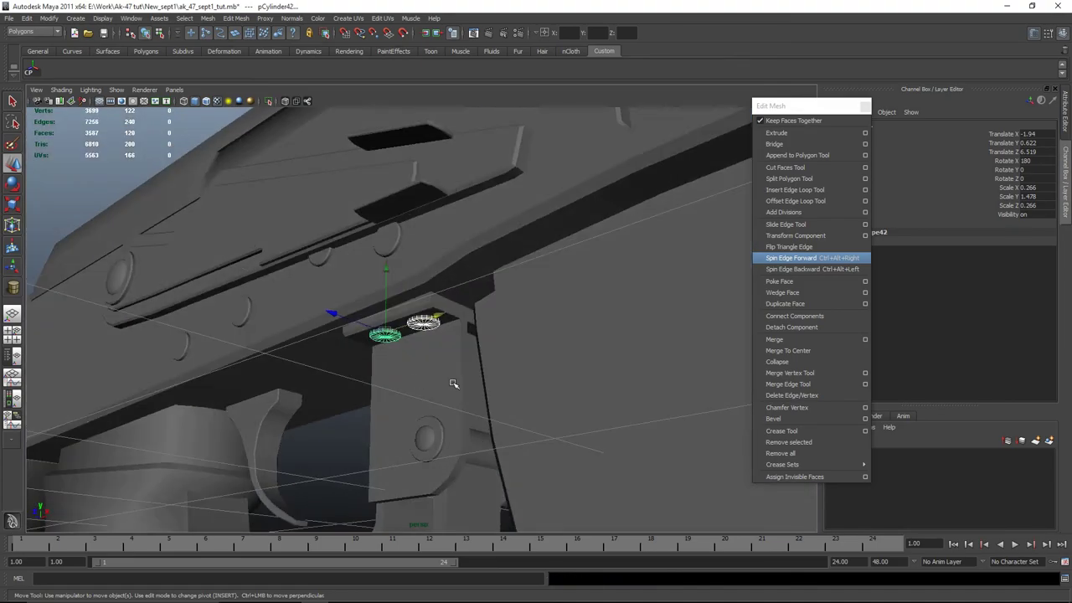
pyautogui.press('space')
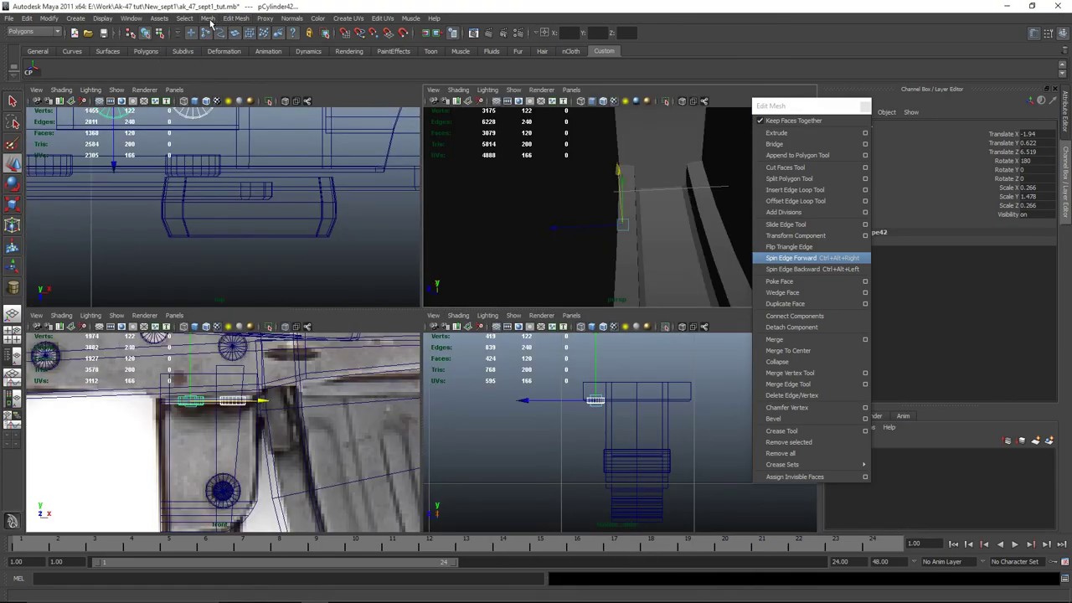
# Combine the two screw heads into a single mesh with Mesh > Combine
pyautogui.click(208, 19)
pyautogui.click(231, 38)
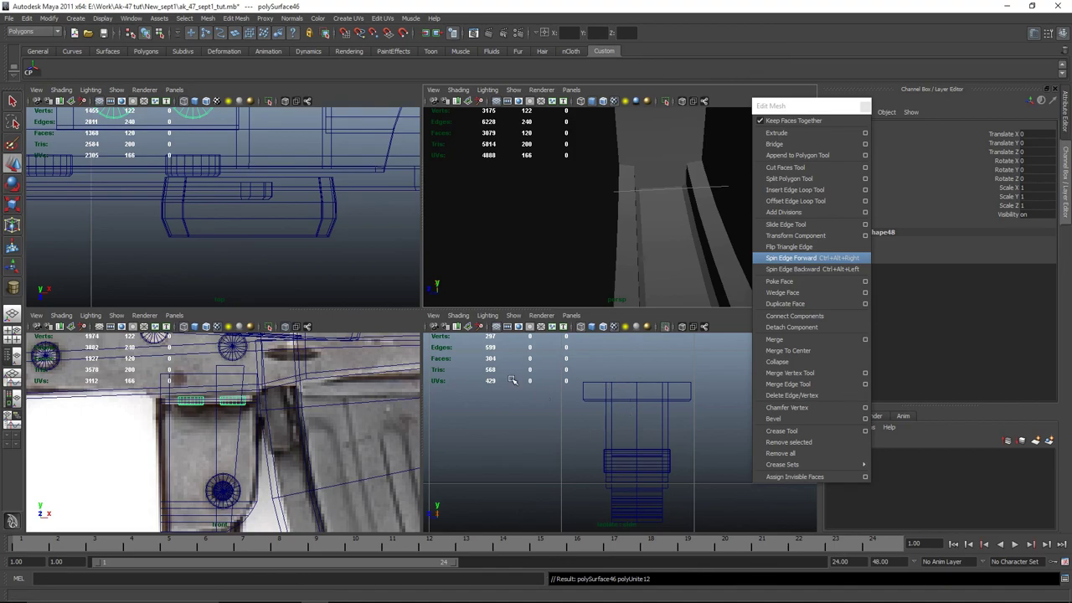
pyautogui.click(700, 484)
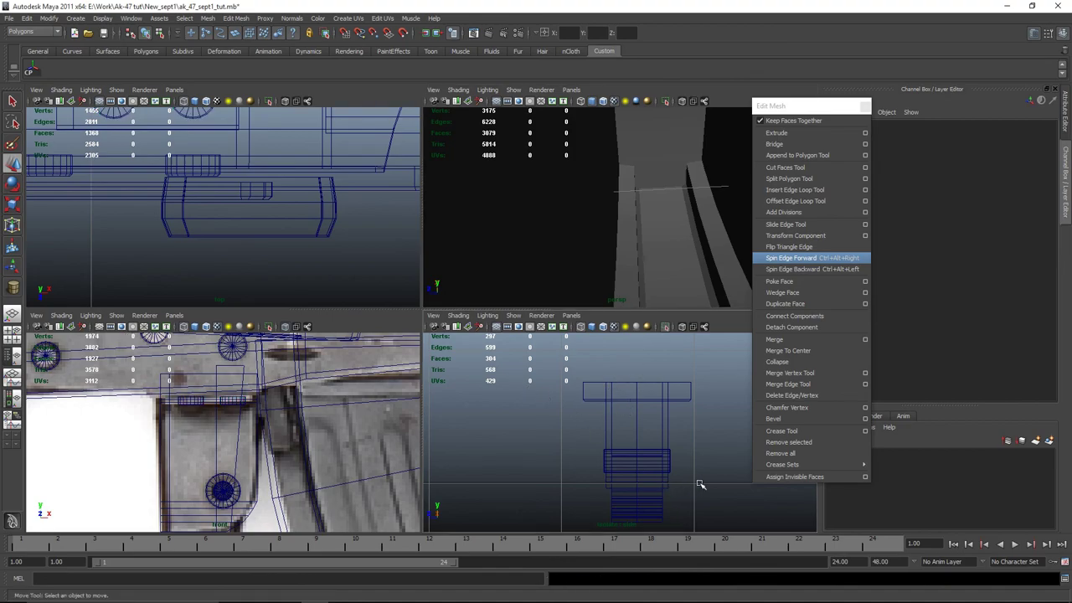
pyautogui.keyDown('alt'); pyautogui.moveTo(586, 251); pyautogui.dragTo(598, 232); pyautogui.keyUp('alt')
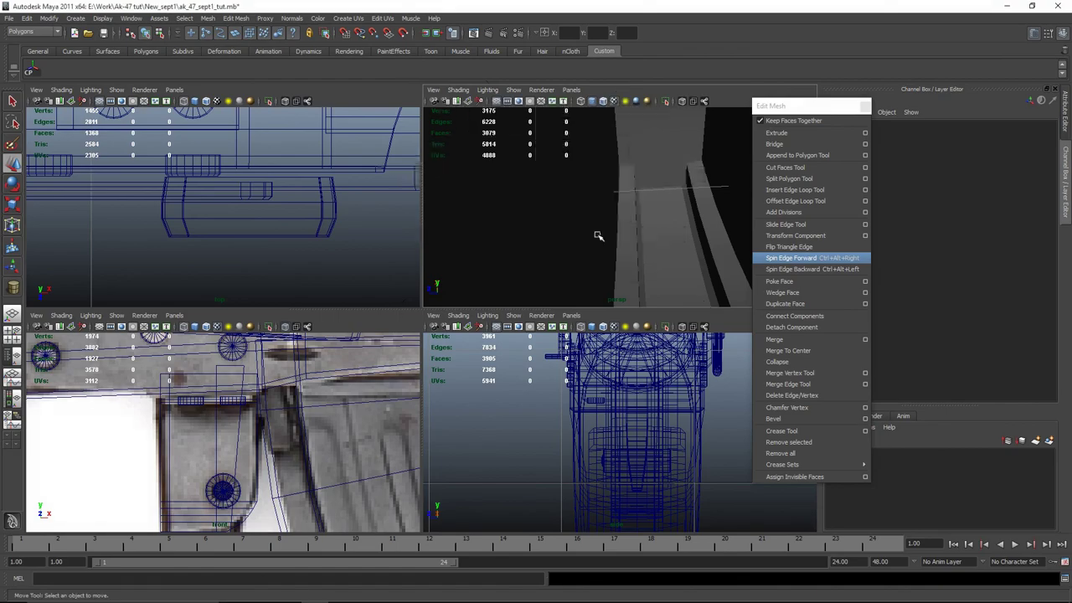
pyautogui.press('space')
pyautogui.keyDown('alt'); pyautogui.moveTo(572, 265); pyautogui.dragTo(410, 363); pyautogui.keyUp('alt')
# Select the combined screw heads and undo an accidental move
pyautogui.click(417, 322)
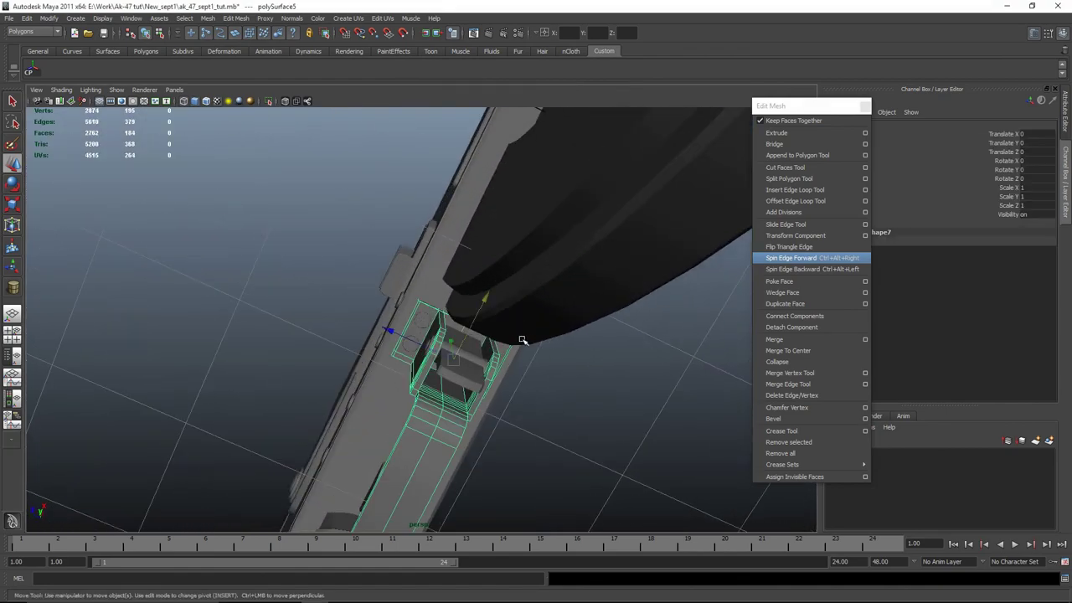
pyautogui.scroll(3, 427, 344)
pyautogui.click(437, 326)
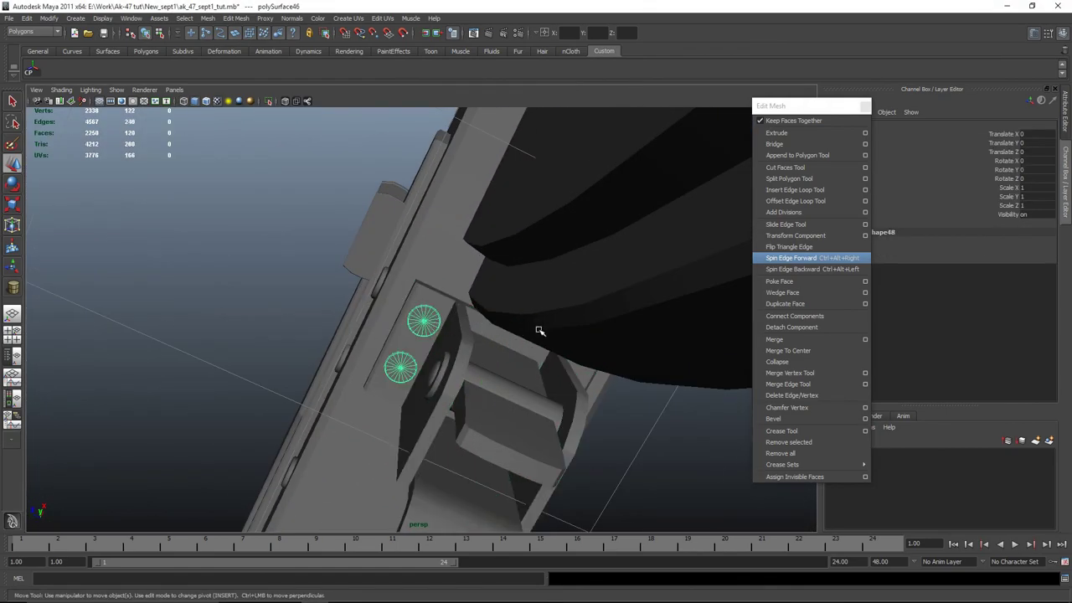
pyautogui.press('space')
pyautogui.press('space')
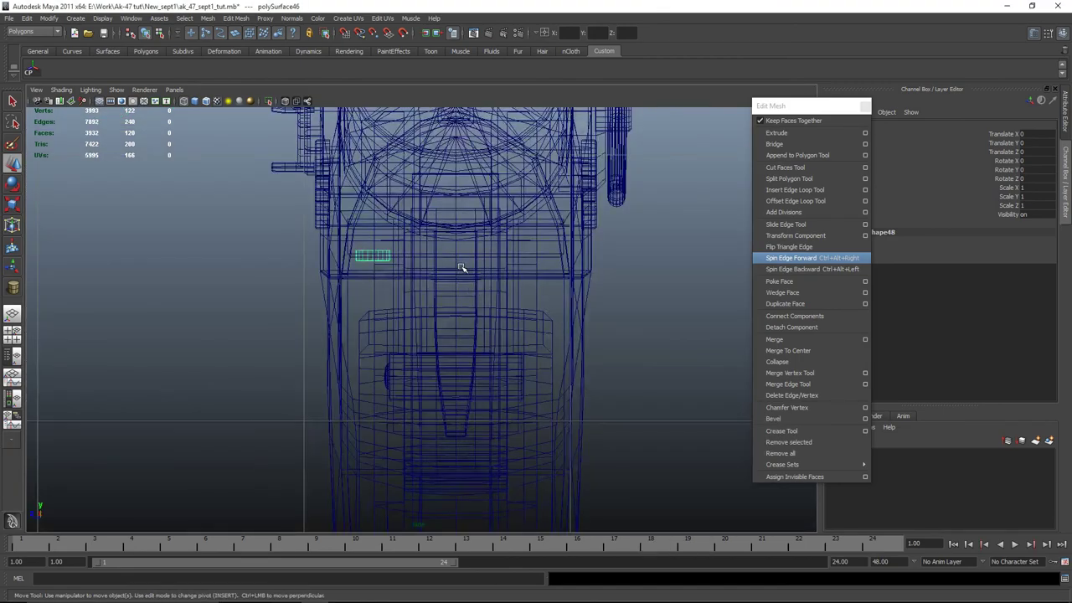
pyautogui.scroll(-5, 325, 192)
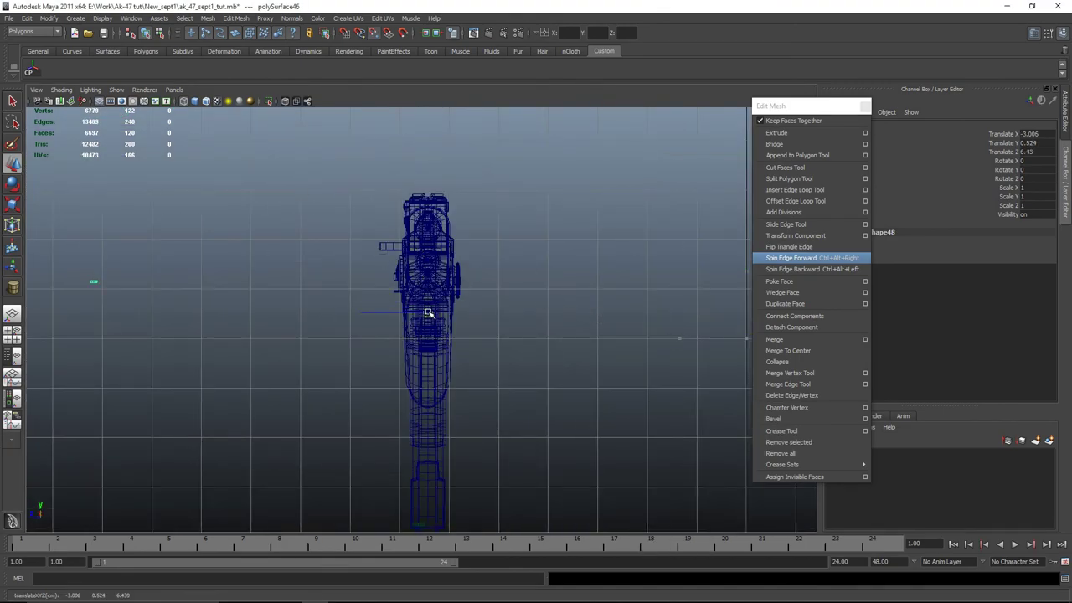
pyautogui.scroll(3, 427, 310)
pyautogui.hotkey('ctrl', 'z')
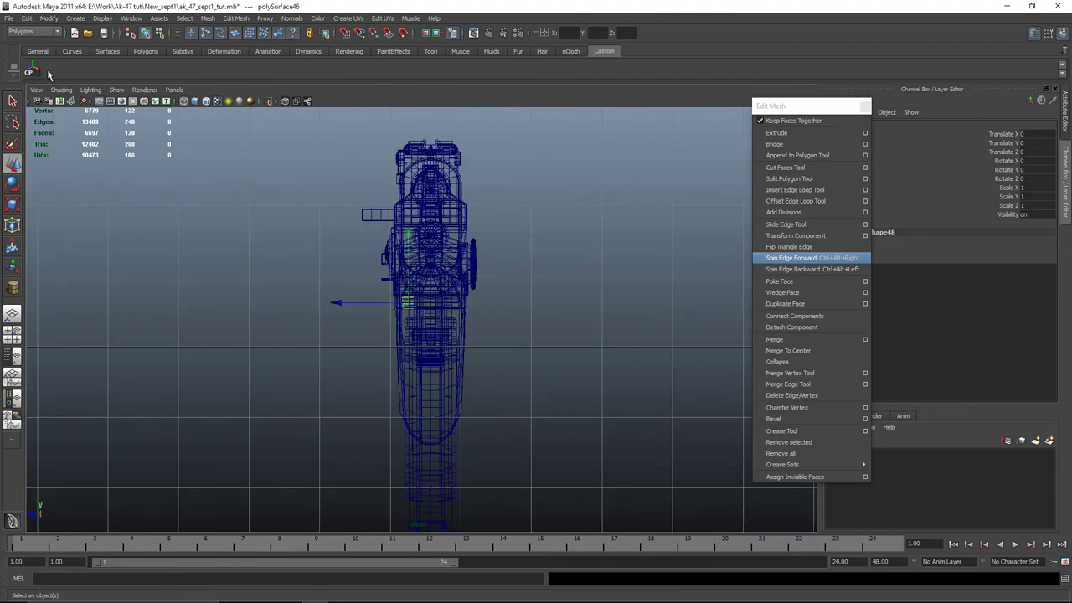
# Move the screw heads' pivot along X to the gun's centre line at X -1.834
pyautogui.press('Insert')
pyautogui.scroll(5, 431, 309)
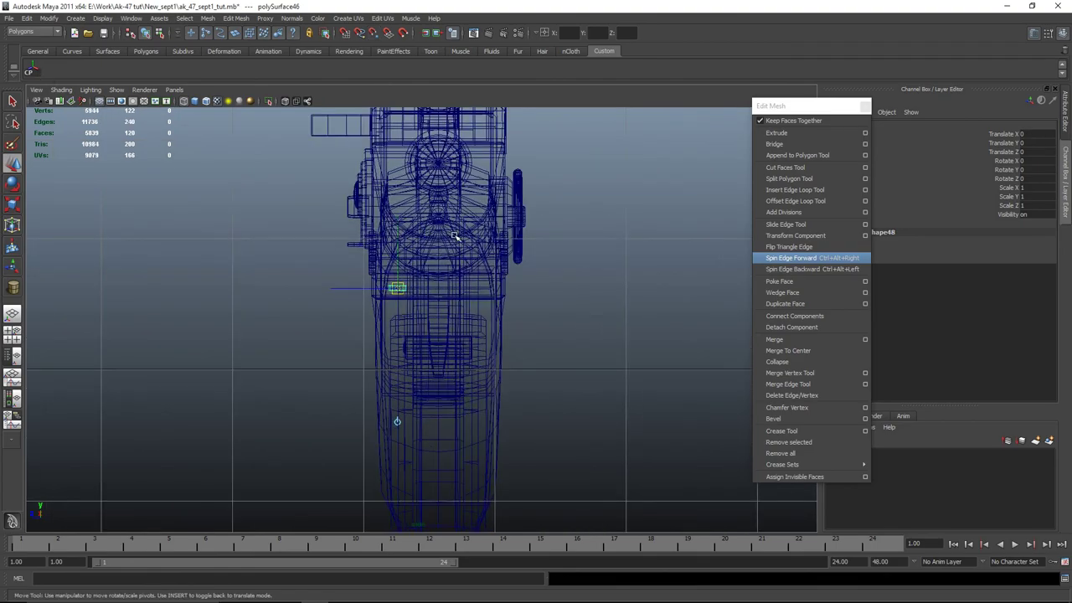
pyautogui.click(332, 255)
pyautogui.hotkey('ctrl', 'z')
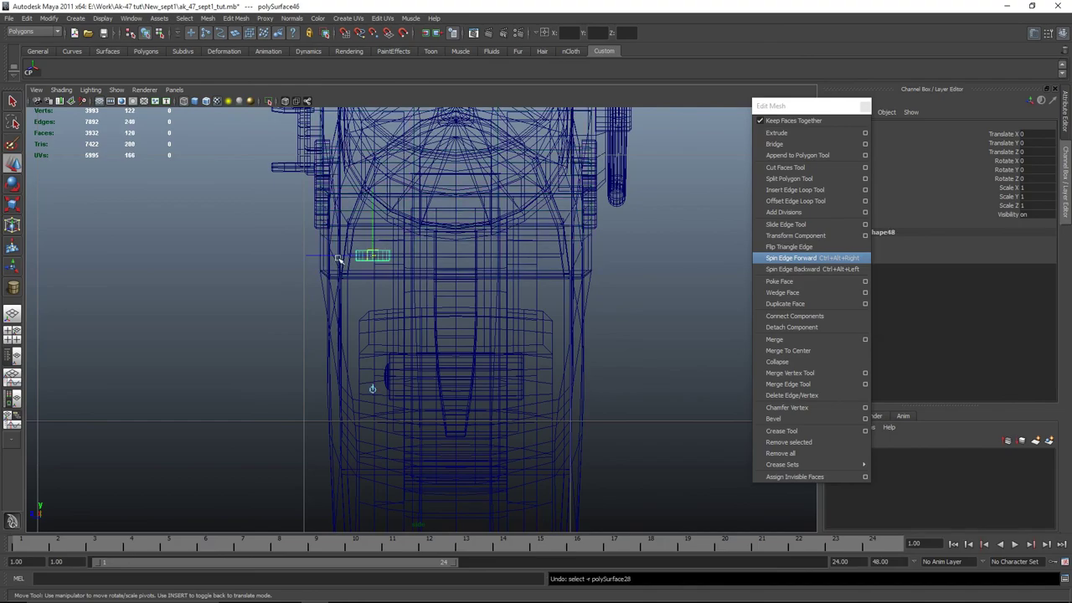
pyautogui.click(311, 255)
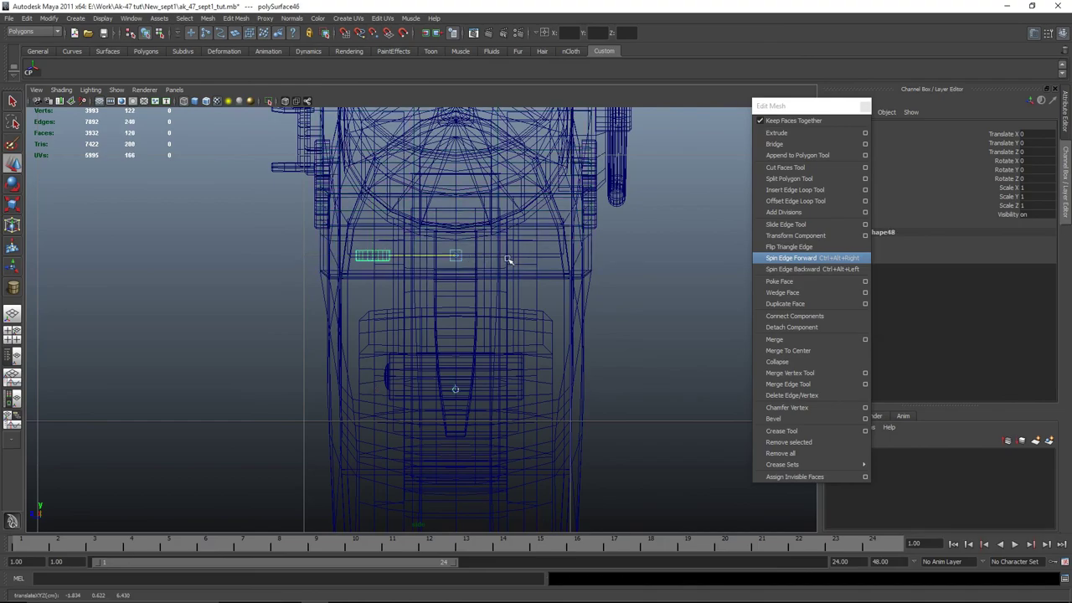
pyautogui.click(26, 17)
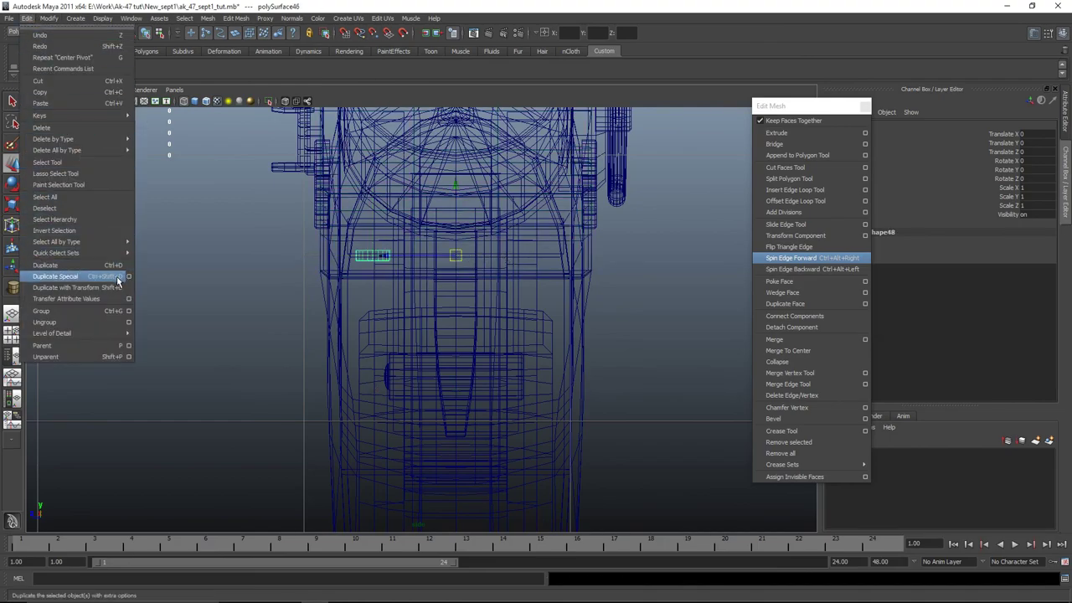
# Create a mirrored copy of the screw heads with Duplicate Special, Scale Z -1
pyautogui.click(123, 278)
pyautogui.press('space')
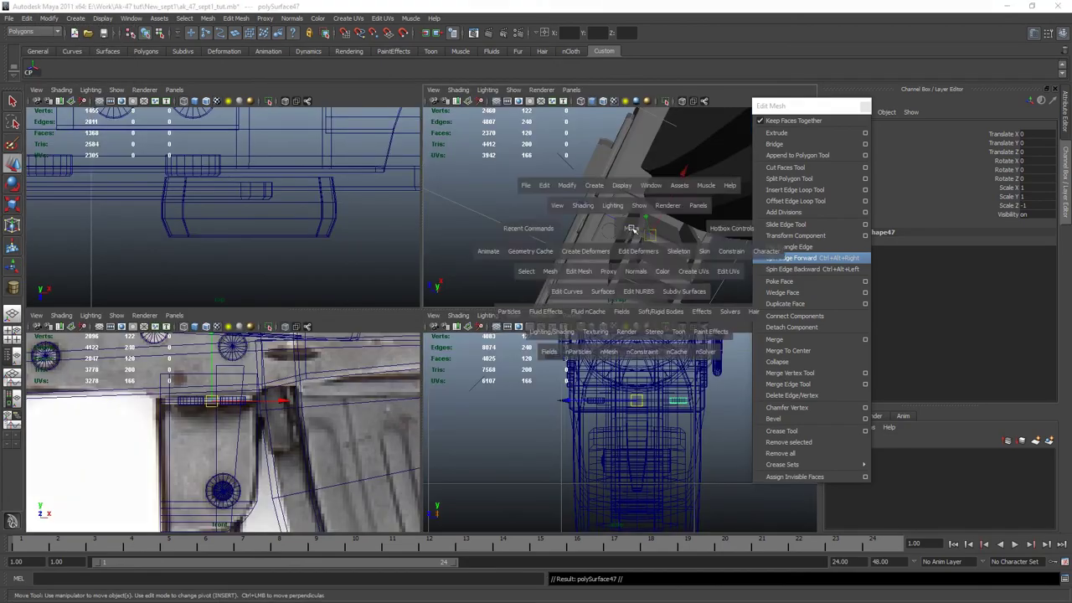
pyautogui.press('space')
pyautogui.keyDown('alt'); pyautogui.moveTo(536, 276); pyautogui.dragTo(360, 251); pyautogui.keyUp('alt')
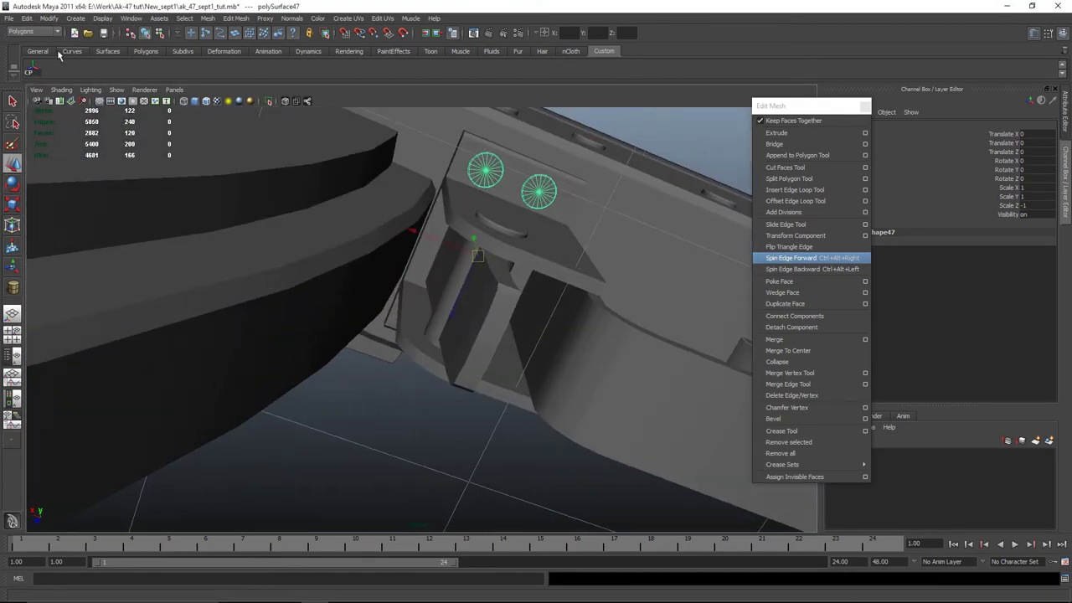
# Review the Duplicate Special options and close them unchanged
pyautogui.click(27, 18)
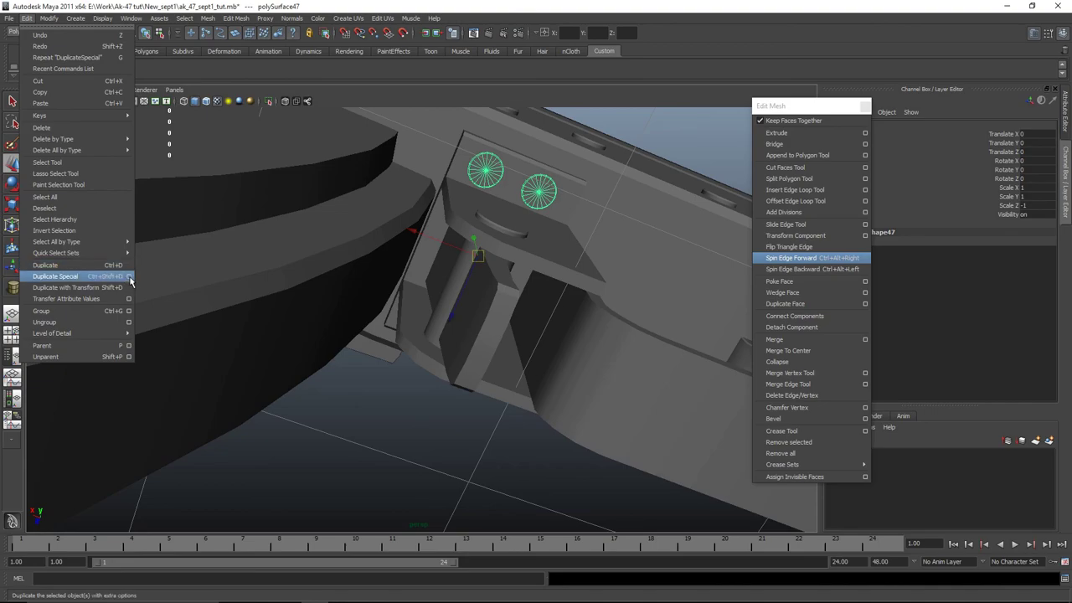
pyautogui.click(129, 276)
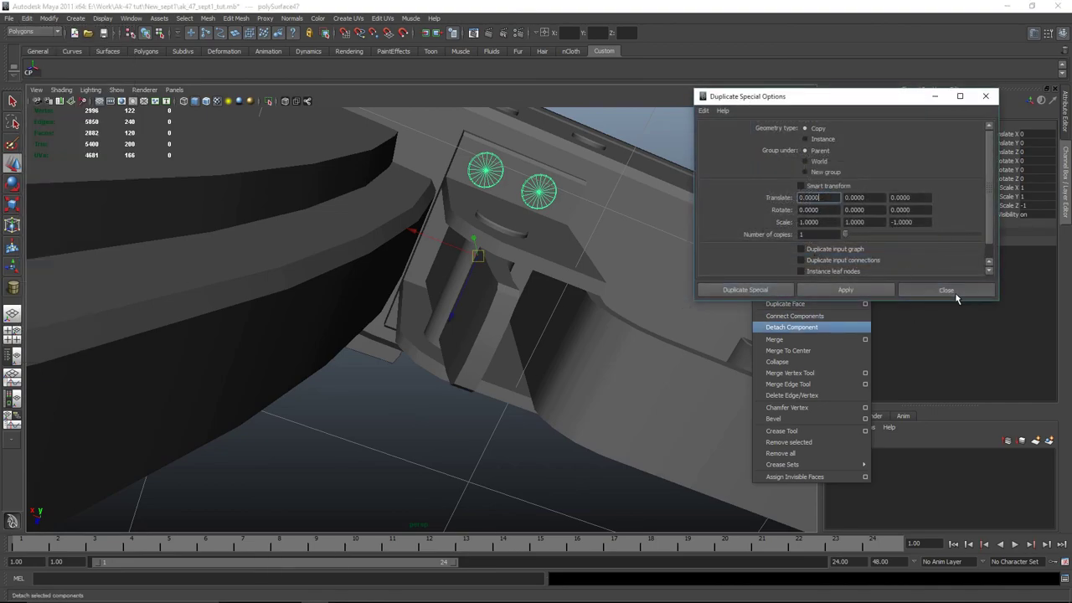
pyautogui.click(946, 290)
pyautogui.keyDown('alt'); pyautogui.moveTo(511, 402); pyautogui.dragTo(933, 482); pyautogui.keyUp('alt')
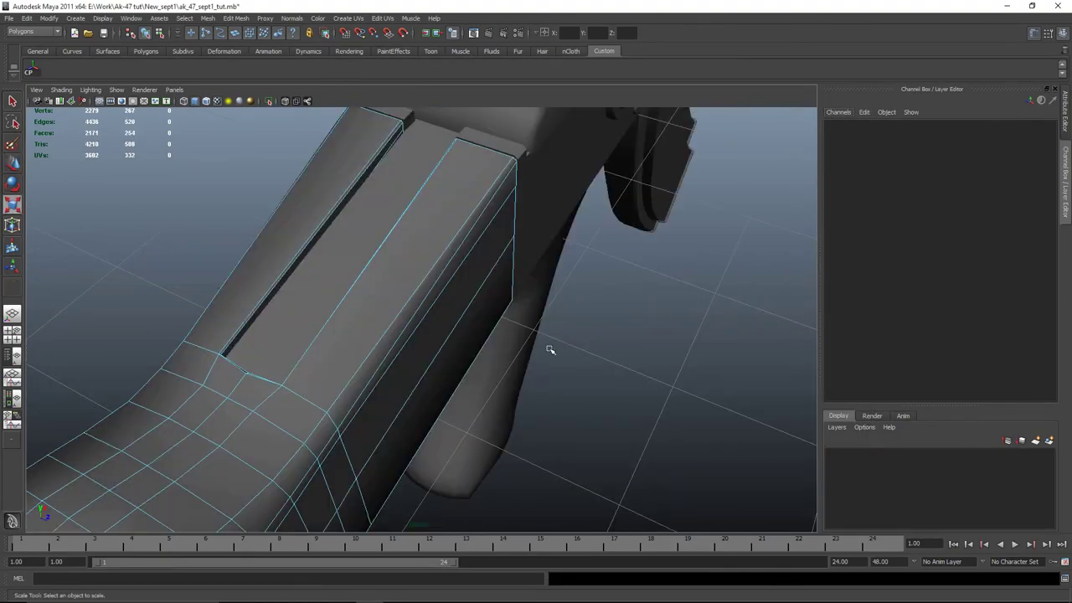
# Scale the edge at the end of the stock's groove to reshape it
pyautogui.keyDown('alt'); pyautogui.moveTo(211, 350); pyautogui.dragTo(256, 390); pyautogui.keyUp('alt')
pyautogui.keyDown('alt'); pyautogui.moveTo(256, 390); pyautogui.dragTo(334, 379, button='middle'); pyautogui.keyUp('alt')
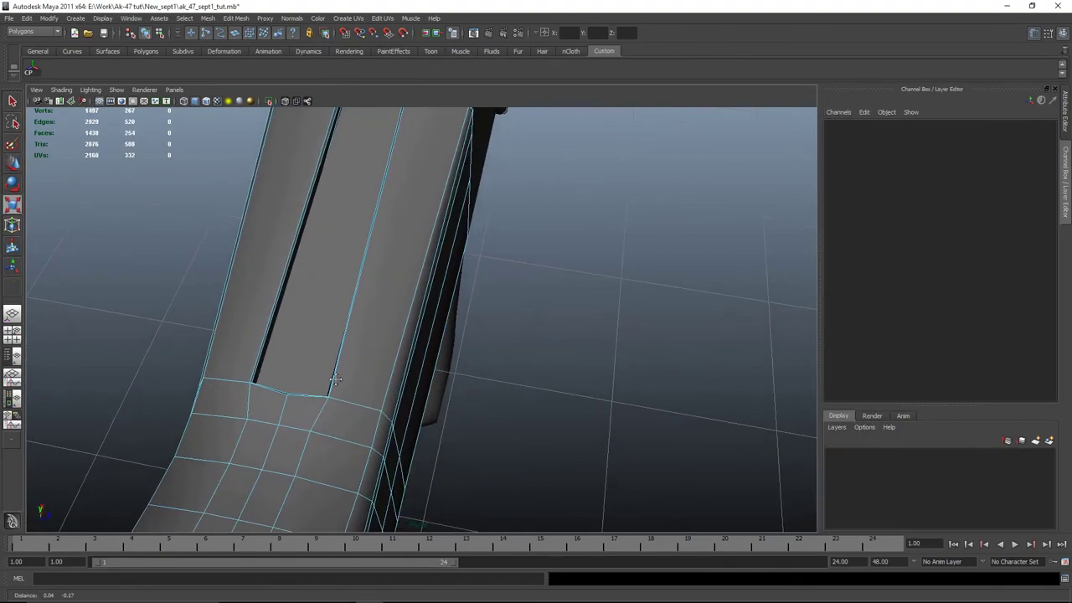
pyautogui.keyDown('alt'); pyautogui.moveTo(295, 402); pyautogui.dragTo(390, 412); pyautogui.keyUp('alt')
pyautogui.keyDown('alt'); pyautogui.moveTo(390, 411); pyautogui.dragTo(469, 421, button='right'); pyautogui.keyUp('alt')
pyautogui.keyDown('alt'); pyautogui.moveTo(469, 422); pyautogui.dragTo(480, 360); pyautogui.keyUp('alt')
pyautogui.click(446, 334)
pyautogui.press('q')
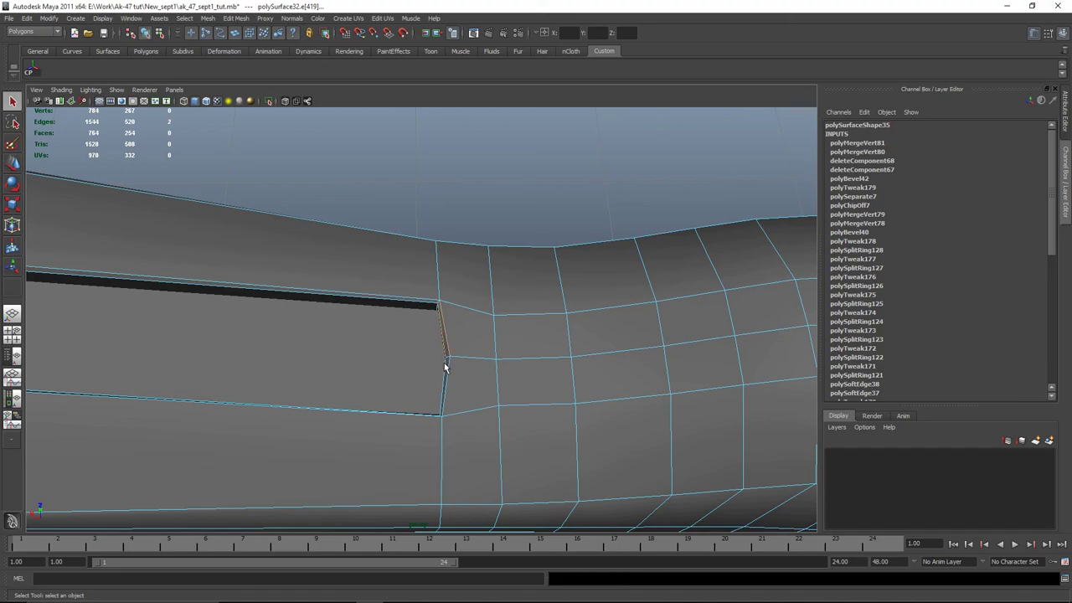
pyautogui.click(554, 315)
pyautogui.keyDown('alt'); pyautogui.moveTo(554, 315); pyautogui.dragTo(380, 392); pyautogui.keyUp('alt')
pyautogui.press('r')
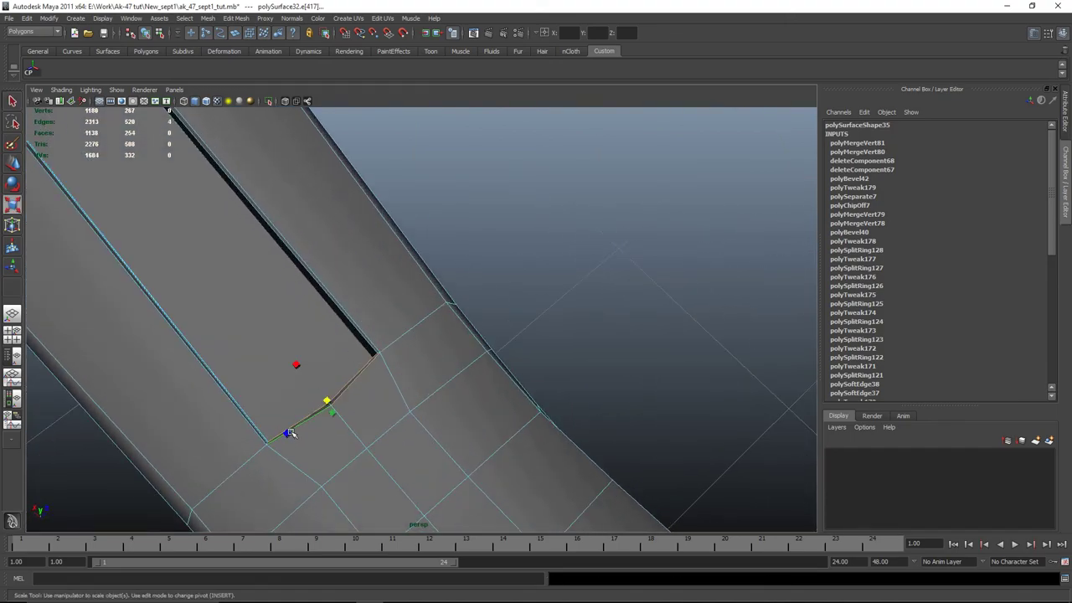
pyautogui.keyDown('alt'); pyautogui.moveTo(289, 433); pyautogui.dragTo(553, 372); pyautogui.keyUp('alt')
pyautogui.moveTo(579, 257); pyautogui.dragTo(448, 399)
# Select the end vertices of the raised strip polySurface28 in the front view
pyautogui.keyDown('alt'); pyautogui.moveTo(487, 393); pyautogui.dragTo(511, 349); pyautogui.keyUp('alt')
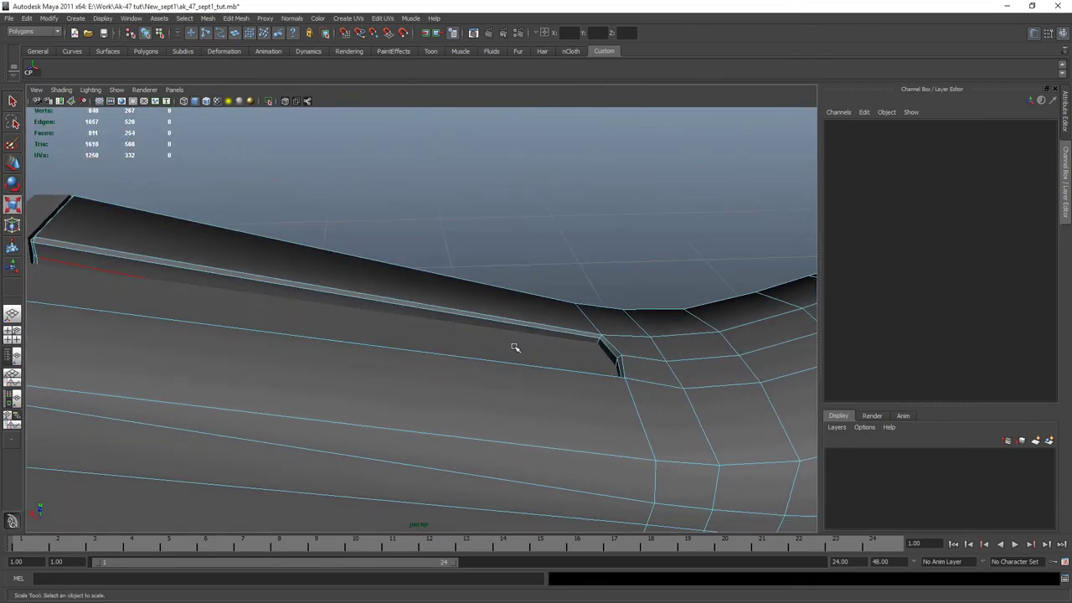
pyautogui.click(525, 354)
pyautogui.press('r')
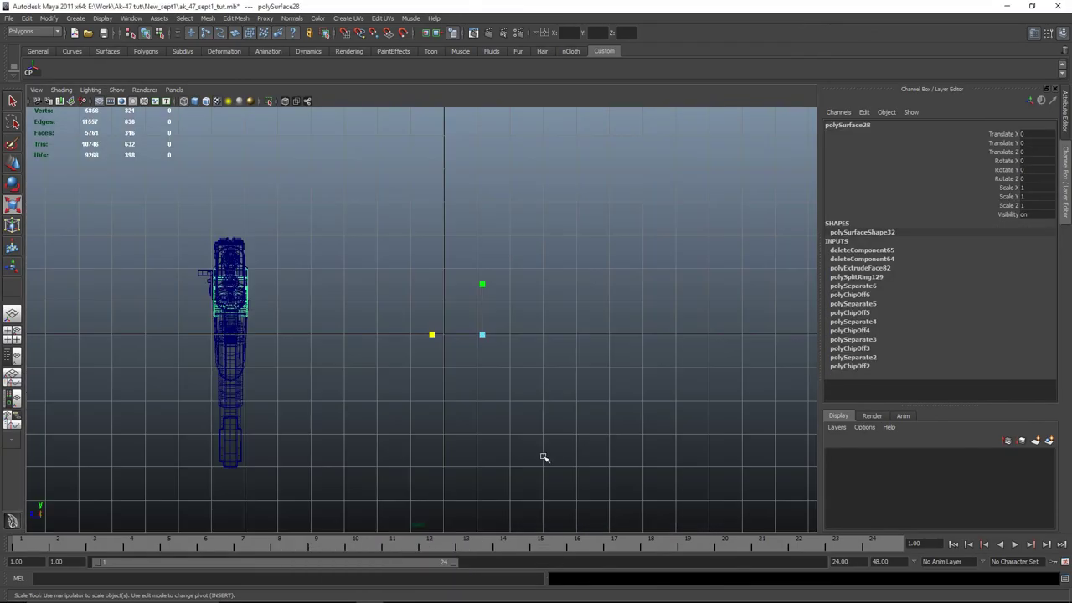
pyautogui.press('space')
pyautogui.moveTo(545, 455); pyautogui.dragTo(545, 494)
pyautogui.moveTo(357, 162); pyautogui.dragTo(311, 167, button='right')
pyautogui.scroll(3, 310, 185)
pyautogui.moveTo(252, 238); pyautogui.dragTo(395, 288)
# Lower the strip's end vertices and view the whole gun
pyautogui.press('space')
pyautogui.press('space')
pyautogui.press('w')
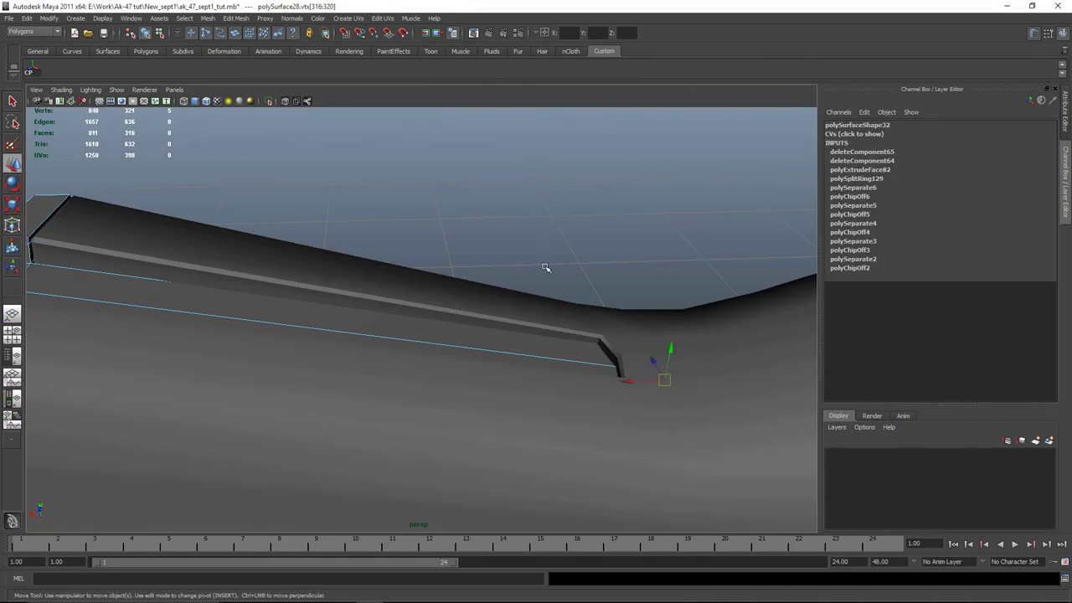
pyautogui.moveTo(673, 350); pyautogui.dragTo(673, 356)
pyautogui.click(672, 240)
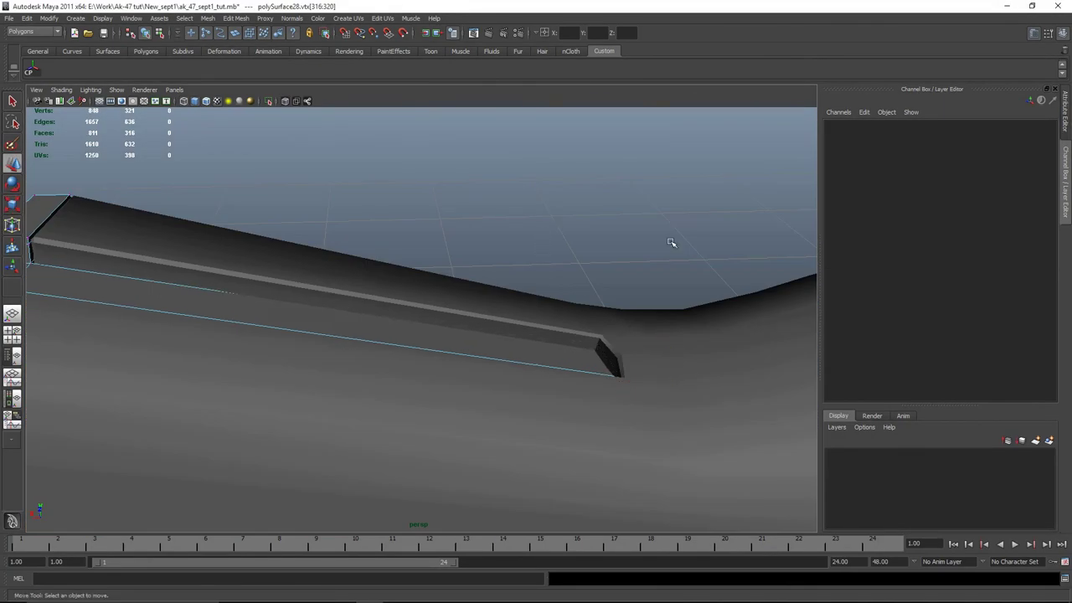
pyautogui.keyDown('alt'); pyautogui.moveTo(673, 240); pyautogui.dragTo(634, 347); pyautogui.keyUp('alt')
pyautogui.rightClick(491, 319)
pyautogui.keyDown('alt'); pyautogui.moveTo(490, 318); pyautogui.dragTo(263, 276); pyautogui.keyUp('alt')
# Draw a new polygon cylinder on the grid and frame it in the top view
pyautogui.click(108, 51)
pyautogui.click(146, 51)
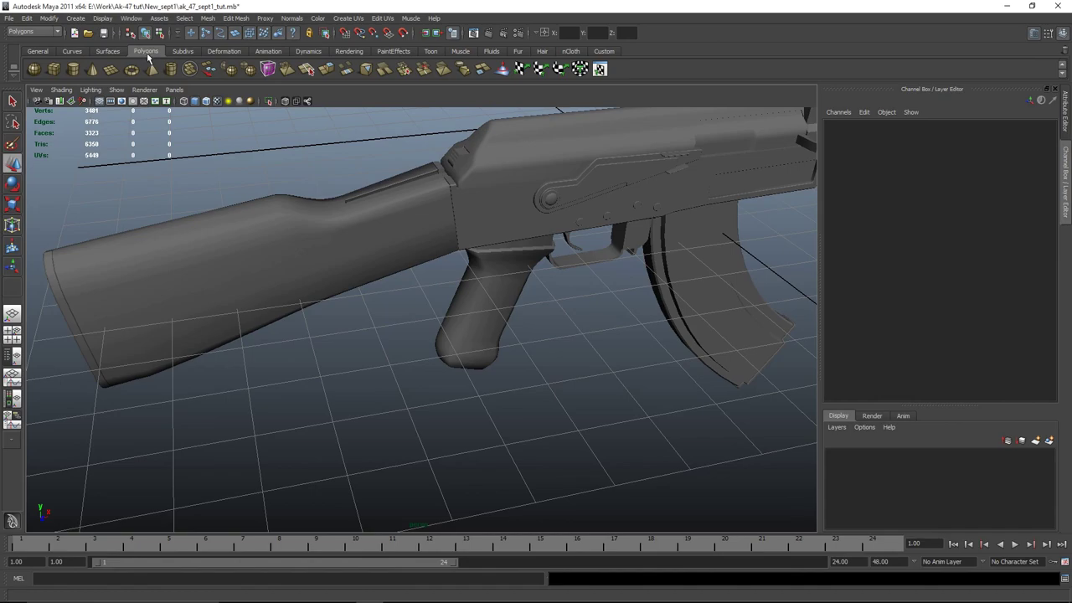
pyautogui.click(74, 69)
pyautogui.keyDown('alt'); pyautogui.moveTo(469, 335); pyautogui.dragTo(383, 333); pyautogui.keyUp('alt')
pyautogui.moveTo(440, 294)
pyautogui.mouseDown()
pyautogui.moveTo(500, 337)
pyautogui.moveTo(478, 277)
pyautogui.moveTo(469, 280)
pyautogui.mouseUp()
pyautogui.press('space')
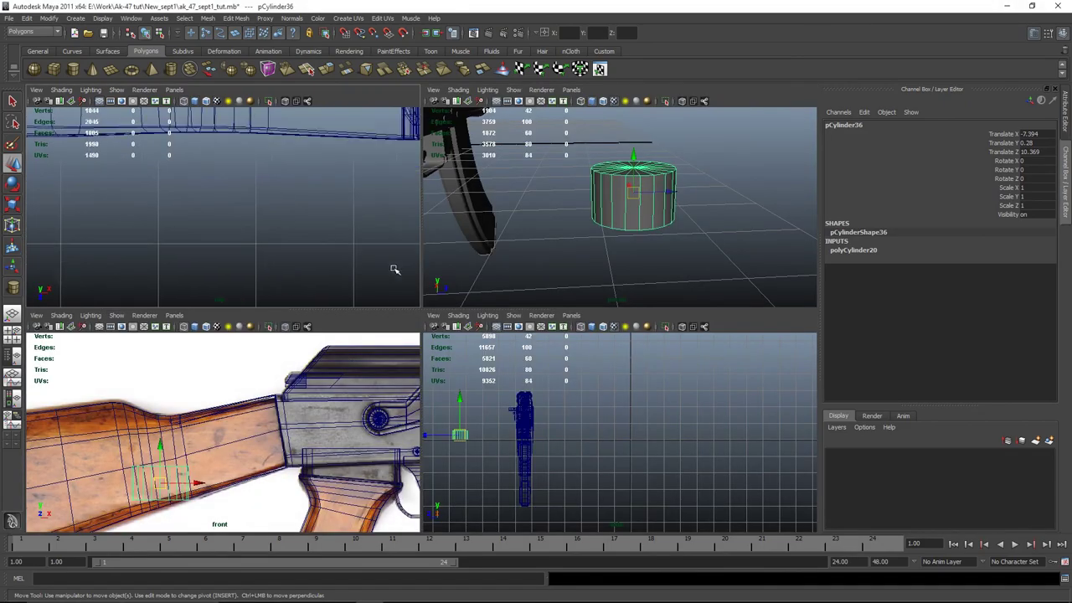
pyautogui.press('f')
pyautogui.press('space')
# Select and delete both end caps of the cylinder
pyautogui.scroll(-3, 455, 311)
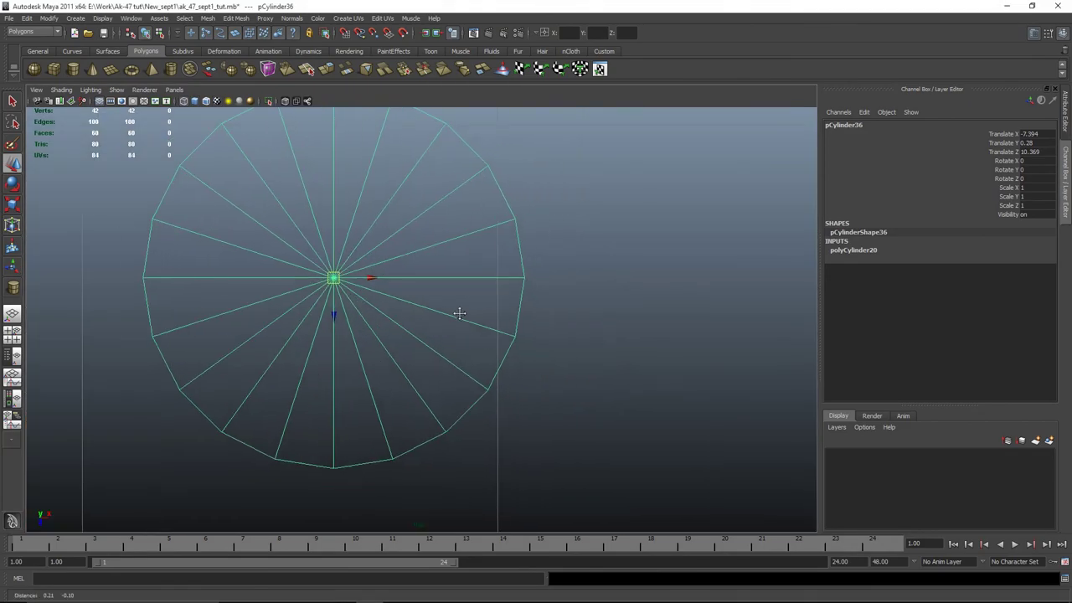
pyautogui.rightClick(407, 299)
pyautogui.click(406, 334)
pyautogui.scroll(-5, 407, 338)
pyautogui.scroll(6, 407, 336)
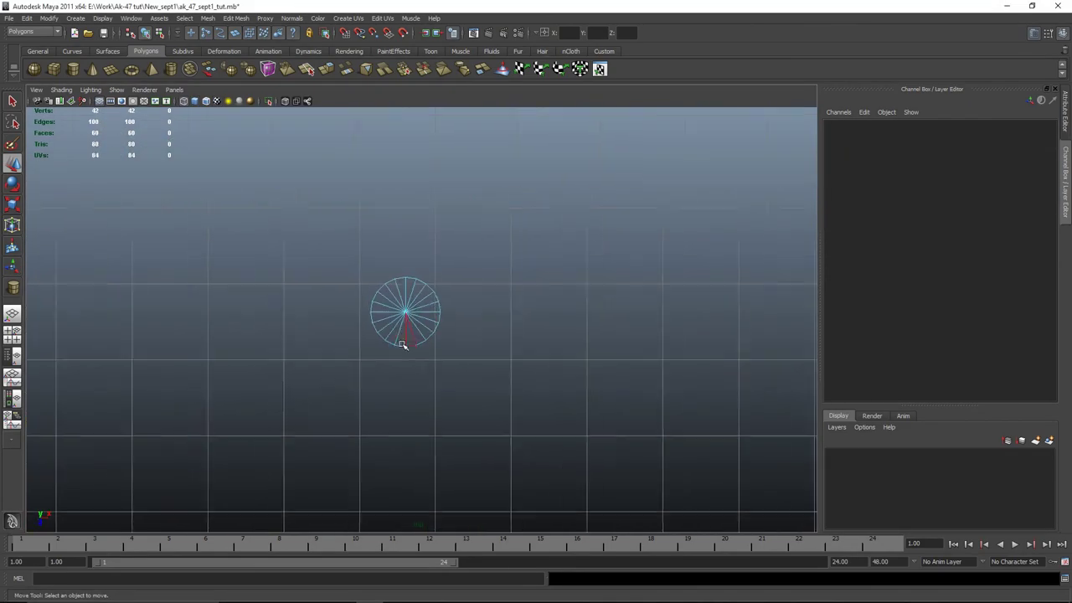
pyautogui.moveTo(419, 328); pyautogui.dragTo(422, 330)
pyautogui.press('Delete')
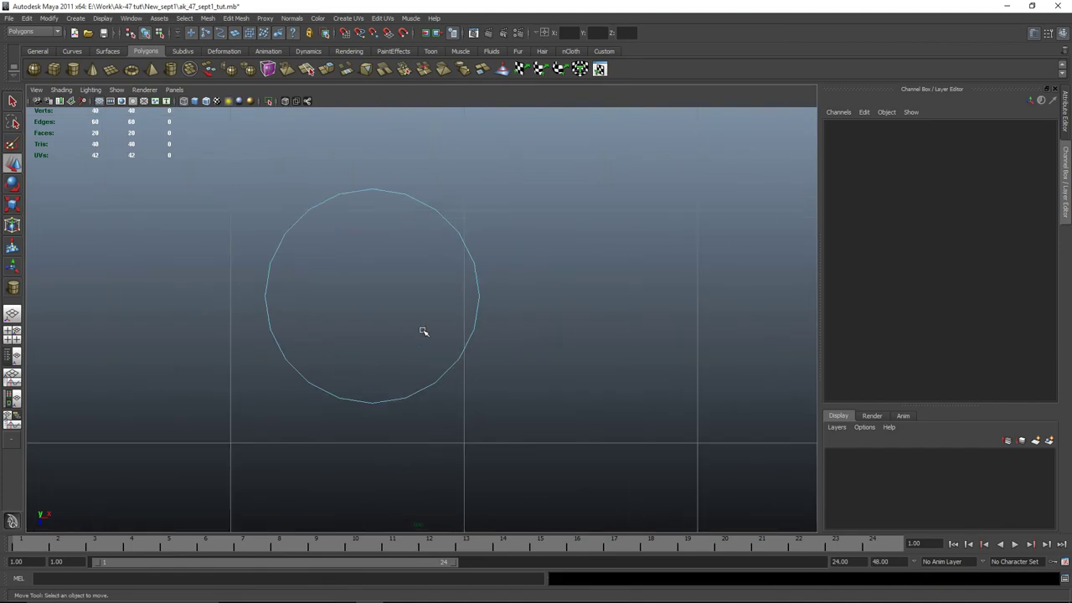
# Close the cylinder's open top rim with Mesh > Fill Hole, viewed from an oblique perspective
pyautogui.scroll(1, 442, 232)
pyautogui.scroll(-1, 488, 304)
pyautogui.scroll(2, 455, 247)
pyautogui.press('space')
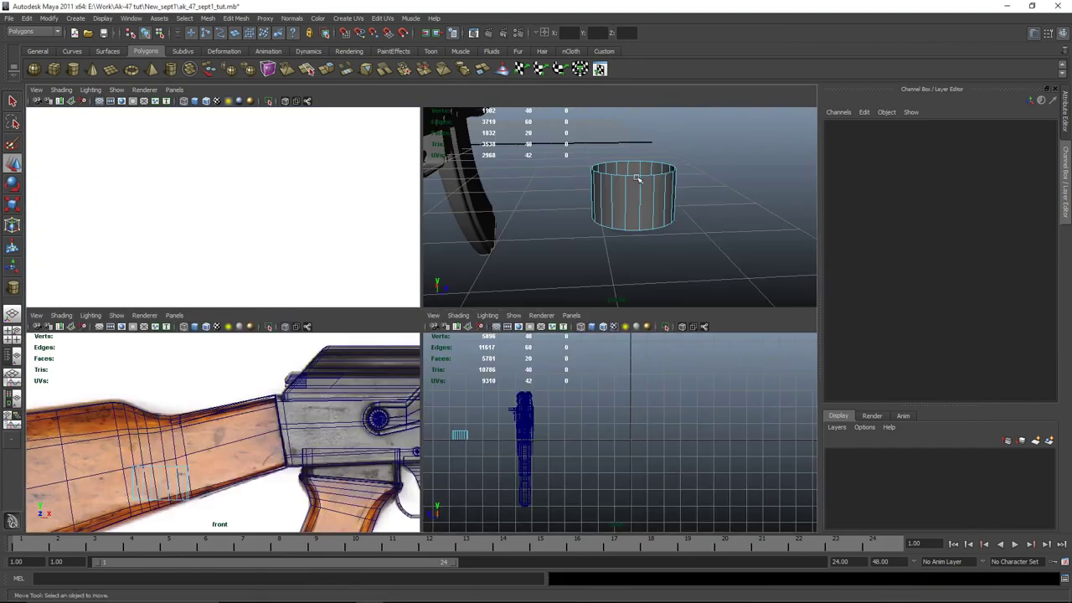
pyautogui.press('space')
pyautogui.moveTo(454, 245)
pyautogui.keyDown('alt'); pyautogui.mouseDown()
pyautogui.moveTo(455, 287)
pyautogui.moveTo(462, 254)
pyautogui.mouseUp(); pyautogui.keyUp('alt')
pyautogui.click(470, 236)
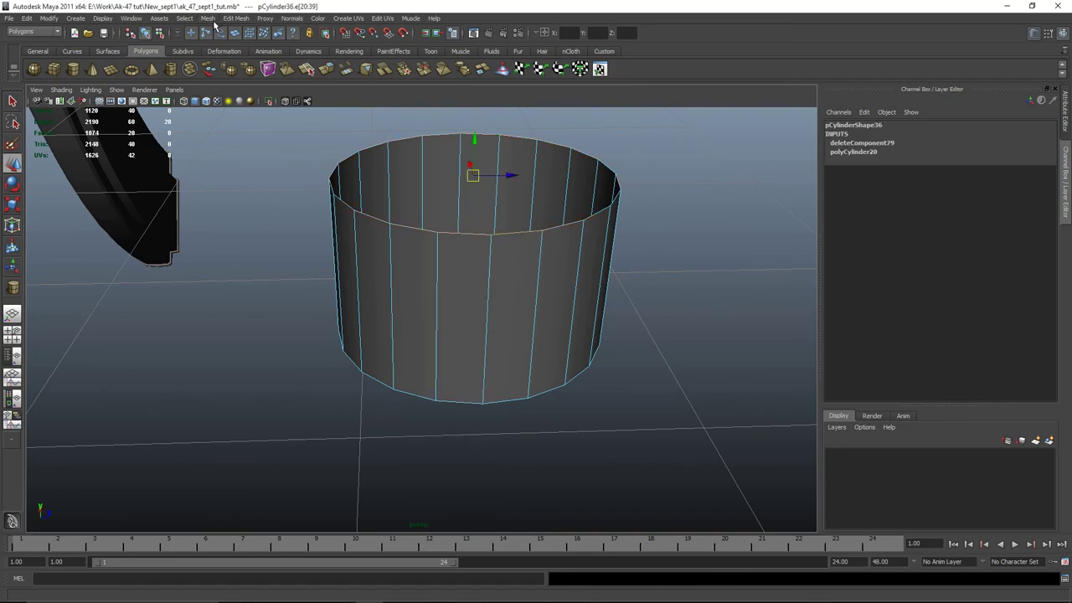
pyautogui.click(206, 17)
pyautogui.click(271, 198)
pyautogui.keyDown('alt'); pyautogui.moveTo(366, 223); pyautogui.dragTo(545, 445); pyautogui.keyUp('alt')
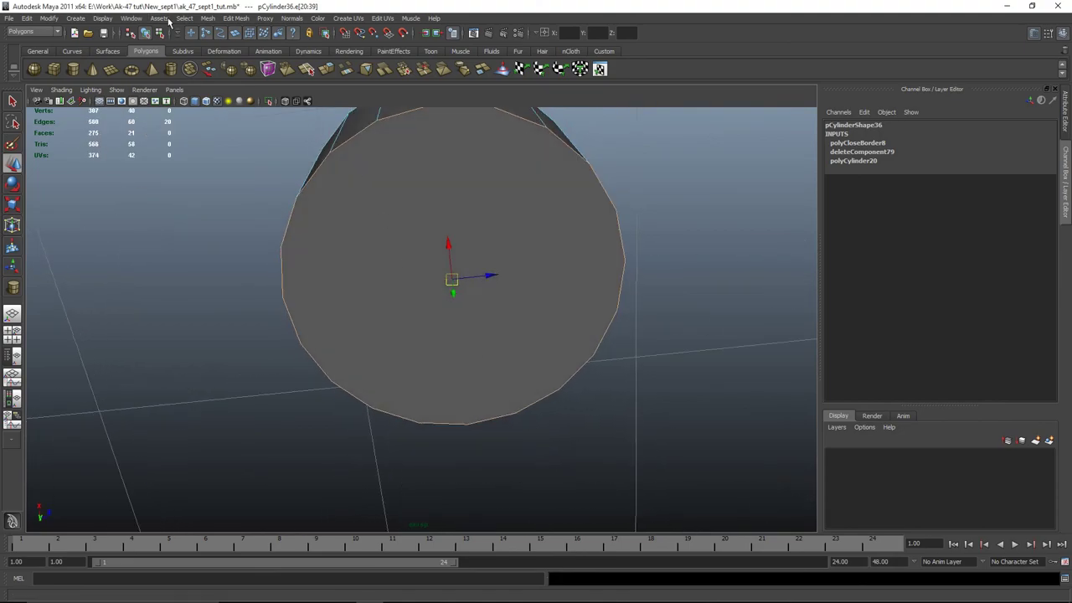
pyautogui.keyDown('alt'); pyautogui.moveTo(436, 276); pyautogui.dragTo(424, 235); pyautogui.keyUp('alt')
pyautogui.click(235, 18)
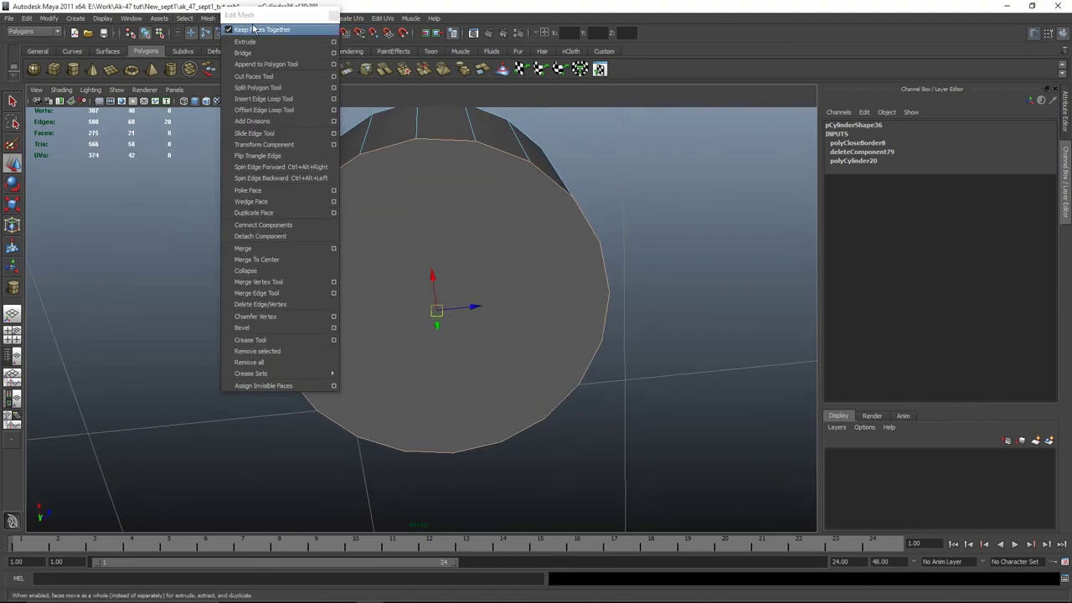
# Tear off the Edit Mesh menu and cut the first split line across the cap with Split Polygon Tool
pyautogui.click(239, 14)
pyautogui.moveTo(444, 37); pyautogui.dragTo(841, 69)
pyautogui.click(820, 142)
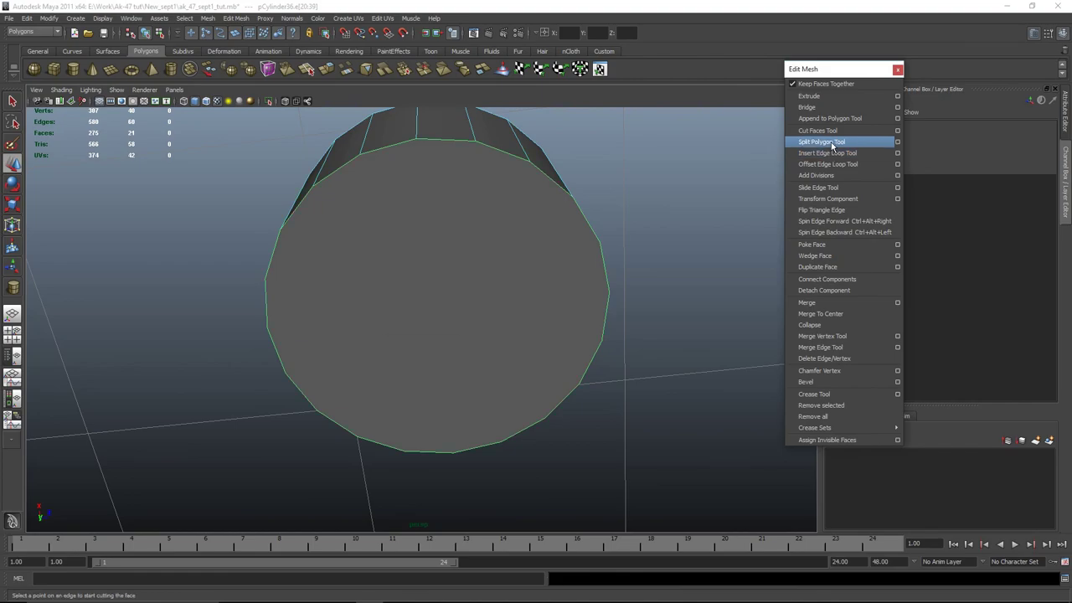
pyautogui.click(434, 139)
pyautogui.keyDown('alt'); pyautogui.moveTo(435, 139); pyautogui.dragTo(466, 338); pyautogui.keyUp('alt')
pyautogui.click(432, 344)
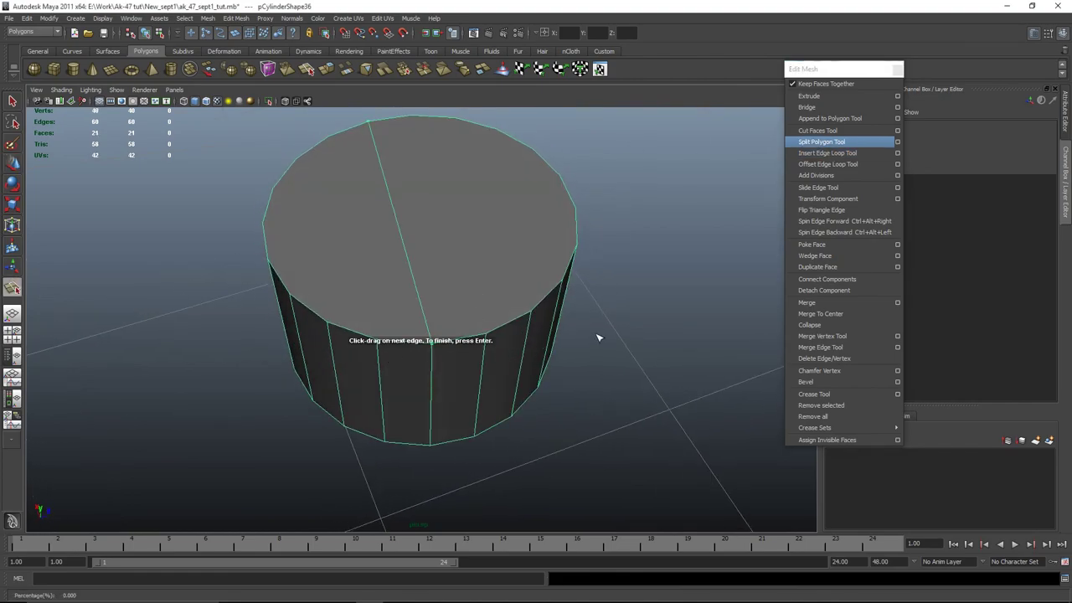
pyautogui.press('Return')
pyautogui.keyDown('alt'); pyautogui.moveTo(598, 337); pyautogui.dragTo(452, 308); pyautogui.keyUp('alt')
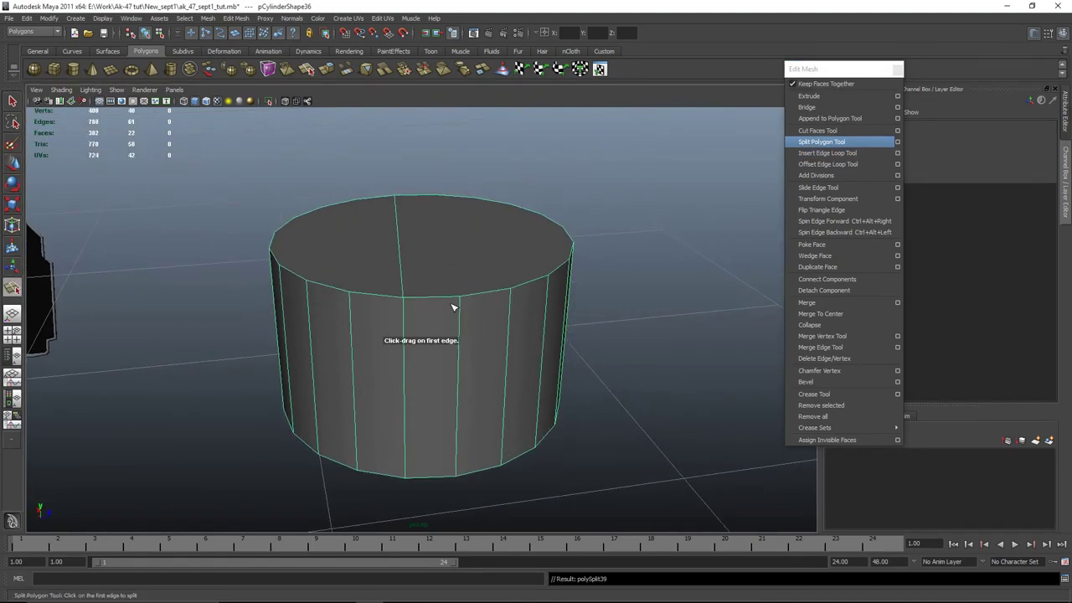
pyautogui.keyDown('alt'); pyautogui.moveTo(567, 308); pyautogui.dragTo(541, 346); pyautogui.keyUp('alt')
pyautogui.press('Return')
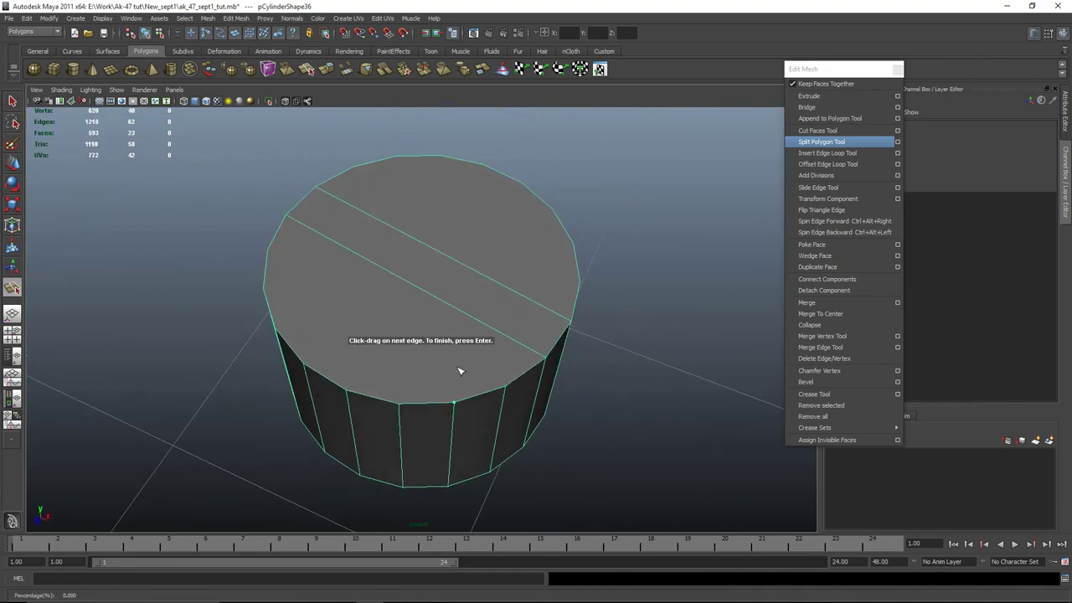
pyautogui.hotkey('ctrl', 'z')
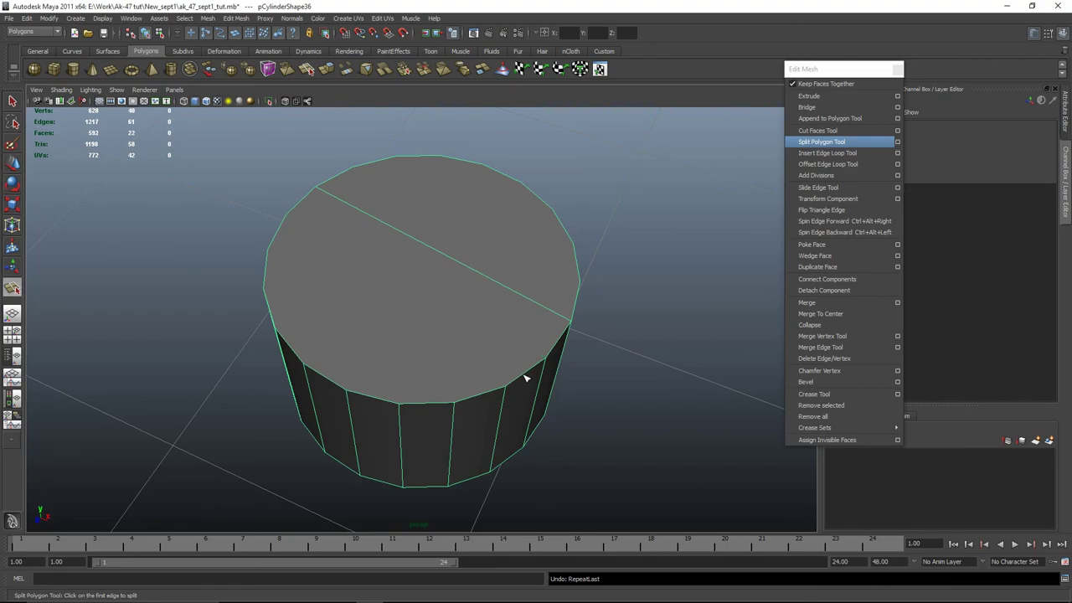
# Add more evenly spaced parallel split lines across the cap
pyautogui.click(523, 378)
pyautogui.moveTo(266, 263); pyautogui.dragTo(267, 263)
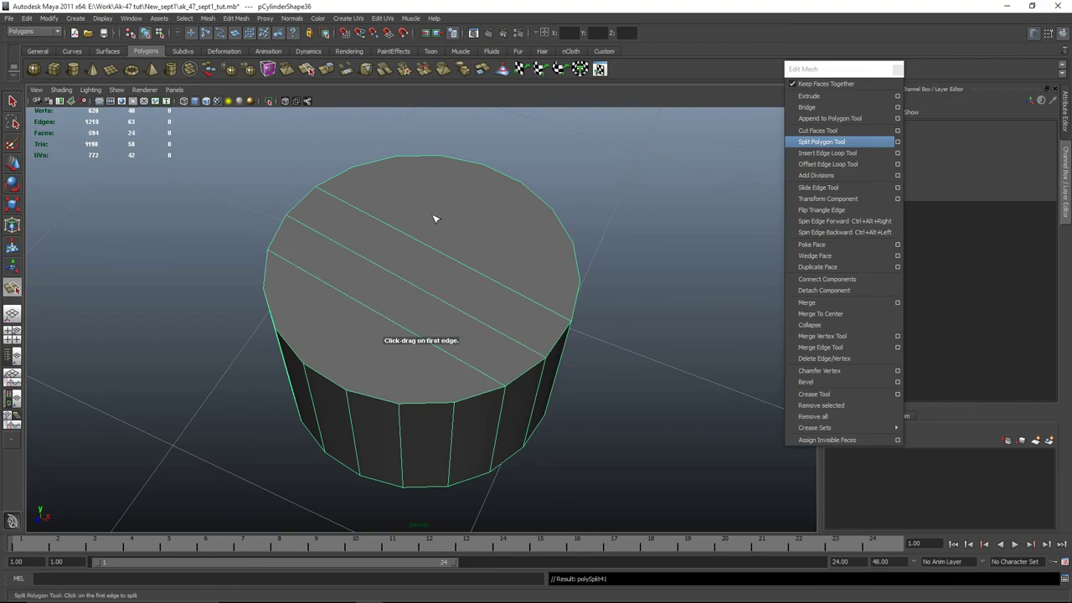
pyautogui.keyDown('alt'); pyautogui.moveTo(433, 217); pyautogui.dragTo(344, 376); pyautogui.keyUp('alt')
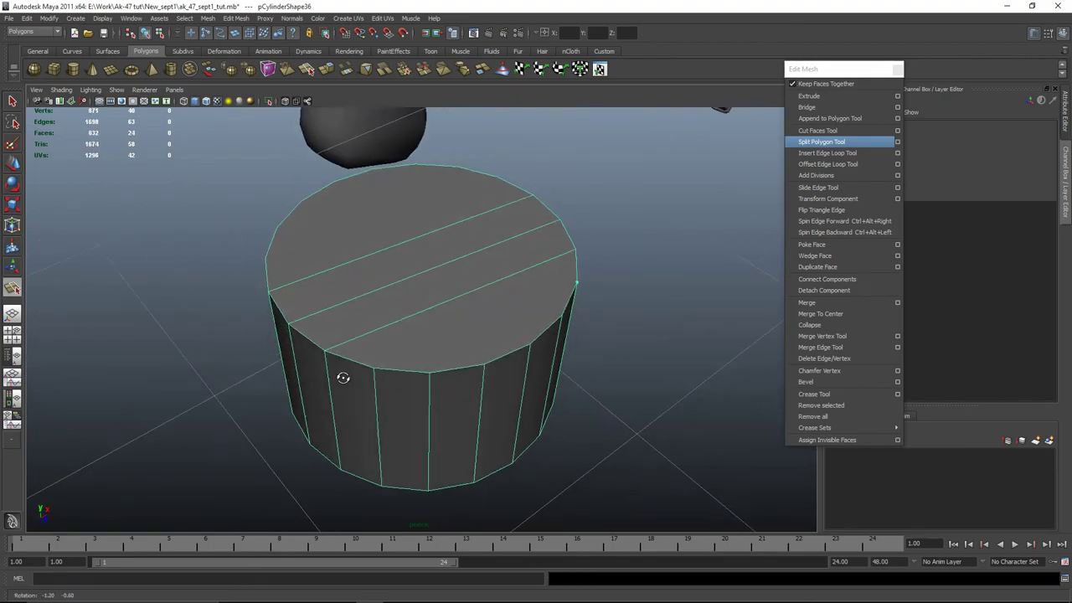
pyautogui.scroll(3, 402, 383)
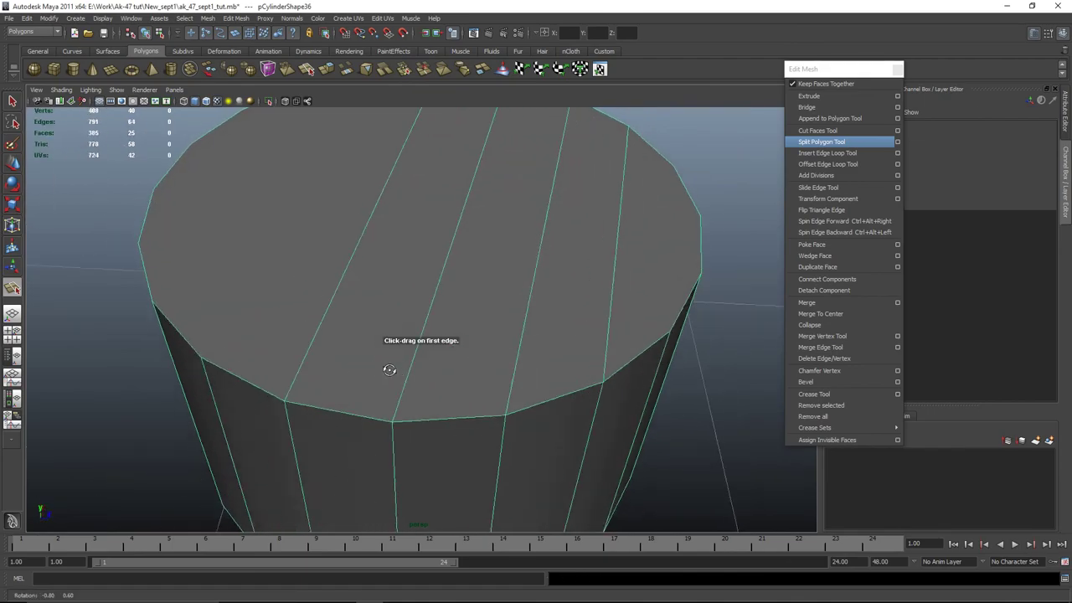
pyautogui.keyDown('alt'); pyautogui.moveTo(234, 363); pyautogui.dragTo(523, 372); pyautogui.keyUp('alt')
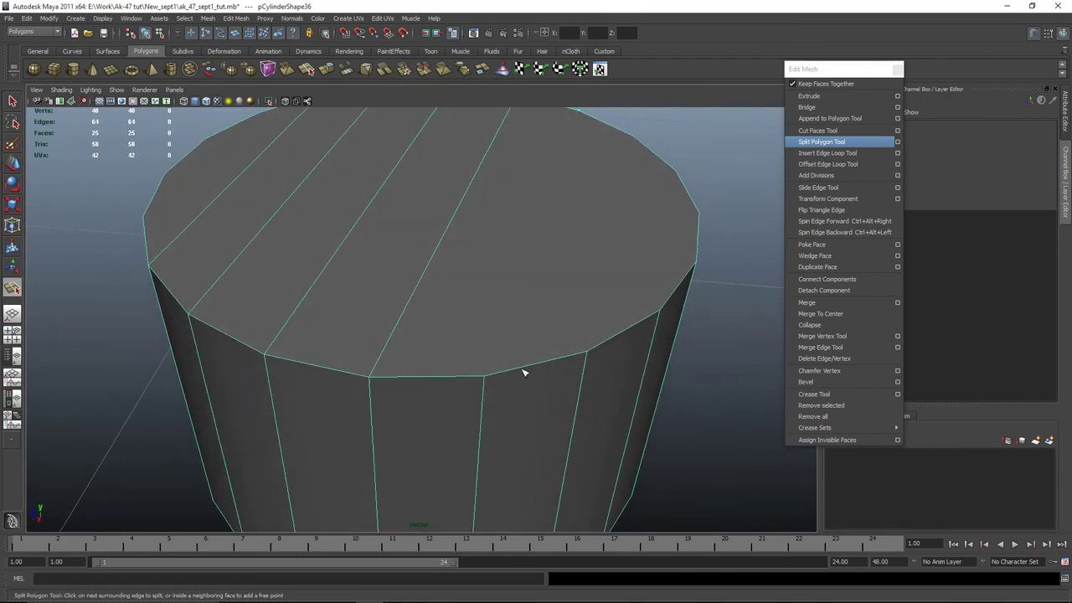
pyautogui.press('Return')
pyautogui.keyDown('alt'); pyautogui.moveTo(348, 395); pyautogui.dragTo(458, 365); pyautogui.keyUp('alt')
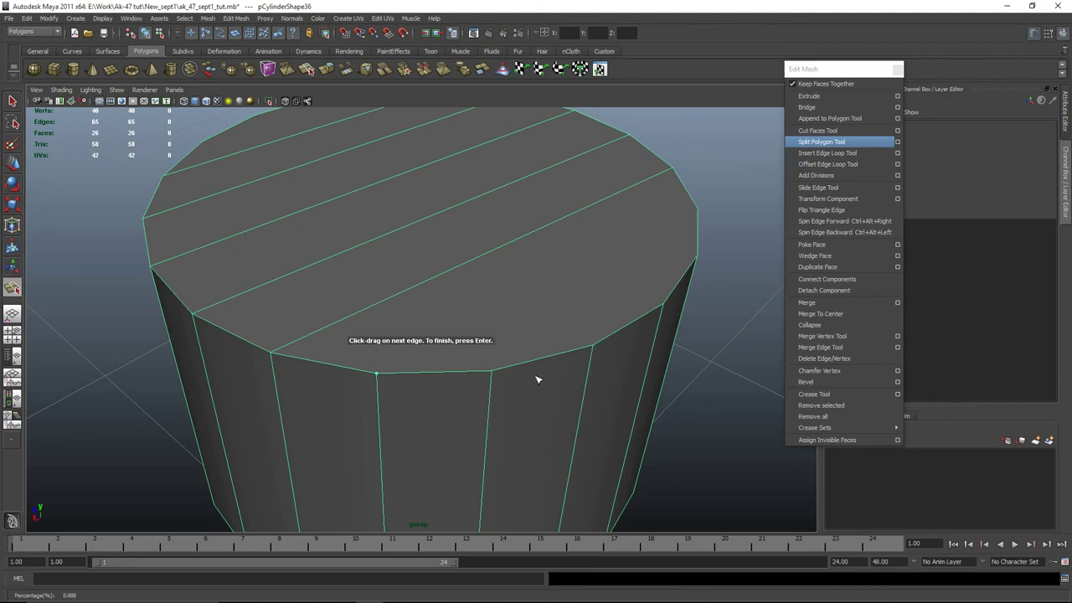
pyautogui.keyDown('alt'); pyautogui.moveTo(538, 380); pyautogui.dragTo(337, 369); pyautogui.keyUp('alt')
pyautogui.press('Return')
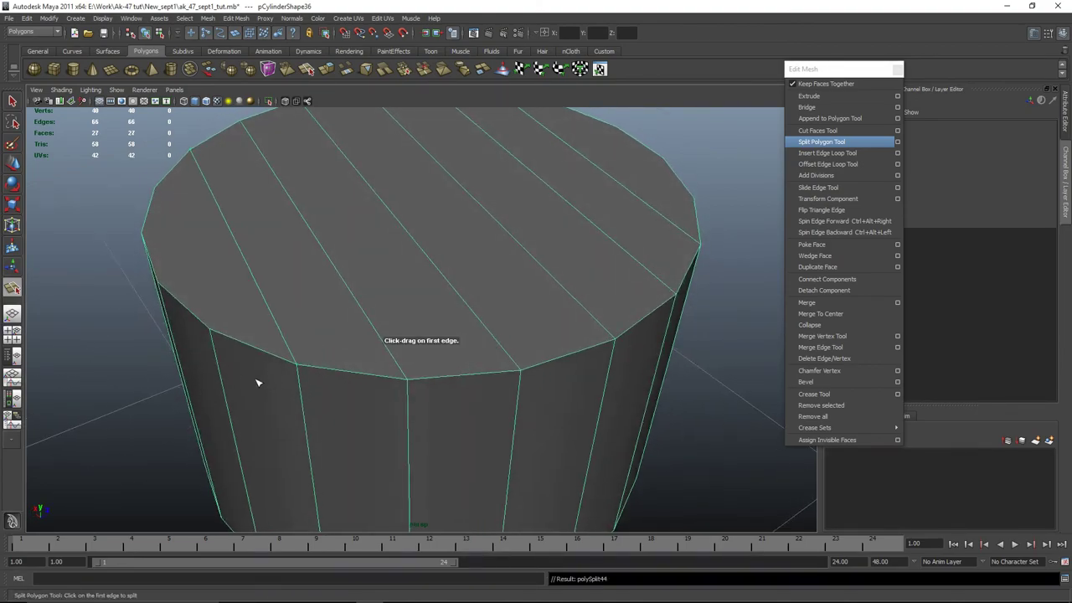
pyautogui.keyDown('alt'); pyautogui.moveTo(256, 378); pyautogui.dragTo(286, 379); pyautogui.keyUp('alt')
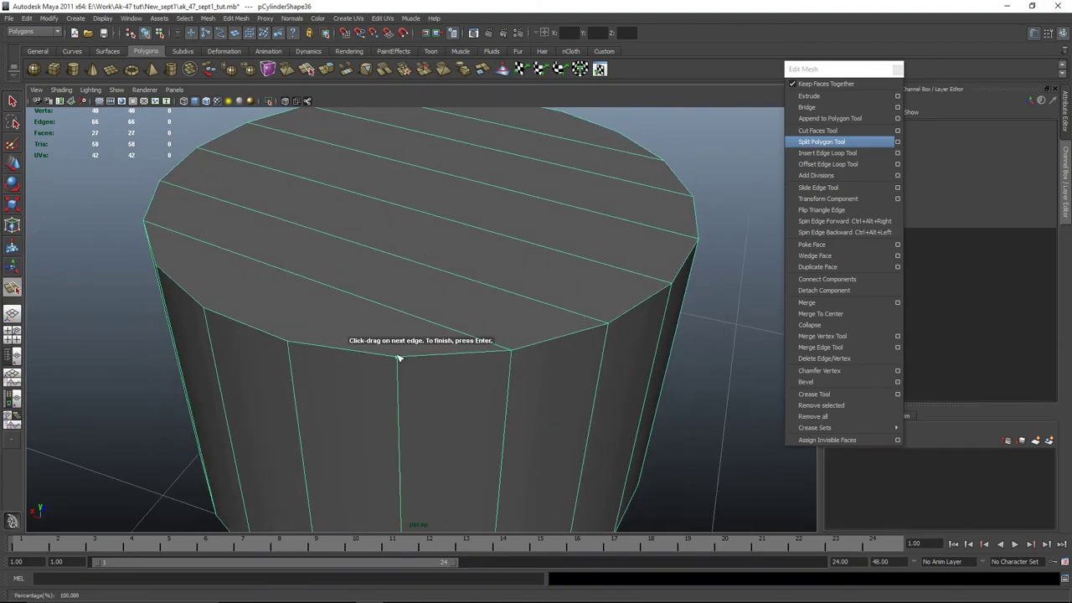
pyautogui.keyDown('alt'); pyautogui.moveTo(399, 357); pyautogui.dragTo(474, 354); pyautogui.keyUp('alt')
pyautogui.press('Return')
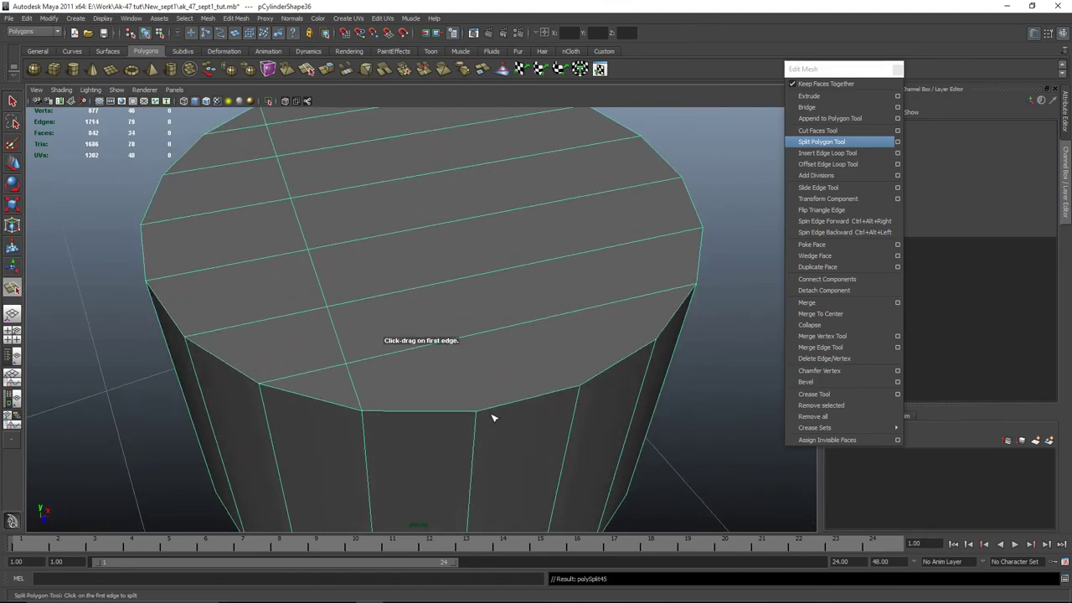
pyautogui.keyDown('alt'); pyautogui.moveTo(410, 433); pyautogui.dragTo(562, 364); pyautogui.keyUp('alt')
# Cut crossing split lines perpendicular to the first set, forming a square grid
pyautogui.click(442, 389)
pyautogui.scroll(4, 562, 365)
pyautogui.press('Return')
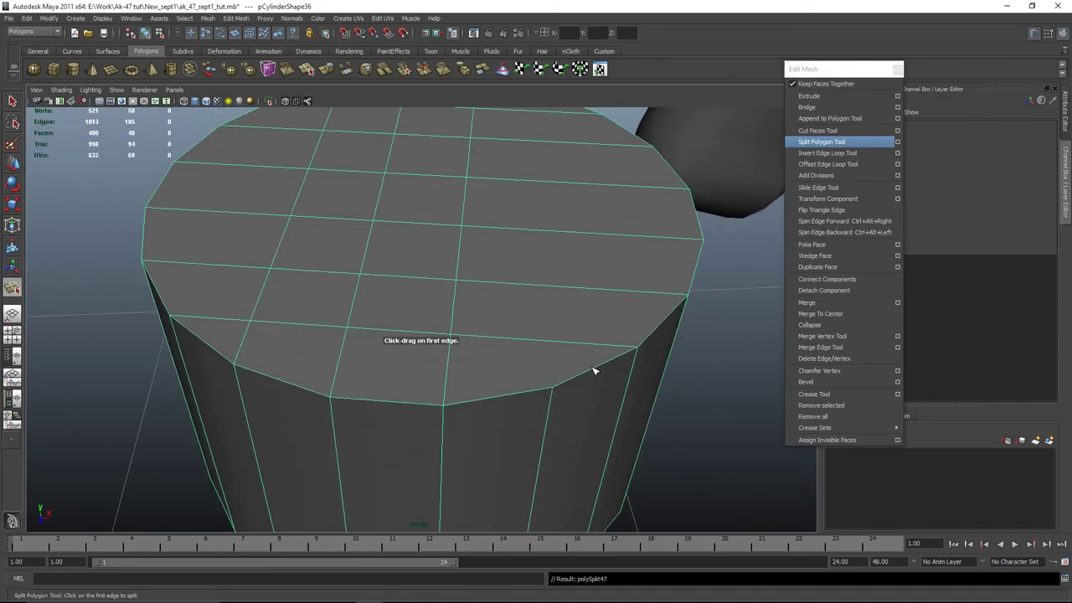
pyautogui.keyDown('alt'); pyautogui.moveTo(680, 362); pyautogui.dragTo(505, 375); pyautogui.keyUp('alt')
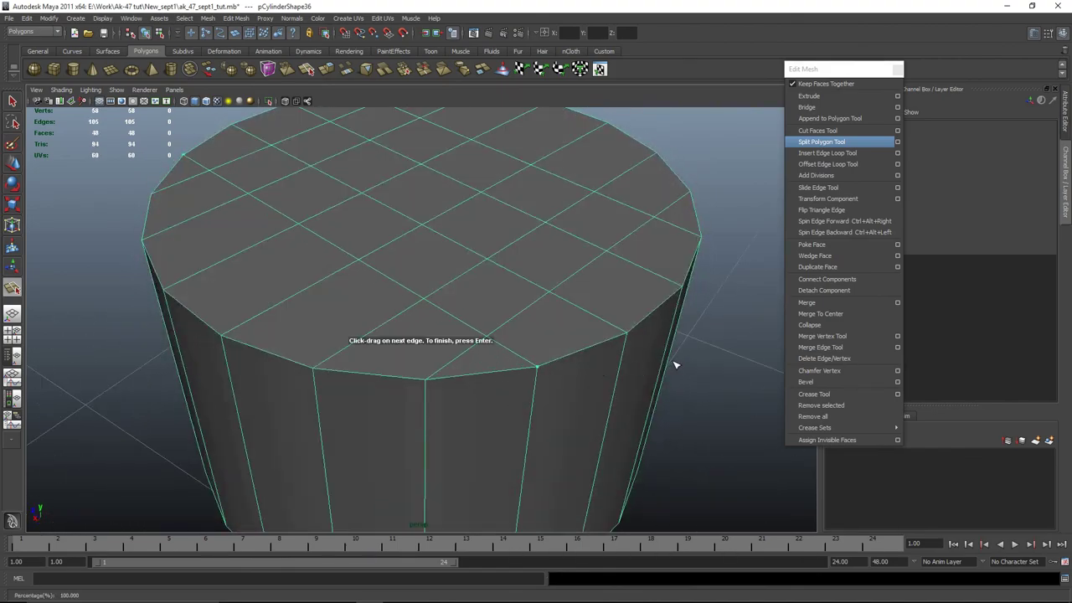
pyautogui.press('w')
pyautogui.scroll(-4, 574, 376)
pyautogui.keyDown('alt'); pyautogui.moveTo(575, 376); pyautogui.dragTo(459, 409); pyautogui.keyUp('alt')
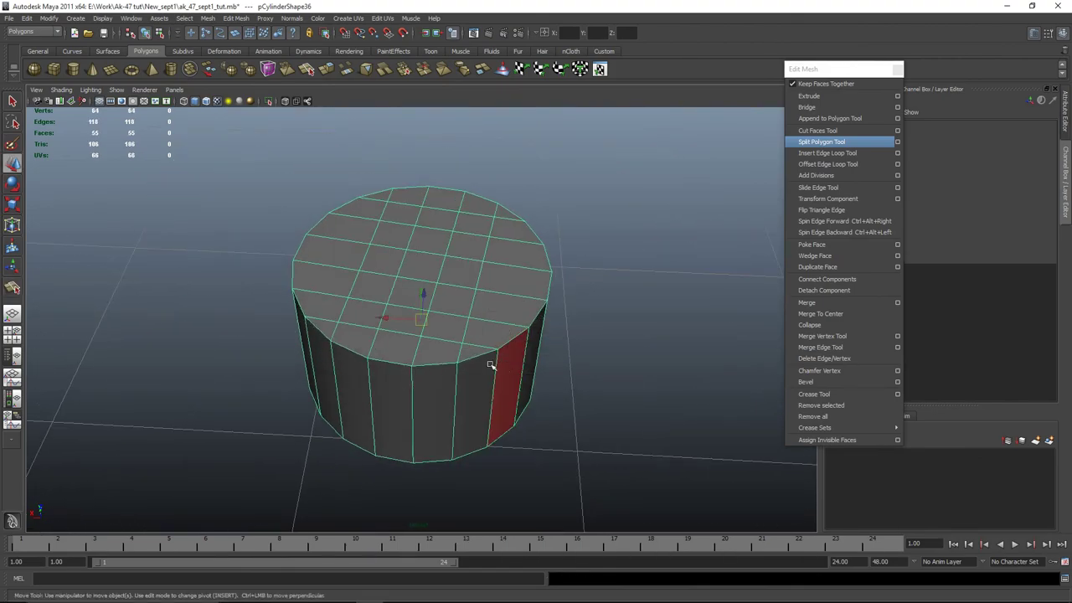
pyautogui.keyDown('alt'); pyautogui.moveTo(506, 333); pyautogui.dragTo(402, 283); pyautogui.keyUp('alt')
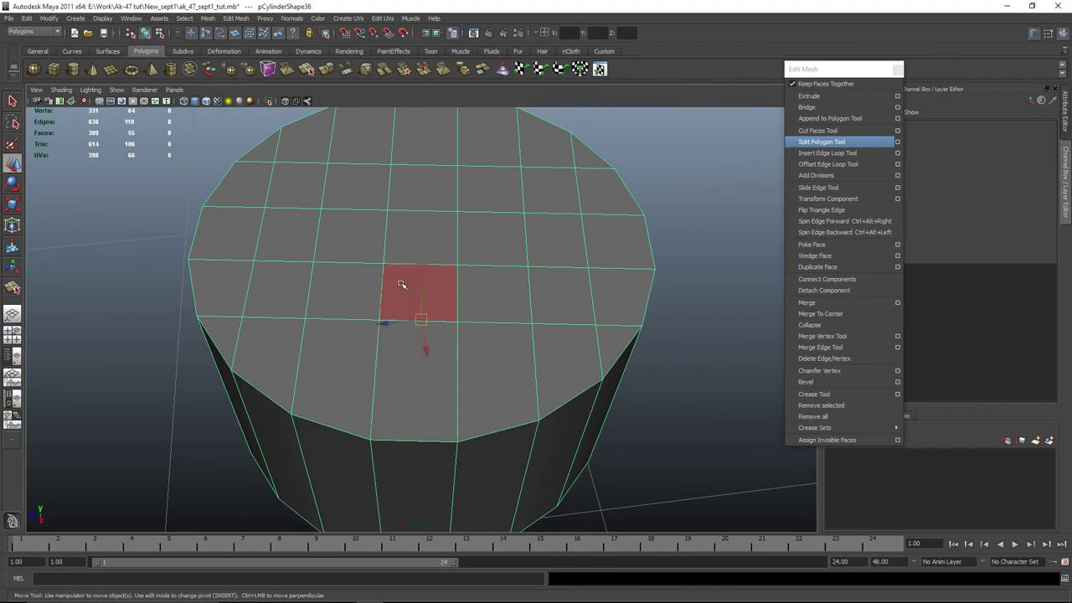
pyautogui.keyDown('alt'); pyautogui.moveTo(438, 220); pyautogui.dragTo(374, 366); pyautogui.keyUp('alt')
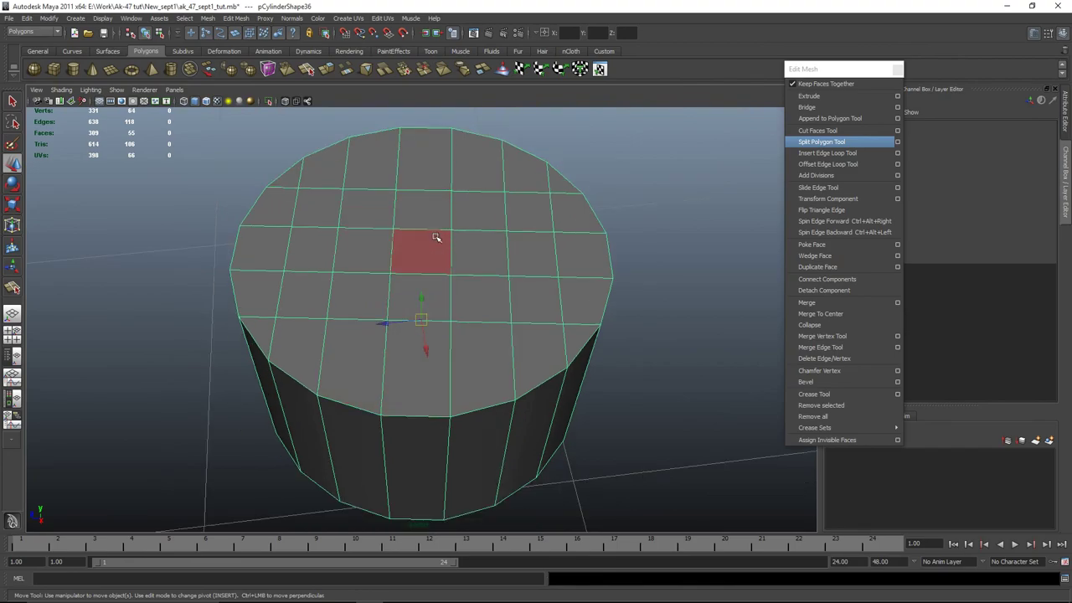
# Select all the cylinder's faces, frame them, and switch to the front view
pyautogui.click(368, 161)
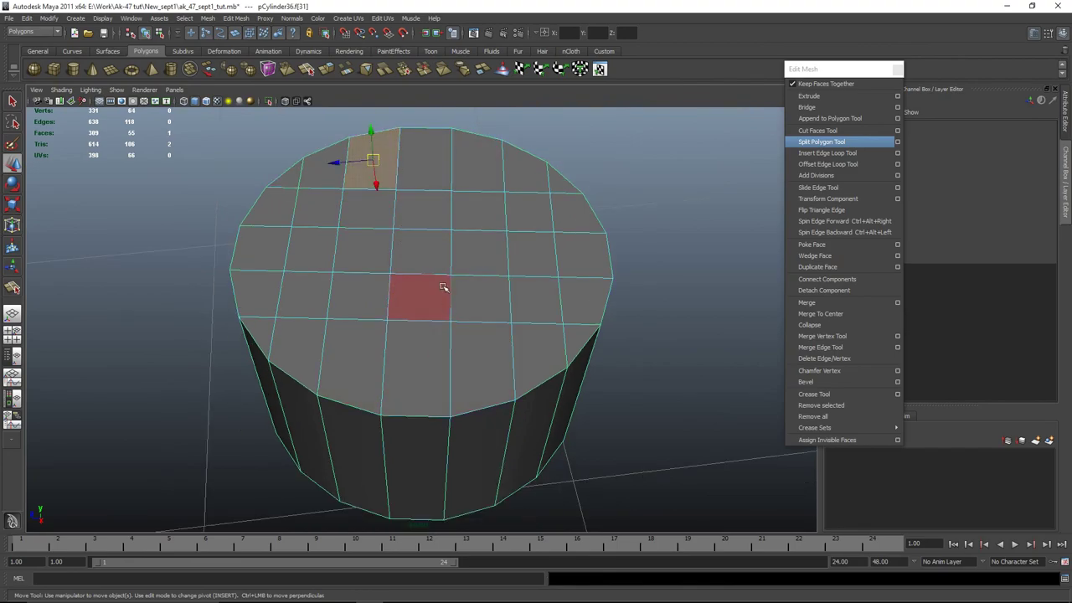
pyautogui.scroll(-5, 453, 247)
pyautogui.hotkey('ctrl', 'shift', 'a')
pyautogui.press('f')
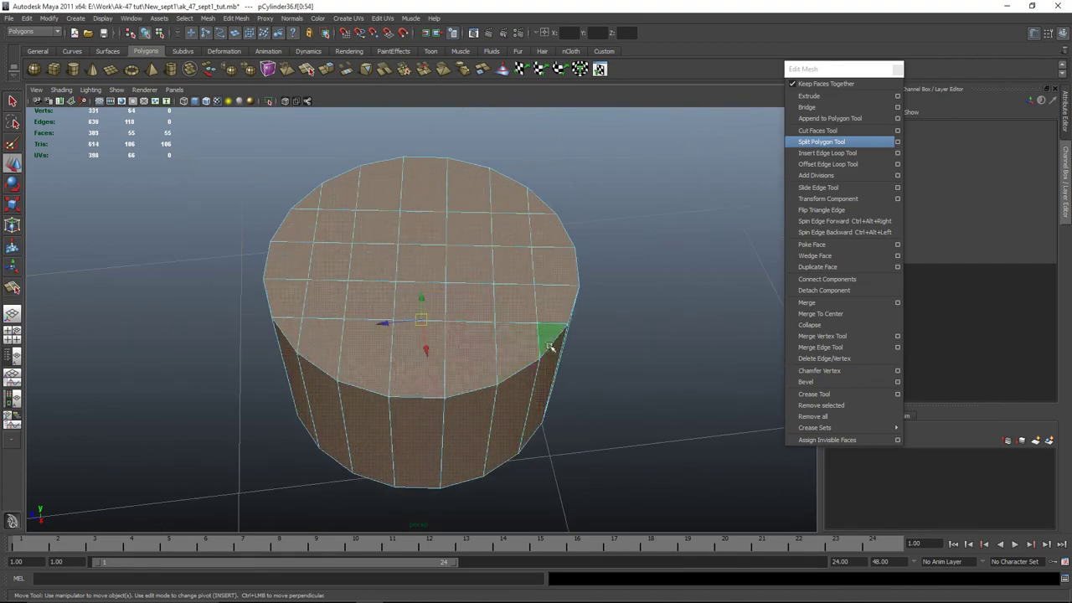
pyautogui.press('space')
pyautogui.press('space')
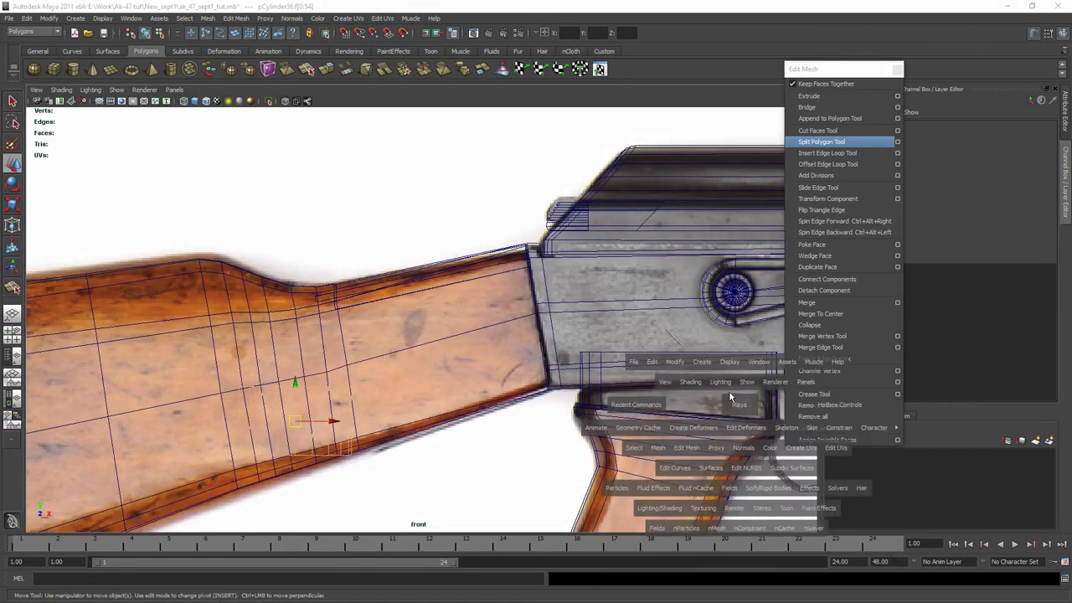
# Extrude a strip of faces across the gridded cap to form a slot
pyautogui.press('f')
pyautogui.scroll(-6, 456, 401)
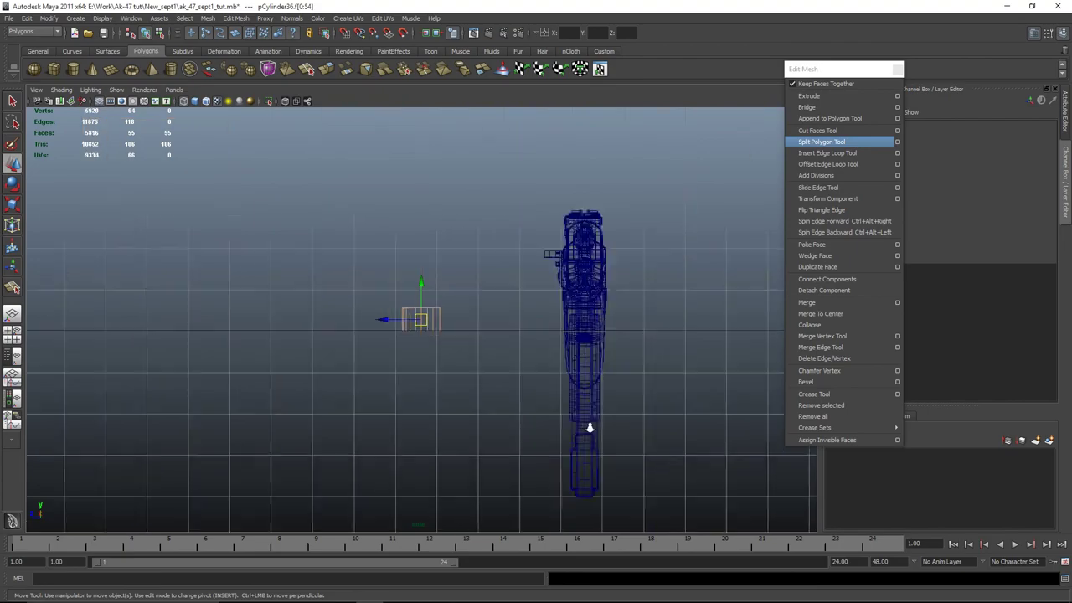
pyautogui.moveTo(492, 389); pyautogui.dragTo(388, 335)
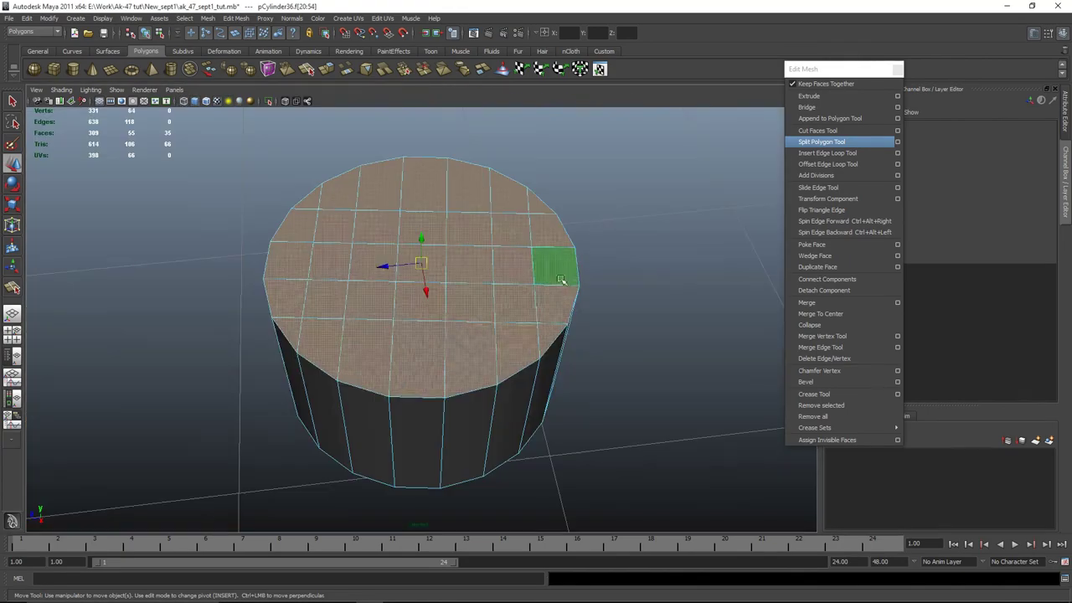
pyautogui.keyDown('shift'); pyautogui.click(418, 303); pyautogui.keyUp('shift')
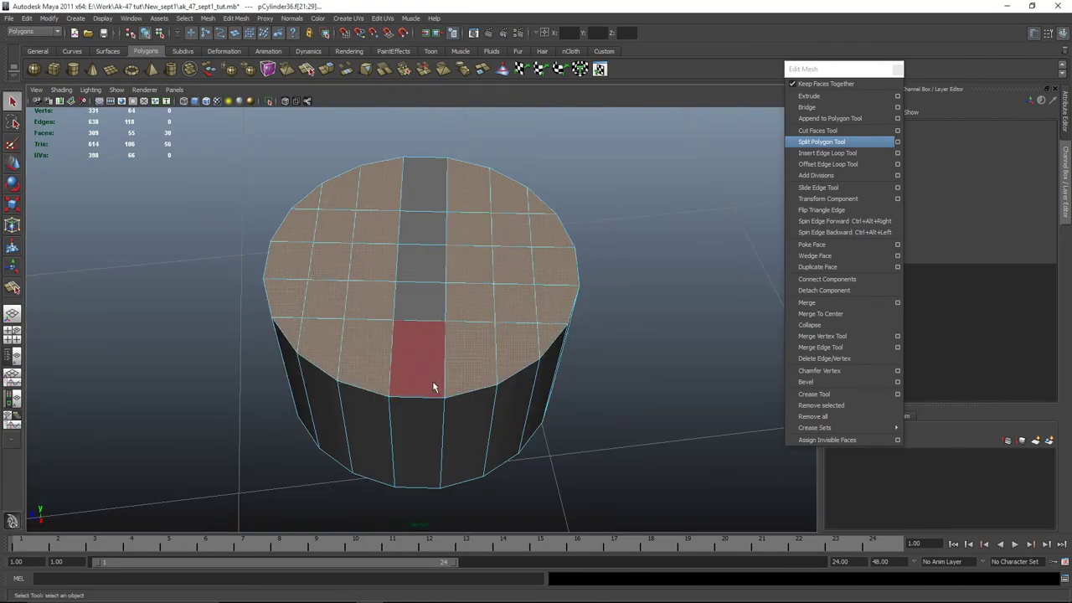
pyautogui.scroll(-5, 614, 447)
pyautogui.keyDown('alt'); pyautogui.moveTo(615, 448); pyautogui.dragTo(669, 427); pyautogui.keyUp('alt')
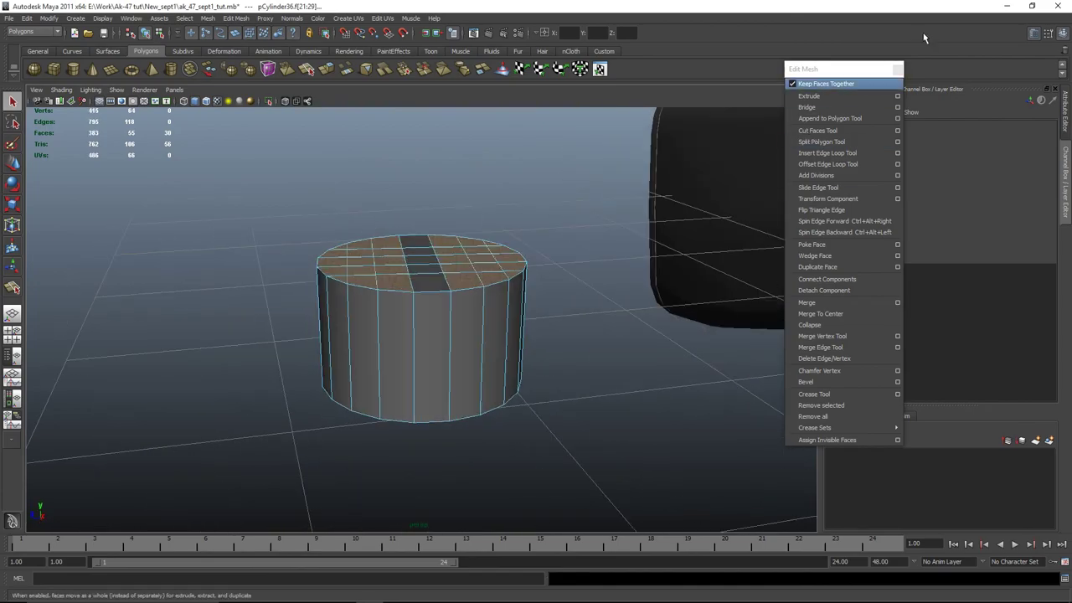
pyautogui.click(809, 96)
pyautogui.moveTo(483, 227); pyautogui.dragTo(480, 198)
pyautogui.click(554, 362)
# Bevel the slot's edge loop and set the bevel Offset to 0.2
pyautogui.keyDown('alt'); pyautogui.moveTo(554, 362); pyautogui.dragTo(586, 363, button='right'); pyautogui.keyUp('alt')
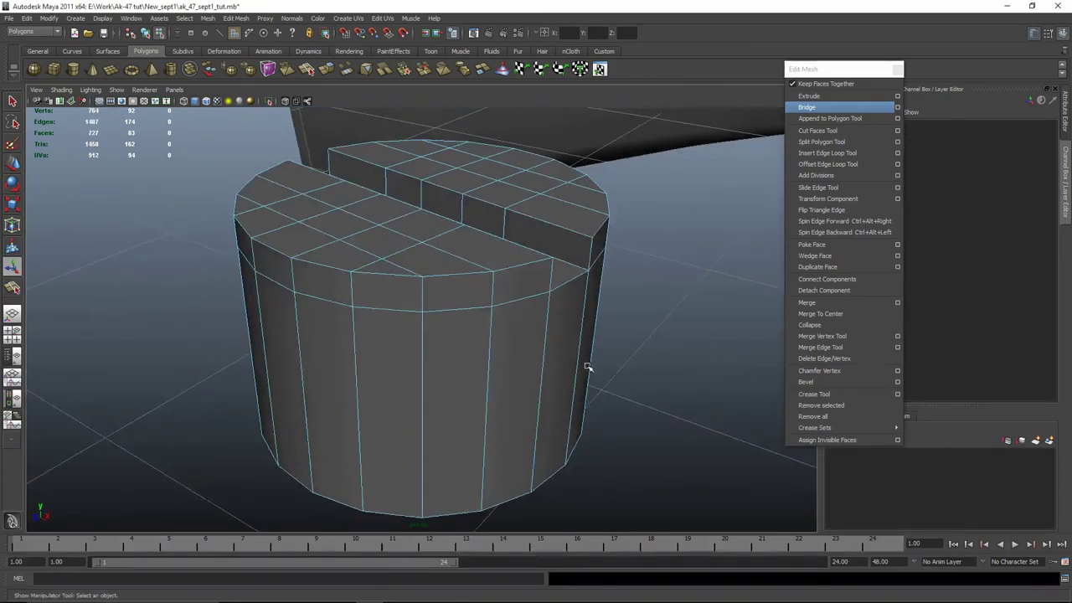
pyautogui.keyDown('alt'); pyautogui.moveTo(586, 363); pyautogui.dragTo(464, 390); pyautogui.keyUp('alt')
pyautogui.moveTo(482, 267); pyautogui.dragTo(479, 244, button='right')
pyautogui.click(506, 269)
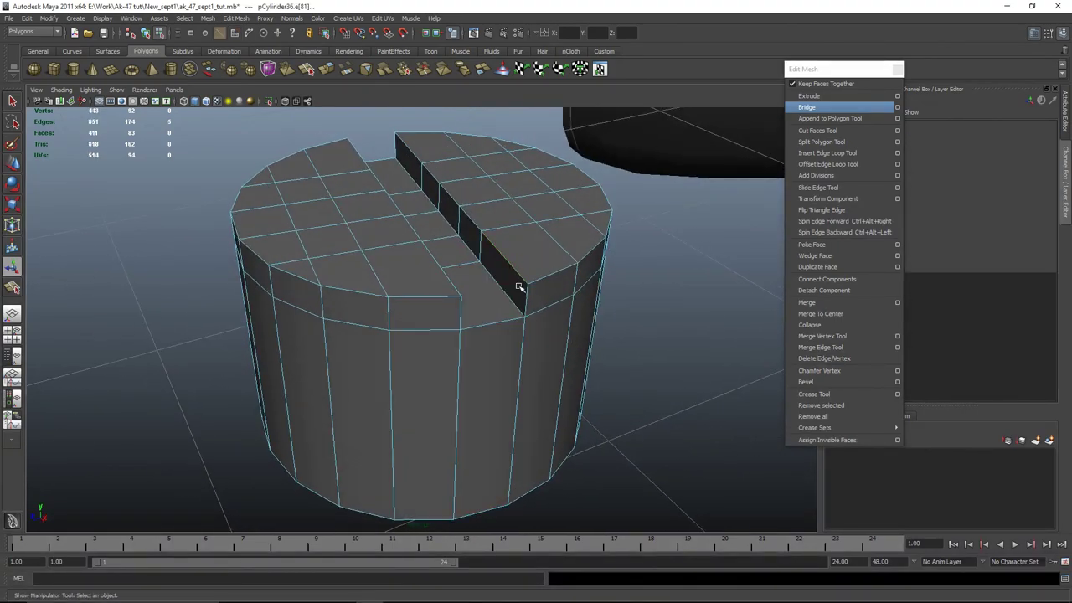
pyautogui.press('q')
pyautogui.keyDown('shift'); pyautogui.doubleClick(481, 151); pyautogui.keyUp('shift')
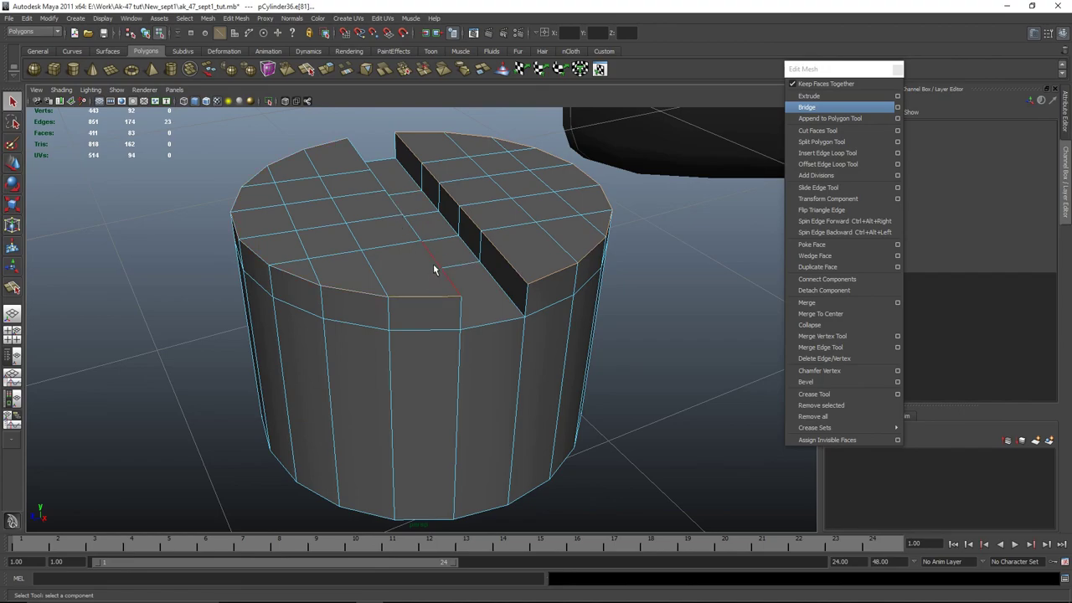
pyautogui.click(805, 382)
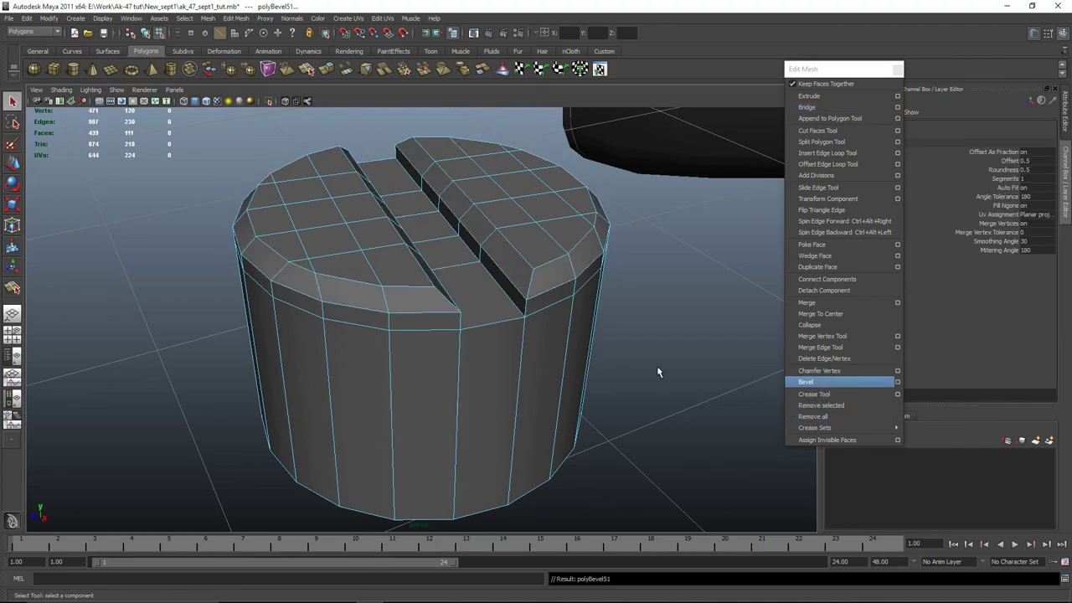
pyautogui.keyDown('alt'); pyautogui.moveTo(658, 370); pyautogui.dragTo(670, 335); pyautogui.keyUp('alt')
pyautogui.click(1007, 162)
pyautogui.moveTo(639, 246); pyautogui.dragTo(638, 247, button='middle')
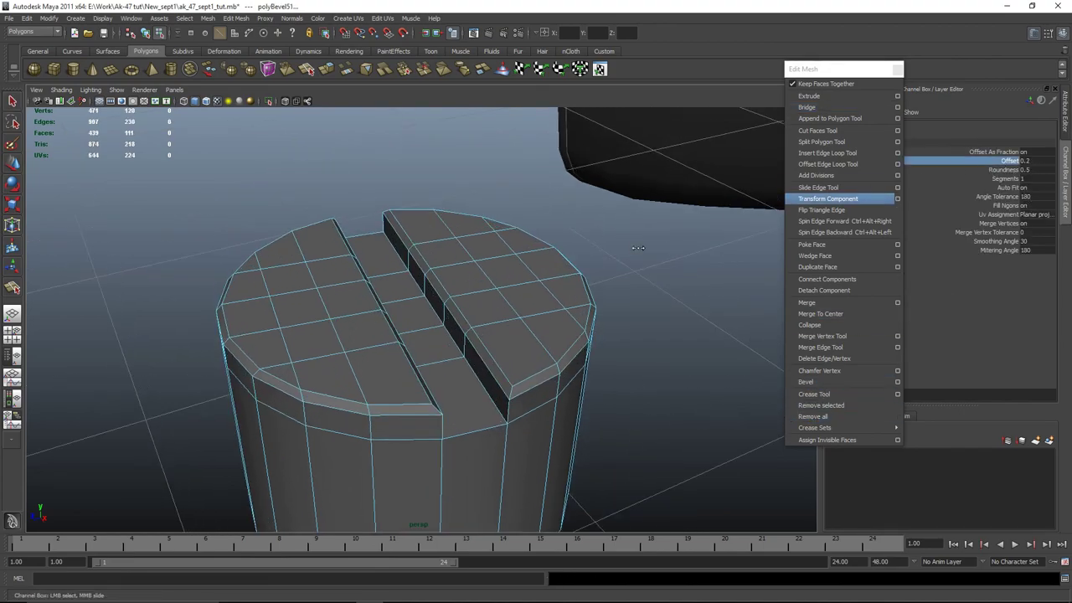
# Clear the component selection and select the whole cylinder in object mode
pyautogui.keyDown('alt'); pyautogui.moveTo(665, 341); pyautogui.dragTo(617, 340); pyautogui.keyUp('alt')
pyautogui.moveTo(442, 359); pyautogui.dragTo(522, 376, button='right')
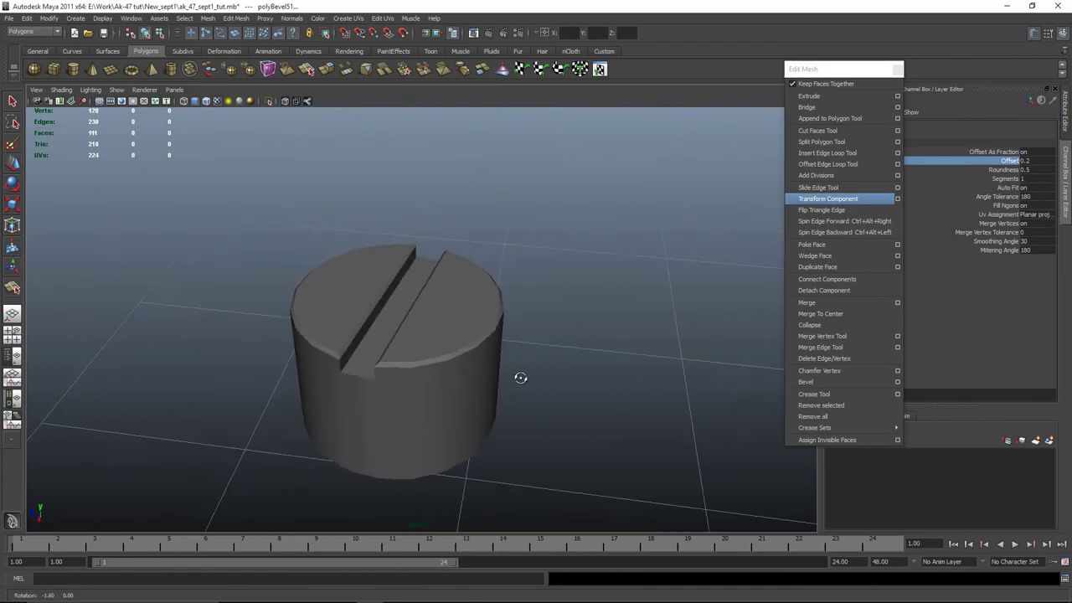
pyautogui.moveTo(522, 376)
pyautogui.keyDown('alt'); pyautogui.mouseDown()
pyautogui.moveTo(549, 421)
pyautogui.moveTo(524, 385)
pyautogui.mouseUp(); pyautogui.keyUp('alt')
pyautogui.press('F8')
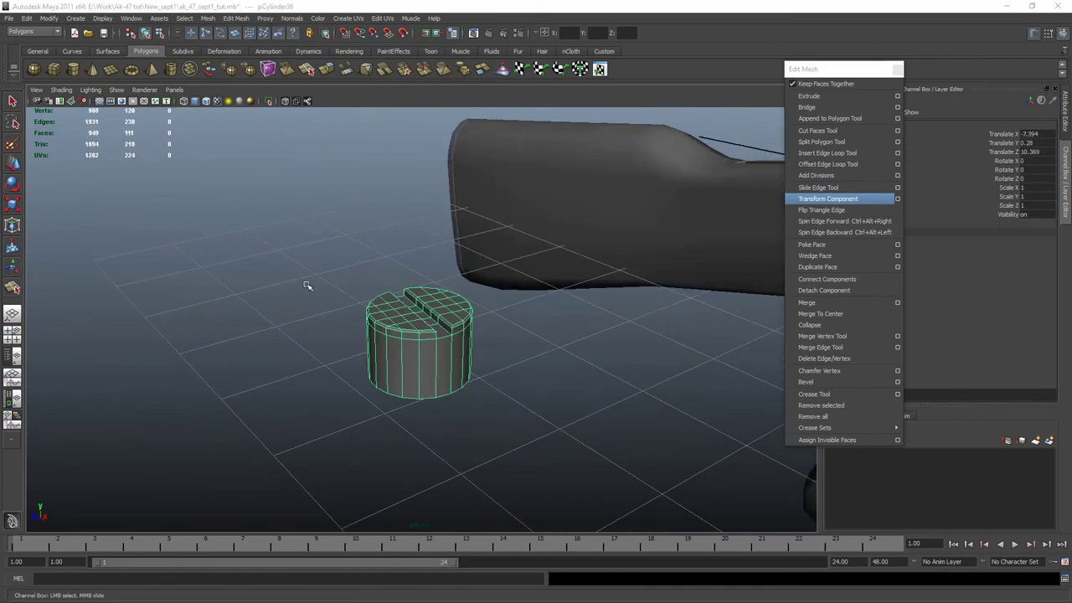
# Move the cylinder up onto the rifle and scale it down to 0.212
pyautogui.press('space')
pyautogui.press('w')
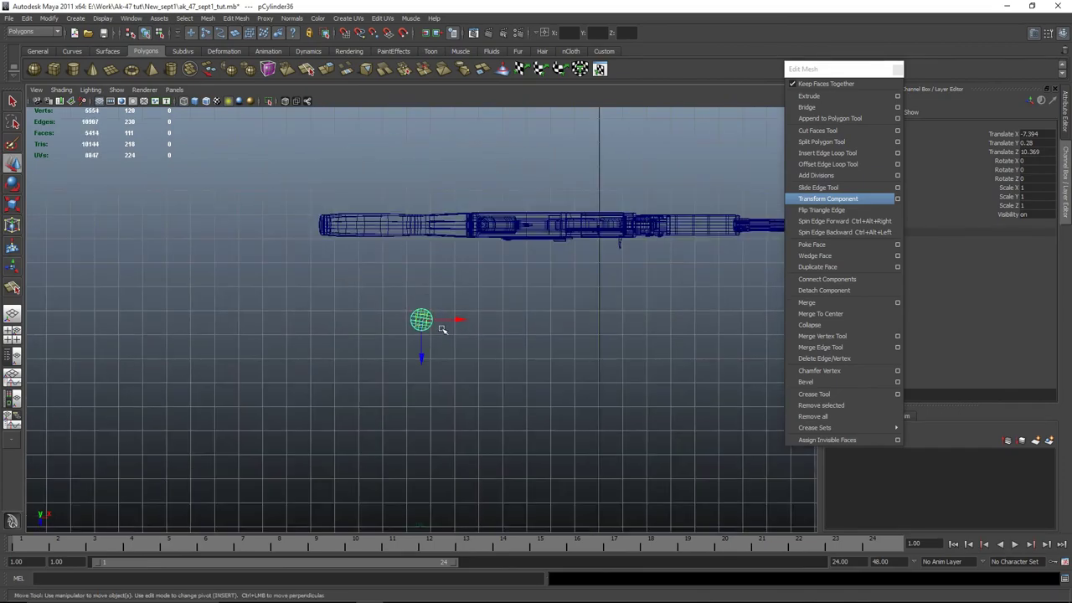
pyautogui.moveTo(423, 321); pyautogui.dragTo(430, 209)
pyautogui.scroll(6, 431, 232)
pyautogui.press('r')
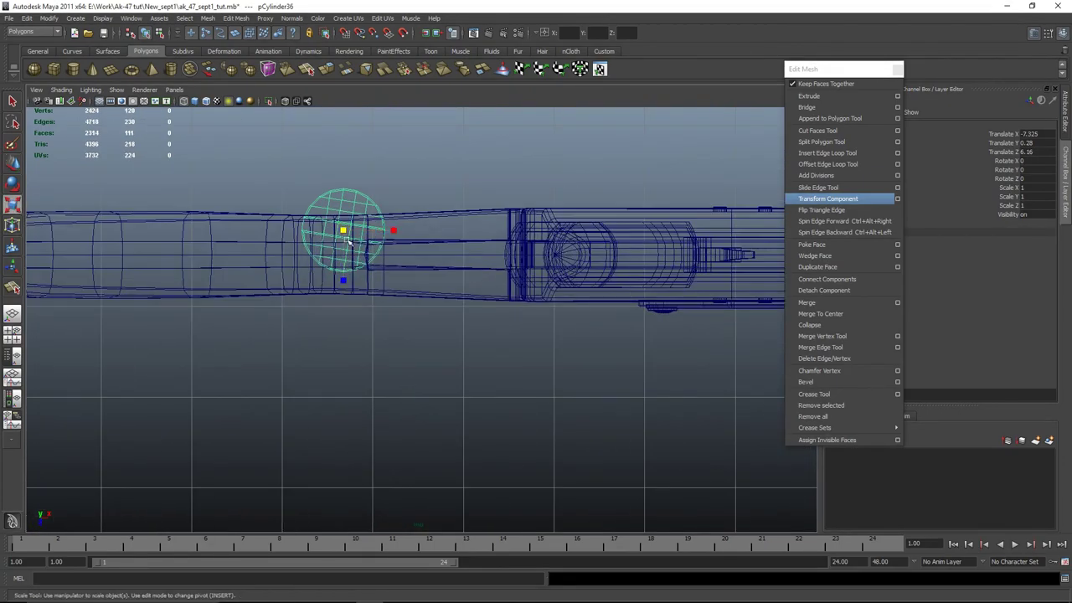
pyautogui.moveTo(345, 232); pyautogui.dragTo(334, 235)
pyautogui.scroll(5, 333, 234)
pyautogui.keyDown('alt'); pyautogui.moveTo(347, 215); pyautogui.dragTo(472, 367, button='middle'); pyautogui.keyUp('alt')
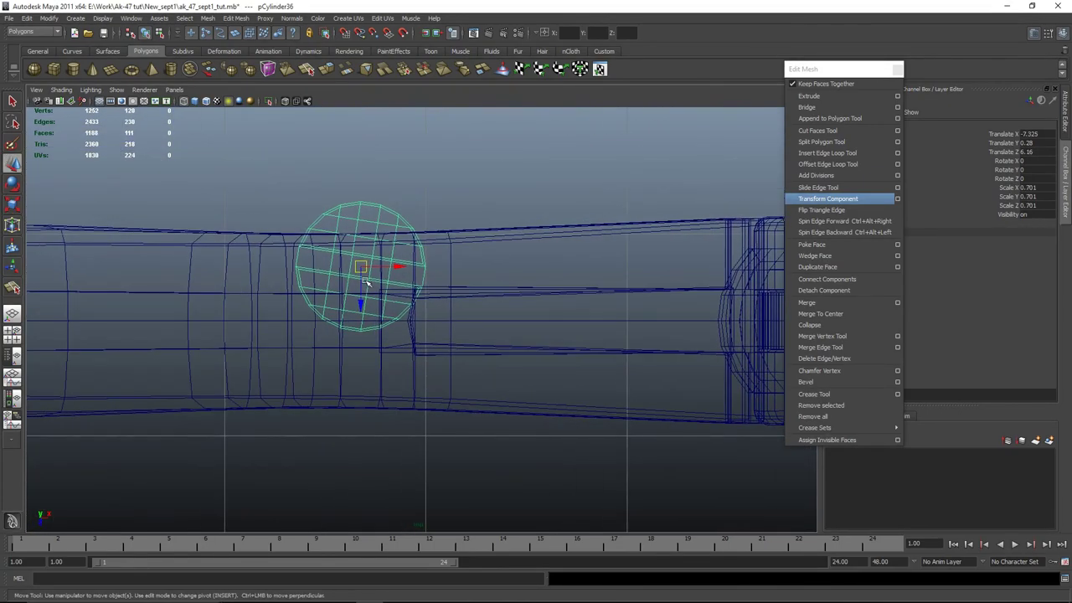
pyautogui.moveTo(366, 277); pyautogui.dragTo(474, 316)
pyautogui.press('w')
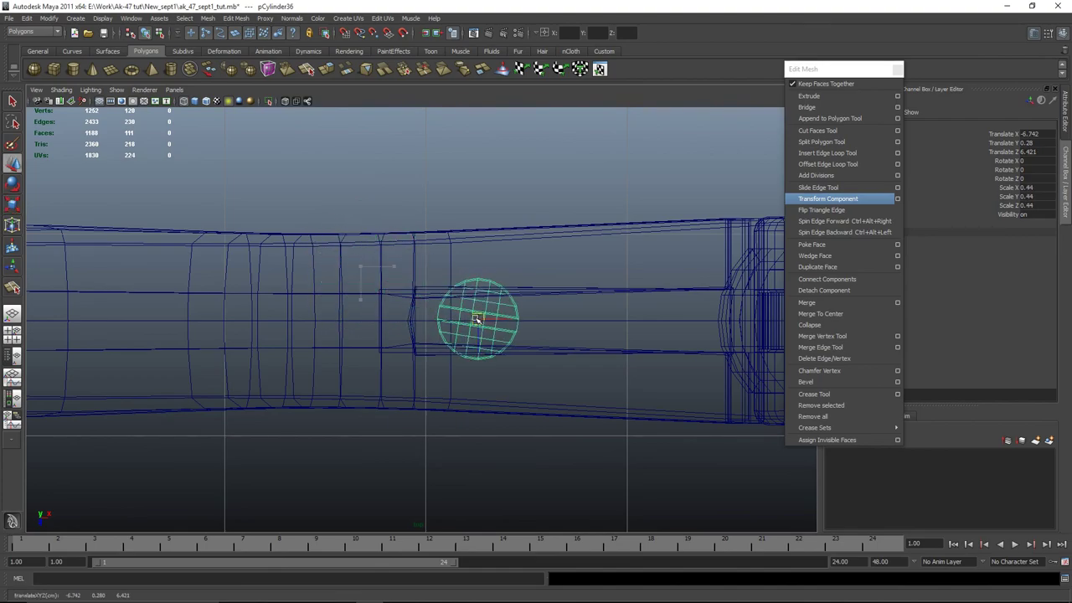
pyautogui.press('r')
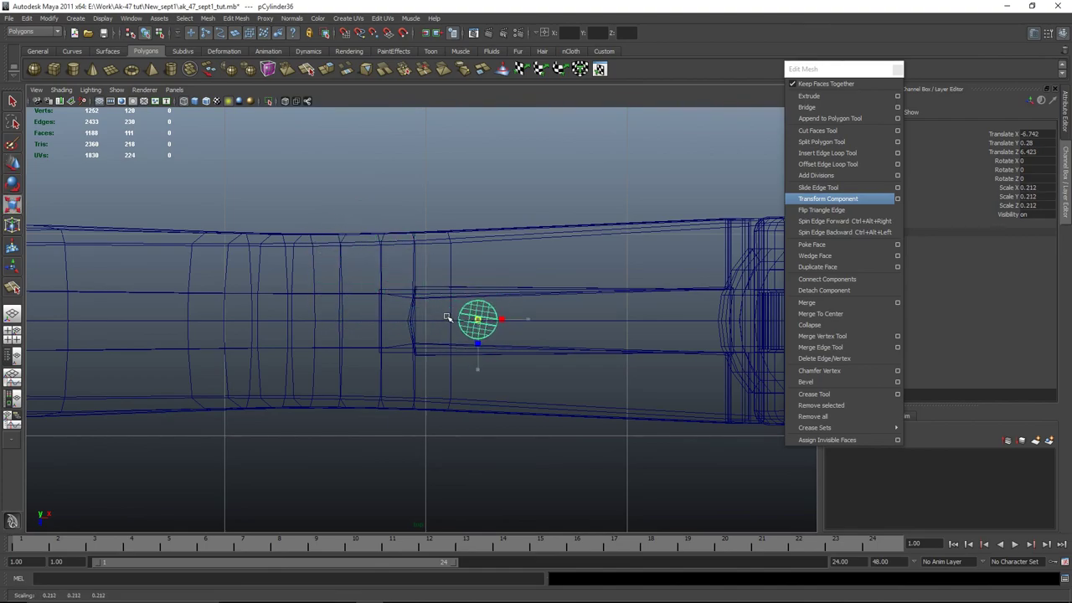
pyautogui.moveTo(448, 316); pyautogui.dragTo(444, 317)
pyautogui.scroll(2, 444, 318)
pyautogui.press('w')
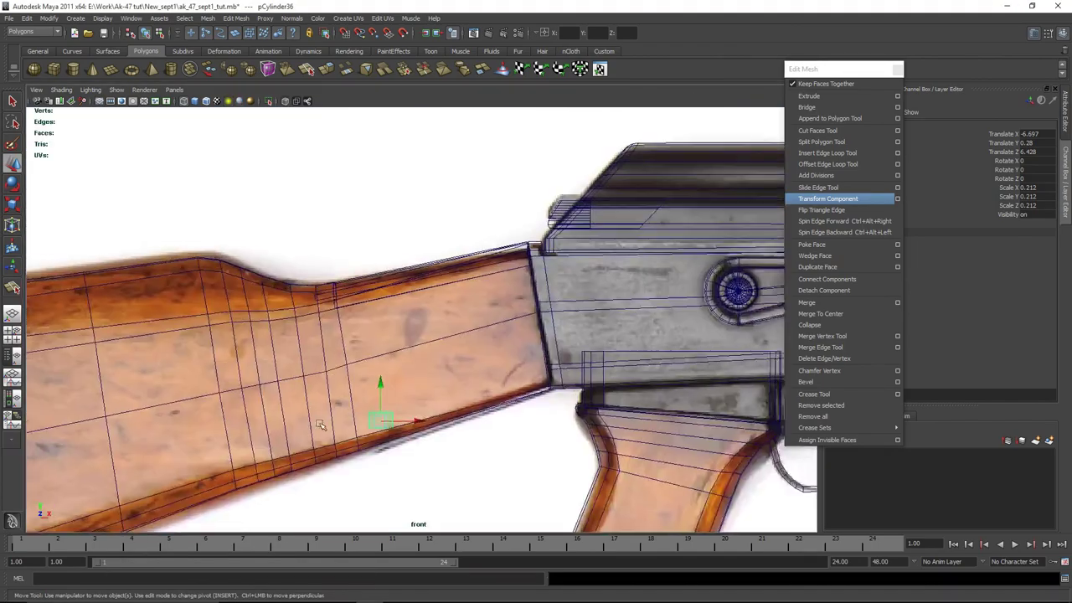
# Tilt the cylinder about 15°, shrink it to 0.149, and seat it in the rifle's top groove
pyautogui.scroll(-5, 455, 395)
pyautogui.keyDown('alt'); pyautogui.moveTo(455, 395); pyautogui.dragTo(469, 419, button='middle'); pyautogui.keyUp('alt')
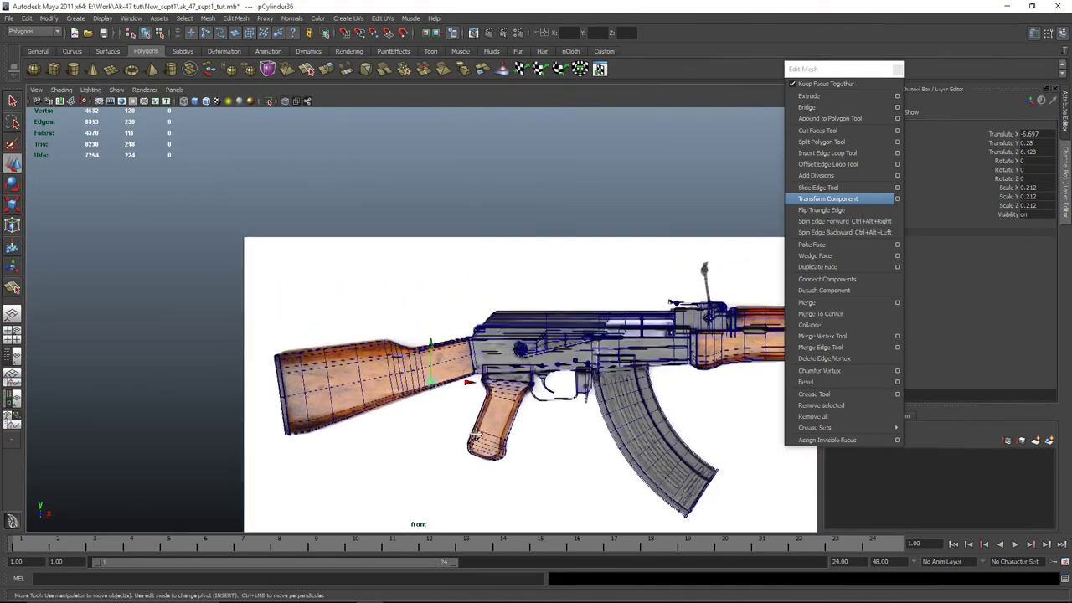
pyautogui.scroll(5, 469, 432)
pyautogui.scroll(4, 469, 432)
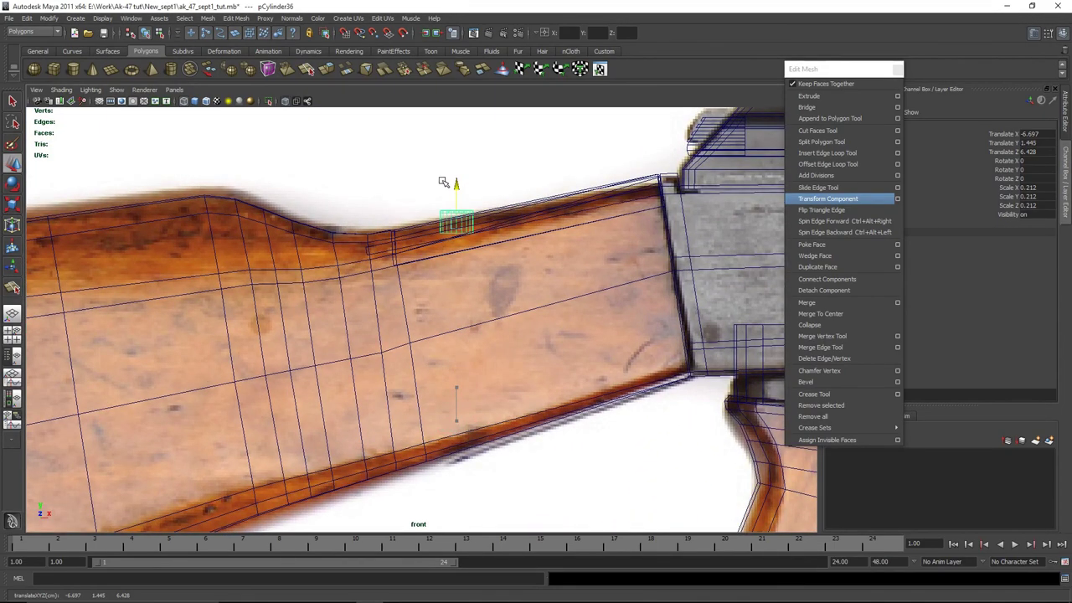
pyautogui.press('space')
pyautogui.press('space')
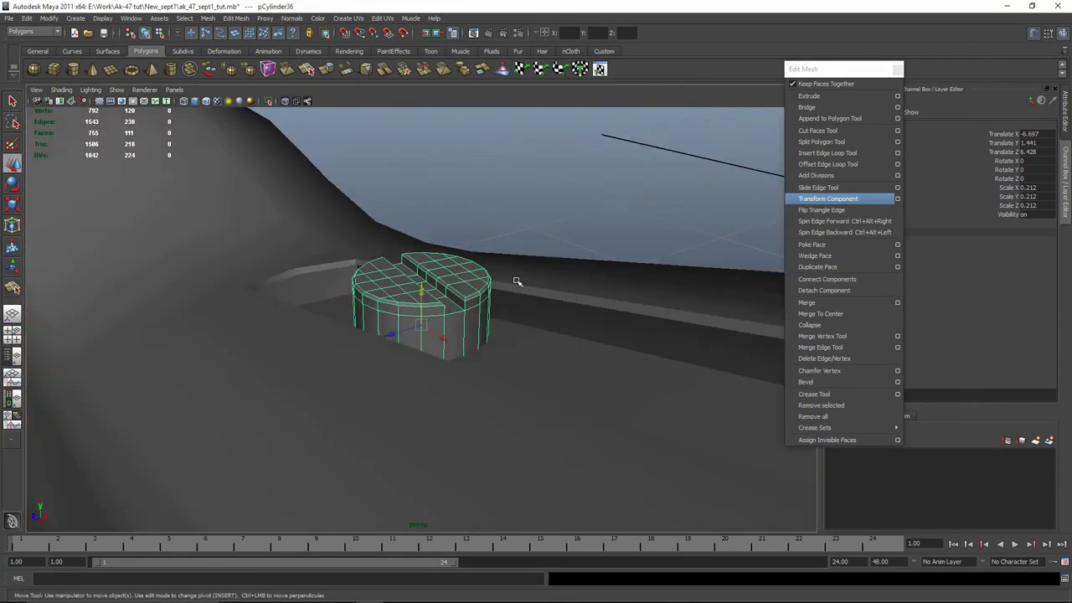
pyautogui.keyDown('alt'); pyautogui.moveTo(516, 282); pyautogui.dragTo(437, 341); pyautogui.keyUp('alt')
pyautogui.press('e')
pyautogui.press('w')
pyautogui.press('r')
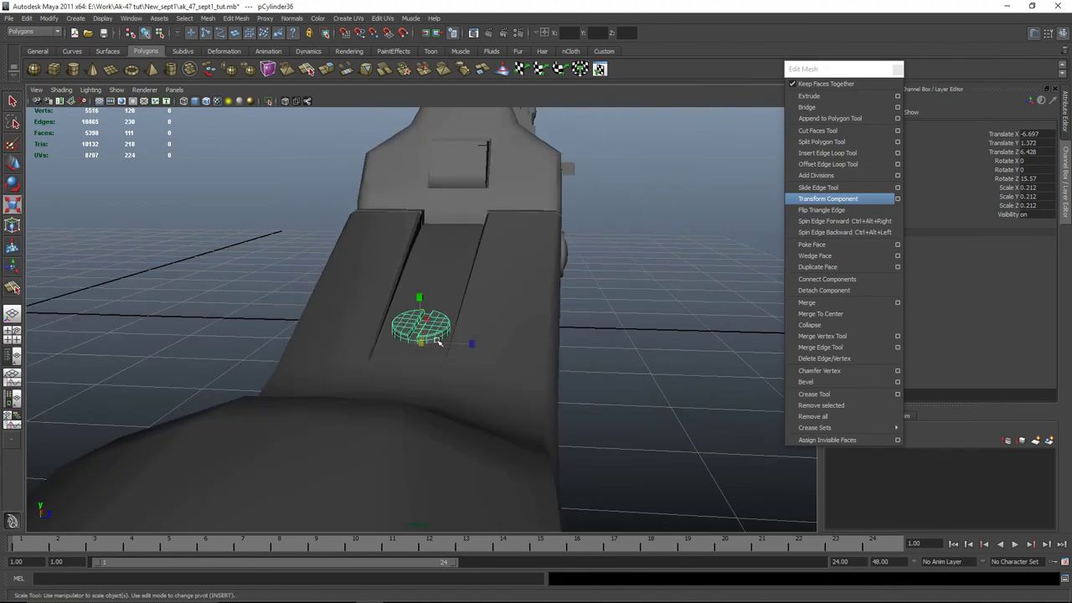
pyautogui.press('w')
pyautogui.press('r')
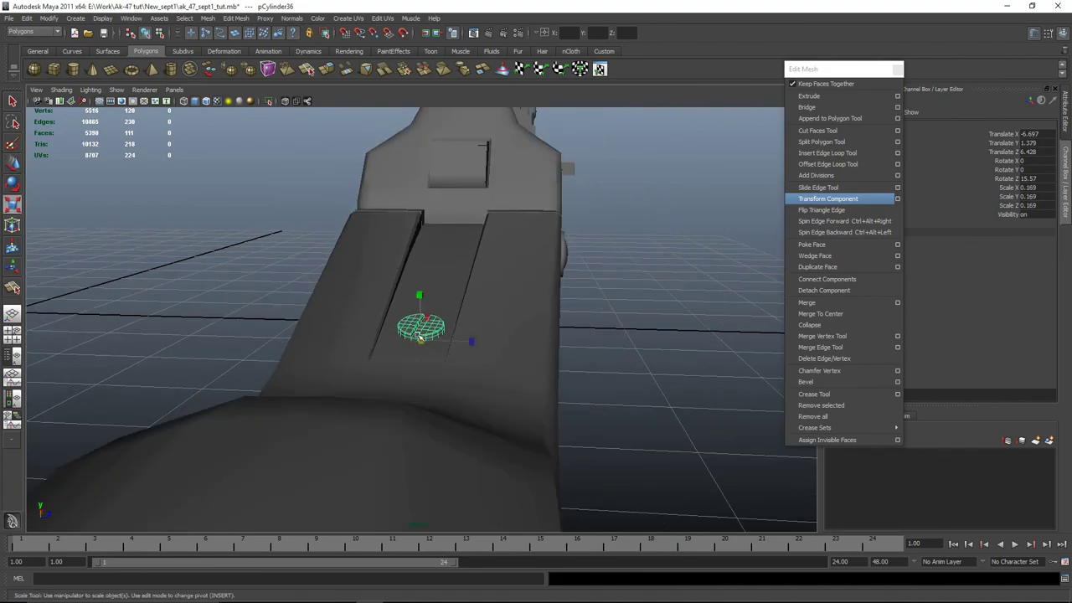
pyautogui.moveTo(418, 338); pyautogui.dragTo(415, 339)
pyautogui.press('w')
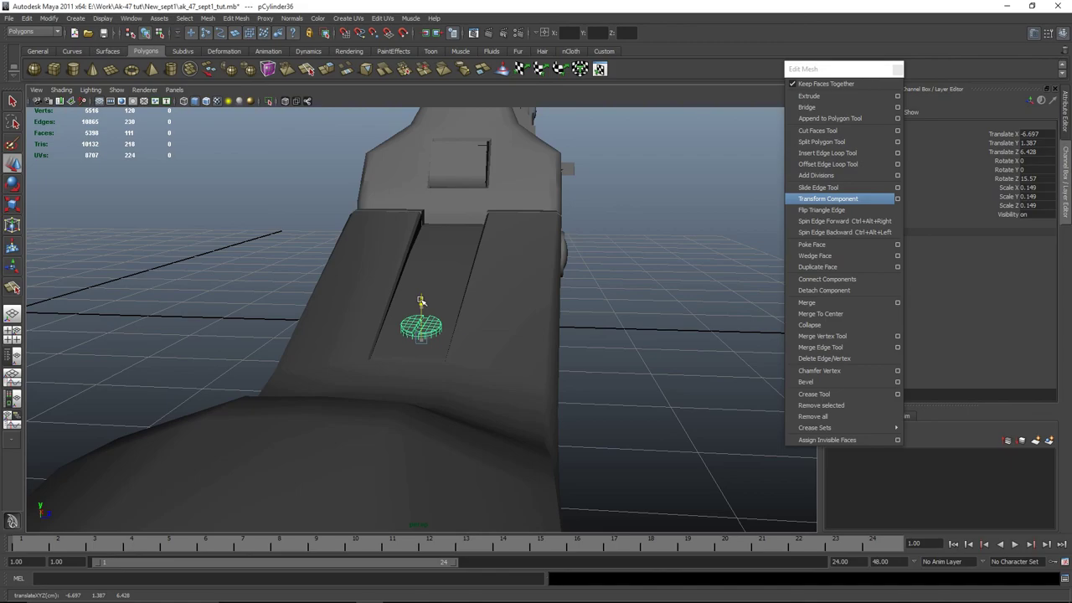
pyautogui.keyDown('alt'); pyautogui.moveTo(421, 302); pyautogui.dragTo(441, 335); pyautogui.keyUp('alt')
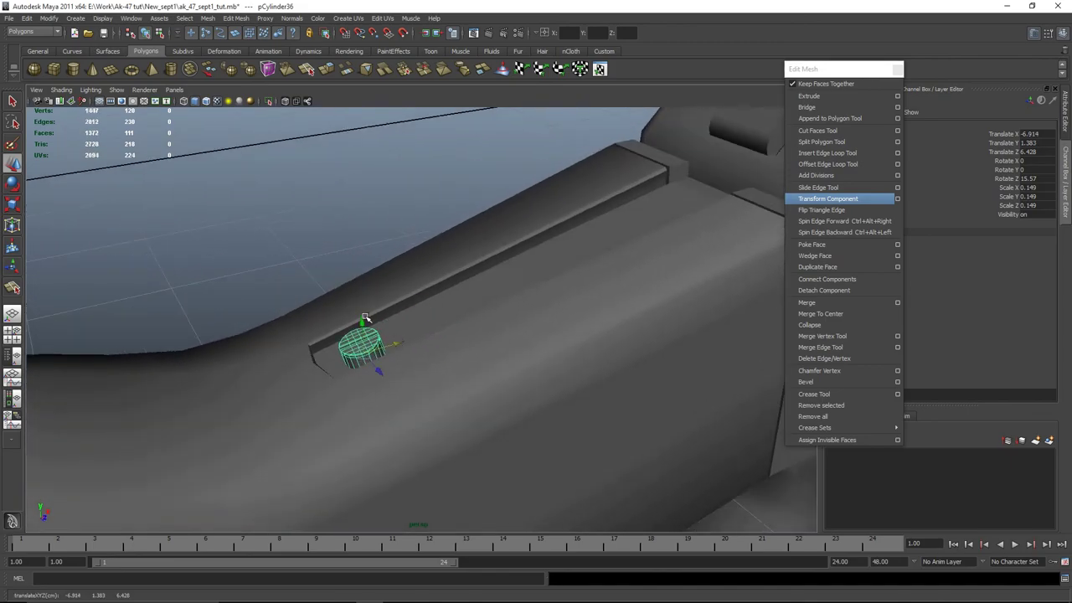
pyautogui.keyDown('alt'); pyautogui.moveTo(363, 329); pyautogui.dragTo(525, 408); pyautogui.keyUp('alt')
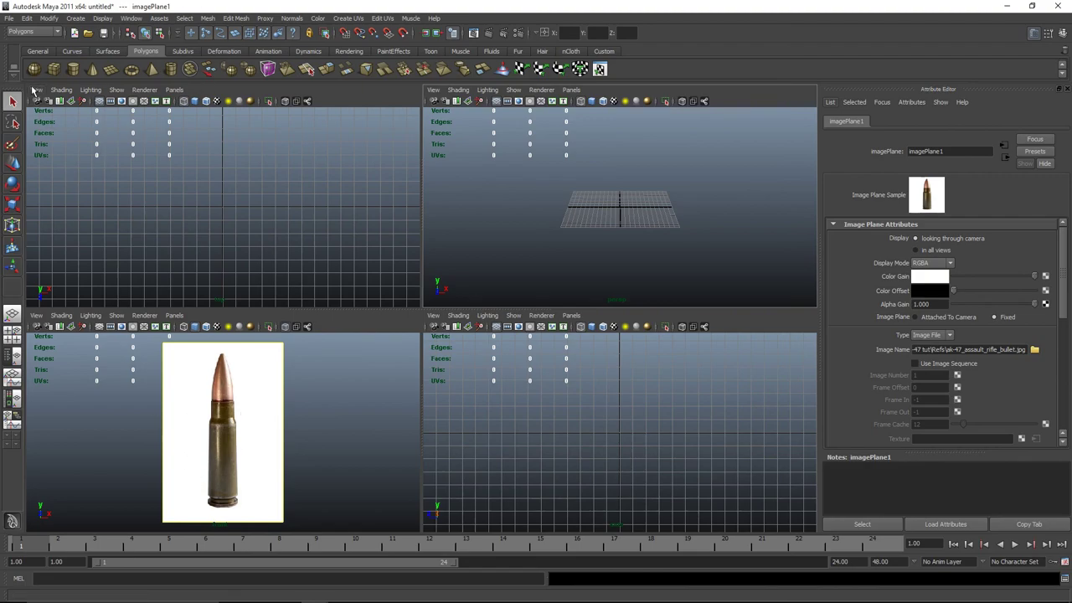
# Draw a polygon cylinder with radius 1.498 and height 6.558 in the perspective view
pyautogui.click(74, 69)
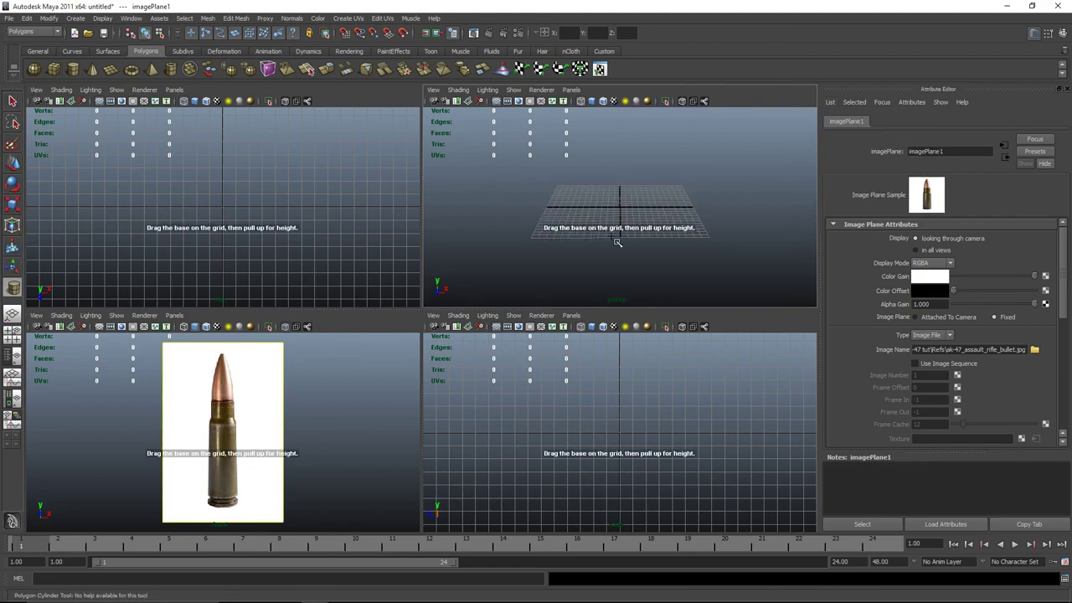
pyautogui.press('space')
pyautogui.keyDown('alt'); pyautogui.moveTo(612, 226); pyautogui.dragTo(540, 321); pyautogui.keyUp('alt')
pyautogui.moveTo(435, 374); pyautogui.dragTo(468, 348)
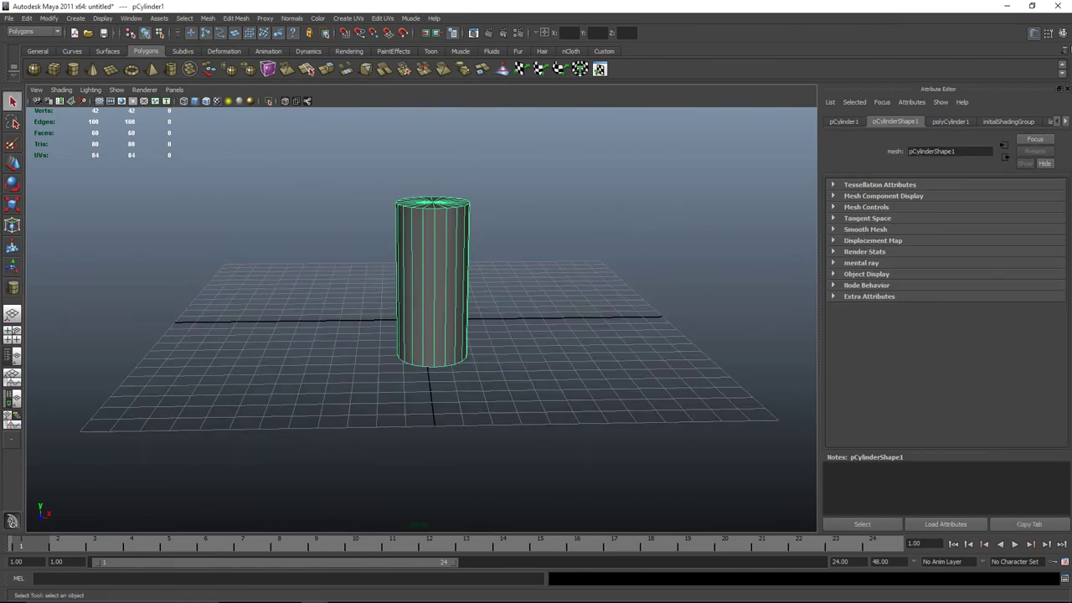
# Set polyCylinder1's Subdivisions Axis to 12, then reselect the cylinder in edge mode
pyautogui.click(1062, 35)
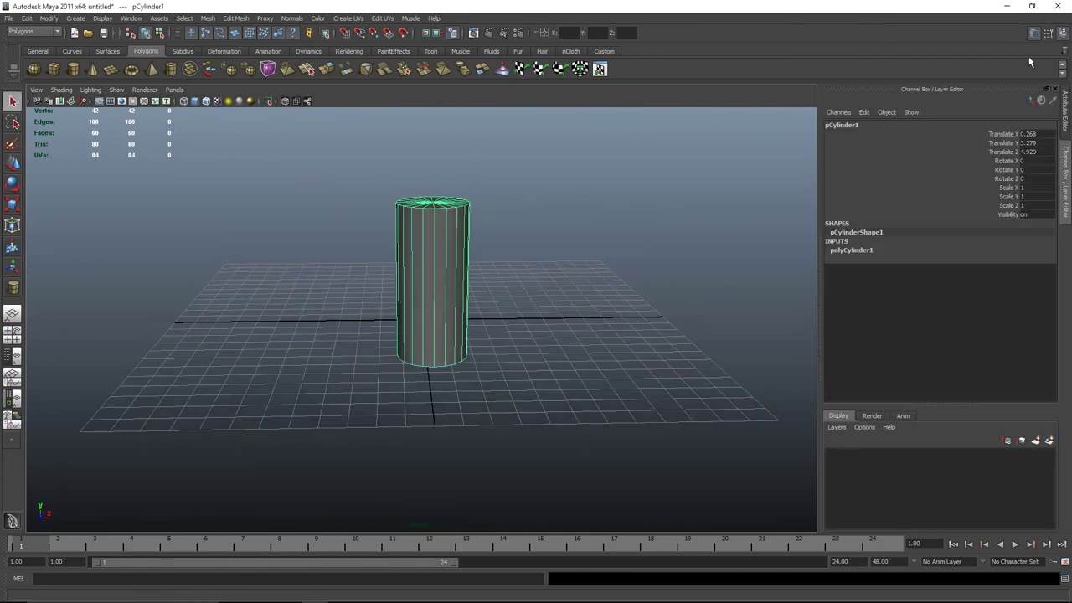
pyautogui.click(879, 252)
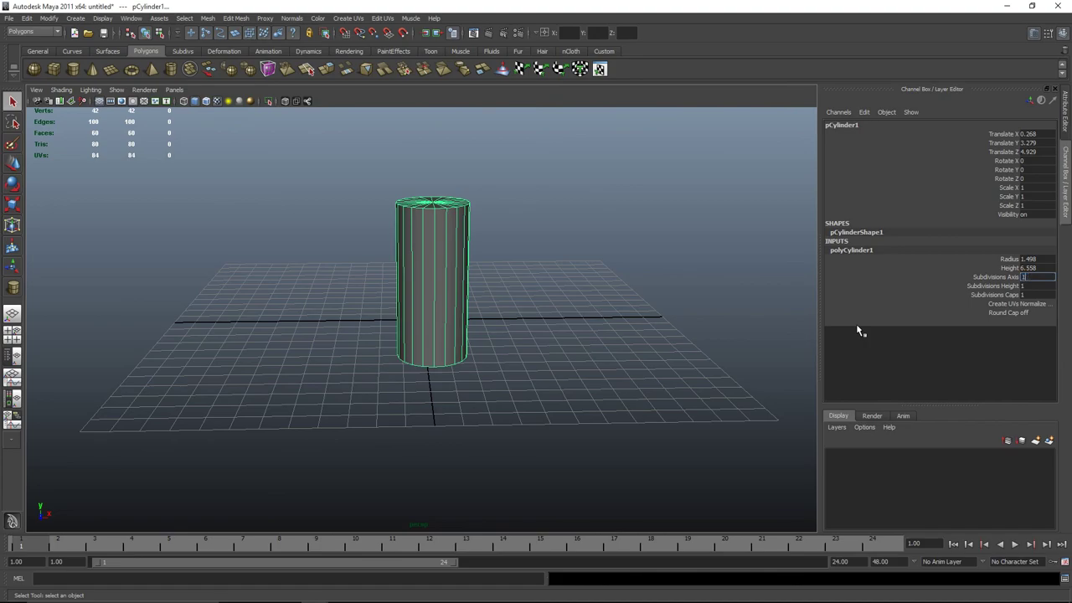
pyautogui.press('Return')
pyautogui.keyDown('alt'); pyautogui.moveTo(777, 307); pyautogui.dragTo(476, 421); pyautogui.keyUp('alt')
pyautogui.click(469, 395)
pyautogui.click(452, 377)
pyautogui.moveTo(437, 302); pyautogui.dragTo(446, 268, button='right')
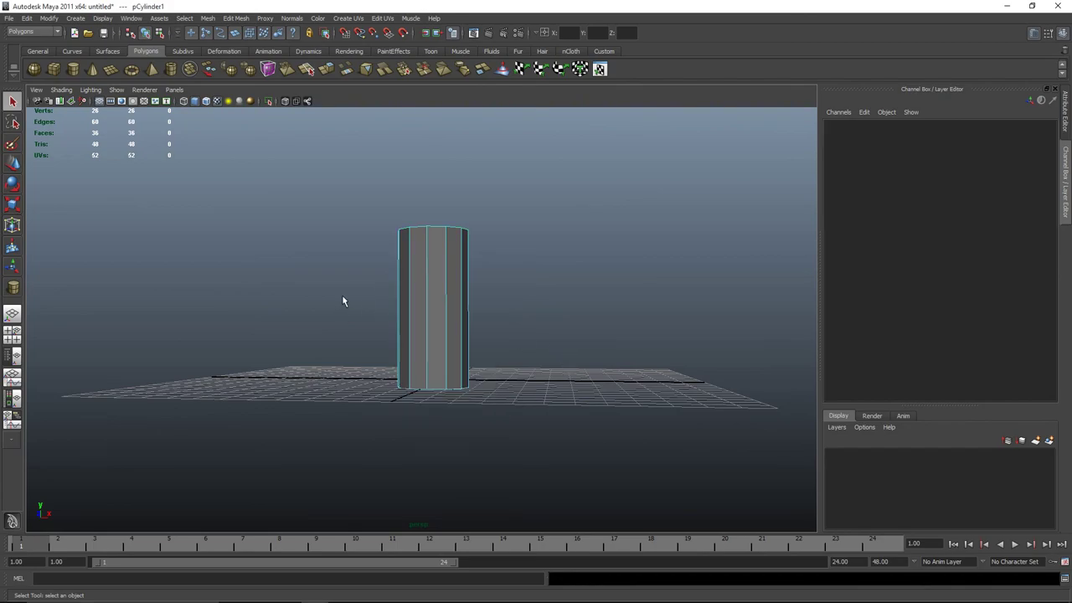
# Soften the normals of the cylinder's 12 vertical edges
pyautogui.moveTo(342, 298); pyautogui.dragTo(502, 319)
pyautogui.click(316, 129)
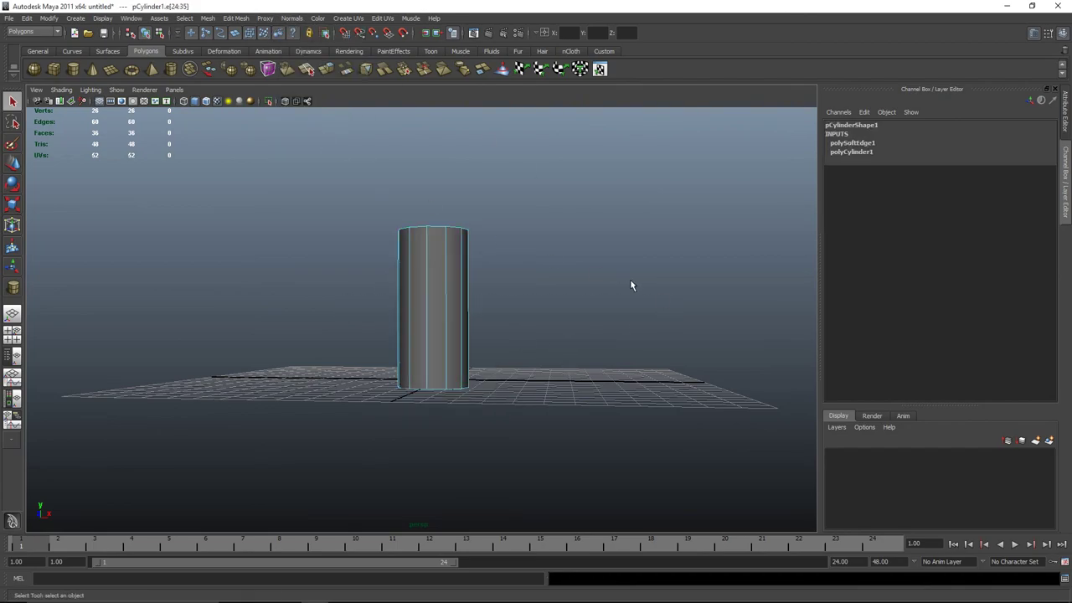
pyautogui.click(620, 280)
pyautogui.keyDown('alt'); pyautogui.moveTo(609, 283); pyautogui.dragTo(502, 317); pyautogui.keyUp('alt')
# In the front view, move the cylinder down to the bullet's base and scale it to 1.423
pyautogui.click(502, 317)
pyautogui.press('space')
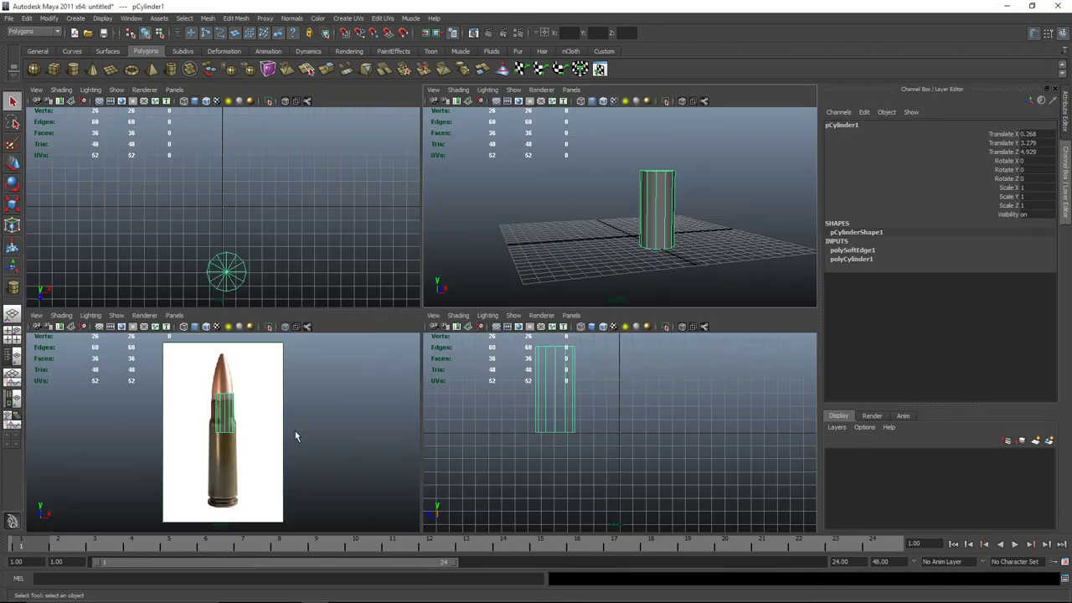
pyautogui.press('space')
pyautogui.scroll(3, 507, 371)
pyautogui.press('w')
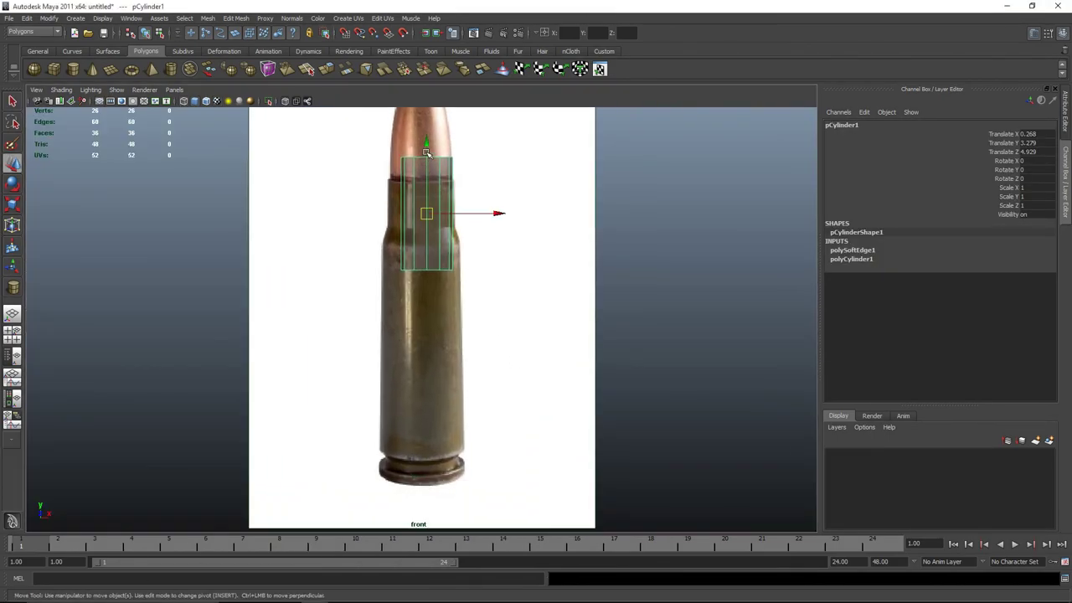
pyautogui.moveTo(426, 153); pyautogui.dragTo(426, 335)
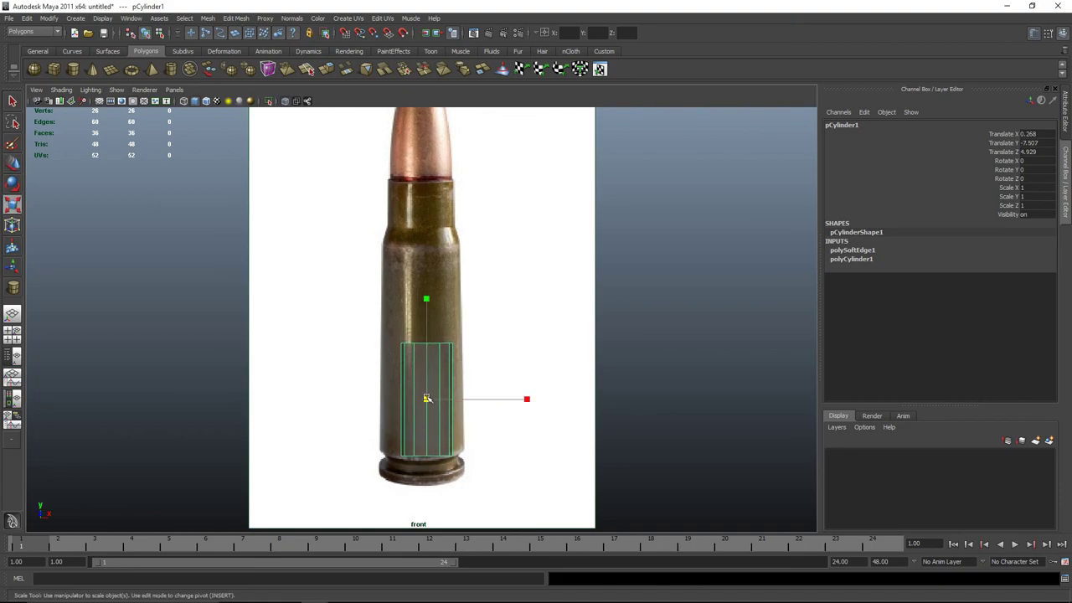
pyautogui.moveTo(426, 398); pyautogui.dragTo(453, 398)
# Centre the cylinder on the casing and widen it to about 1.481 to match
pyautogui.press('w')
pyautogui.moveTo(427, 340); pyautogui.dragTo(425, 322)
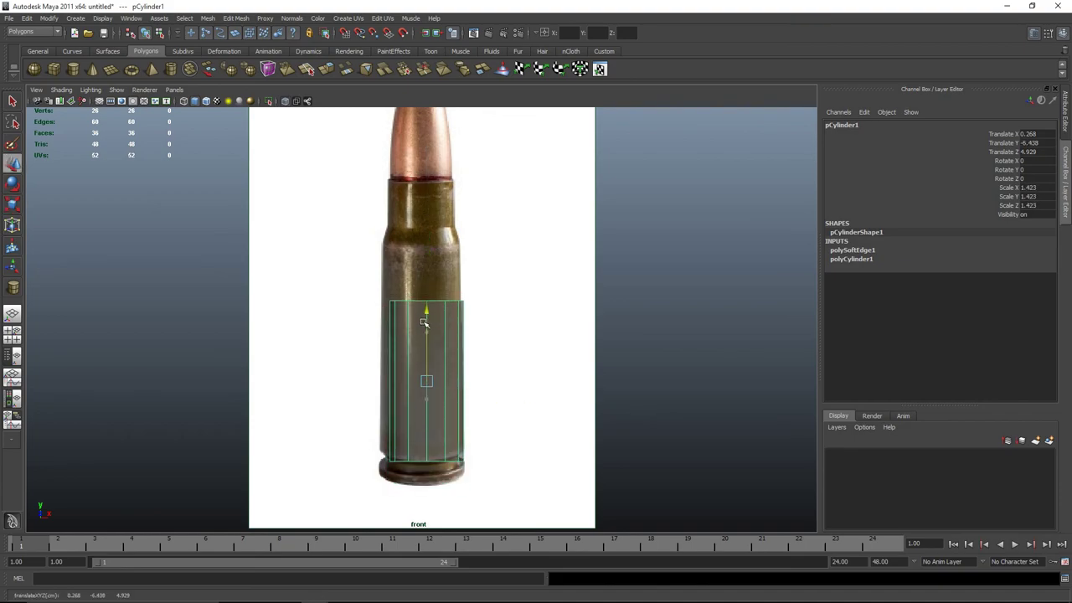
pyautogui.moveTo(497, 375); pyautogui.dragTo(491, 376)
pyautogui.press('r')
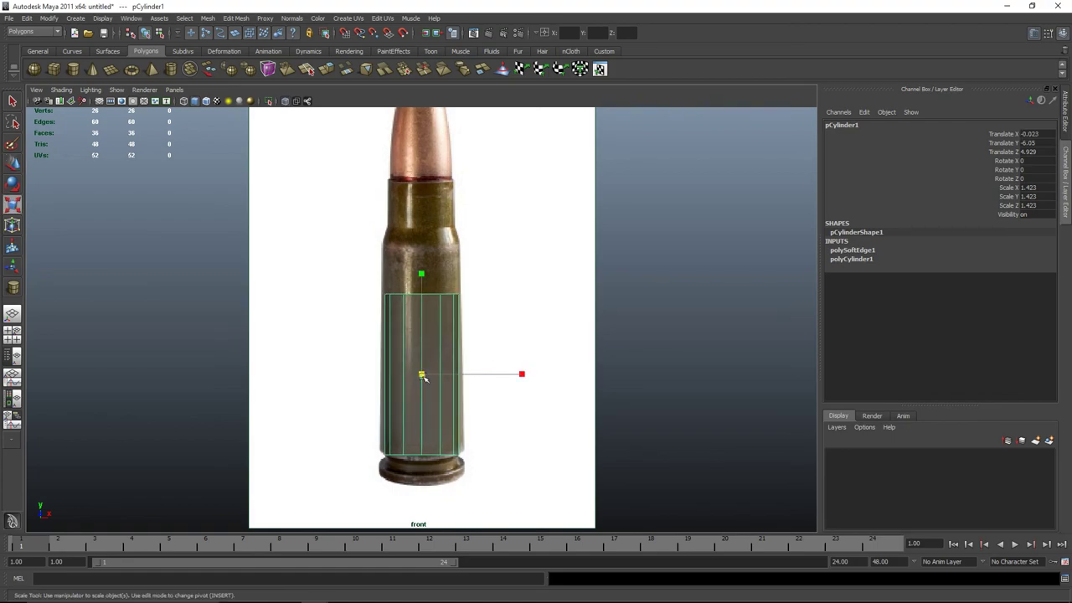
pyautogui.moveTo(421, 376); pyautogui.dragTo(436, 374)
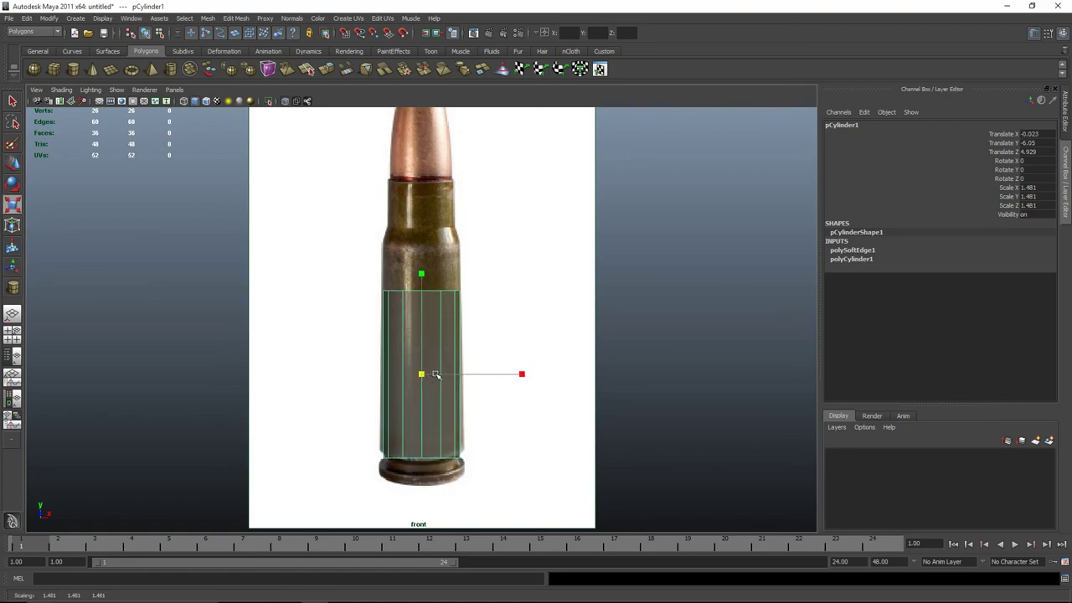
pyautogui.press('w')
# Raise the cylinder's top ring of vertices up to the casing's shoulder
pyautogui.moveTo(423, 326); pyautogui.dragTo(337, 295, button='right')
pyautogui.moveTo(354, 247); pyautogui.dragTo(576, 328)
pyautogui.moveTo(419, 221); pyautogui.dragTo(419, 179)
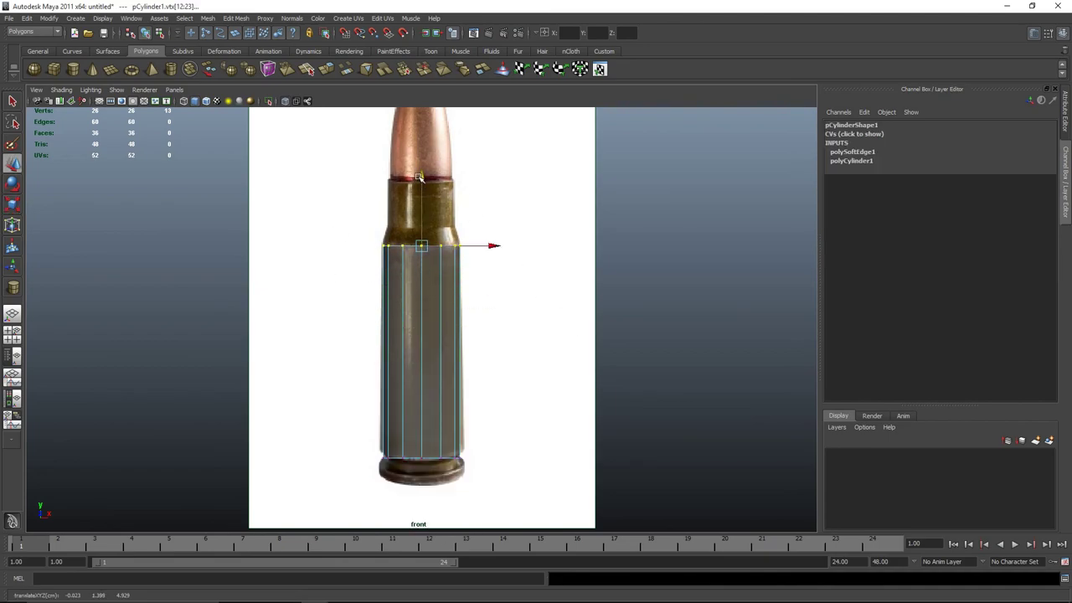
pyautogui.scroll(3, 567, 340)
# Select the cylinder's faces, check them in perspective, and tear off the Edit Mesh menu
pyautogui.moveTo(426, 303); pyautogui.dragTo(360, 301, button='right')
pyautogui.moveTo(344, 283); pyautogui.dragTo(699, 363)
pyautogui.press('space')
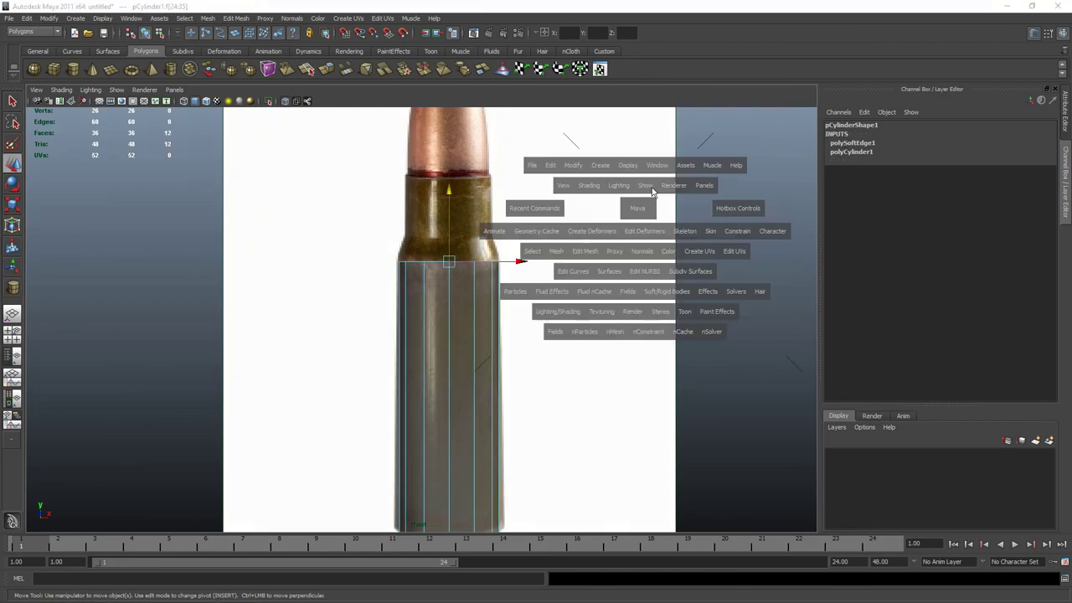
pyautogui.moveTo(634, 251); pyautogui.dragTo(596, 409)
pyautogui.keyDown('alt'); pyautogui.moveTo(555, 374); pyautogui.dragTo(433, 311); pyautogui.keyUp('alt')
pyautogui.press('space')
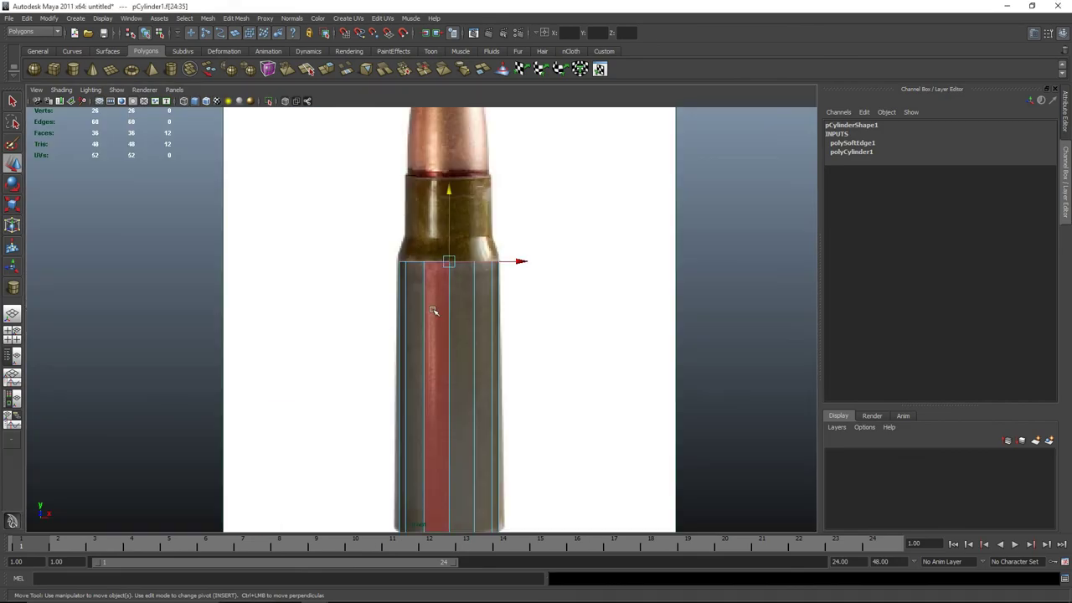
pyautogui.click(236, 17)
pyautogui.click(251, 25)
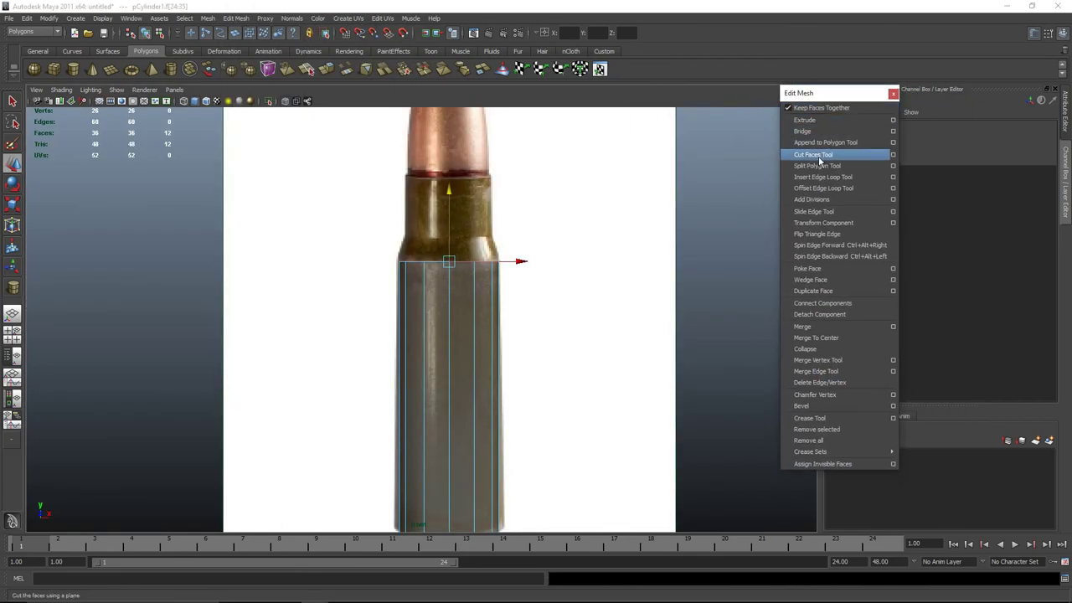
# Extrude the top face for the sloped shoulder, then extrude again up to the bullet's base
pyautogui.click(843, 122)
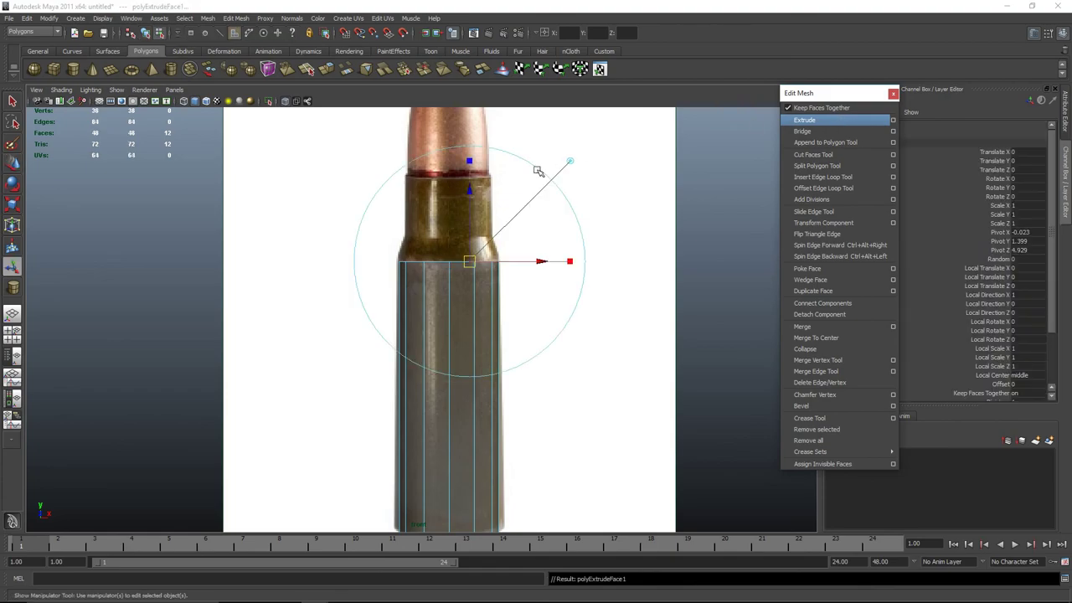
pyautogui.moveTo(538, 168); pyautogui.dragTo(470, 230)
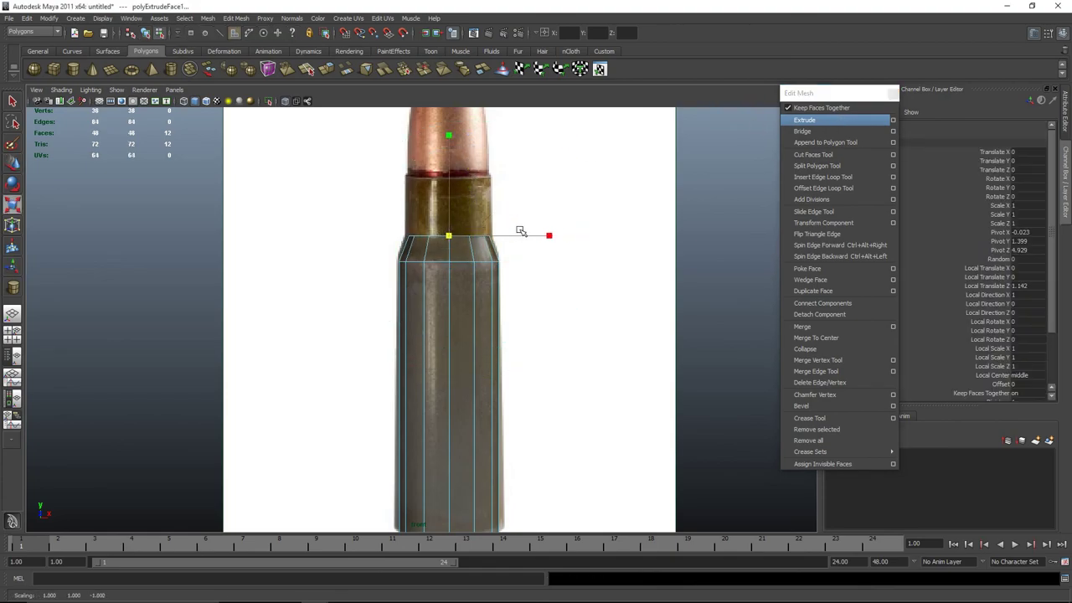
pyautogui.click(824, 119)
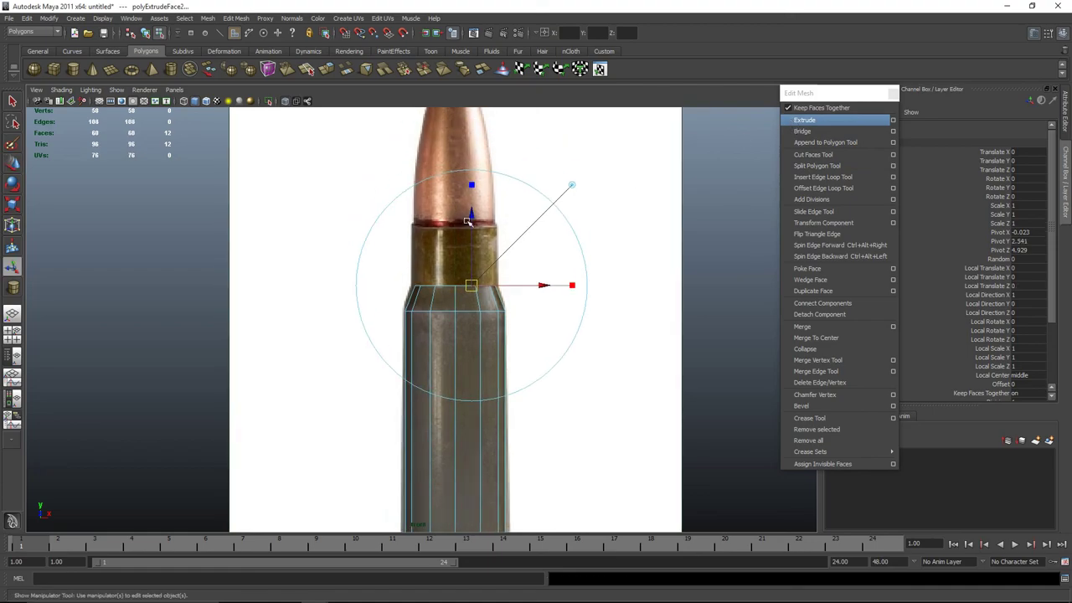
pyautogui.moveTo(469, 221); pyautogui.dragTo(473, 159)
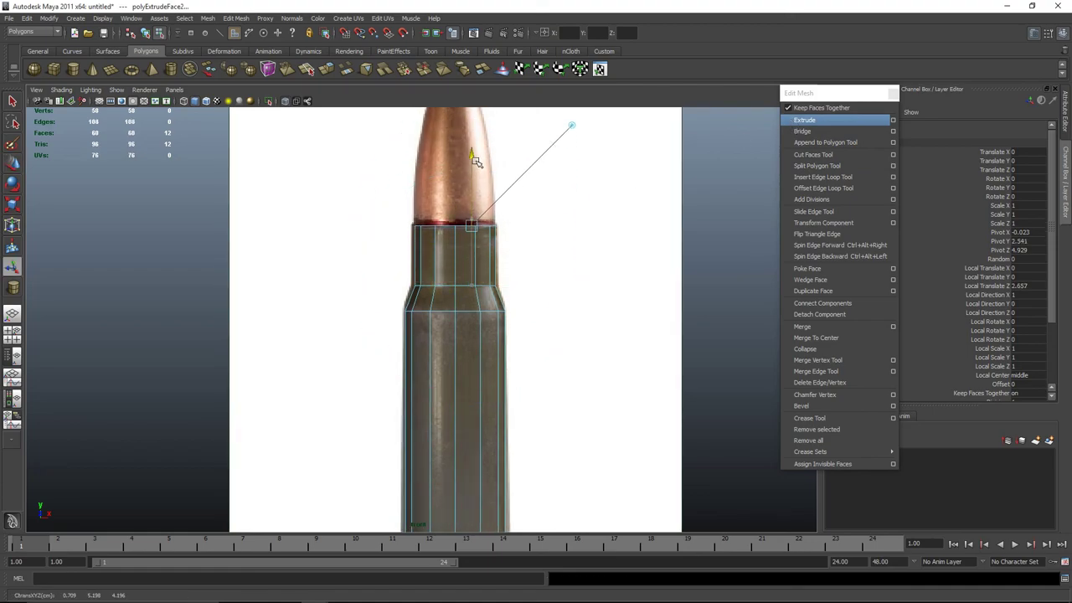
pyautogui.press('w')
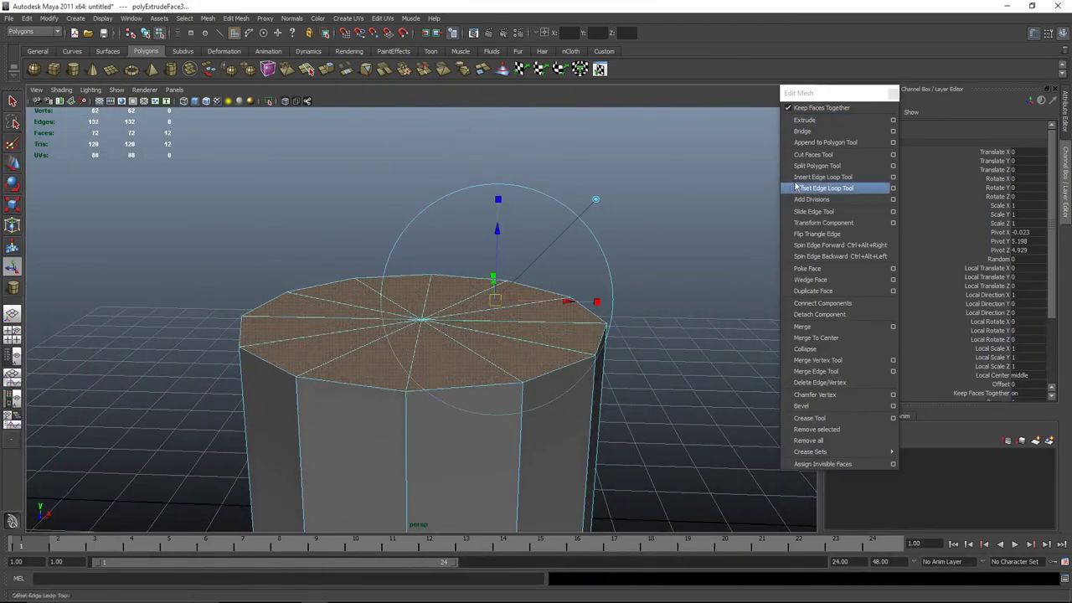
# Extrude the top face once more and inset it using the extrusion's Offset value
pyautogui.click(831, 118)
pyautogui.scroll(-1, 998, 377)
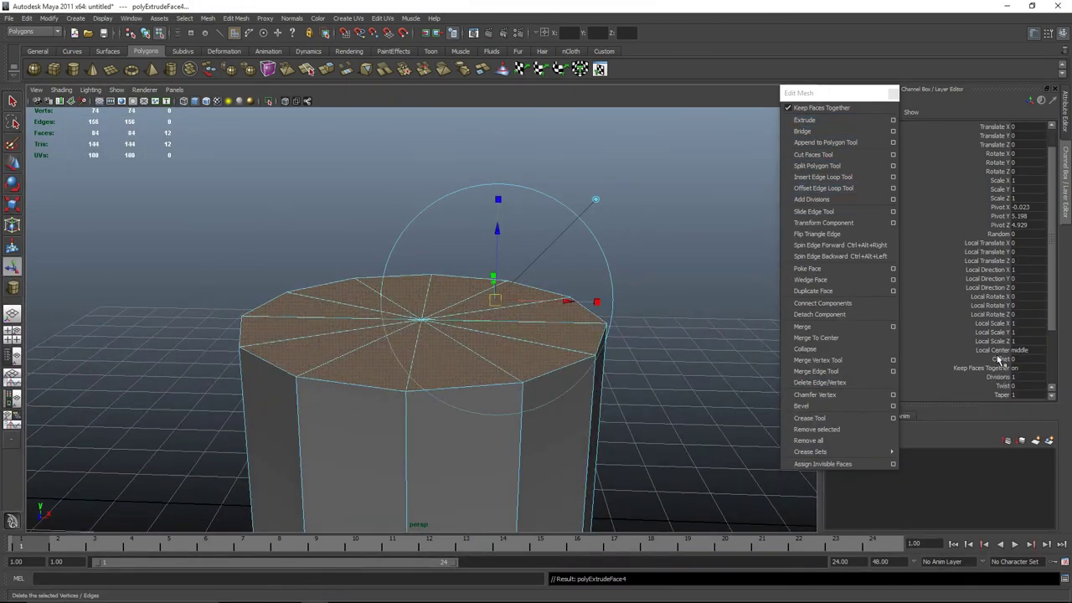
pyautogui.click(1000, 358)
pyautogui.moveTo(611, 309); pyautogui.dragTo(648, 311, button='middle')
pyautogui.keyDown('alt'); pyautogui.moveTo(618, 370); pyautogui.dragTo(542, 386); pyautogui.keyUp('alt')
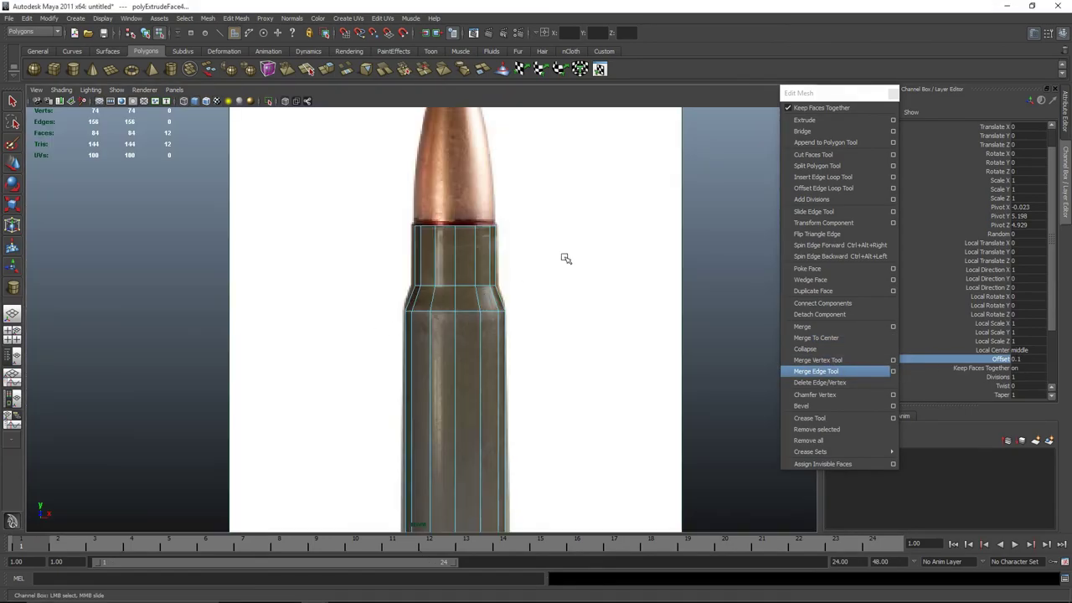
# Extrude the first bullet ring, placing it at the bullet's base and widening it to match
pyautogui.click(804, 120)
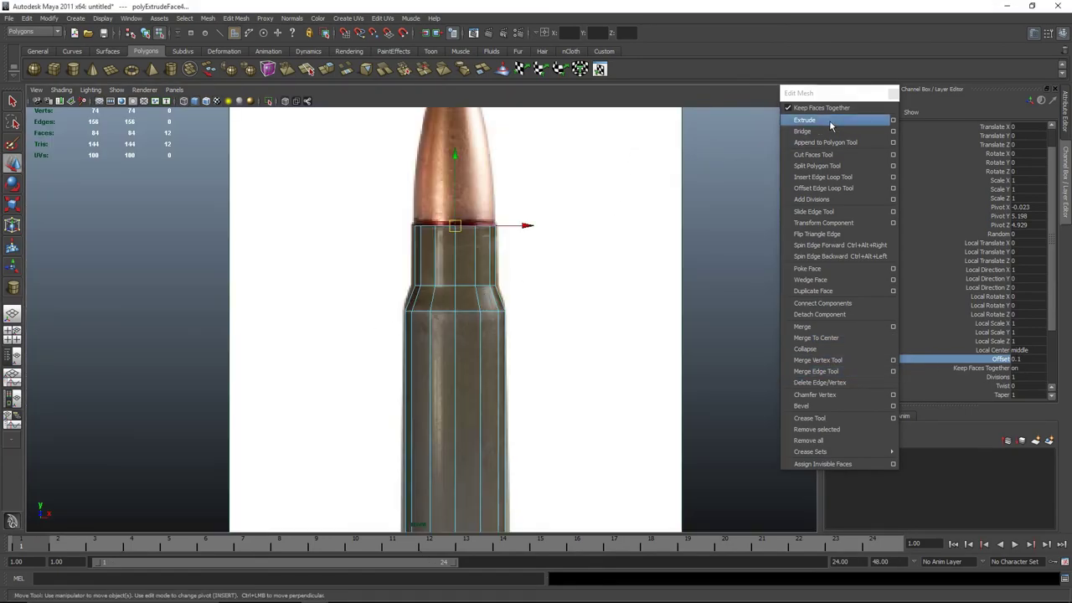
pyautogui.keyDown('alt'); pyautogui.moveTo(509, 147); pyautogui.dragTo(481, 318, button='middle'); pyautogui.keyUp('alt')
pyautogui.moveTo(443, 327); pyautogui.dragTo(421, 294)
pyautogui.press('r')
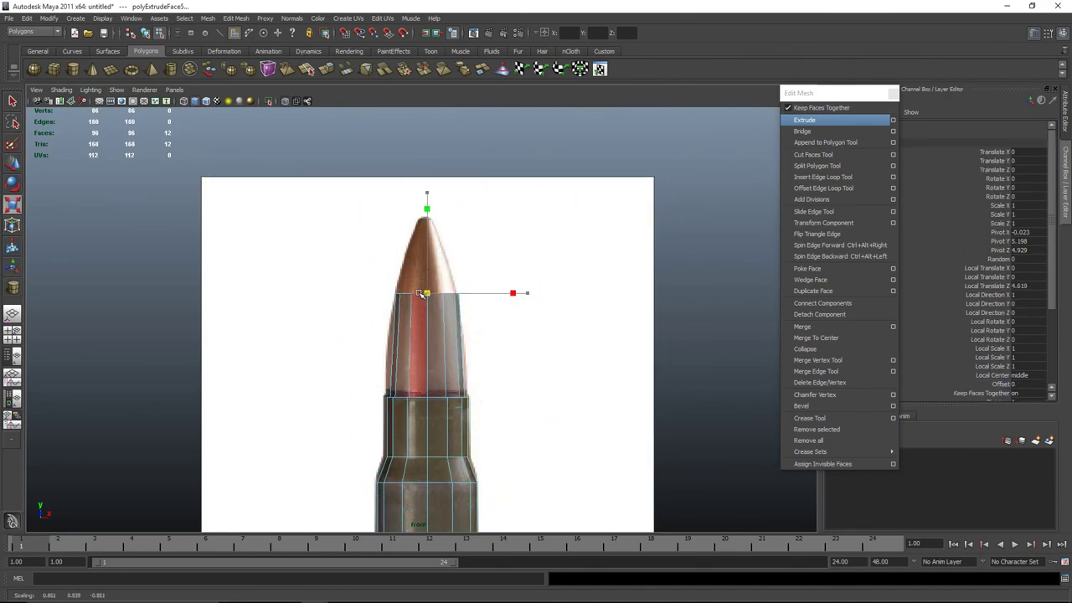
pyautogui.press('w')
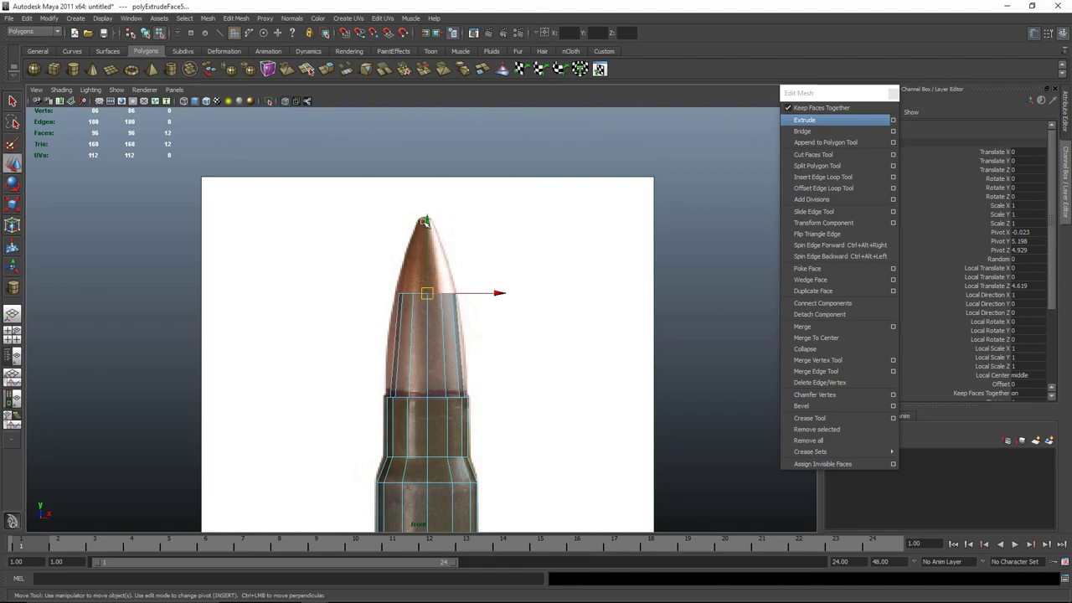
pyautogui.moveTo(427, 226); pyautogui.dragTo(426, 263)
pyautogui.press('r')
pyautogui.moveTo(427, 331); pyautogui.dragTo(437, 331)
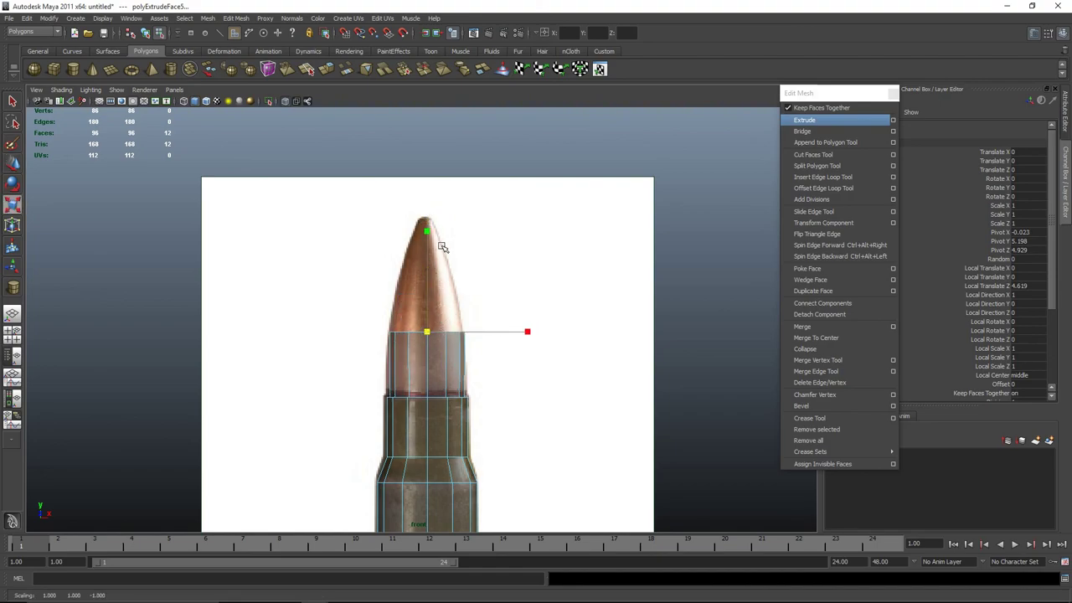
pyautogui.press('w')
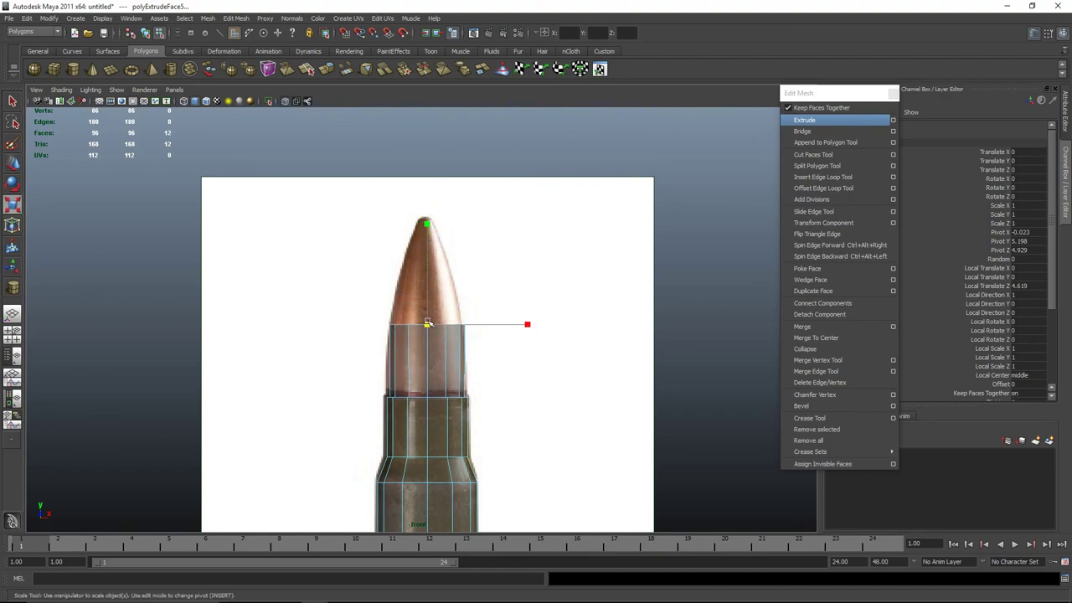
# Extrude another ring partway up and narrow it to follow the bullet's taper
pyautogui.click(804, 120)
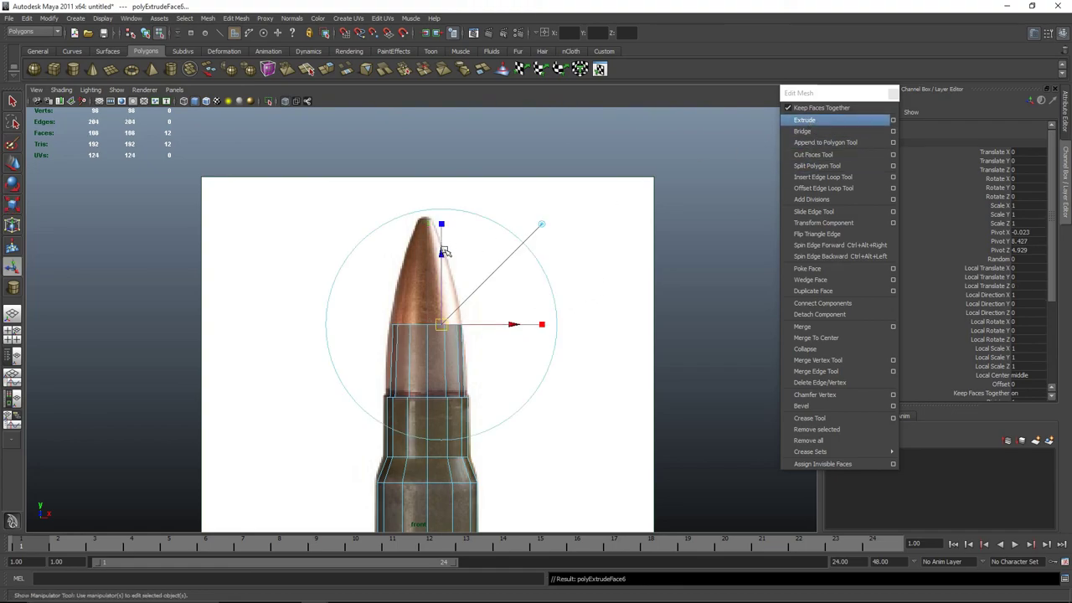
pyautogui.moveTo(444, 251); pyautogui.dragTo(444, 201)
pyautogui.press('r')
pyautogui.moveTo(427, 273); pyautogui.dragTo(416, 273)
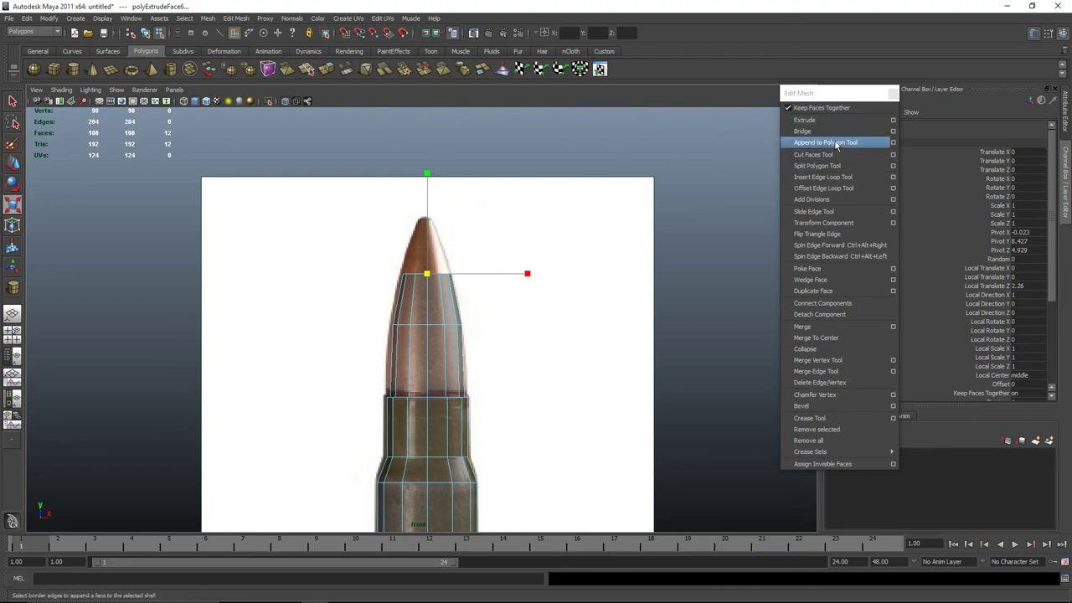
# Extrude the tip ring, shrink it almost to a point, and raise it slightly
pyautogui.click(862, 120)
pyautogui.moveTo(437, 205); pyautogui.dragTo(435, 148)
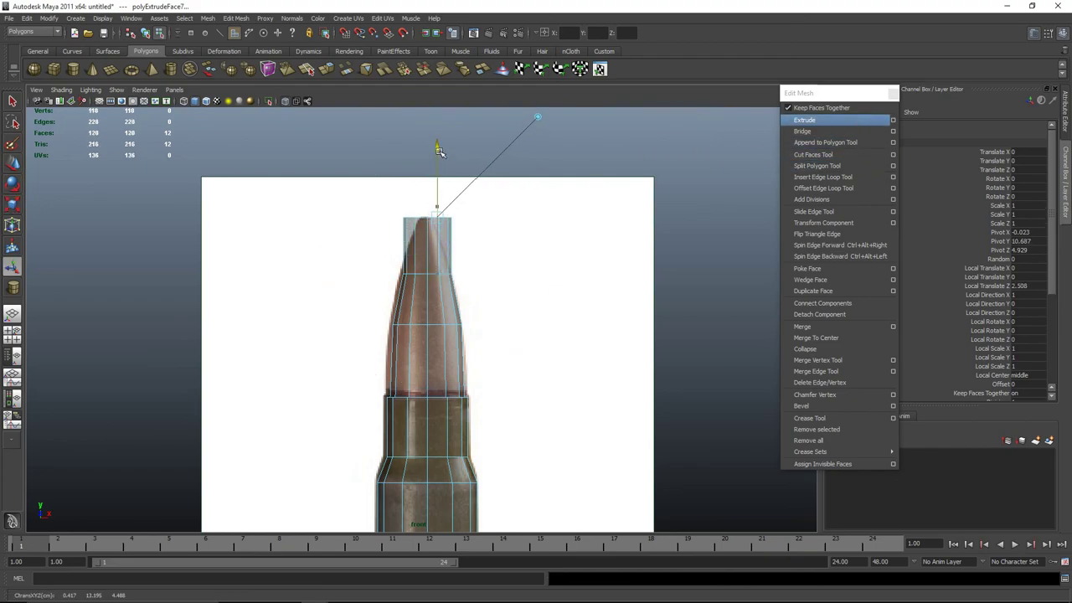
pyautogui.press('r')
pyautogui.moveTo(424, 212); pyautogui.dragTo(394, 213)
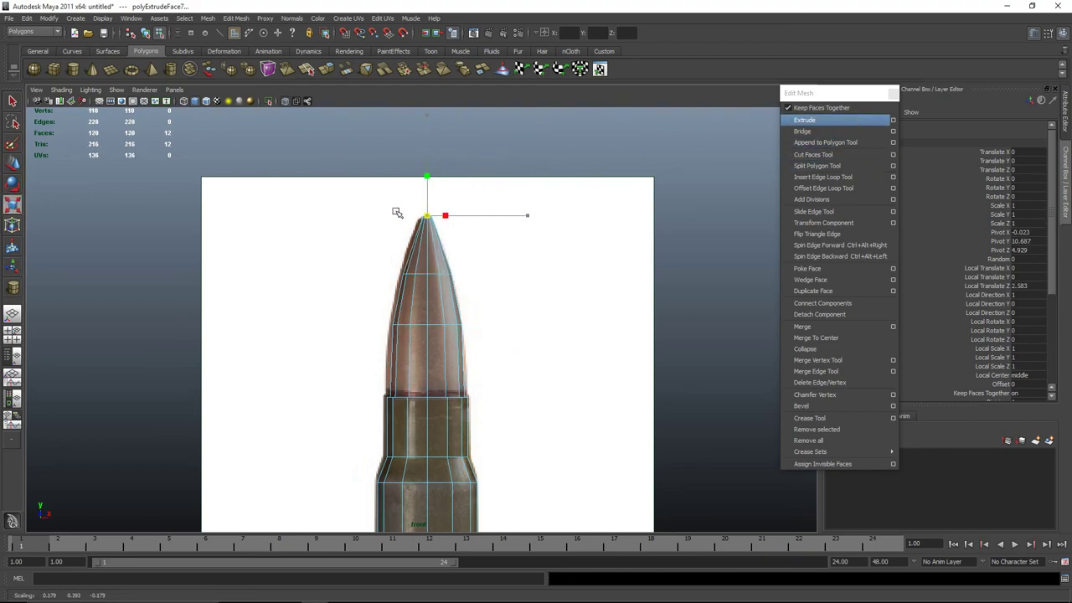
pyautogui.press('w')
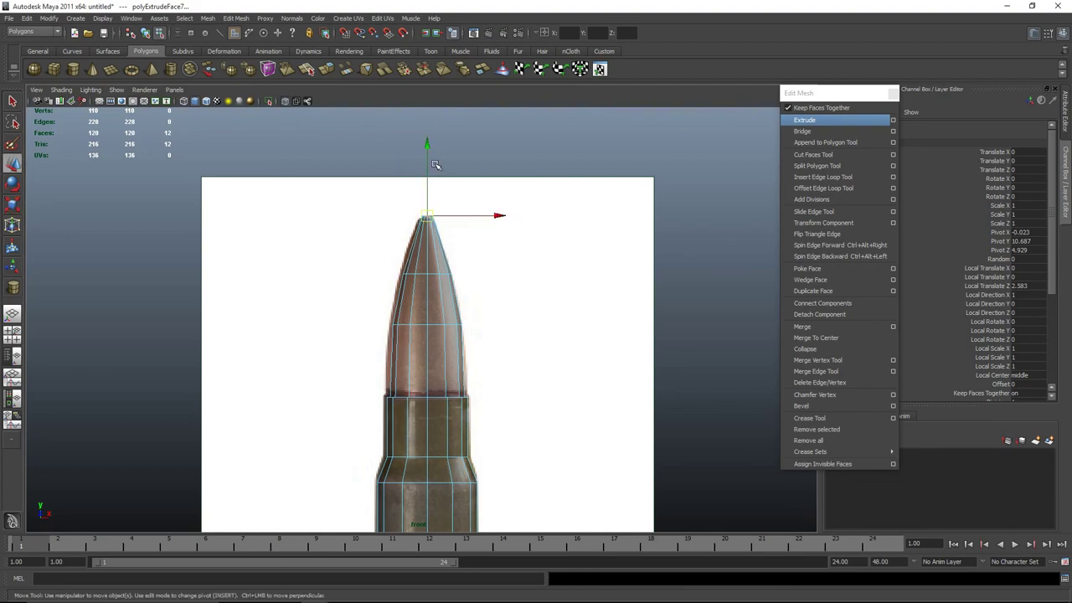
pyautogui.moveTo(427, 216); pyautogui.dragTo(429, 145)
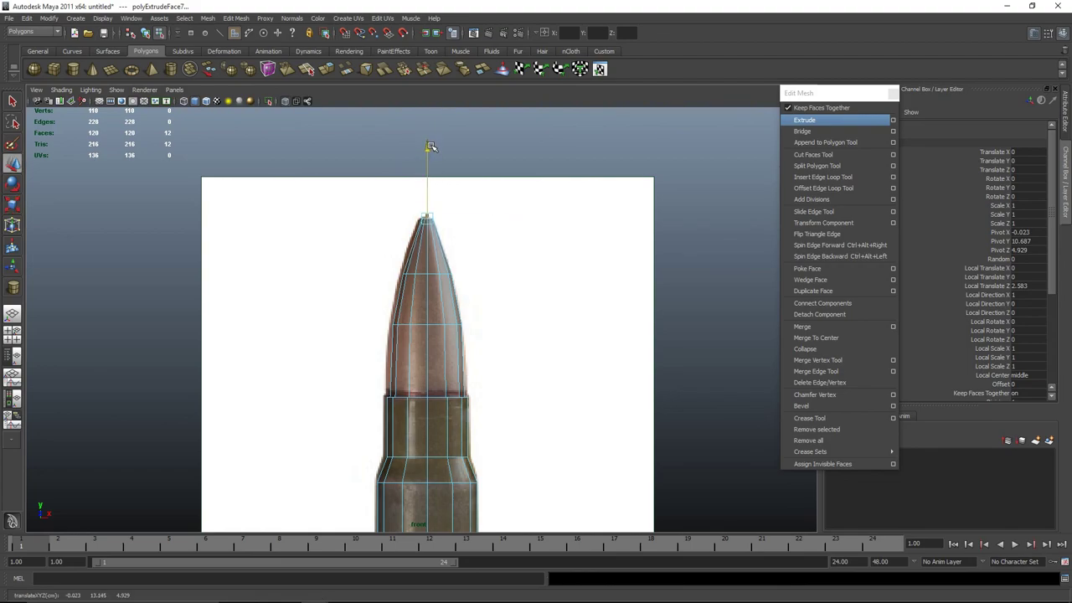
pyautogui.click(555, 299)
# Scale one of the bullet's vertex rings slightly inward
pyautogui.scroll(3, 555, 299)
pyautogui.moveTo(402, 356); pyautogui.dragTo(371, 333, button='right')
pyautogui.moveTo(346, 314); pyautogui.dragTo(552, 345)
pyautogui.press('r')
pyautogui.moveTo(427, 326); pyautogui.dragTo(428, 326)
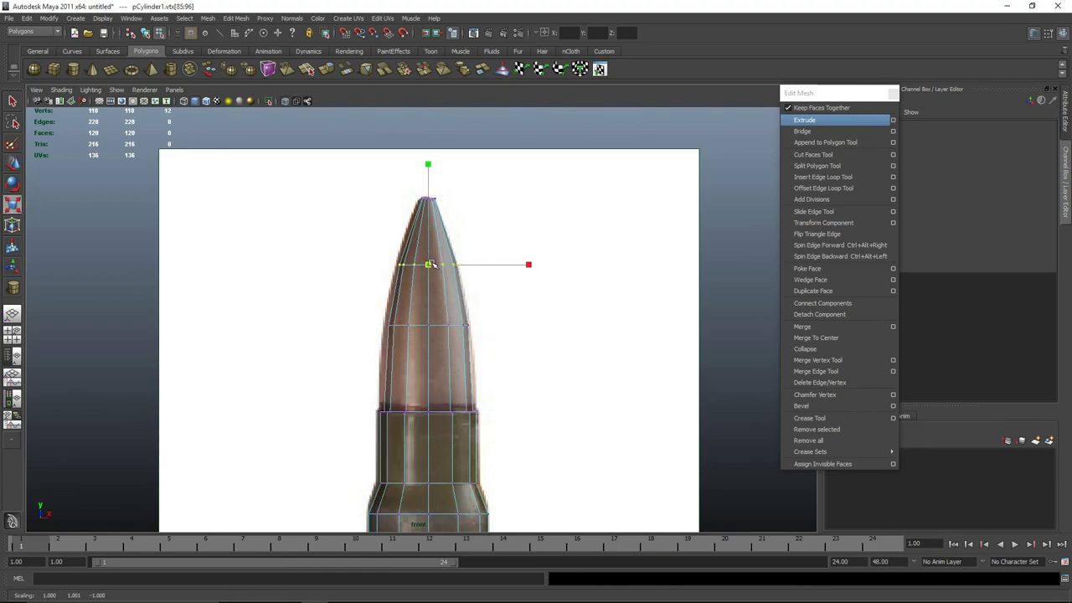
# Select and adjust the edge ring at the bullet's neck, then inspect the finished cartridge
pyautogui.press('F8')
pyautogui.keyDown('alt'); pyautogui.moveTo(598, 390); pyautogui.dragTo(591, 270, button='middle'); pyautogui.keyUp('alt')
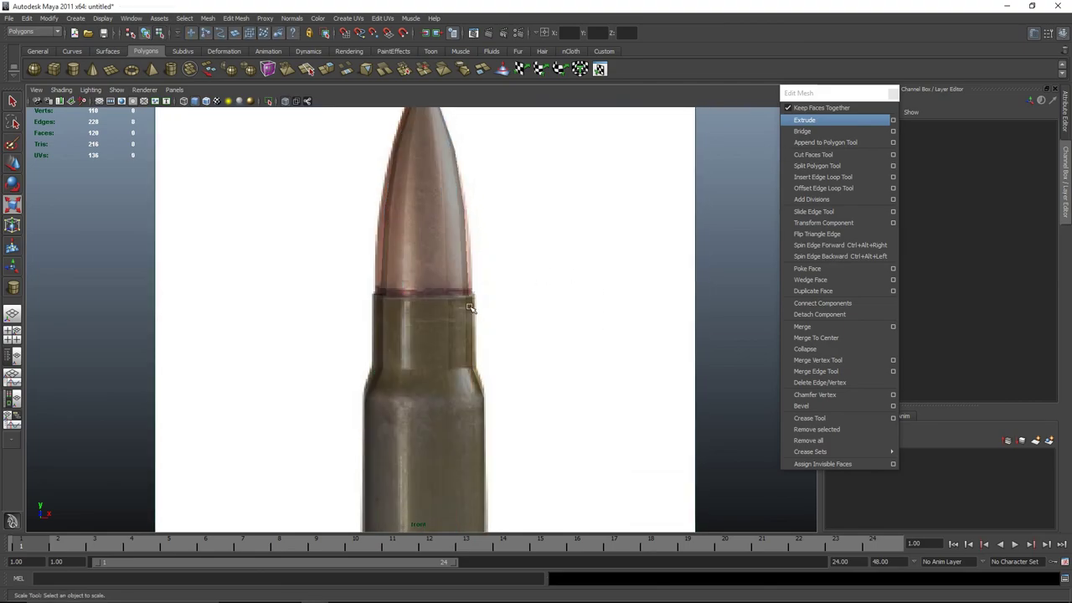
pyautogui.keyDown('alt'); pyautogui.moveTo(500, 407); pyautogui.dragTo(481, 330, button='middle'); pyautogui.keyUp('alt')
pyautogui.press('F10')
pyautogui.click(438, 256)
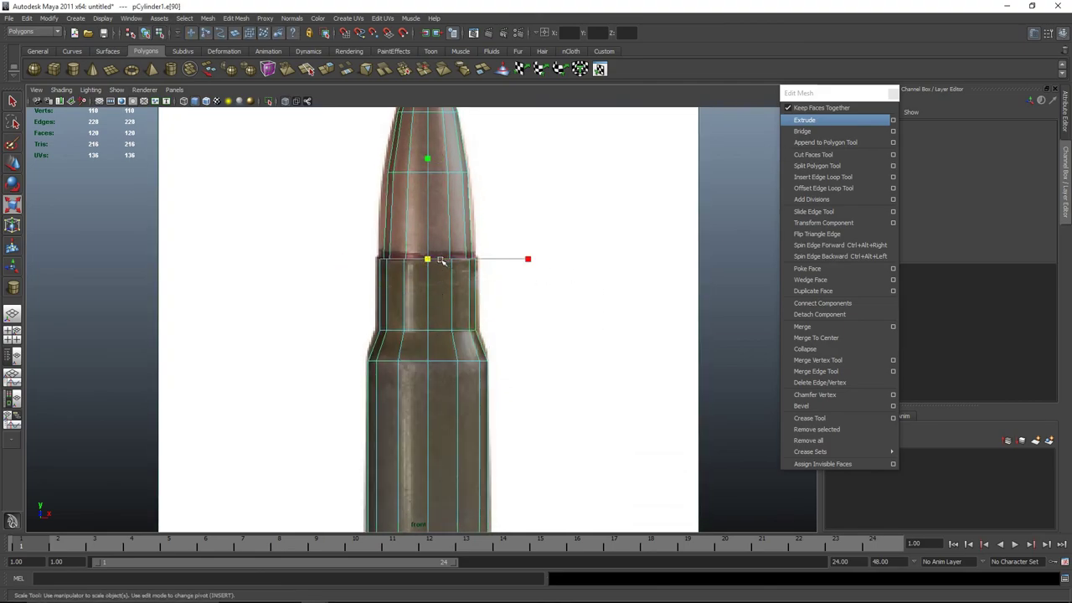
pyautogui.press('w')
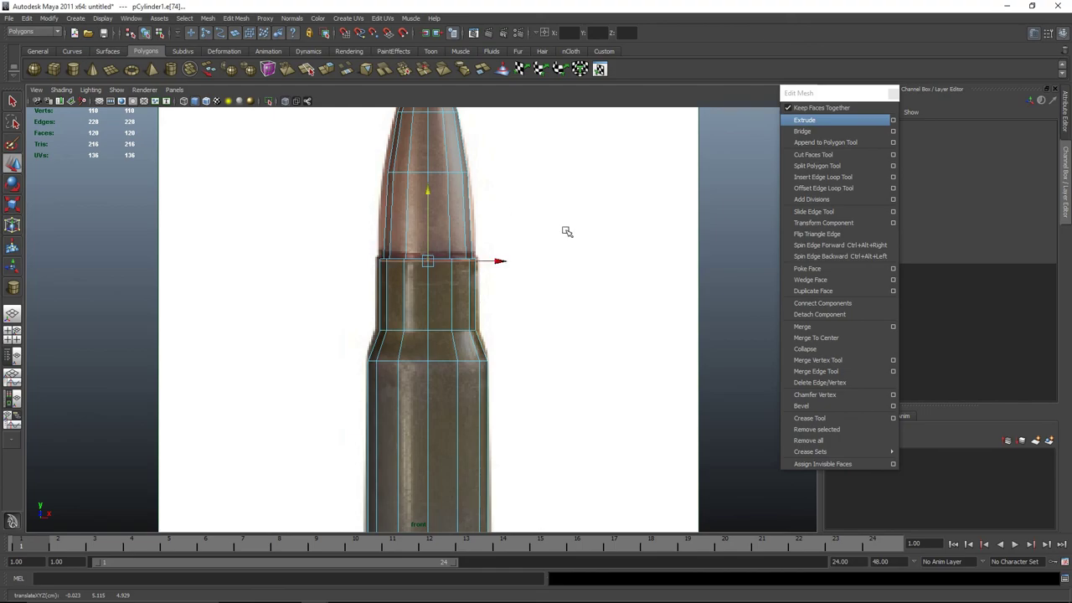
pyautogui.moveTo(438, 311); pyautogui.dragTo(503, 277, button='right')
pyautogui.keyDown('alt'); pyautogui.moveTo(608, 287); pyautogui.dragTo(467, 371); pyautogui.keyUp('alt')
# Set the cartridge mesh's normal angle to 30 degrees
pyautogui.click(460, 370)
pyautogui.click(291, 19)
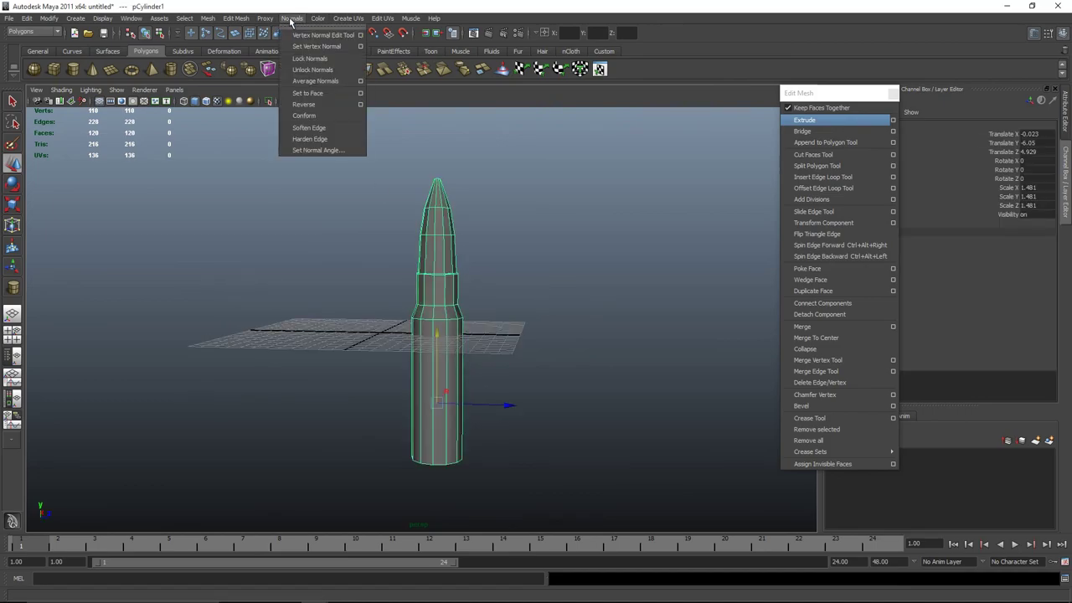
pyautogui.click(324, 151)
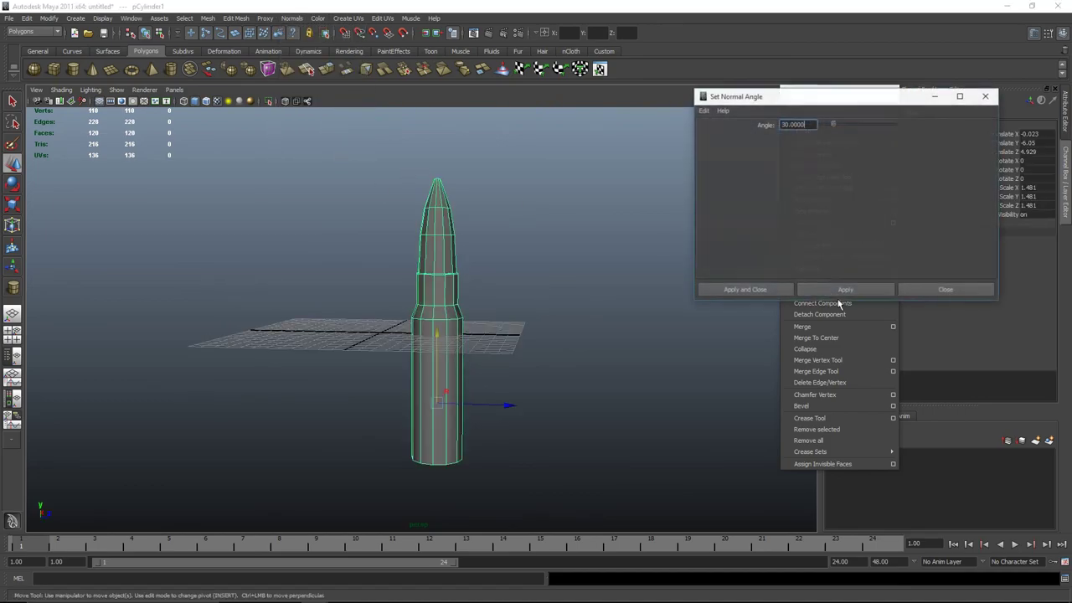
pyautogui.click(745, 289)
# Undo the stray changes and reselect the cartridge mesh
pyautogui.click(524, 378)
pyautogui.keyDown('alt'); pyautogui.moveTo(524, 378); pyautogui.dragTo(524, 375); pyautogui.keyUp('alt')
pyautogui.hotkey('ctrl', 'z')
pyautogui.press('r')
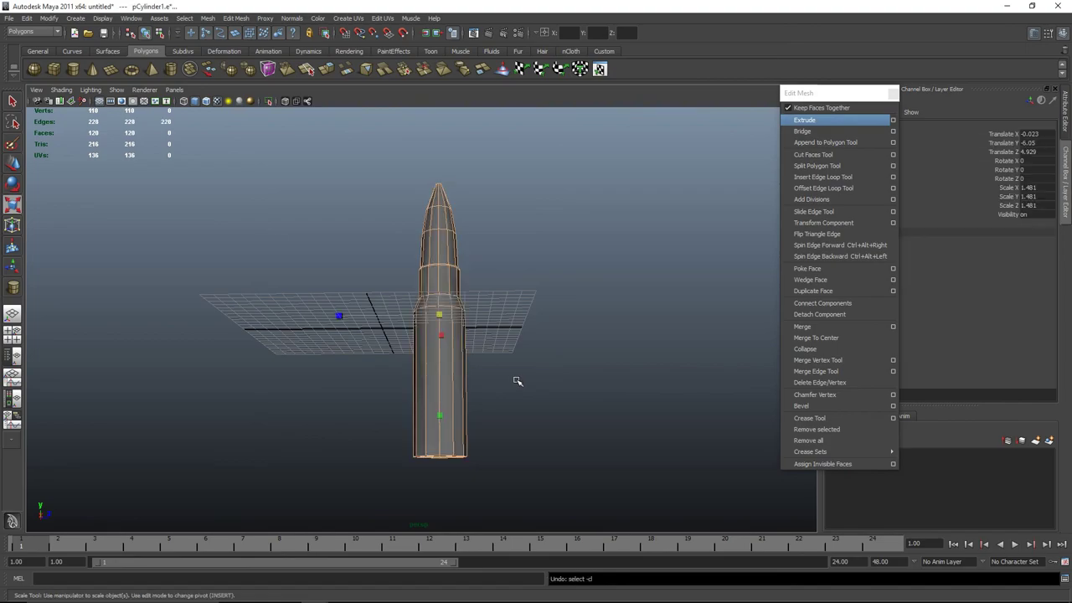
pyautogui.hotkey('ctrl', 'z')
pyautogui.click(419, 361)
# In the front view, select the ring of faces at the case base
pyautogui.press('space')
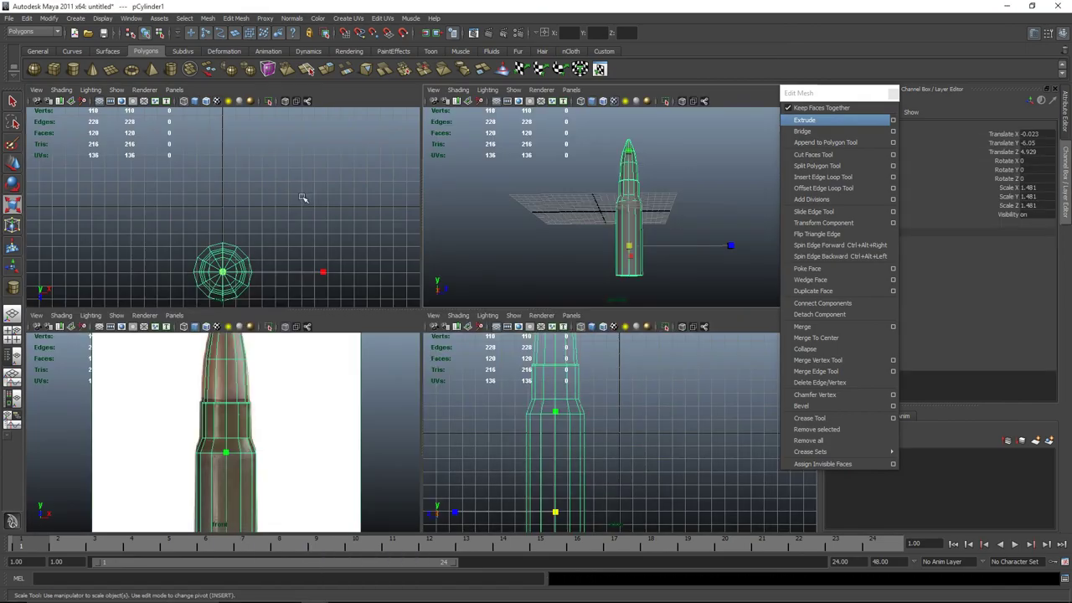
pyautogui.press('space')
pyautogui.scroll(3, 520, 483)
pyautogui.keyDown('alt'); pyautogui.moveTo(519, 484); pyautogui.dragTo(543, 355, button='middle'); pyautogui.keyUp('alt')
pyautogui.moveTo(472, 307); pyautogui.dragTo(435, 306, button='right')
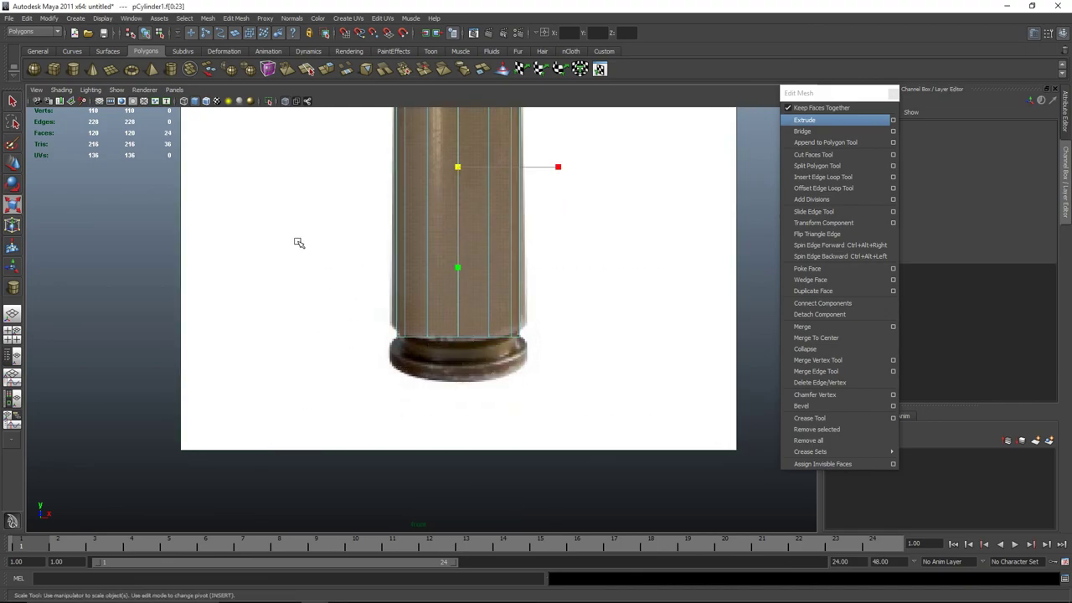
pyautogui.moveTo(299, 242); pyautogui.dragTo(717, 273)
# Extrude the base faces and inset them with the extrusion Offset
pyautogui.click(845, 123)
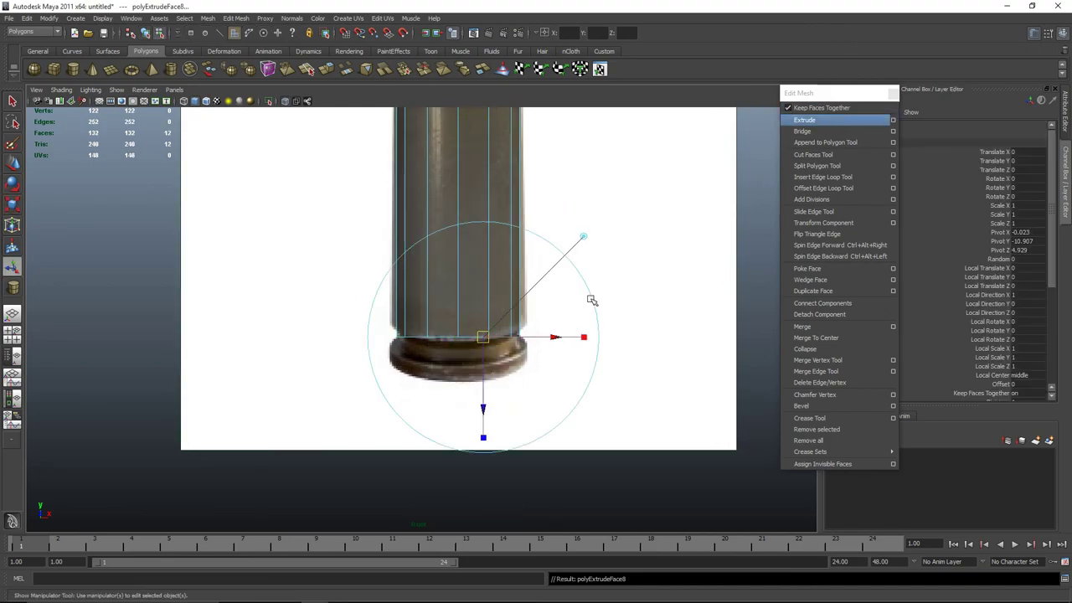
pyautogui.press('space')
pyautogui.press('space')
pyautogui.keyDown('alt'); pyautogui.moveTo(570, 390); pyautogui.dragTo(587, 218); pyautogui.keyUp('alt')
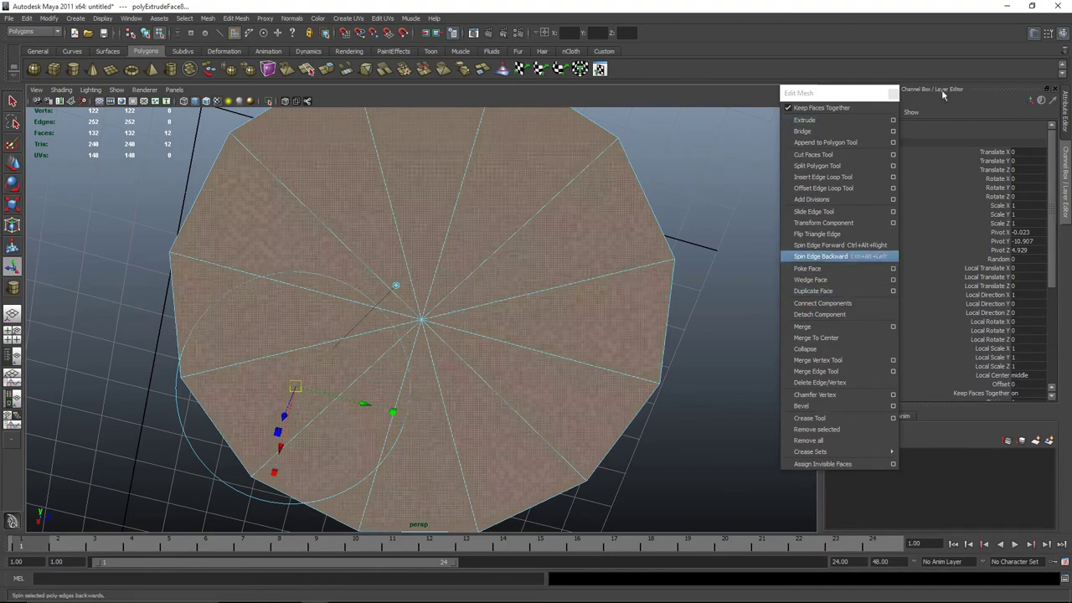
pyautogui.click(1010, 385)
pyautogui.moveTo(636, 321); pyautogui.dragTo(640, 317, button='middle')
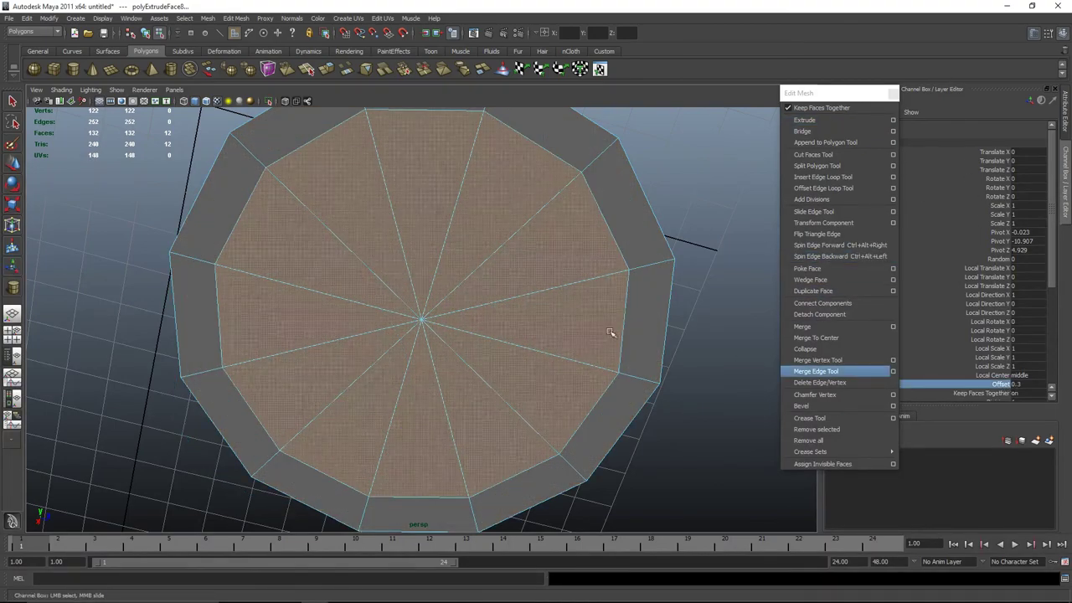
pyautogui.press('space')
pyautogui.press('space')
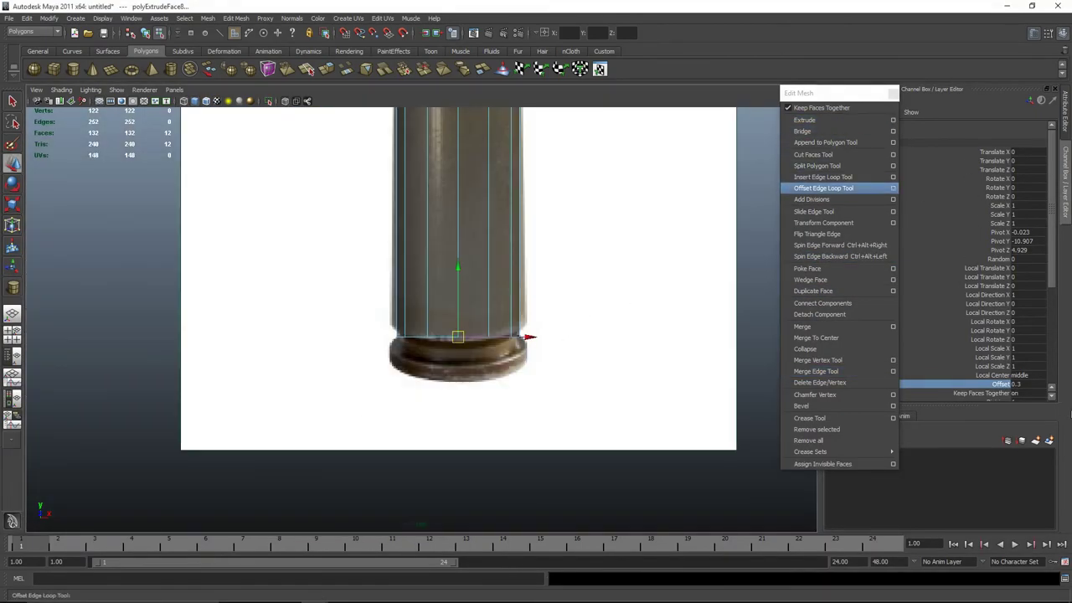
# Extrude the bottom ring downward and inset the resulting cap face
pyautogui.click(804, 120)
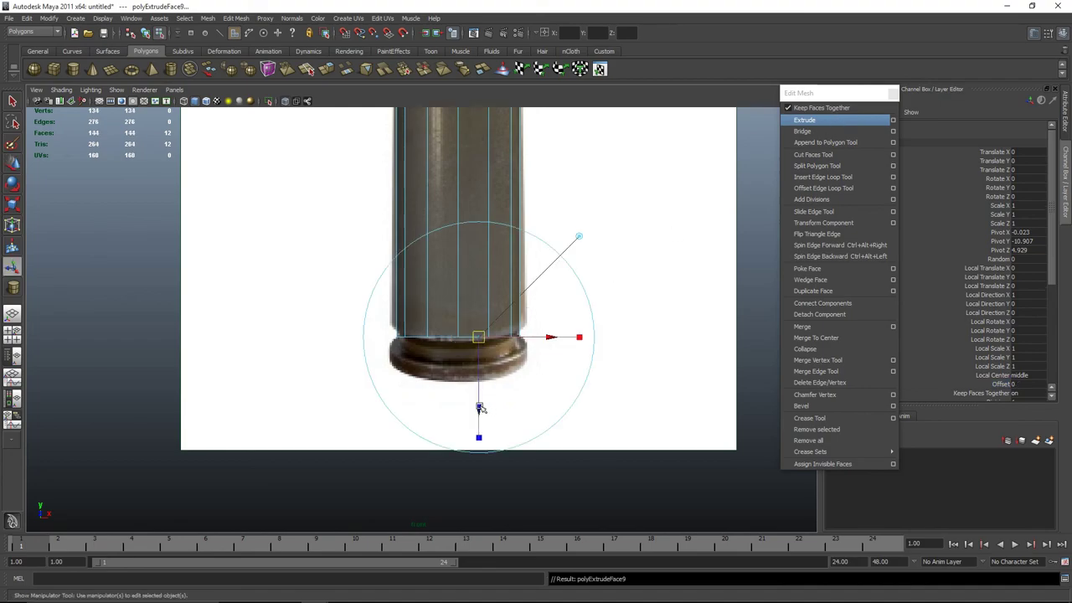
pyautogui.moveTo(480, 408); pyautogui.dragTo(477, 435)
pyautogui.press('w')
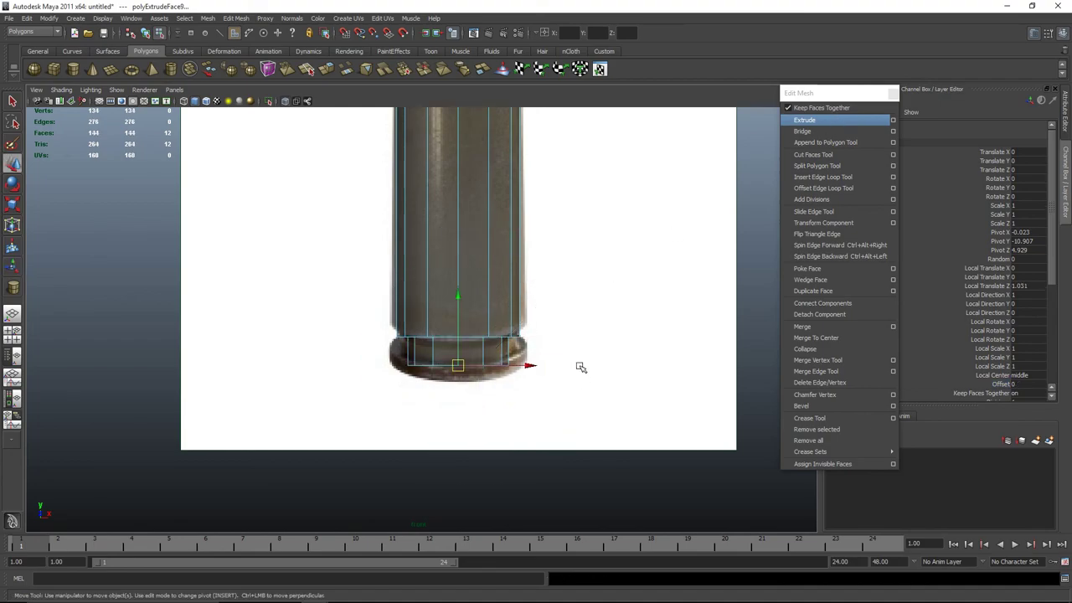
pyautogui.scroll(-5, 735, 299)
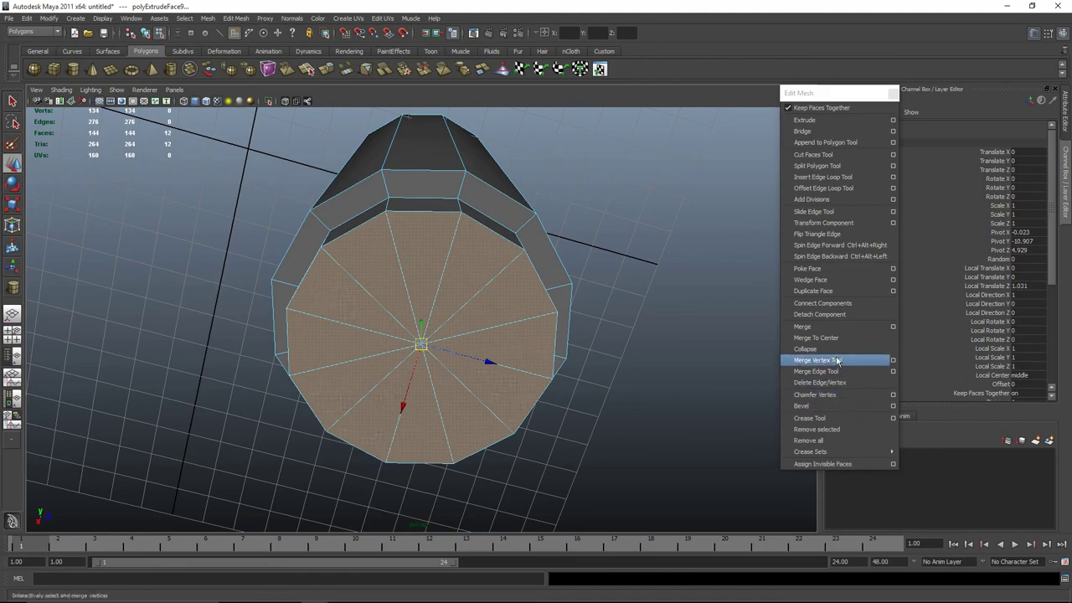
pyautogui.press('[')
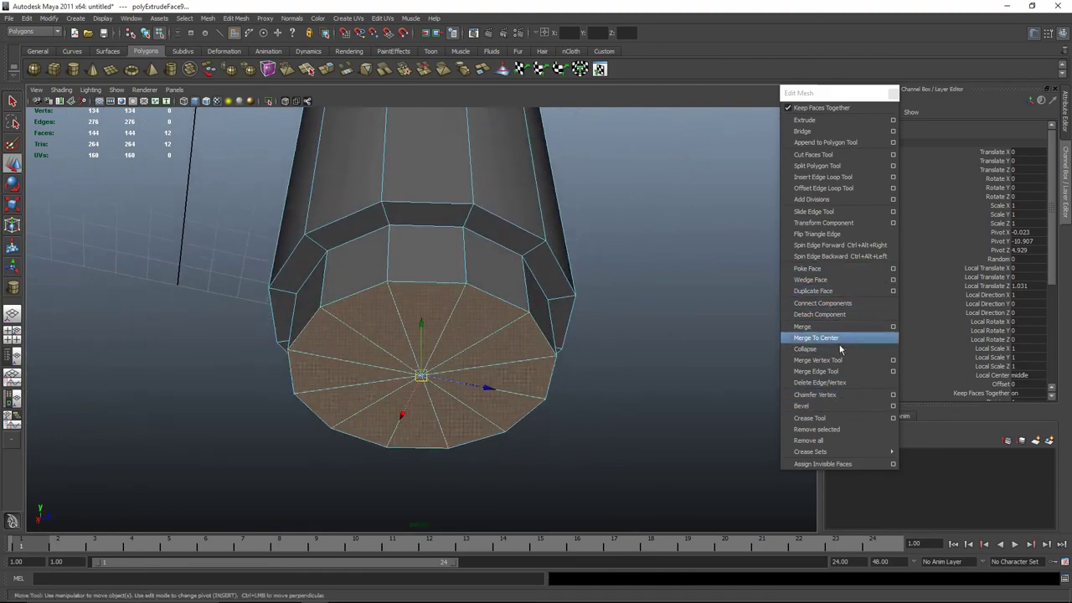
pyautogui.click(996, 385)
pyautogui.moveTo(636, 352); pyautogui.dragTo(647, 351, button='middle')
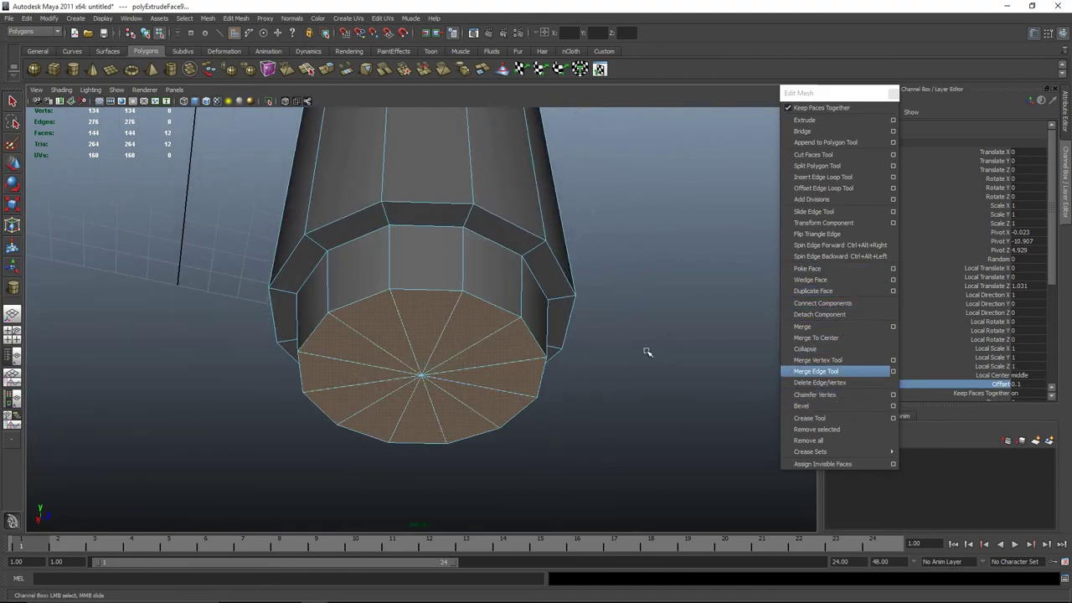
# Extrude the cap face again and widen it through its Offset value
pyautogui.click(806, 119)
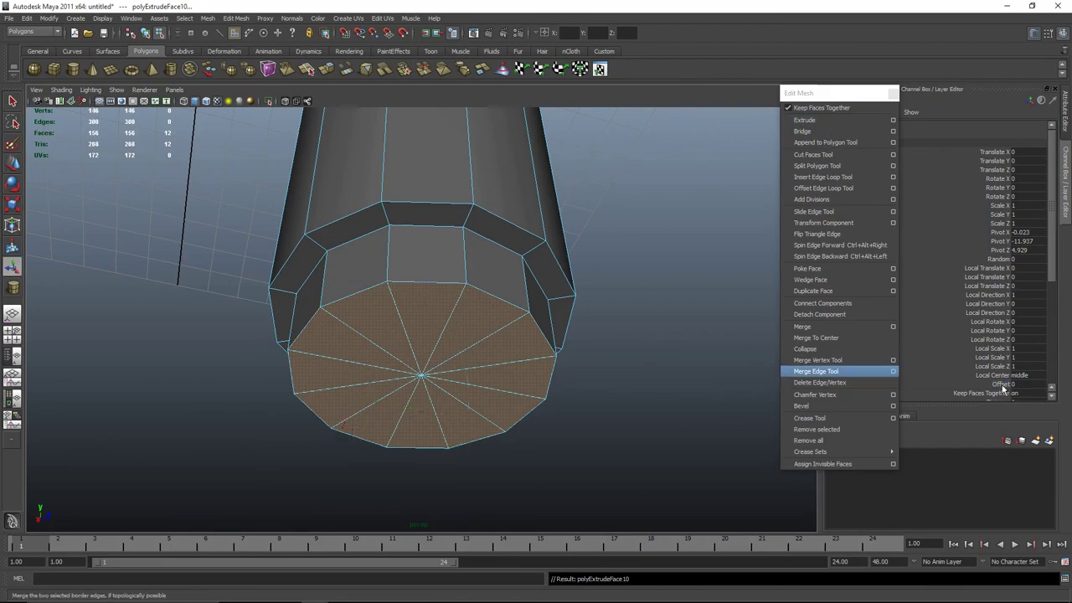
pyautogui.click(1002, 385)
pyautogui.moveTo(668, 355); pyautogui.dragTo(662, 353, button='middle')
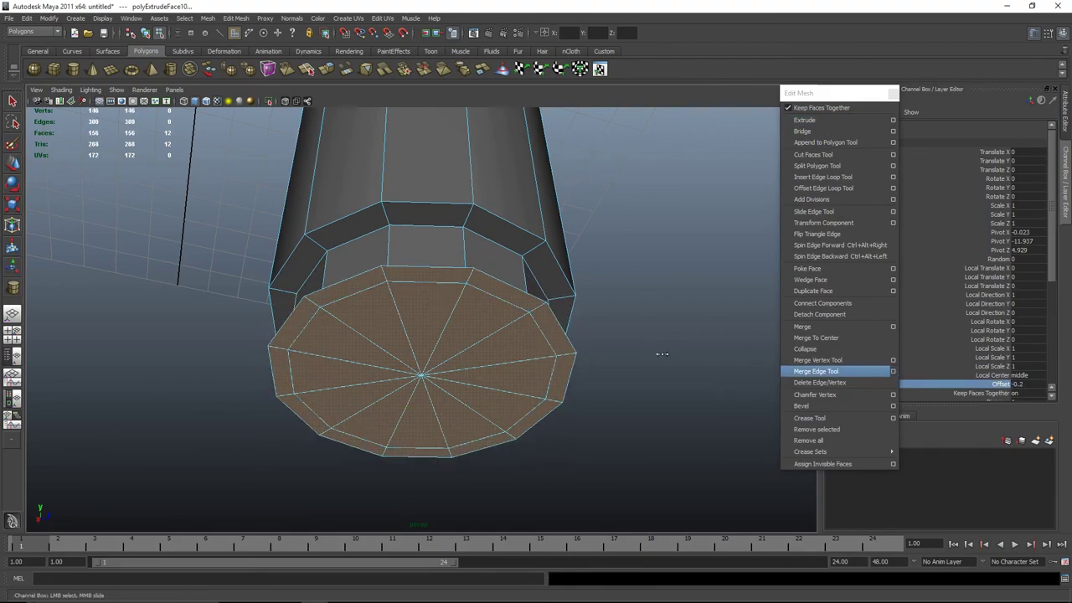
pyautogui.keyDown('alt'); pyautogui.moveTo(661, 353); pyautogui.dragTo(650, 331); pyautogui.keyUp('alt')
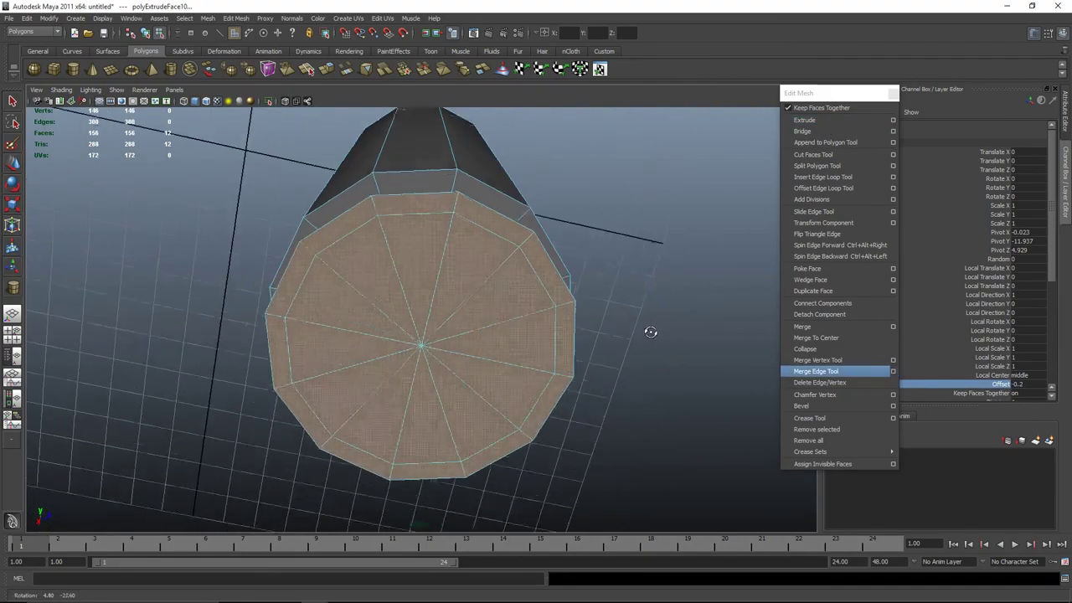
pyautogui.press('space')
pyautogui.press('space')
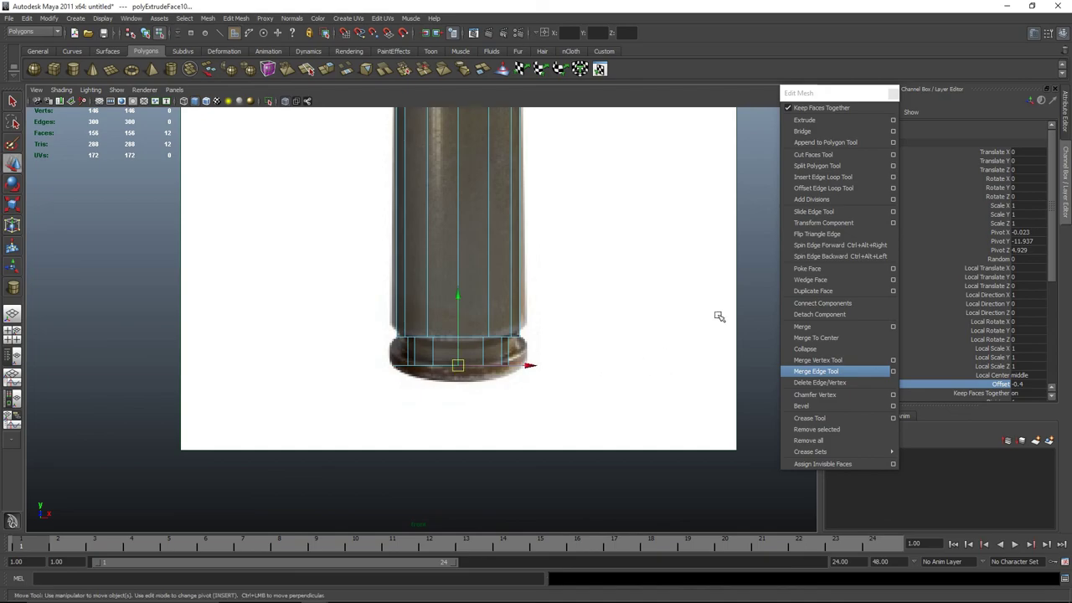
# Push out one more base extrusion and raise the bottom vertex ring to match the reference rim
pyautogui.click(804, 119)
pyautogui.moveTo(480, 421); pyautogui.dragTo(484, 448)
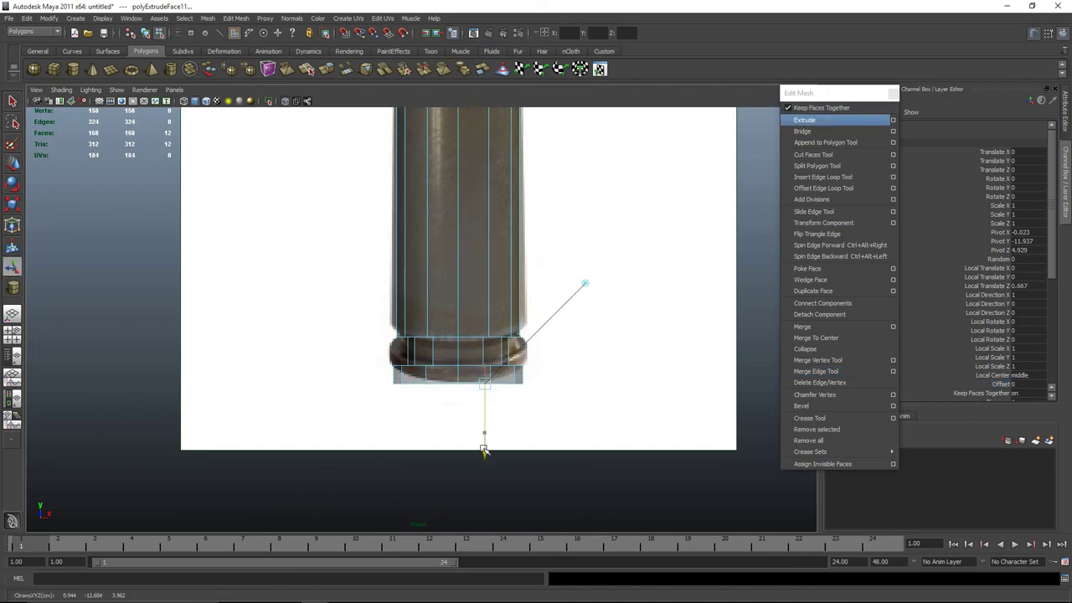
pyautogui.moveTo(411, 371); pyautogui.dragTo(360, 371, button='right')
pyautogui.moveTo(222, 332); pyautogui.dragTo(620, 430)
pyautogui.moveTo(620, 429); pyautogui.dragTo(337, 342)
pyautogui.press('w')
pyautogui.moveTo(458, 305); pyautogui.dragTo(460, 290)
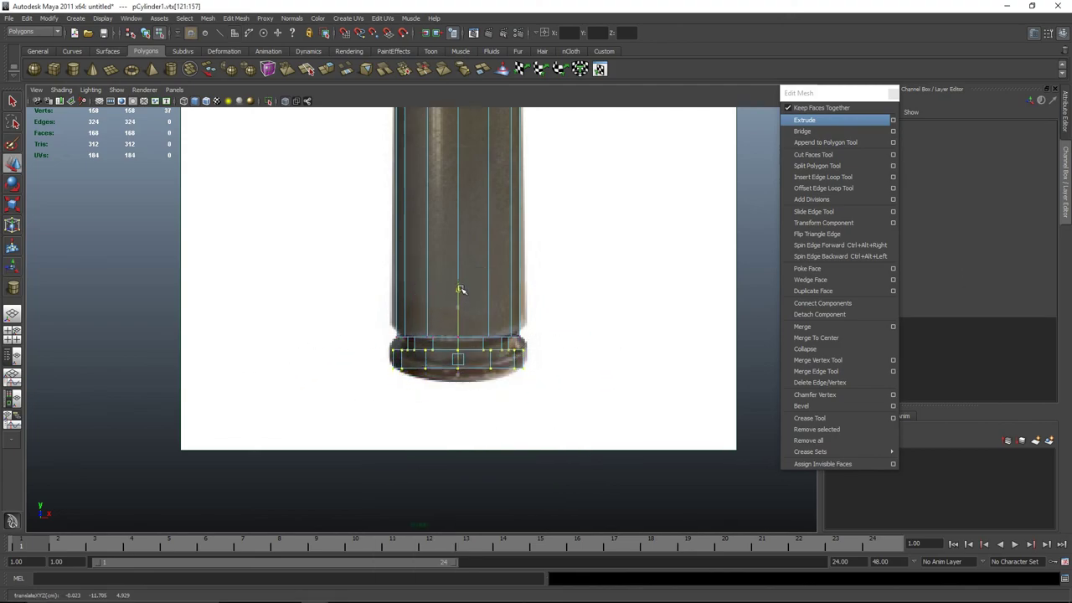
# Inspect the cartridge framed in the enlarged perspective view
pyautogui.press('F8')
pyautogui.press('space')
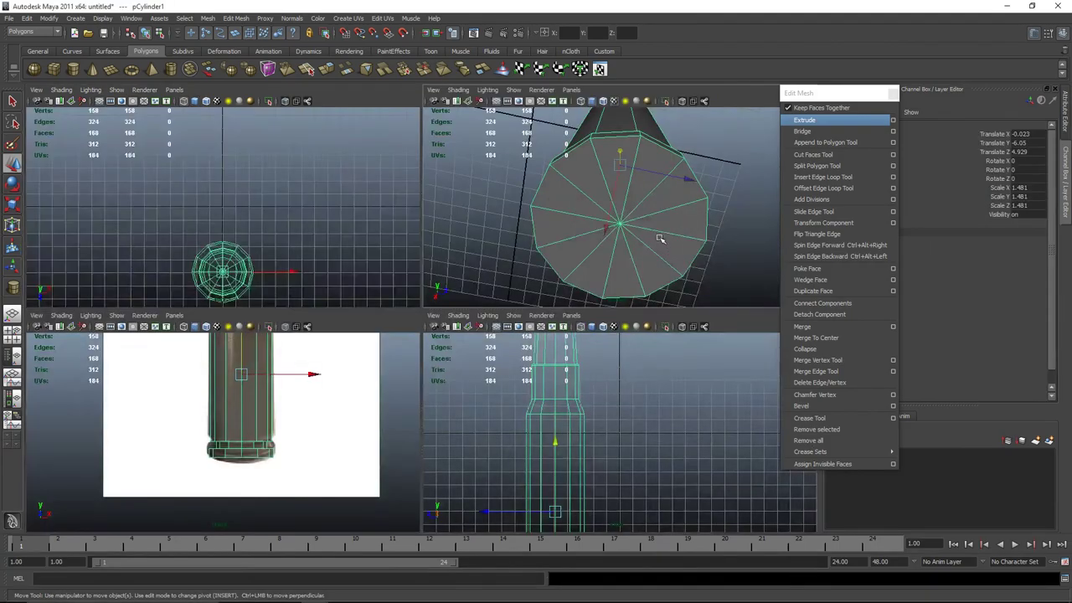
pyautogui.press('space')
pyautogui.click(682, 267)
pyautogui.keyDown('alt'); pyautogui.moveTo(683, 267); pyautogui.dragTo(620, 368); pyautogui.keyUp('alt')
pyautogui.click(419, 276)
pyautogui.press('f')
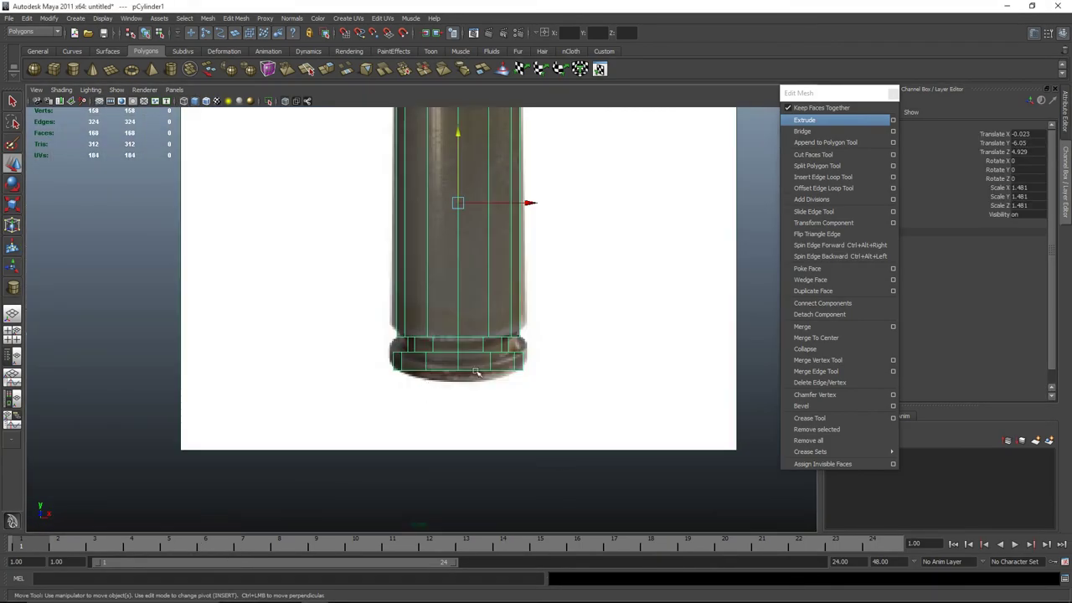
# Check the lower vertex ring and view the whole bullet from the side in edge mode
pyautogui.moveTo(480, 350); pyautogui.dragTo(412, 356, button='right')
pyautogui.moveTo(304, 299); pyautogui.dragTo(598, 352)
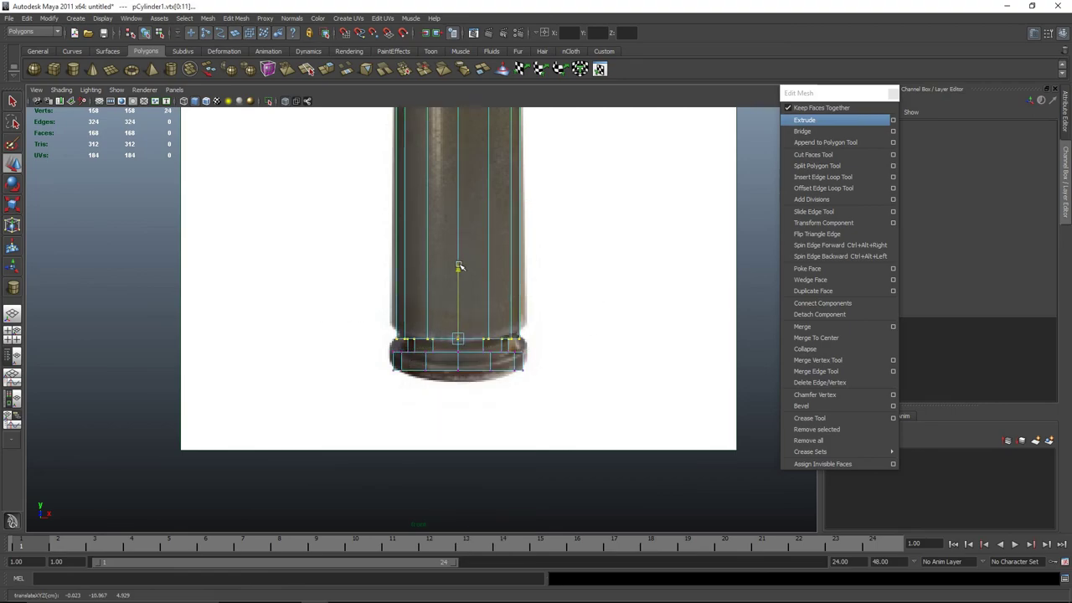
pyautogui.moveTo(461, 269); pyautogui.dragTo(478, 306, button='right')
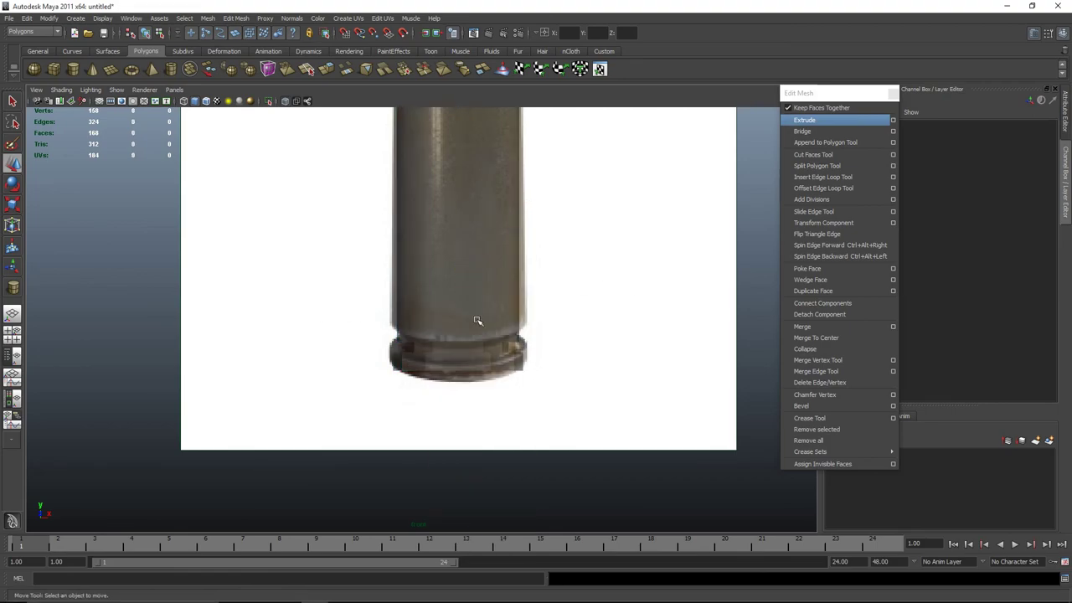
pyautogui.click(478, 306)
pyautogui.keyDown('alt'); pyautogui.moveTo(639, 275); pyautogui.dragTo(553, 280, button='right'); pyautogui.keyUp('alt')
pyautogui.keyDown('alt'); pyautogui.moveTo(553, 281); pyautogui.dragTo(568, 339); pyautogui.keyUp('alt')
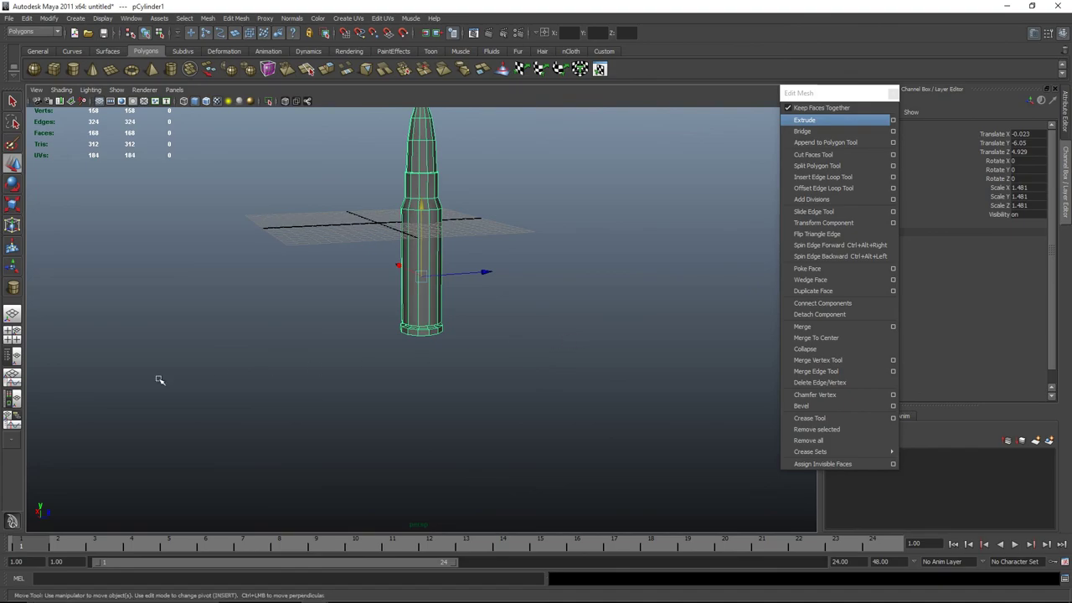
pyautogui.press('space')
pyautogui.press('space')
pyautogui.moveTo(429, 289); pyautogui.dragTo(326, 230, button='right')
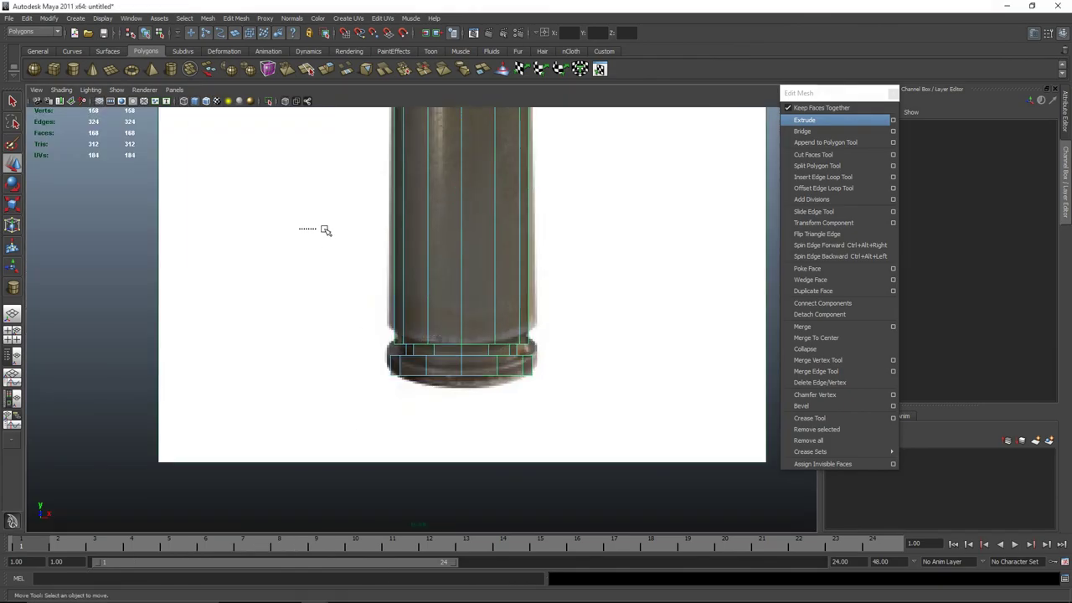
# Select the cartridge's edge loops and apply Normals > Soften Edge to smooth its shading
pyautogui.press('q')
pyautogui.doubleClick(406, 345)
pyautogui.scroll(2, 392, 363)
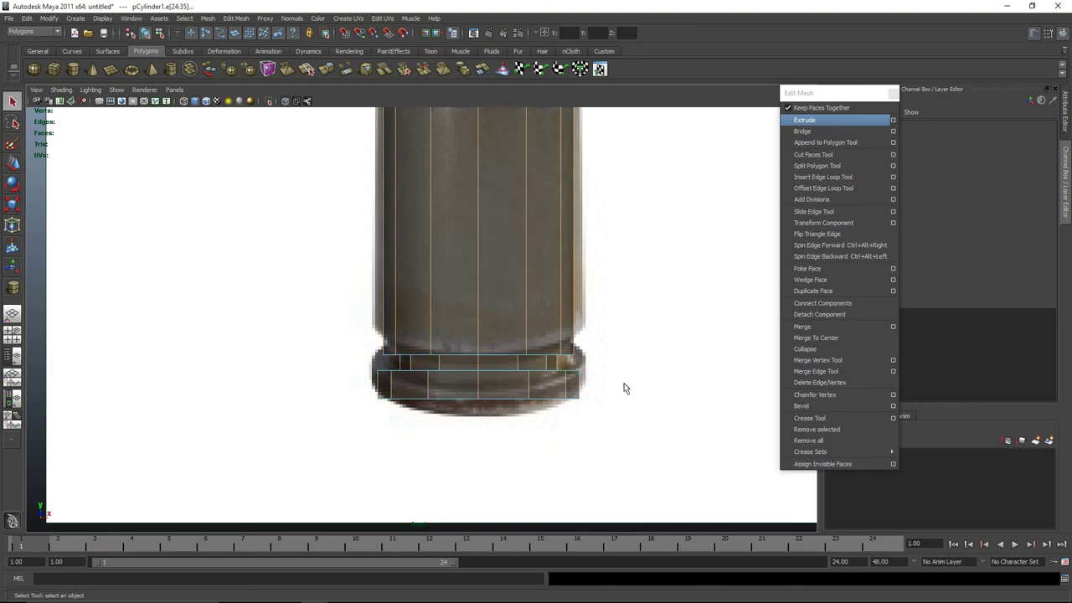
pyautogui.keyDown('alt'); pyautogui.moveTo(624, 388); pyautogui.dragTo(584, 318, button='middle'); pyautogui.keyUp('alt')
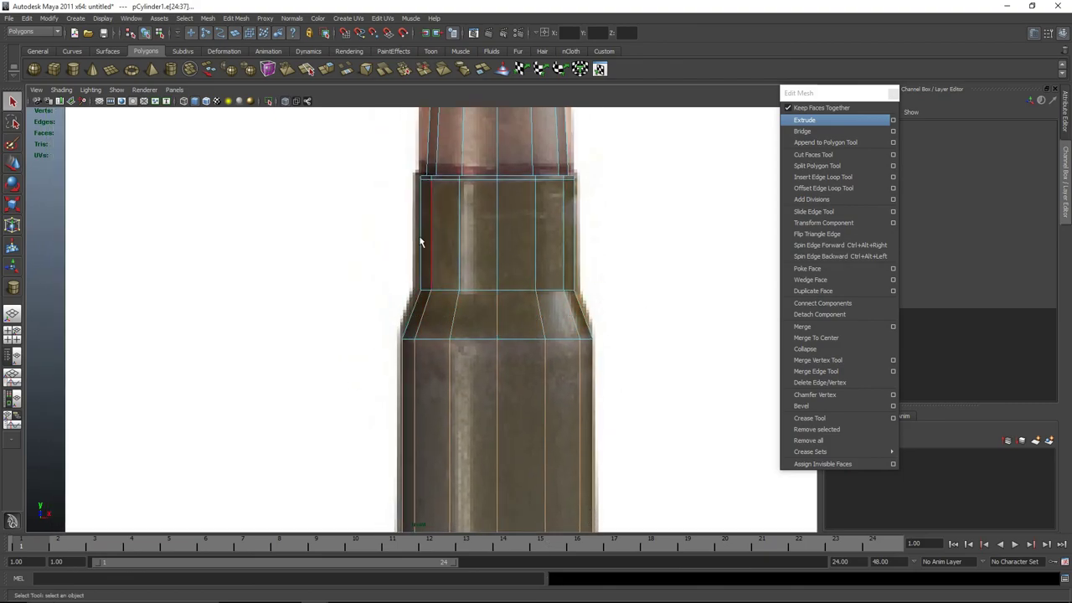
pyautogui.keyDown('alt'); pyautogui.moveTo(638, 211); pyautogui.dragTo(434, 258, button='middle'); pyautogui.keyUp('alt')
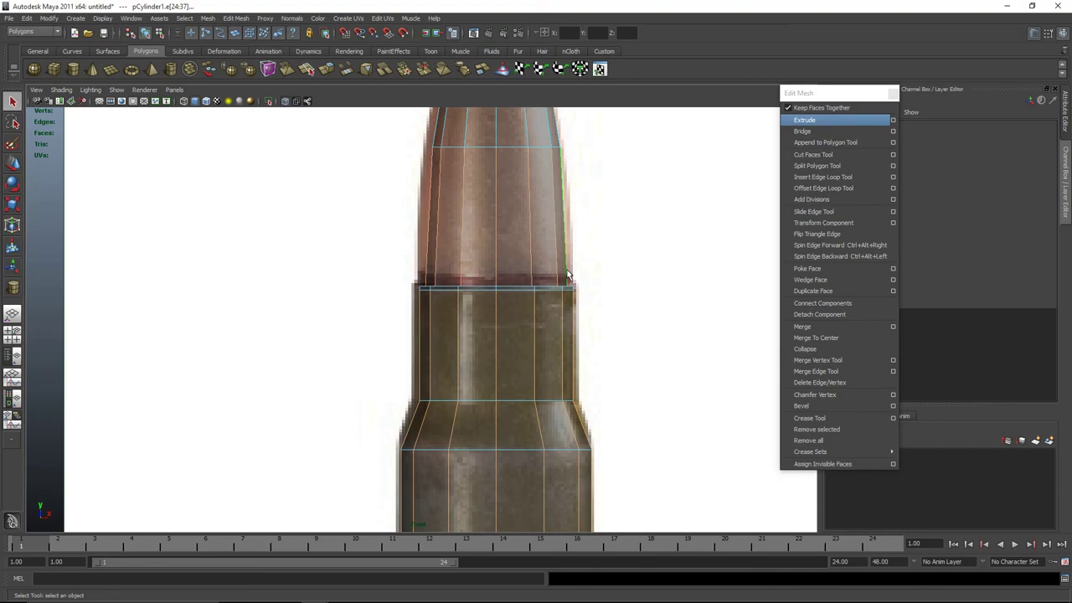
pyautogui.scroll(3, 536, 260)
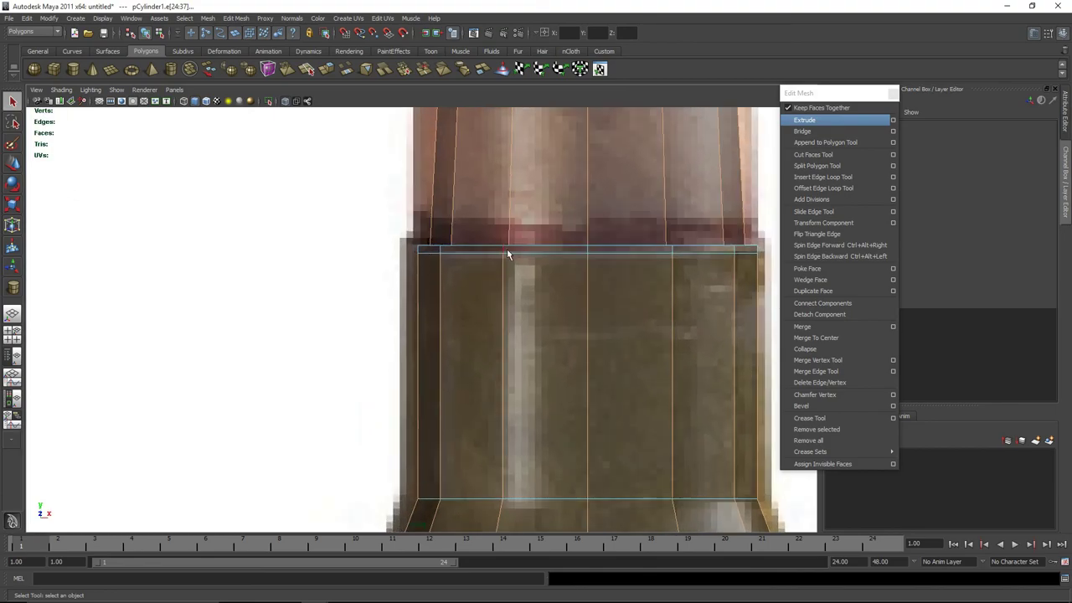
pyautogui.keyDown('alt'); pyautogui.moveTo(509, 248); pyautogui.dragTo(235, 311, button='middle'); pyautogui.keyUp('alt')
pyautogui.scroll(1, 168, 297)
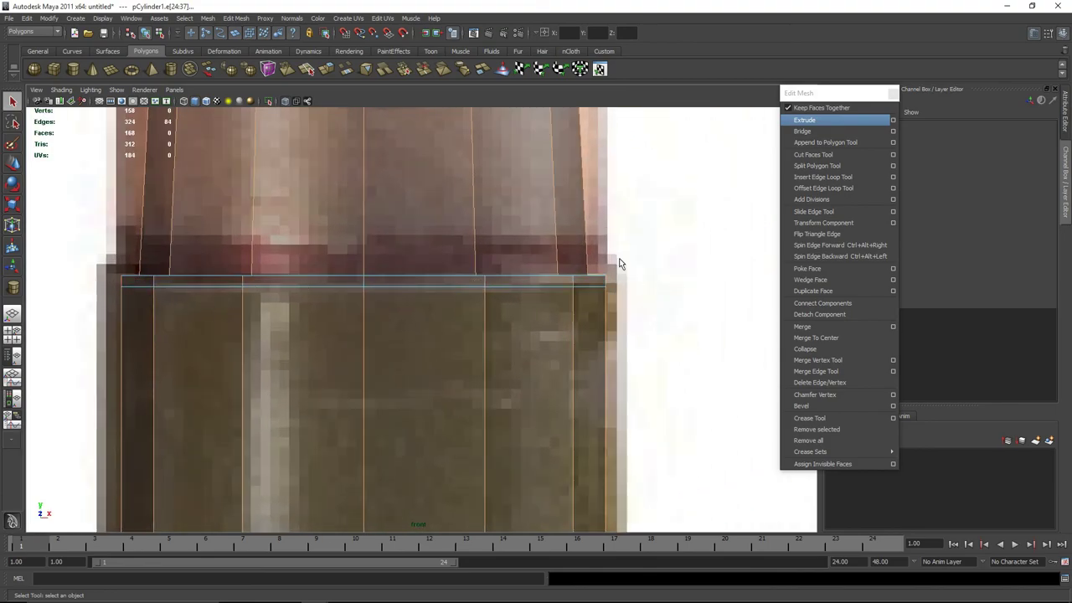
pyautogui.keyDown('alt'); pyautogui.moveTo(661, 301); pyautogui.dragTo(661, 393, button='middle'); pyautogui.keyUp('alt')
pyautogui.keyDown('alt'); pyautogui.moveTo(661, 392); pyautogui.dragTo(536, 322, button='right'); pyautogui.keyUp('alt')
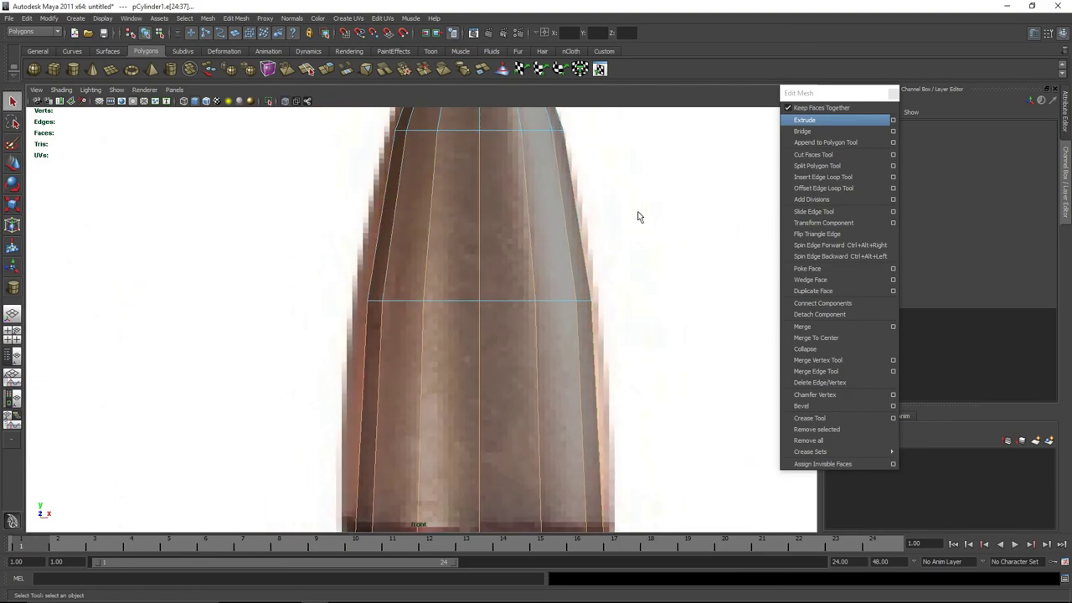
pyautogui.keyDown('alt'); pyautogui.moveTo(638, 216); pyautogui.dragTo(311, 236, button='right'); pyautogui.keyUp('alt')
pyautogui.press('space')
pyautogui.press('space')
pyautogui.scroll(6, 490, 254)
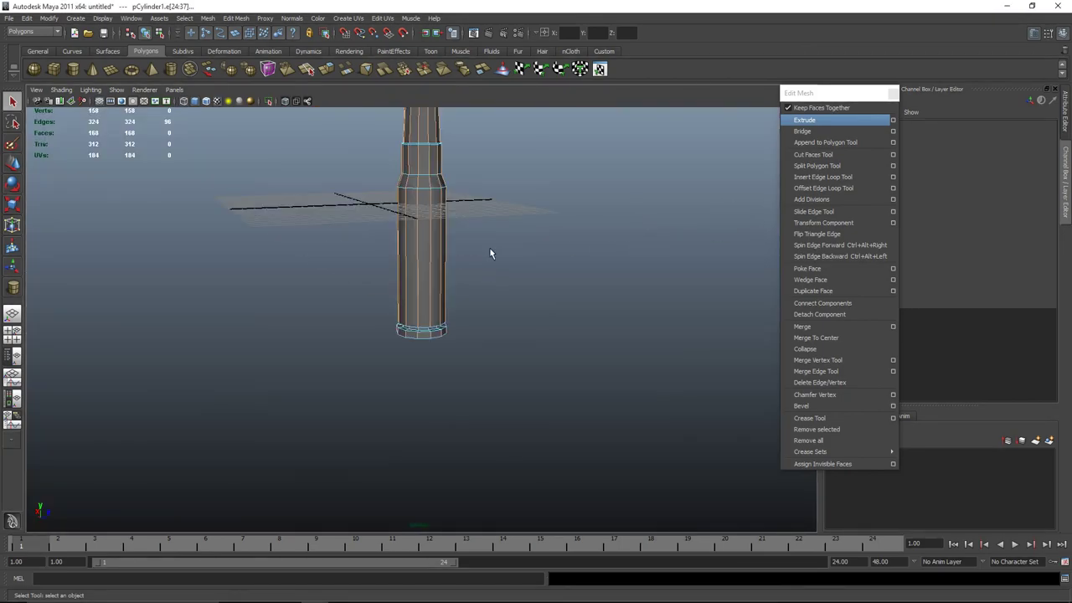
pyautogui.click(292, 18)
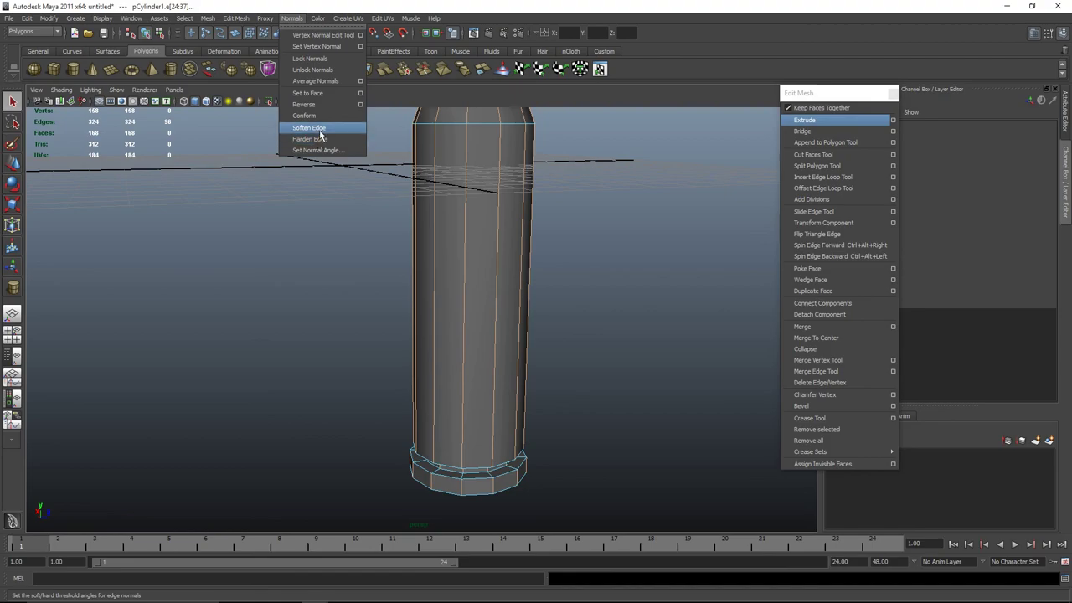
pyautogui.click(323, 127)
# Reselect the whole cartridge cylinder object in the perspective view
pyautogui.keyDown('alt'); pyautogui.moveTo(586, 251); pyautogui.dragTo(600, 311); pyautogui.keyUp('alt')
pyautogui.moveTo(459, 241); pyautogui.dragTo(492, 222, button='right')
pyautogui.keyDown('alt'); pyautogui.moveTo(502, 242); pyautogui.dragTo(533, 310); pyautogui.keyUp('alt')
pyautogui.click(400, 332)
pyautogui.press('space')
pyautogui.press('space')
pyautogui.keyDown('alt'); pyautogui.moveTo(431, 246); pyautogui.dragTo(446, 304, button='middle'); pyautogui.keyUp('alt')
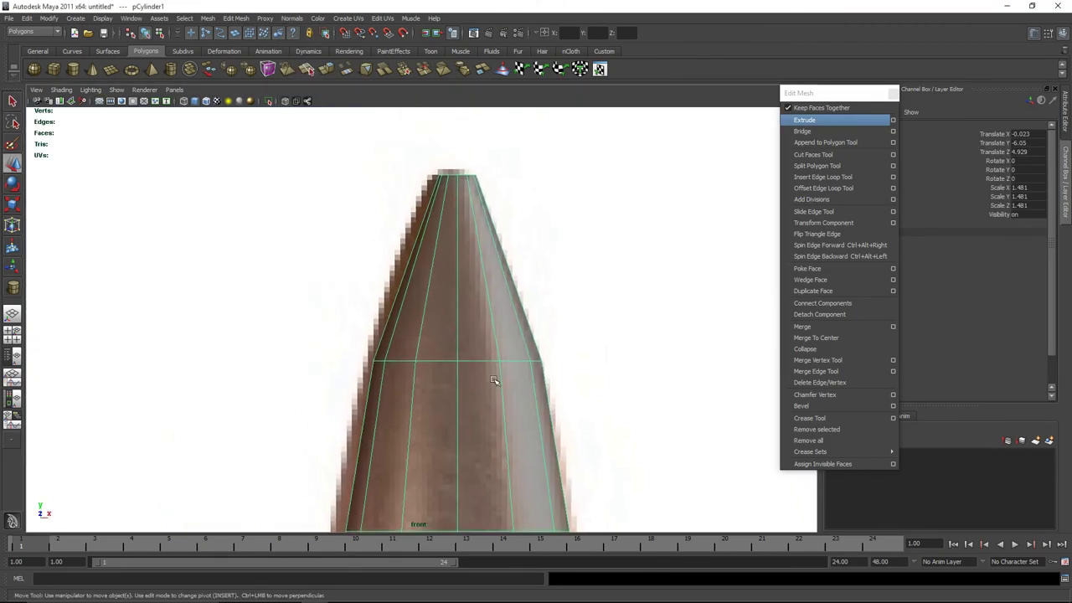
pyautogui.scroll(6, 424, 354)
pyautogui.click(423, 354)
pyautogui.scroll(5, 330, 382)
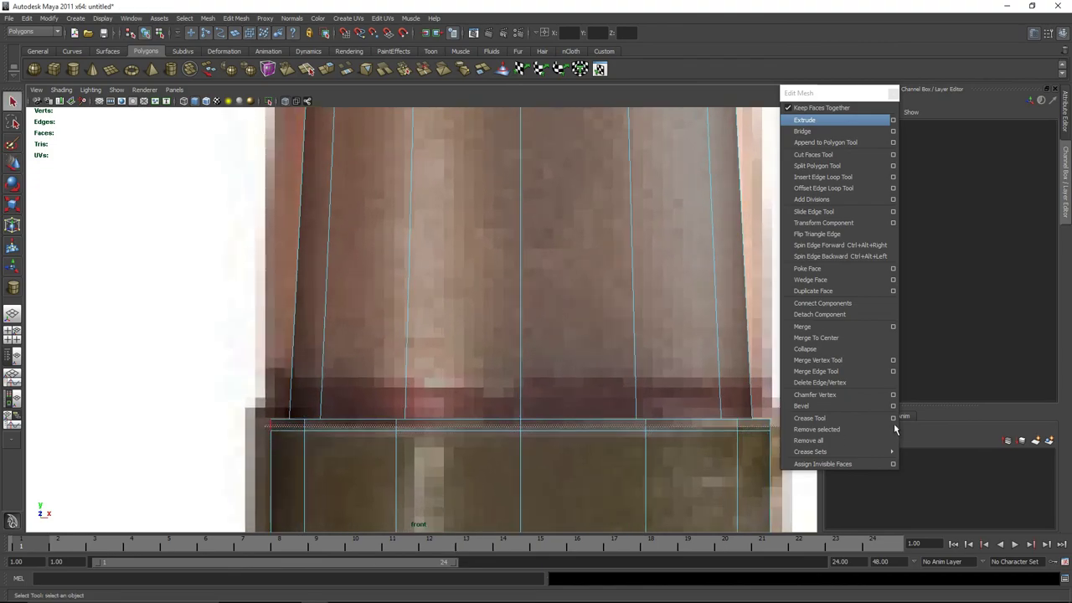
pyautogui.press('space')
pyautogui.press('space')
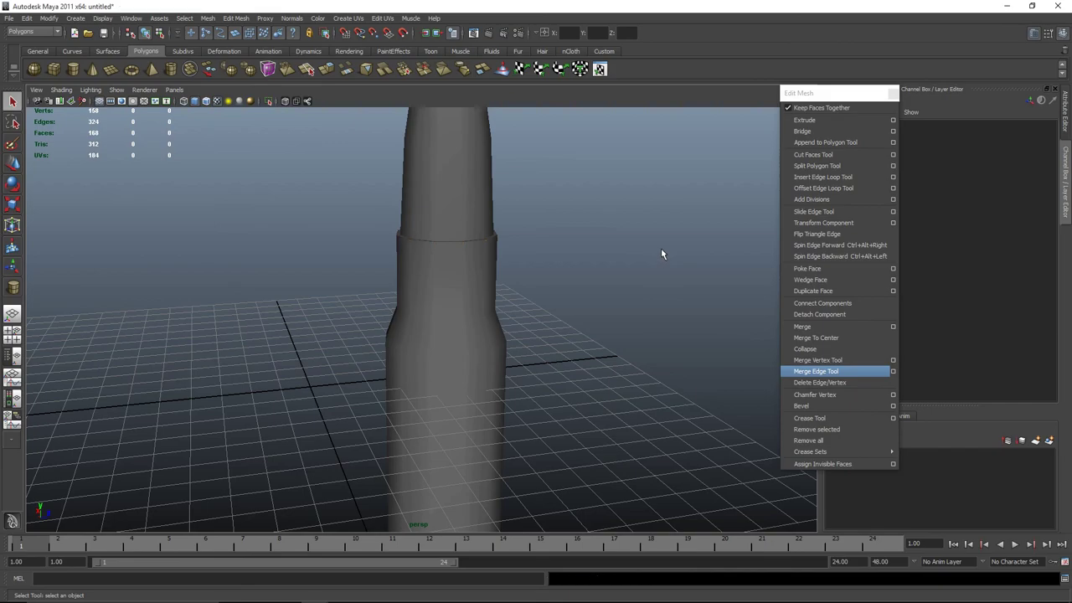
pyautogui.keyDown('alt'); pyautogui.moveTo(661, 254); pyautogui.dragTo(562, 360, button='right'); pyautogui.keyUp('alt')
pyautogui.keyDown('alt'); pyautogui.moveTo(562, 359); pyautogui.dragTo(476, 399); pyautogui.keyUp('alt')
pyautogui.click(397, 379)
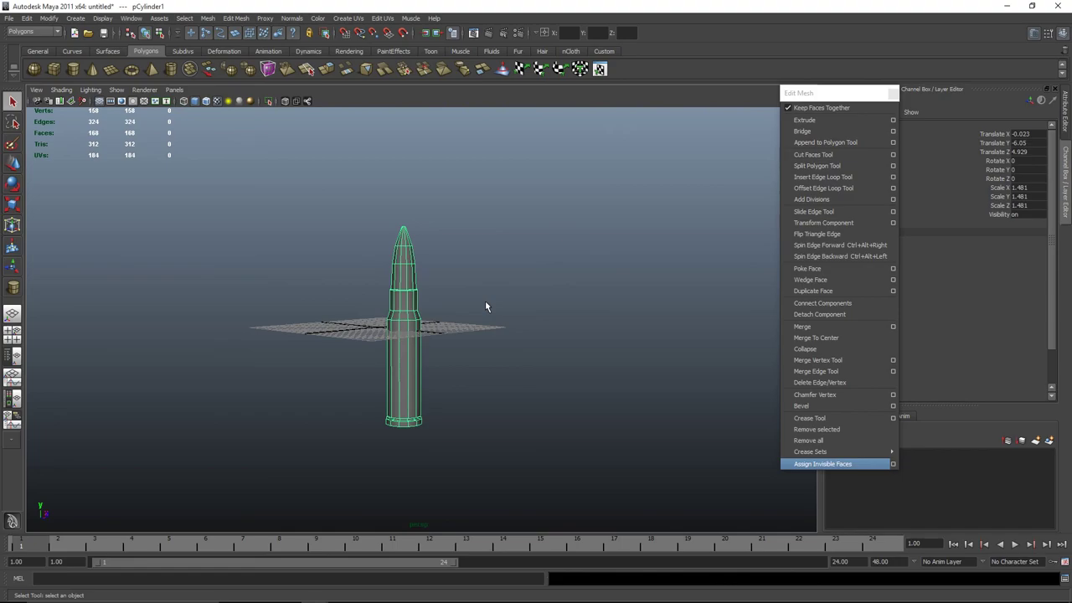
# Check the Export Selection options and available file formats, then cancel without exporting
pyautogui.click(12, 18)
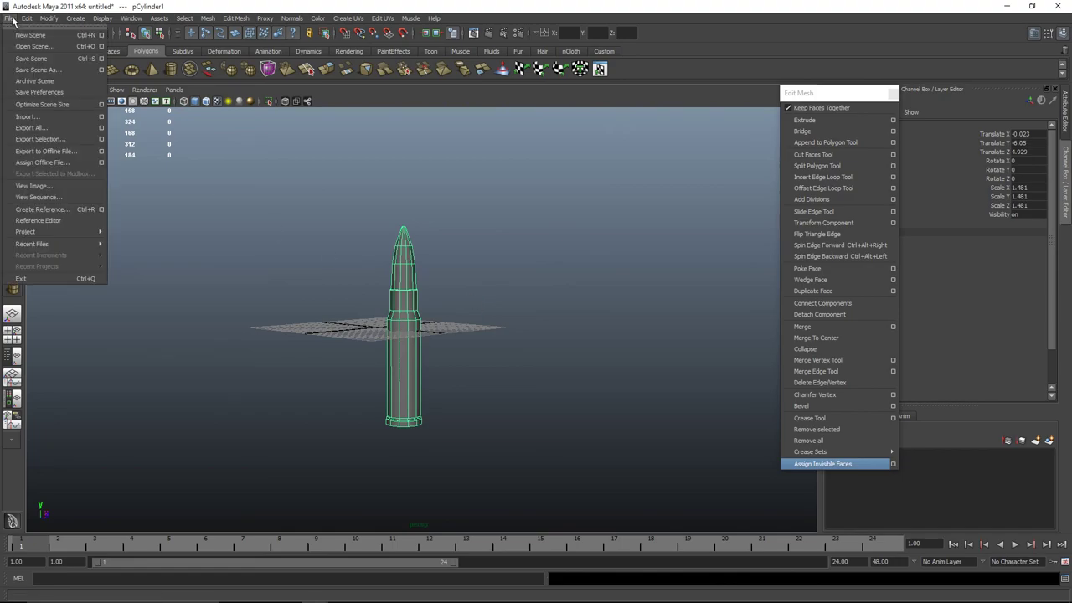
pyautogui.click(101, 139)
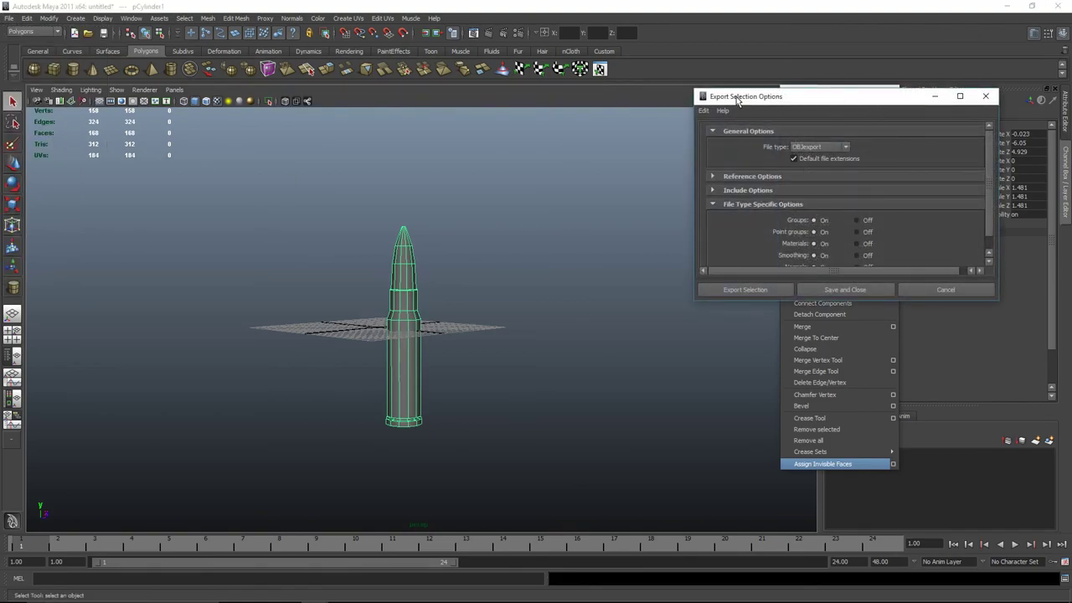
pyautogui.moveTo(832, 100); pyautogui.dragTo(693, 96)
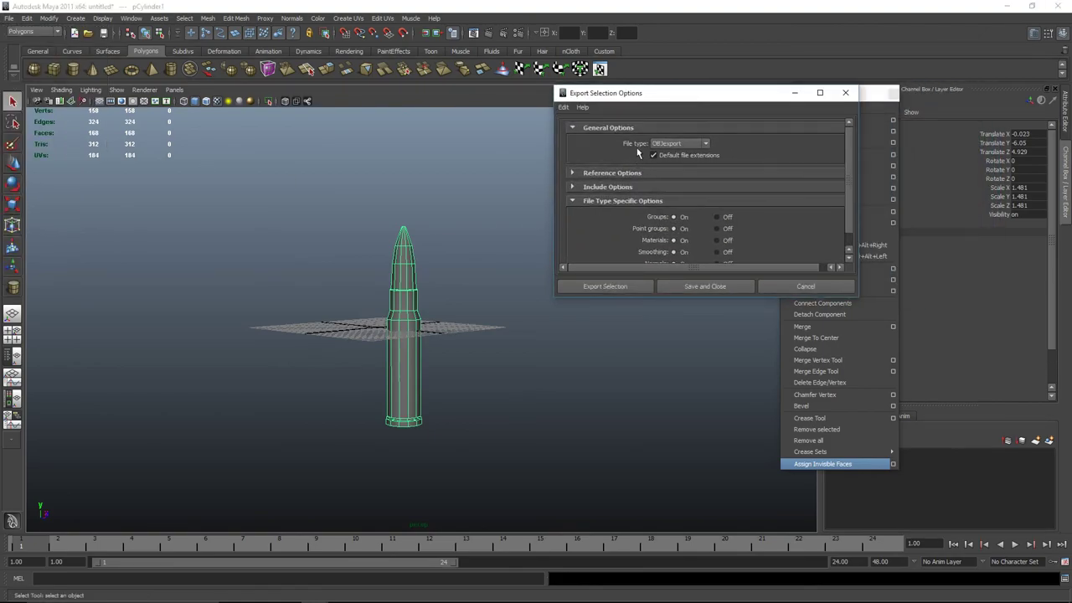
pyautogui.click(833, 288)
pyautogui.click(9, 18)
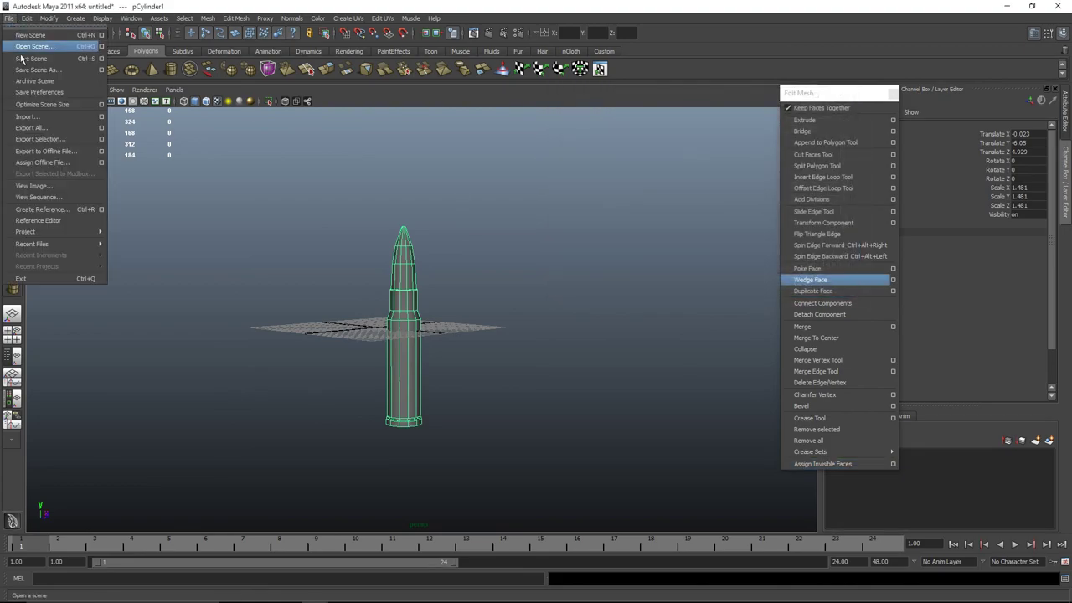
pyautogui.click(67, 140)
pyautogui.click(253, 431)
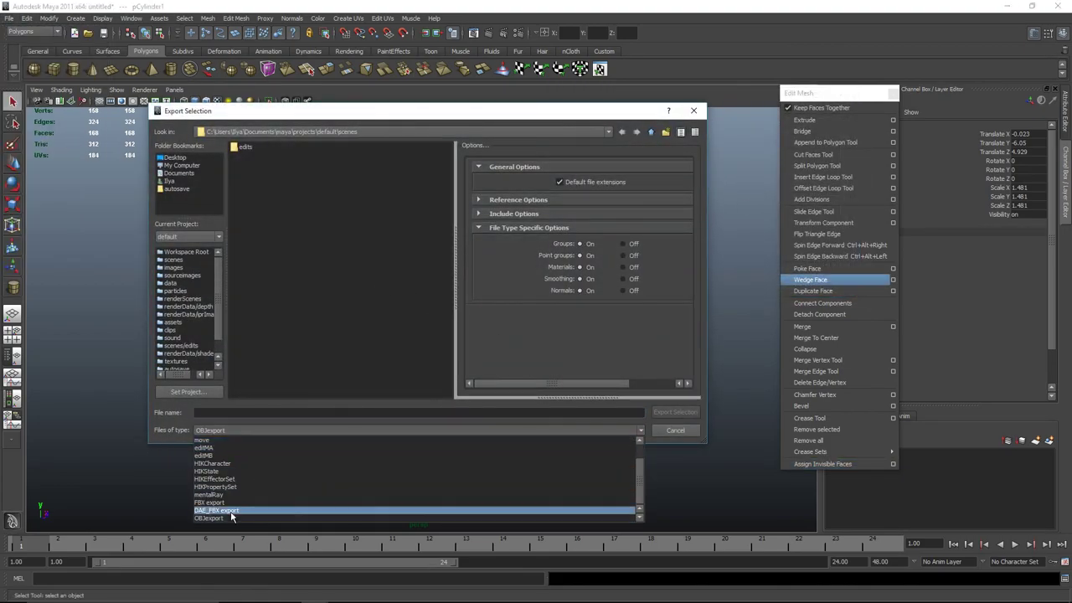
pyautogui.press('Escape')
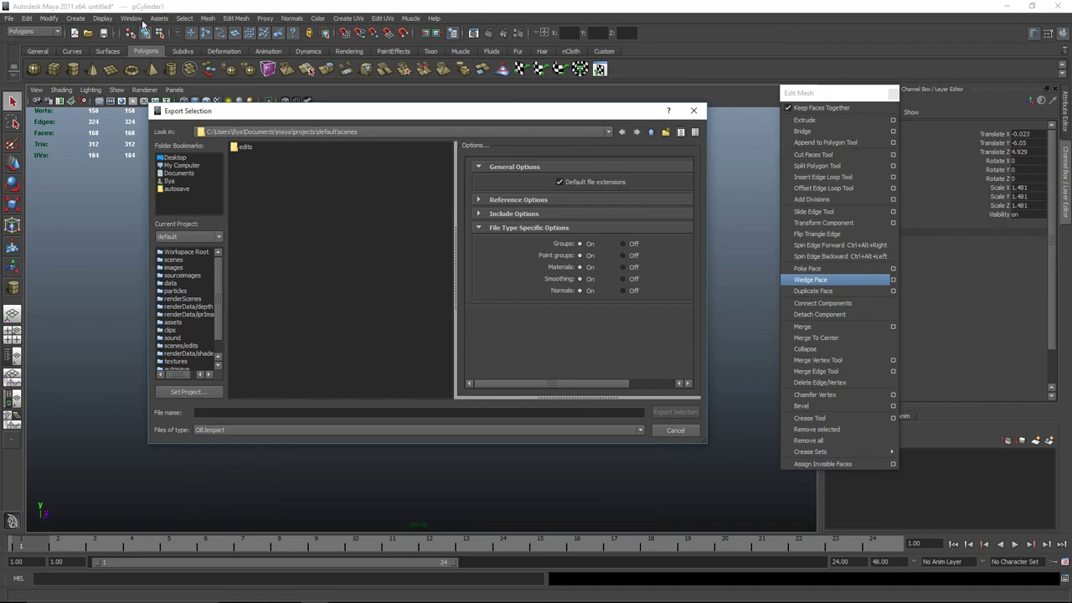
pyautogui.press('Escape')
# Confirm objExport.mll is loaded in the Plug-in Manager, then close the manager
pyautogui.click(158, 17)
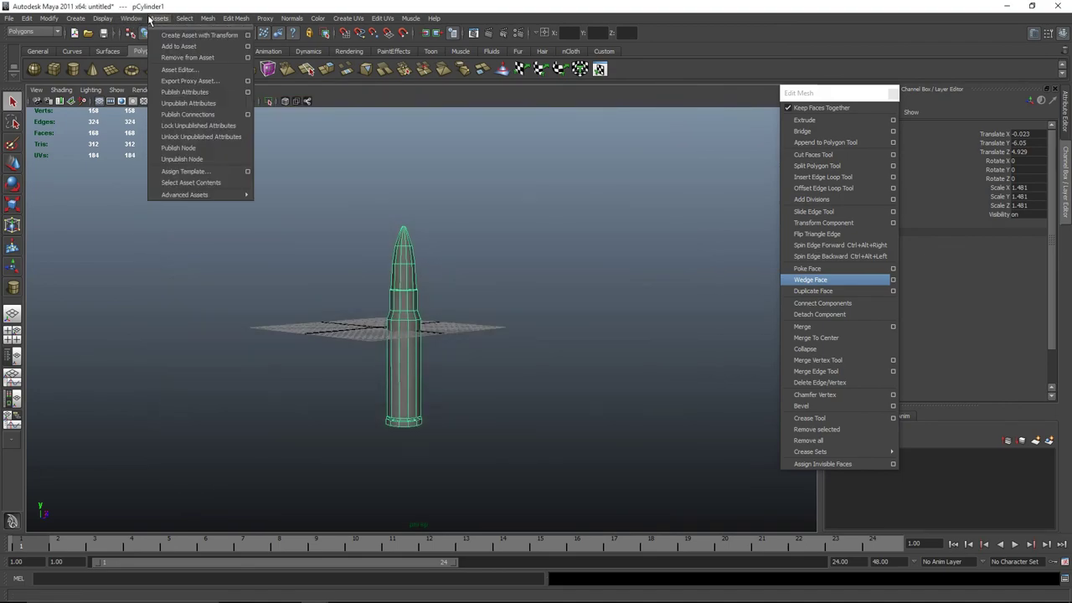
pyautogui.moveTo(130, 18)
pyautogui.moveTo(165, 55)
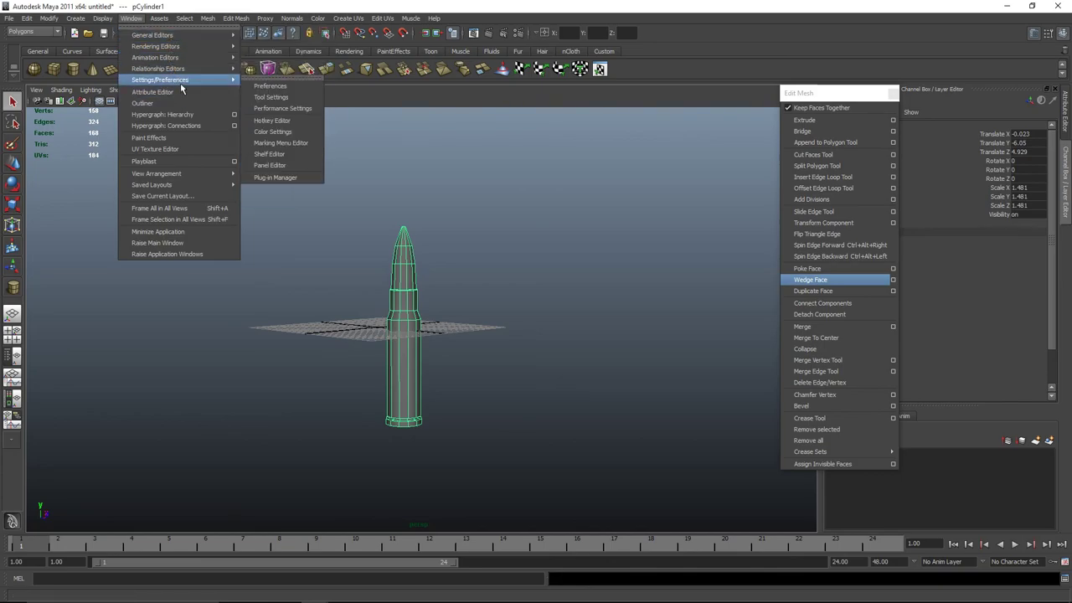
pyautogui.click(288, 177)
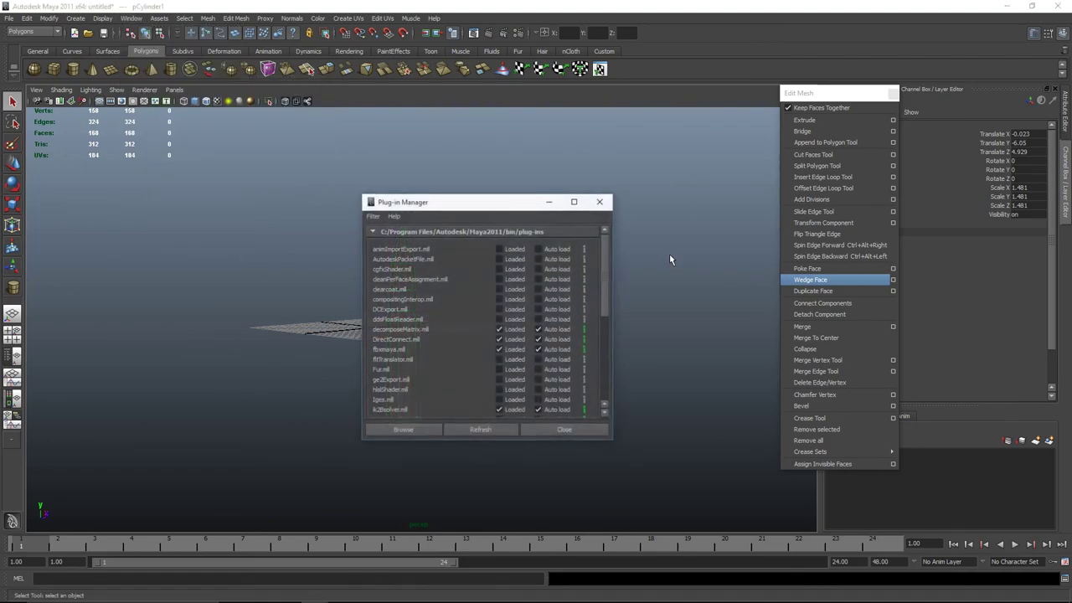
pyautogui.moveTo(604, 270); pyautogui.dragTo(607, 348)
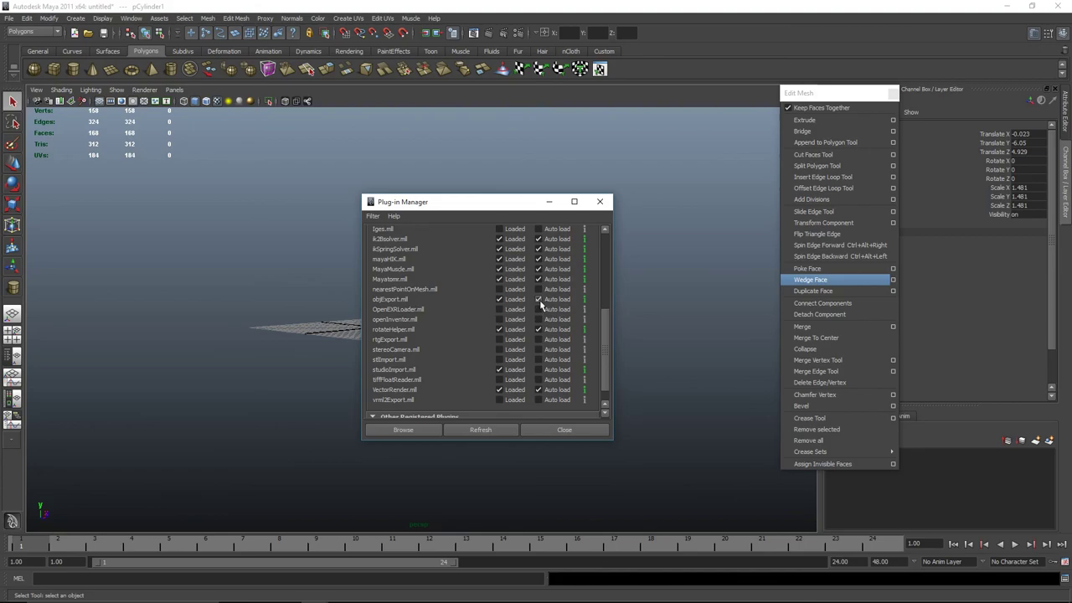
pyautogui.click(582, 430)
# Export the selected bullet as bullet_ak to the Desktop, then minimise Maya
pyautogui.click(8, 18)
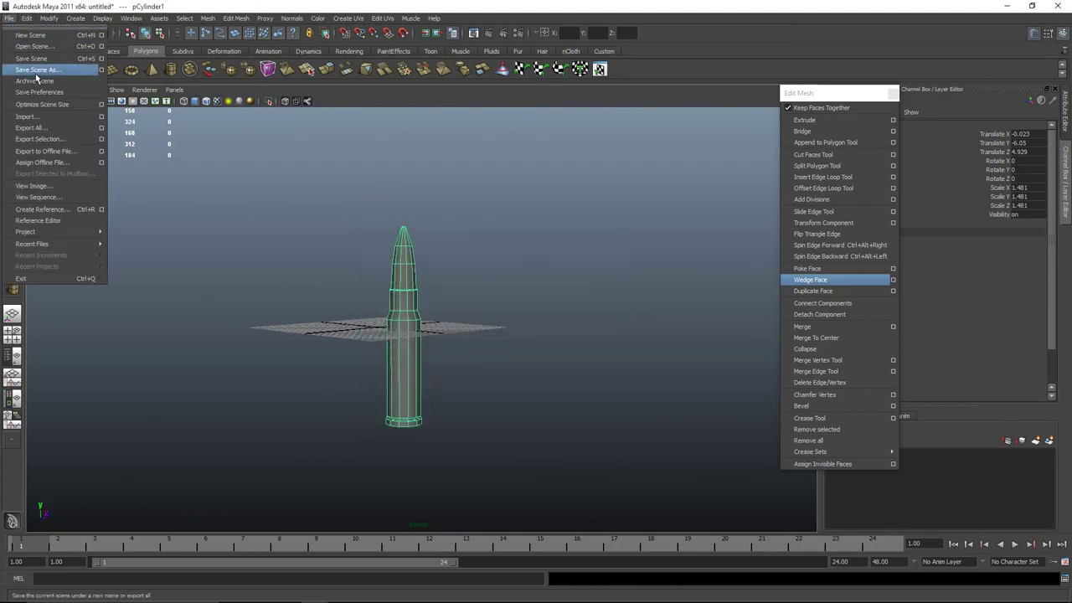
pyautogui.click(62, 139)
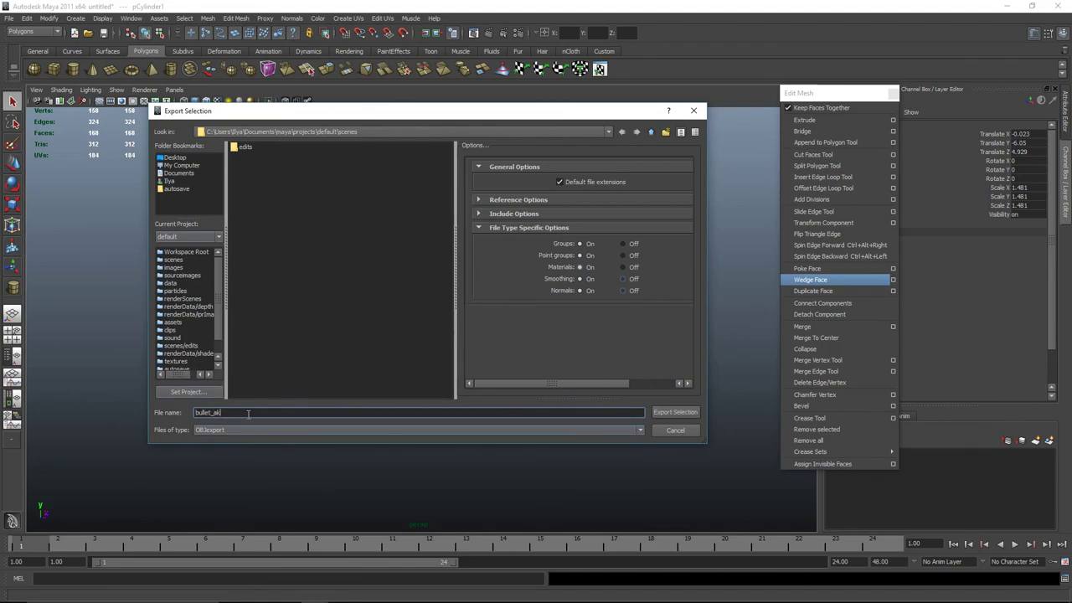
pyautogui.write('bullet_ak')
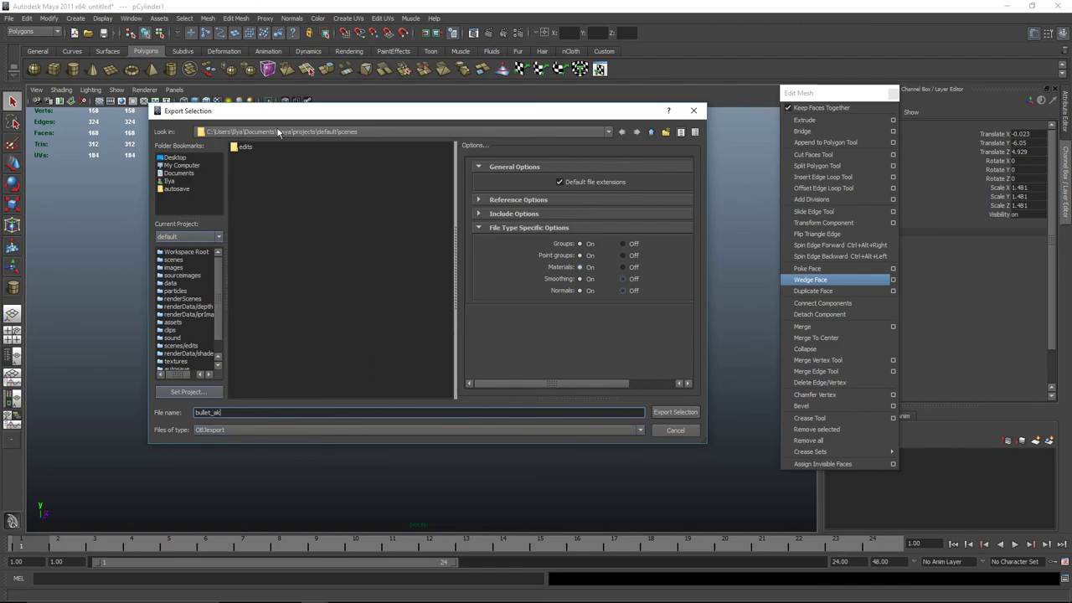
pyautogui.click(177, 157)
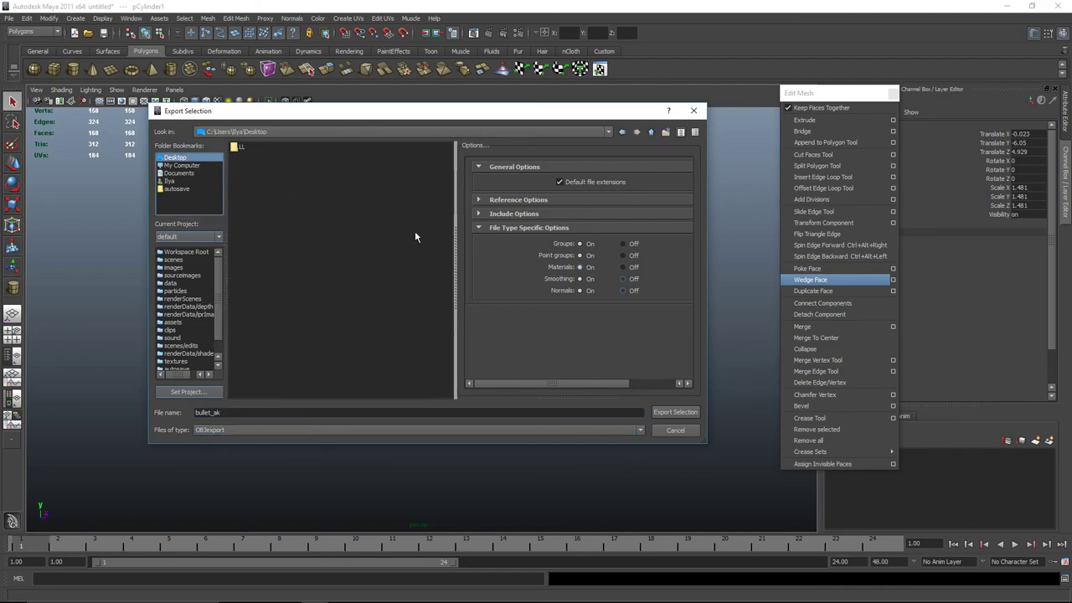
pyautogui.click(674, 413)
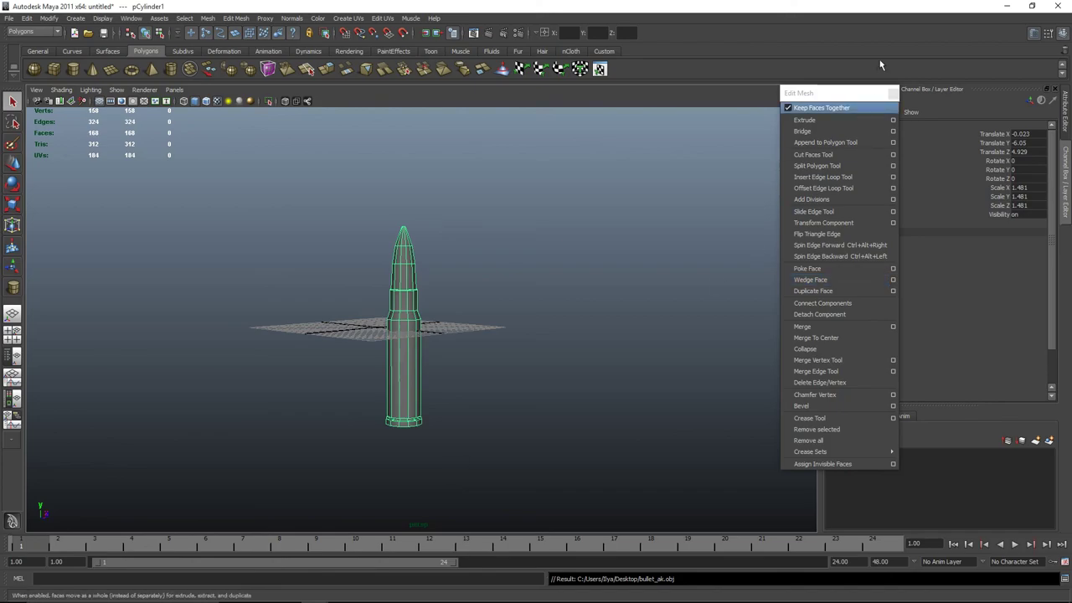
pyautogui.press('super+d')
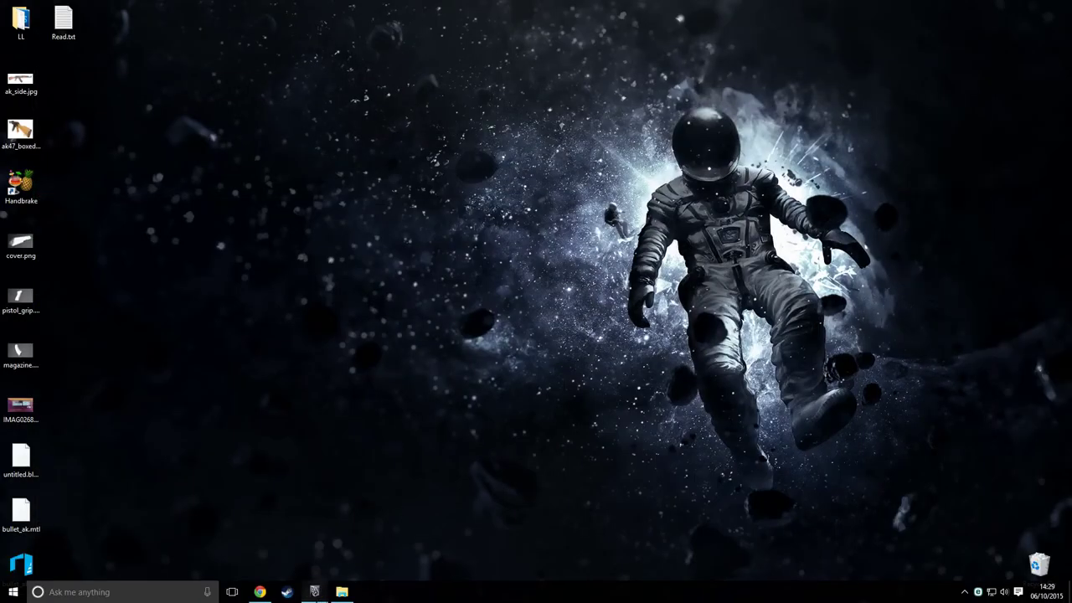
# Bring back the Maya window with the ak_47_sept1_tut.mb scene and start File > Import
pyautogui.click(353, 546)
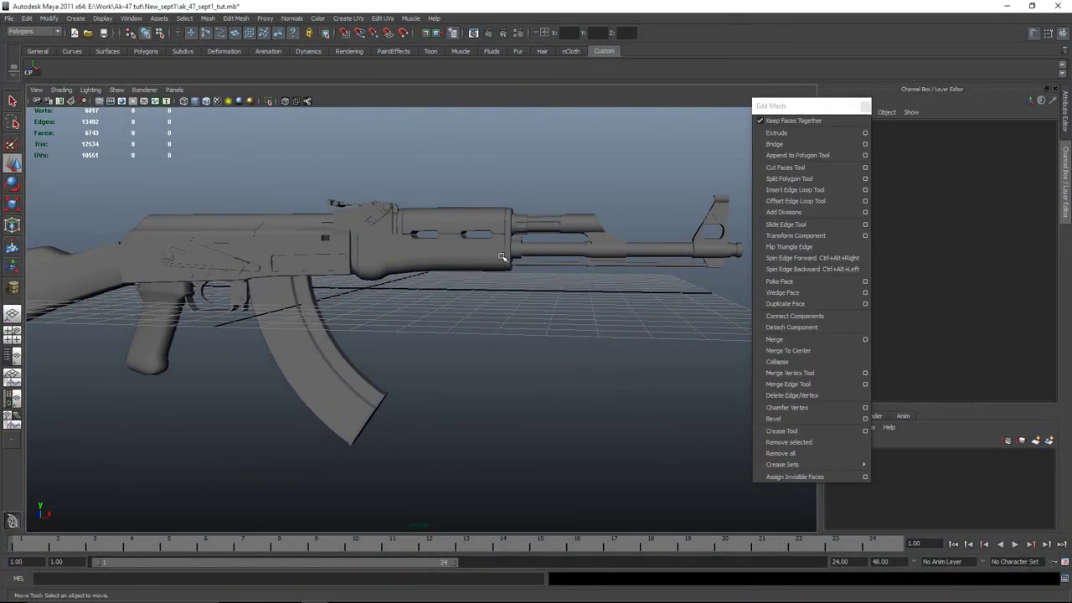
pyautogui.keyDown('alt'); pyautogui.moveTo(552, 335); pyautogui.dragTo(531, 383); pyautogui.keyUp('alt')
pyautogui.click(10, 18)
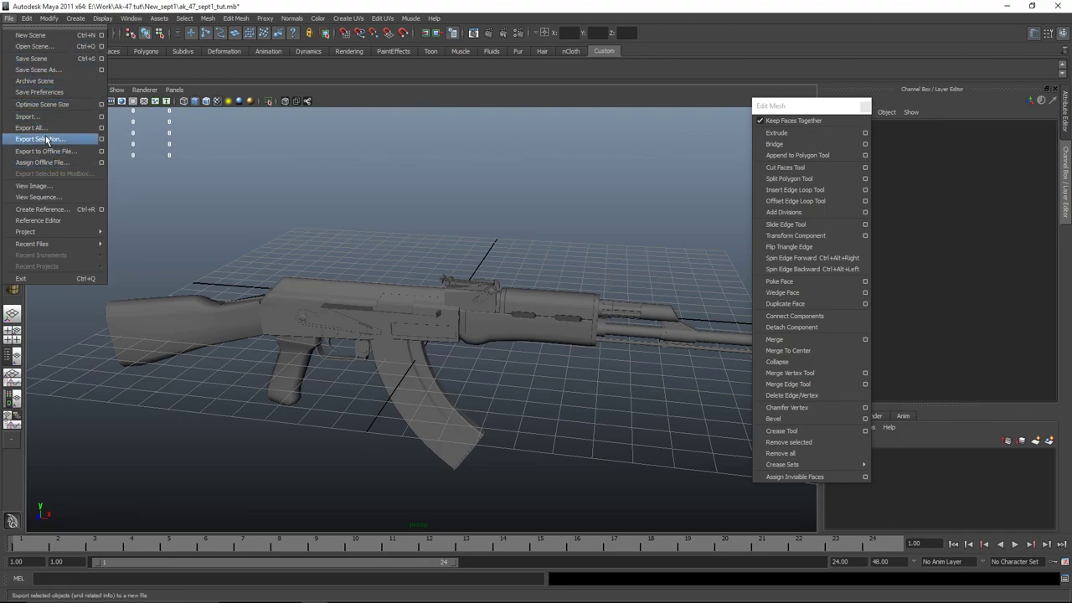
pyautogui.moveTo(51, 248)
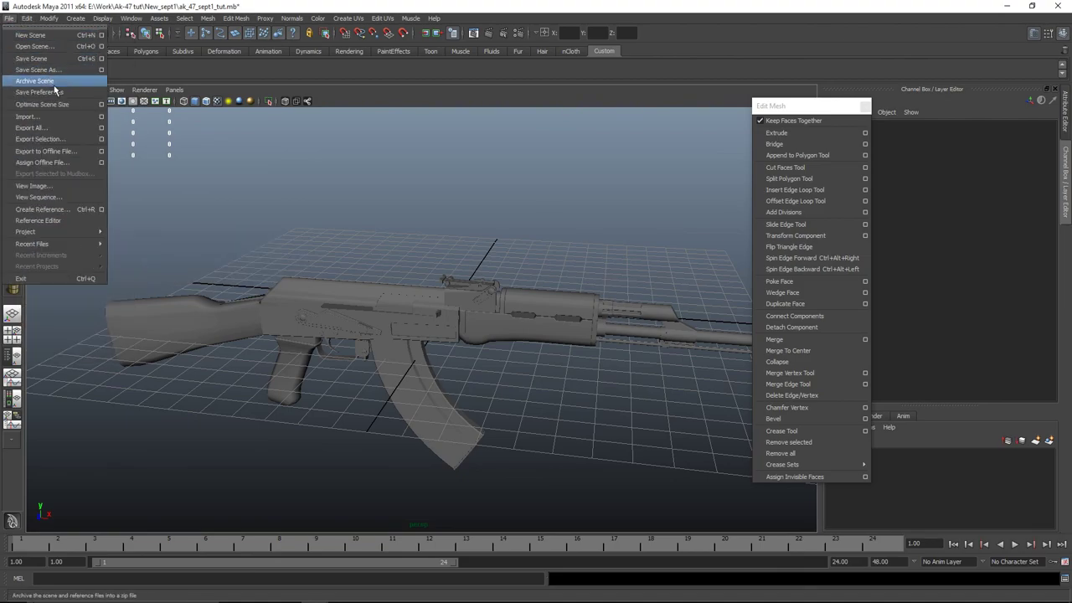
pyautogui.click(49, 116)
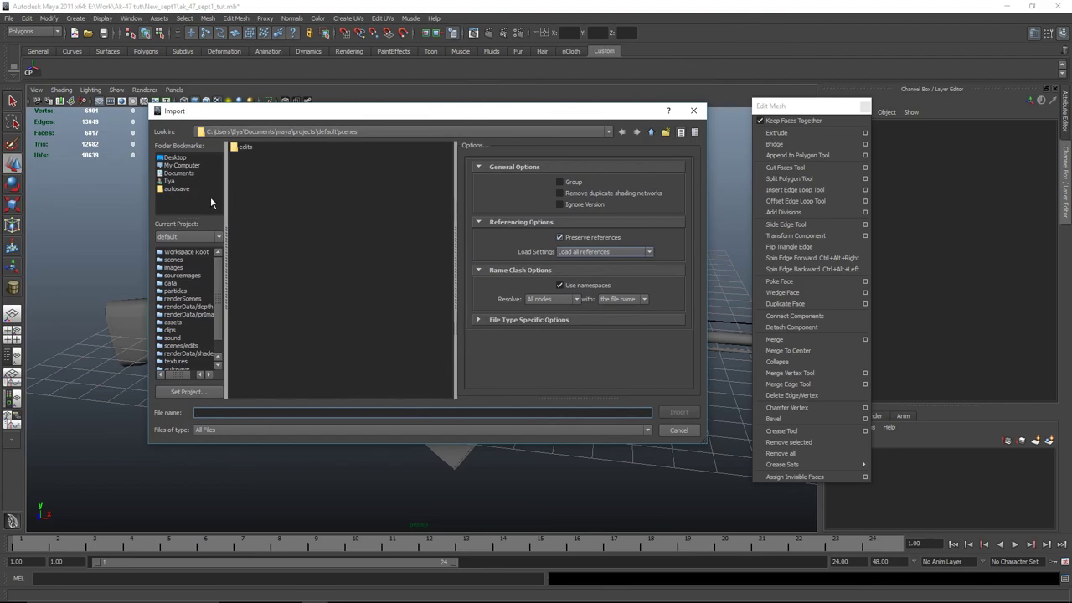
# Import bullet_ak.obj from the Desktop after dismissing the failed bullet_ak.mtl attempt
pyautogui.click(176, 158)
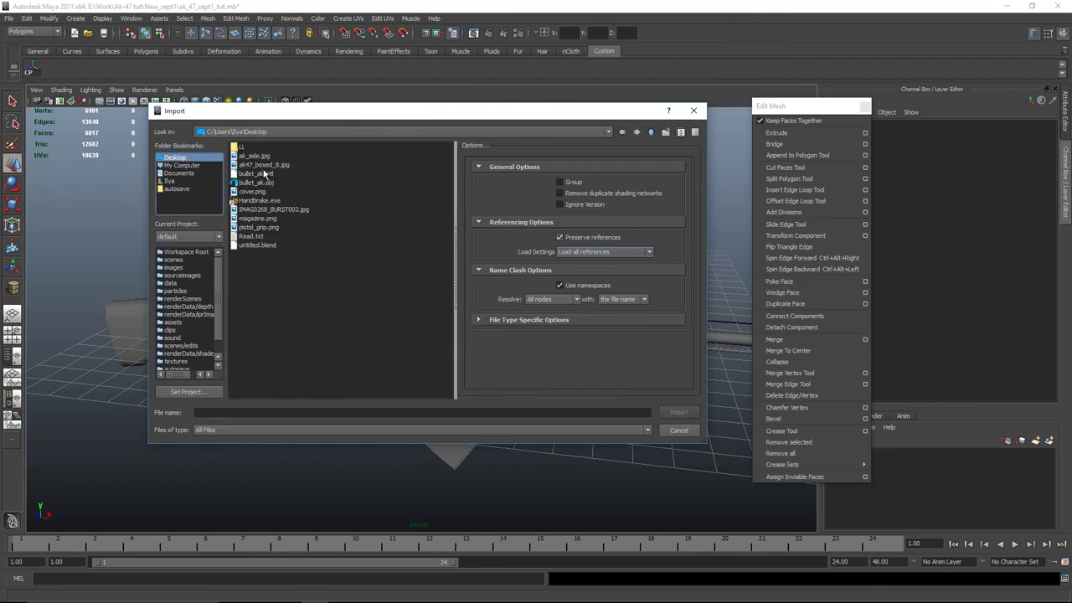
pyautogui.doubleClick(260, 173)
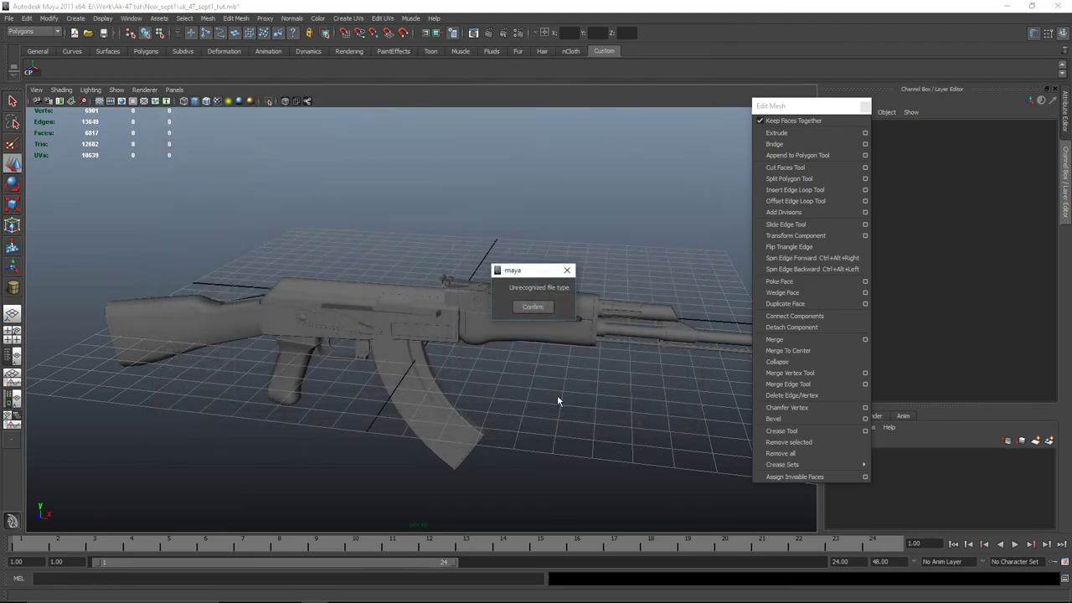
pyautogui.click(567, 270)
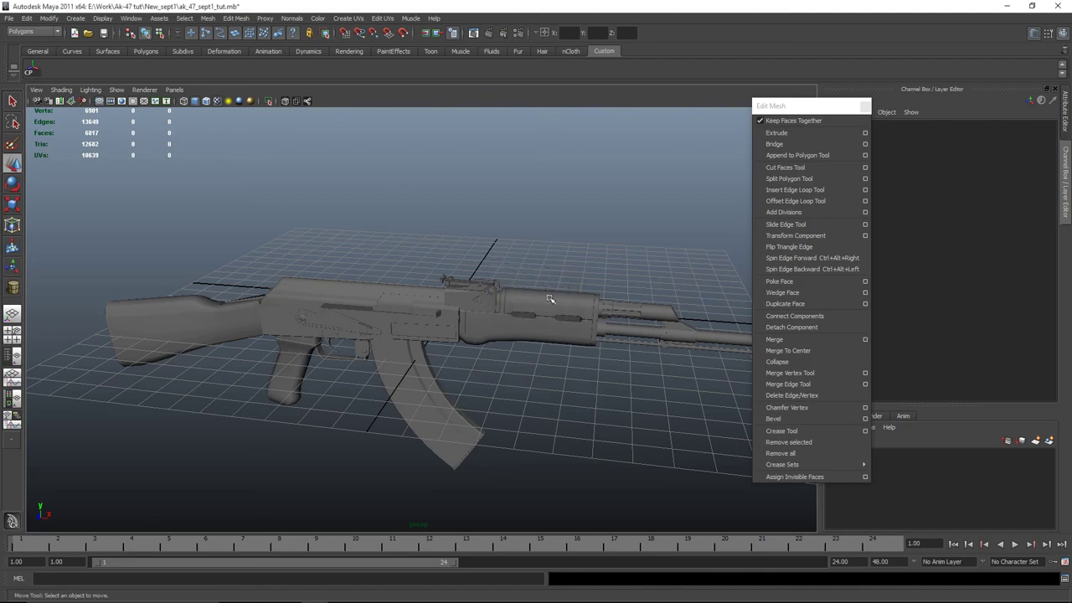
pyautogui.click(16, 19)
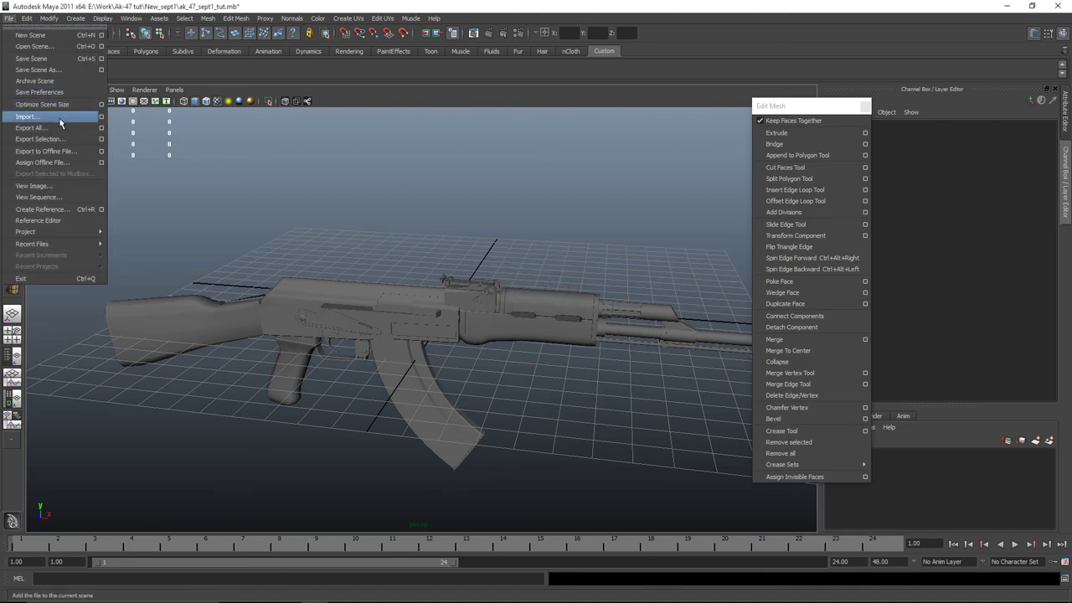
pyautogui.click(59, 123)
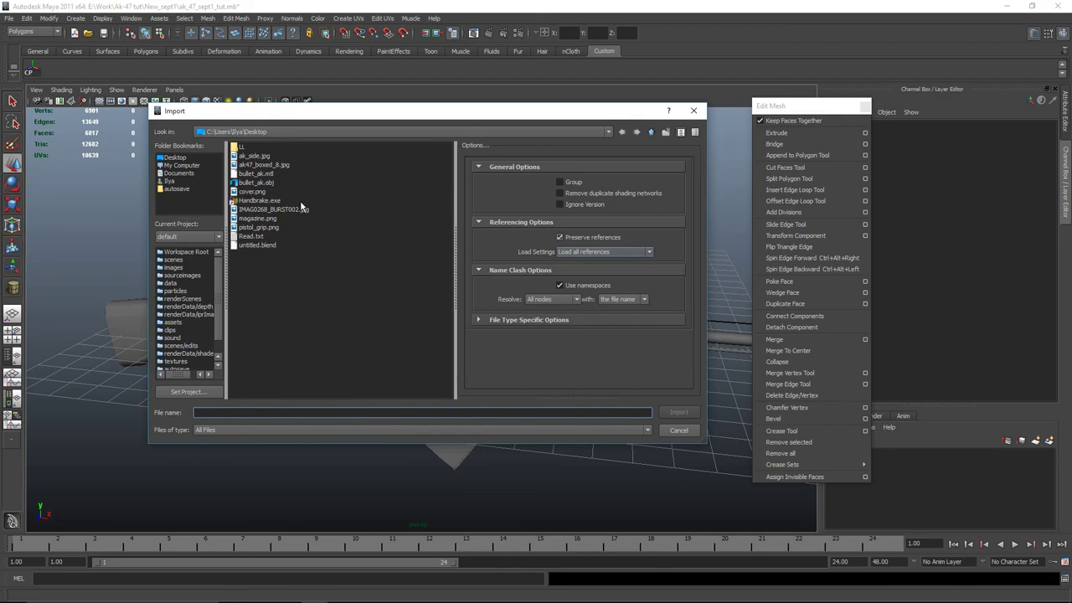
pyautogui.click(256, 183)
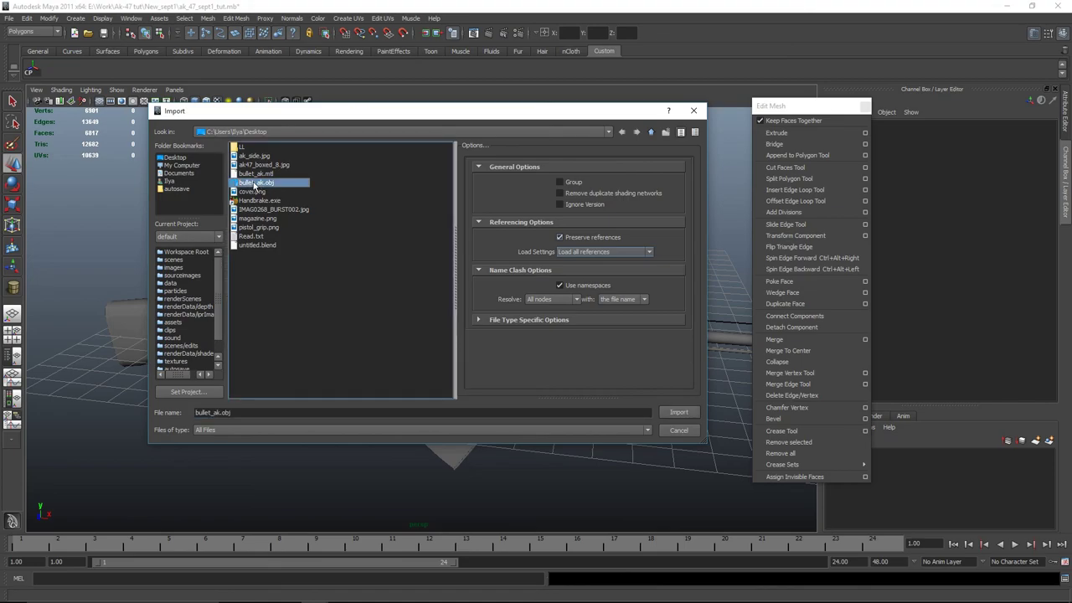
pyautogui.doubleClick(256, 182)
pyautogui.keyDown('alt'); pyautogui.moveTo(527, 373); pyautogui.dragTo(399, 371); pyautogui.keyUp('alt')
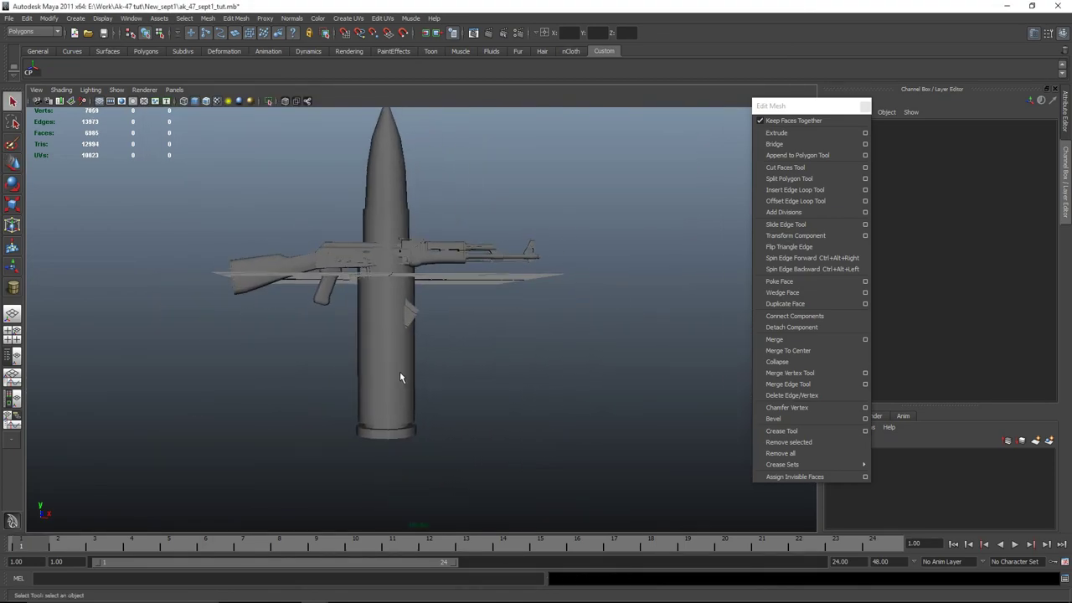
# Rotate the imported bullet to -90 on Z so it lies horizontally along the rifle
pyautogui.click(400, 371)
pyautogui.press('e')
pyautogui.keyDown('alt'); pyautogui.moveTo(609, 415); pyautogui.dragTo(556, 382); pyautogui.keyUp('alt')
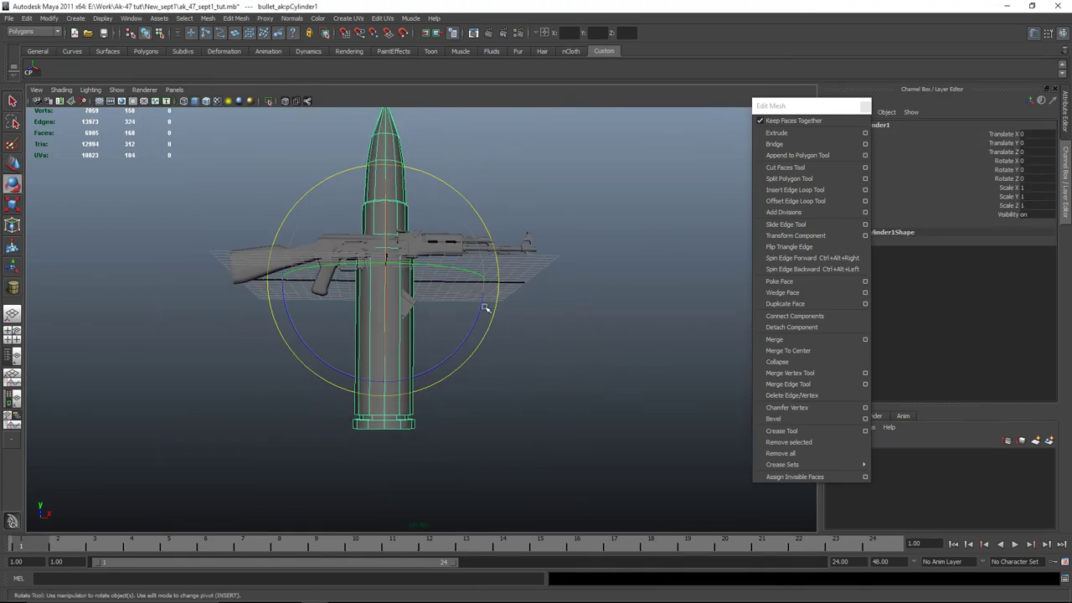
pyautogui.moveTo(491, 305); pyautogui.dragTo(335, 369)
pyautogui.write('90')
pyautogui.press('Return')
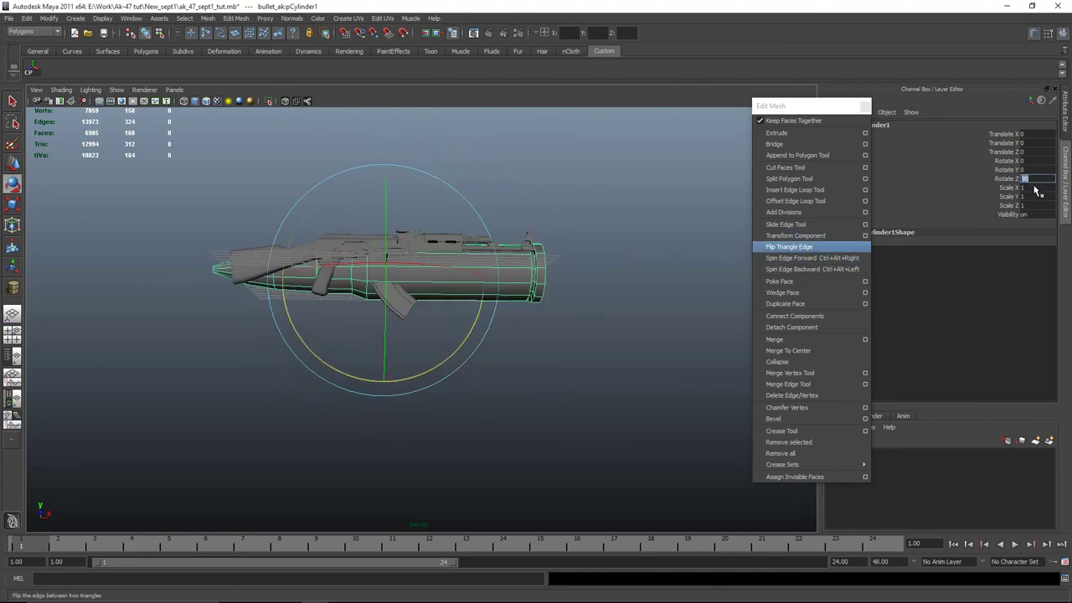
pyautogui.write('-')
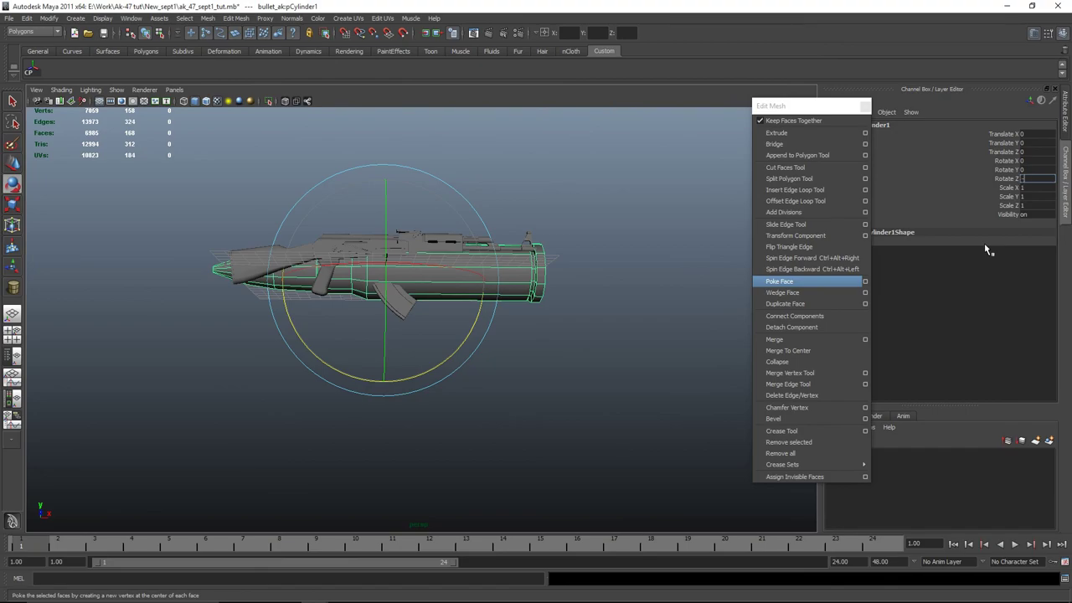
pyautogui.write('90')
pyautogui.press('Return')
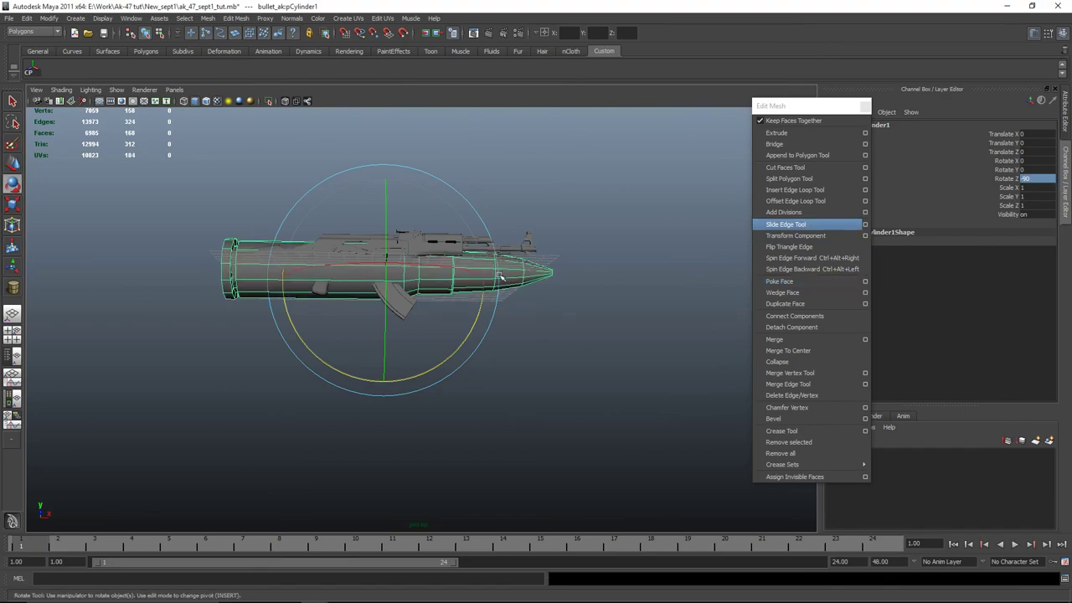
pyautogui.keyDown('alt'); pyautogui.moveTo(402, 335); pyautogui.dragTo(421, 352); pyautogui.keyUp('alt')
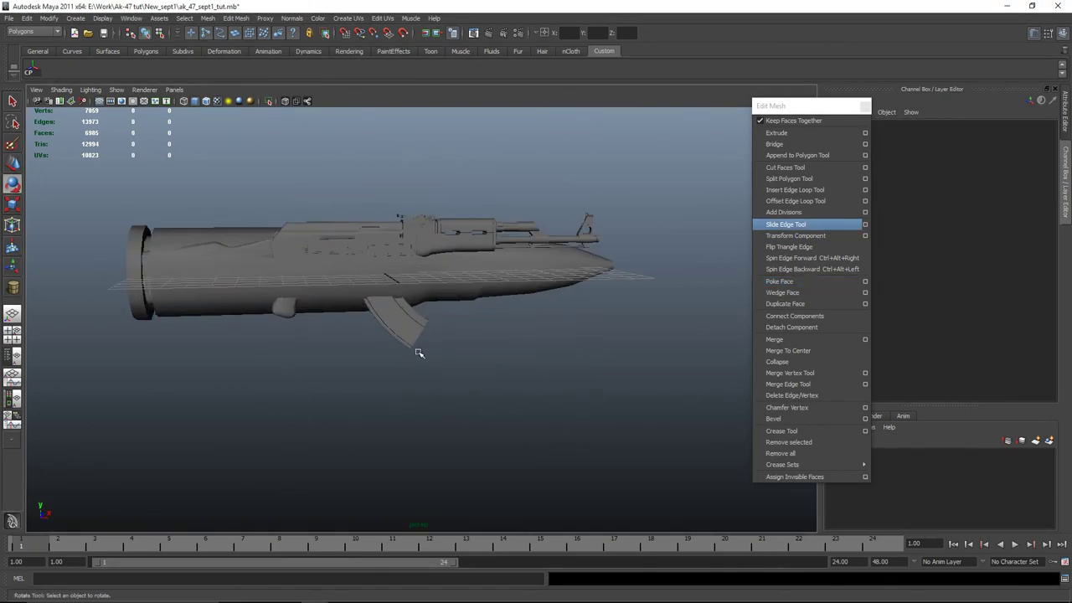
pyautogui.click(559, 291)
pyautogui.click(560, 292)
# Hide the rifle body and maximize the side view of the magazine
pyautogui.hotkey('ctrl', '1')
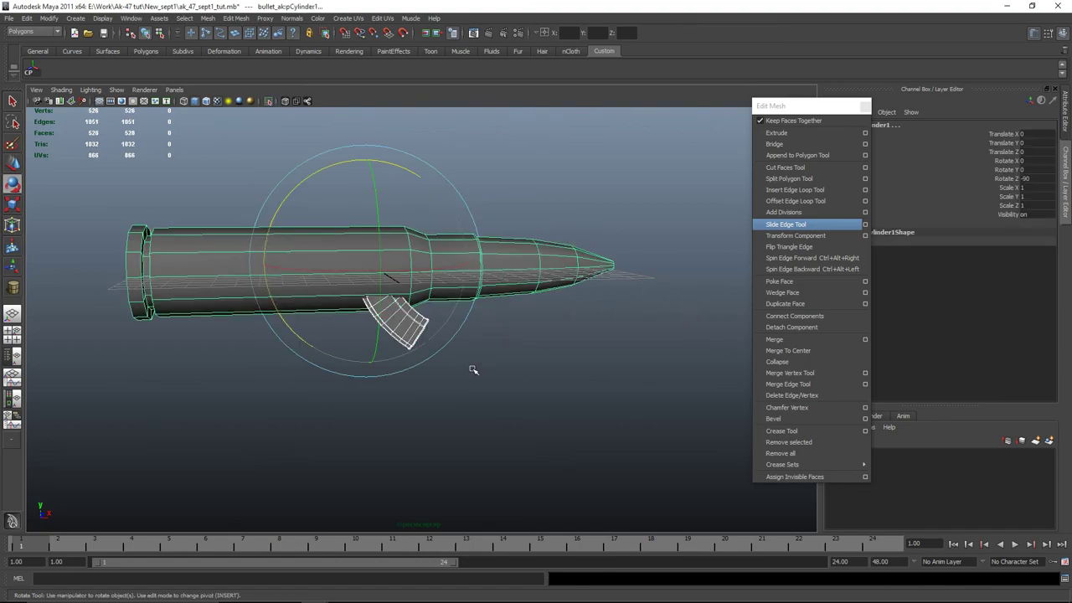
pyautogui.press('space')
pyautogui.press('space')
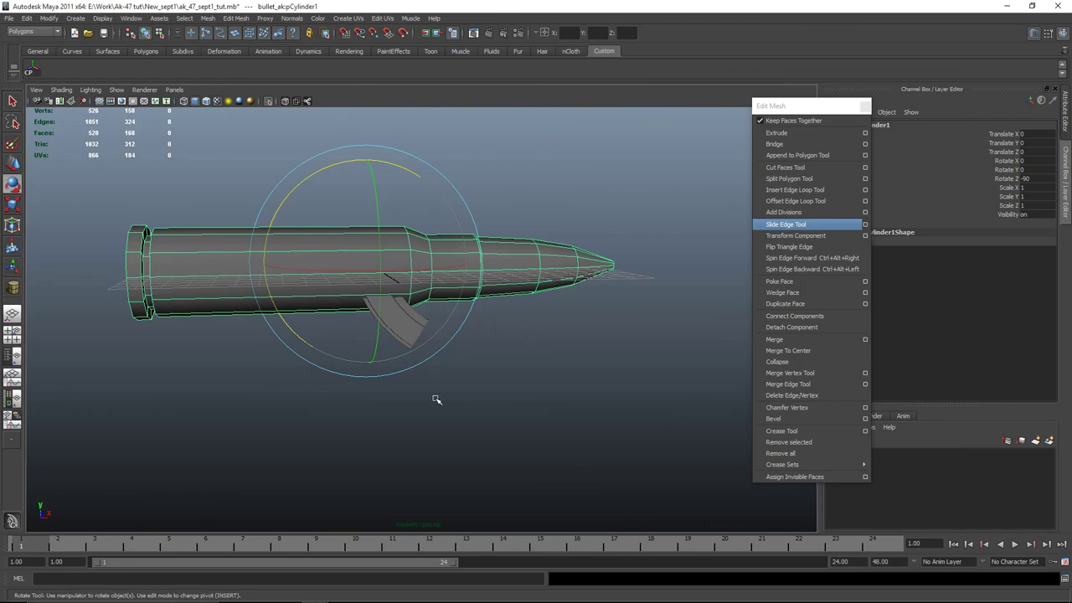
pyautogui.click(409, 323)
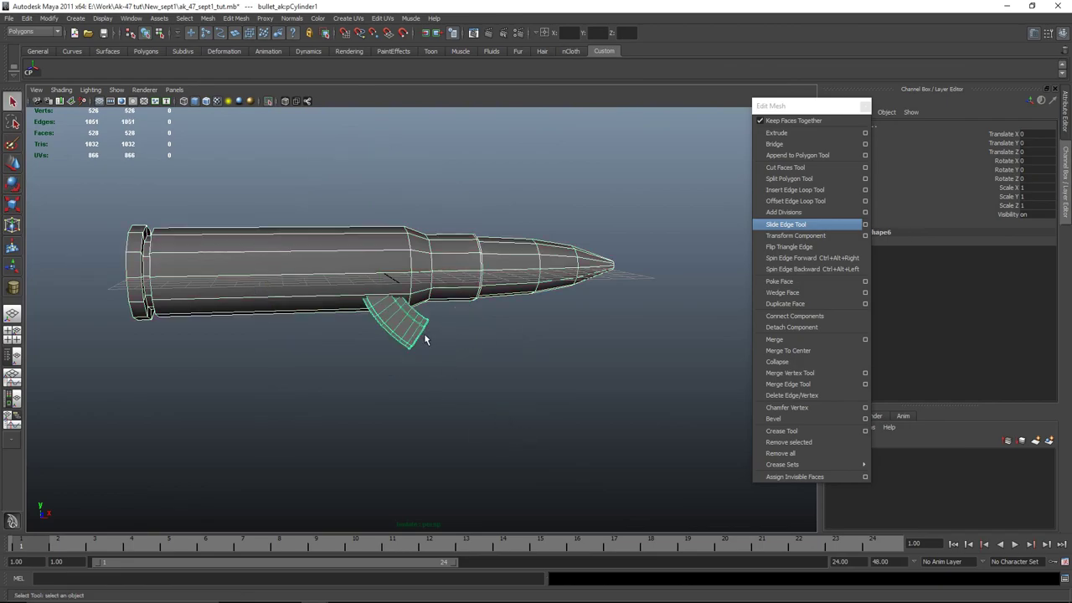
pyautogui.press('space')
pyautogui.press('space')
pyautogui.press('space')
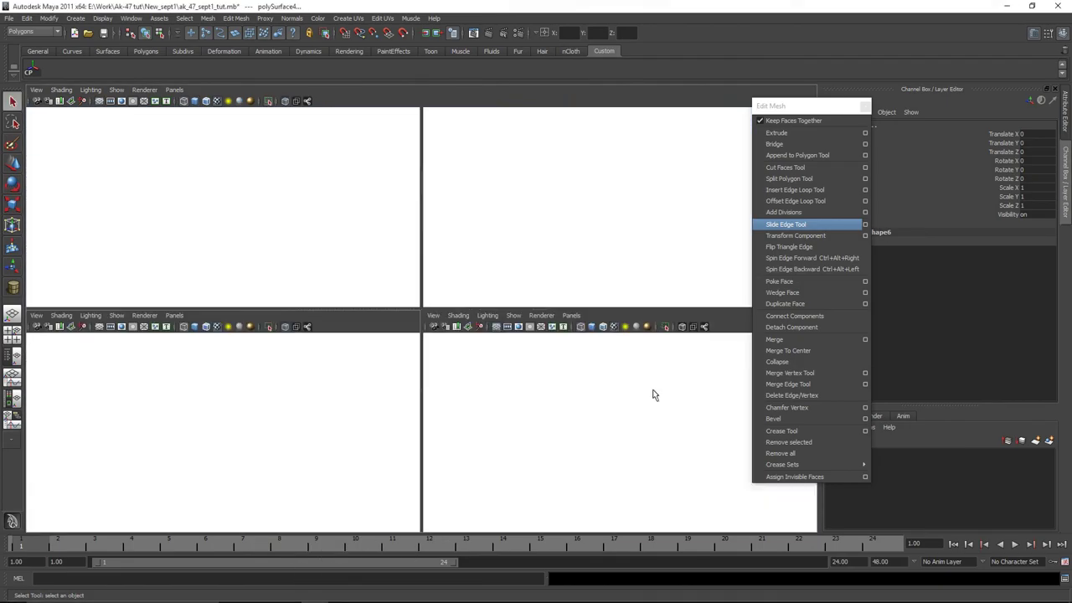
pyautogui.press('space')
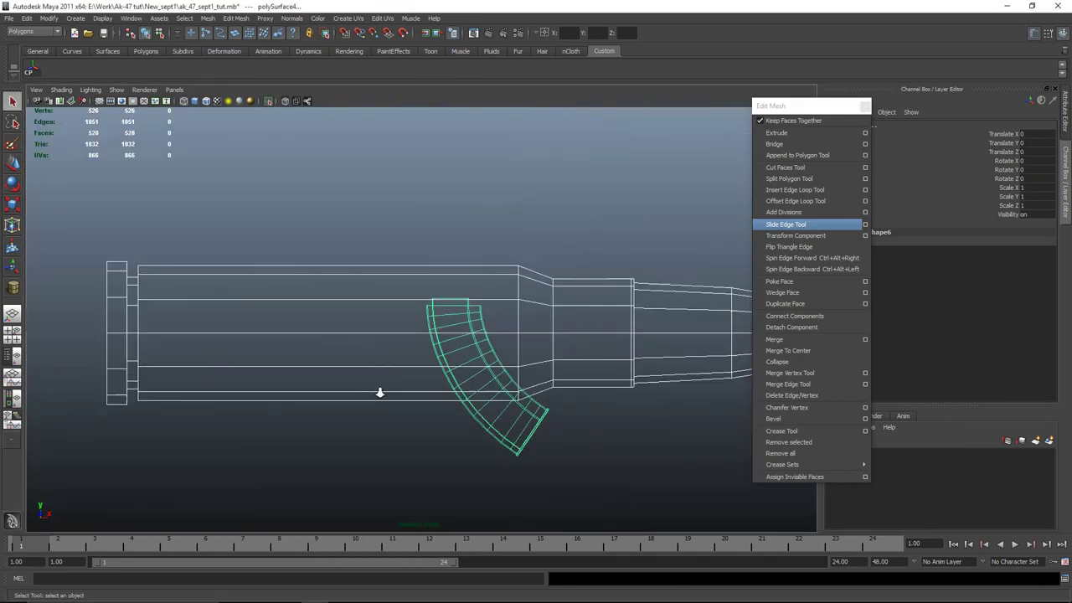
pyautogui.scroll(3, 526, 351)
pyautogui.scroll(-3, 495, 330)
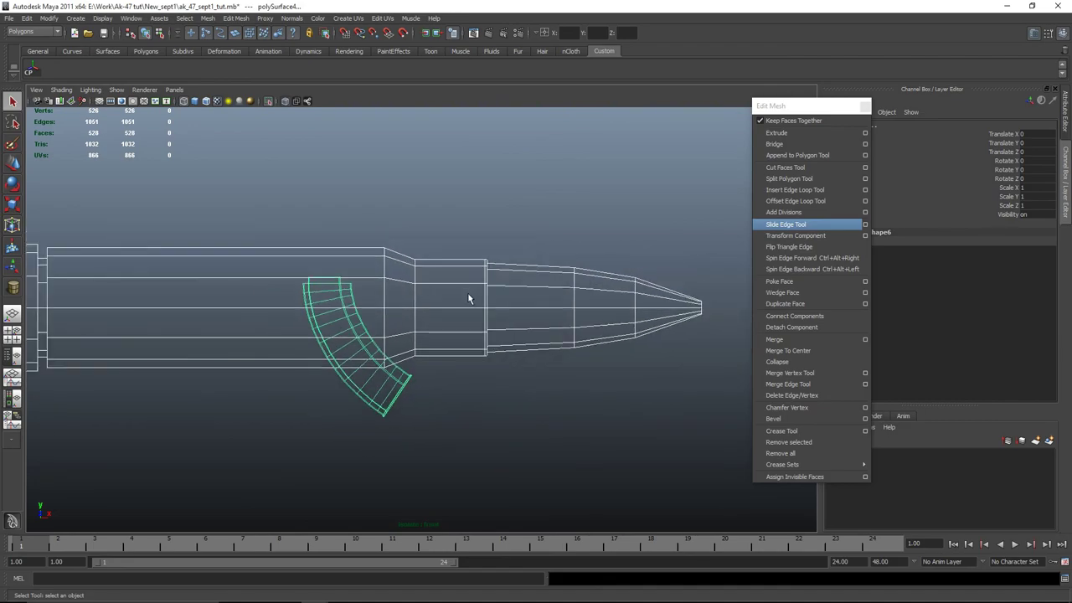
# Shrink the bullet to about 0.152 scale and raise it above the magazine
pyautogui.press('r')
pyautogui.click(423, 295)
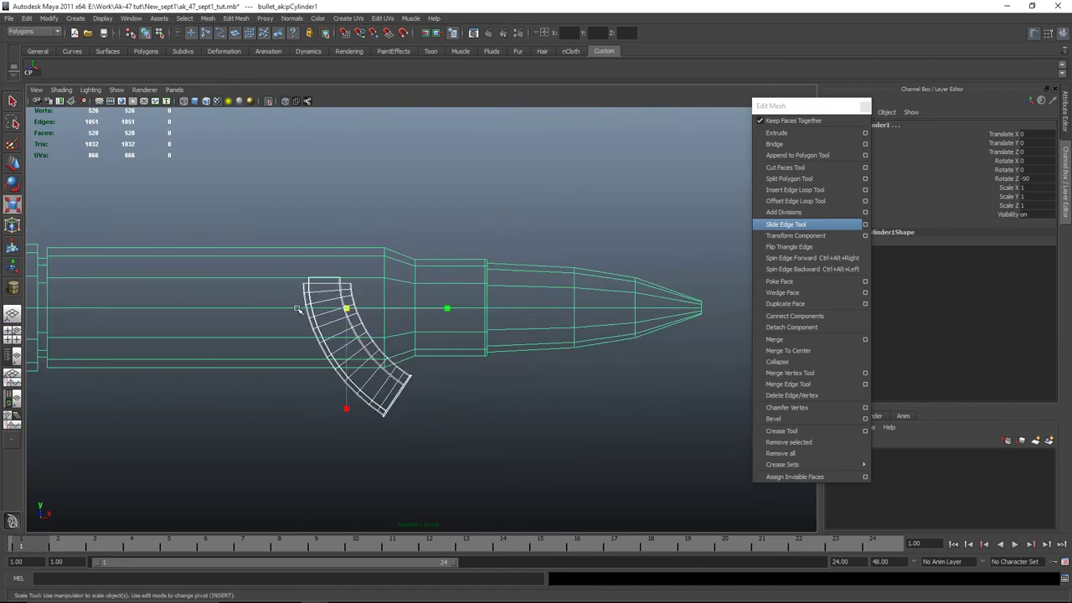
pyautogui.moveTo(347, 308); pyautogui.dragTo(63, 312)
pyautogui.scroll(3, 256, 335)
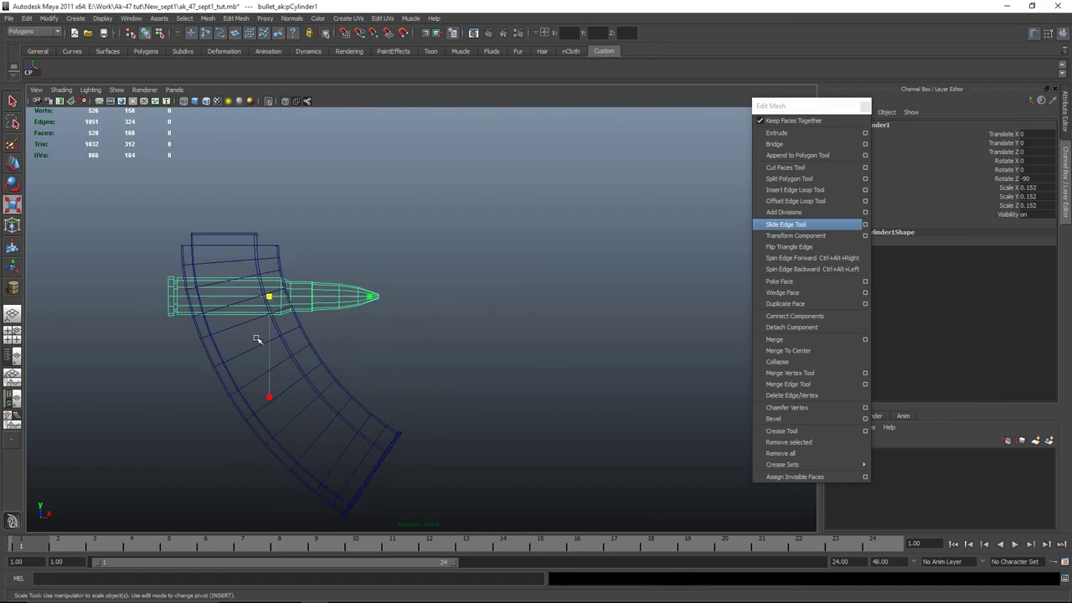
pyautogui.press('w')
pyautogui.keyDown('alt'); pyautogui.moveTo(256, 335); pyautogui.dragTo(369, 279, button='middle'); pyautogui.keyUp('alt')
pyautogui.scroll(2, 676, 335)
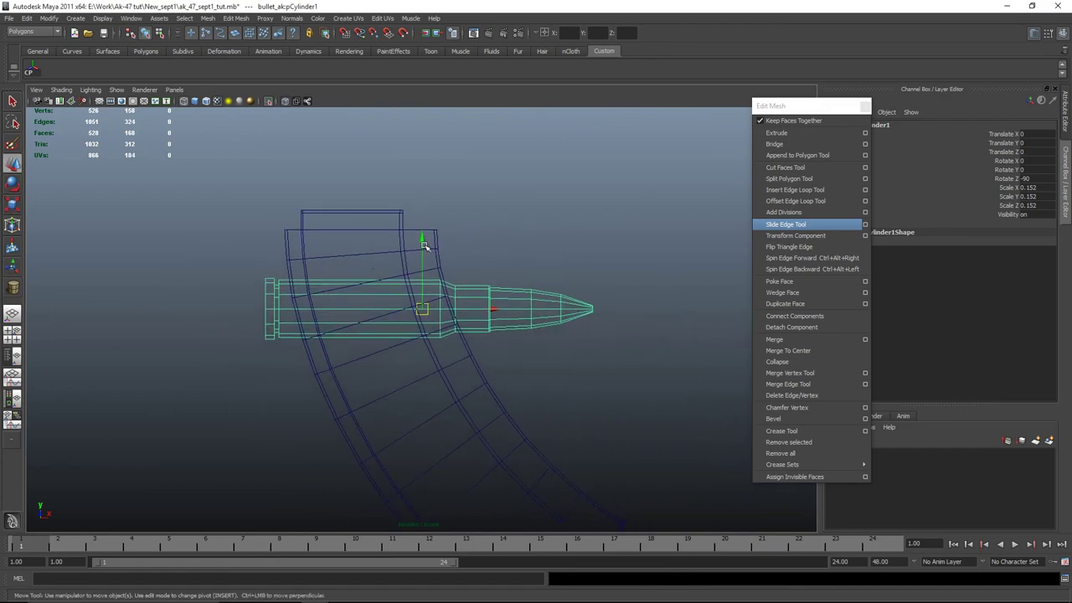
pyautogui.moveTo(425, 244); pyautogui.dragTo(424, 152)
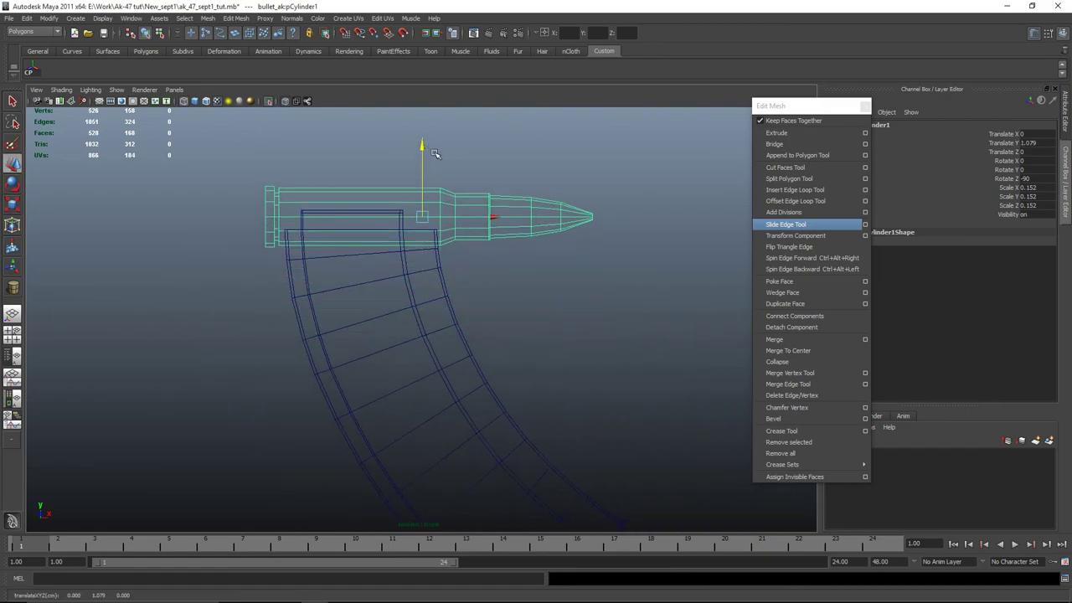
# Settle the bullet at 0.065 scale on the magazine top at X -0.752, Y 0.922
pyautogui.press('r')
pyautogui.moveTo(423, 218); pyautogui.dragTo(318, 210)
pyautogui.press('w')
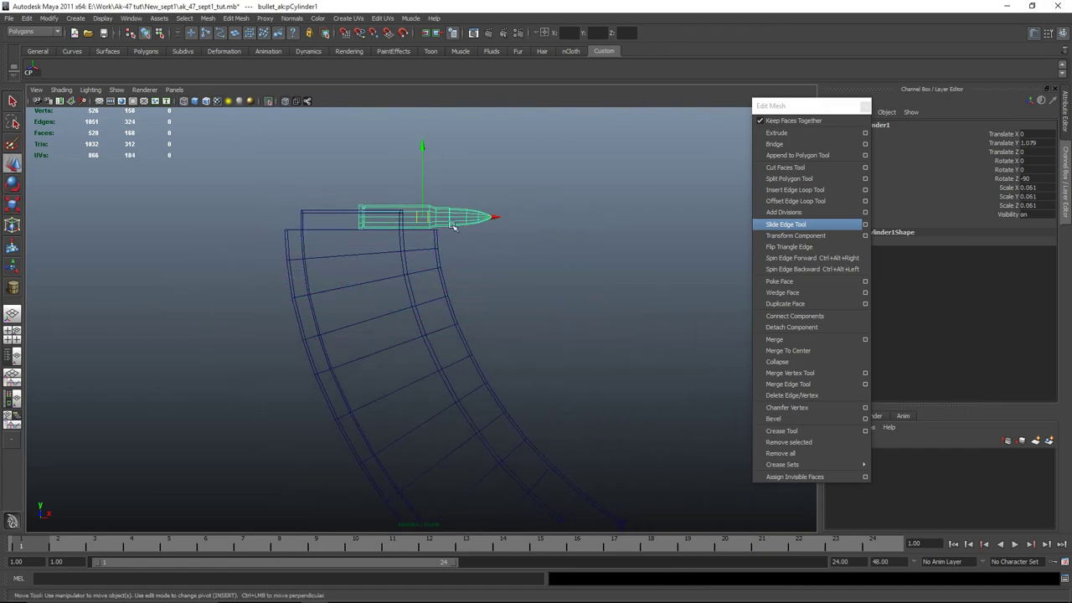
pyautogui.moveTo(502, 220); pyautogui.dragTo(431, 217)
pyautogui.press('r')
pyautogui.moveTo(360, 218); pyautogui.dragTo(364, 215)
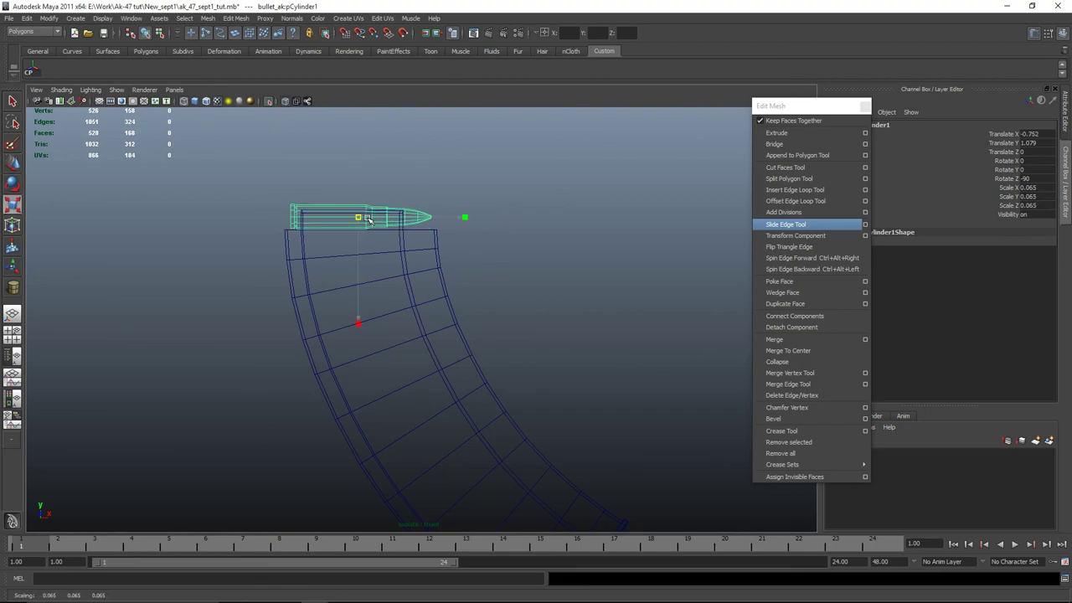
pyautogui.press('w')
pyautogui.moveTo(358, 144); pyautogui.dragTo(365, 164)
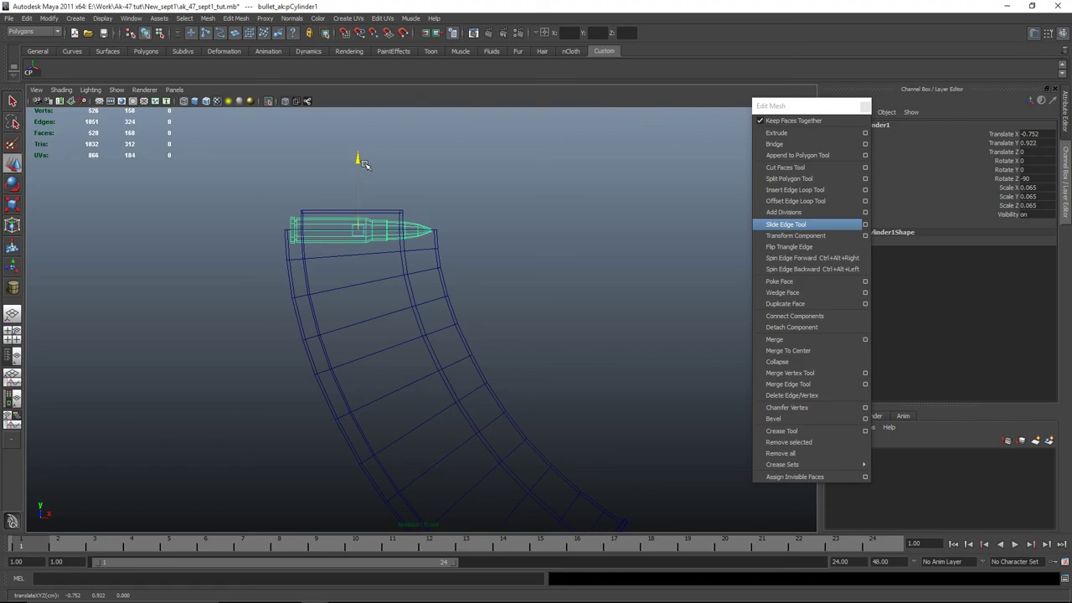
# In the side view, slide and nudge the bullet to centre it over the magazine top
pyautogui.press('space')
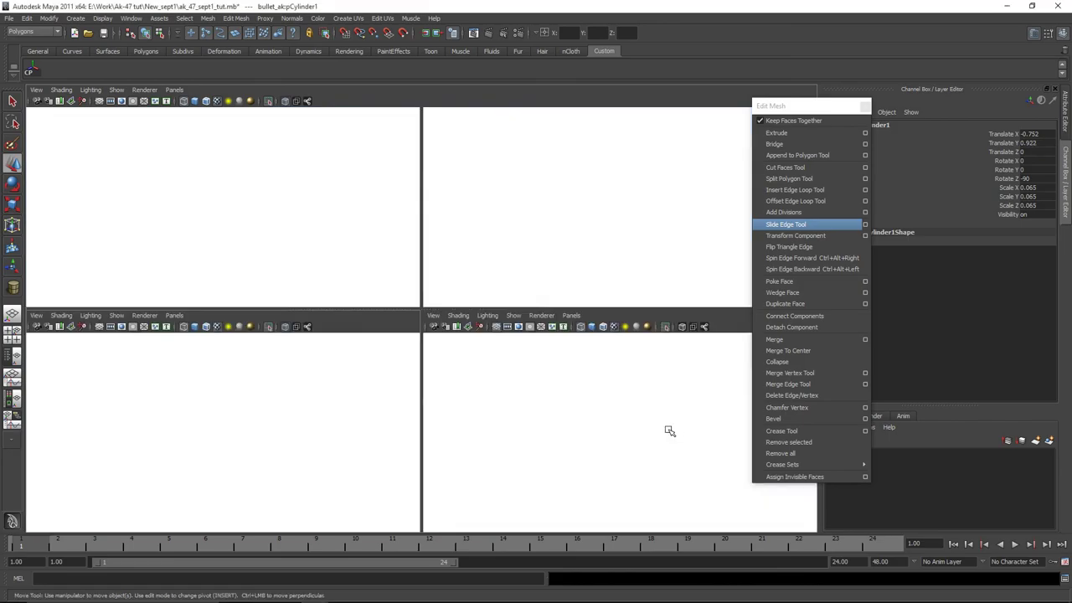
pyautogui.press('space')
pyautogui.moveTo(389, 319); pyautogui.dragTo(127, 319)
pyautogui.scroll(5, 190, 402)
pyautogui.scroll(3, 190, 401)
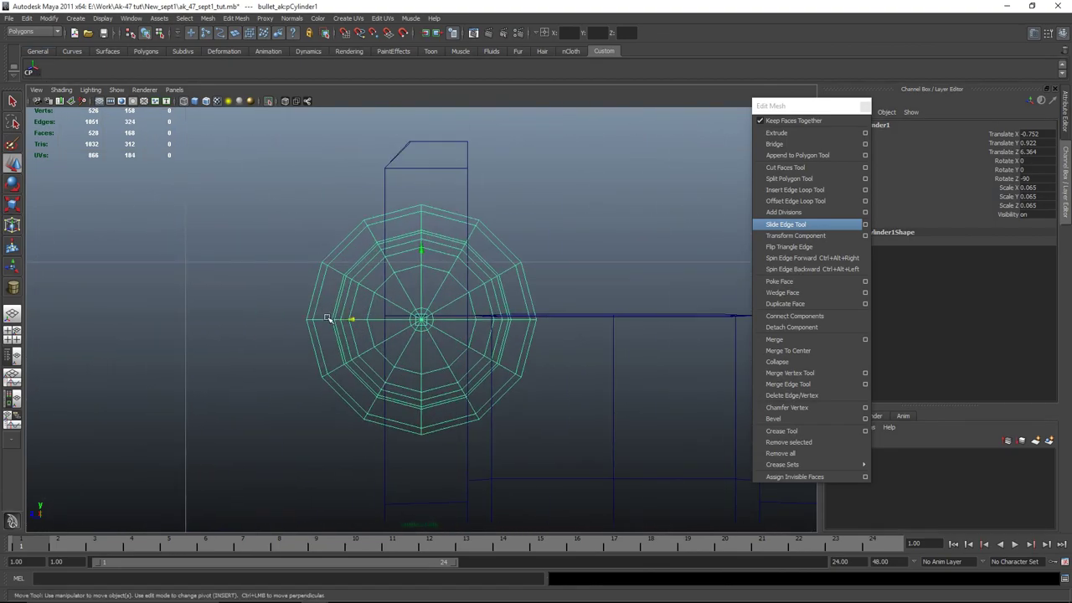
pyautogui.moveTo(341, 319); pyautogui.dragTo(503, 320)
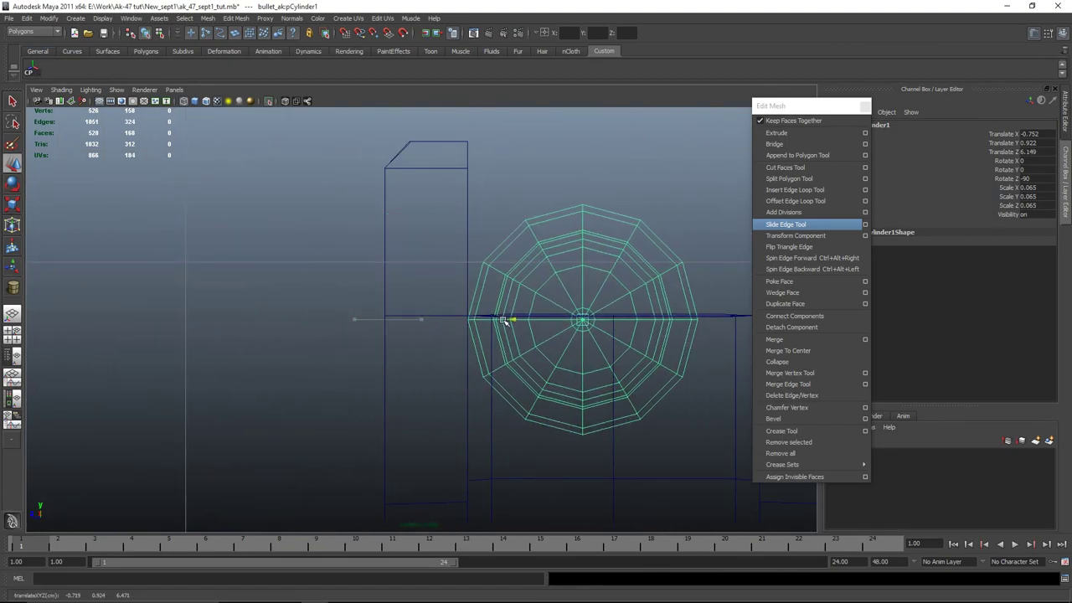
pyautogui.keyDown('alt'); pyautogui.moveTo(621, 391); pyautogui.dragTo(447, 319, button='middle'); pyautogui.keyUp('alt')
pyautogui.moveTo(407, 177); pyautogui.dragTo(408, 182)
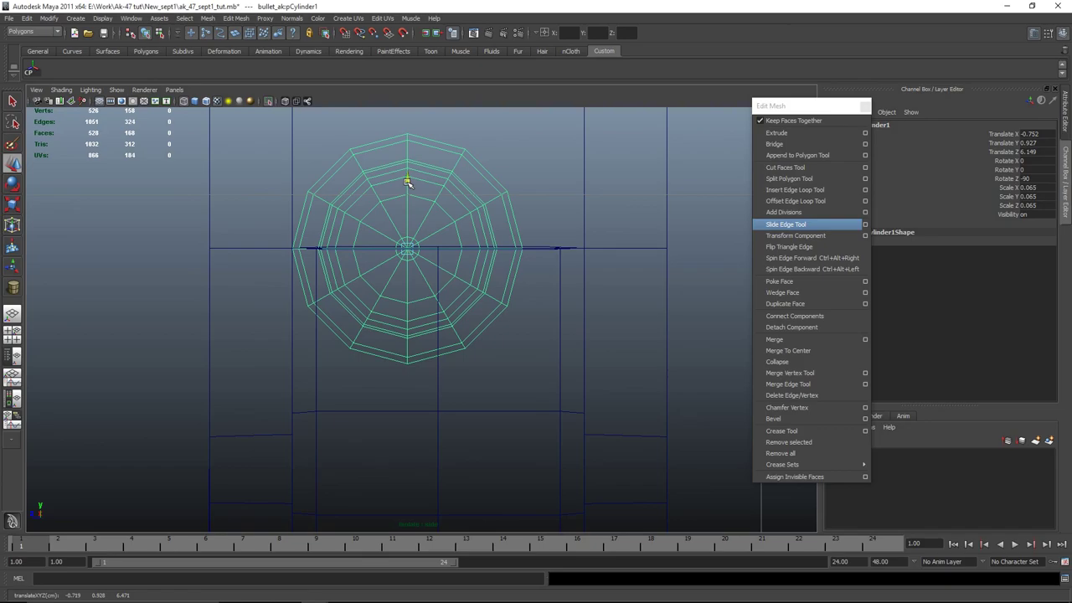
pyautogui.moveTo(339, 251); pyautogui.dragTo(335, 249)
pyautogui.keyDown('alt'); pyautogui.moveTo(616, 299); pyautogui.dragTo(534, 283, button='middle'); pyautogui.keyUp('alt')
# Try shrinking the bullet slightly, undo it, and orbit the perspective view around the magazine
pyautogui.press('r')
pyautogui.moveTo(336, 231); pyautogui.dragTo(262, 231)
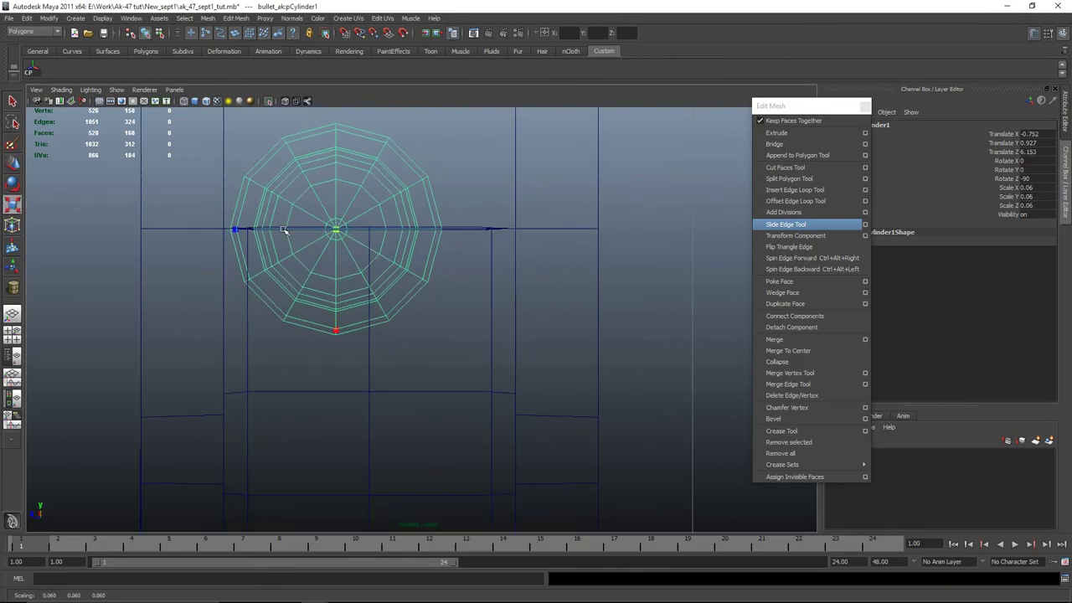
pyautogui.press('w')
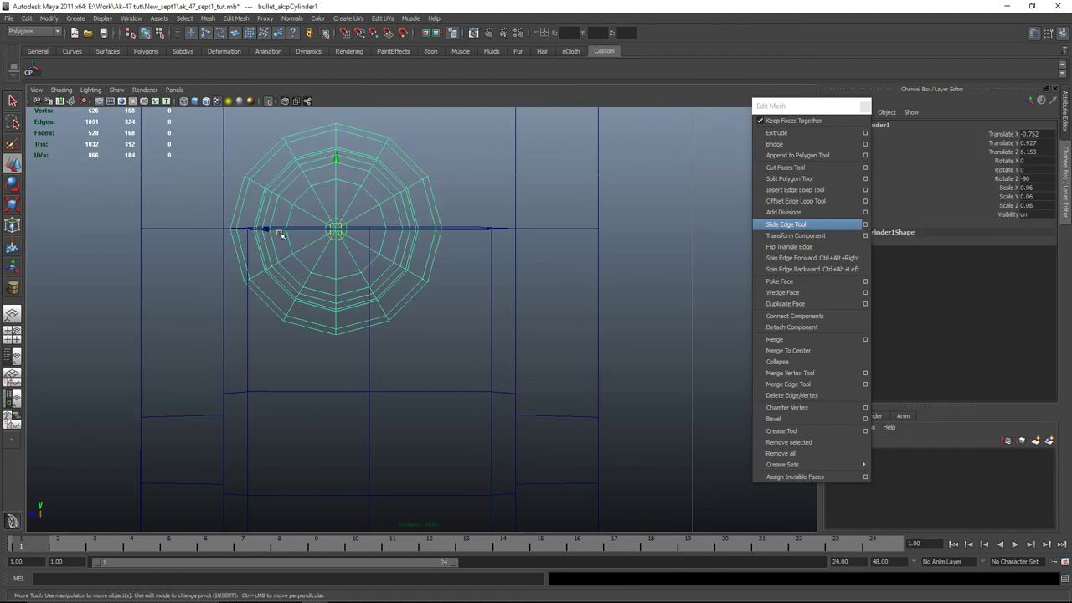
pyautogui.hotkey('ctrl', 'z')
pyautogui.press('space')
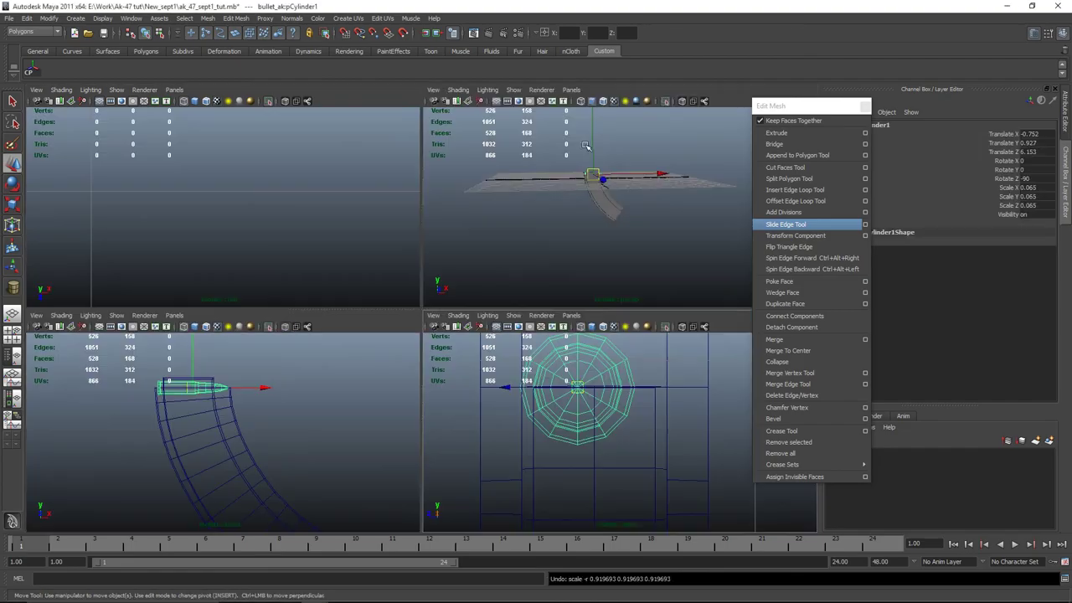
pyautogui.press('space')
pyautogui.keyDown('alt'); pyautogui.moveTo(583, 311); pyautogui.dragTo(608, 400); pyautogui.keyUp('alt')
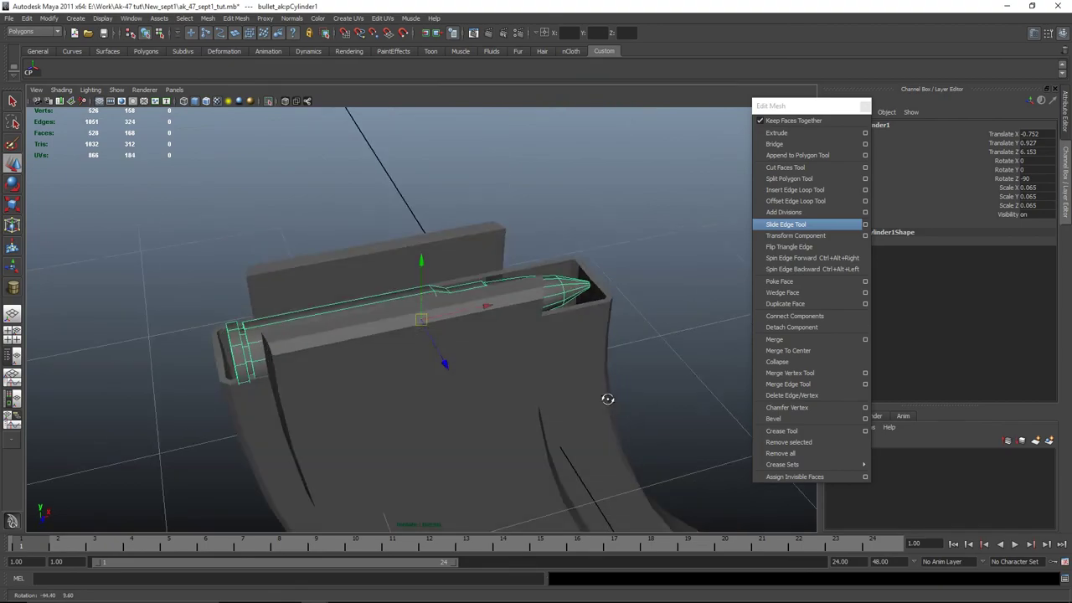
pyautogui.scroll(5, 432, 319)
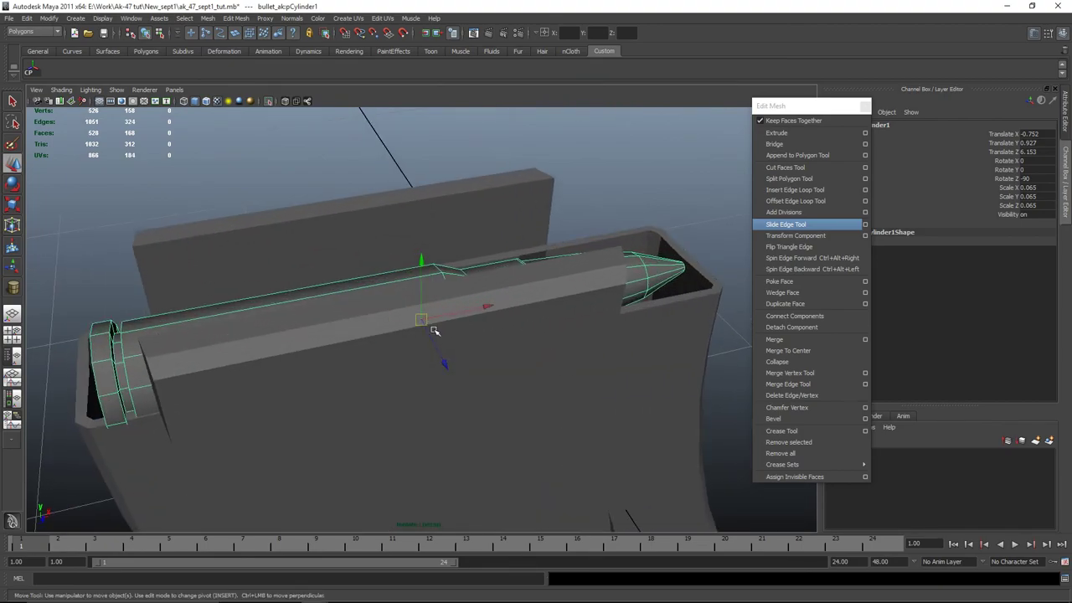
# Rescale the bullet to 0.049/0.066/0.049 and raise it to about Y 0.96, Z 6.163 between the feed lips
pyautogui.press('r')
pyautogui.moveTo(421, 320); pyautogui.dragTo(459, 381)
pyautogui.moveTo(461, 325); pyautogui.dragTo(558, 349)
pyautogui.press('w')
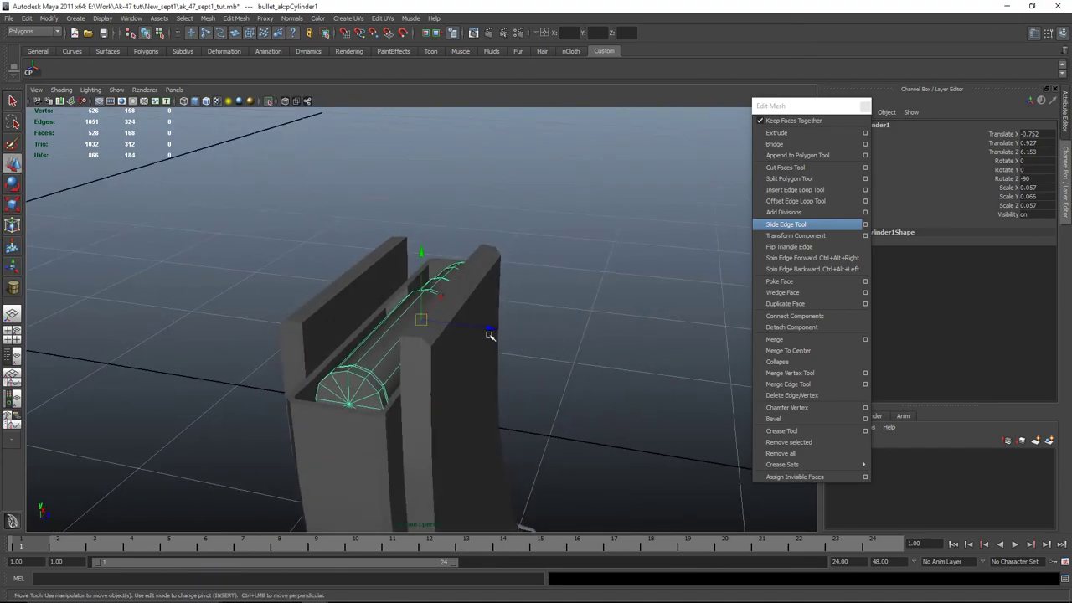
pyautogui.moveTo(491, 332); pyautogui.dragTo(484, 325)
pyautogui.press('r')
pyautogui.moveTo(424, 410); pyautogui.dragTo(423, 396)
pyautogui.keyDown('alt'); pyautogui.moveTo(424, 396); pyautogui.dragTo(469, 368); pyautogui.keyUp('alt')
pyautogui.moveTo(508, 270); pyautogui.dragTo(586, 276)
pyautogui.press('w')
pyautogui.moveTo(424, 242); pyautogui.dragTo(498, 311)
# Select the second bullet cylinder pCylinder43 and slide it beside the first in the magazine
pyautogui.click(531, 353)
pyautogui.hotkey('ctrl', 'z')
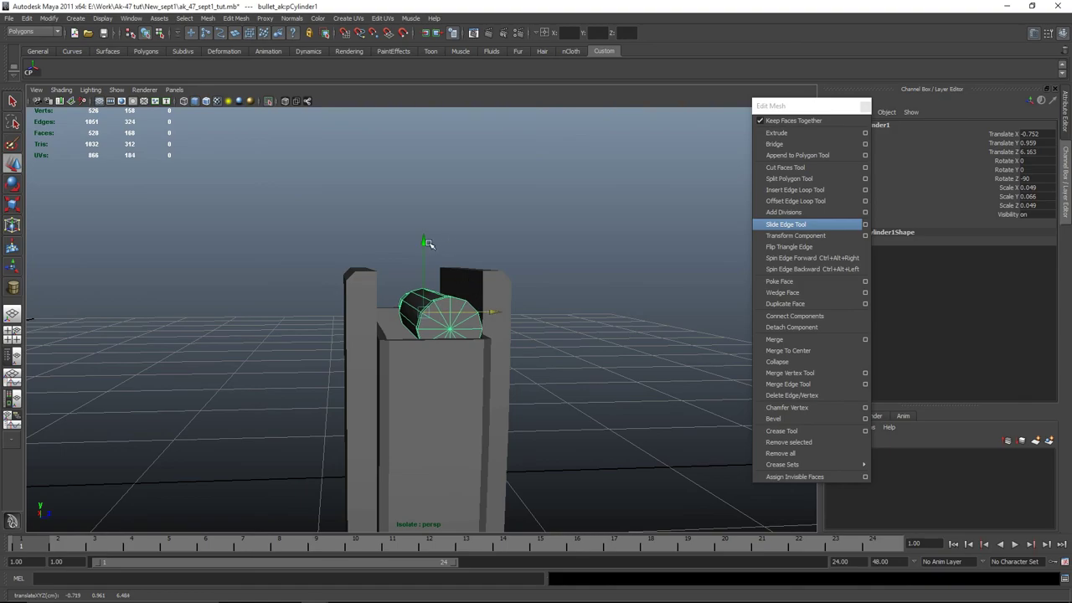
pyautogui.keyDown('alt'); pyautogui.moveTo(425, 236); pyautogui.dragTo(576, 417); pyautogui.keyUp('alt')
pyautogui.click(564, 402)
pyautogui.click(377, 335)
pyautogui.click(442, 342)
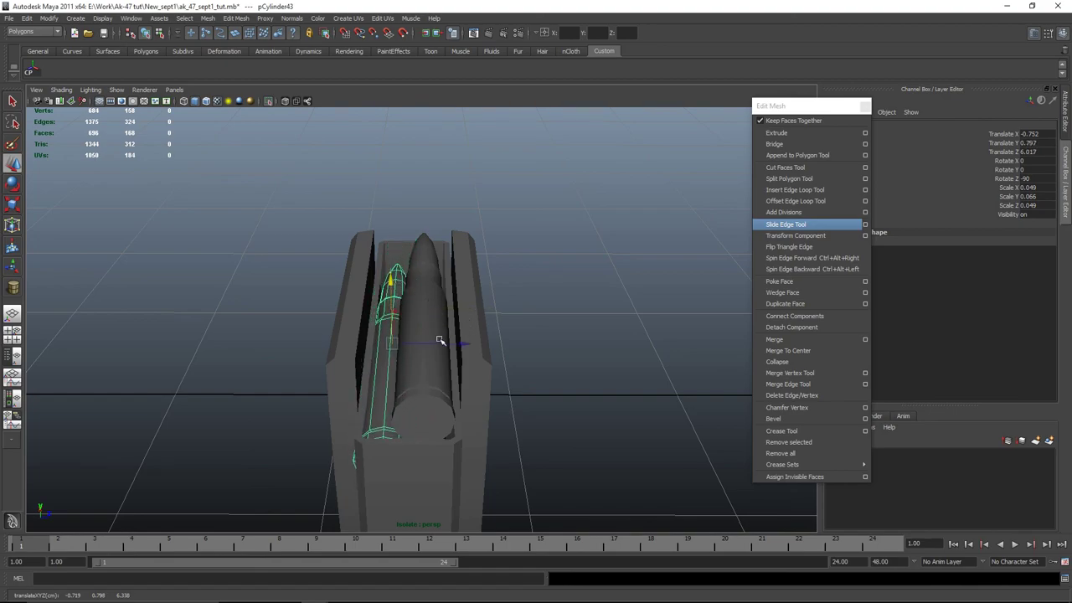
pyautogui.moveTo(462, 345); pyautogui.dragTo(397, 281)
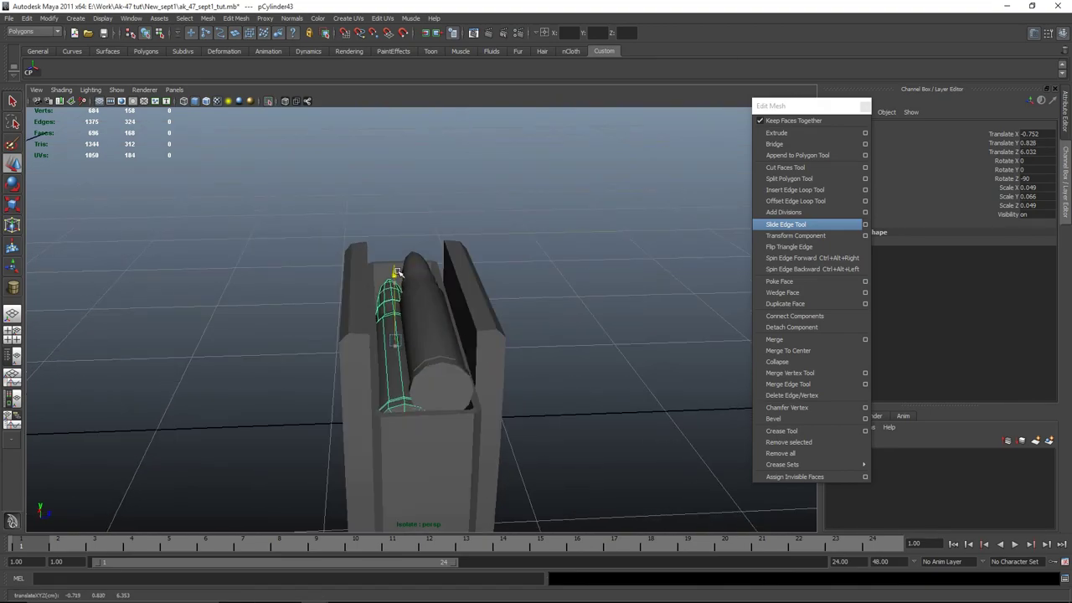
# Orbit around the magazine and receiver to inspect the two staggered bullets, then clear the selection
pyautogui.keyDown('alt'); pyautogui.moveTo(516, 311); pyautogui.dragTo(477, 289); pyautogui.keyUp('alt')
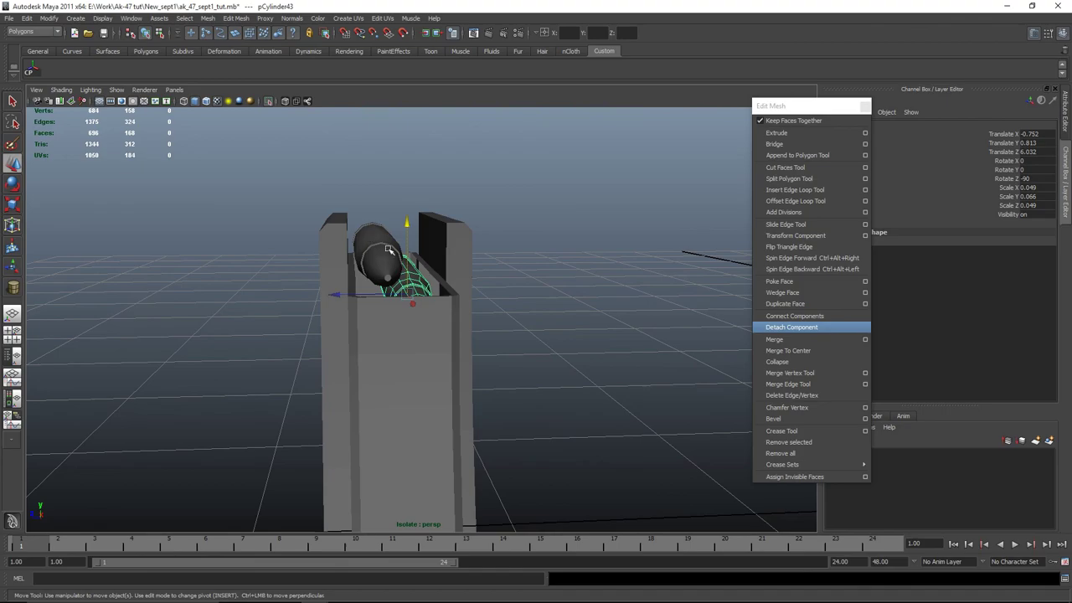
pyautogui.keyDown('alt'); pyautogui.moveTo(368, 405); pyautogui.dragTo(449, 336); pyautogui.keyUp('alt')
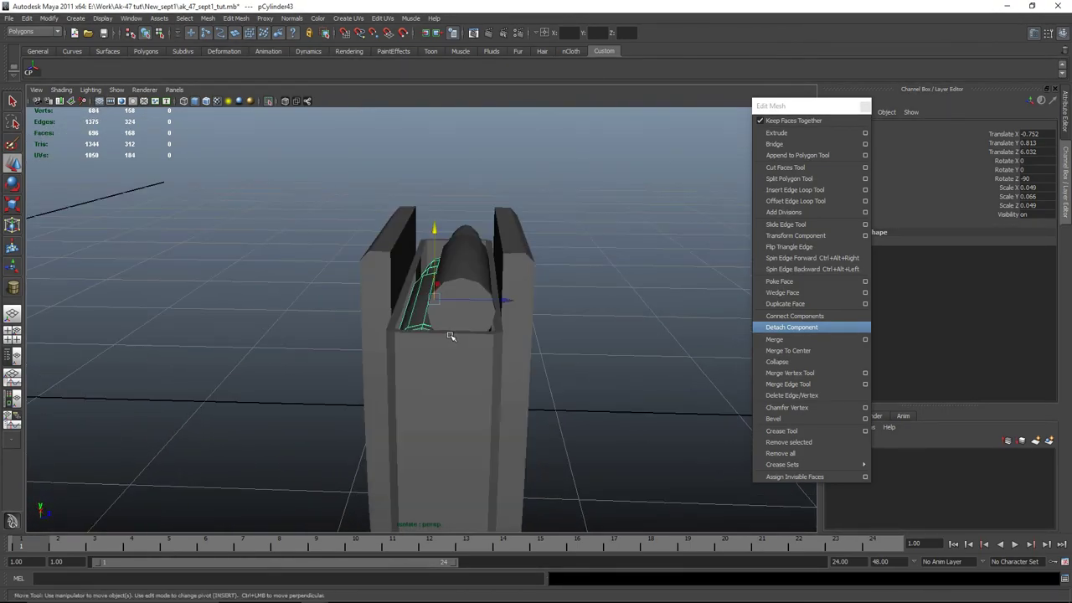
pyautogui.click(469, 245)
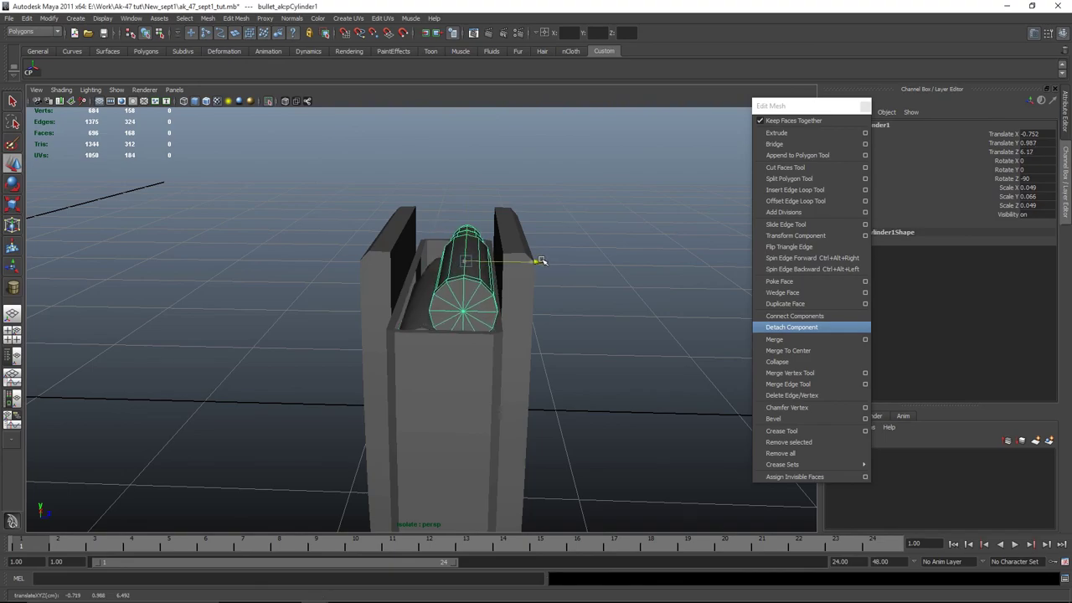
pyautogui.click(634, 292)
pyautogui.keyDown('alt'); pyautogui.moveTo(634, 293); pyautogui.dragTo(603, 390); pyautogui.keyUp('alt')
pyautogui.scroll(-3, 615, 391)
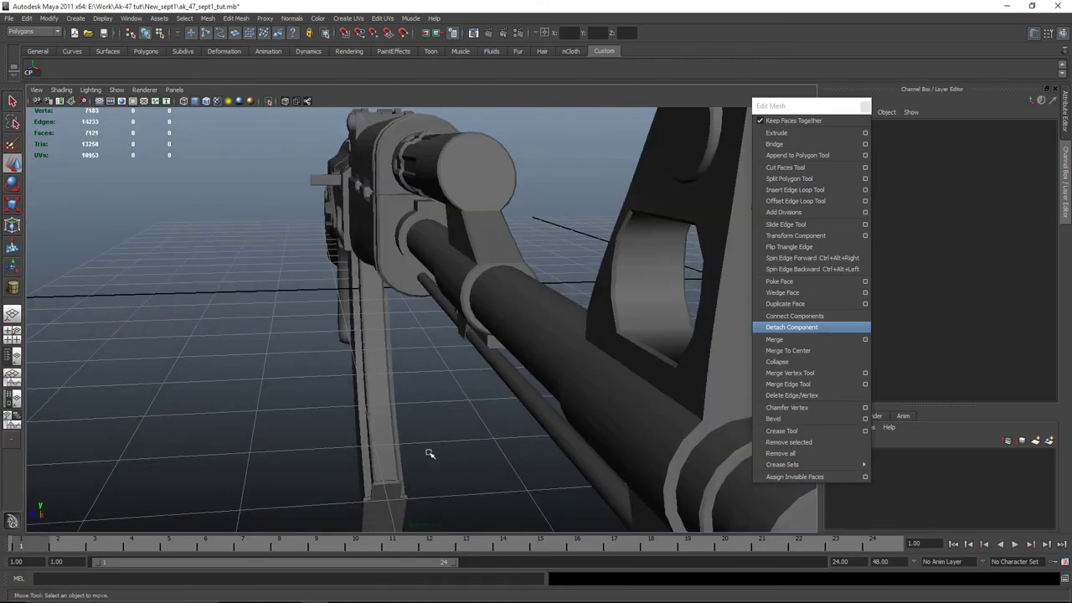
pyautogui.keyDown('alt'); pyautogui.moveTo(429, 453); pyautogui.dragTo(500, 454); pyautogui.keyUp('alt')
pyautogui.scroll(-3, 626, 424)
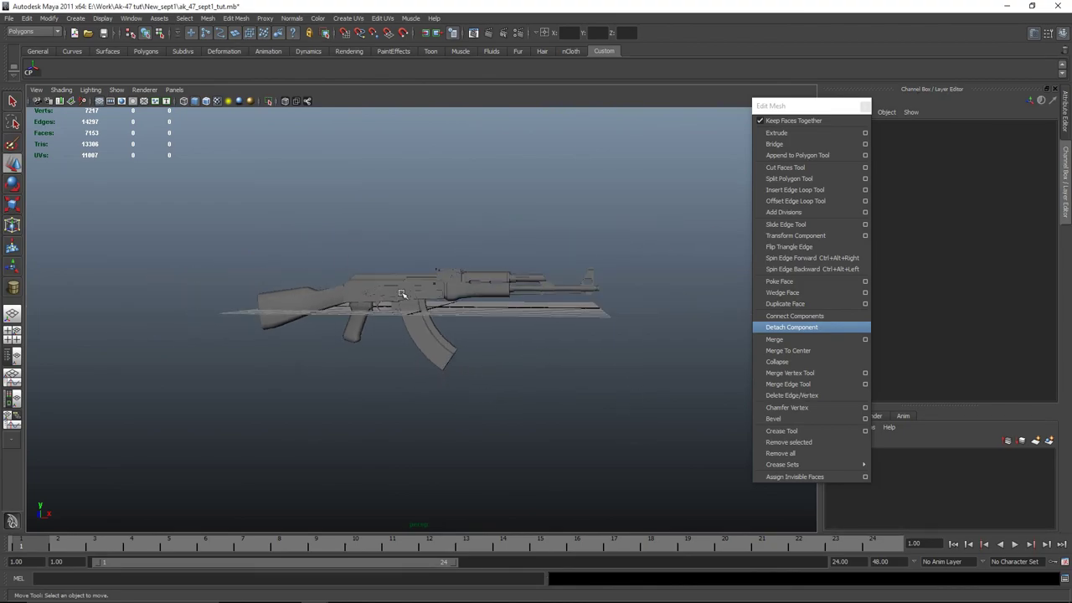
pyautogui.scroll(3, 576, 414)
pyautogui.keyDown('alt'); pyautogui.moveTo(648, 407); pyautogui.dragTo(519, 440); pyautogui.keyUp('alt')
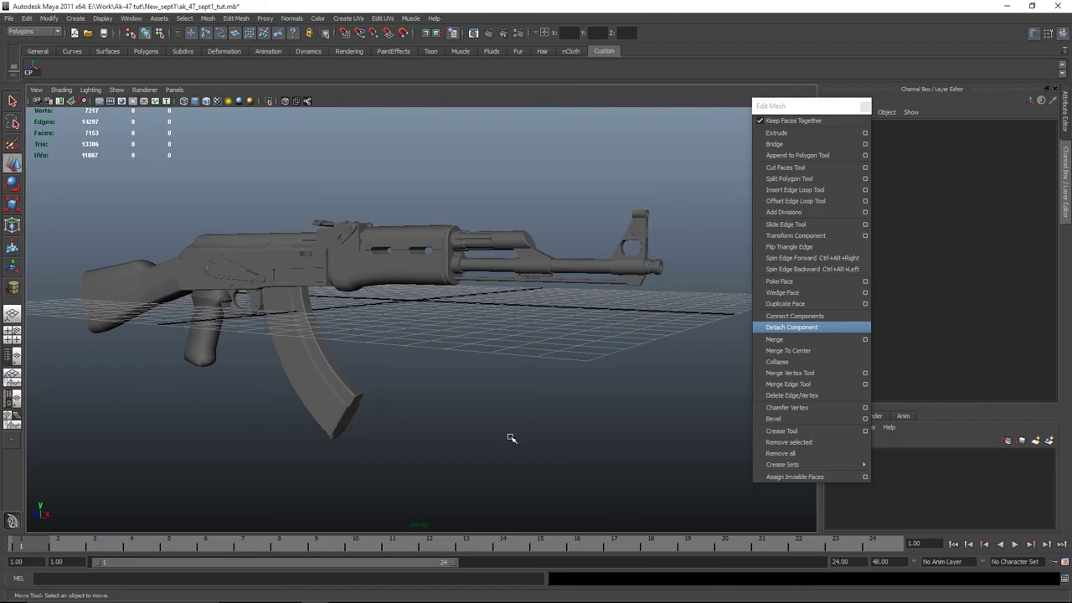